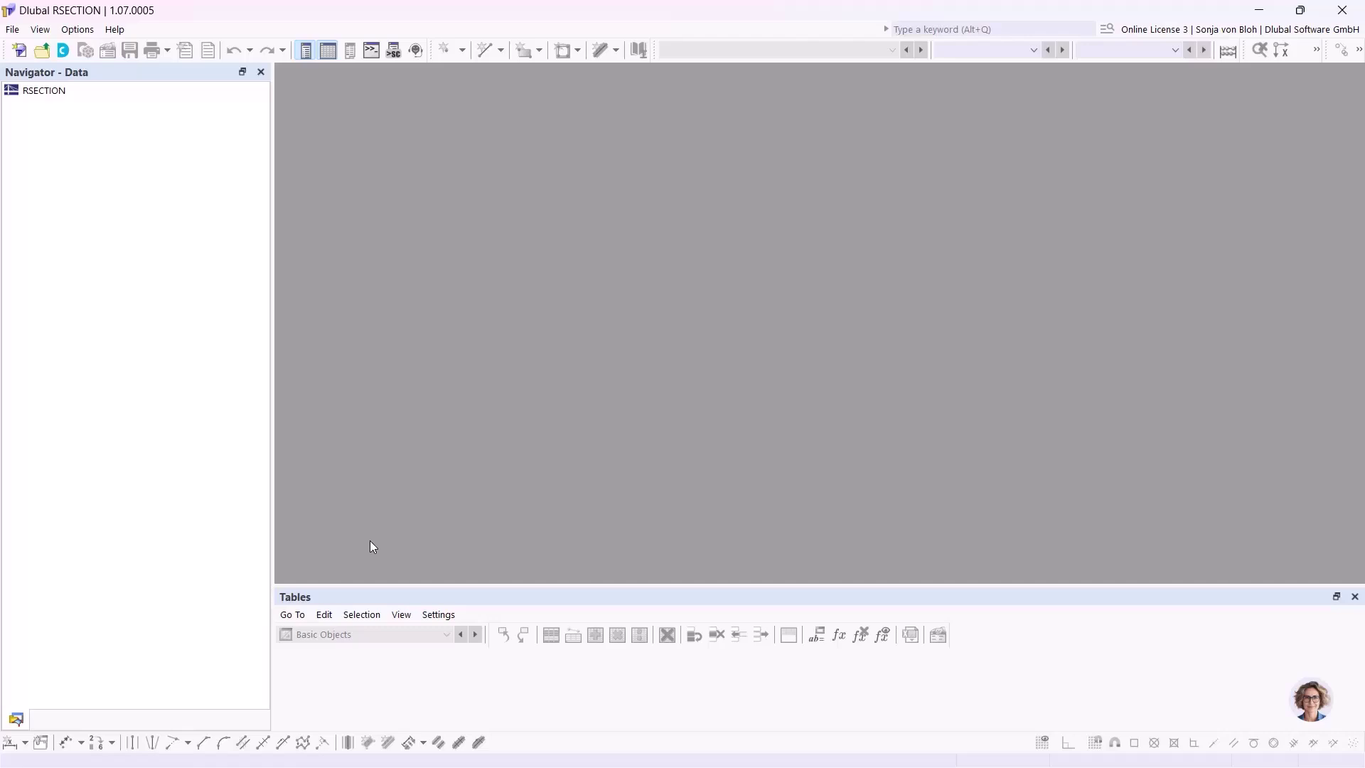
- Import Aluquerschnitt.dxf as a DXF template for further editing, with material EN AW-6082 (EP,ET) T6
left_click(12, 30)
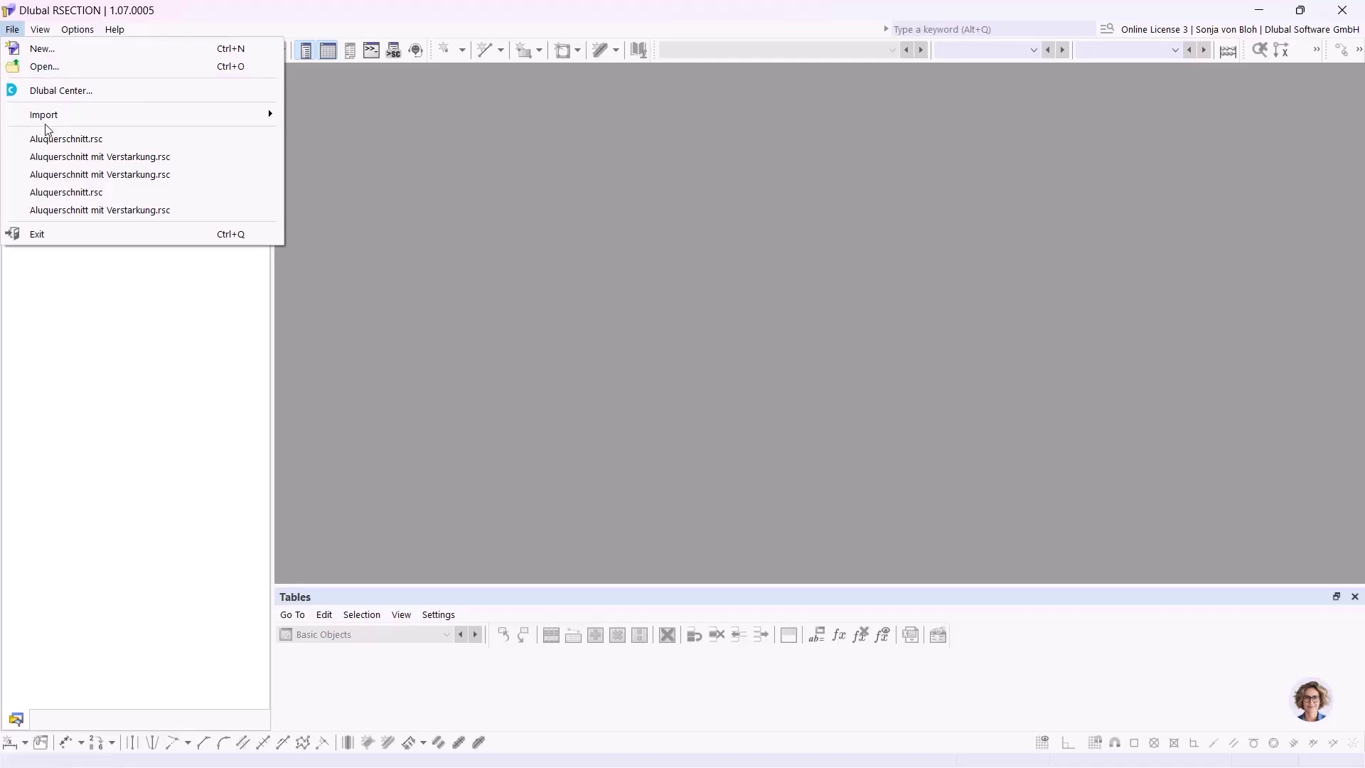
mouse_move(64, 117)
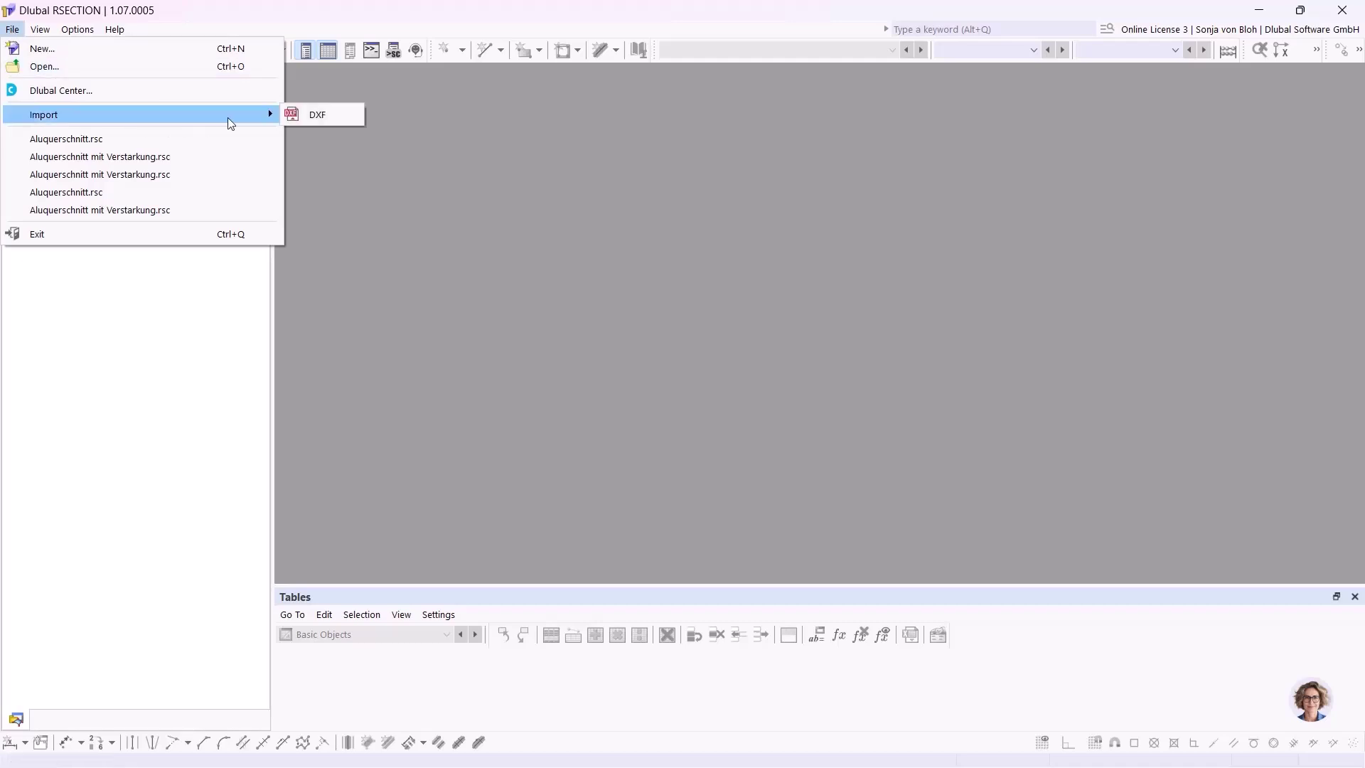
left_click(318, 114)
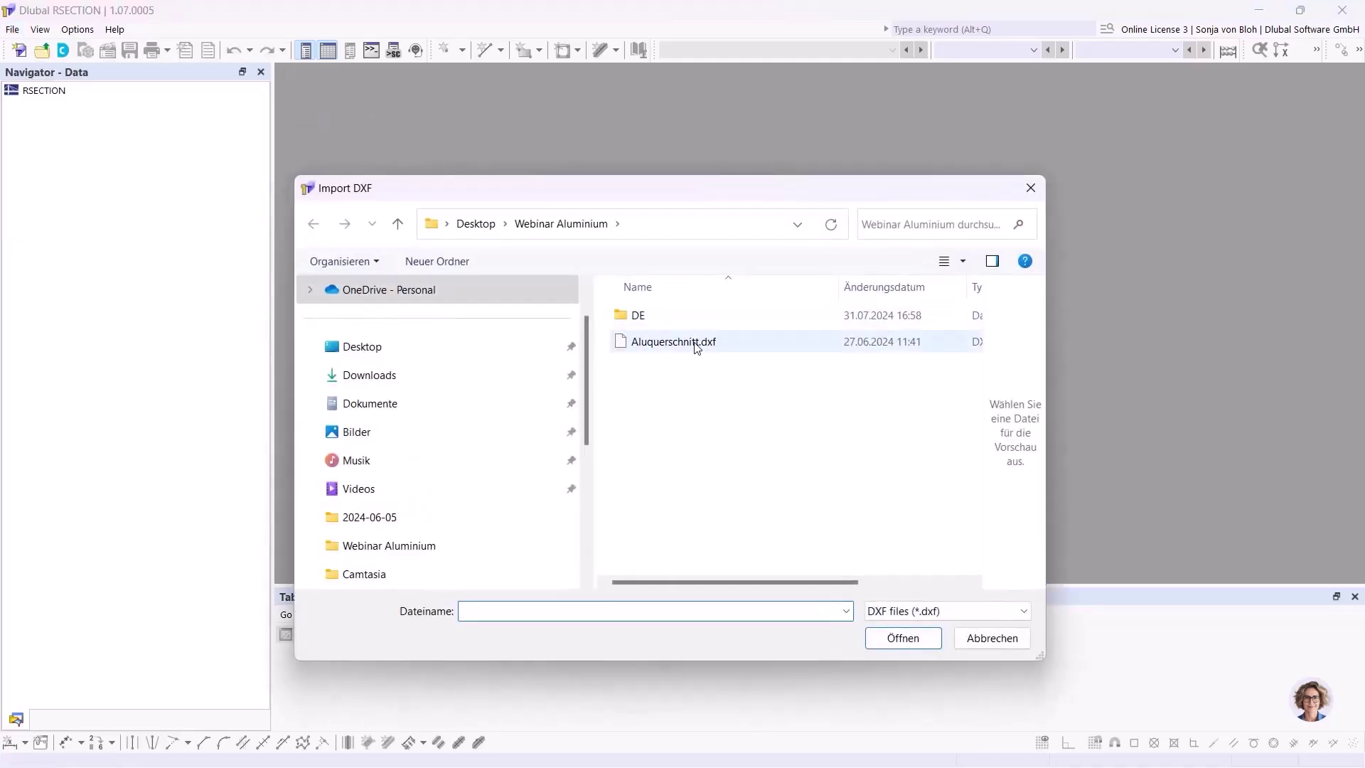
left_click(693, 345)
left_click(902, 638)
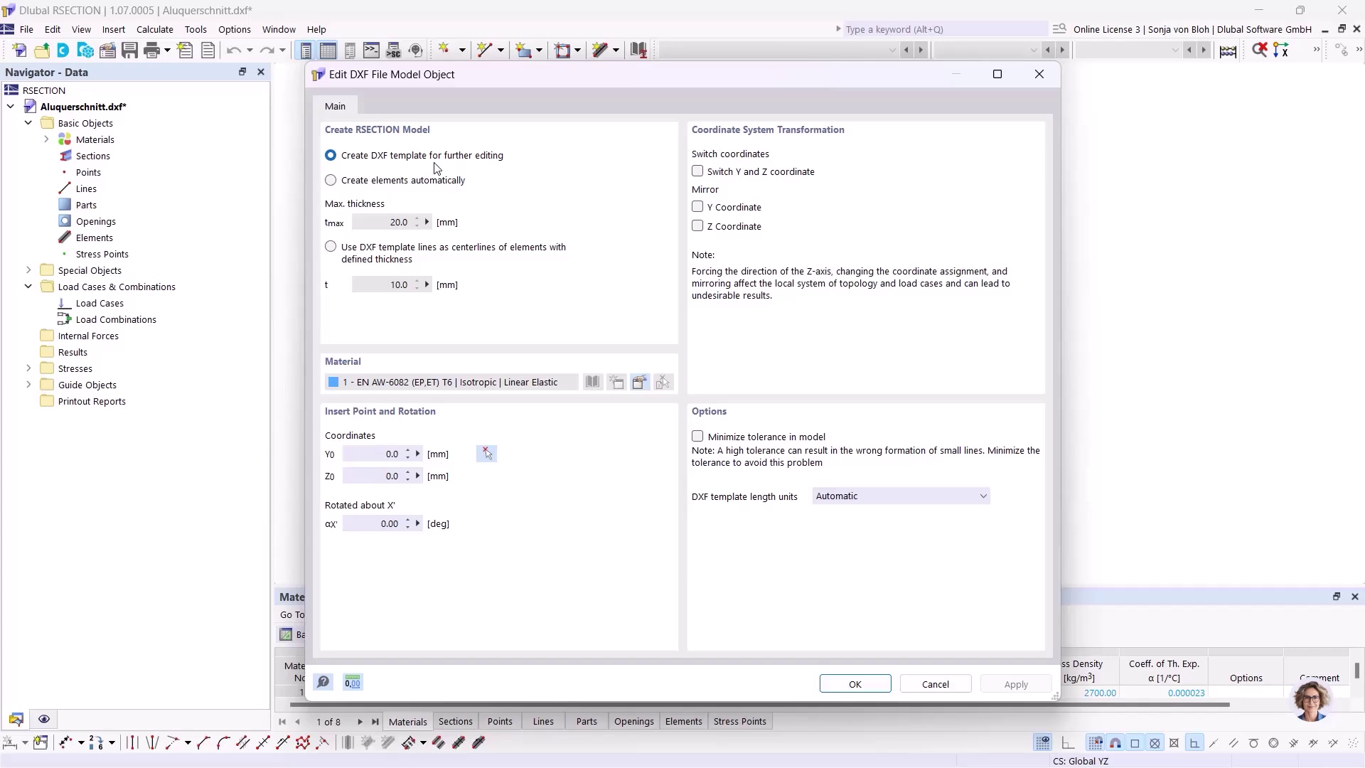
left_click(855, 684)
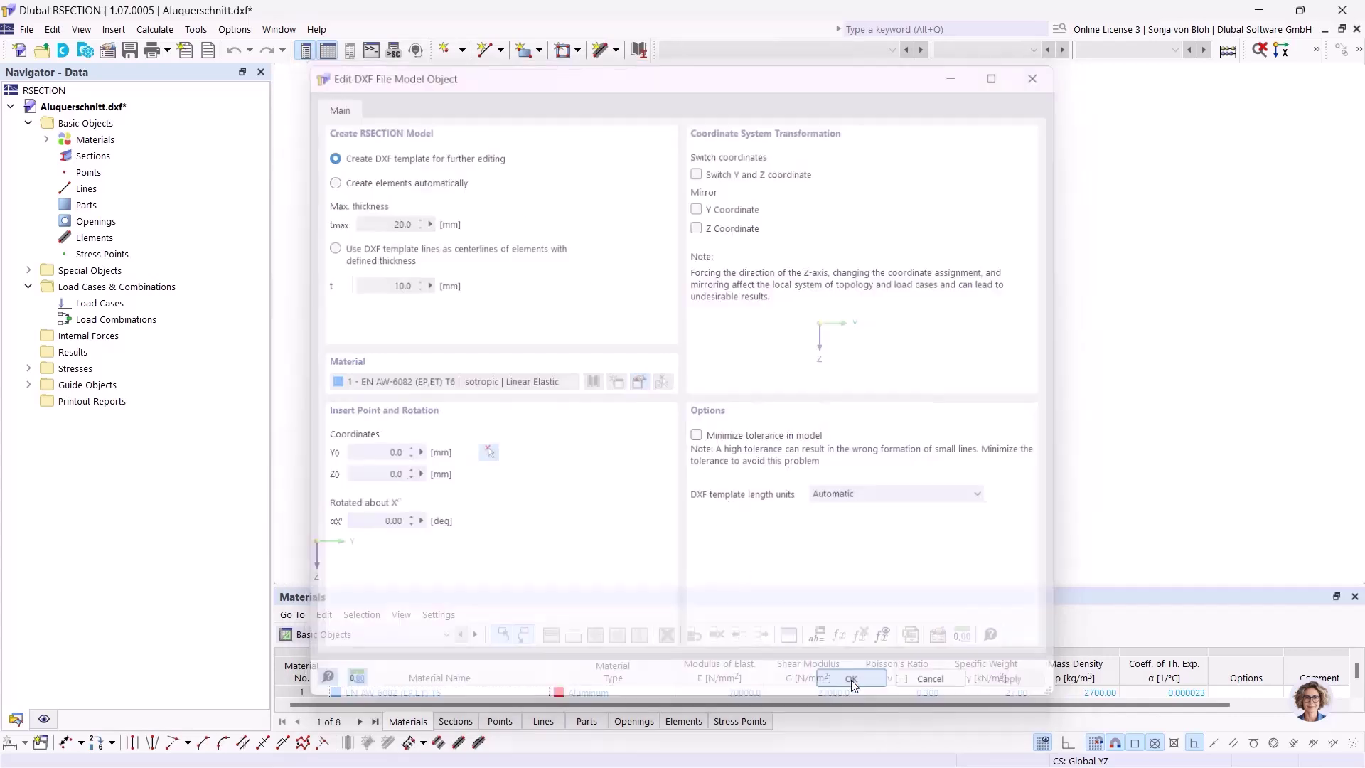
left_click(902, 690)
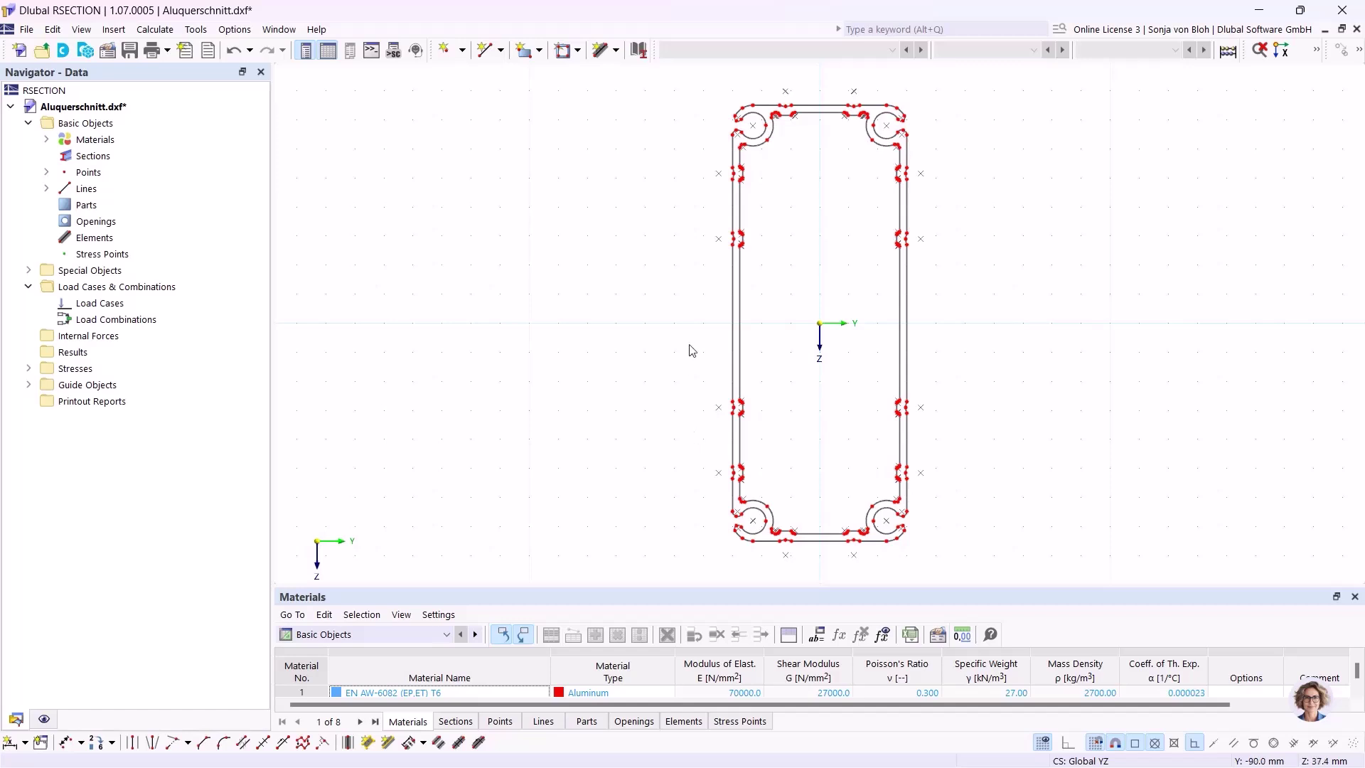
- Create a part in EN AW-6082 (EP,ET) T6 by selecting the outer boundary lines of the imported profile
left_click(540, 51)
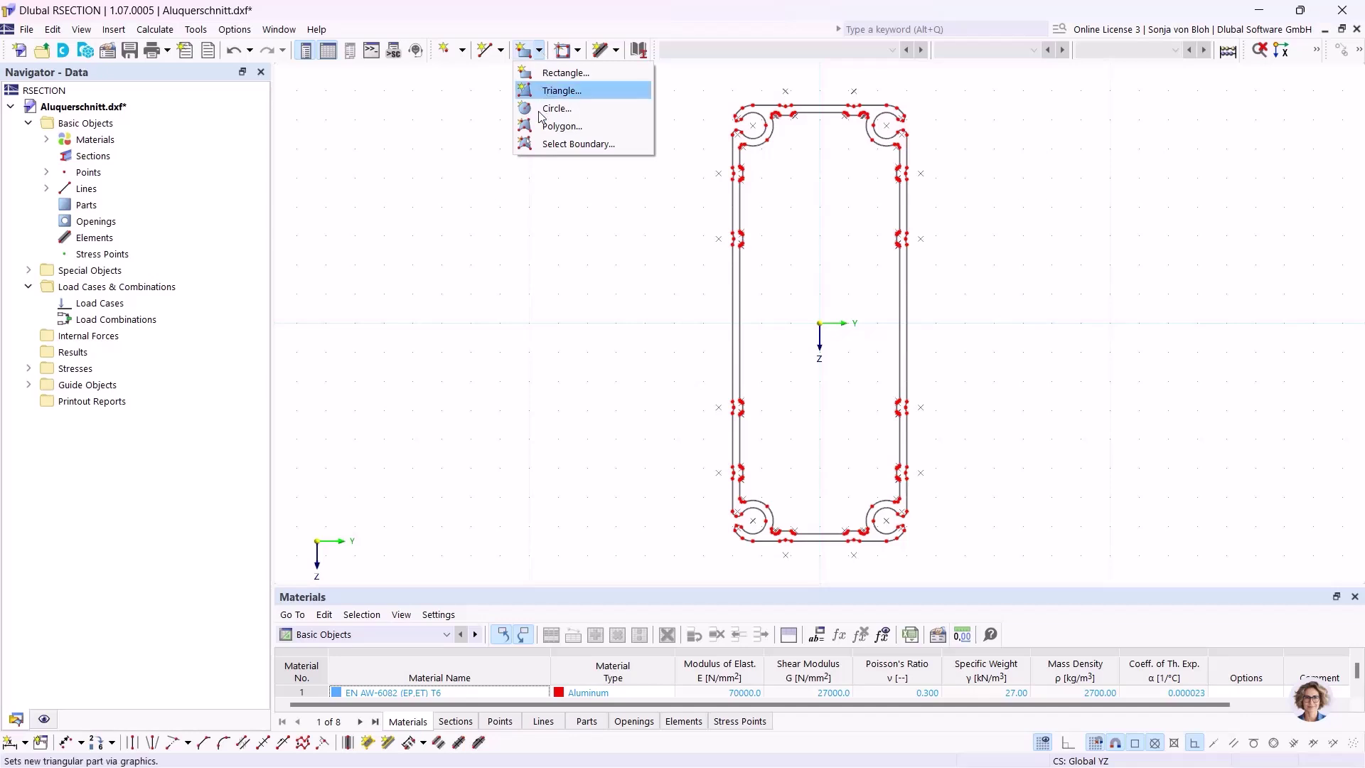
left_click(549, 145)
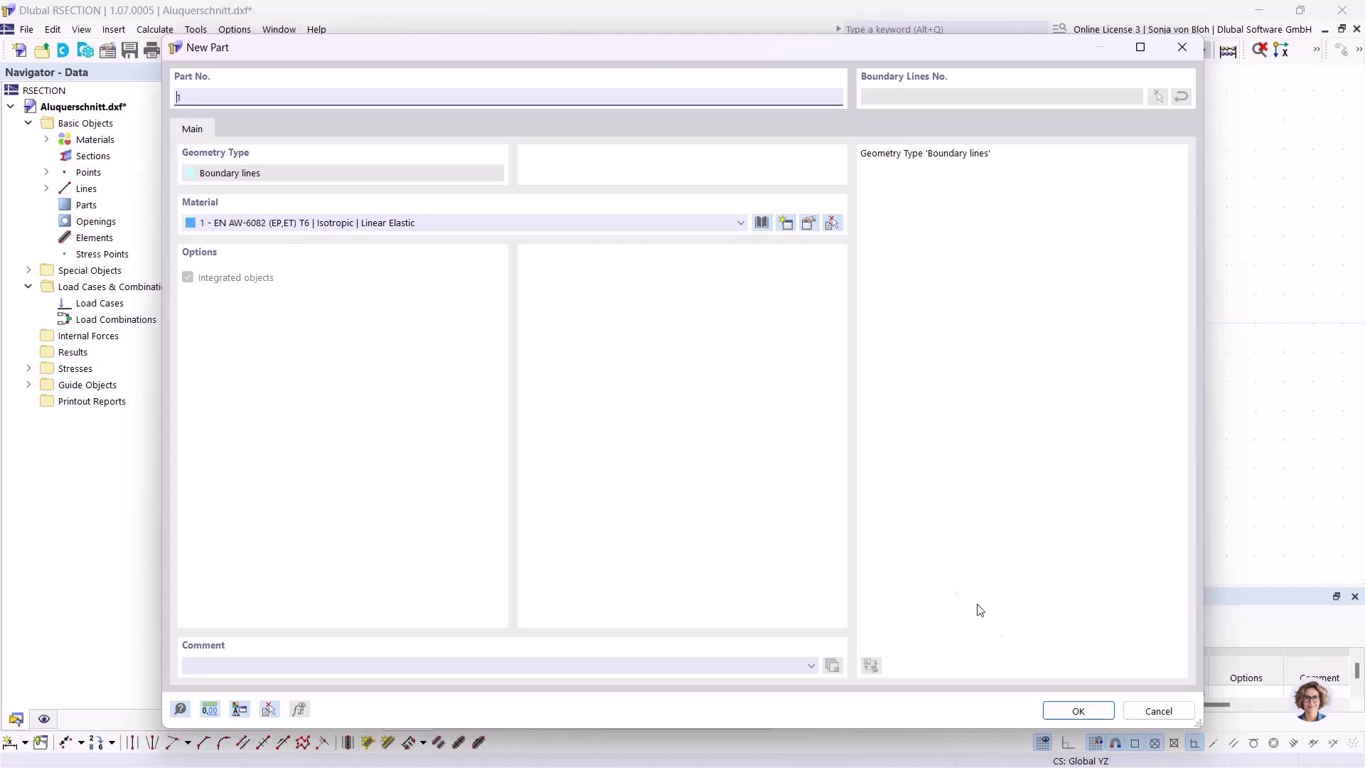
left_click(1052, 707)
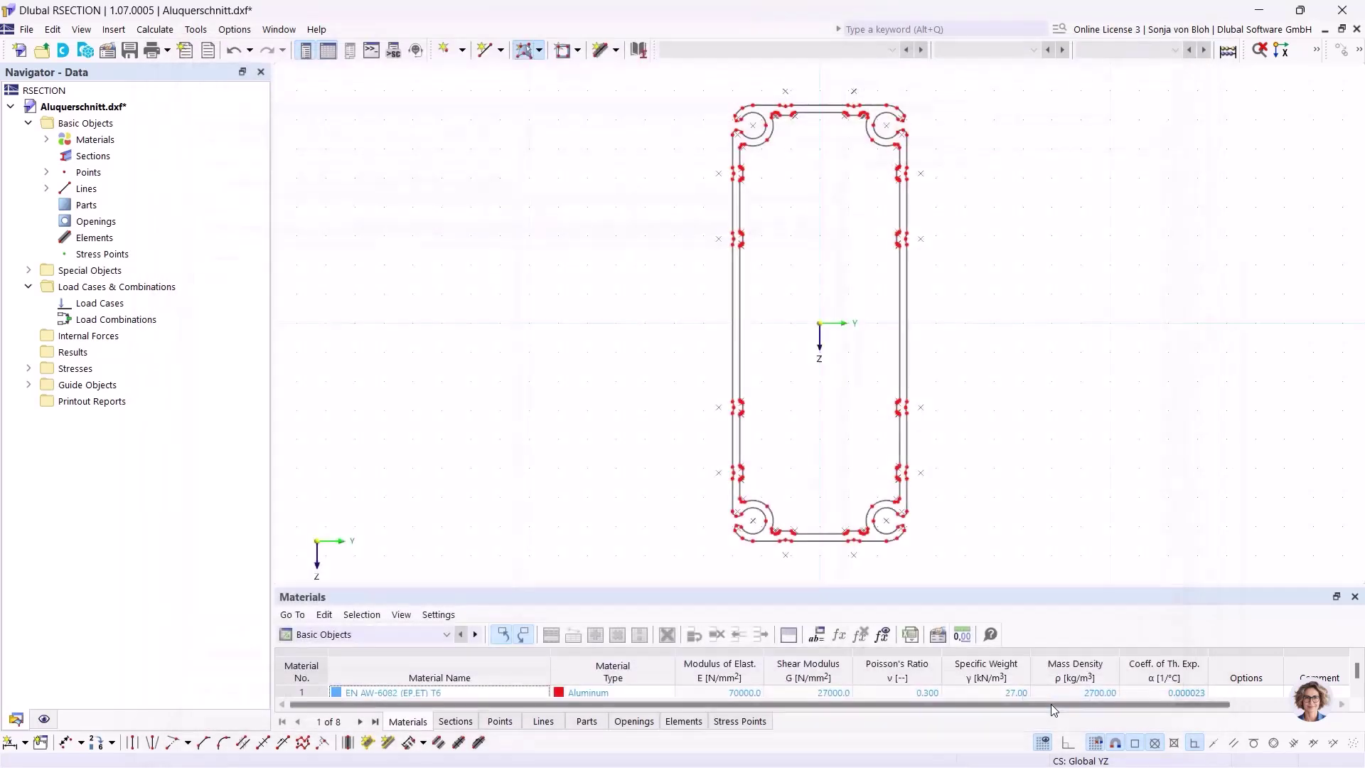
left_click(730, 365)
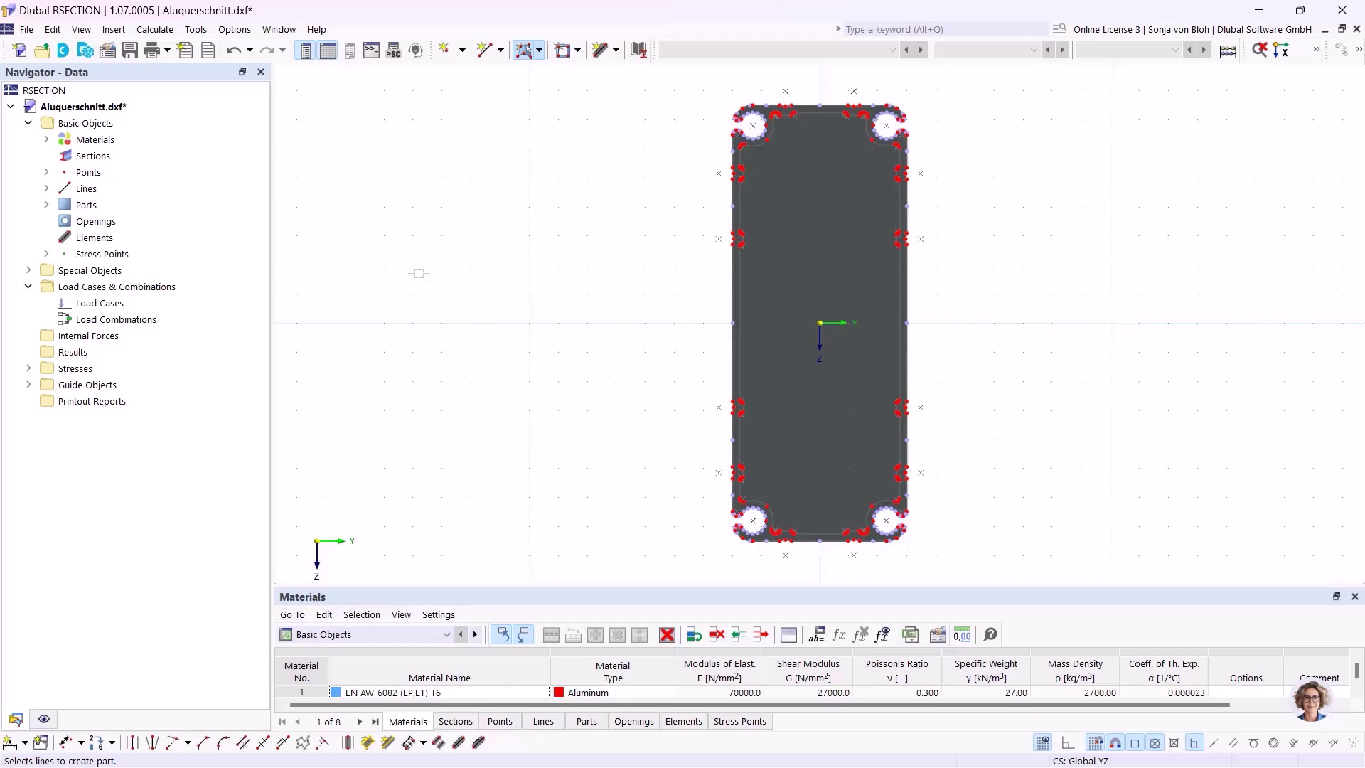
- Create an opening in the part by selecting the profile's inner boundary lines
left_click(578, 51)
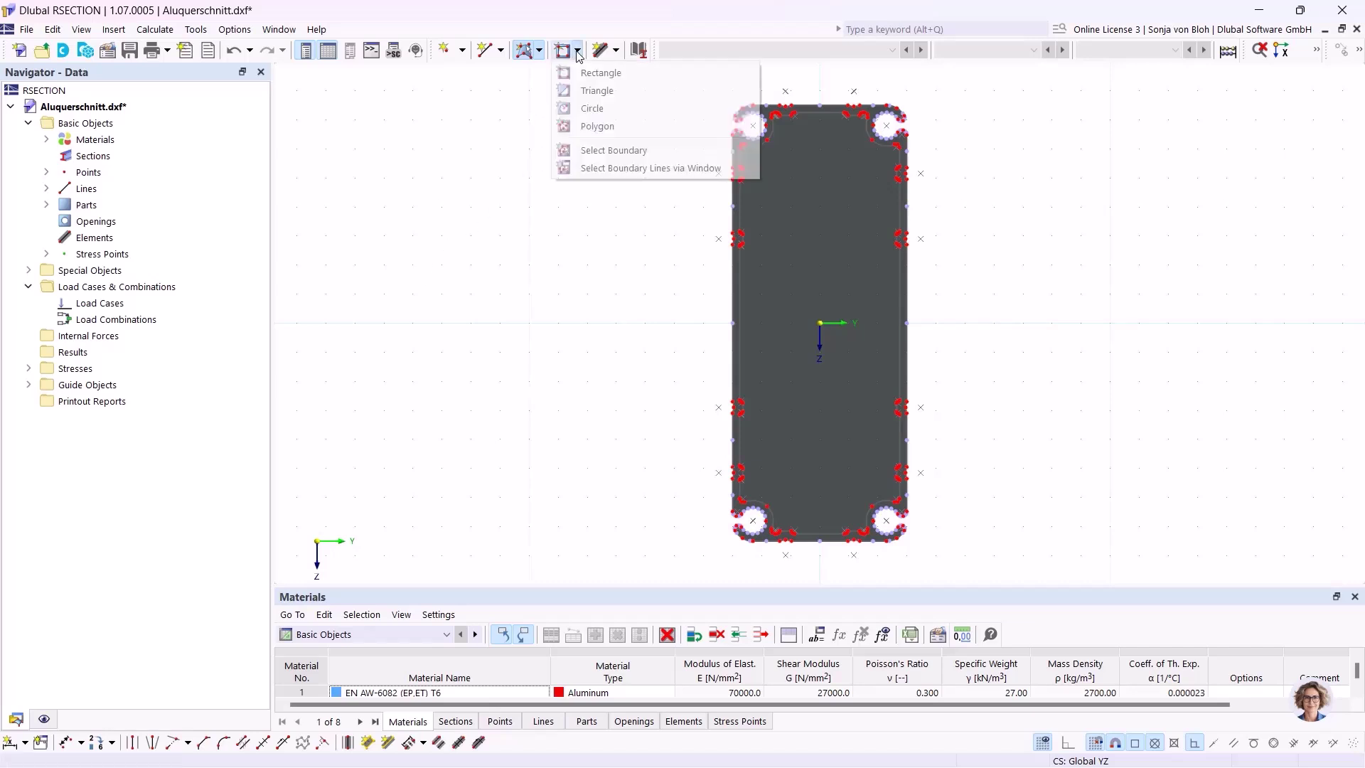
left_click(596, 151)
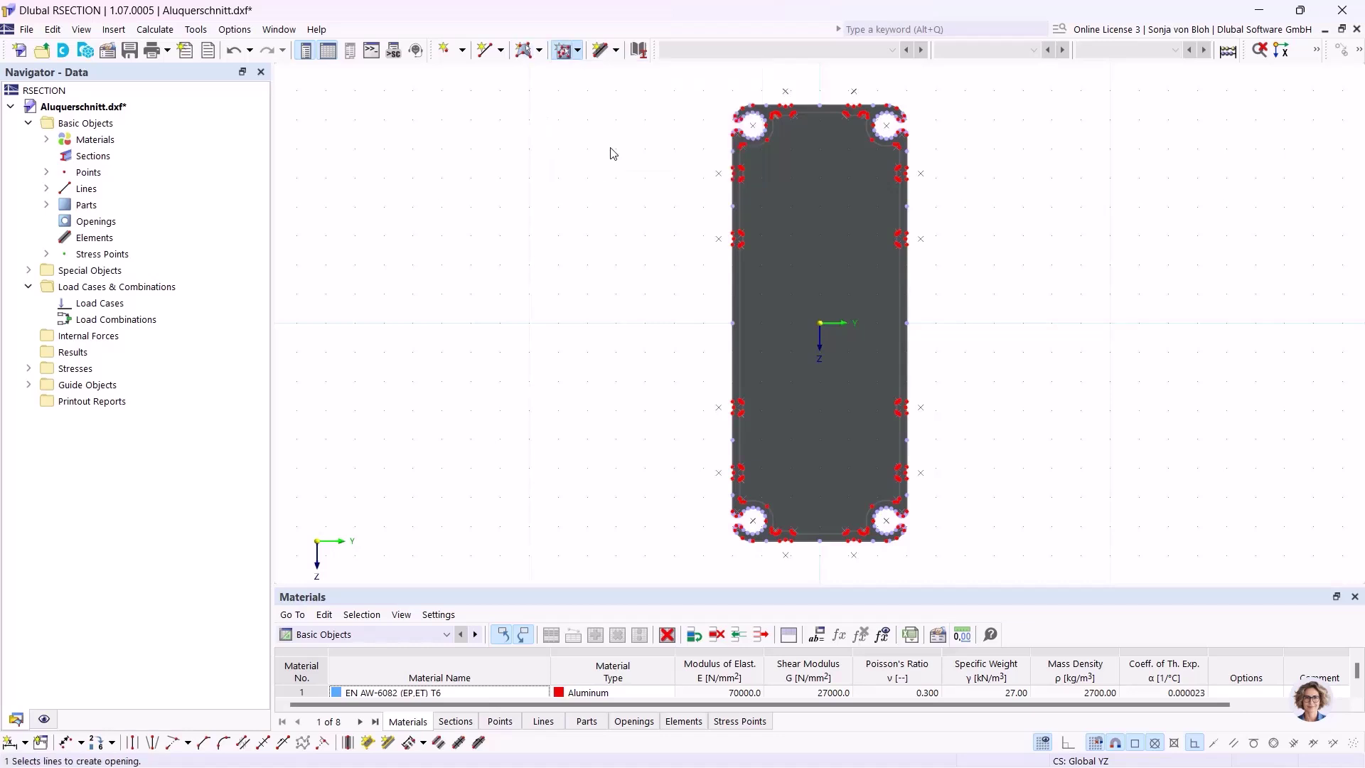
left_click(741, 215)
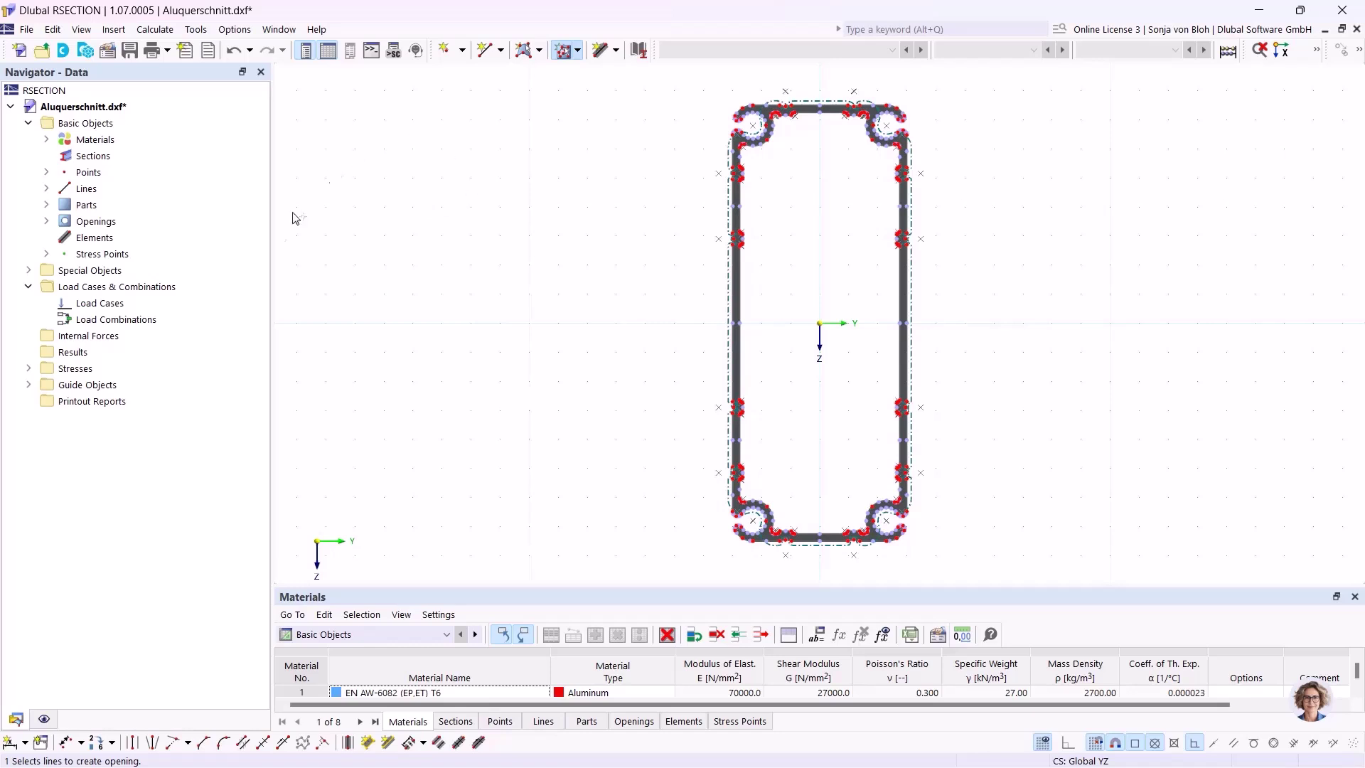
- Hide the parts and openings in the model display
left_click(47, 719)
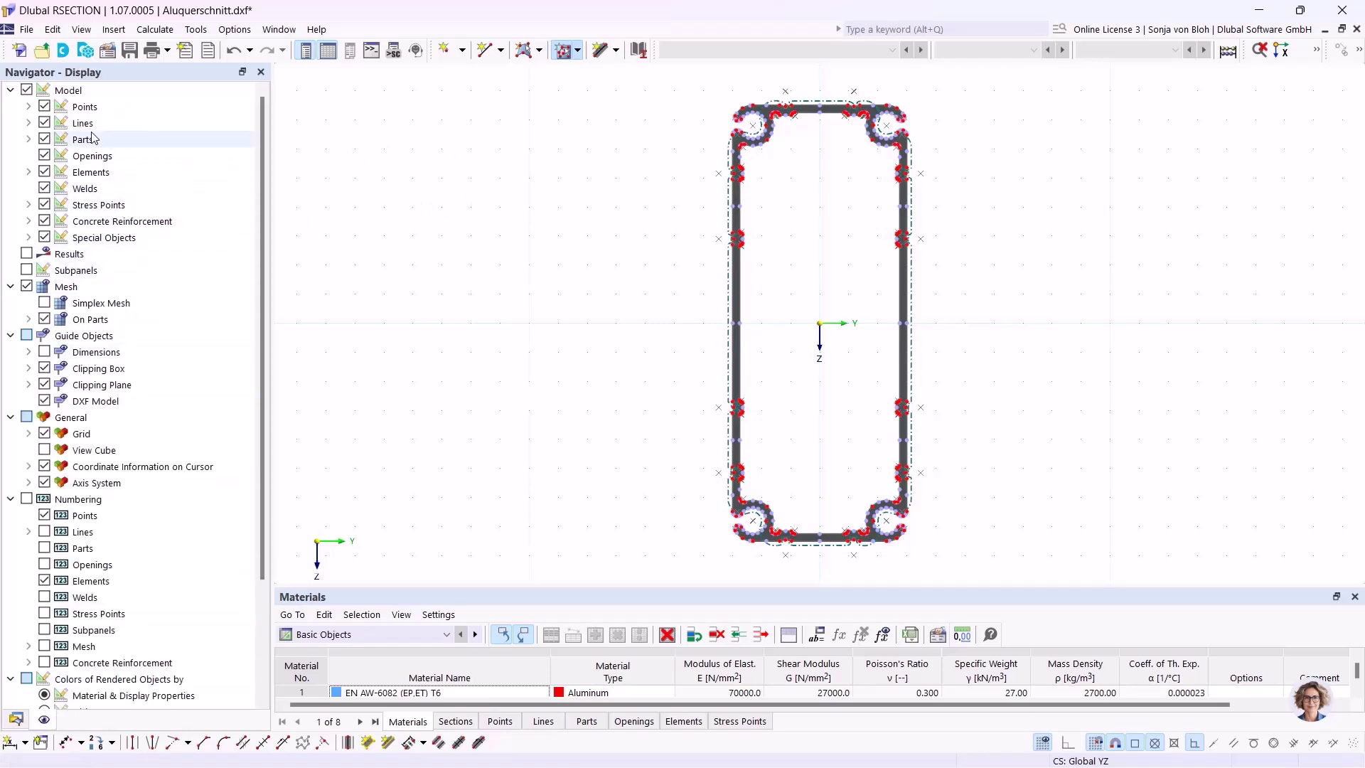
left_click(44, 140)
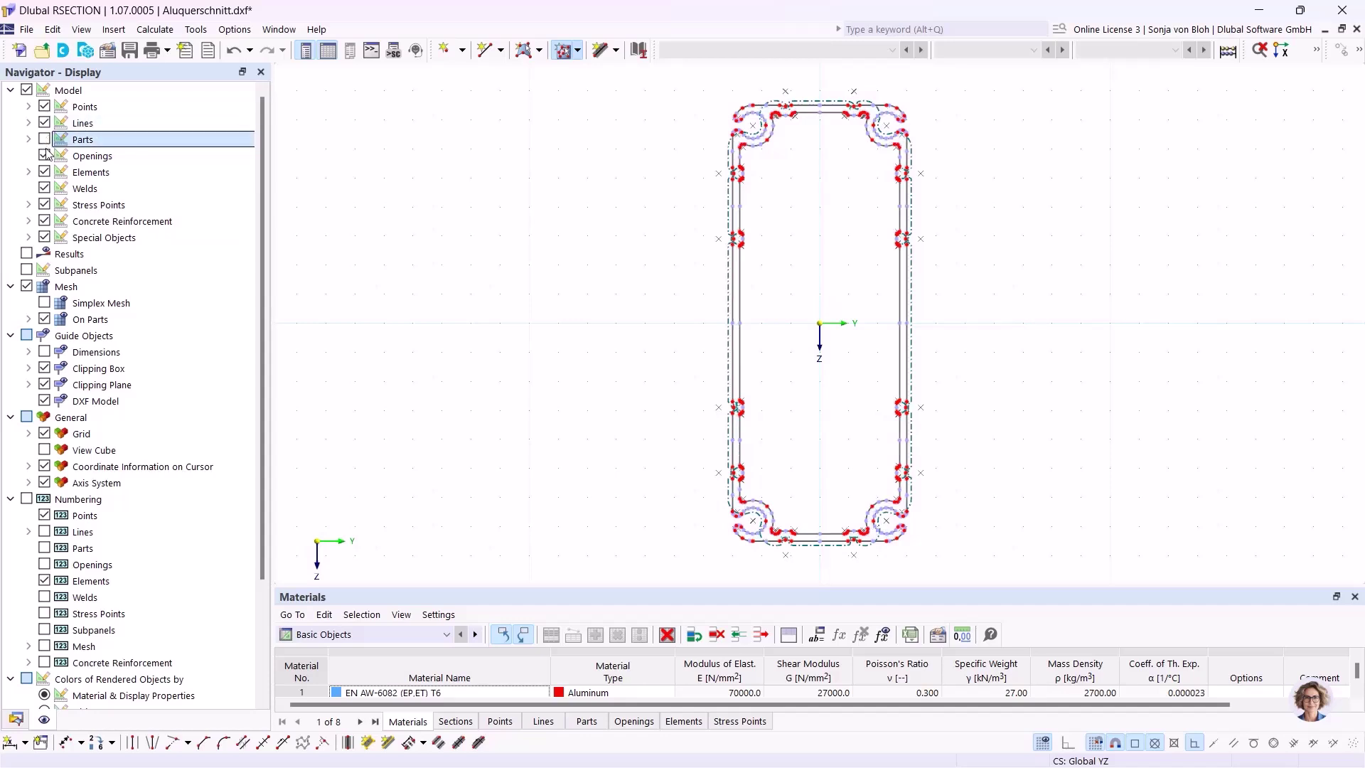
left_click(43, 156)
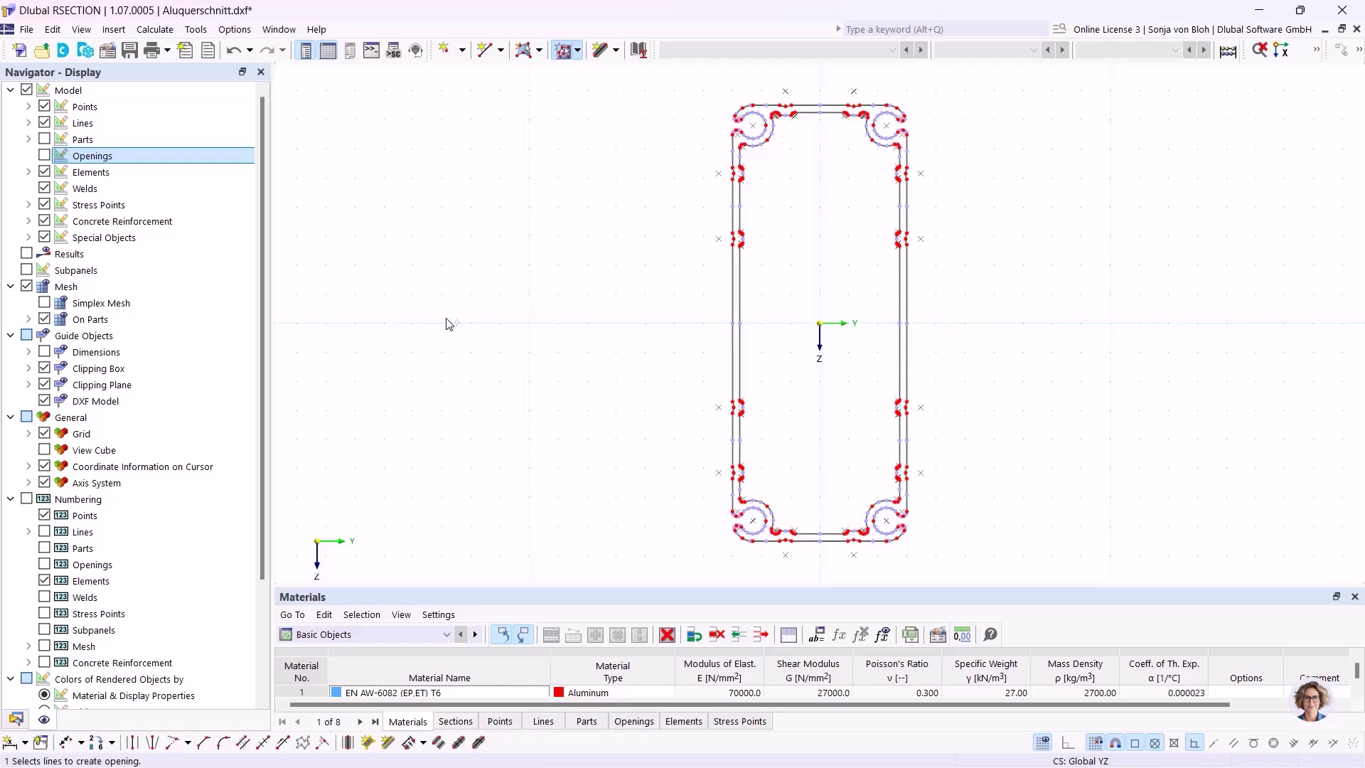
- Create center lines between the paired contour lines of the top flange, the upper-left corner arc and the upper-left web segment
left_click(132, 742)
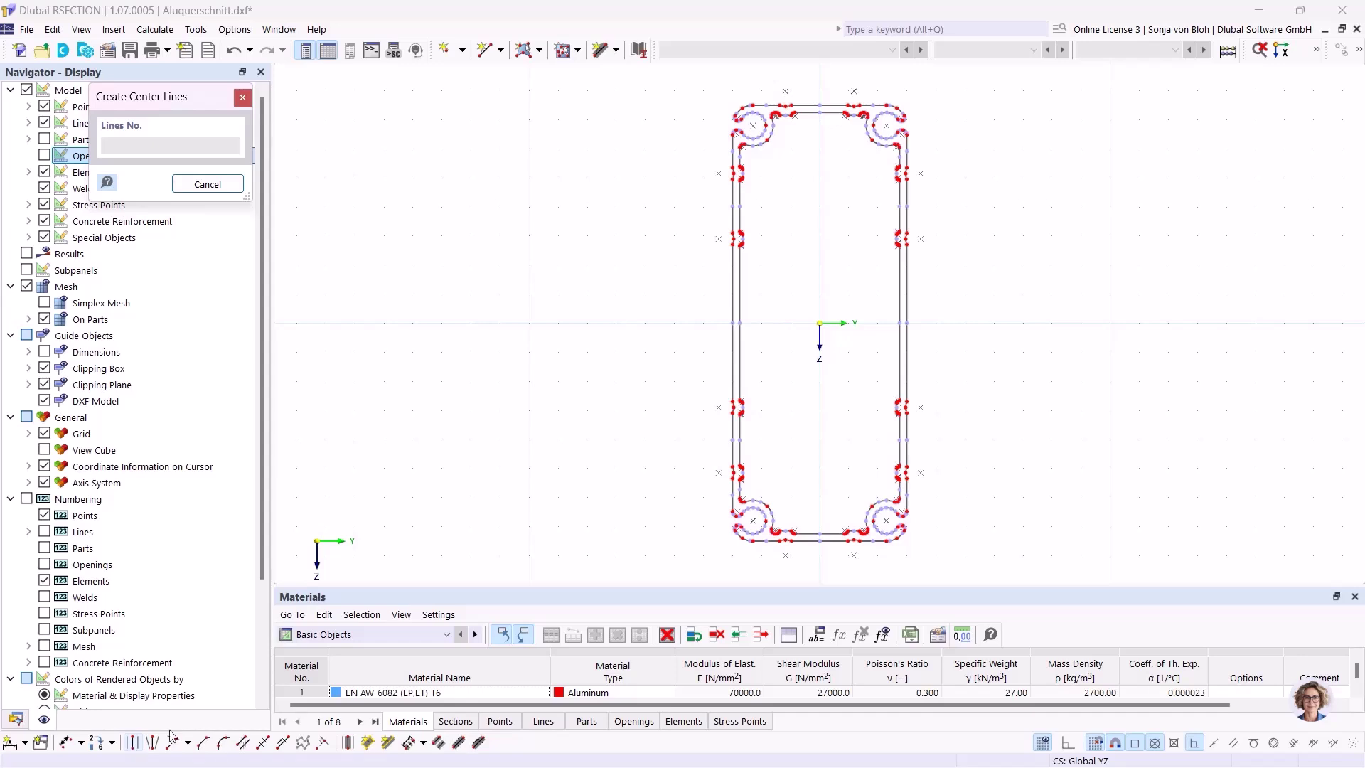
scroll(811, 86, "up", 3)
scroll(778, 134, "up", 2)
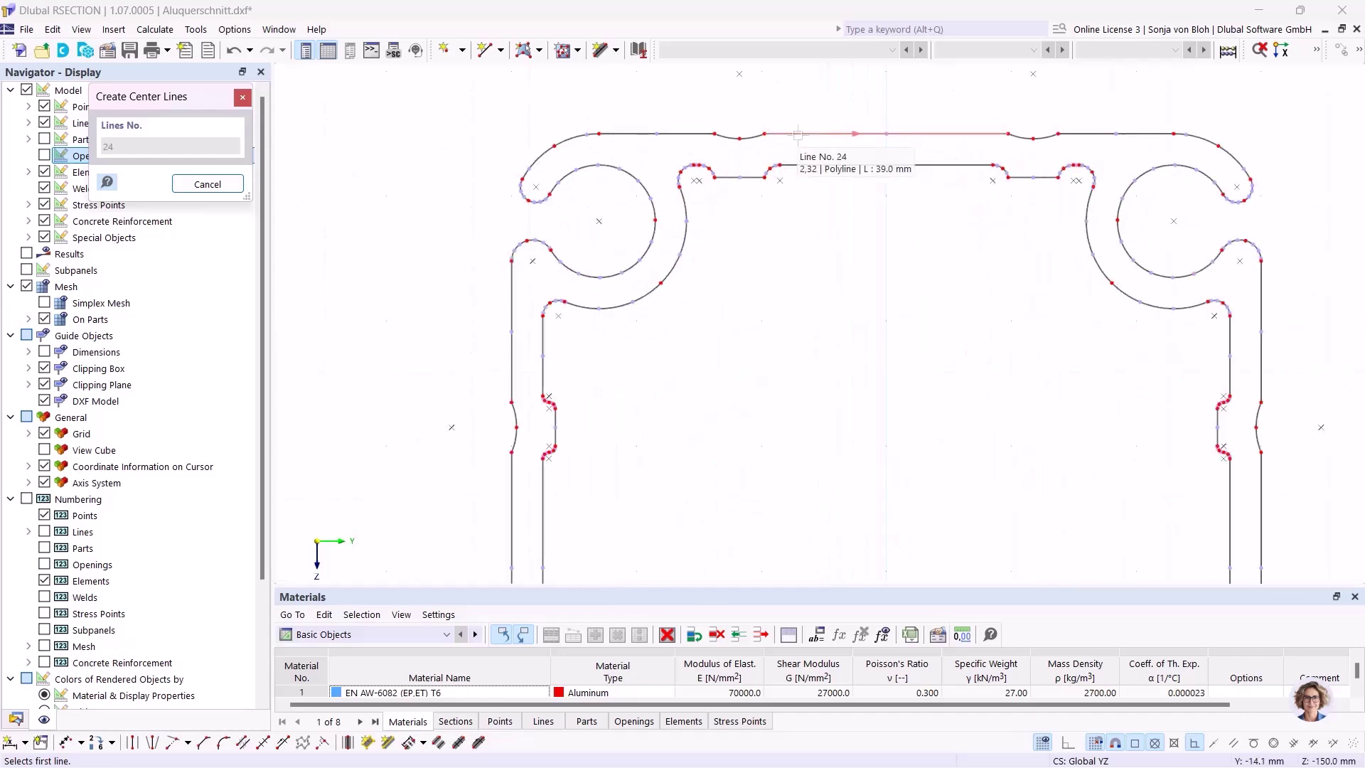
left_click(797, 134)
left_click(828, 166)
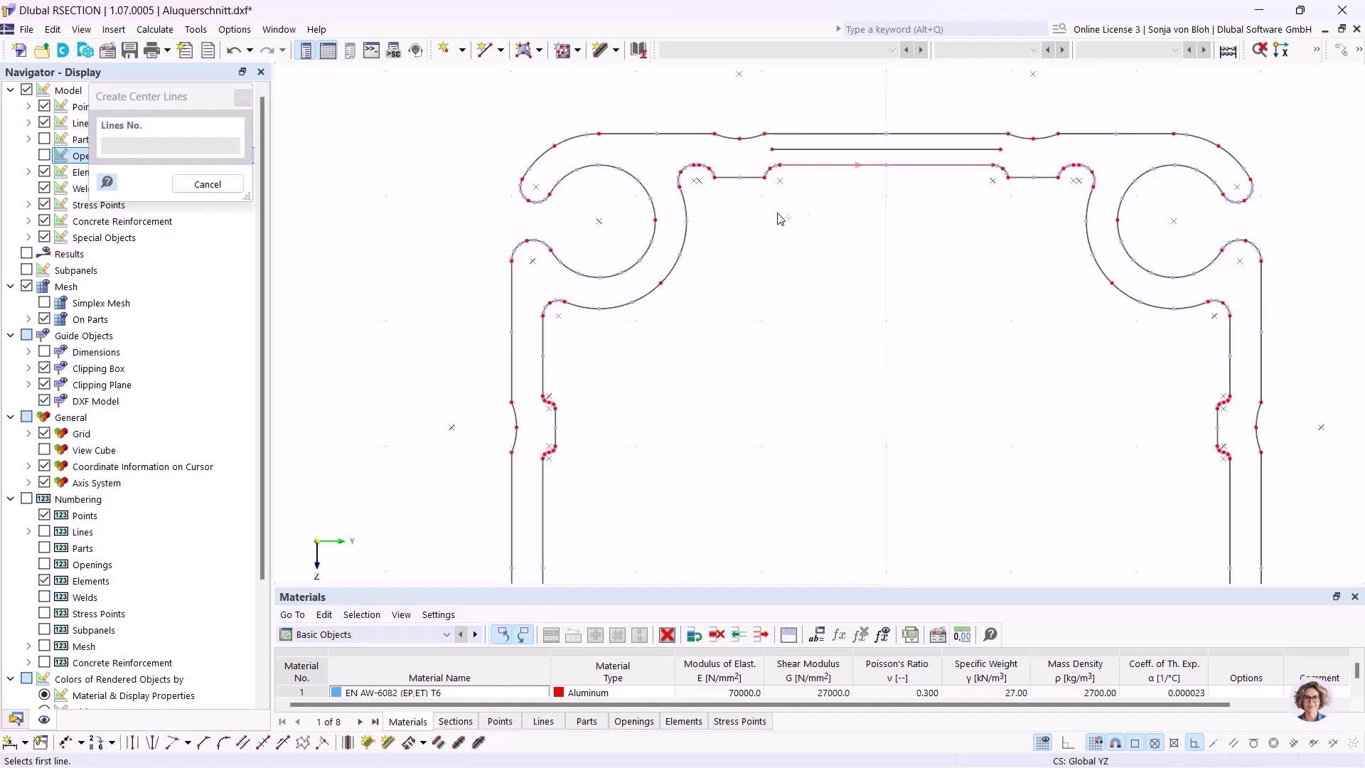
left_click(679, 236)
left_click(653, 238)
left_click(543, 346)
left_click(511, 349)
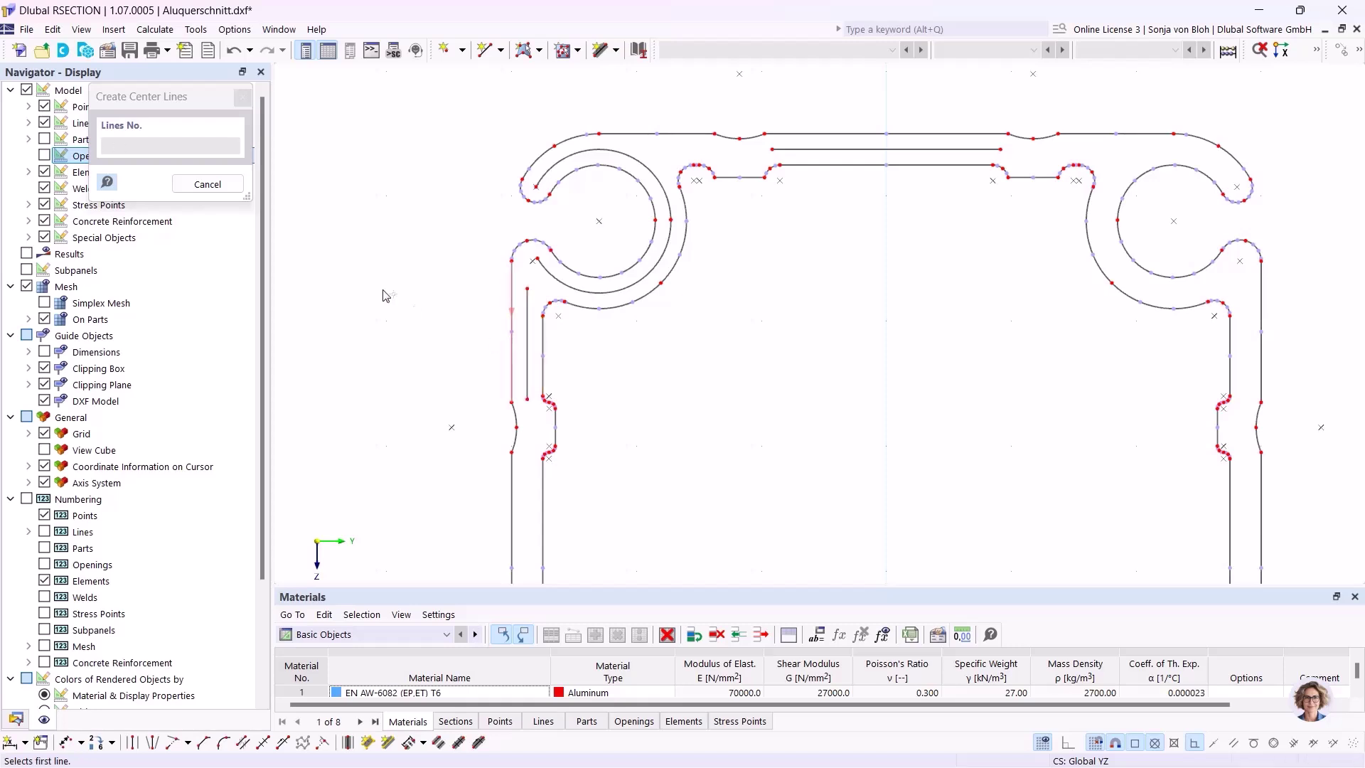
key("Escape")
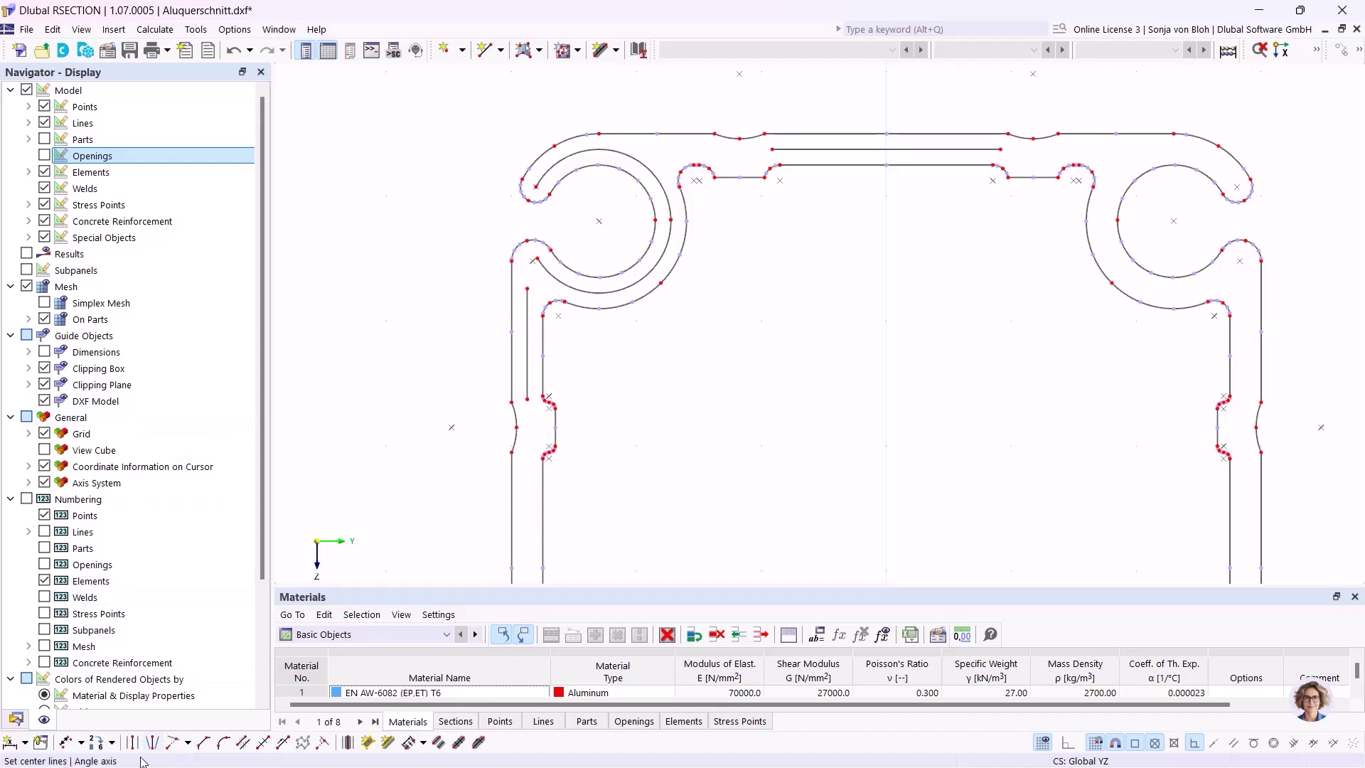
- Extend the top flange center line to the upper-left arc and the left web center line in both directions using Extend Graphically
left_click(189, 746)
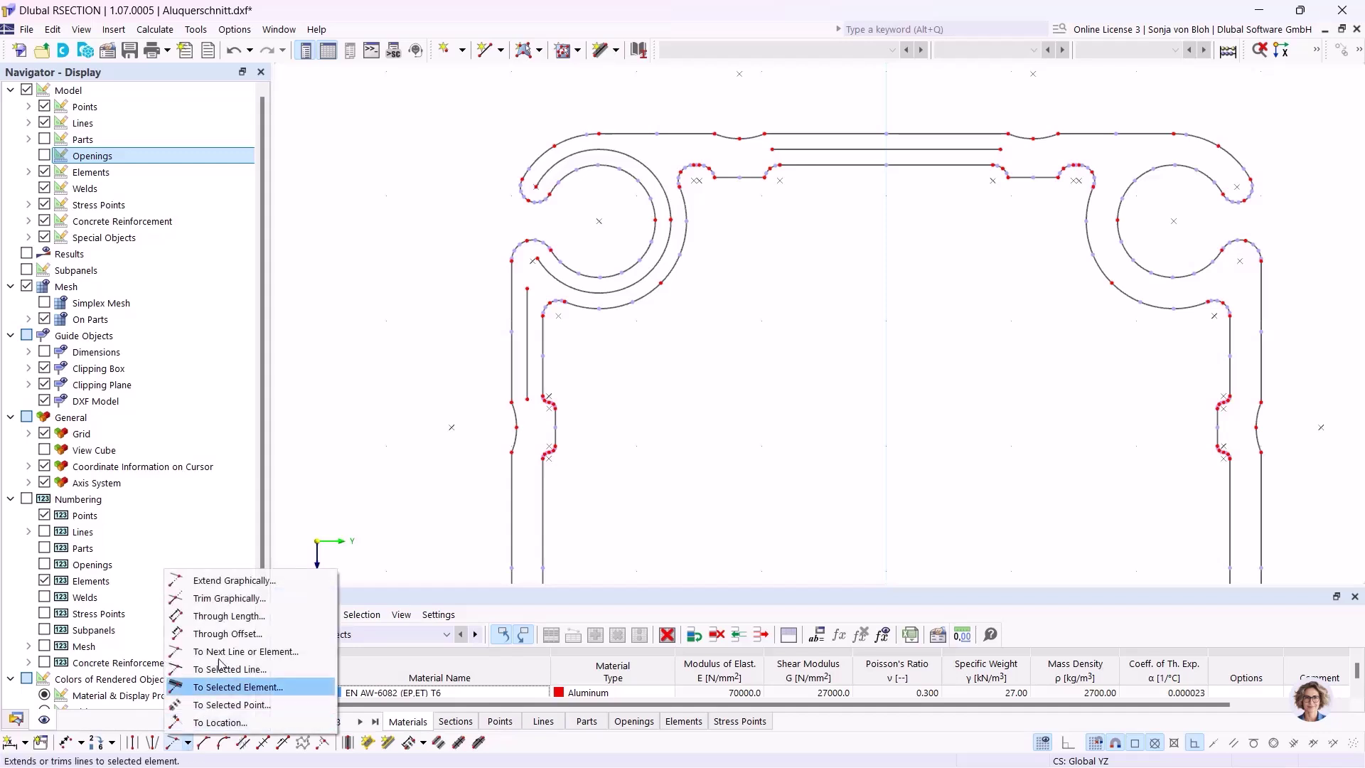
left_click(227, 588)
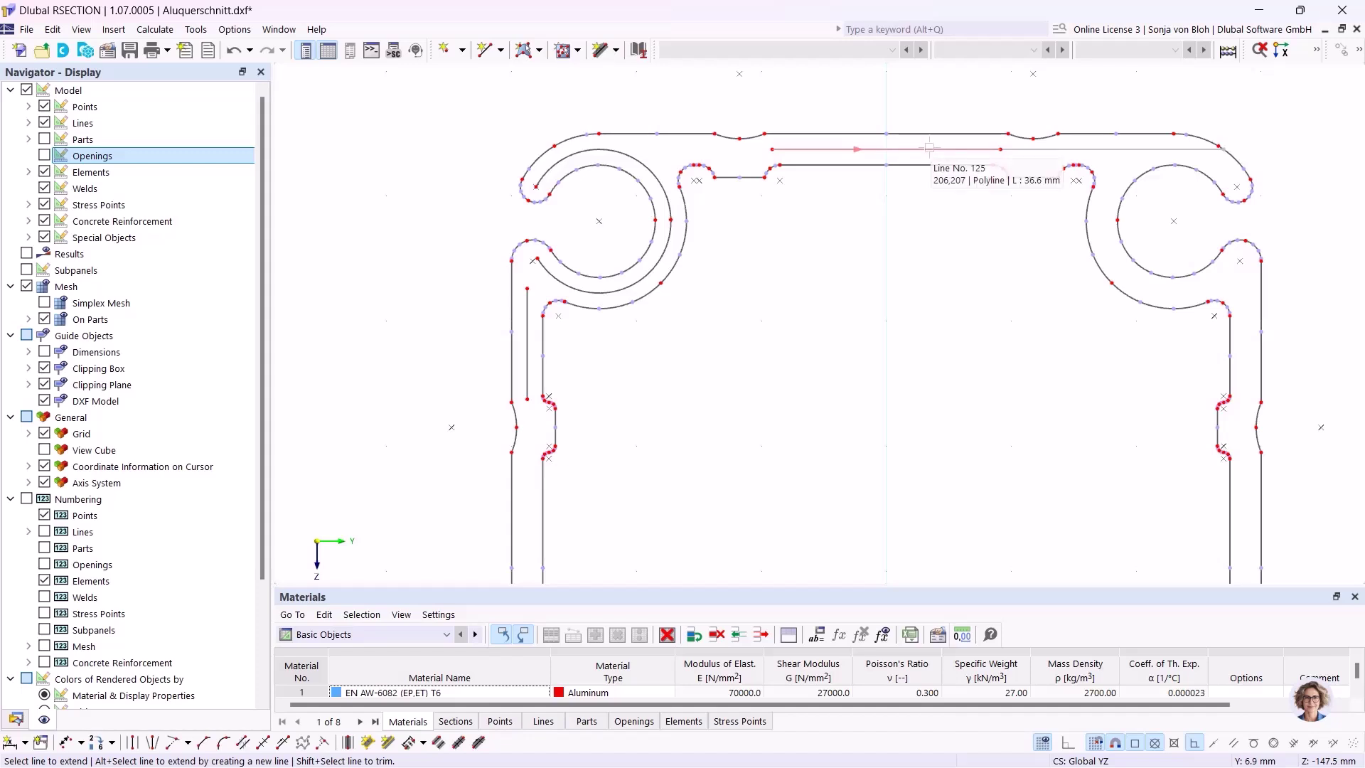
left_click(799, 150)
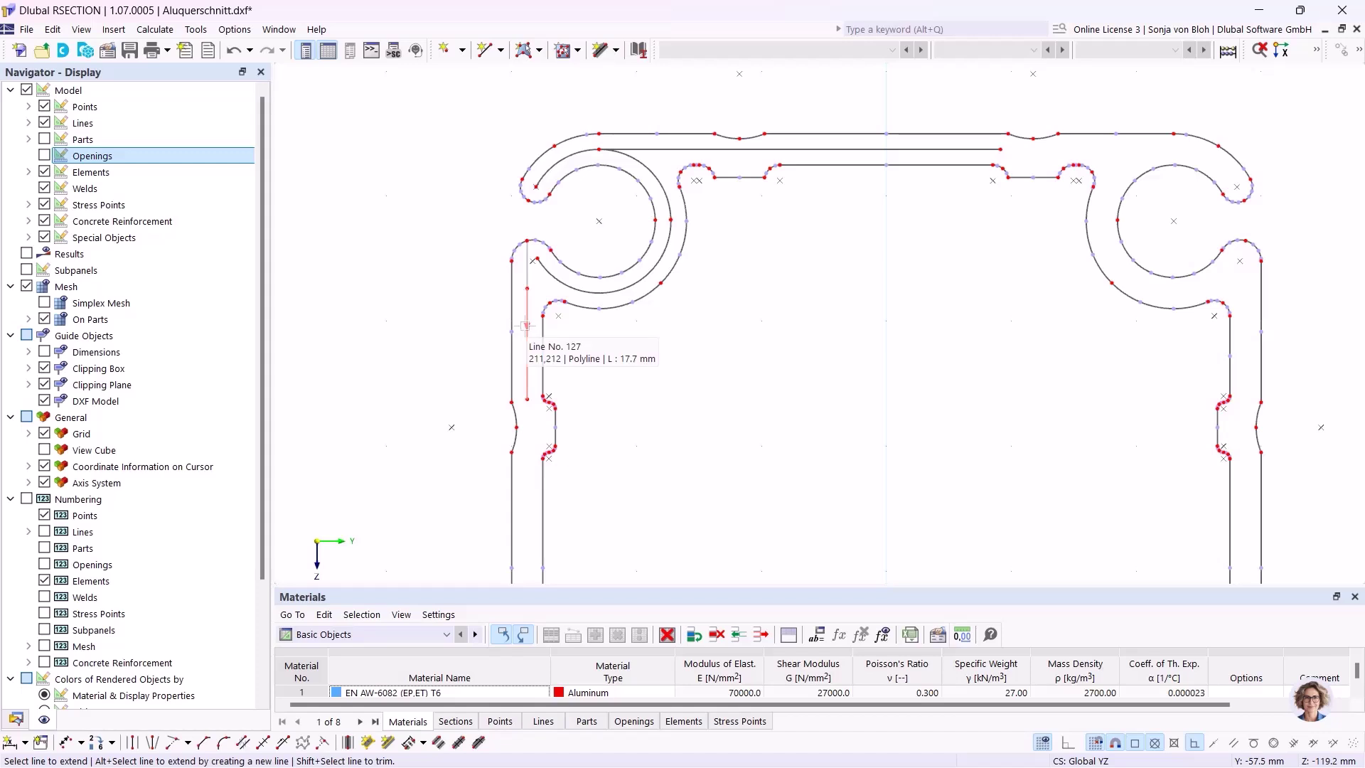
left_click(526, 384)
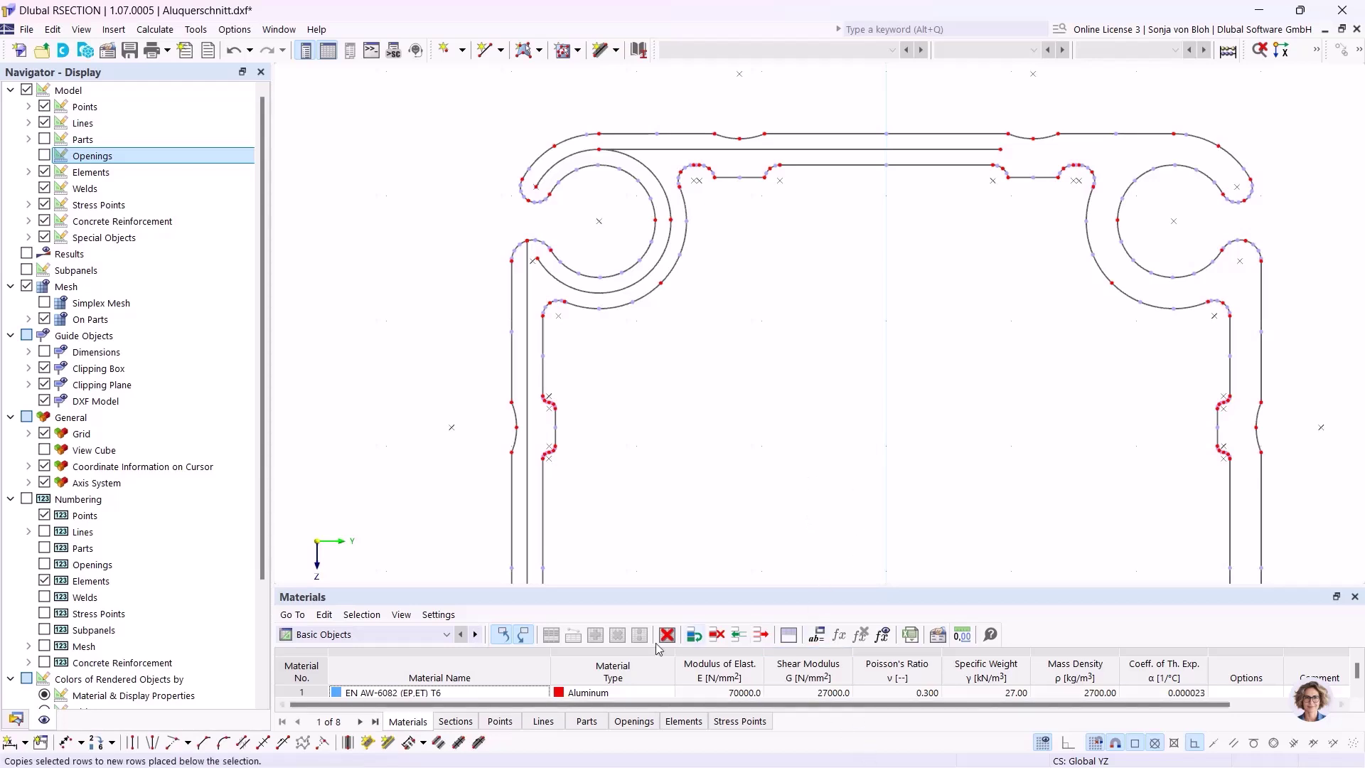
- Extend/trim the End side of the top flange and left web center lines to location X 0.0, Y 0.0 mm
left_click(187, 742)
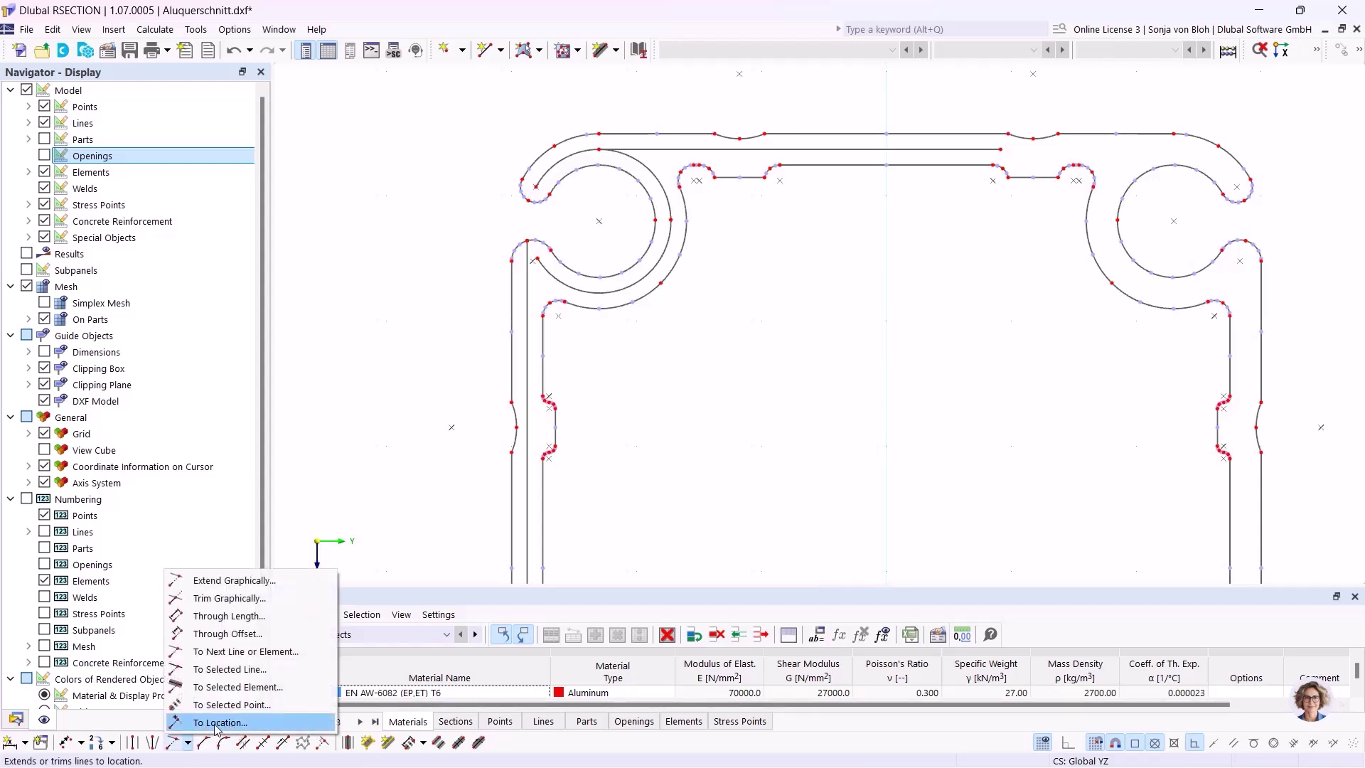
left_click(217, 724)
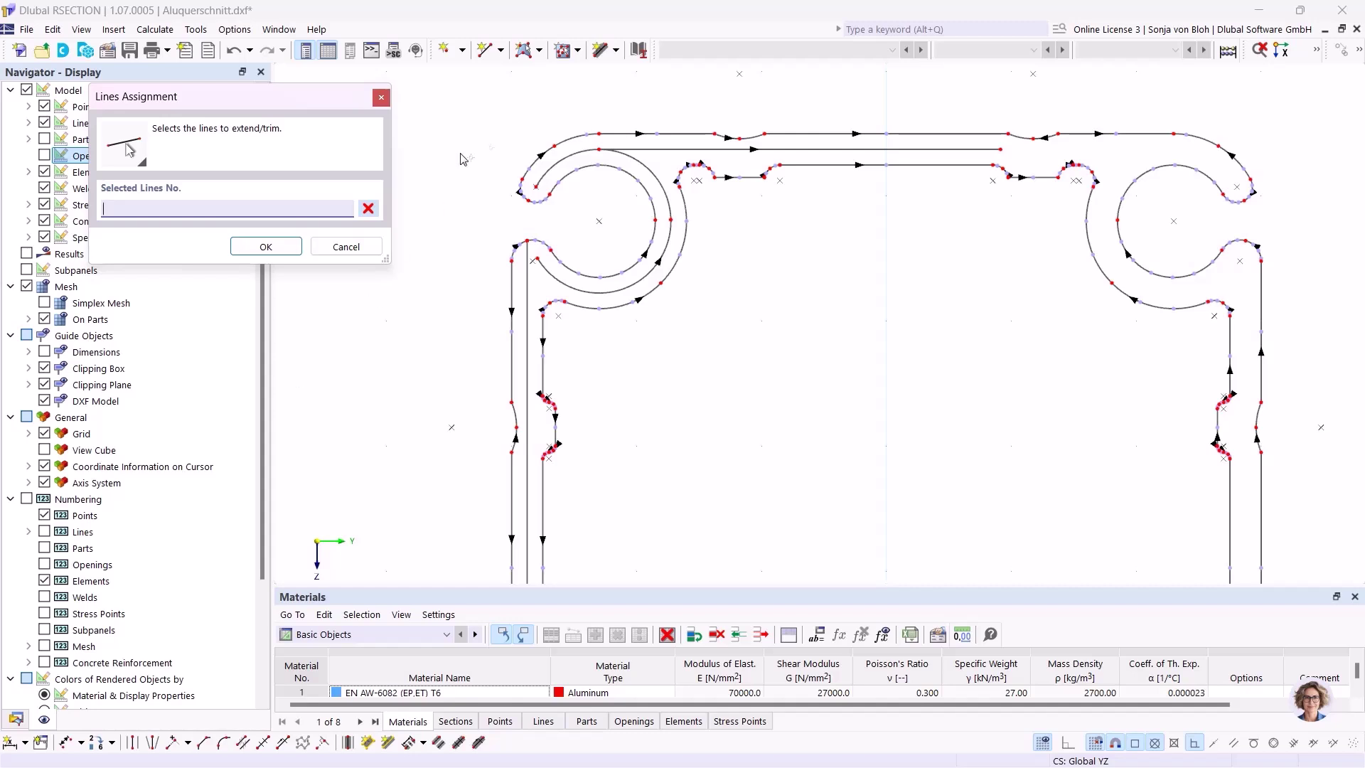
left_click(701, 149)
left_click(528, 293)
left_click(264, 247)
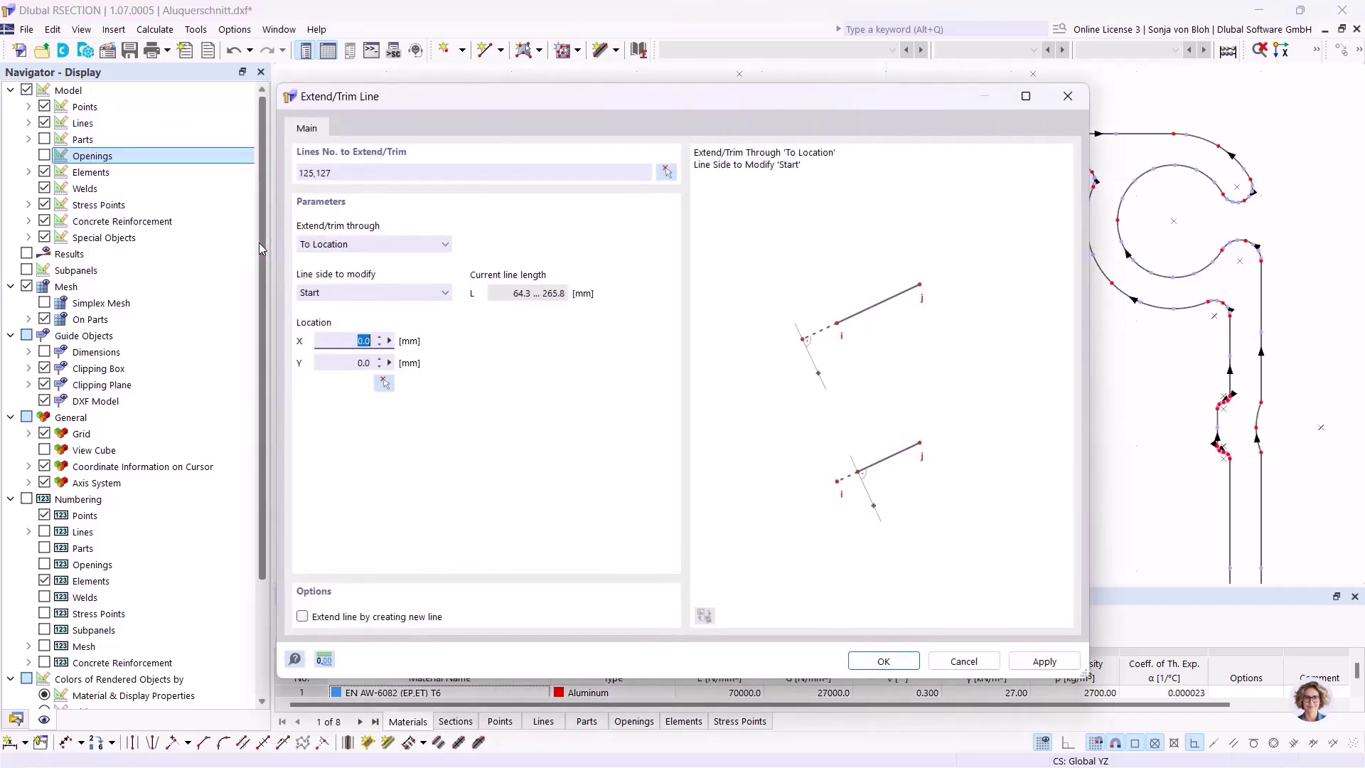
left_click_drag(445, 101, 597, 287)
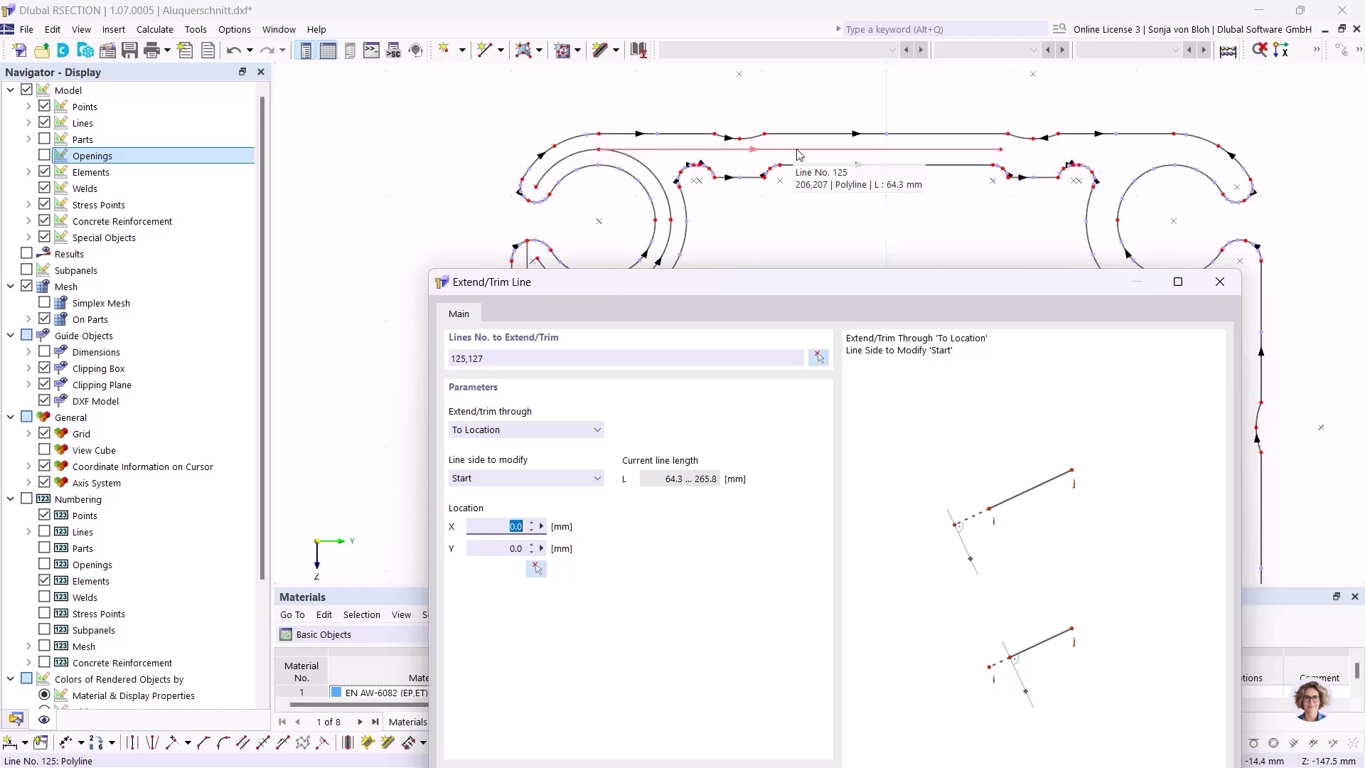
left_click(597, 479)
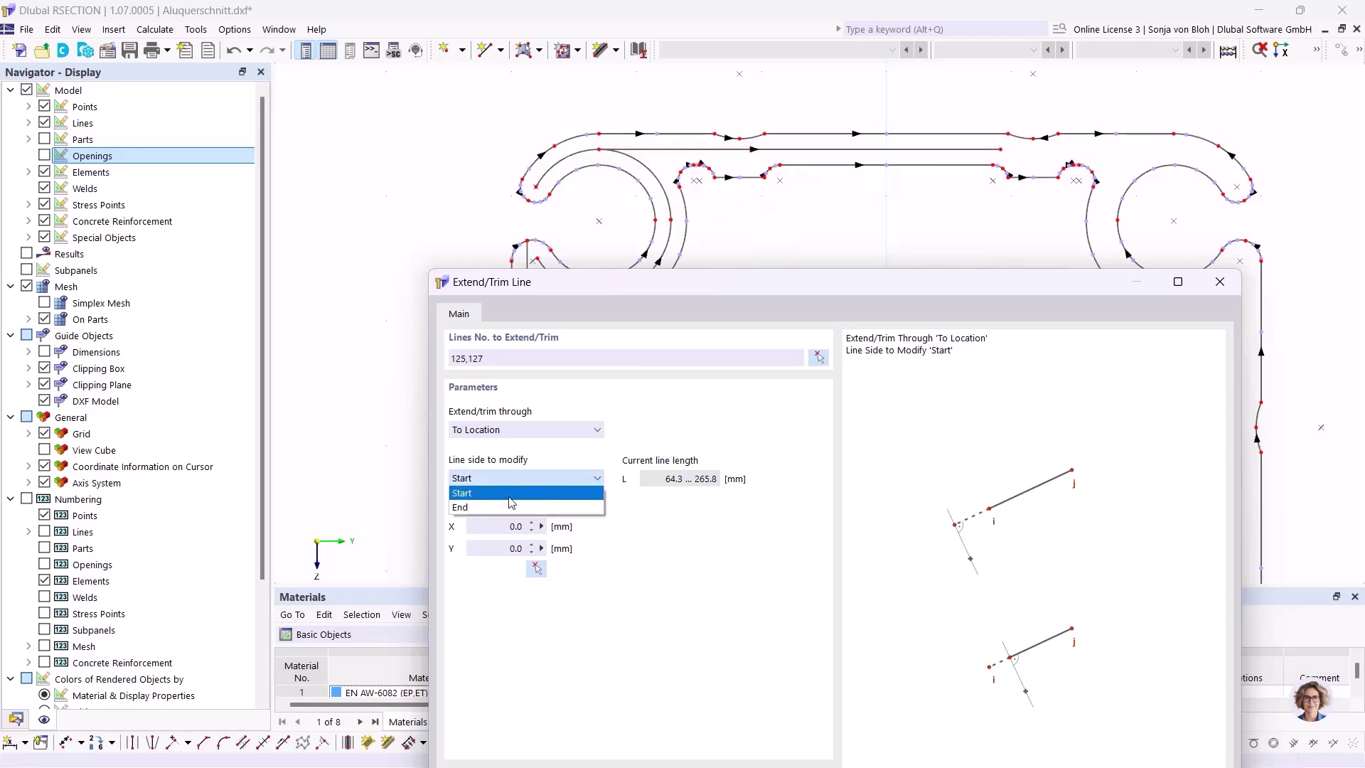
left_click(473, 508)
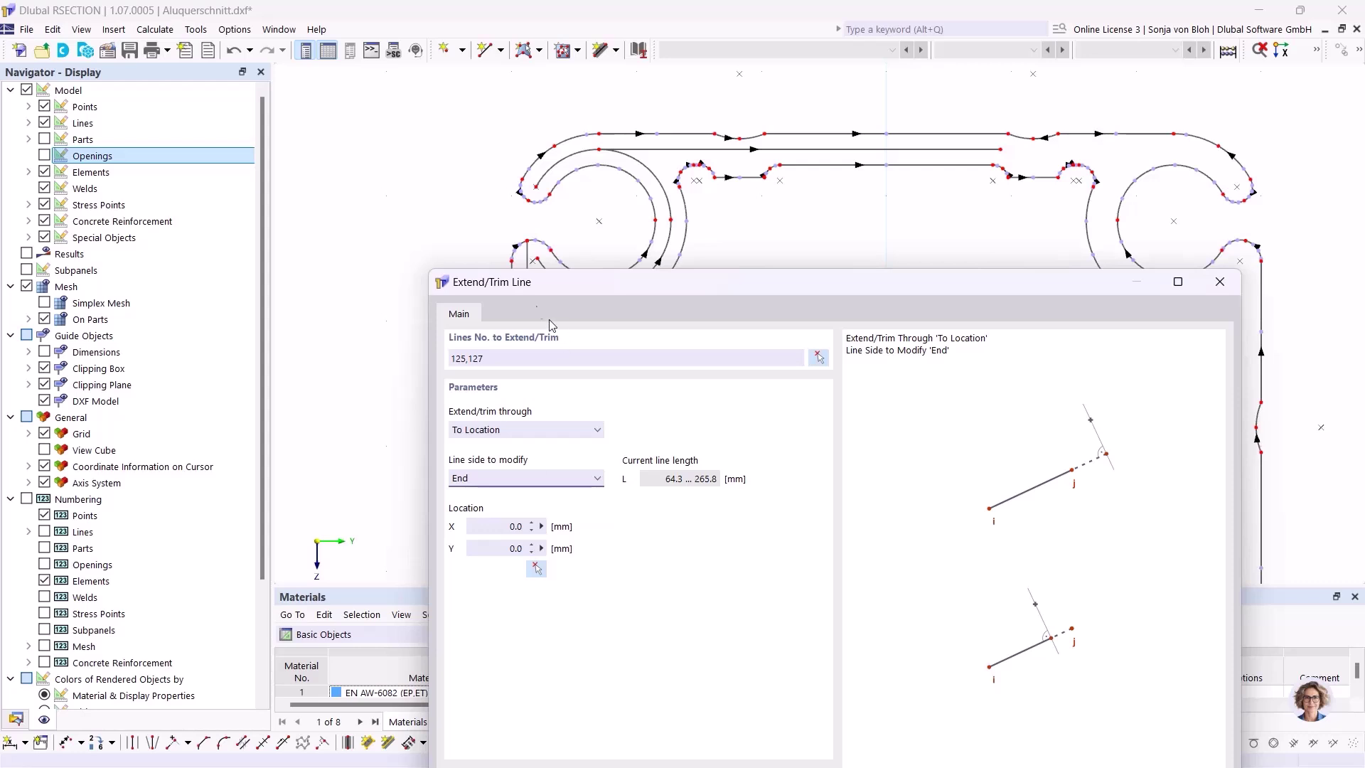
left_click_drag(541, 277, 496, 134)
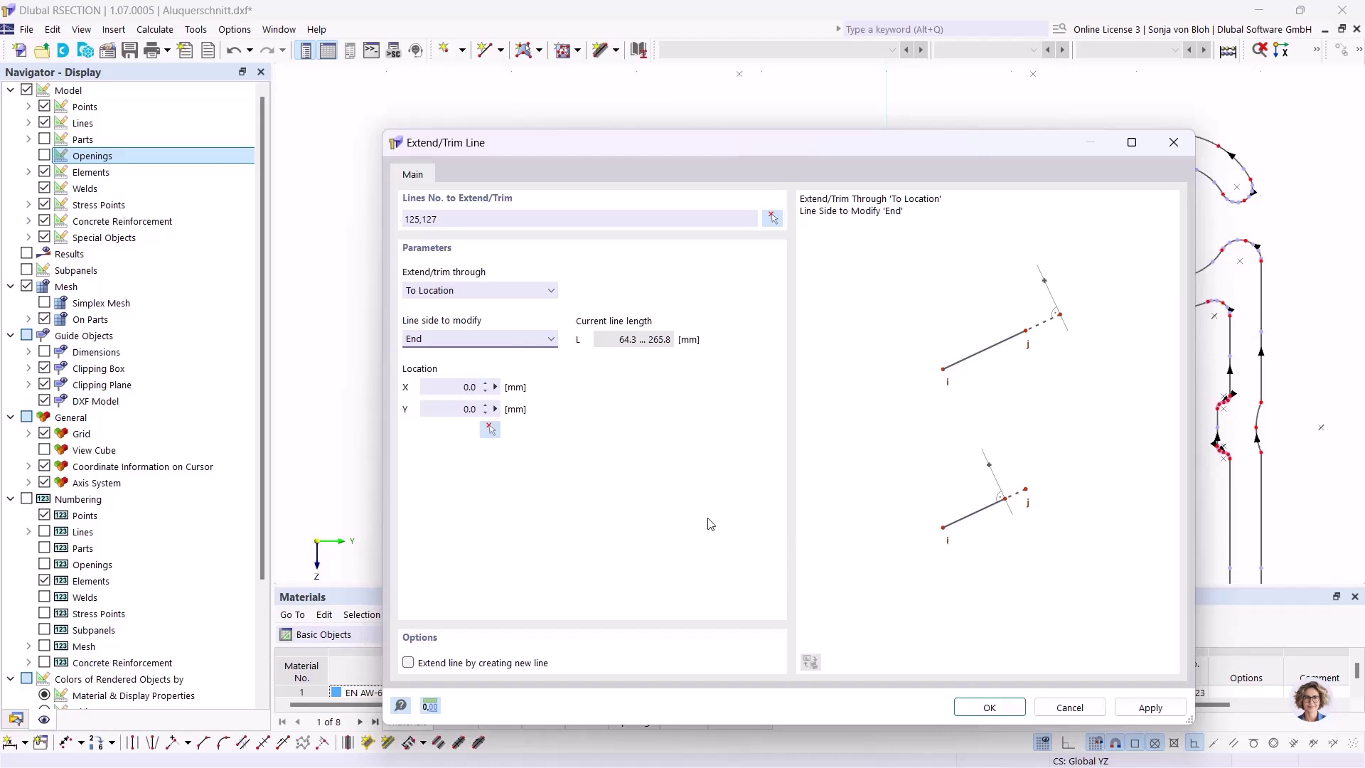
left_click(987, 705)
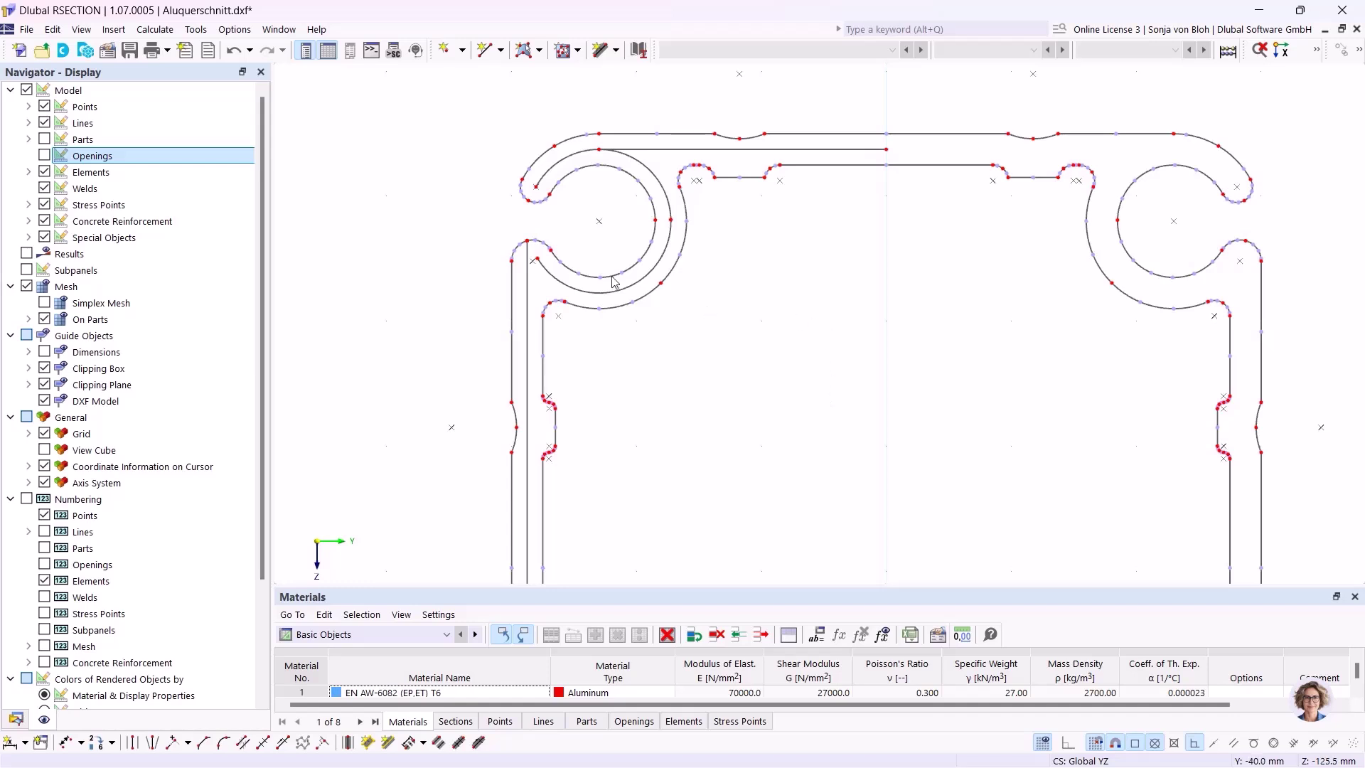
- Connect the arc center line's lower end to the left web center line with a horizontal single line and delete the web stub above it
scroll(529, 256, "up", 4)
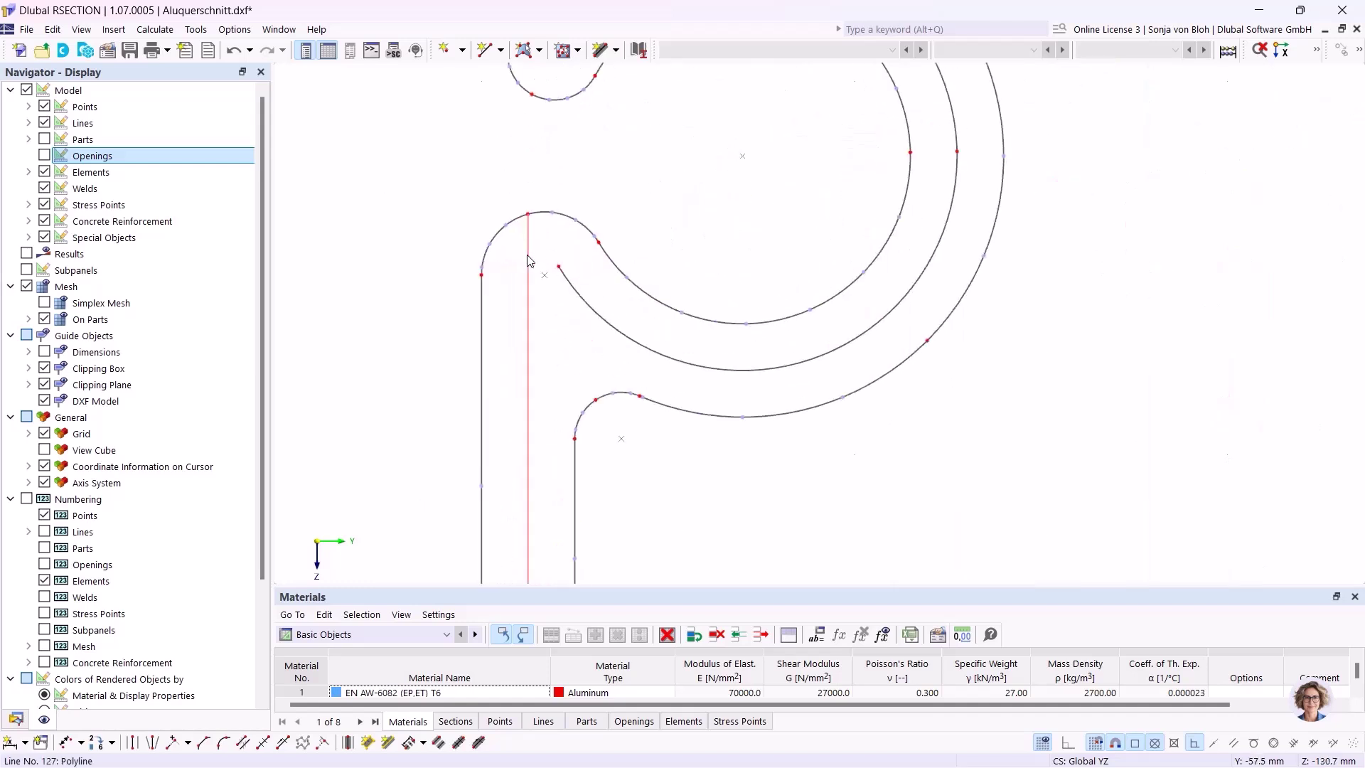
left_click(486, 52)
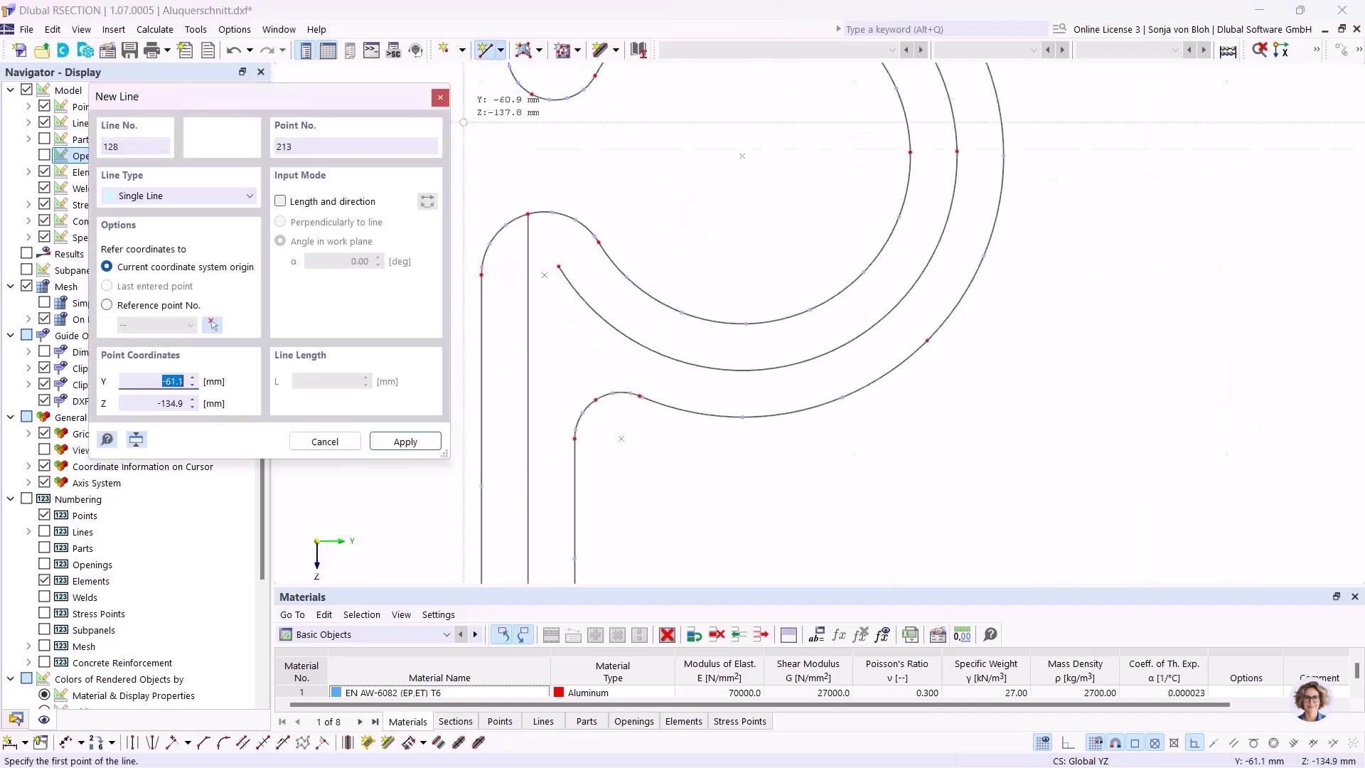
left_click(527, 214)
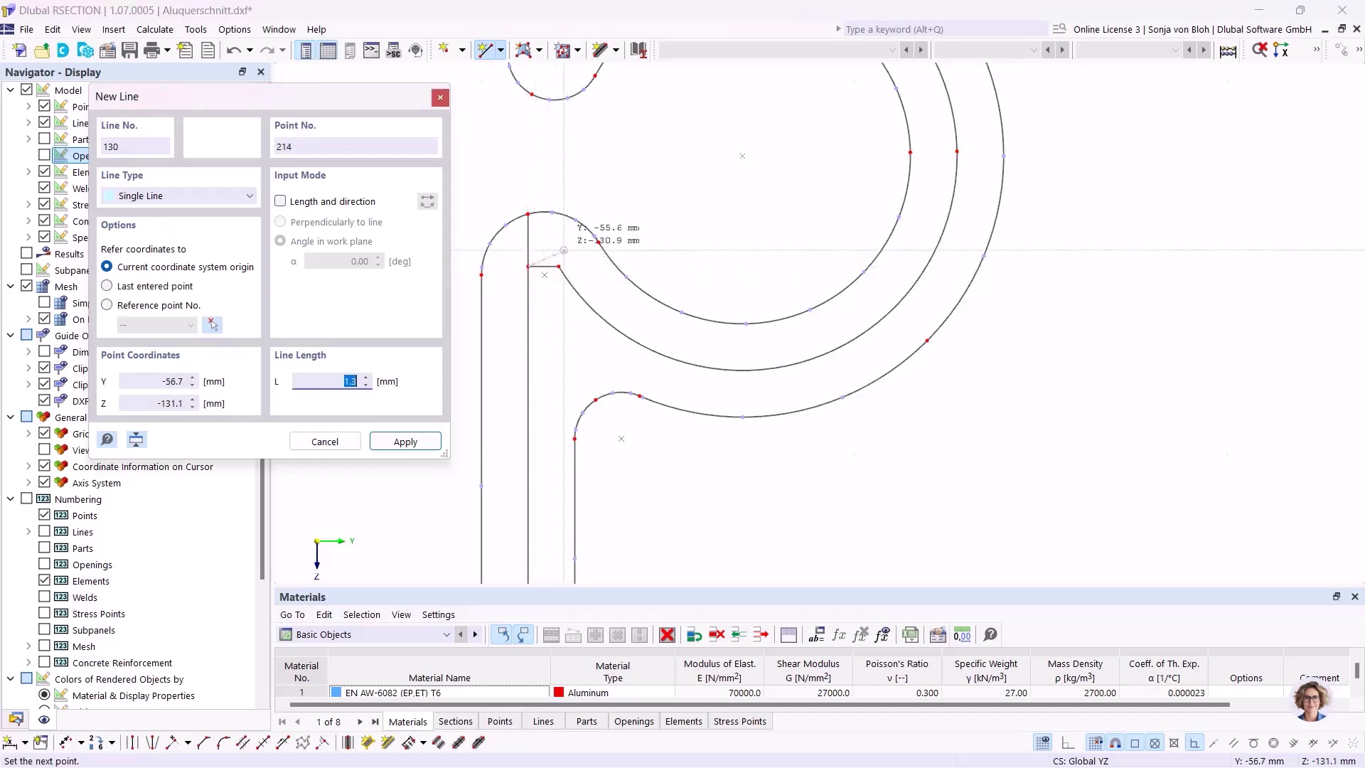
left_click(508, 275)
key("Escape")
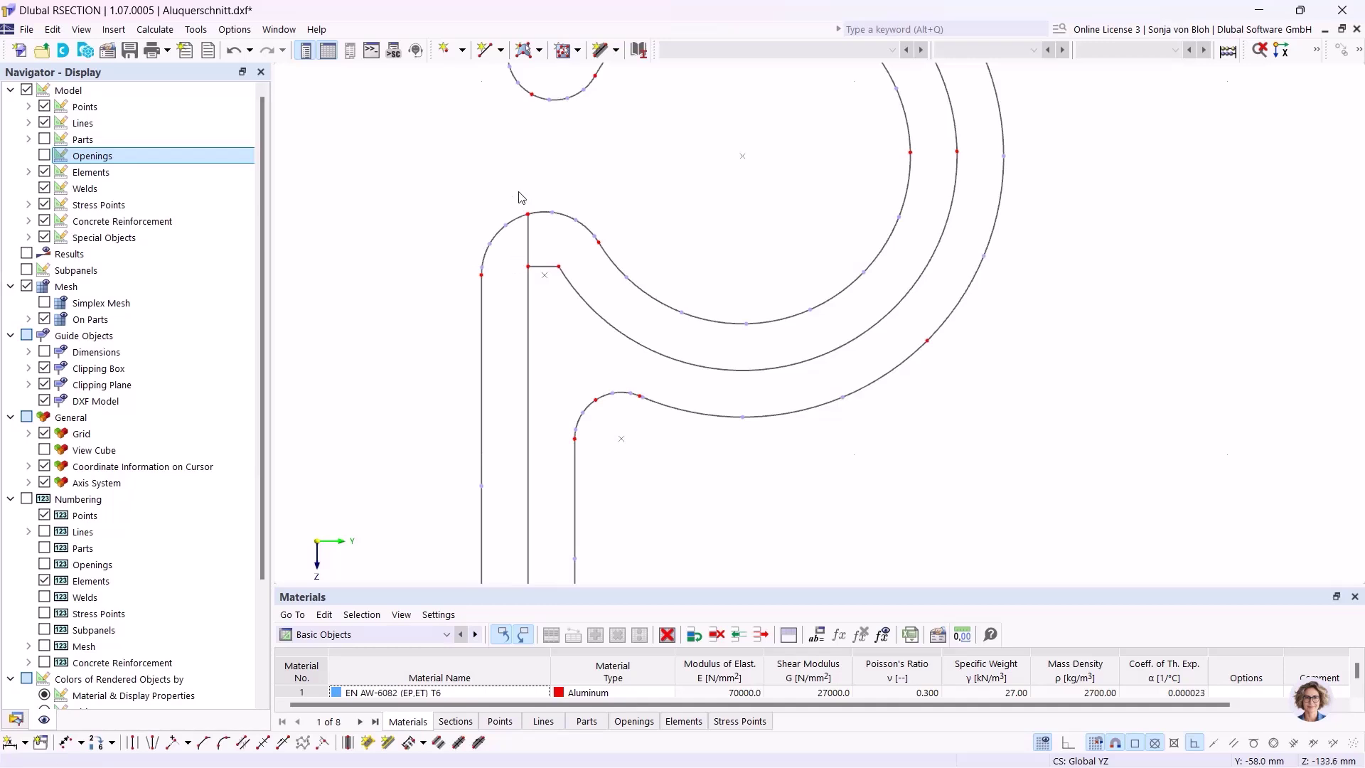
left_click(536, 229)
key("Delete")
- Split the upper-left arc center line where it meets the top flange center line by connecting the lines at their intersection
mouse_move(734, 162)
middle_mouse_down()
mouse_move(723, 280)
mouse_move(653, 467)
middle_mouse_up()
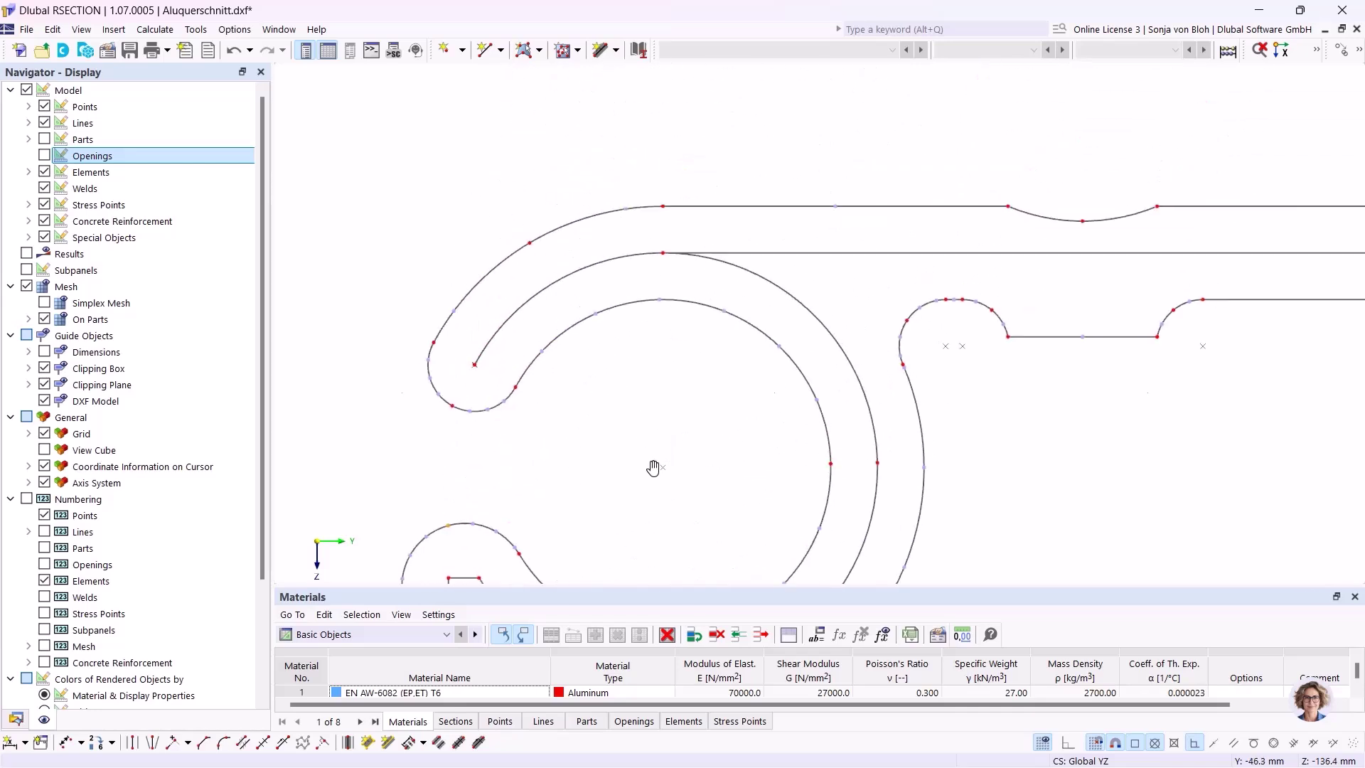
left_click(617, 272)
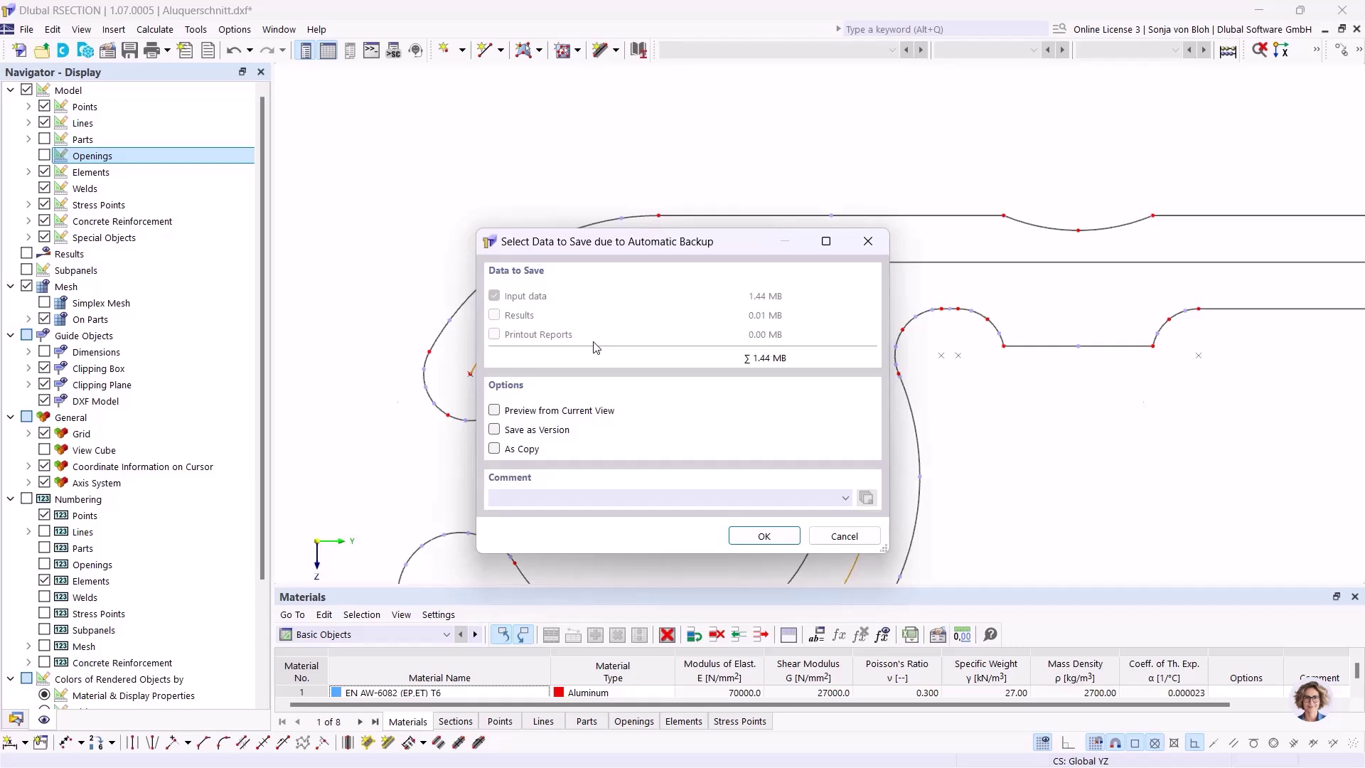
left_click(868, 241)
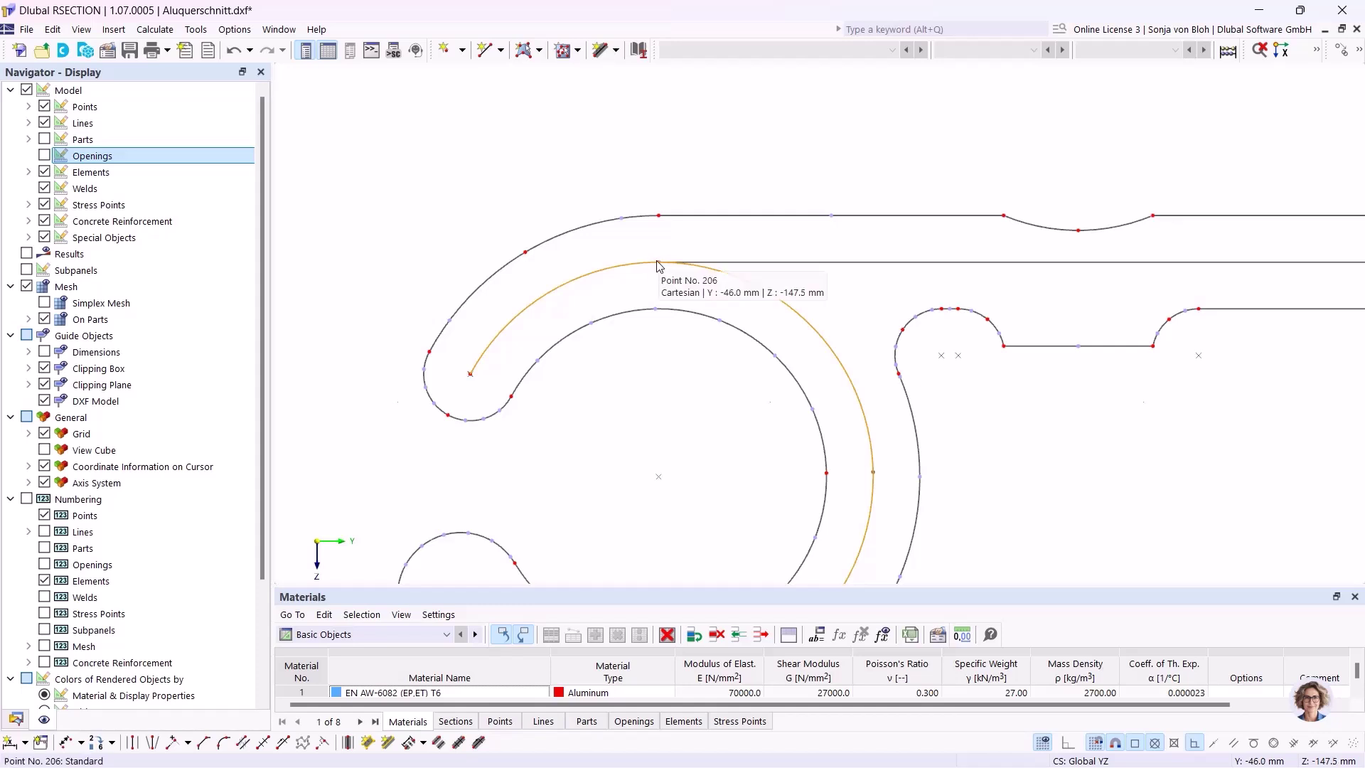
left_click(1358, 50)
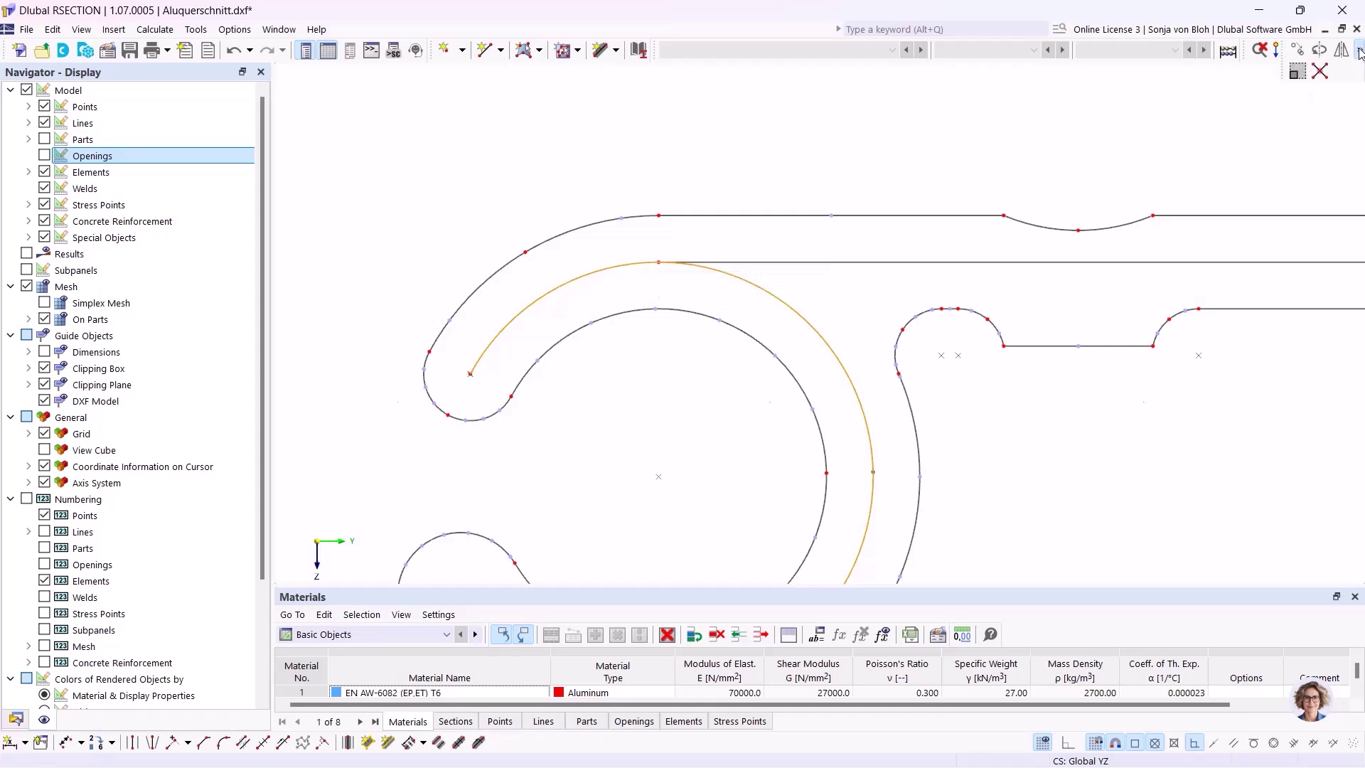
left_click(1320, 74)
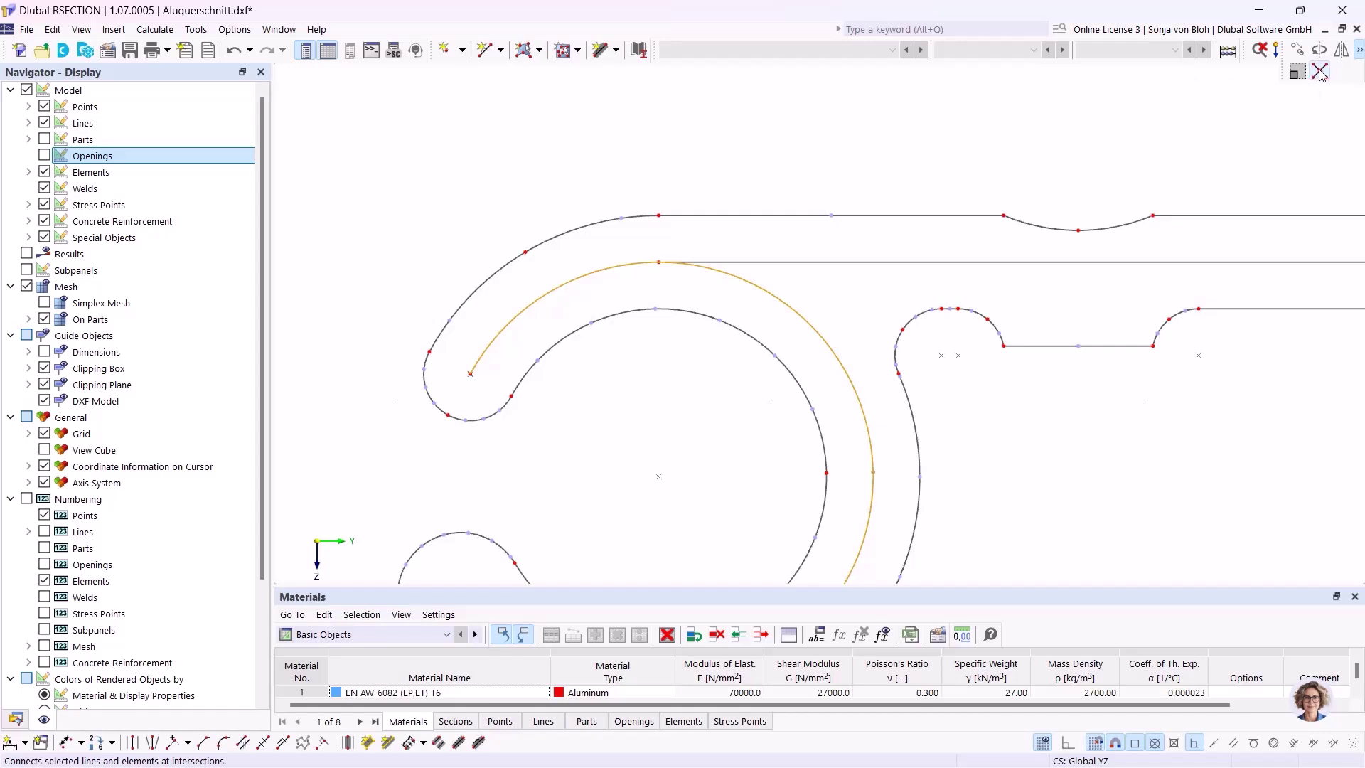
left_click_drag(630, 234, 712, 293)
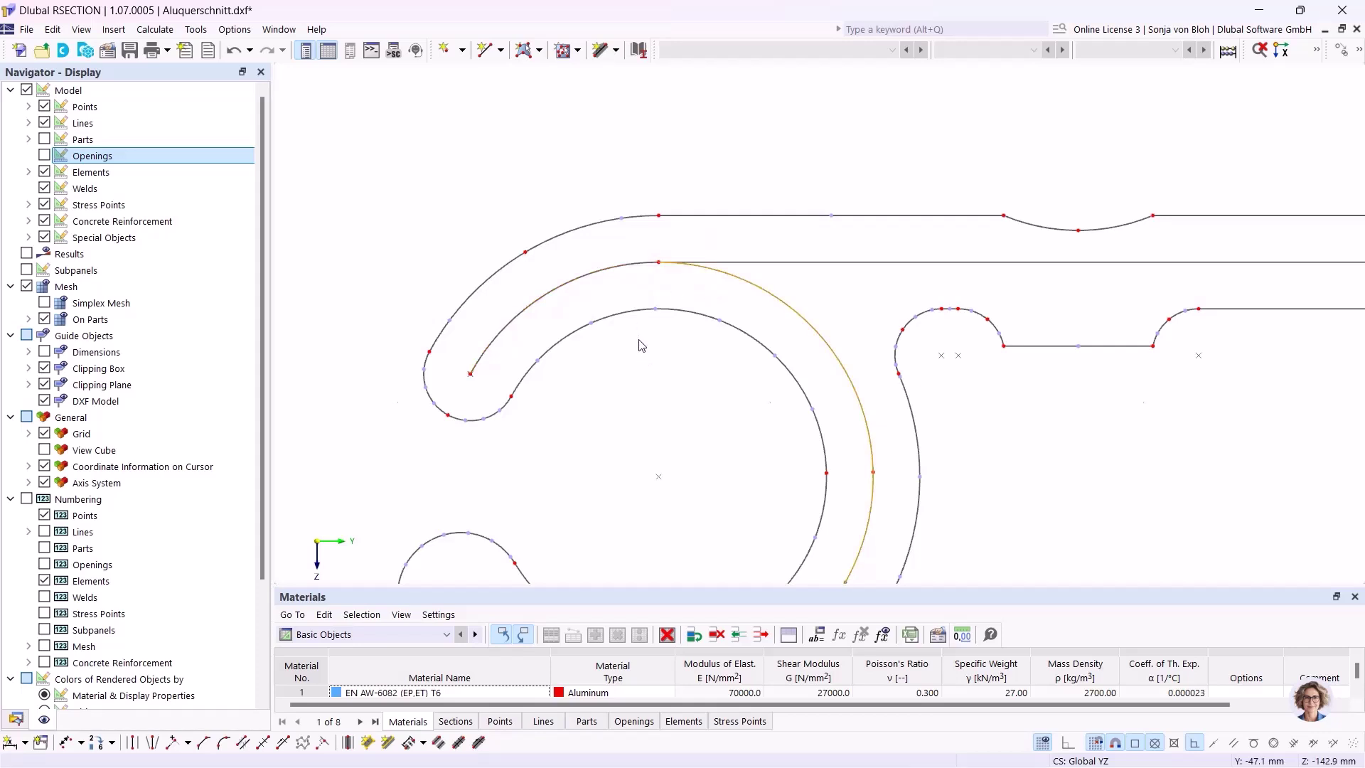
left_click(622, 270)
left_click(716, 276)
left_click(666, 264, "ctrl")
left_click(577, 416)
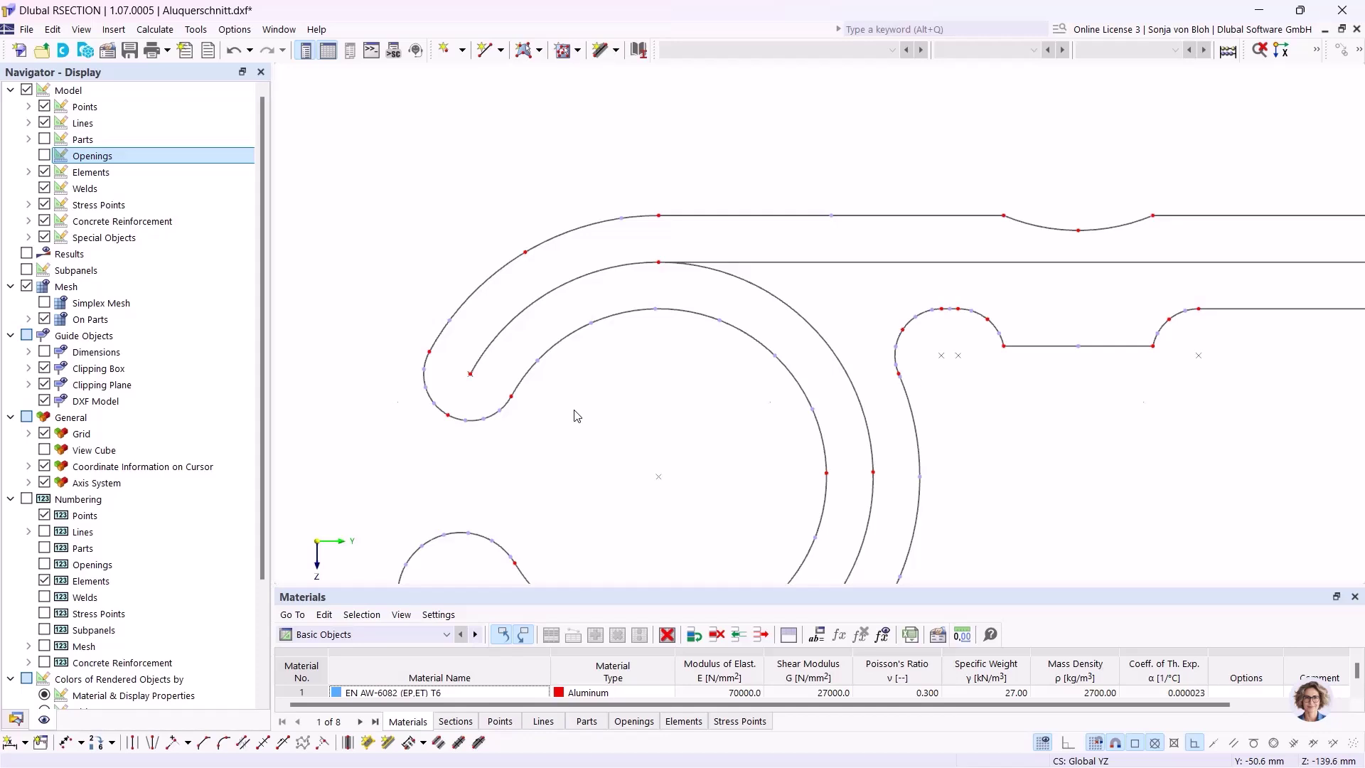
- Assign the top flange, both arc pieces, the short connecting line and the left web center line for creating elements on lines
left_click(389, 743)
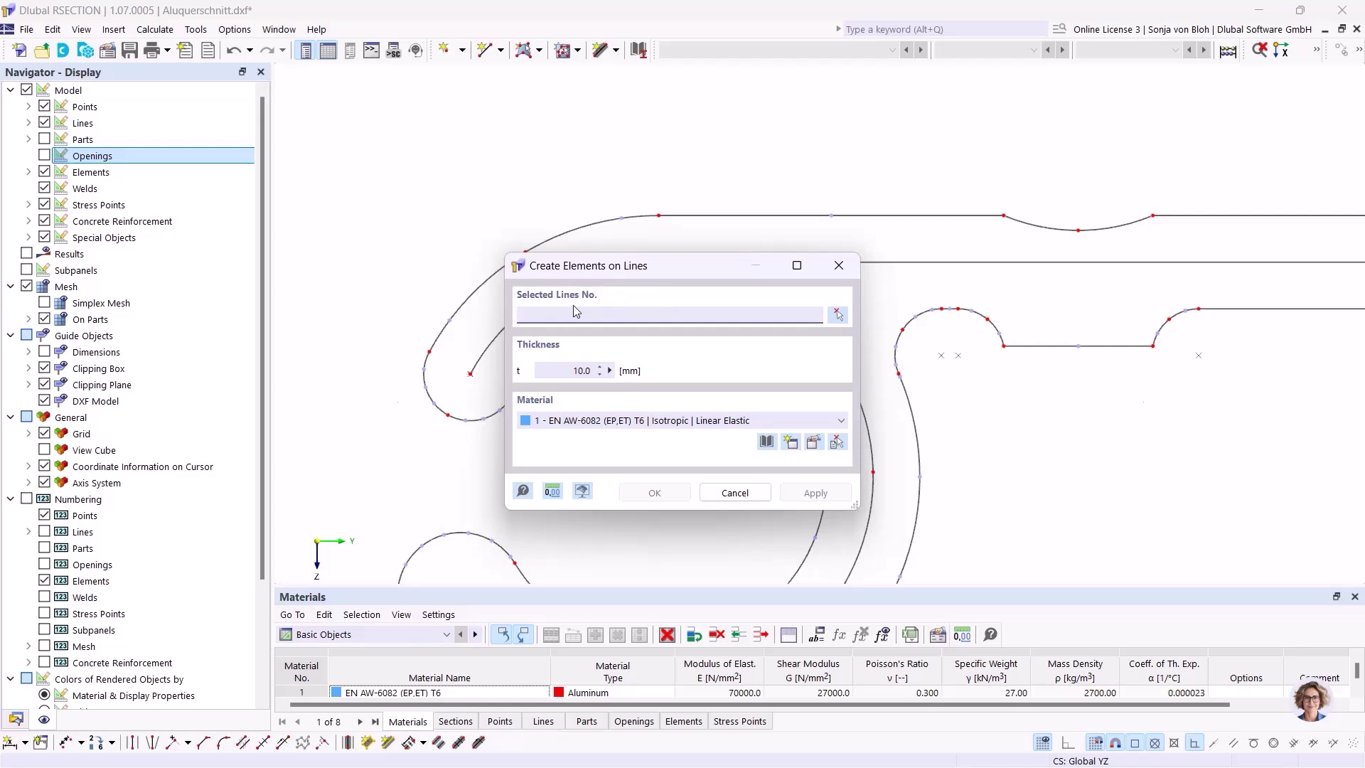
left_click(839, 316)
left_click(829, 262)
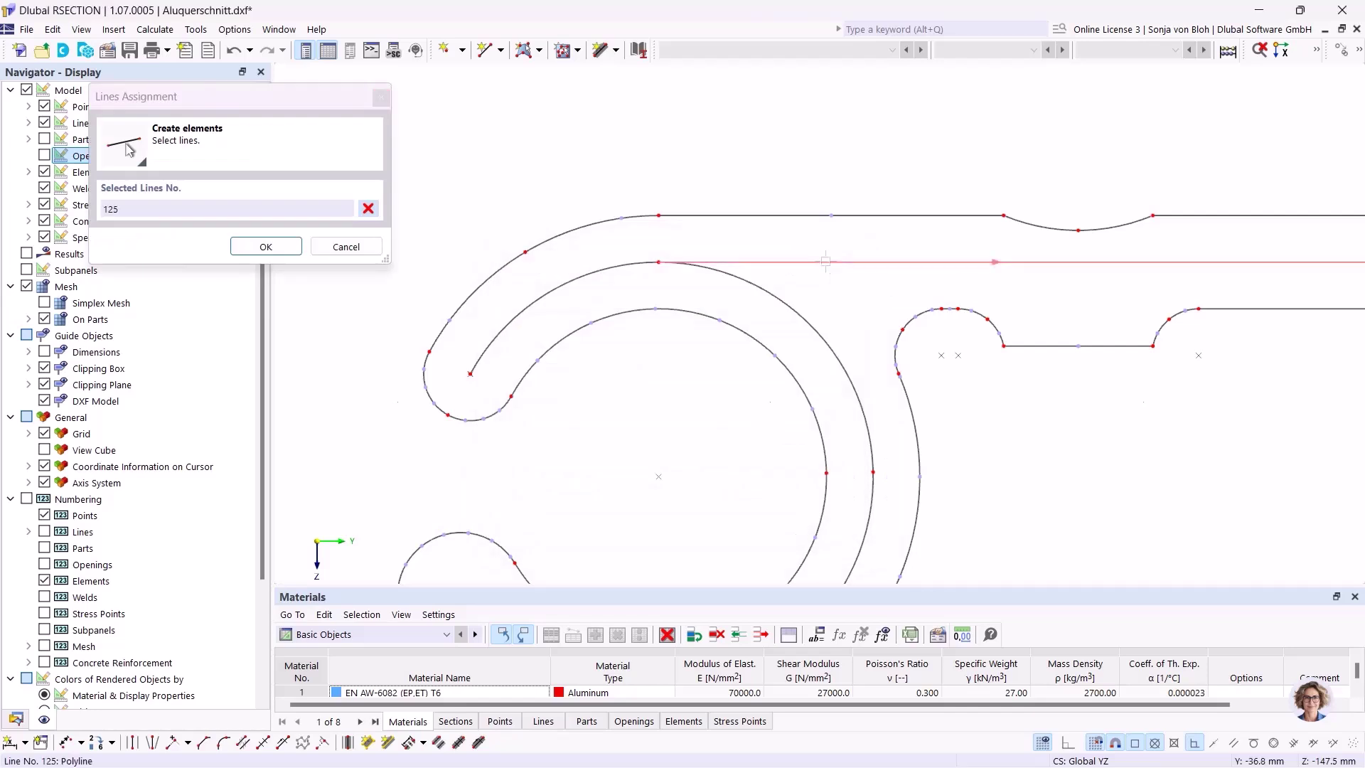
left_click(614, 275)
left_click(739, 284)
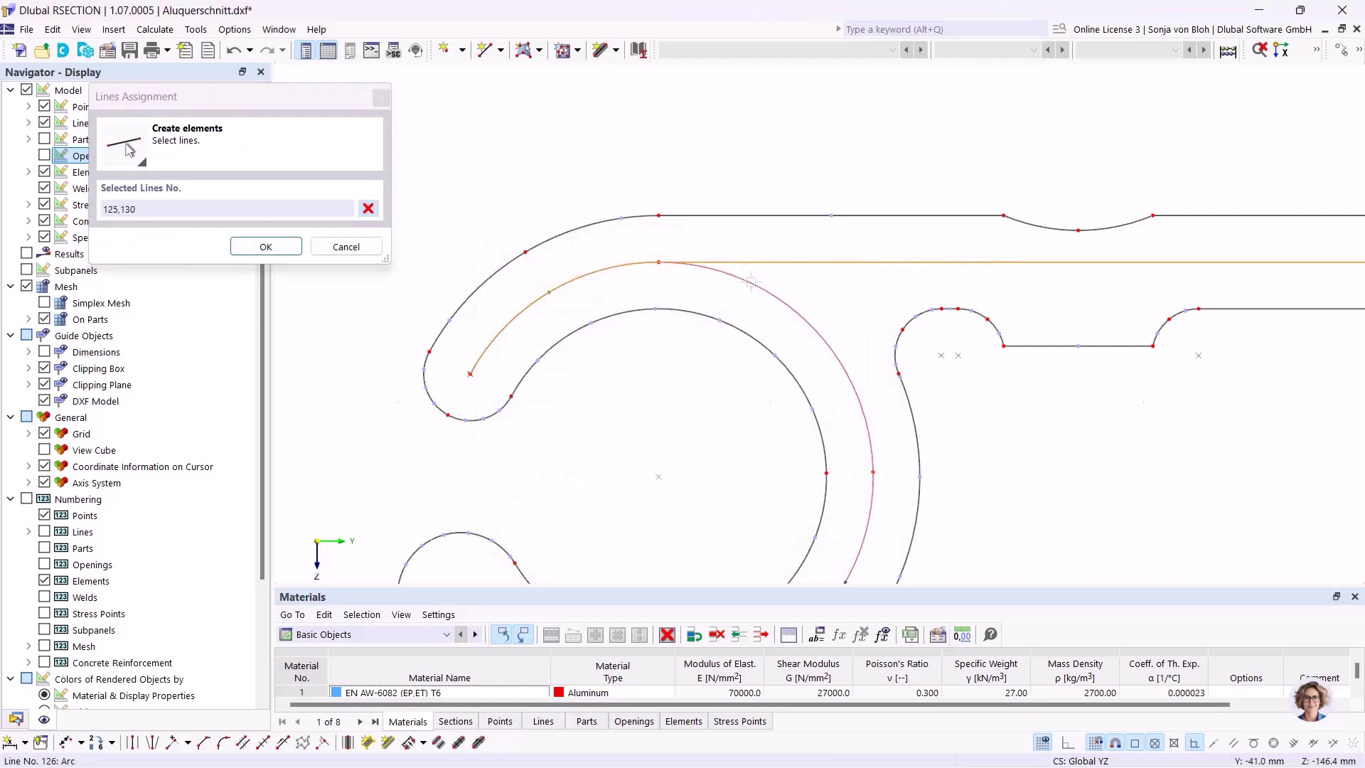
scroll(718, 277, "down", 4)
scroll(577, 417, "up", 5)
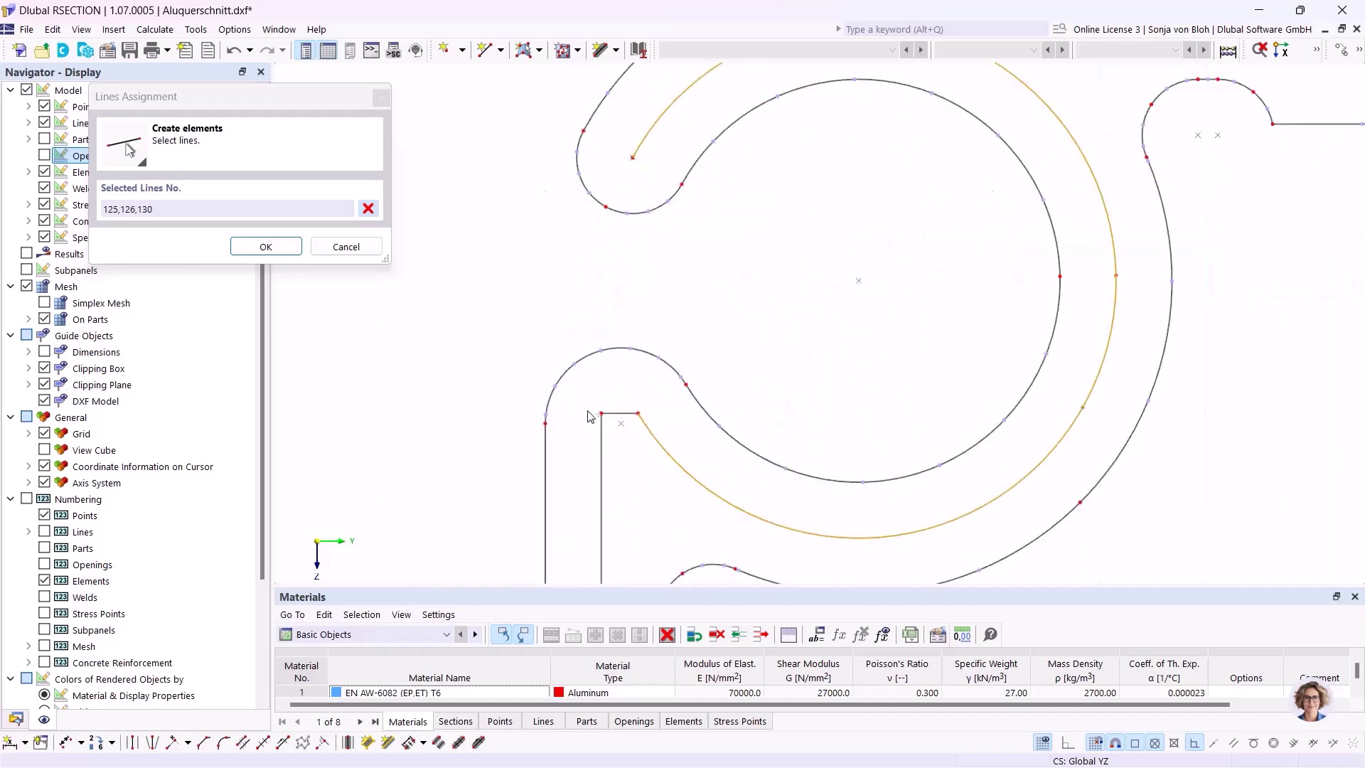
left_click(618, 413)
left_click(601, 440)
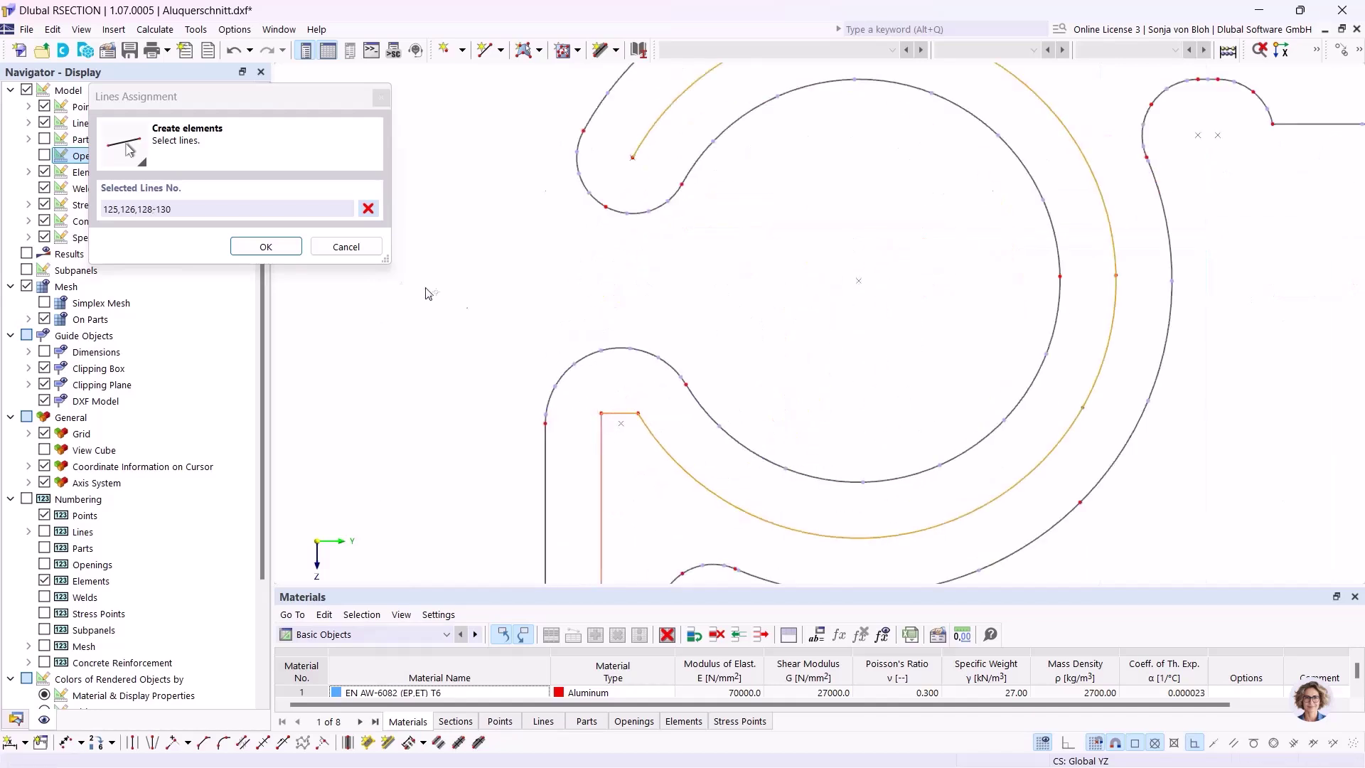
left_click(274, 245)
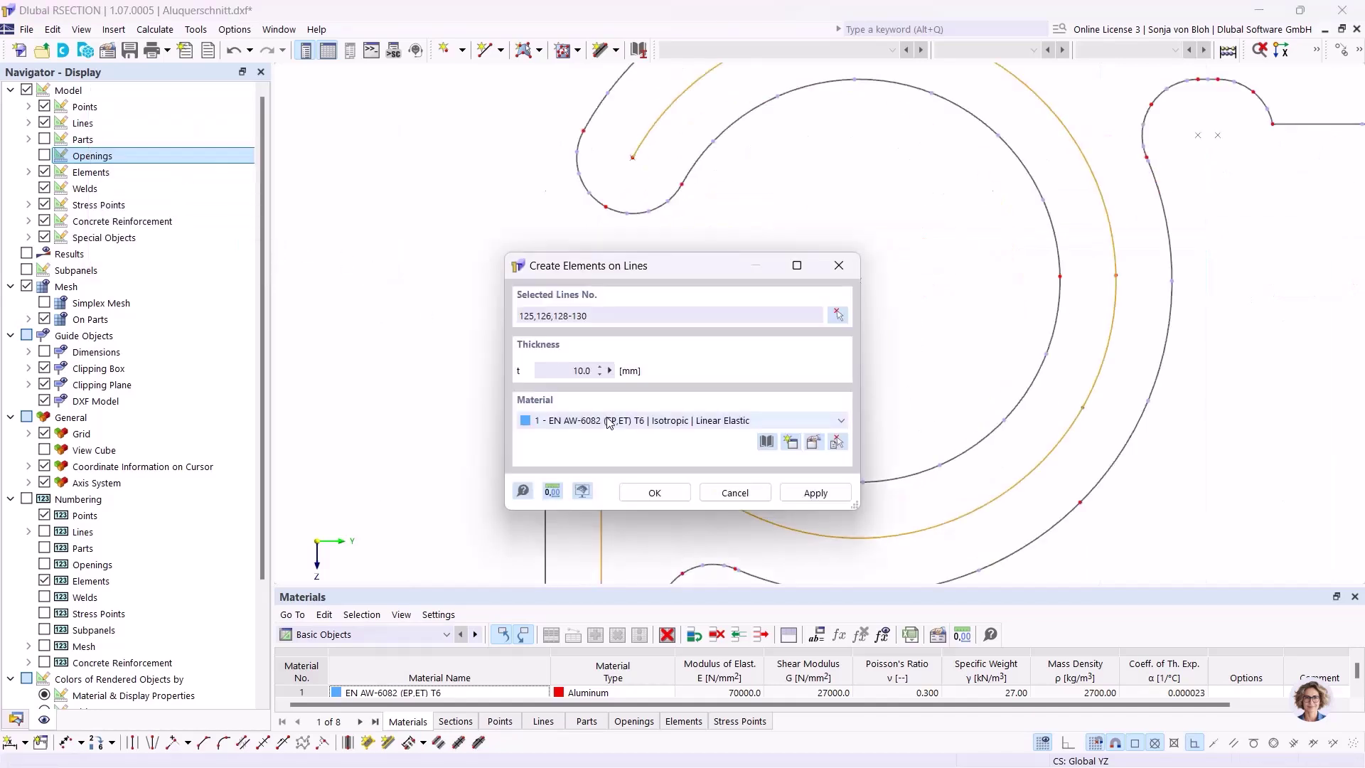
- Set the element thickness to 5 mm and create the elements with material EN AW-6082 (EP,ET) T6
left_click(566, 374)
type("5")
left_click(654, 492)
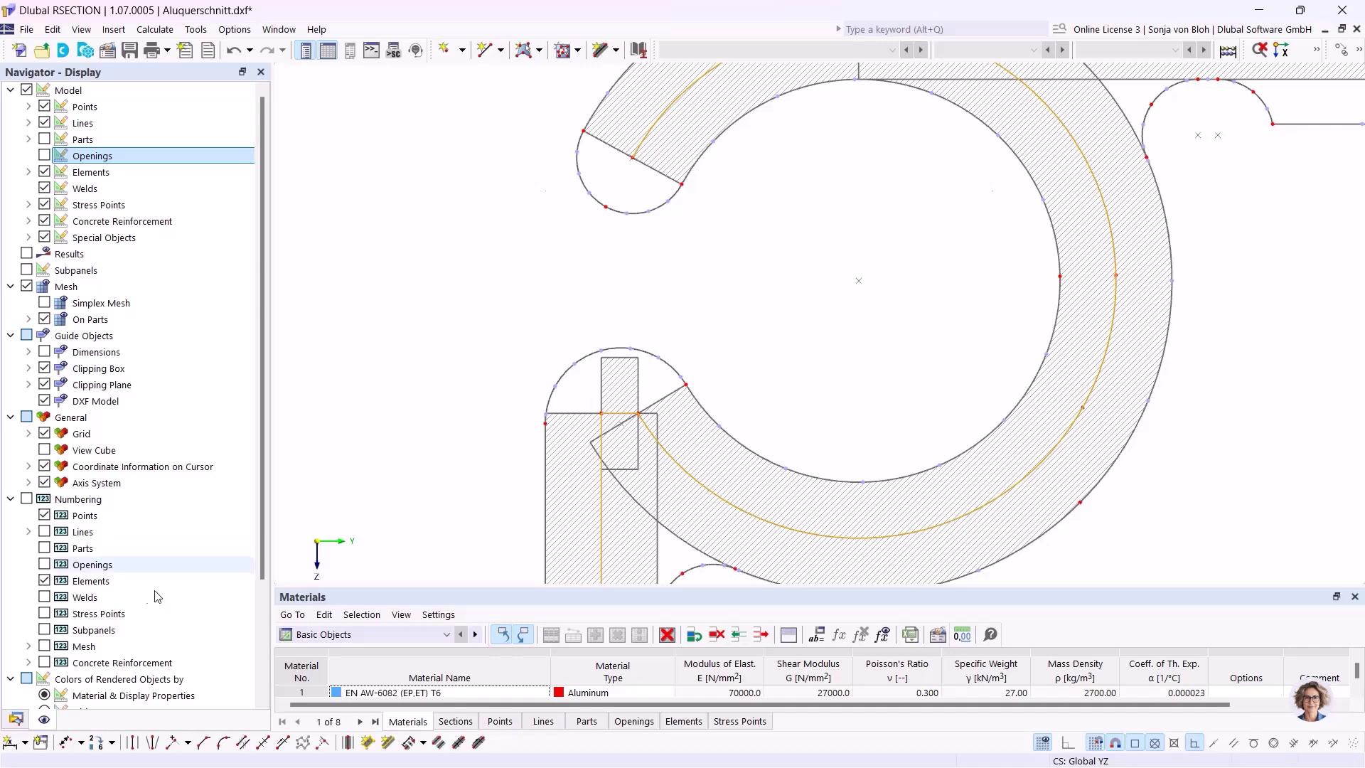
- Mirror elements 1 to 5 as a copy about the Z-parallel axis through the point Y 0.0, Z 0.0 mm
left_click(12, 717)
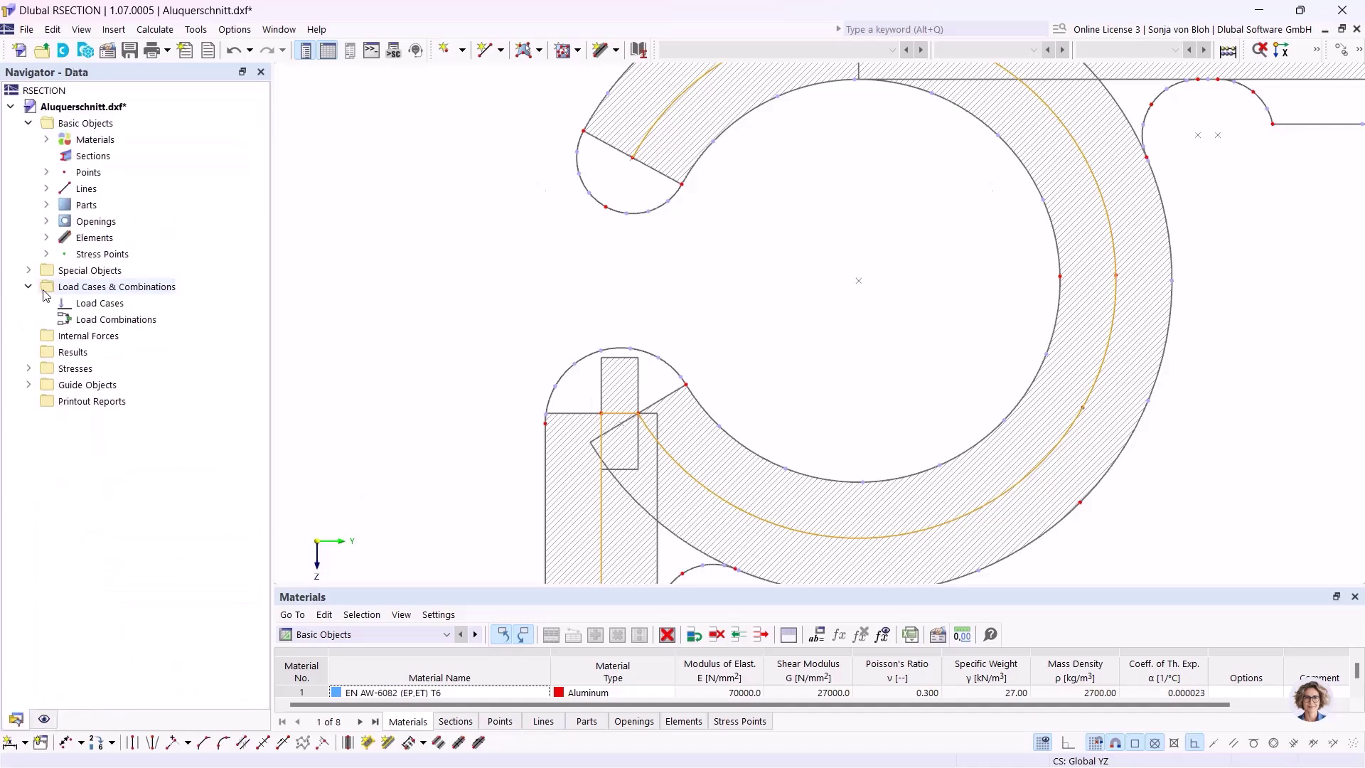
left_click(47, 238)
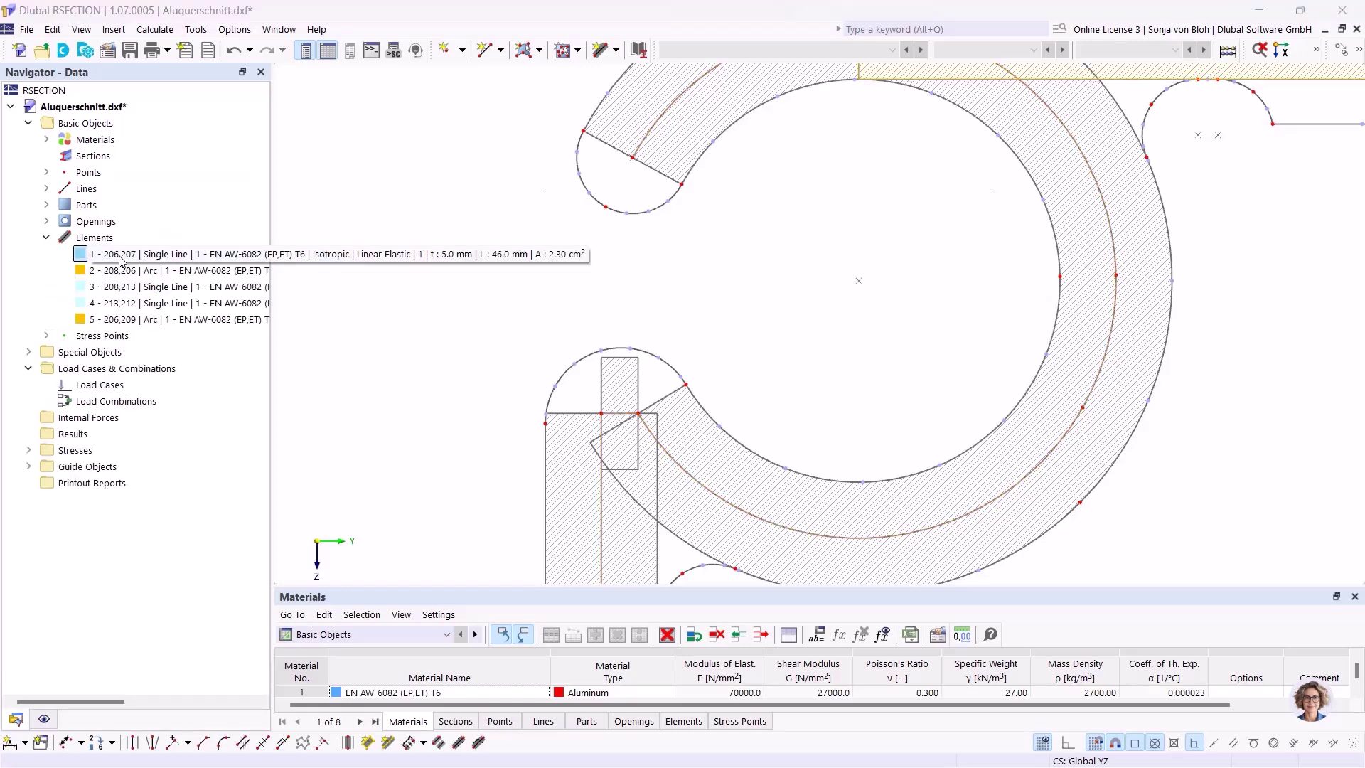
left_click(121, 320, "shift")
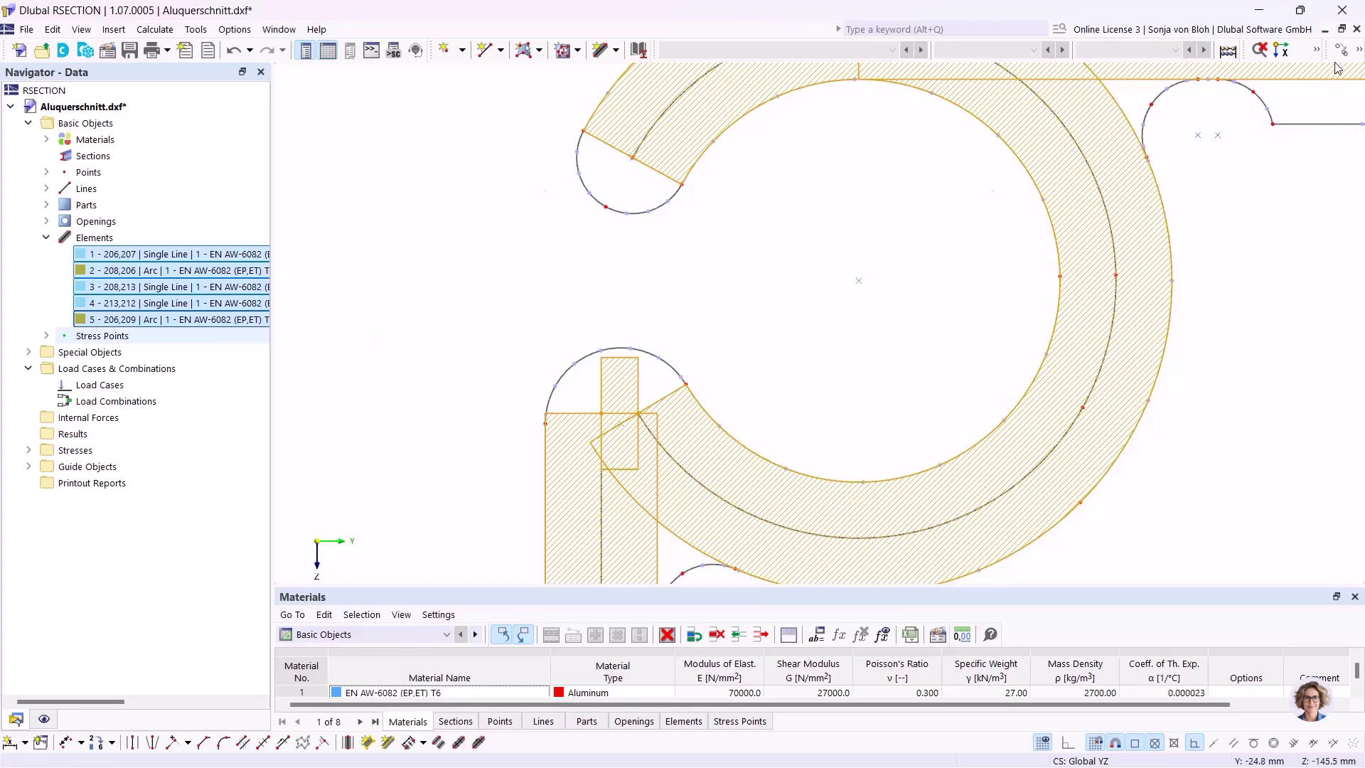
left_click(1357, 52)
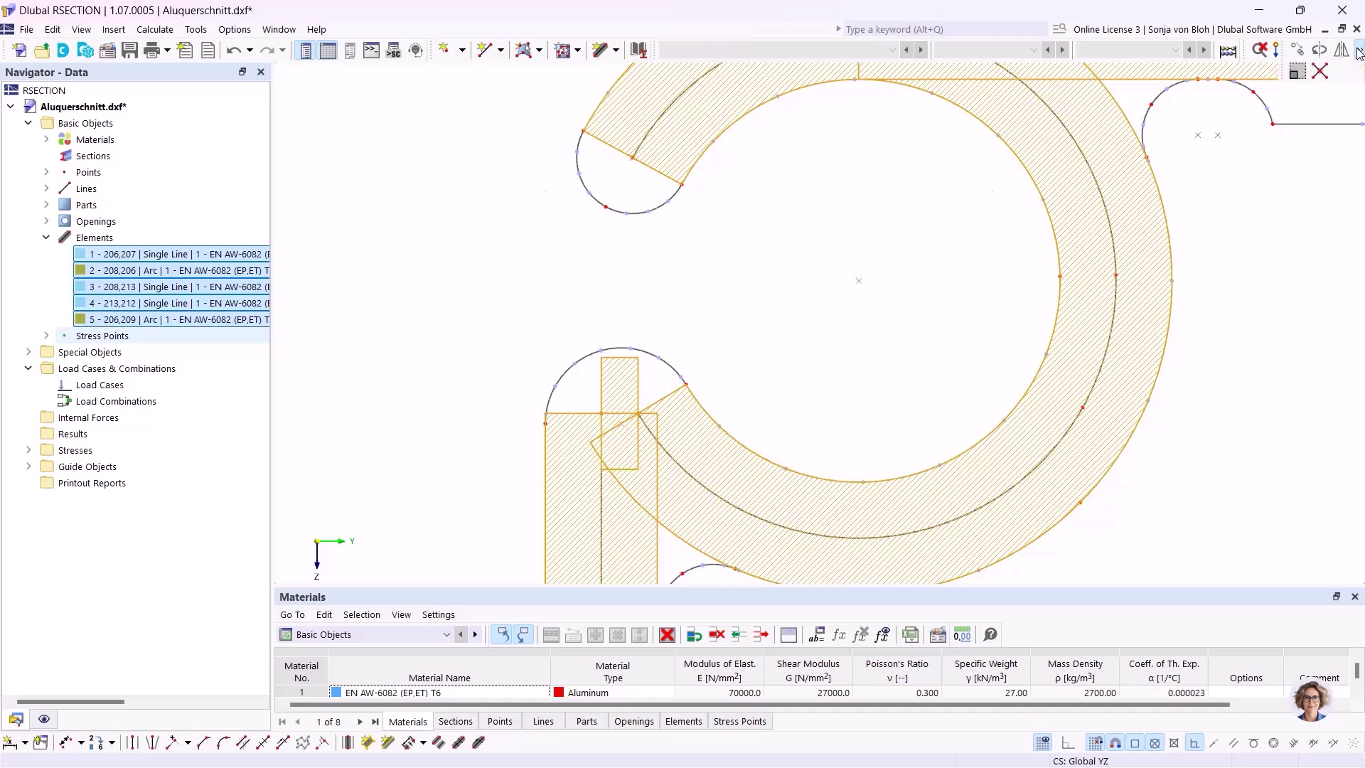
left_click(1341, 51)
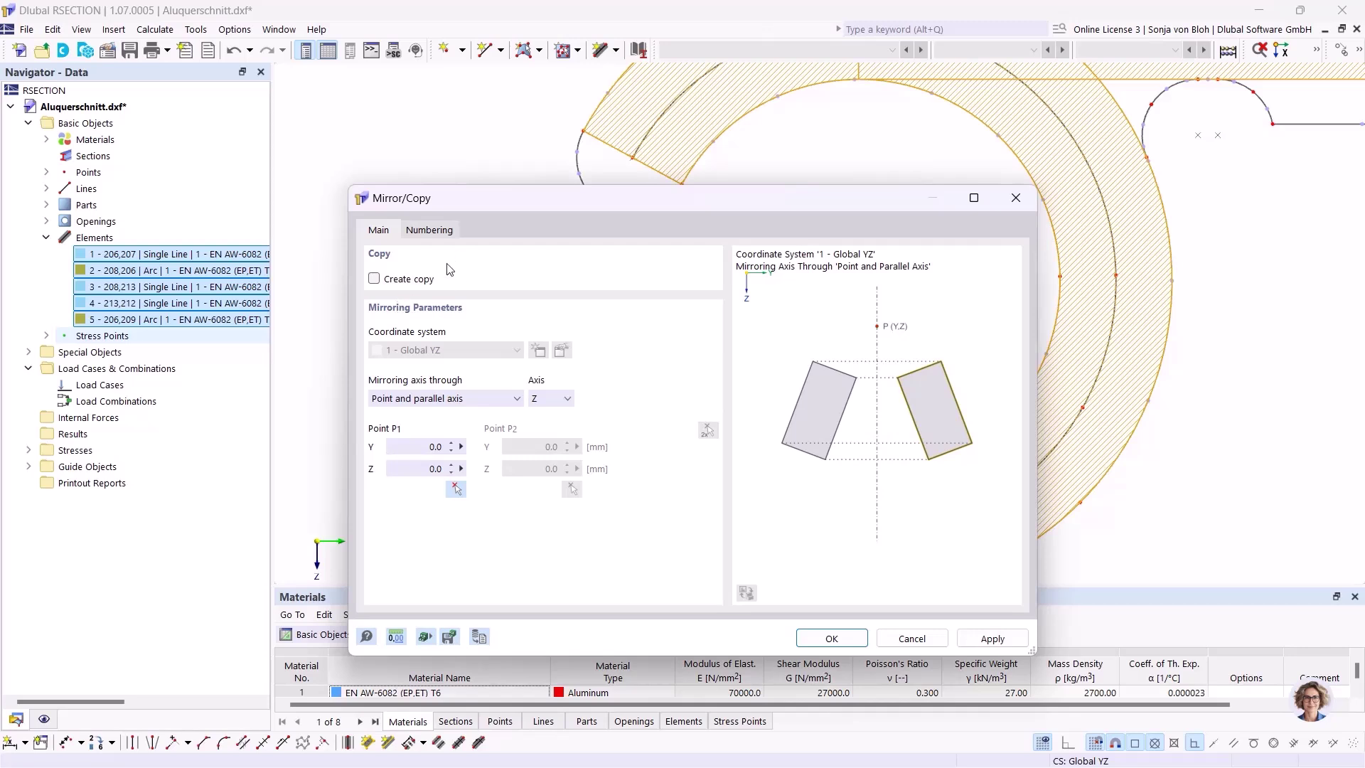
left_click(374, 278)
left_click(831, 638)
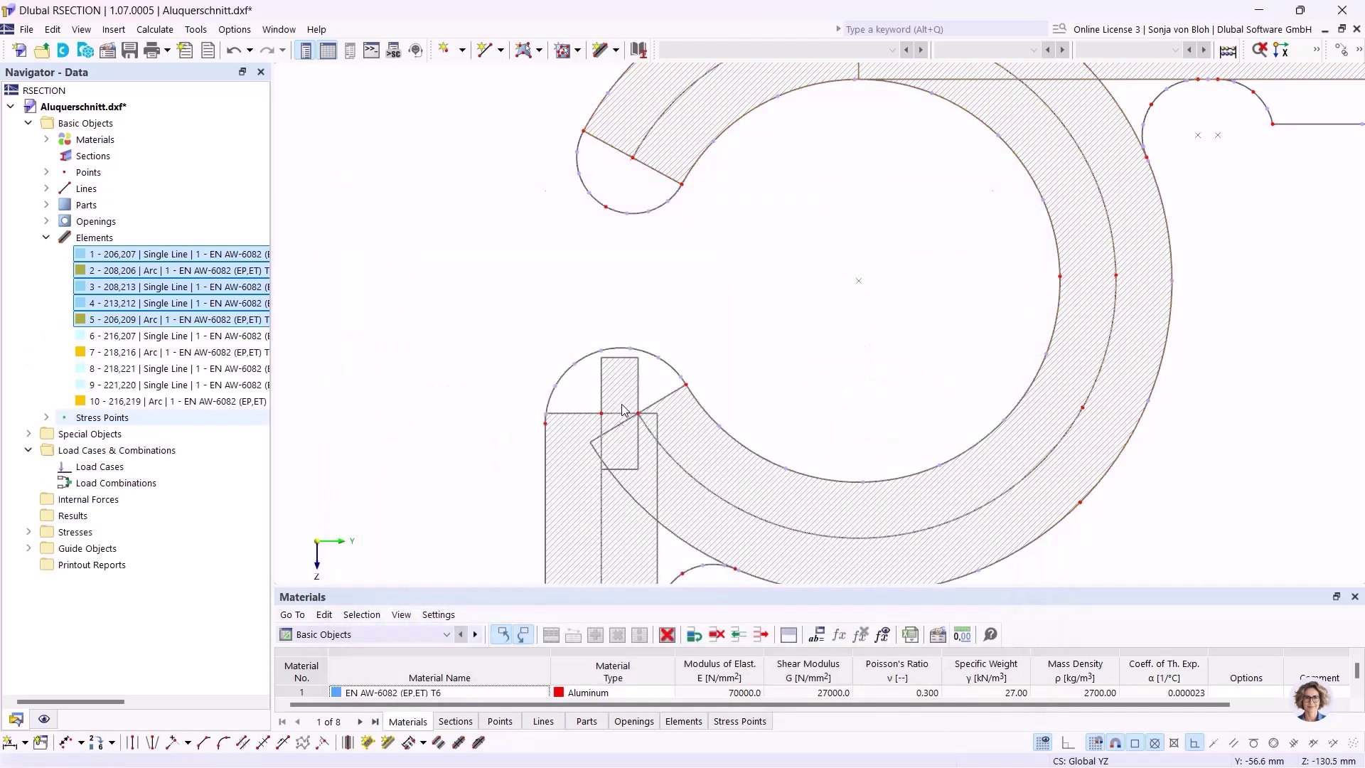
- Mirror elements 1 to 10 as a copy about the Y-parallel axis through the point Y 0.0, Z 0.0 mm
scroll(669, 383, "down", 3)
scroll(700, 437, "down", 5)
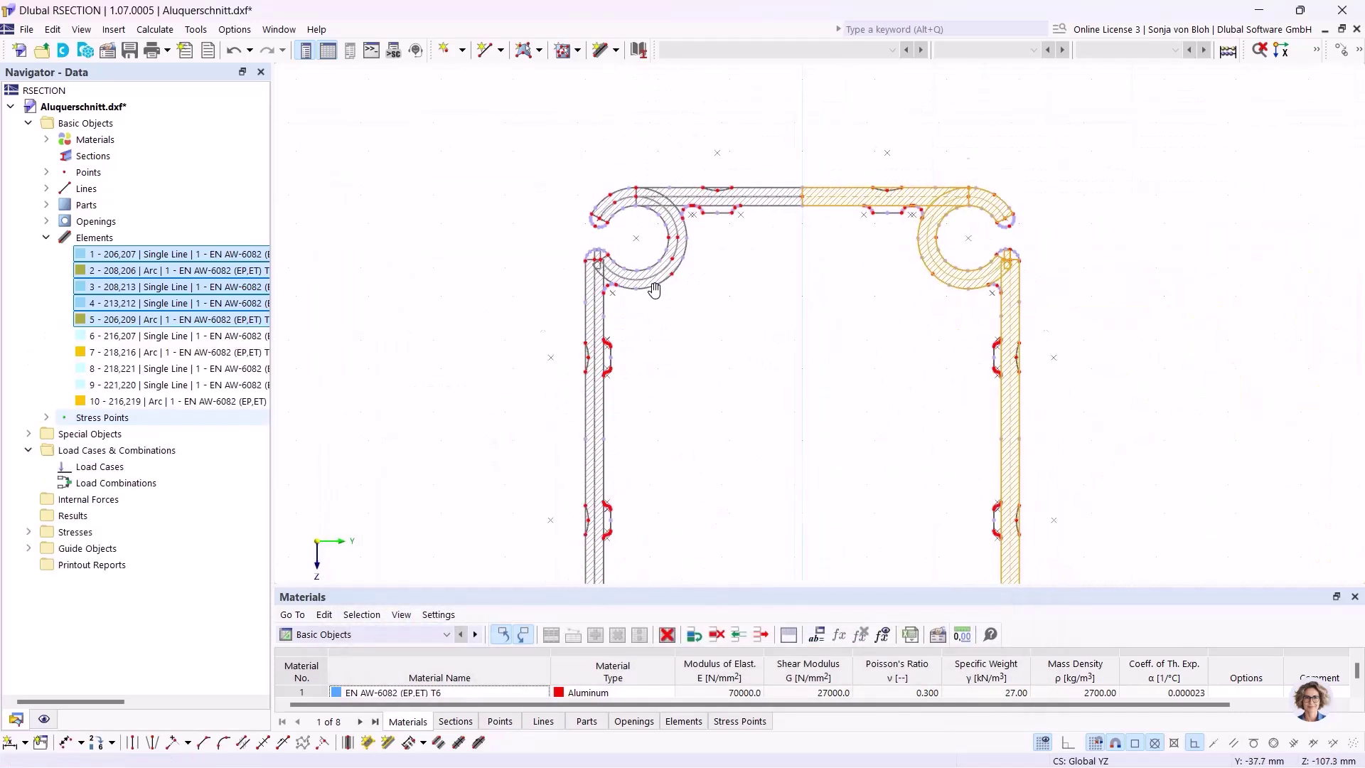
scroll(635, 243, "down", 1)
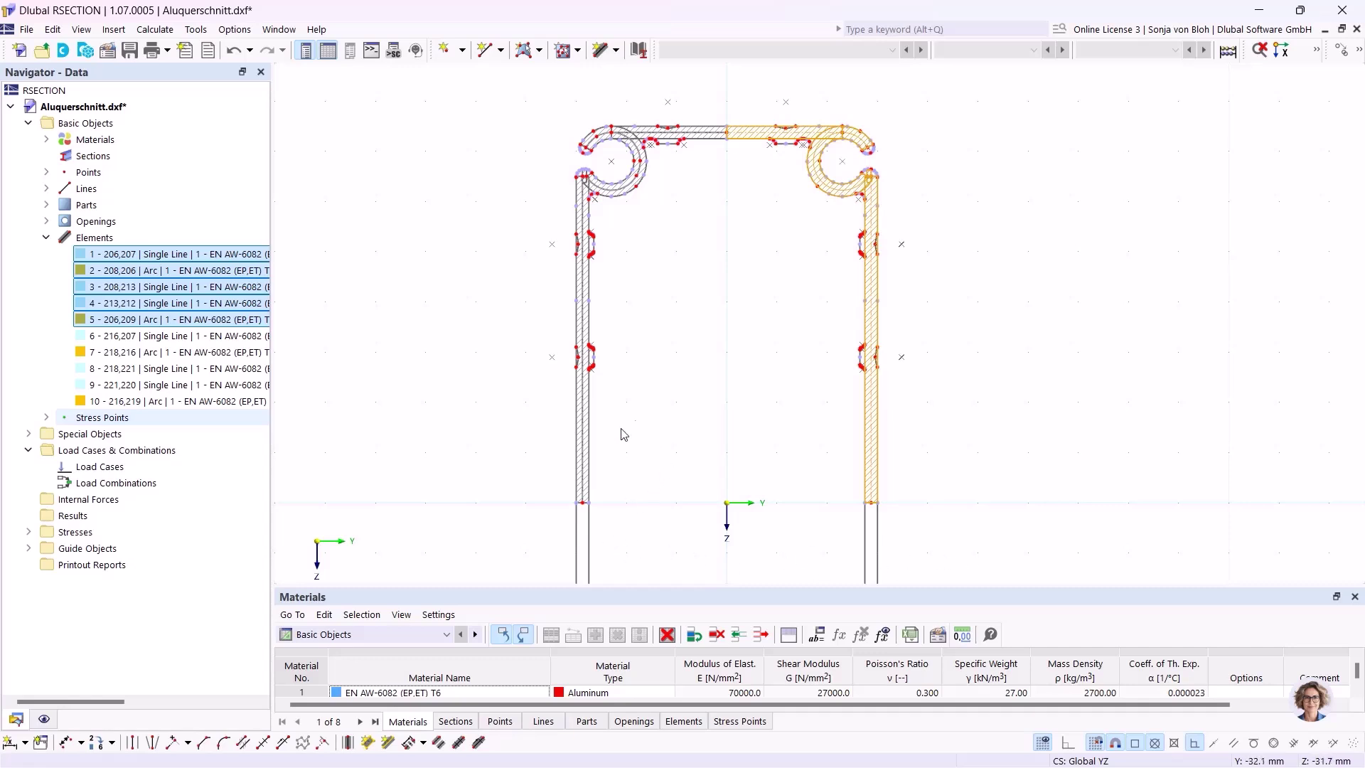
middle_click_drag(581, 478, 574, 316)
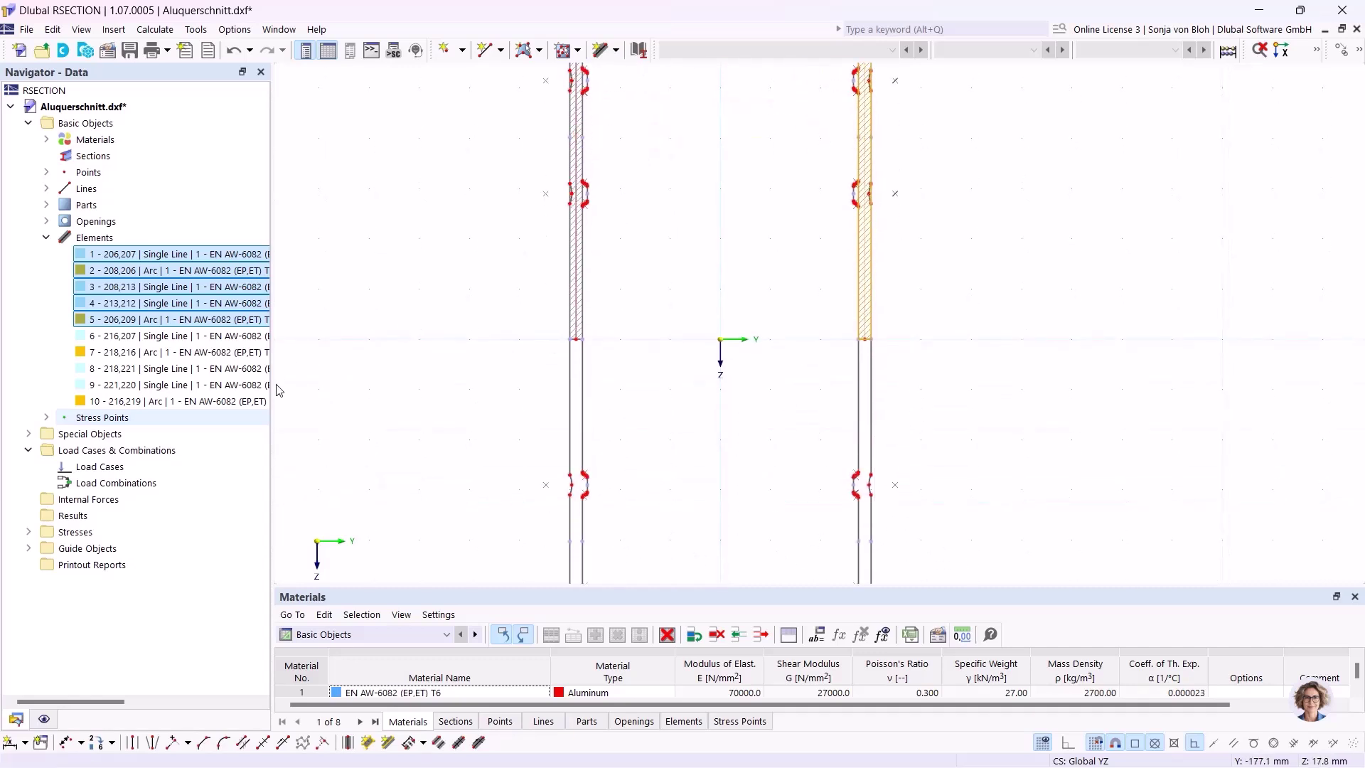
left_click(175, 401, "shift")
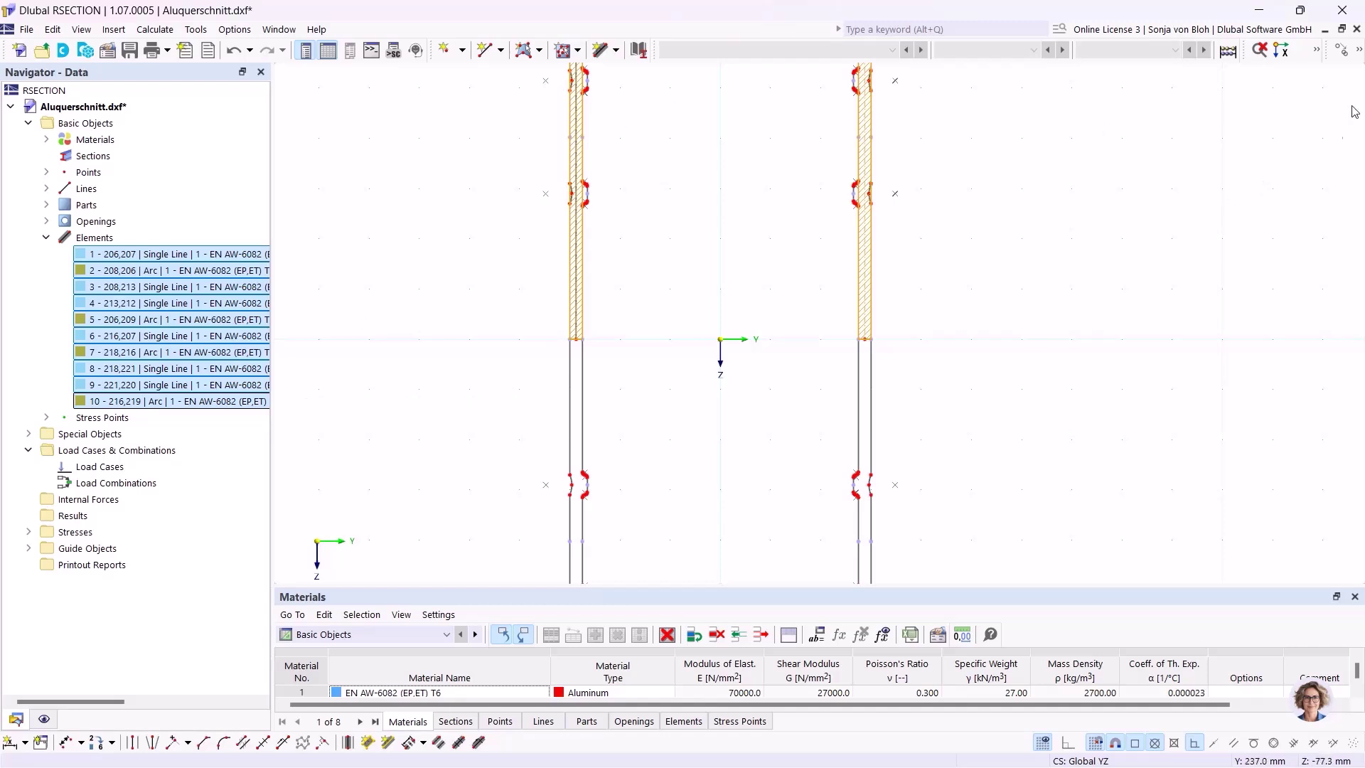
left_click(1360, 51)
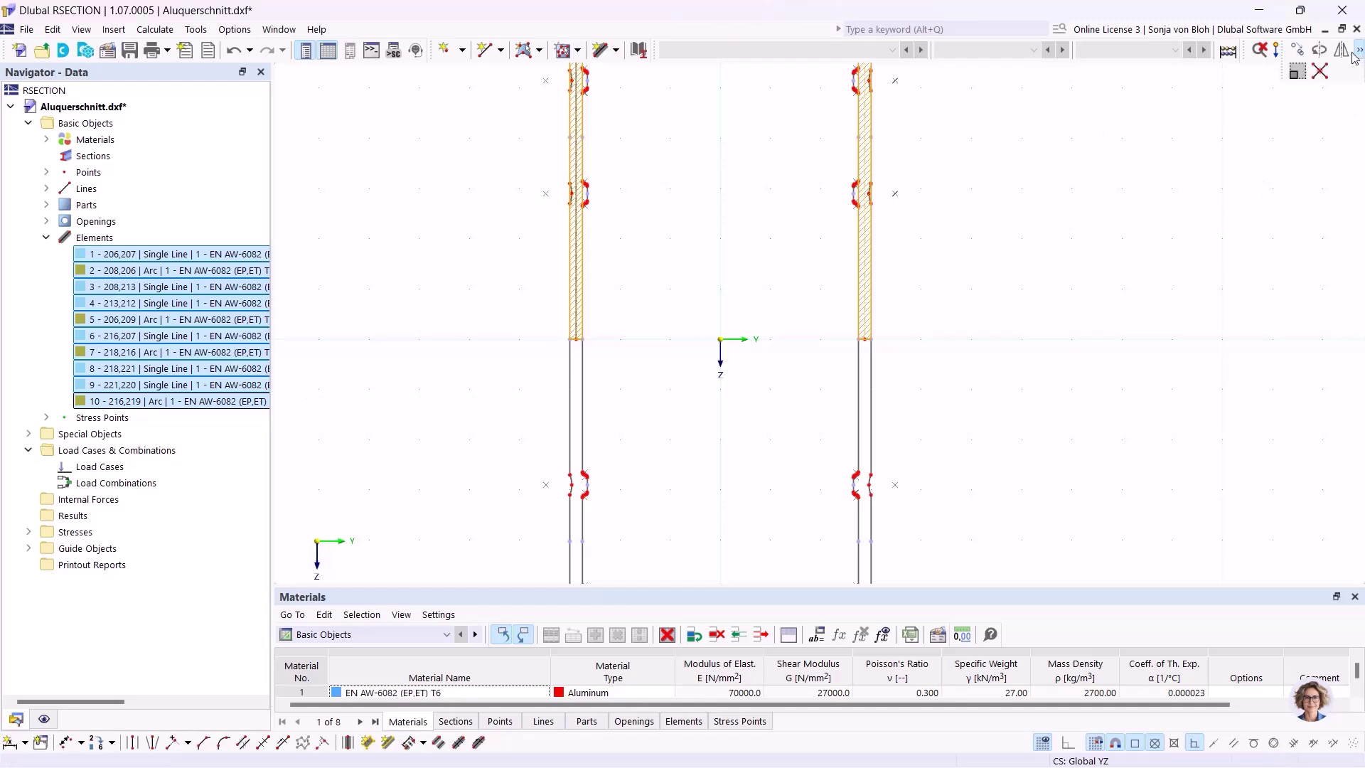
left_click(1342, 52)
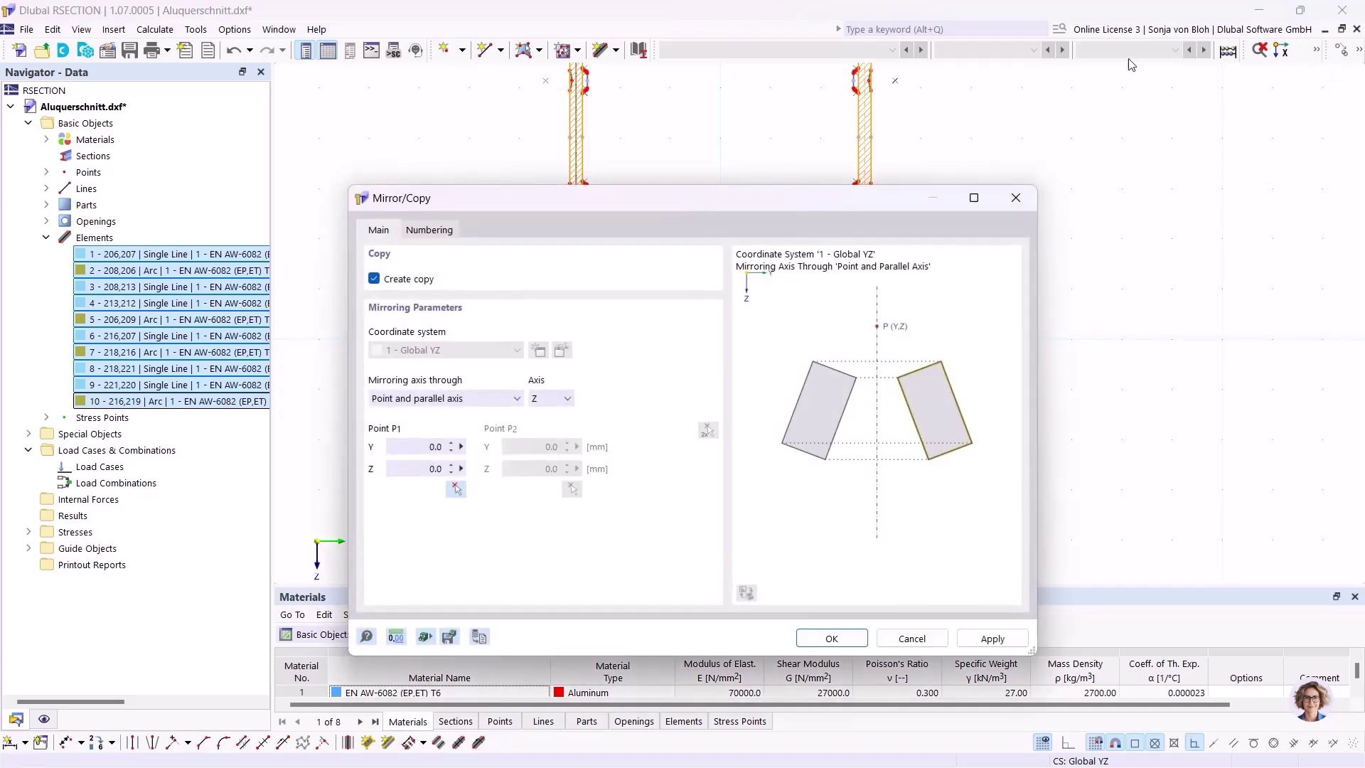
left_click(565, 398)
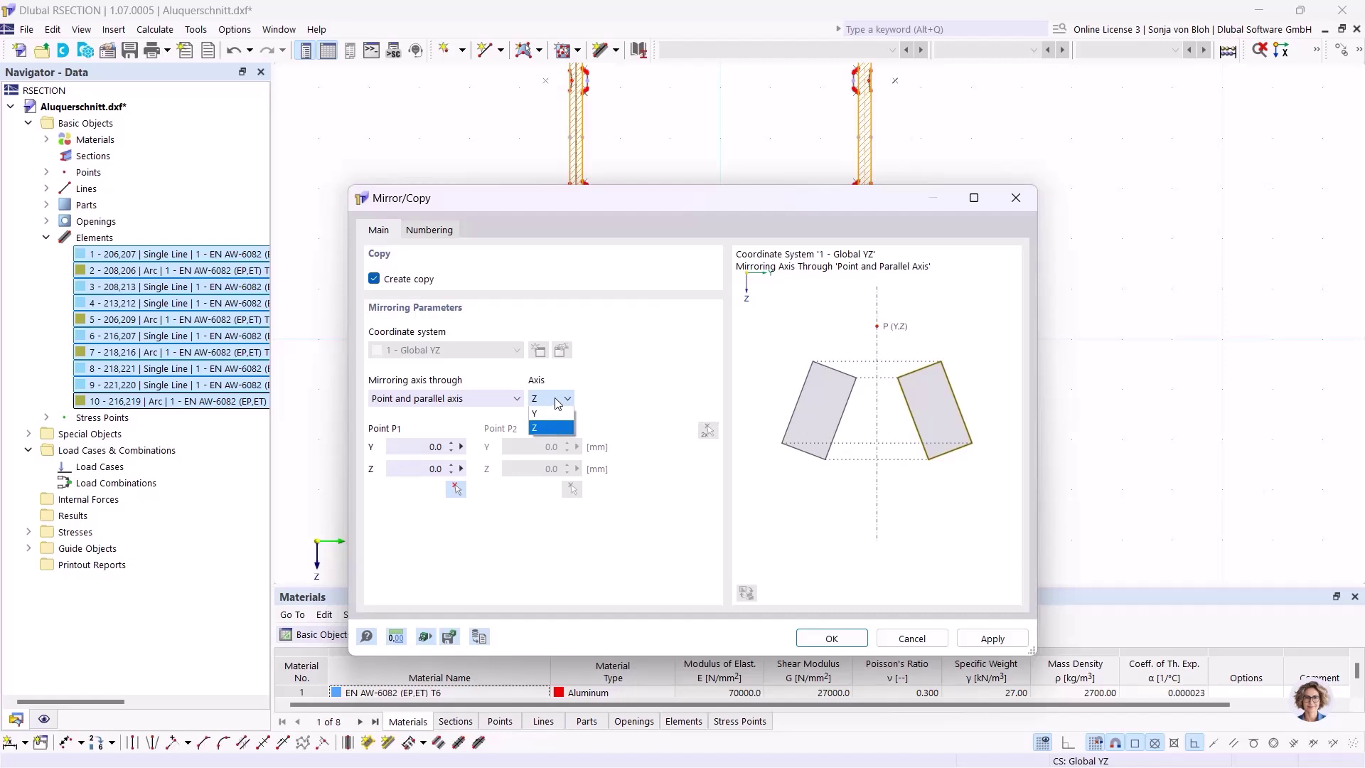
left_click(544, 411)
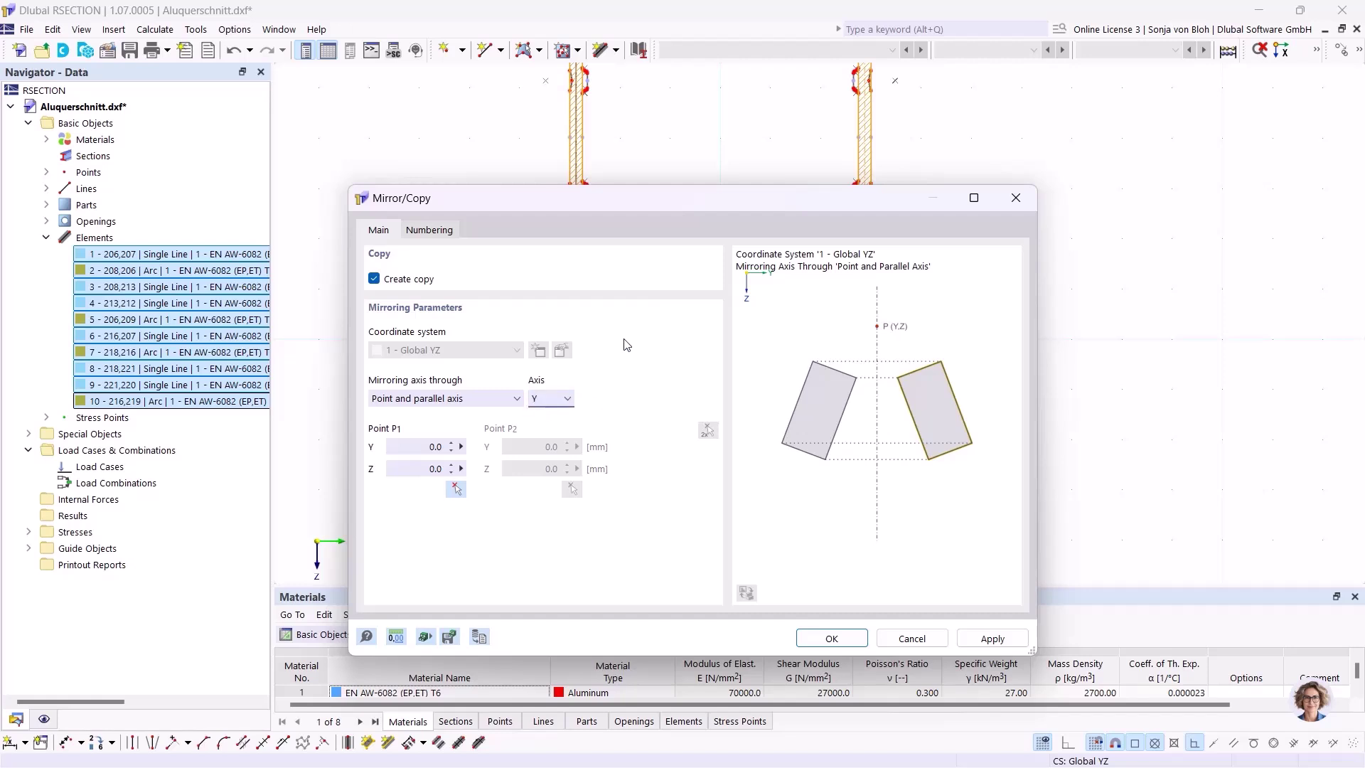
left_click(814, 639)
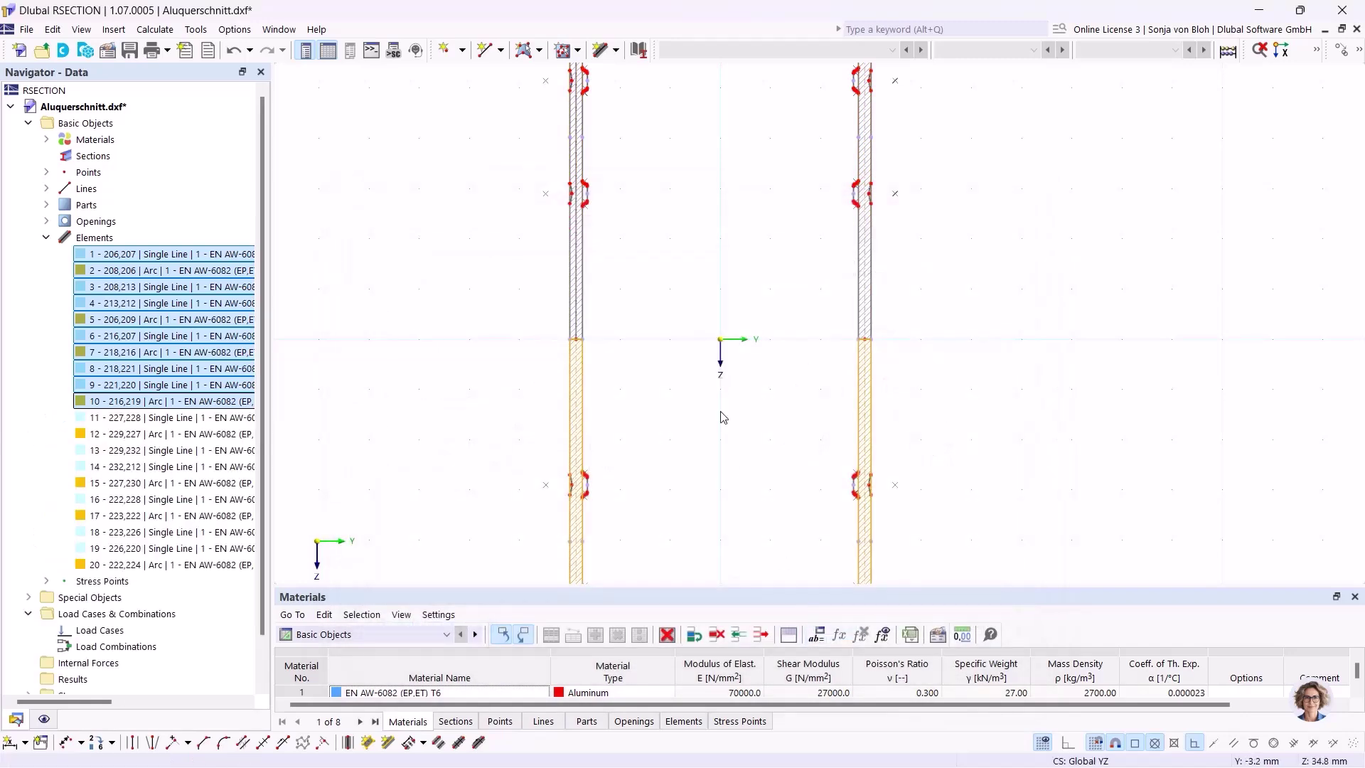
- Start a new section and choose the thin-walled parametric rectangular hollow section from the section library
scroll(721, 396, "down", 2)
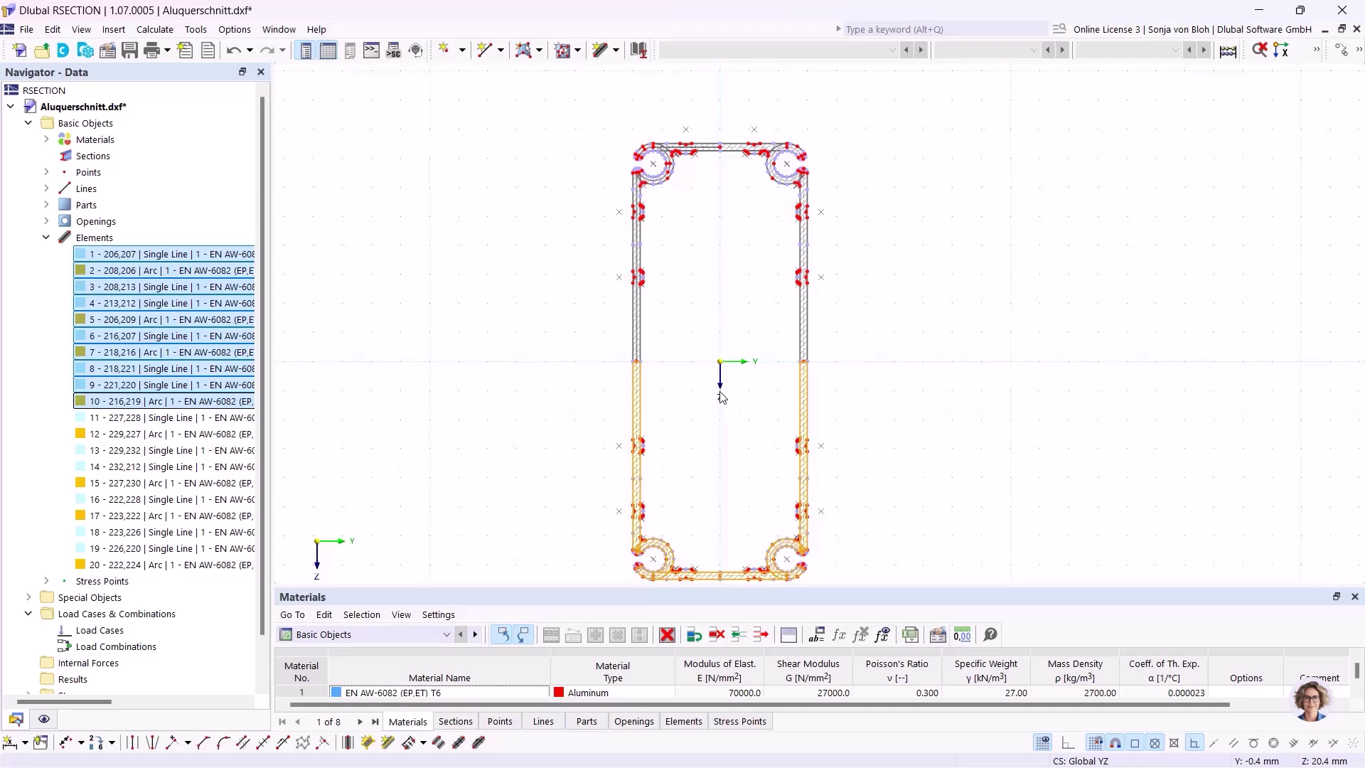
right_click(110, 159)
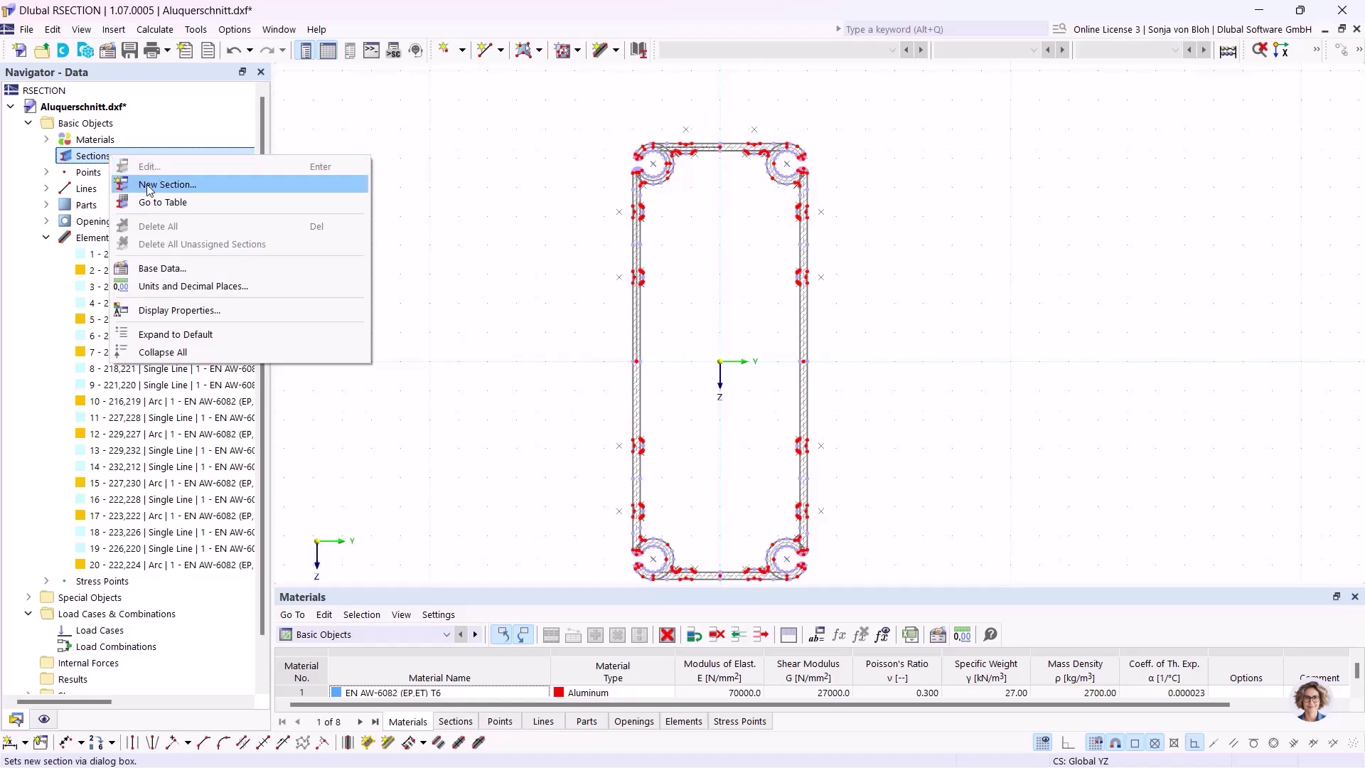
left_click(168, 188)
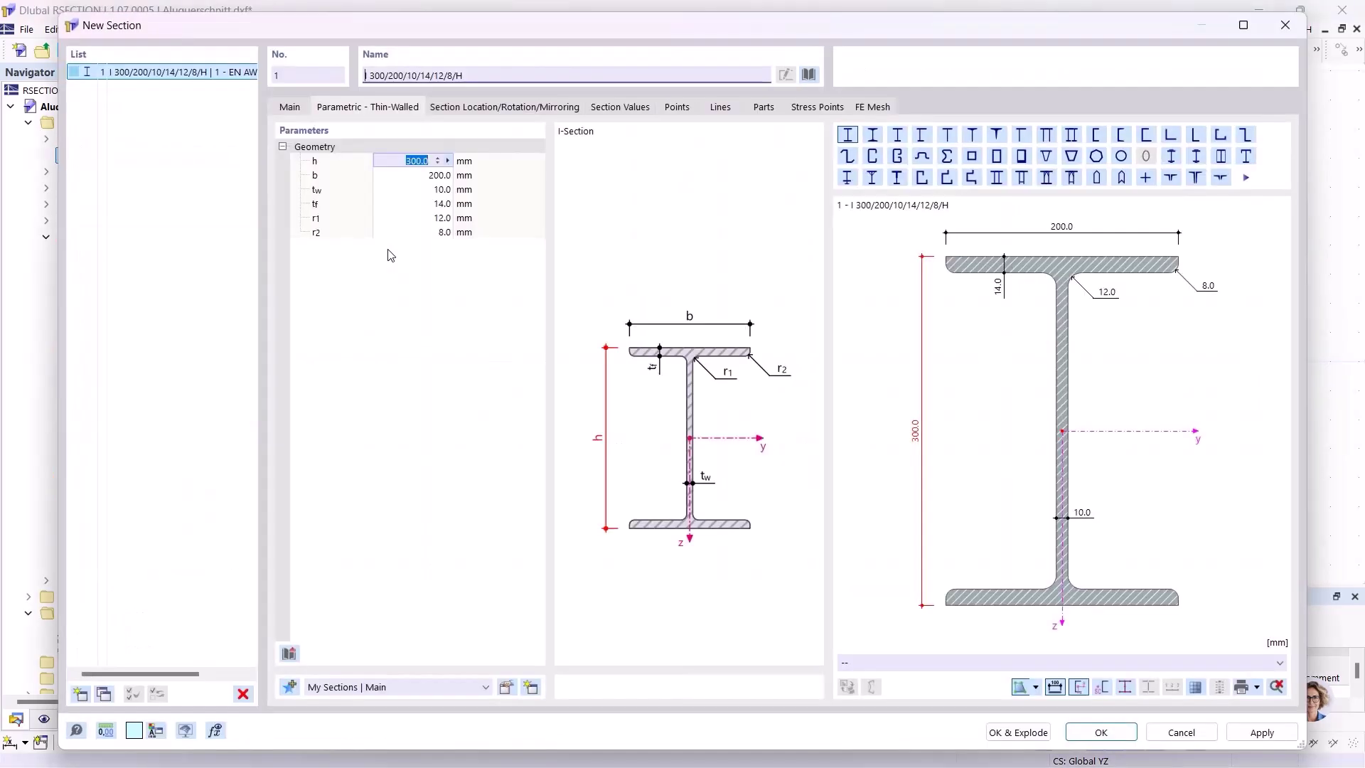
left_click(808, 74)
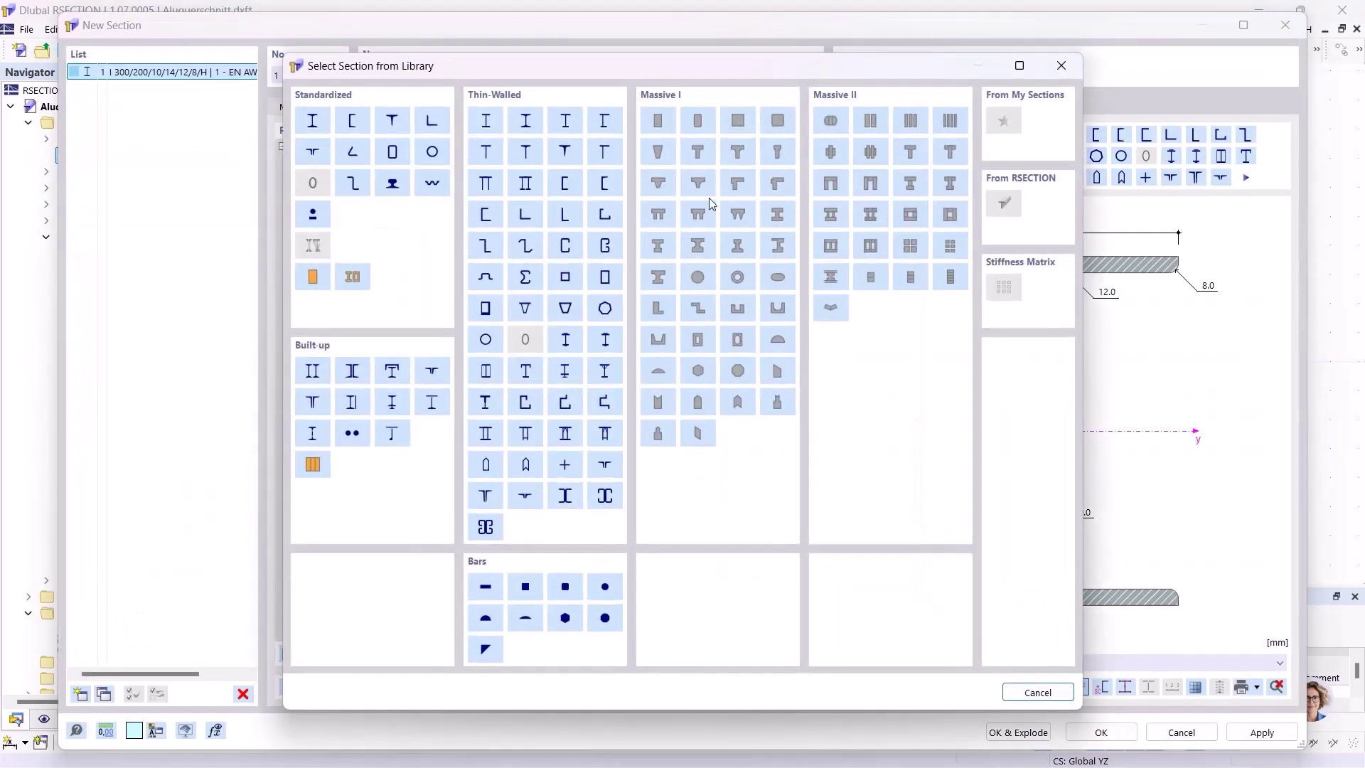
left_click(605, 278)
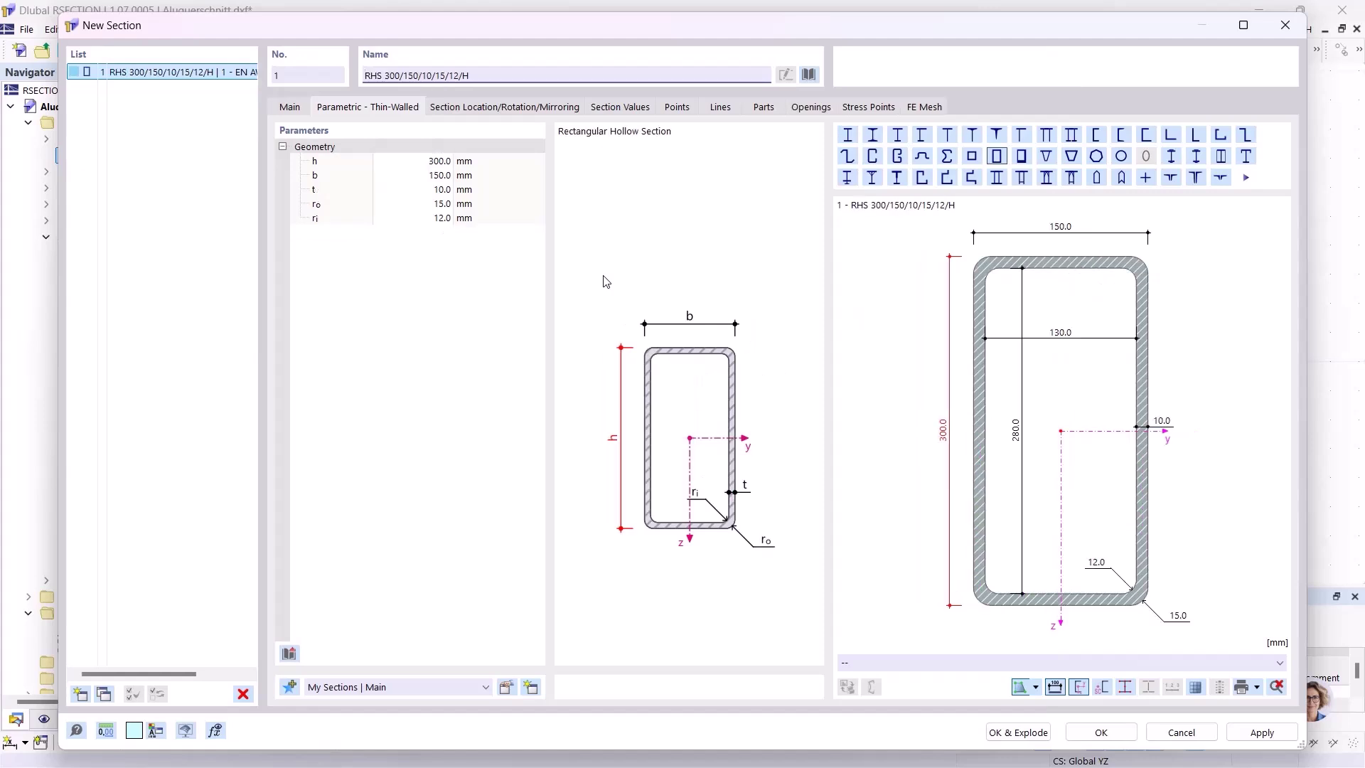
- Set the rectangular hollow section's manufacturing type to Welded
left_click(288, 107)
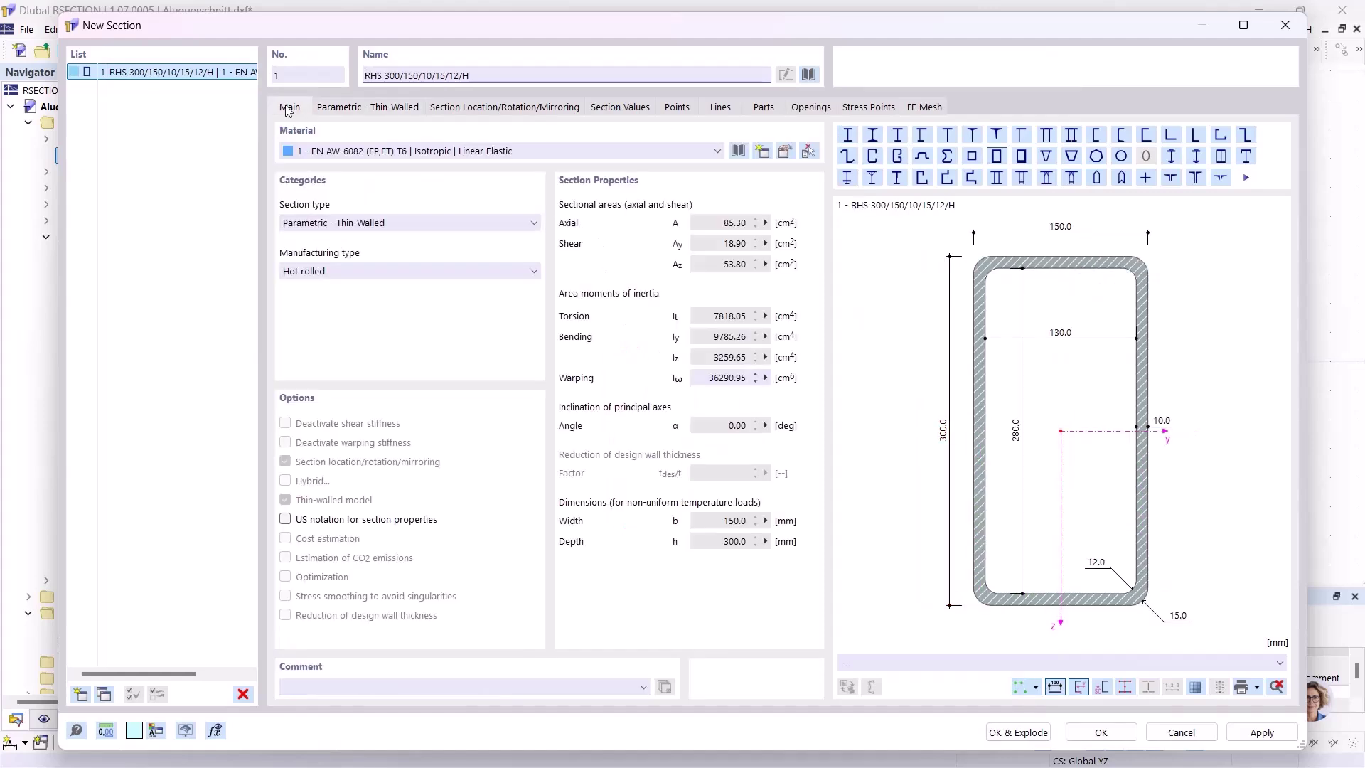
left_click(364, 272)
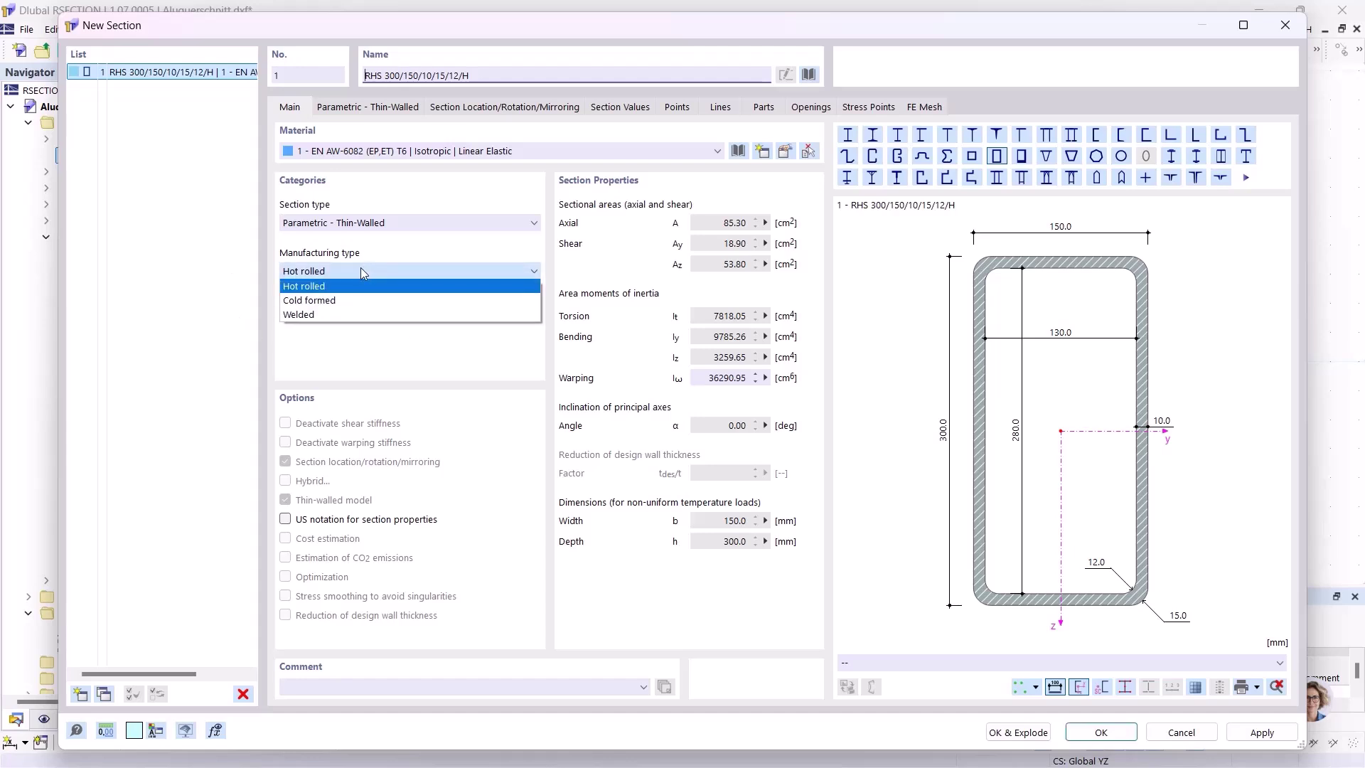
key("Escape")
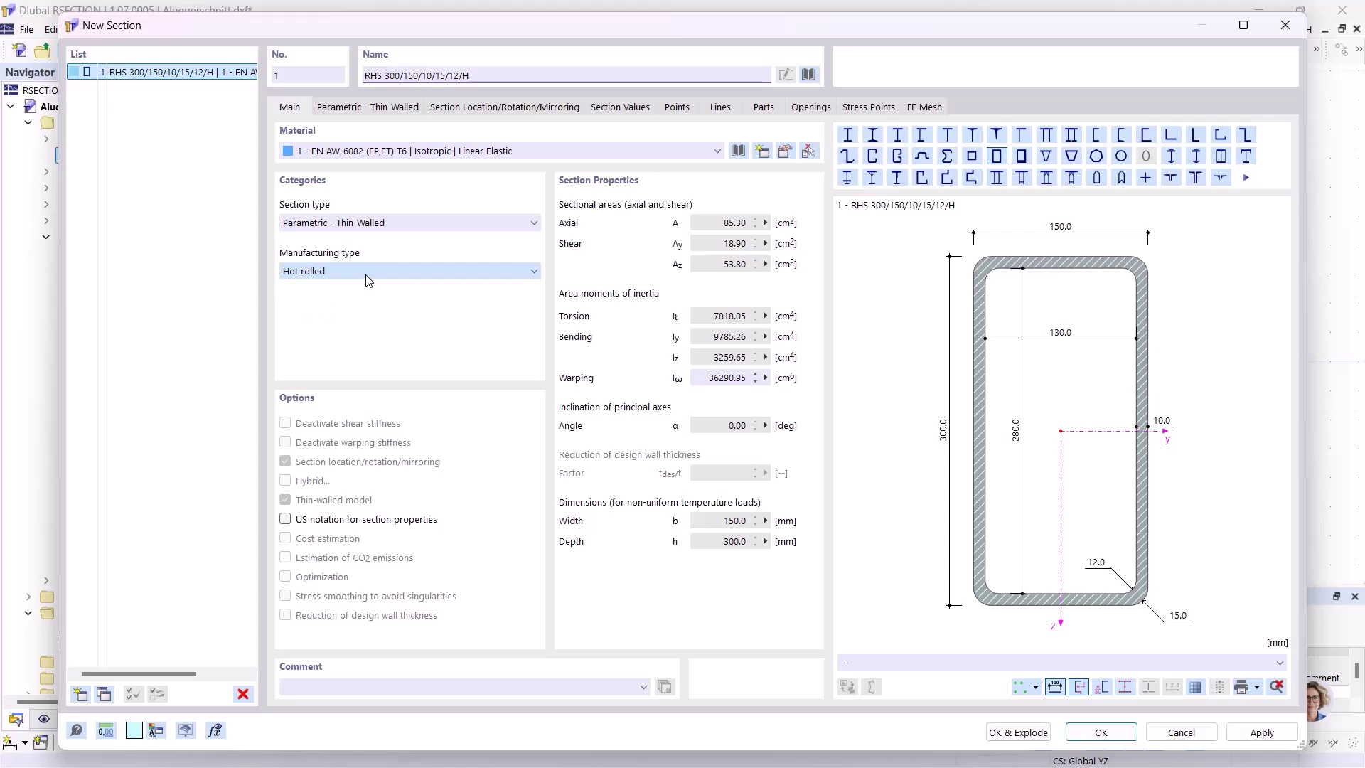
key("Down")
key("Down")
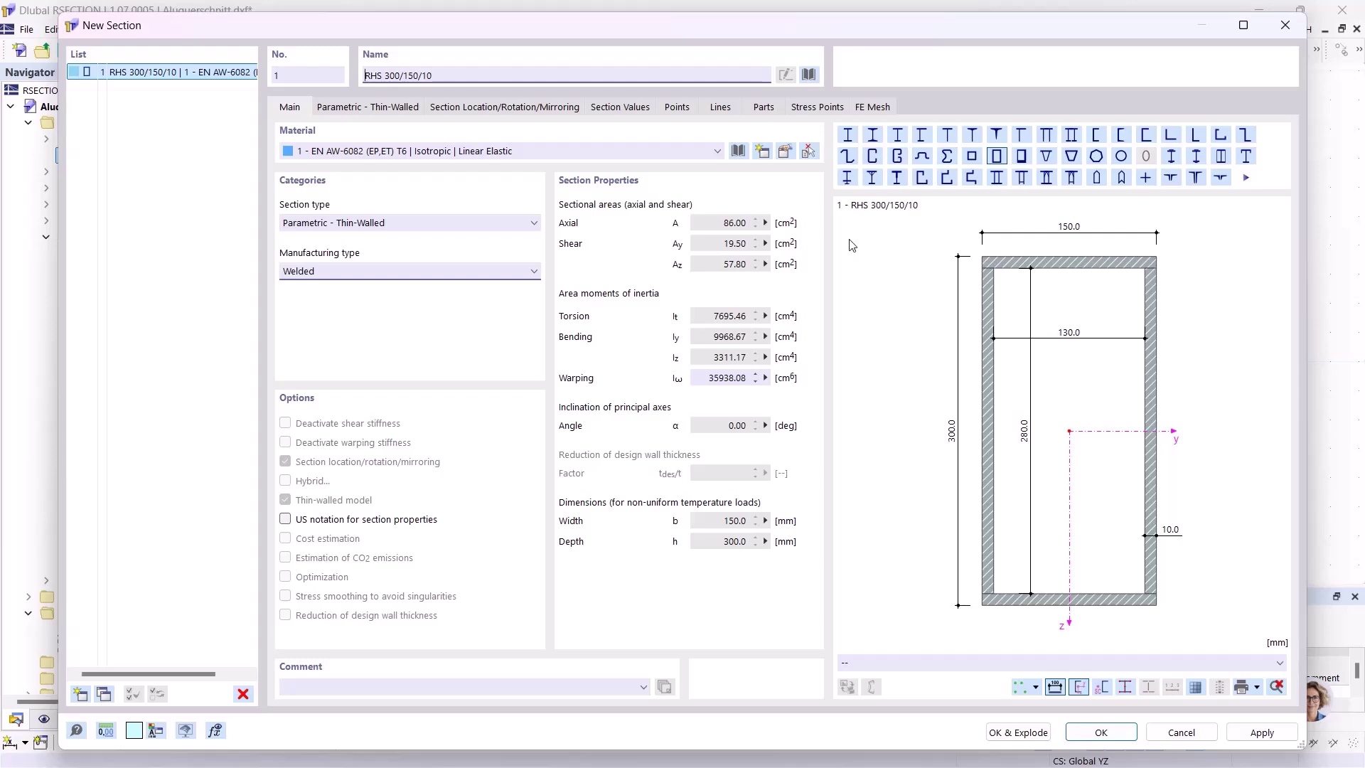
- Create a new material for the section by finding S235 in the library and picking the EN 1993-1-1:2005-05 series
left_click(763, 152)
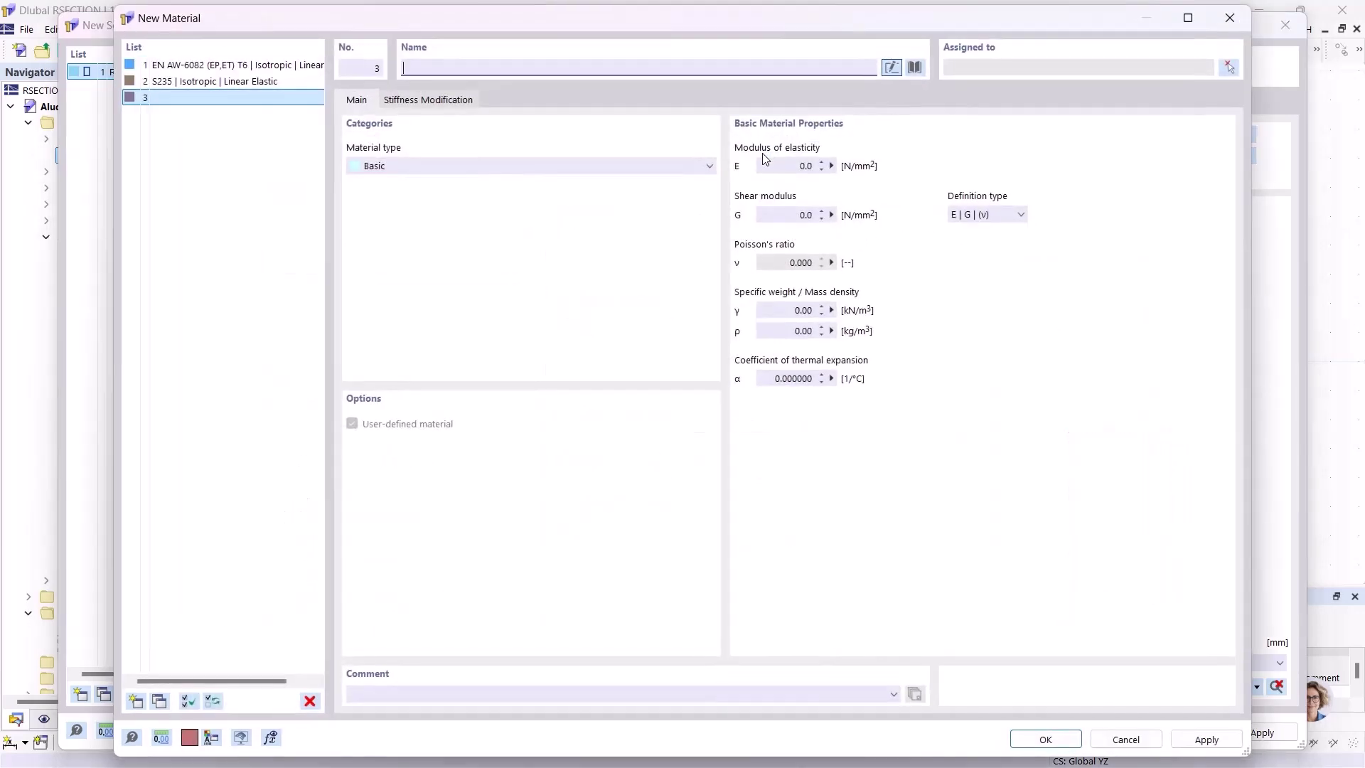
left_click(915, 68)
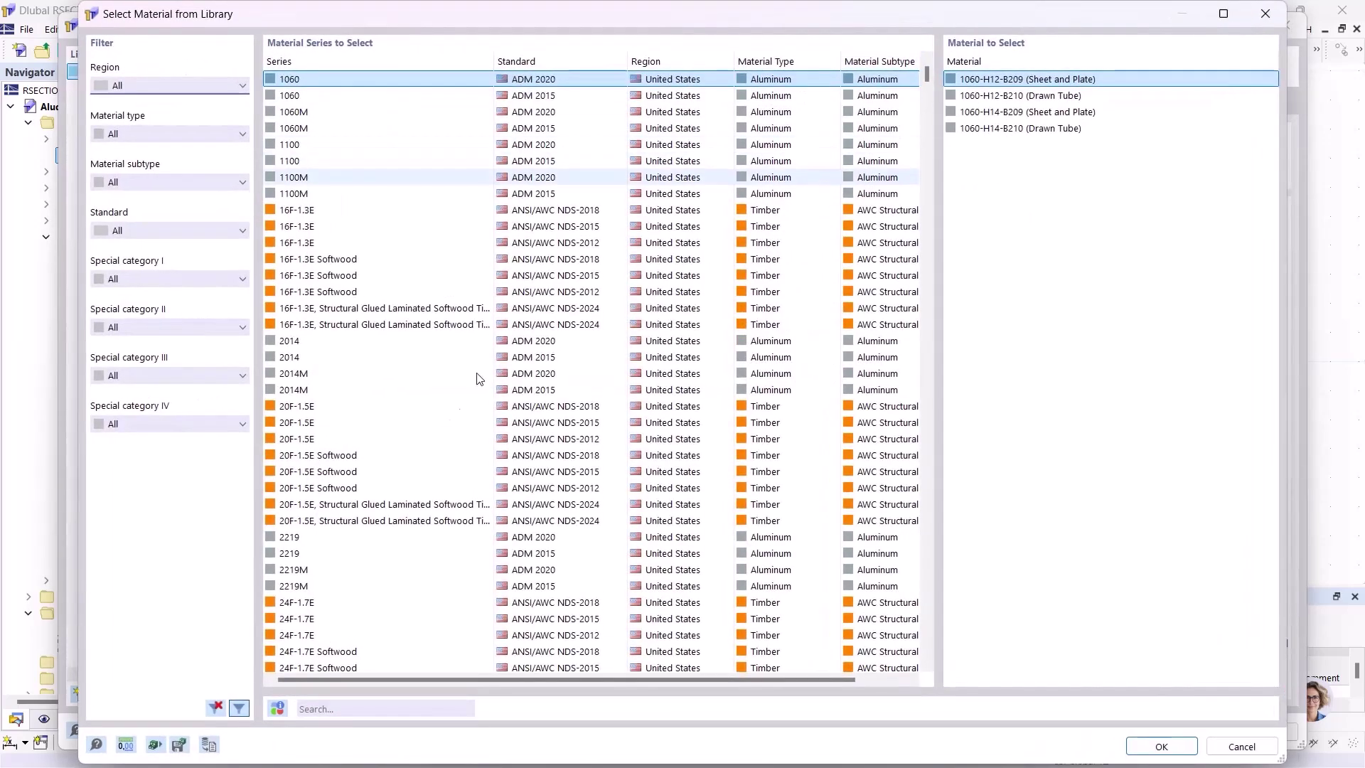
left_click(329, 707)
type("s235")
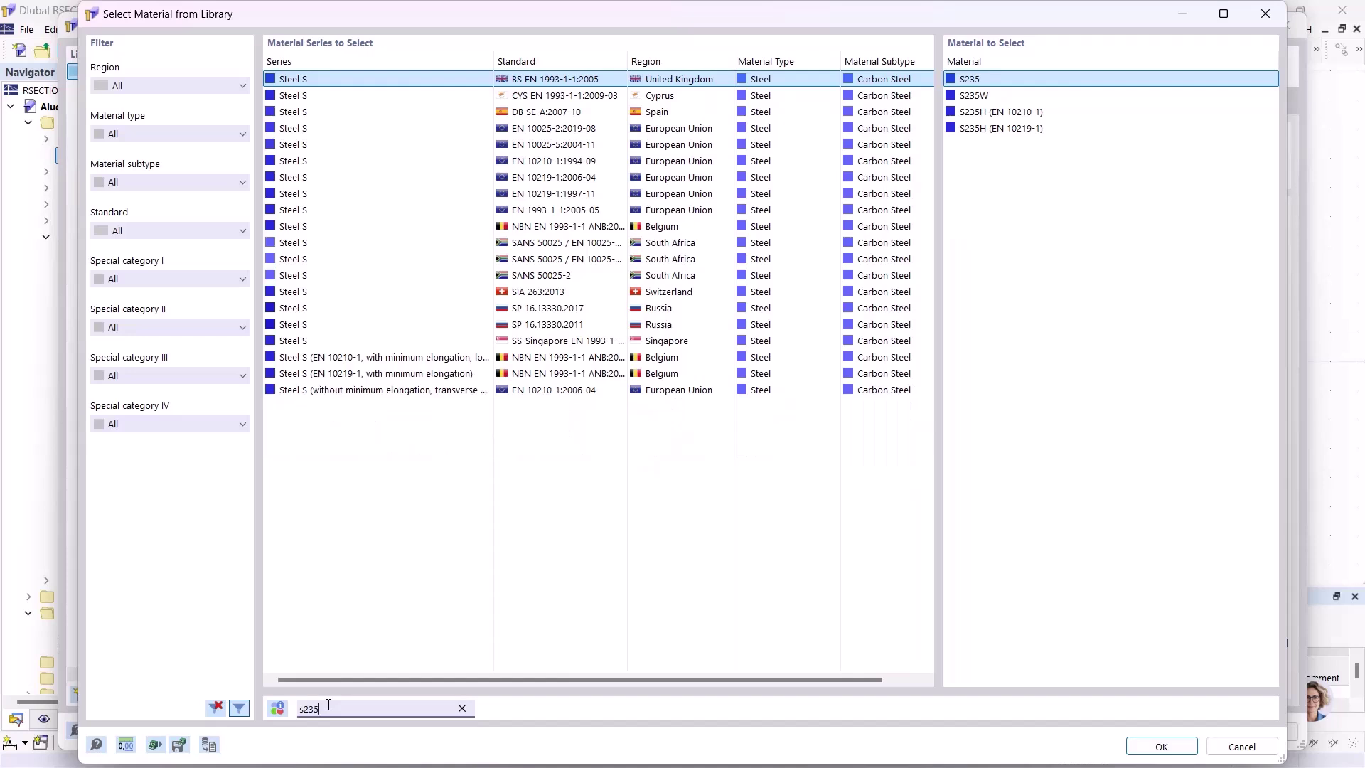
left_click(551, 212)
left_click(1161, 746)
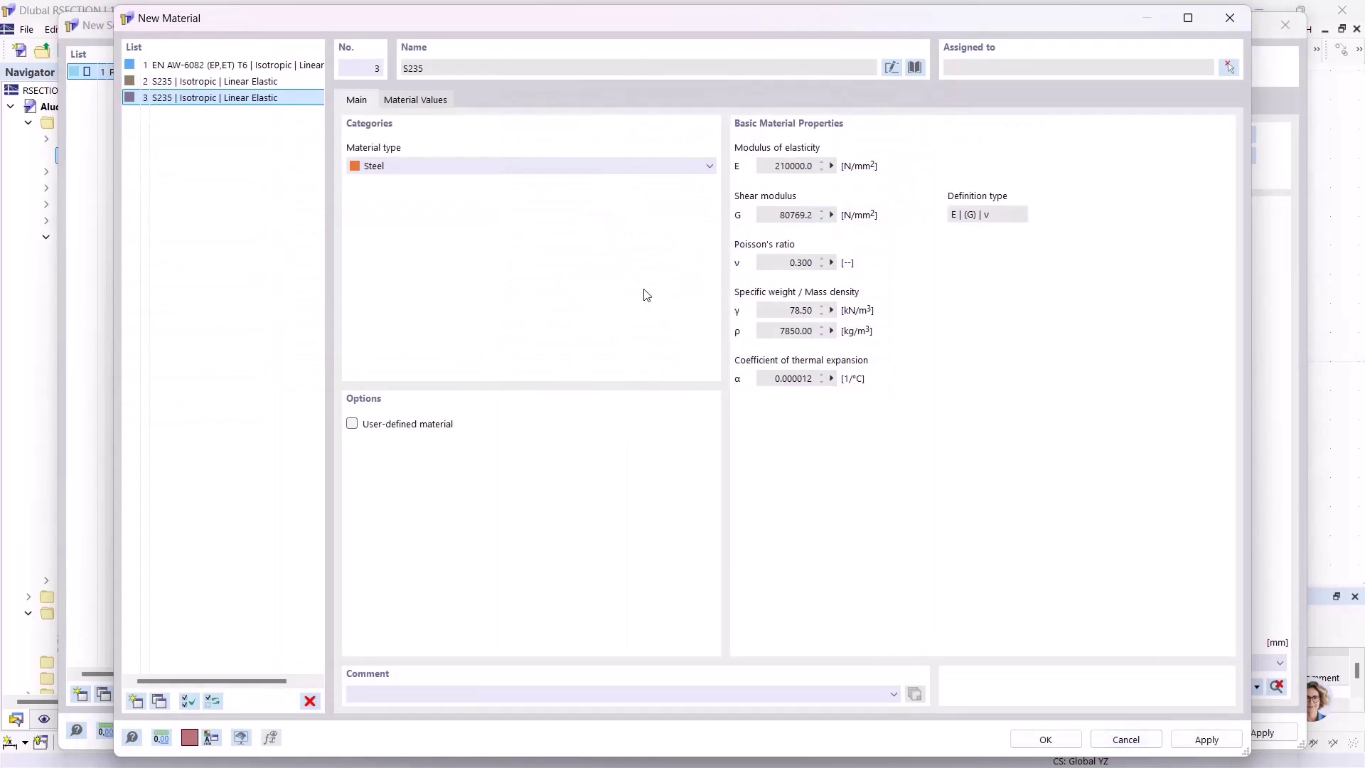
left_click(1046, 740)
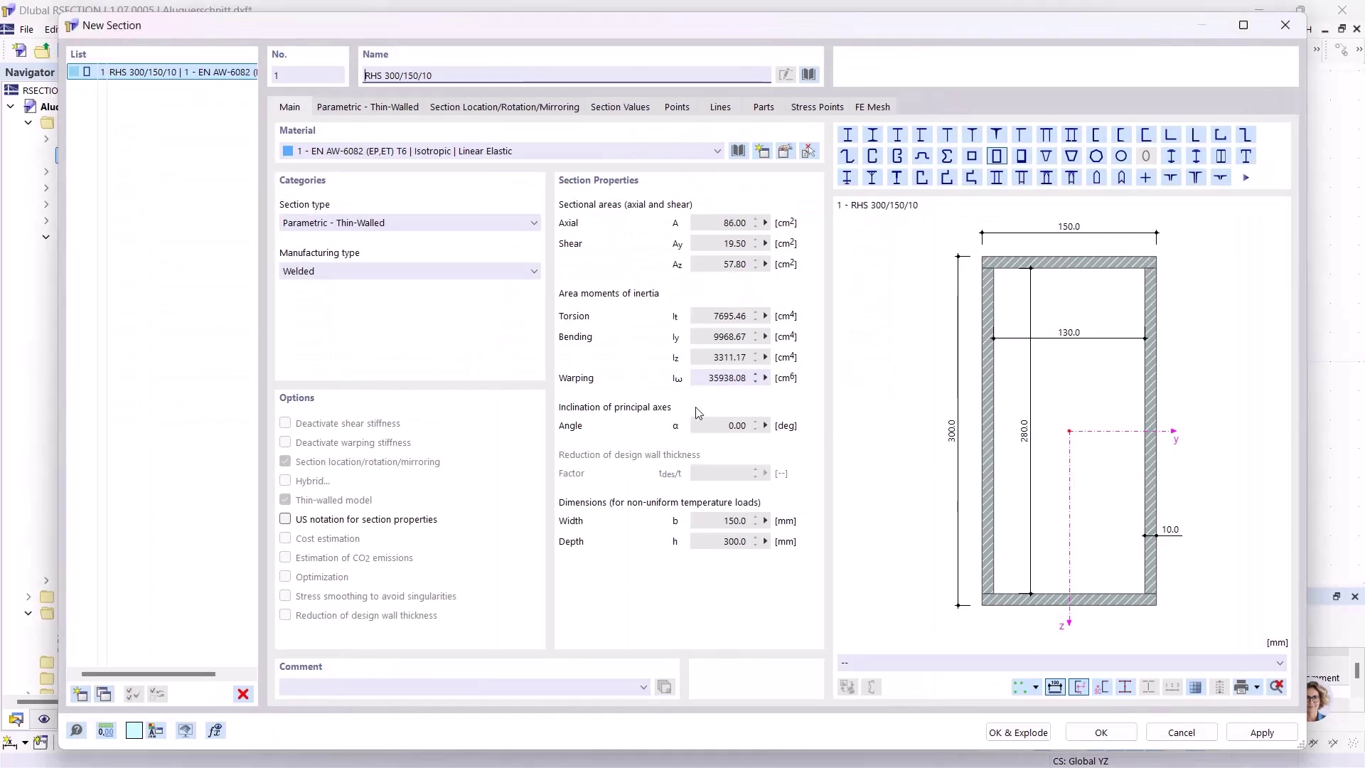
- Set the hollow section's height to 230 mm, width to 100 mm and thickness to 5 mm, and create it without saving the automatic backup
left_click(379, 108)
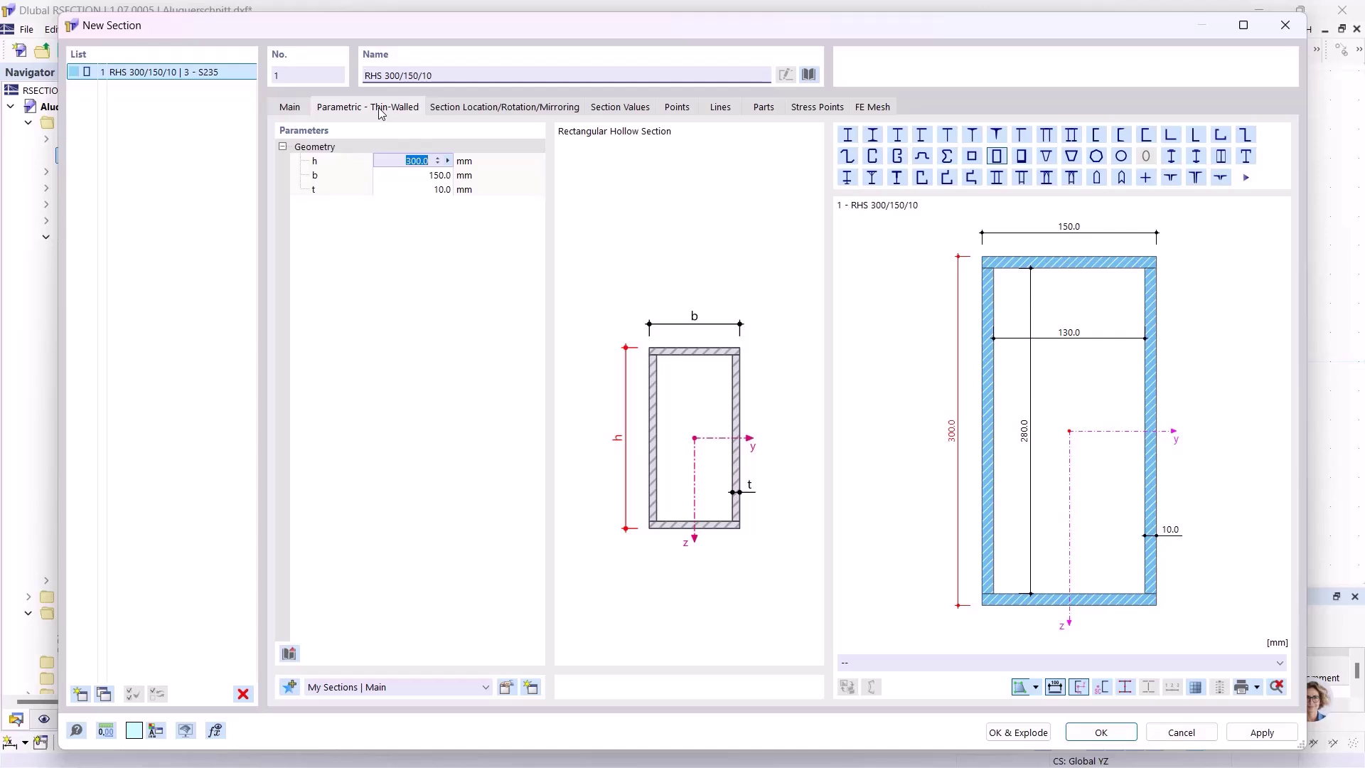
type("230")
left_click(417, 178)
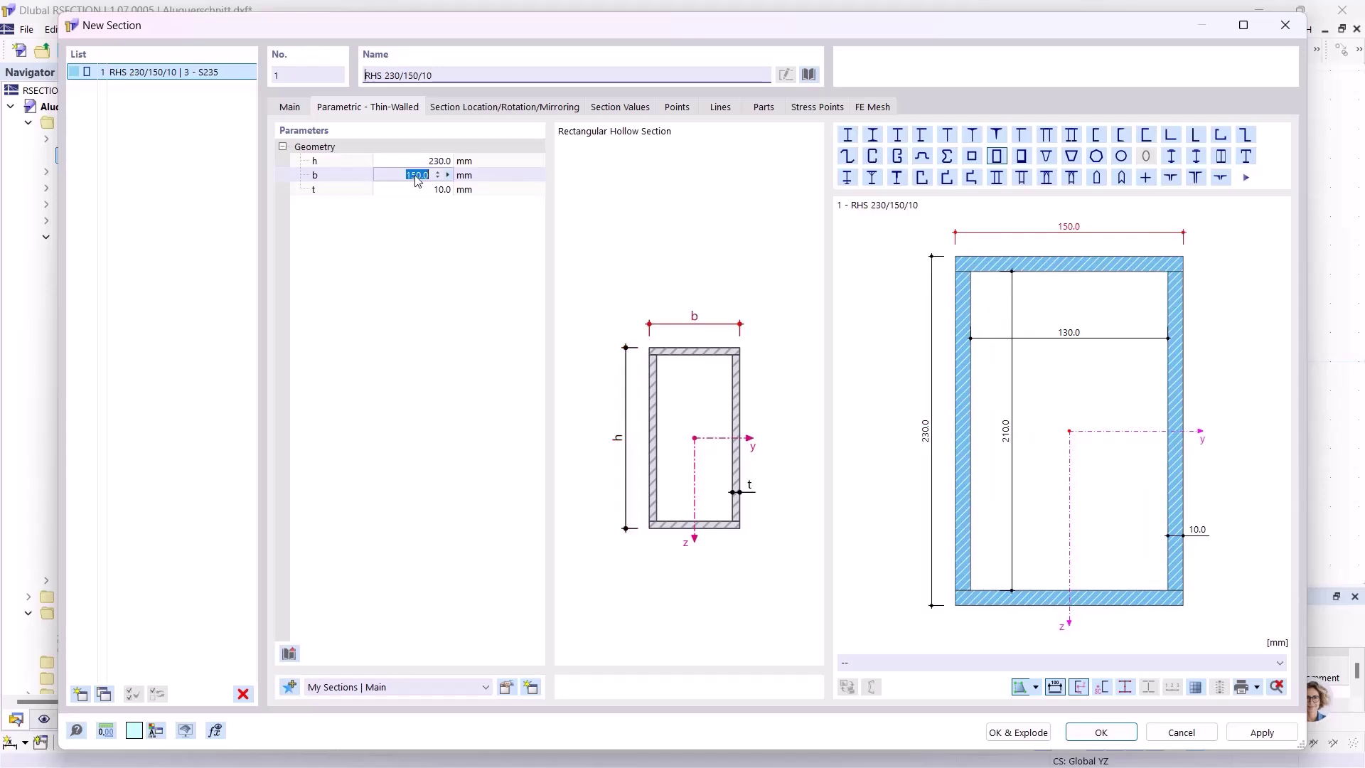
type("100")
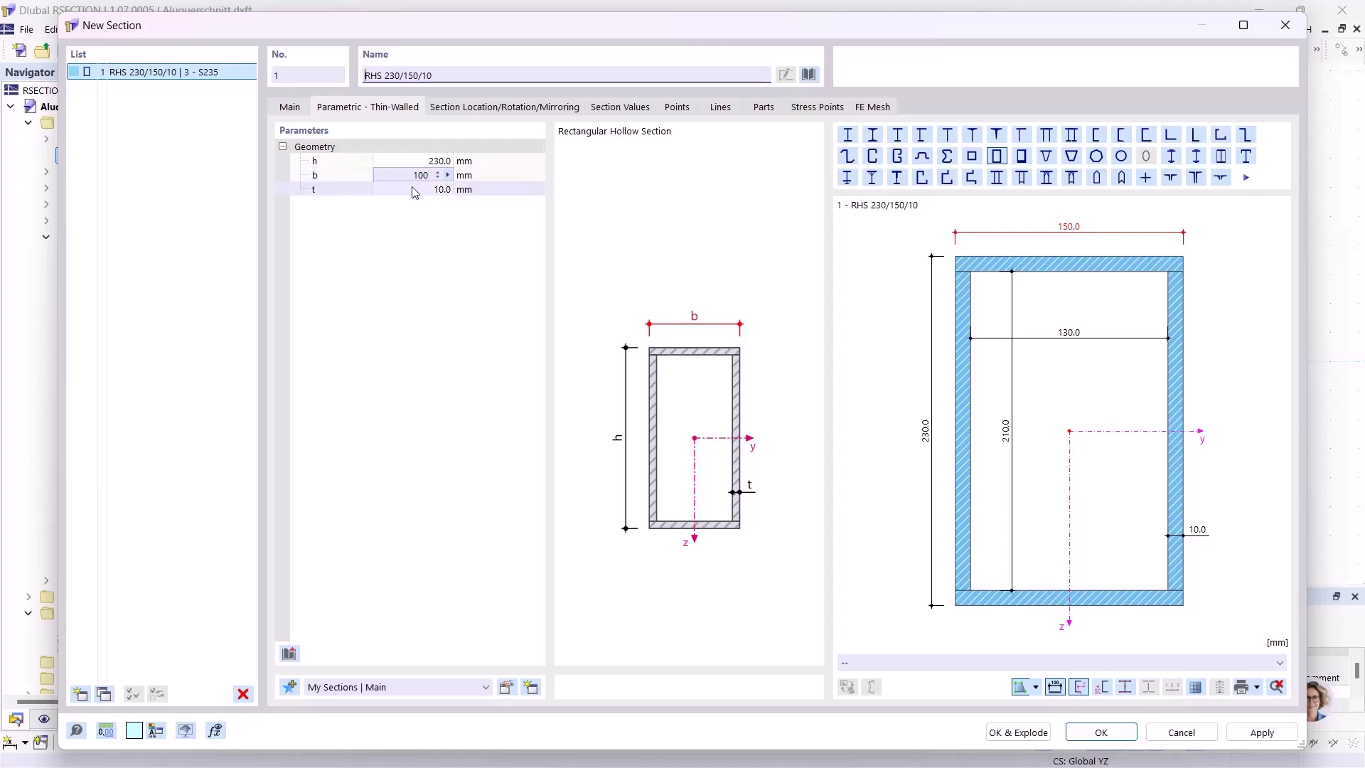
left_click(413, 189)
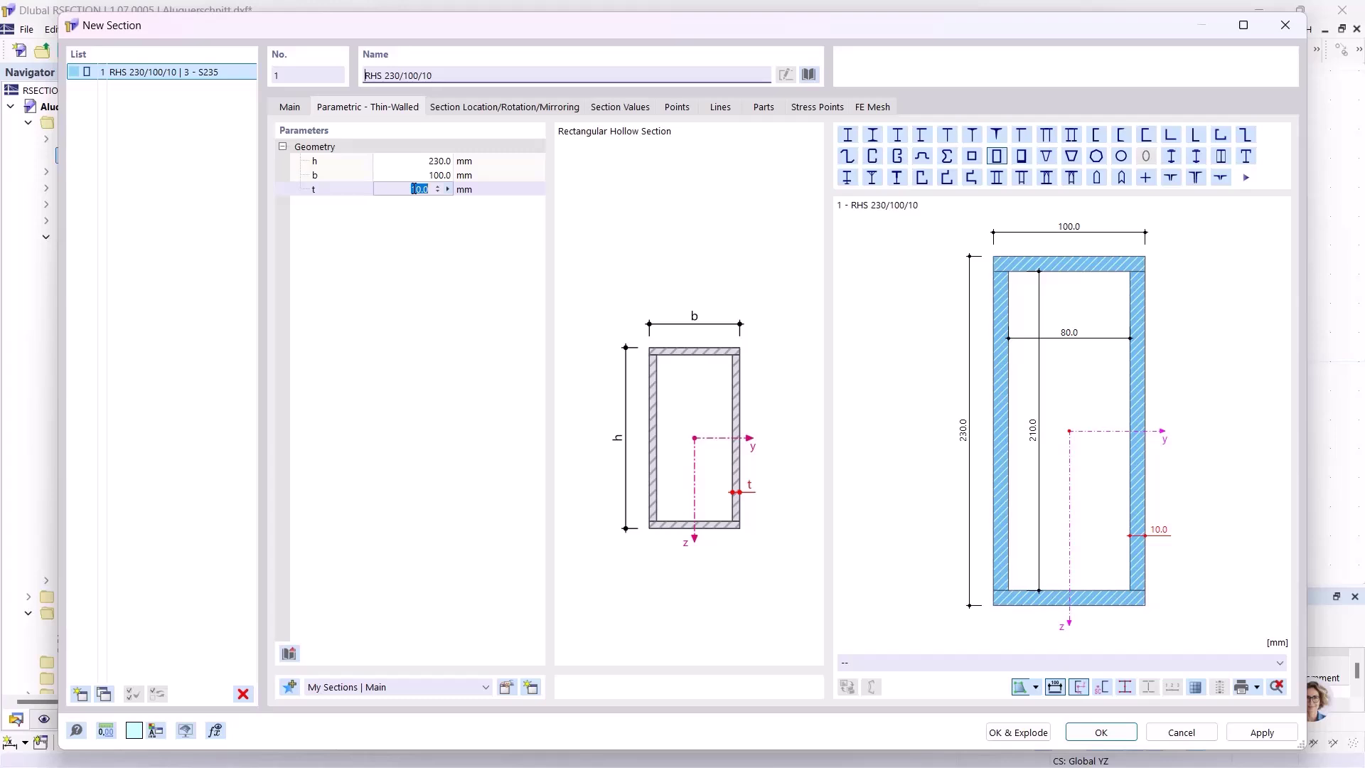
type("5")
key("Return")
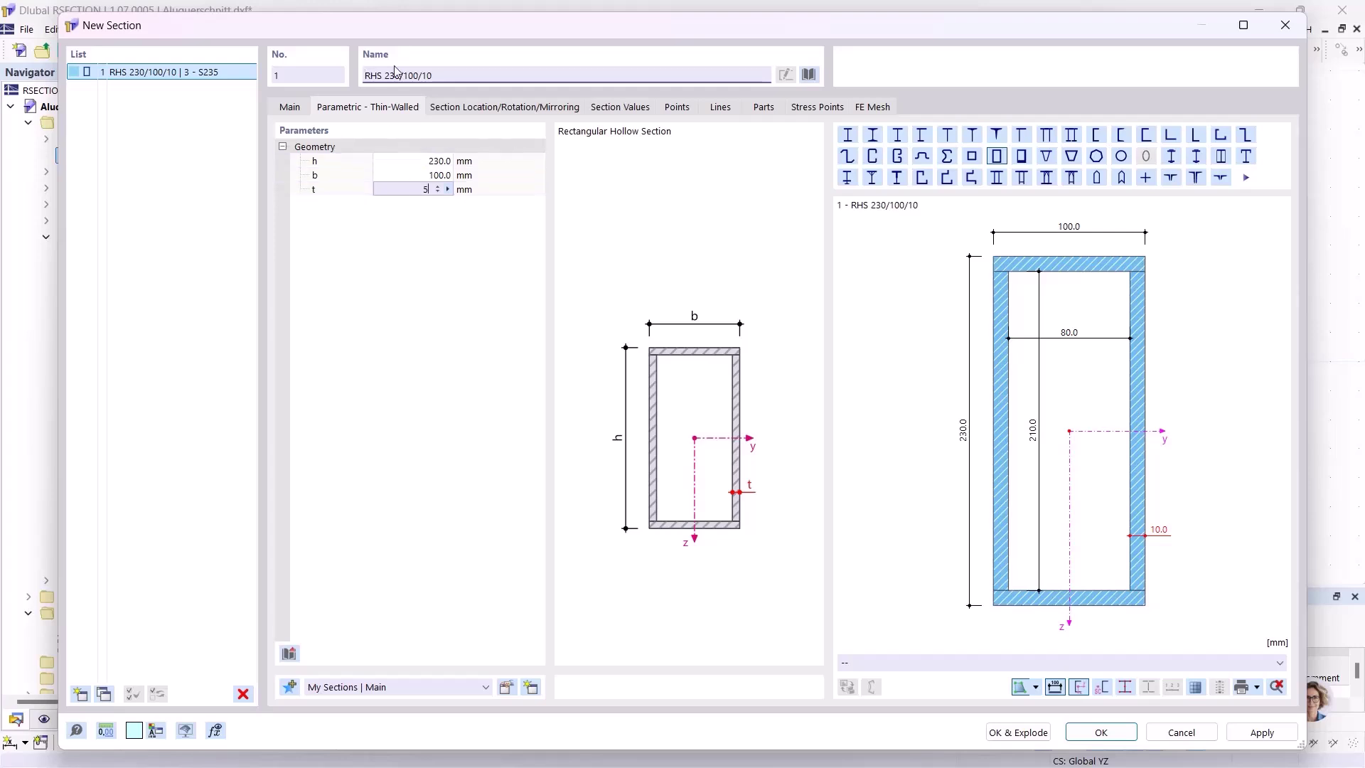
left_click(453, 108)
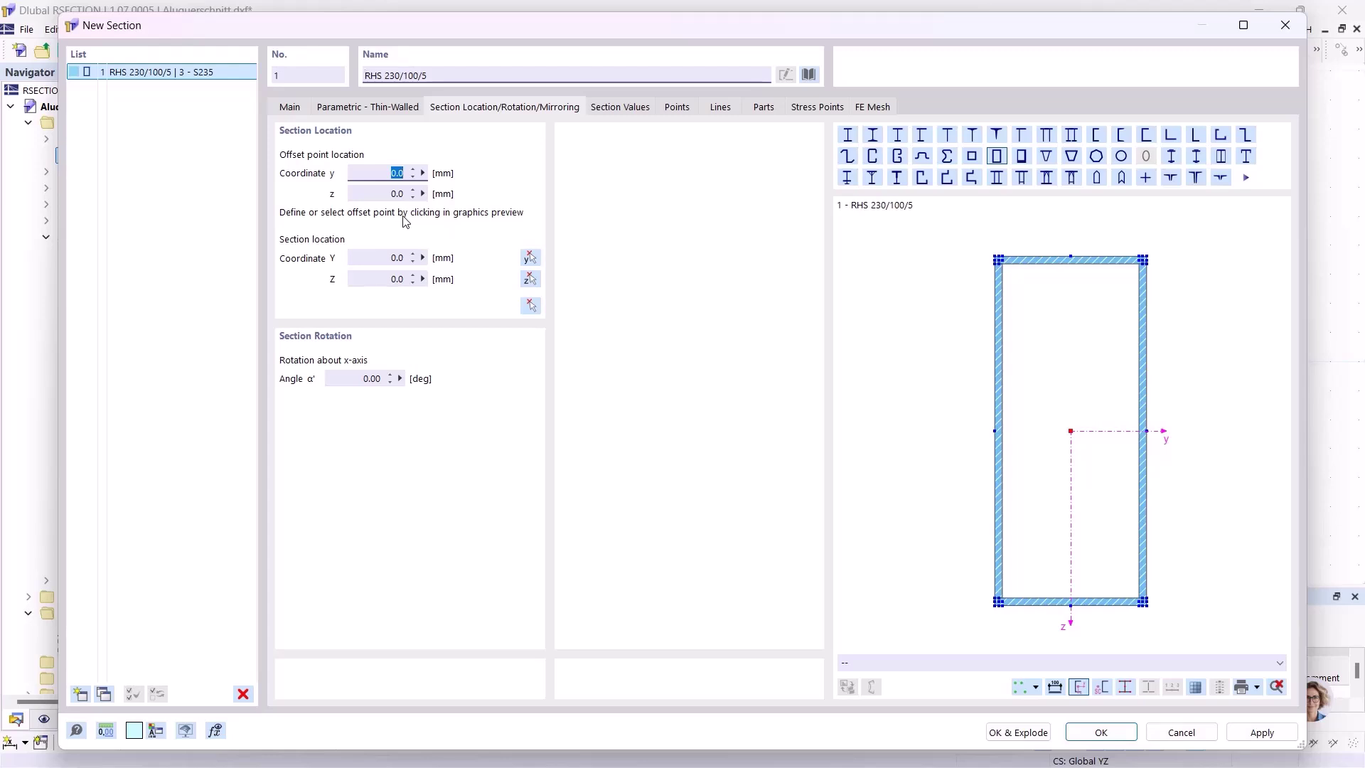
left_click(1105, 732)
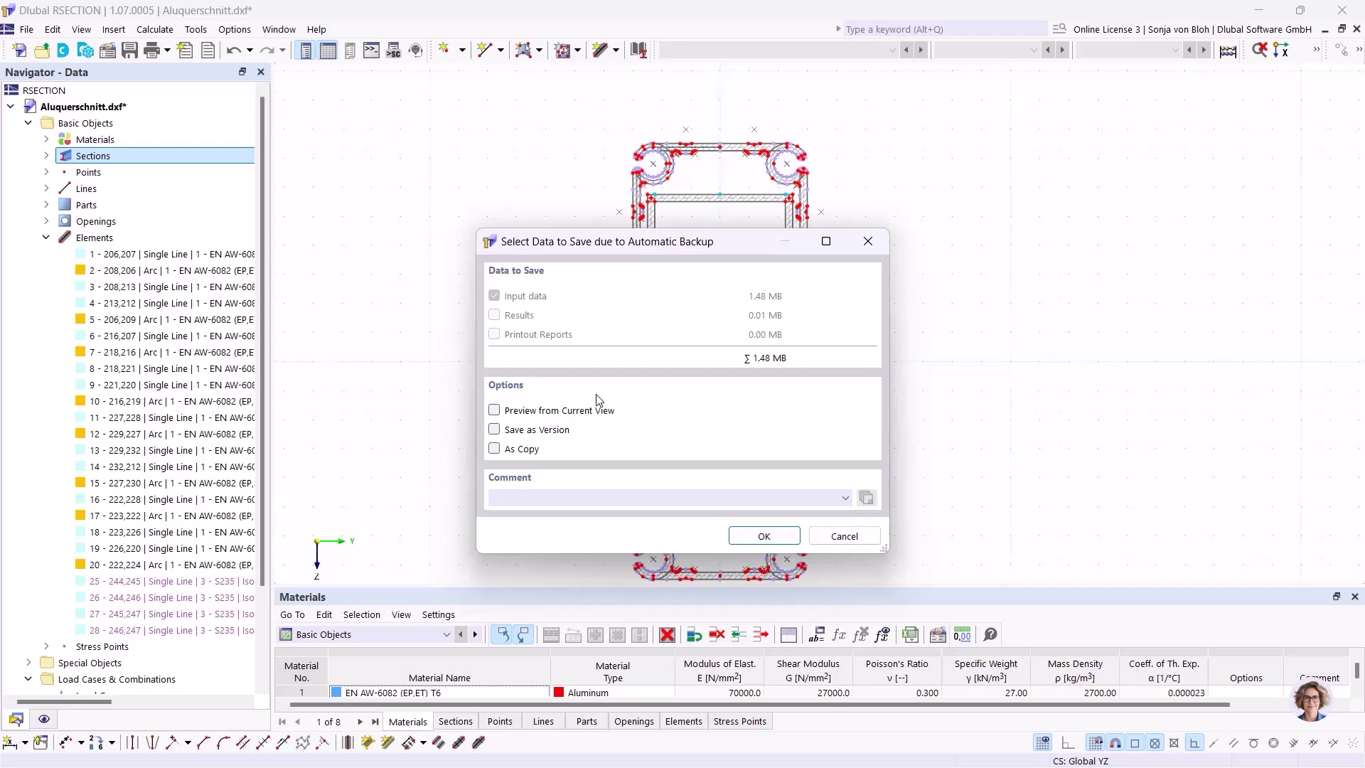
left_click(844, 537)
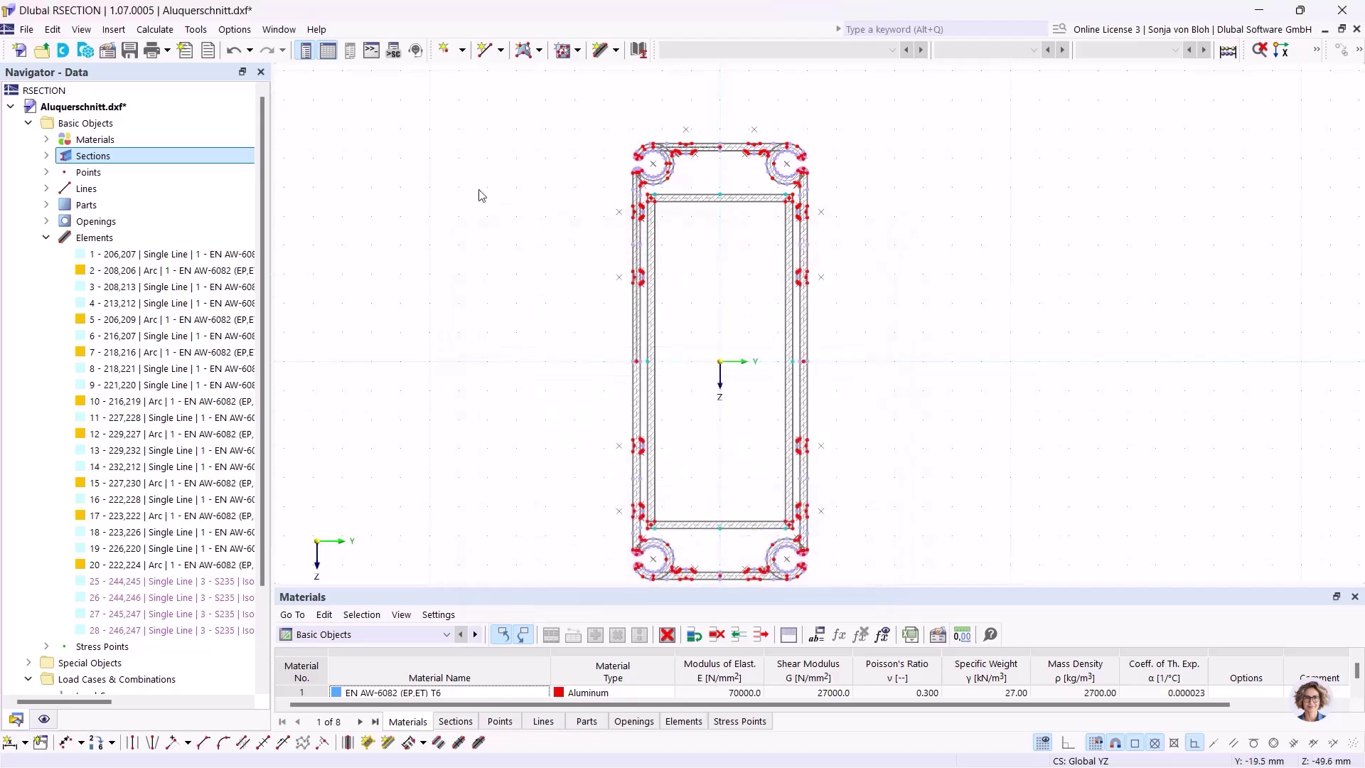
- Explode the RHS 230/100/5 section into individual elements
left_click(48, 156)
left_click(123, 172)
right_click(123, 175)
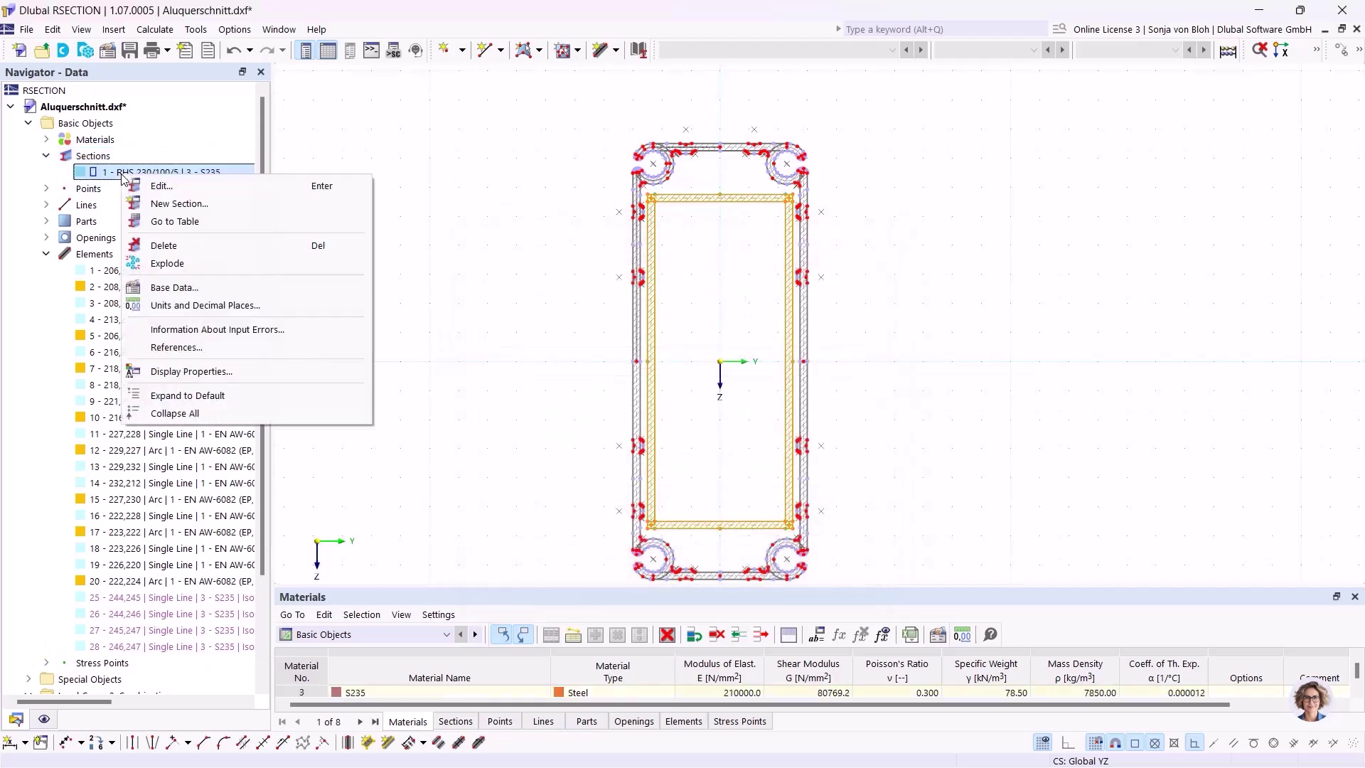
left_click(153, 261)
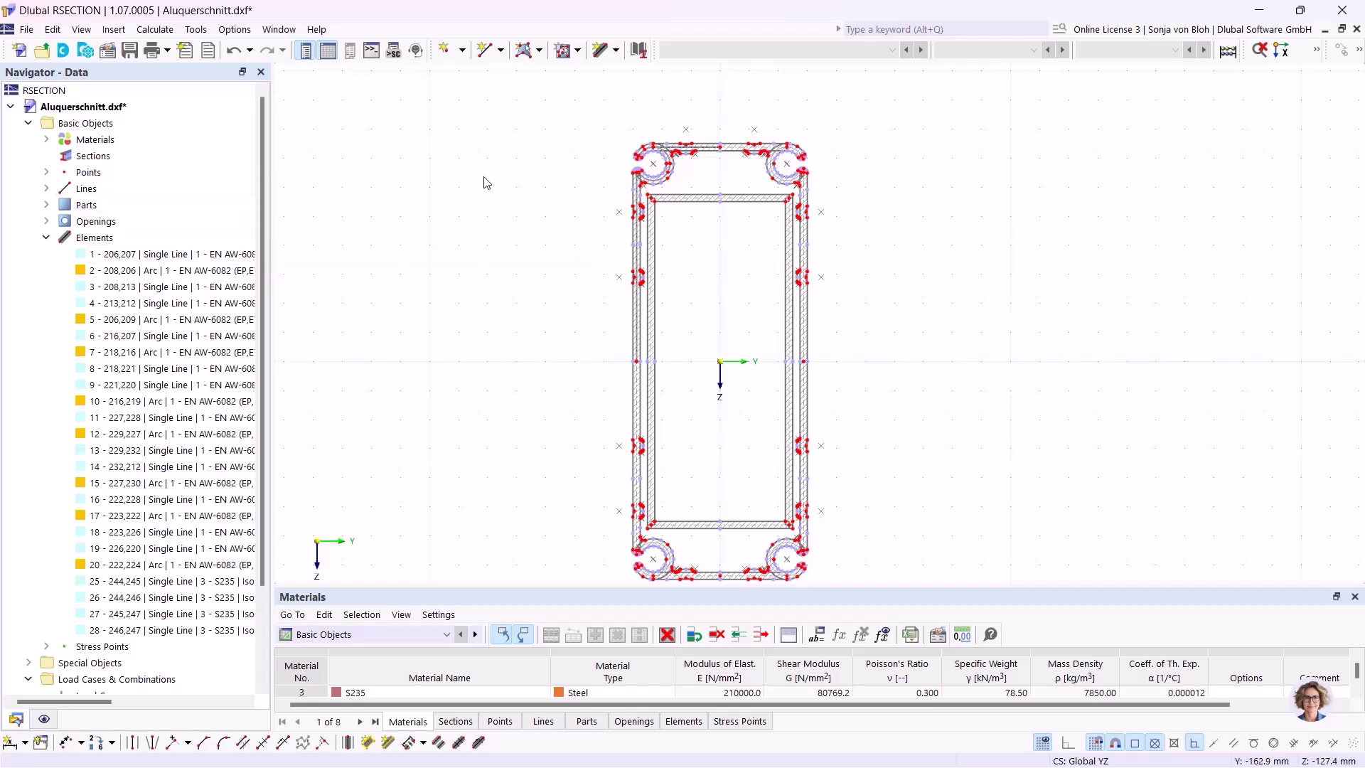
- Start a new single-line element with thickness 0 mm and an effective shear-transfer thickness of 5 mm
left_click(602, 56)
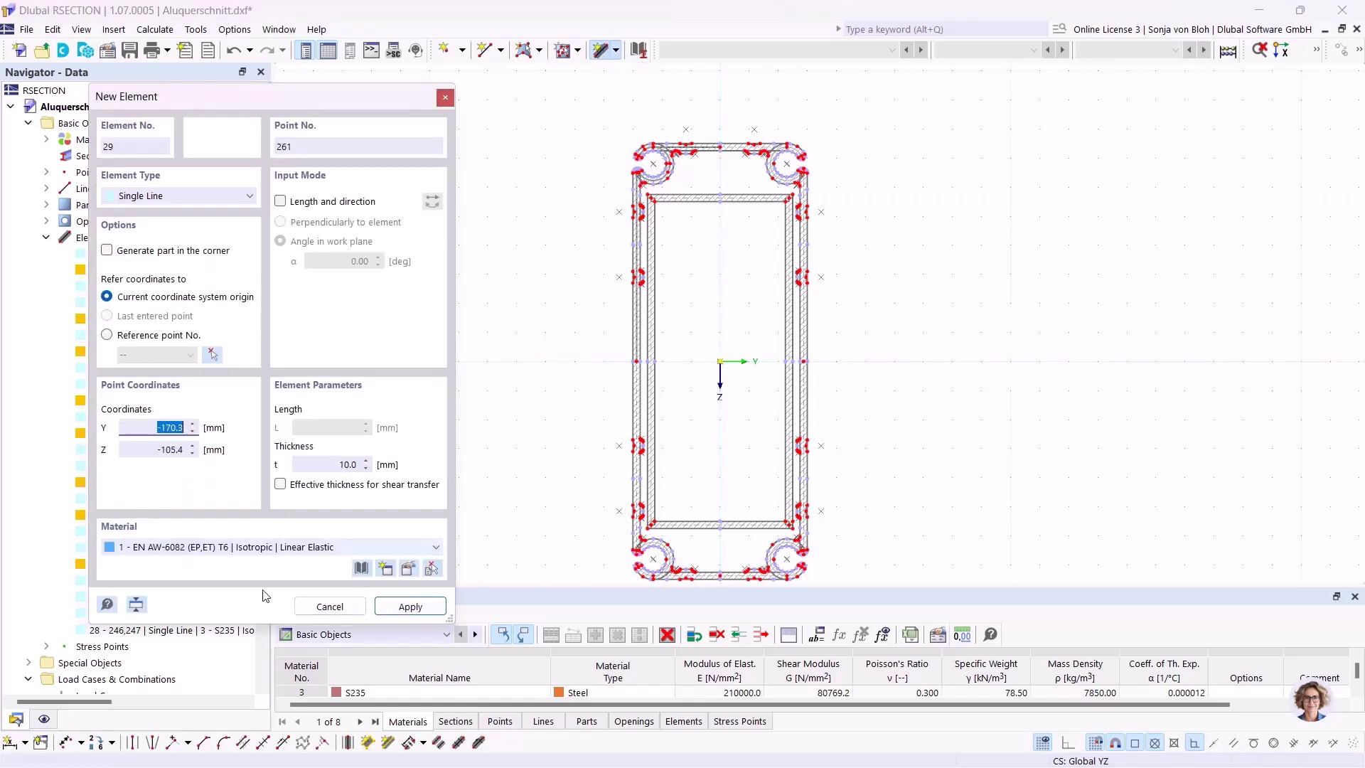
left_click(359, 466)
type("0")
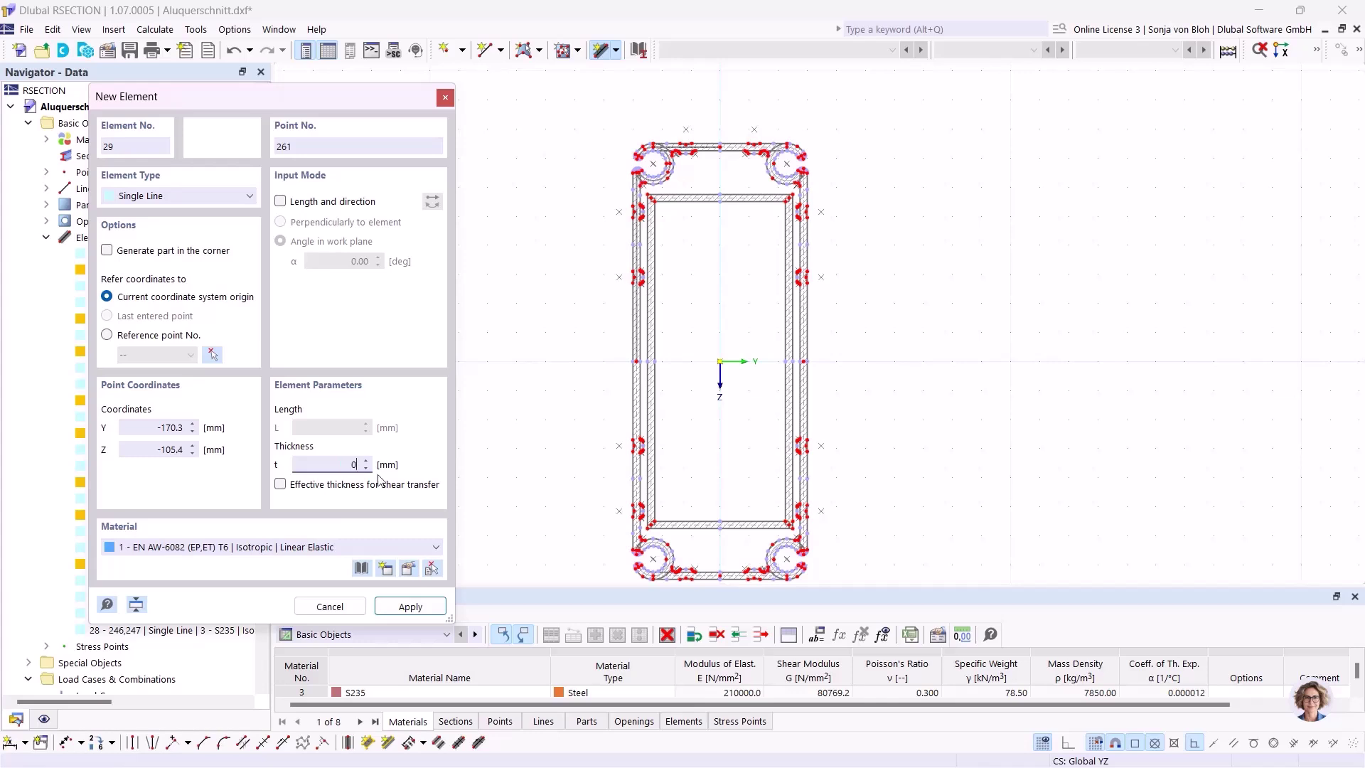
left_click(283, 485)
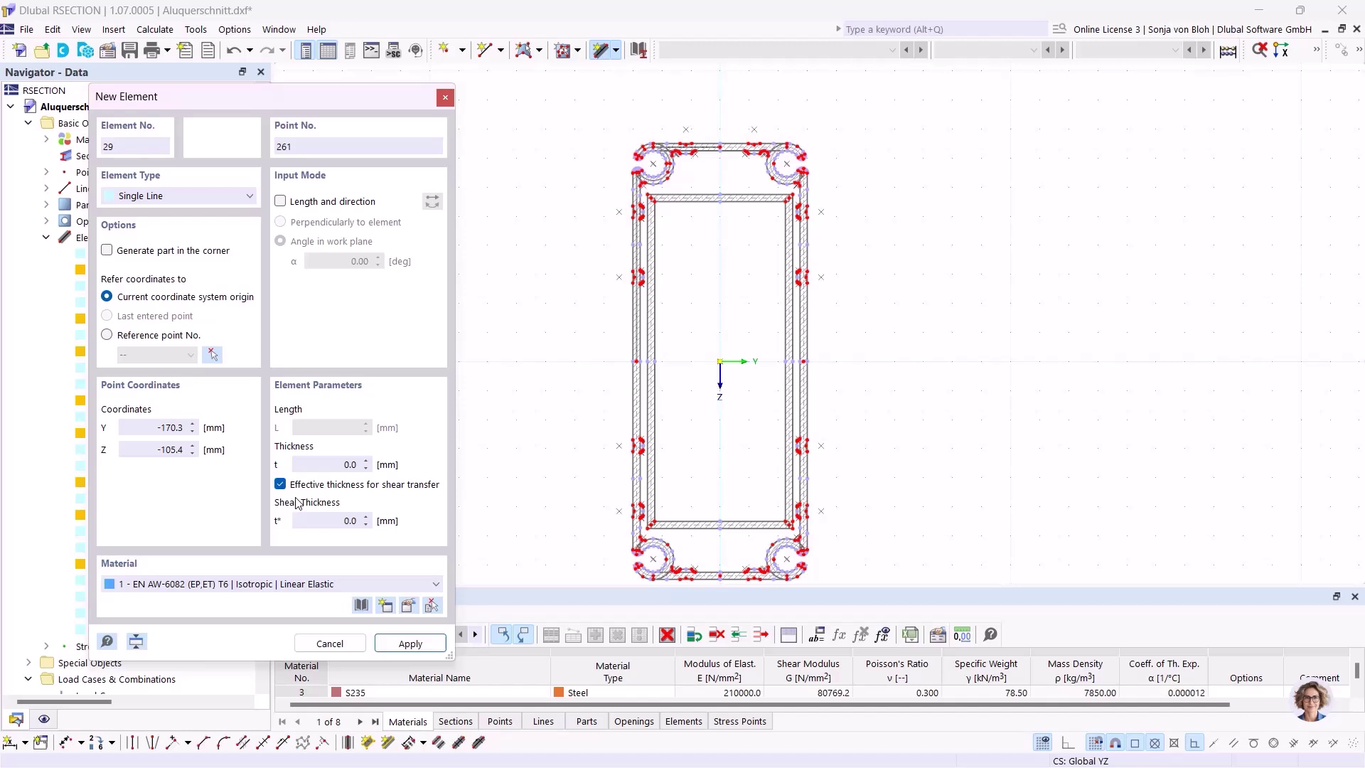
left_click(320, 521)
type("5")
- Draw the shear element joining the left aluminum web's center point to the left steel web's center line at Z 0
scroll(643, 373, "up", 8)
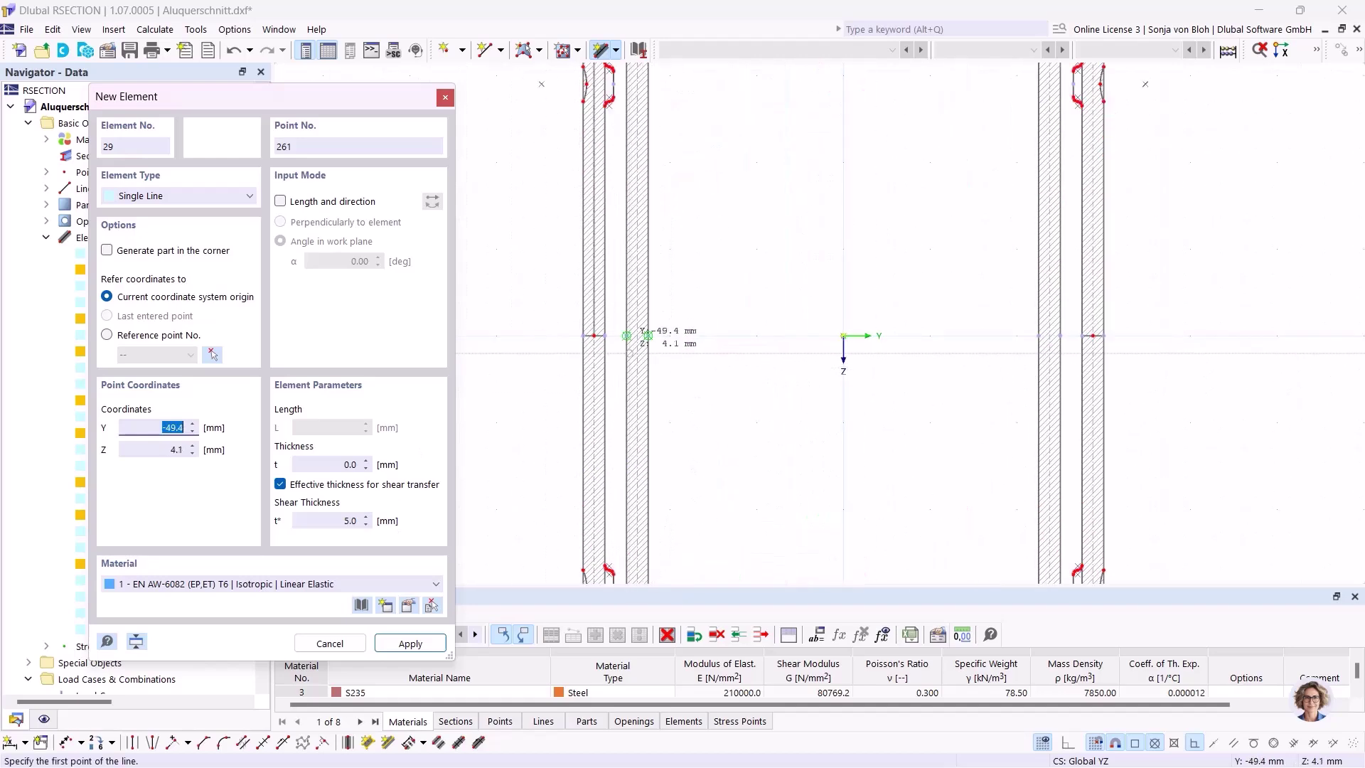
left_click(644, 317)
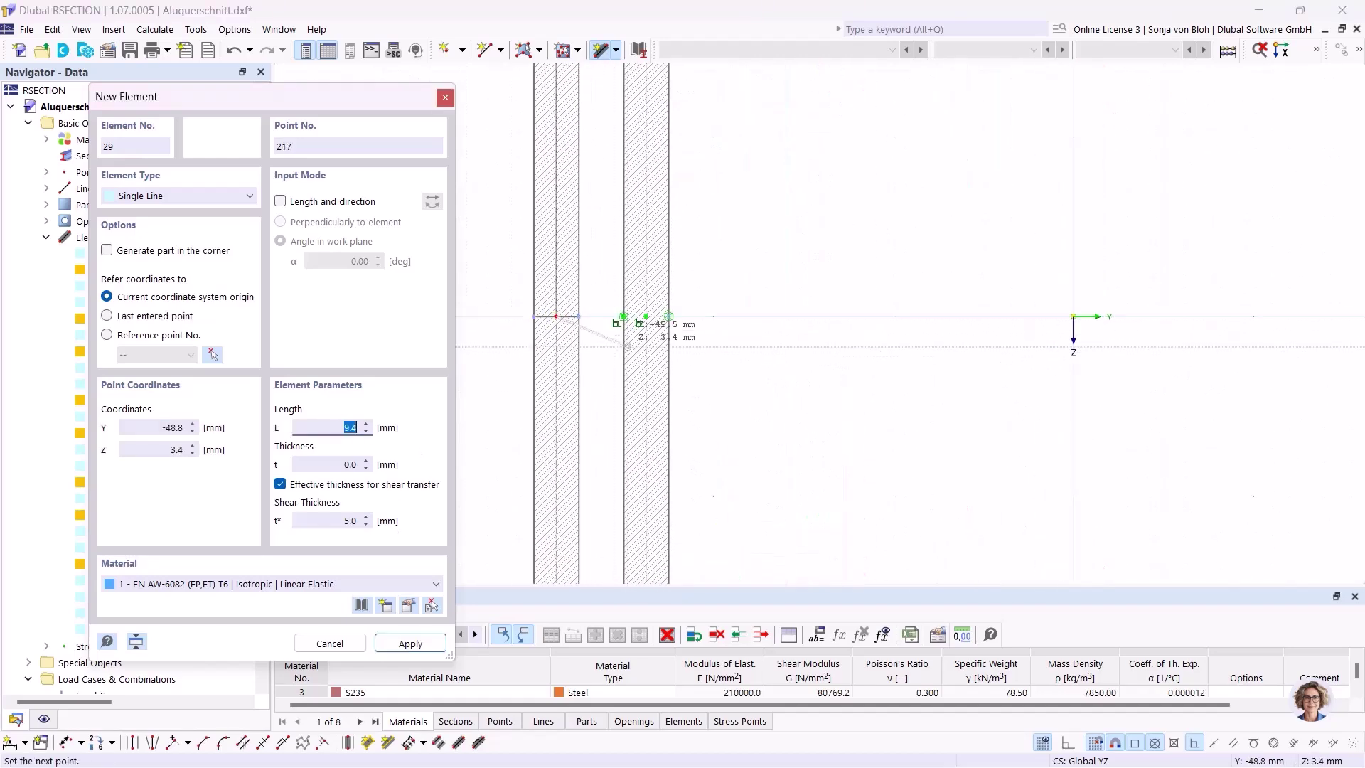
left_click(556, 316)
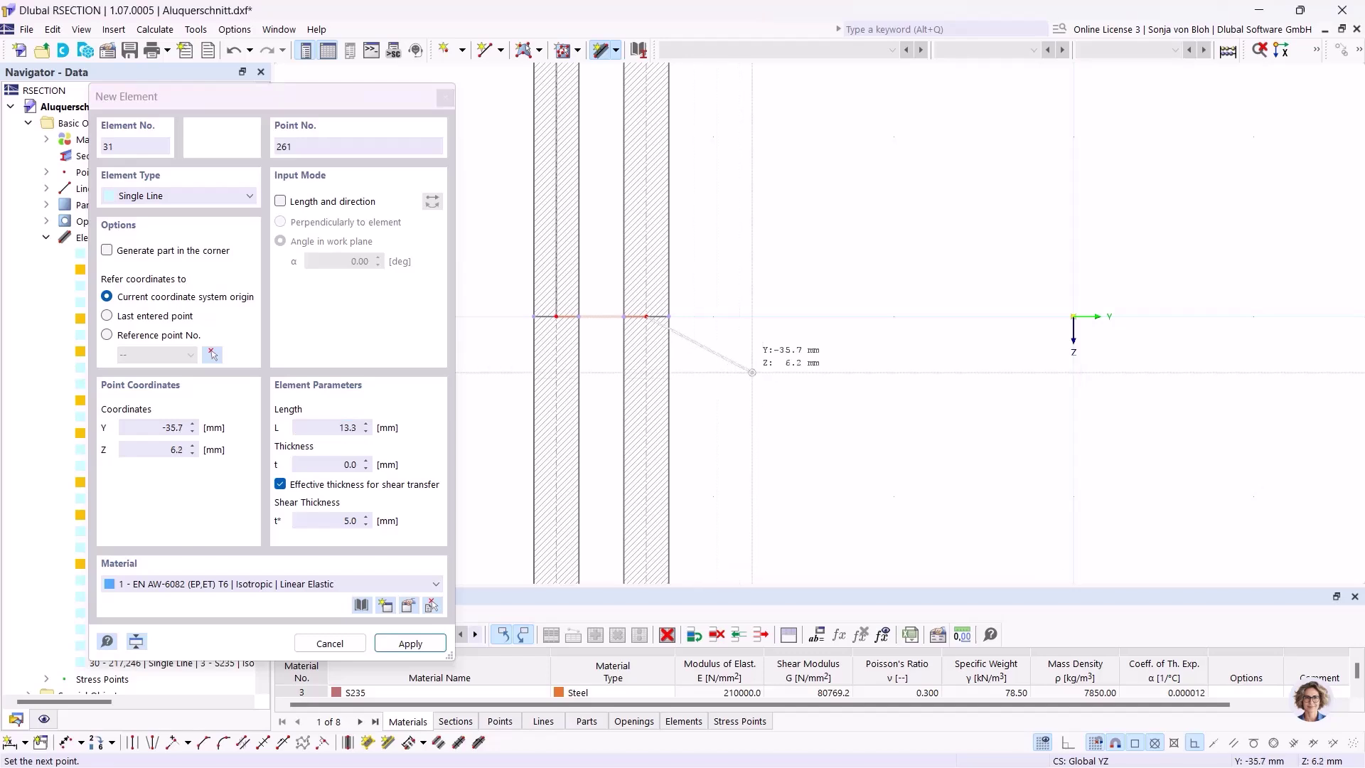
- Draw the matching shear element from the right aluminum web's center point to the right steel web's center line at Y 47.5, Z 0.0 mm
scroll(659, 352, "down", 4)
scroll(817, 384, "up", 3)
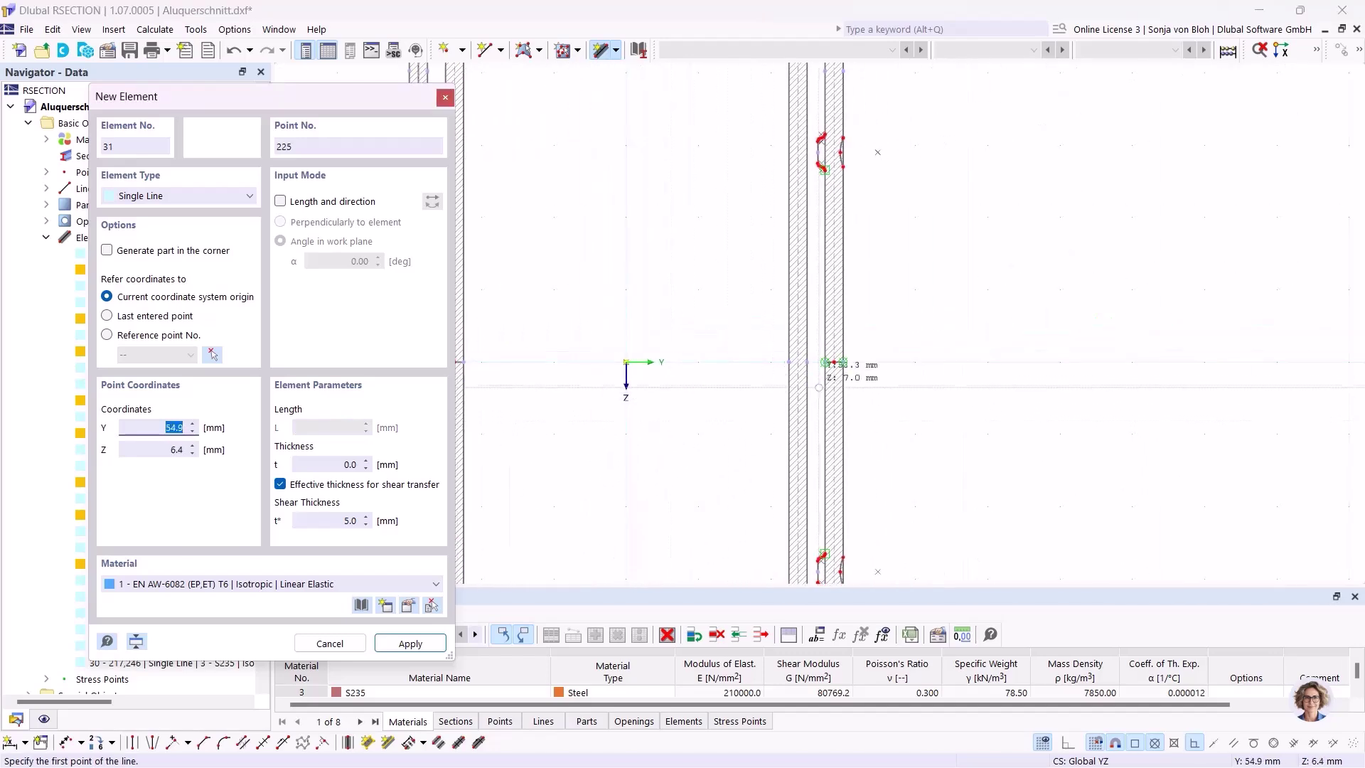
left_click(835, 354)
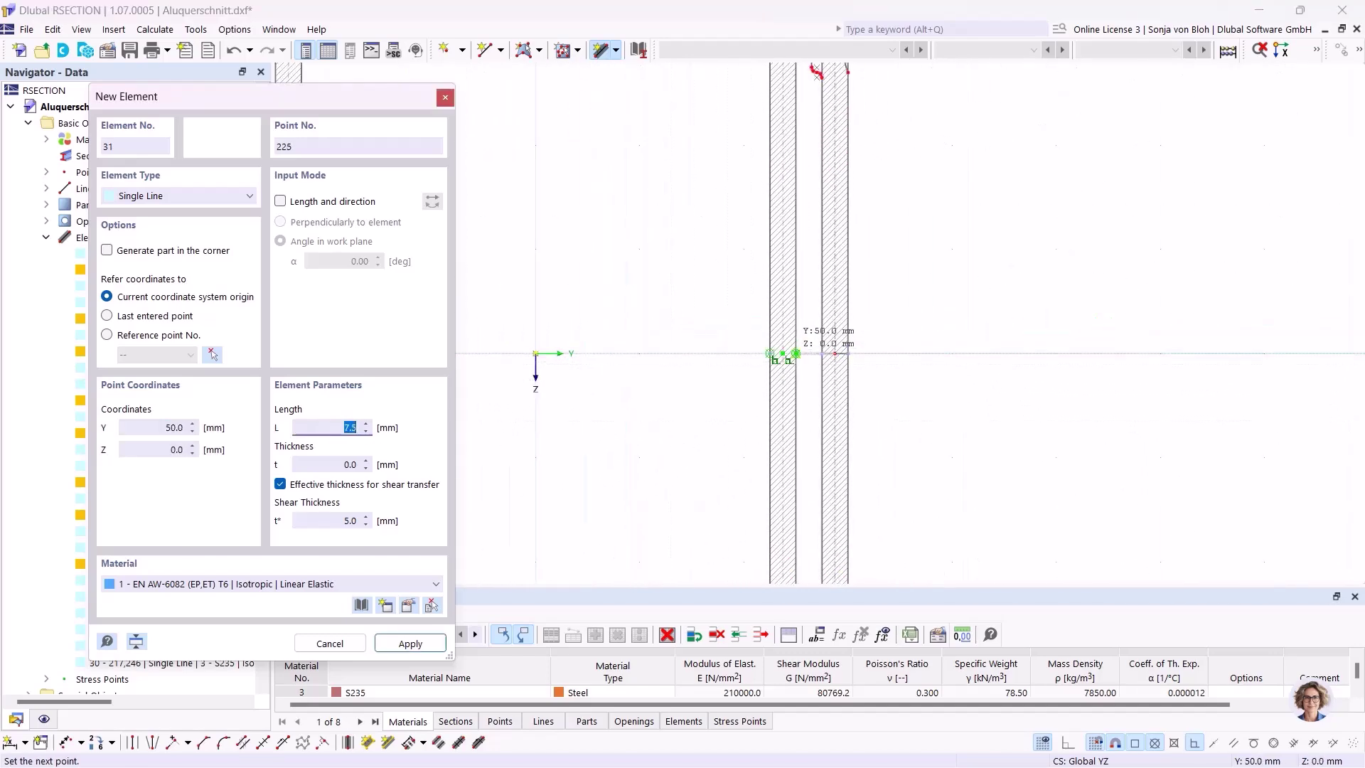
left_click(782, 353)
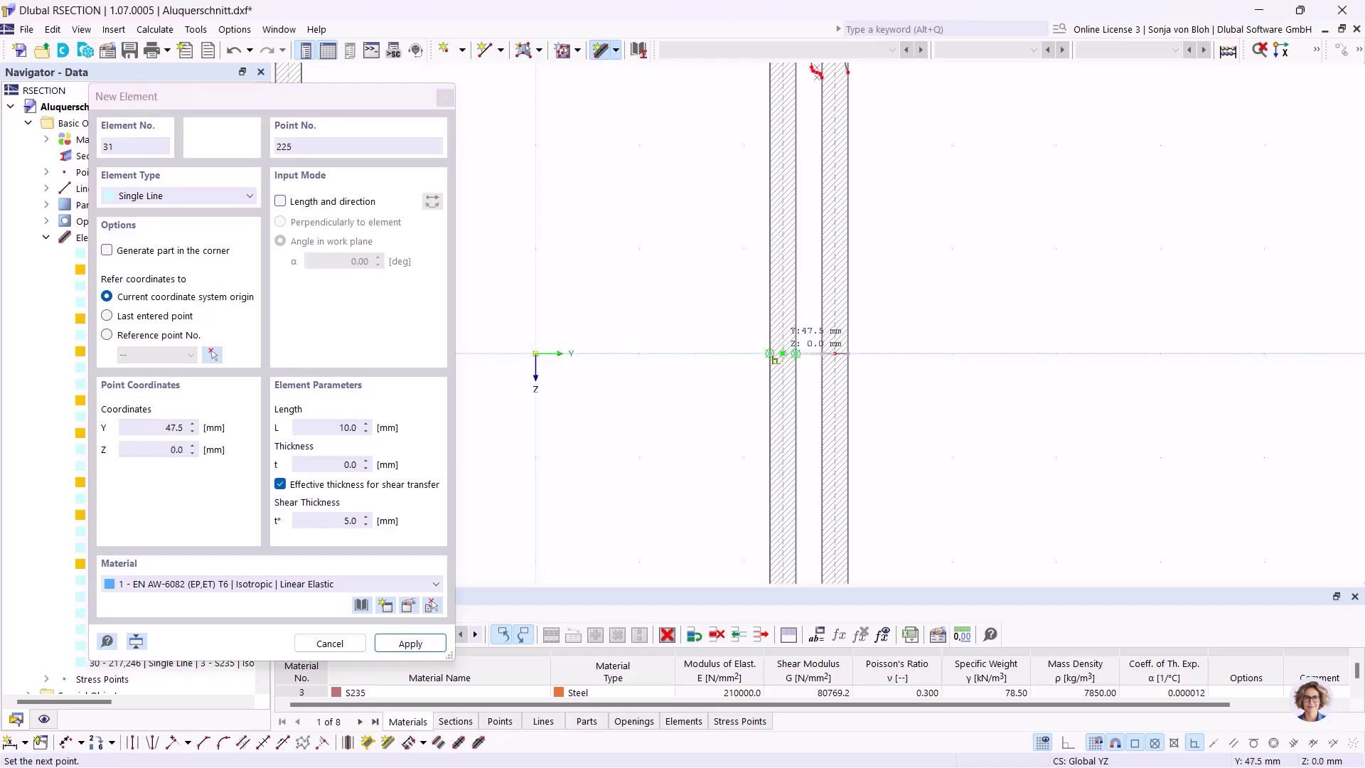
key("Escape")
key("Escape")
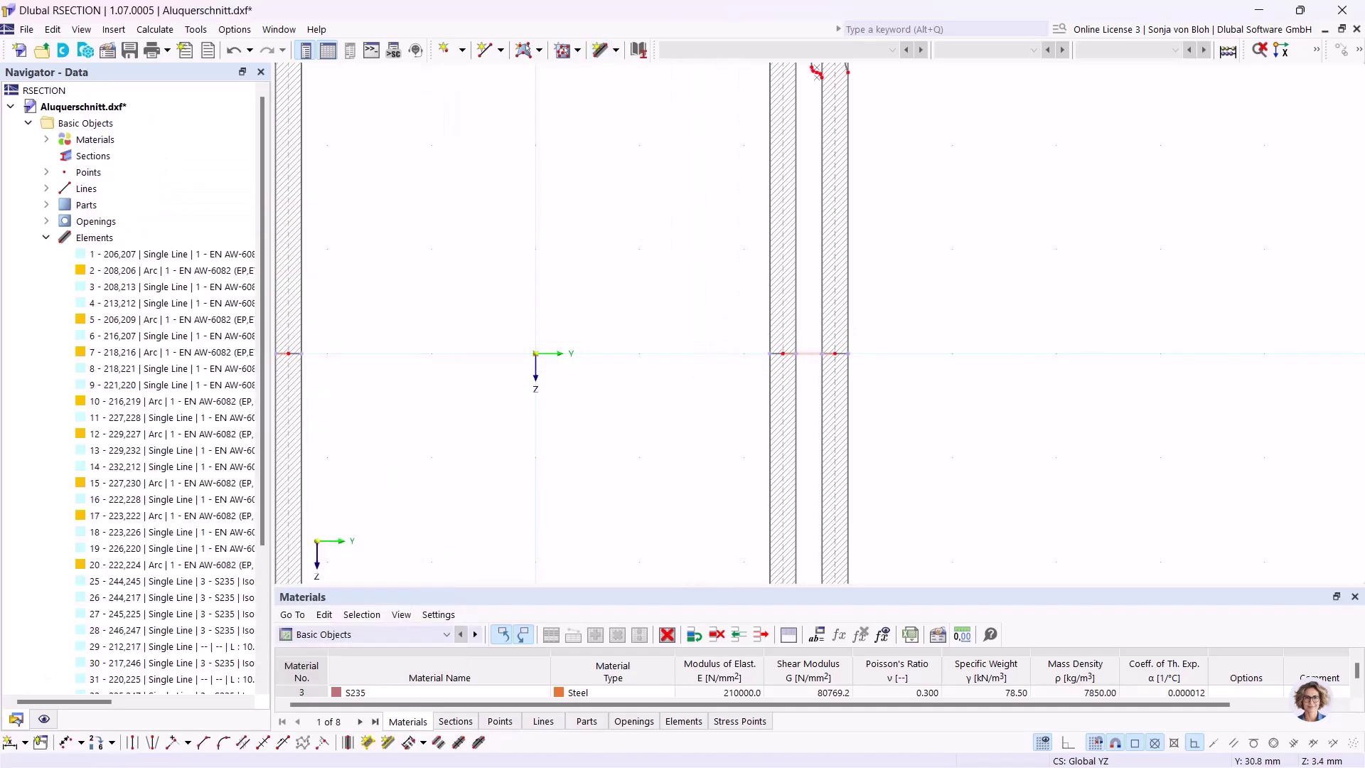
scroll(704, 367, "down", 1)
scroll(704, 366, "down", 2)
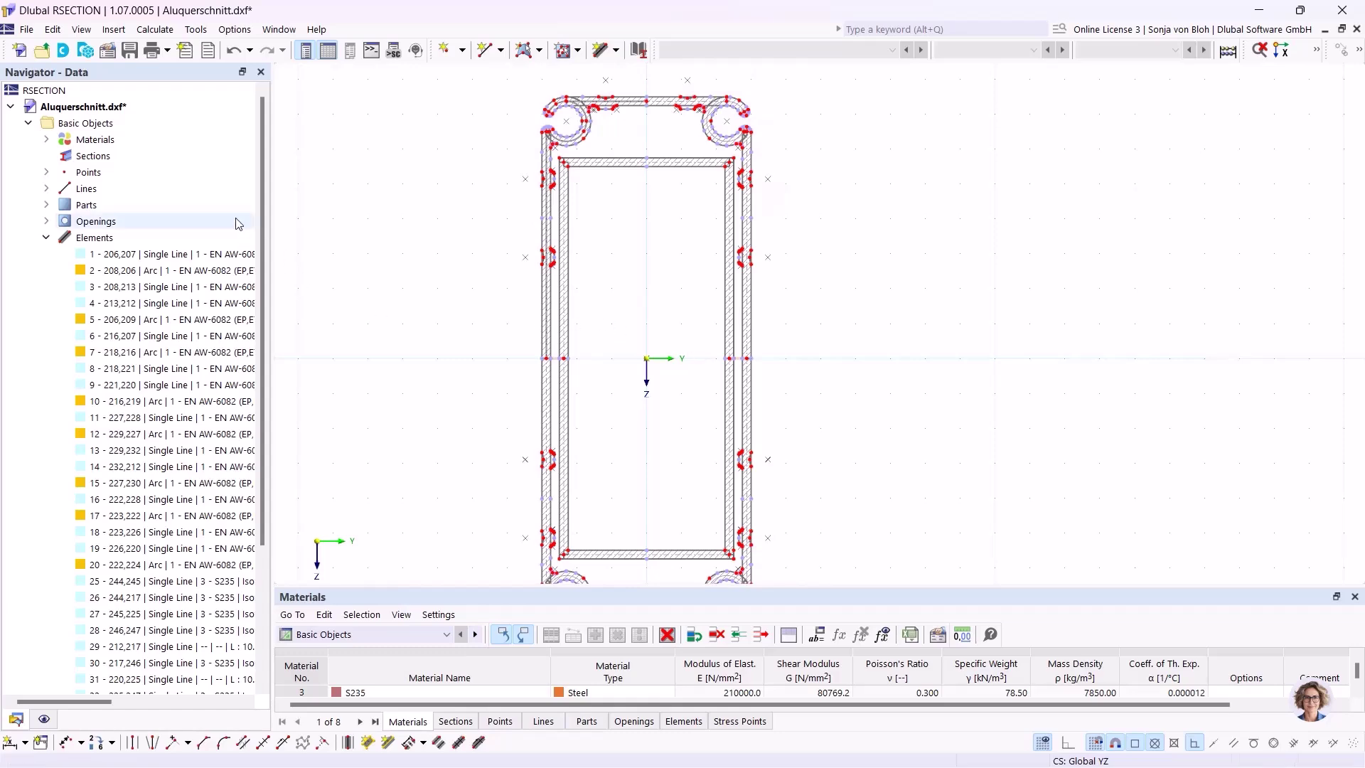
- Set the model's analysis method to Thin-Walled Analysis in the base data and calculate the section
right_click(108, 124)
left_click(157, 135)
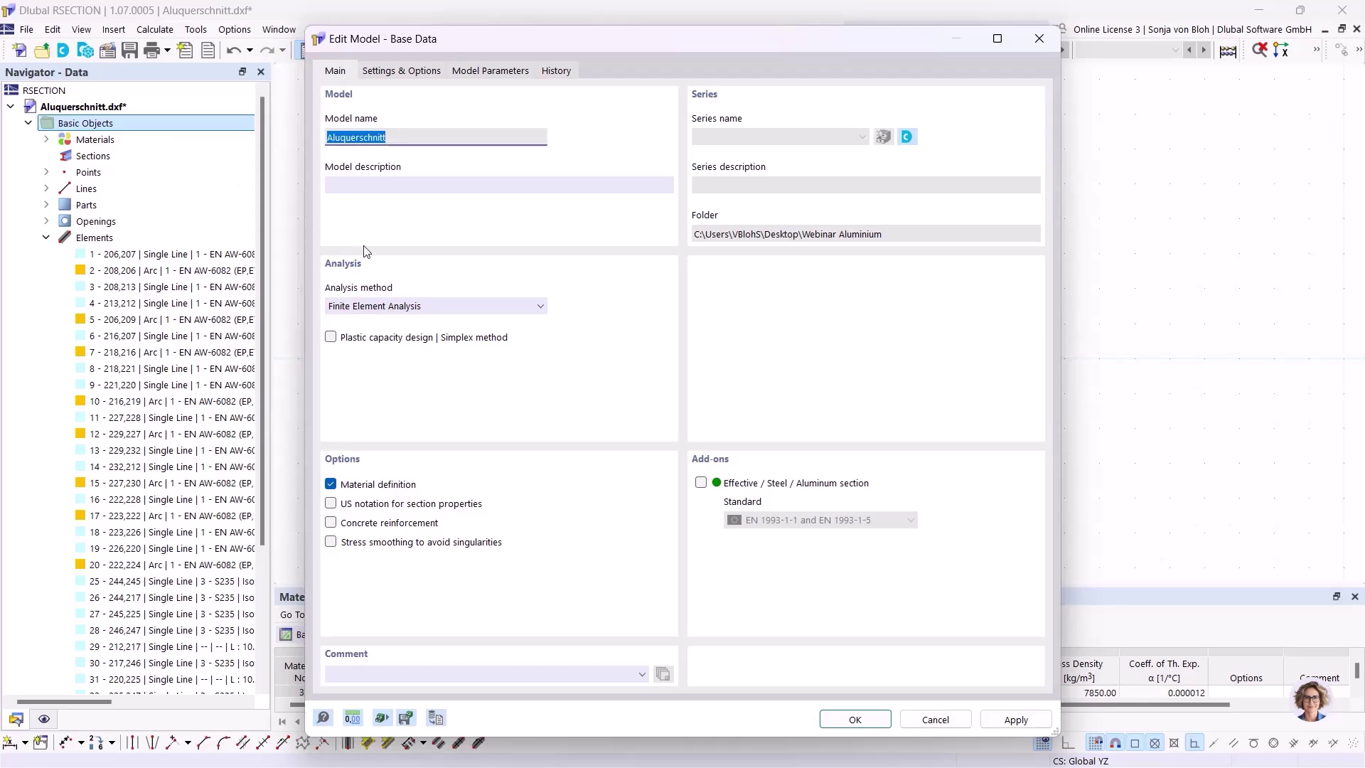
left_click(372, 310)
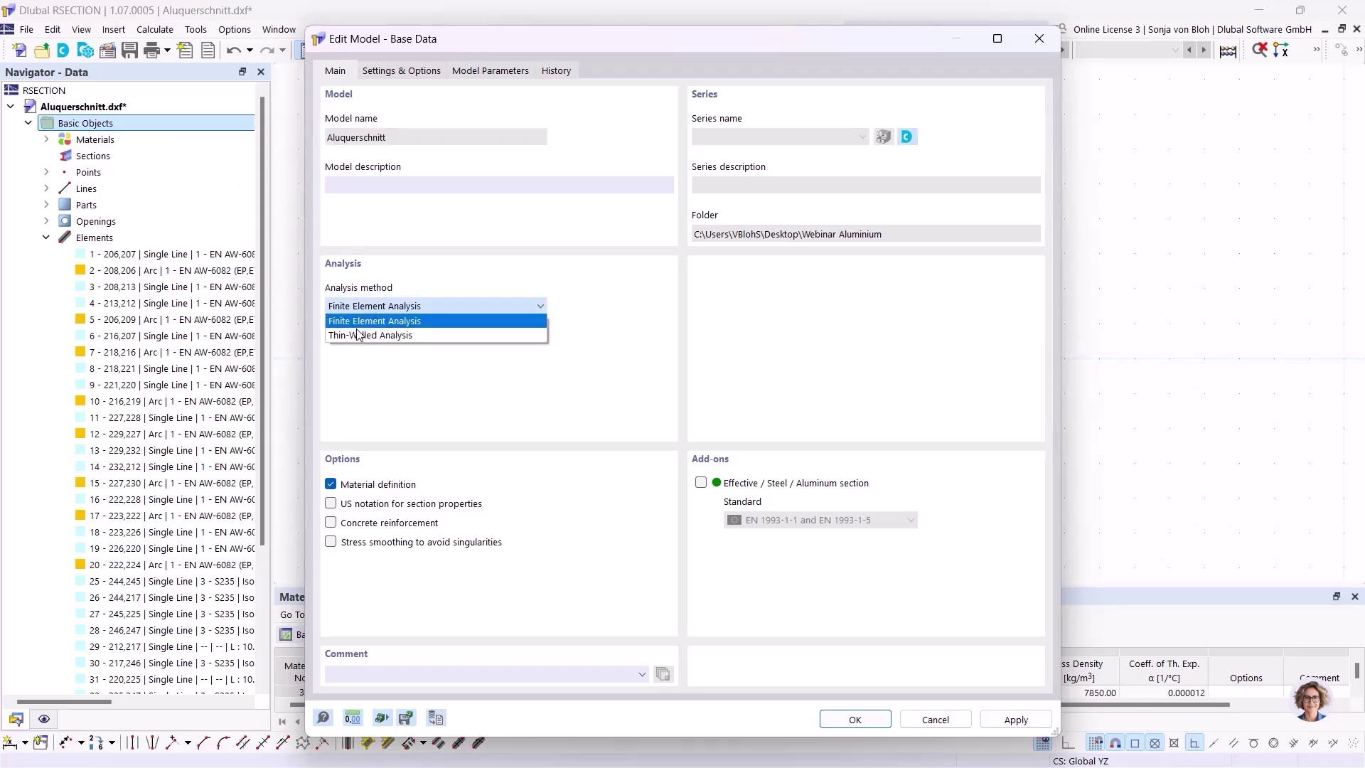
left_click(359, 335)
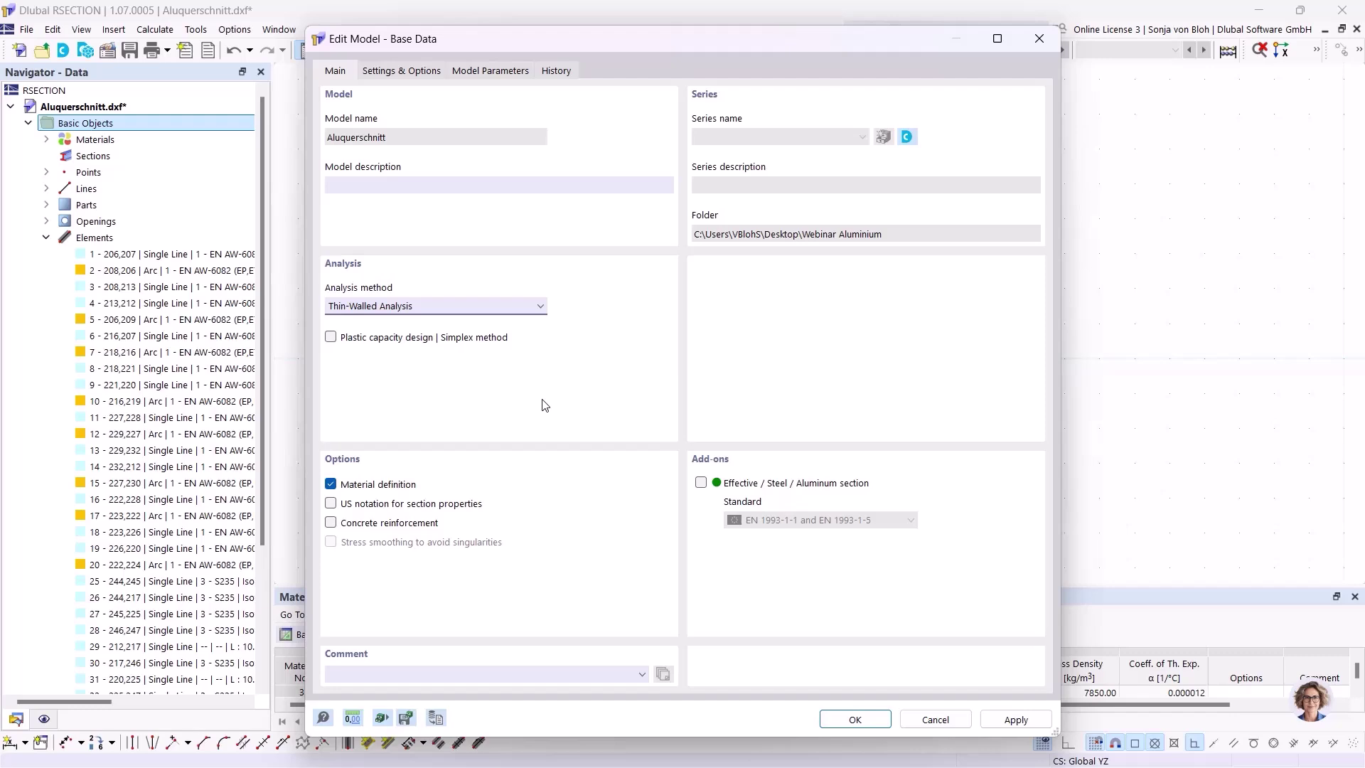
left_click(847, 721)
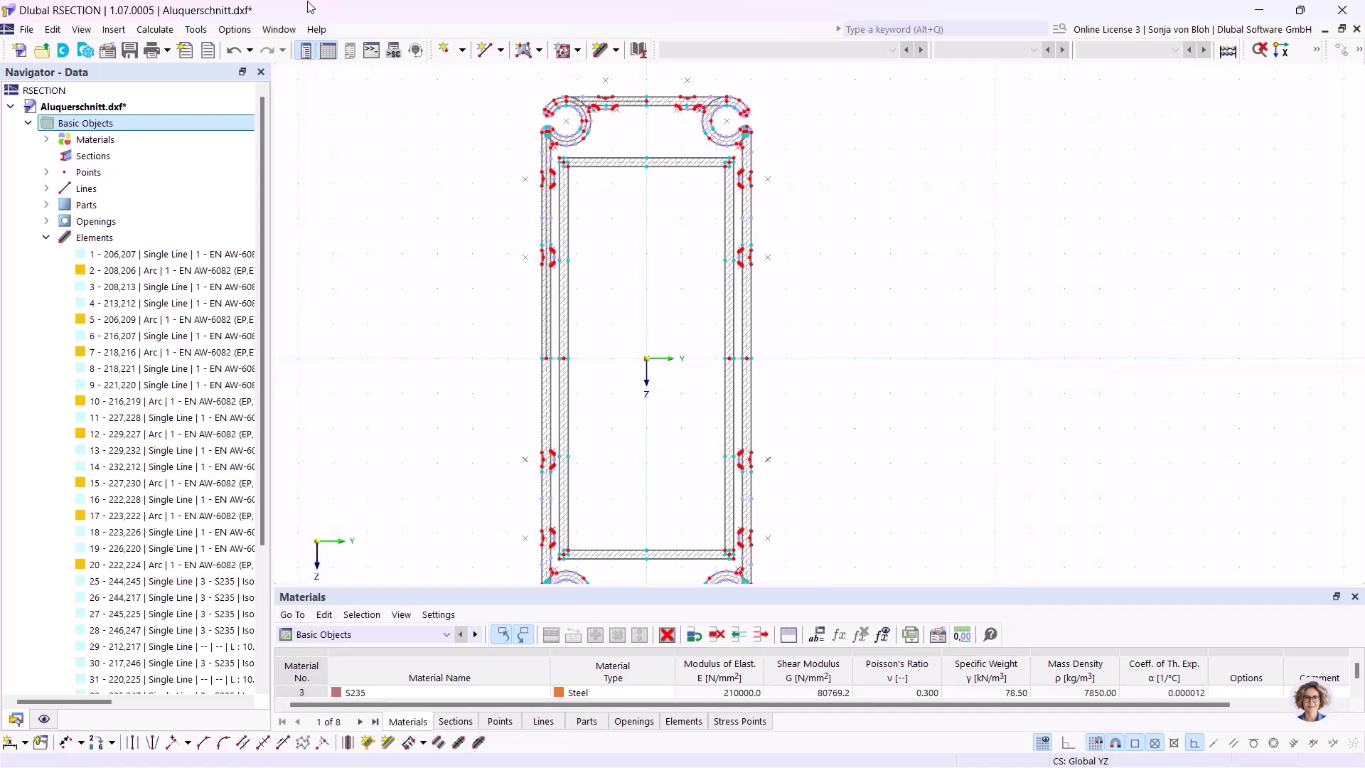
left_click(164, 30)
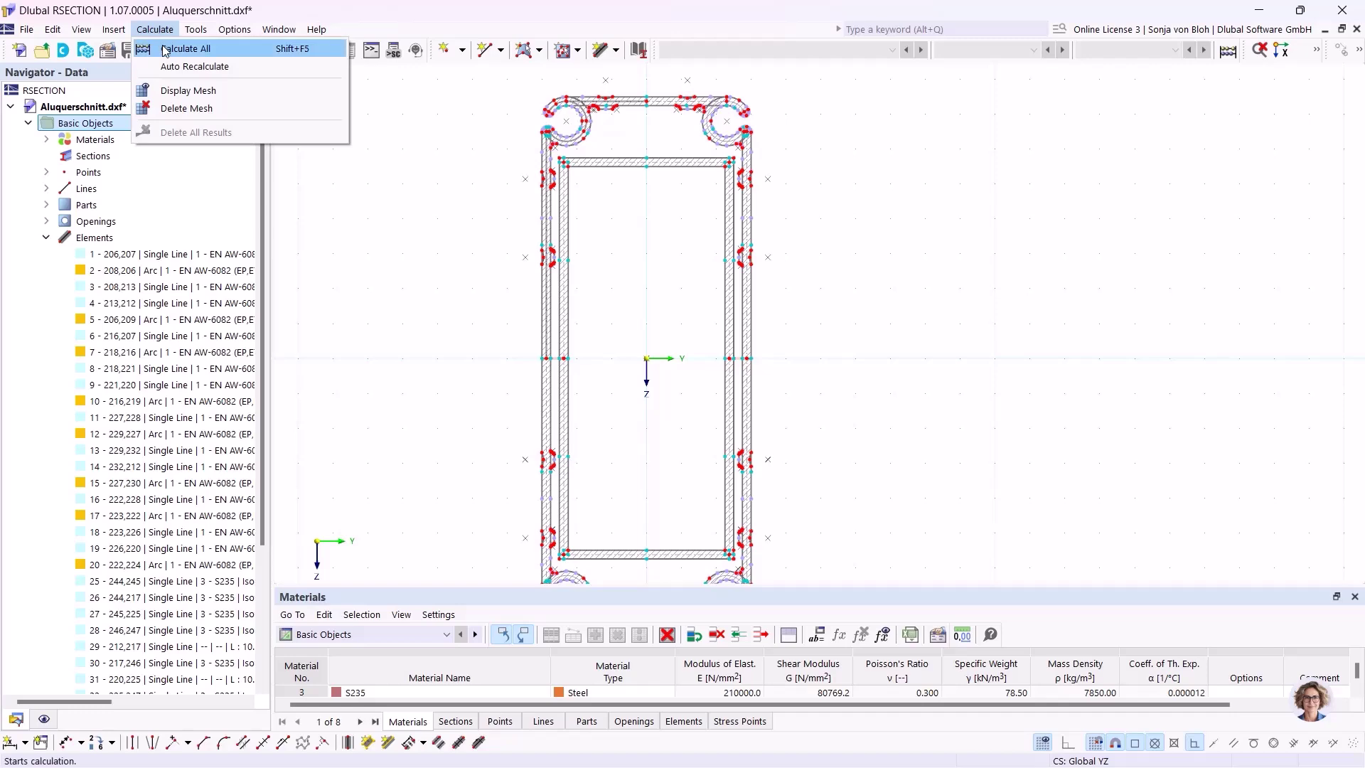
left_click(174, 46)
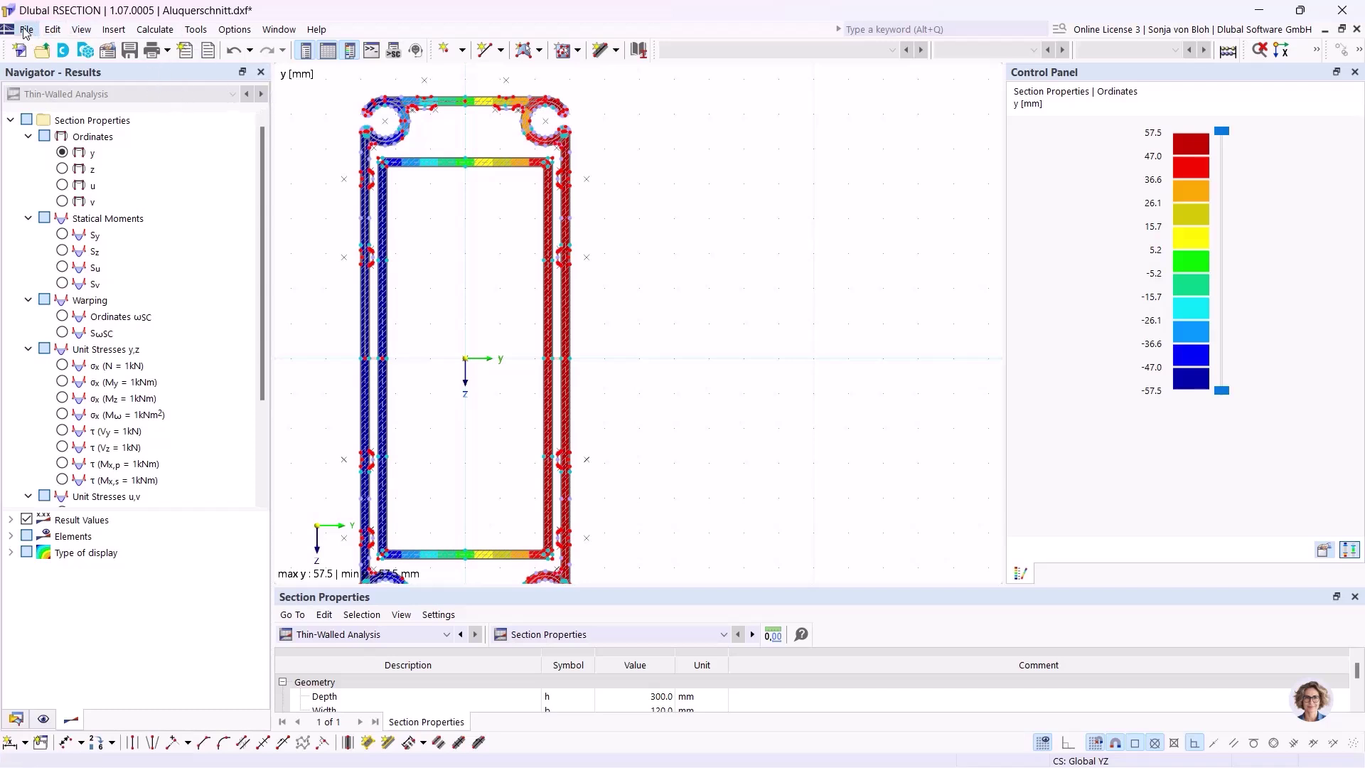
- Save the calculated section with its results as "Reinforded AluSection" in the Webinar Aluminium folder
left_click(132, 52)
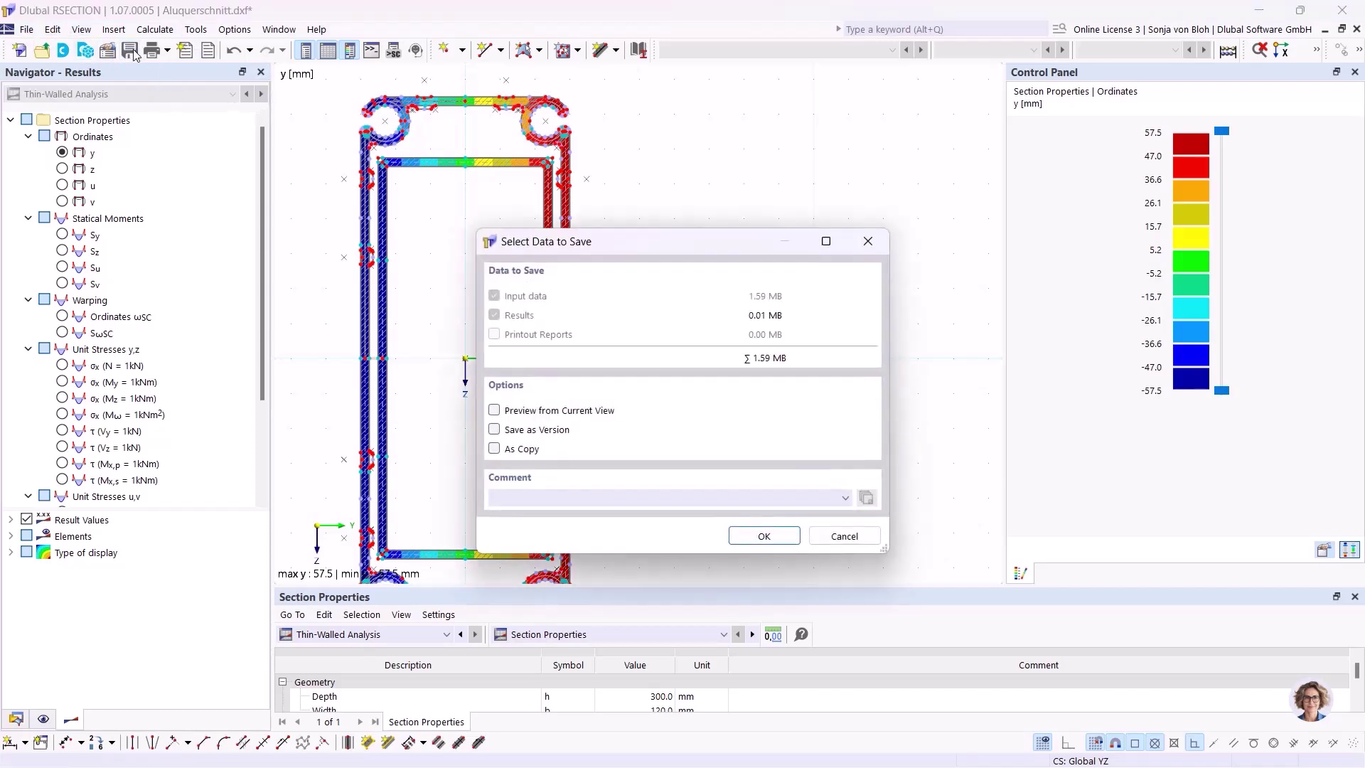
left_click(762, 537)
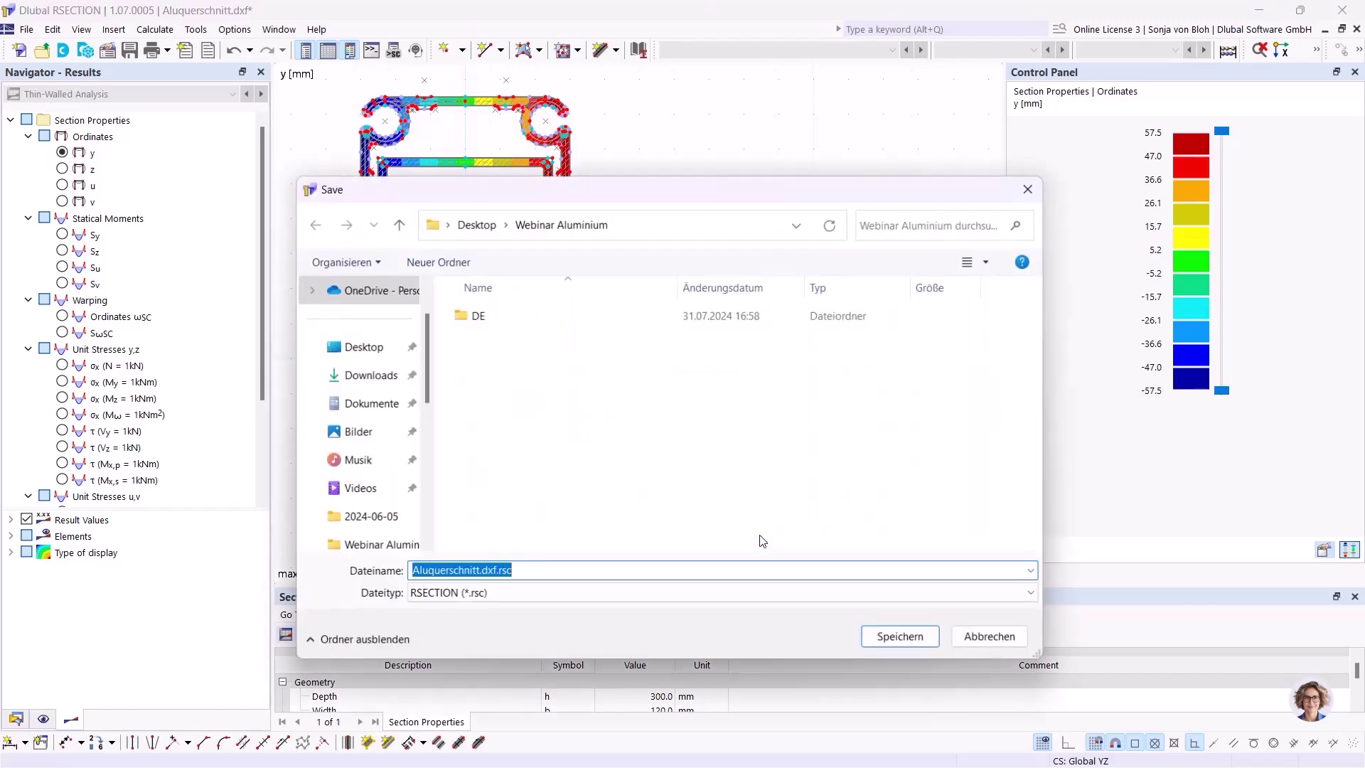
left_click(496, 572)
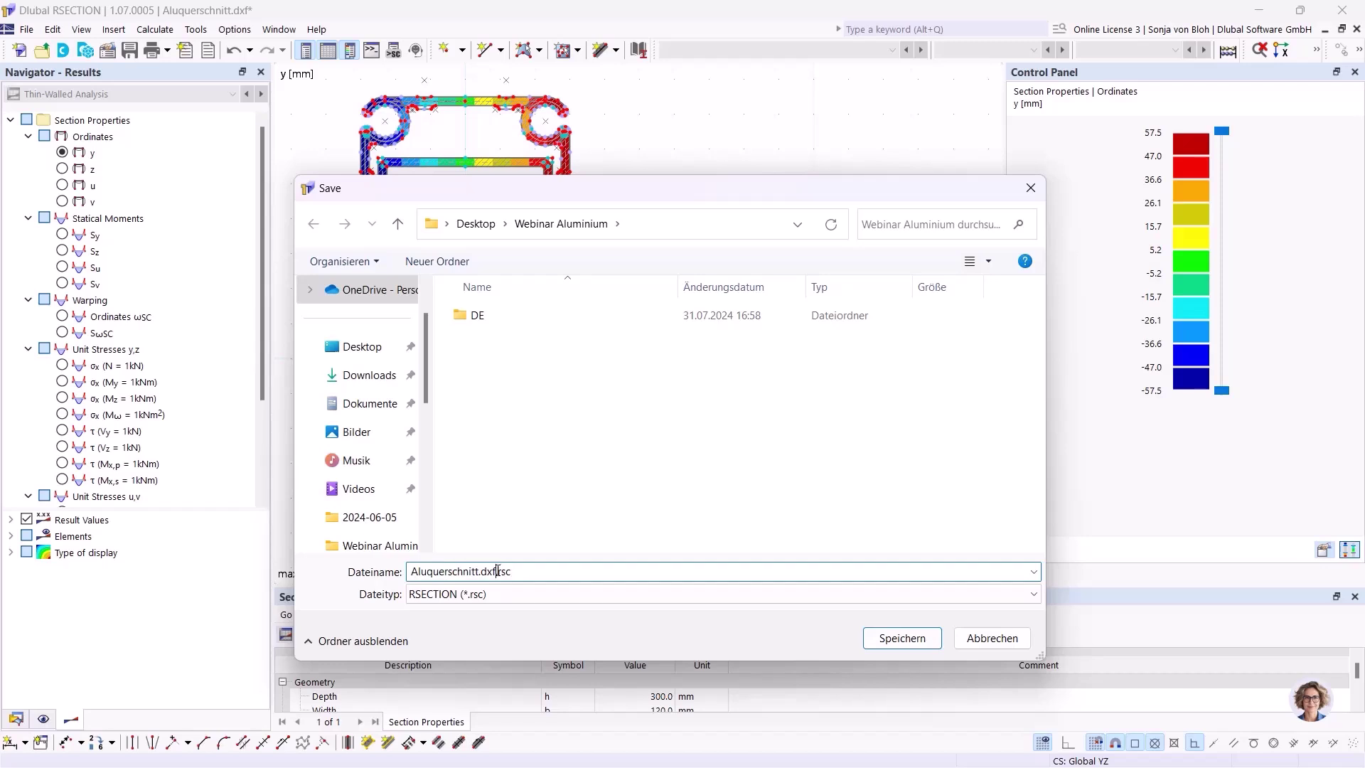
key("ctrl+a")
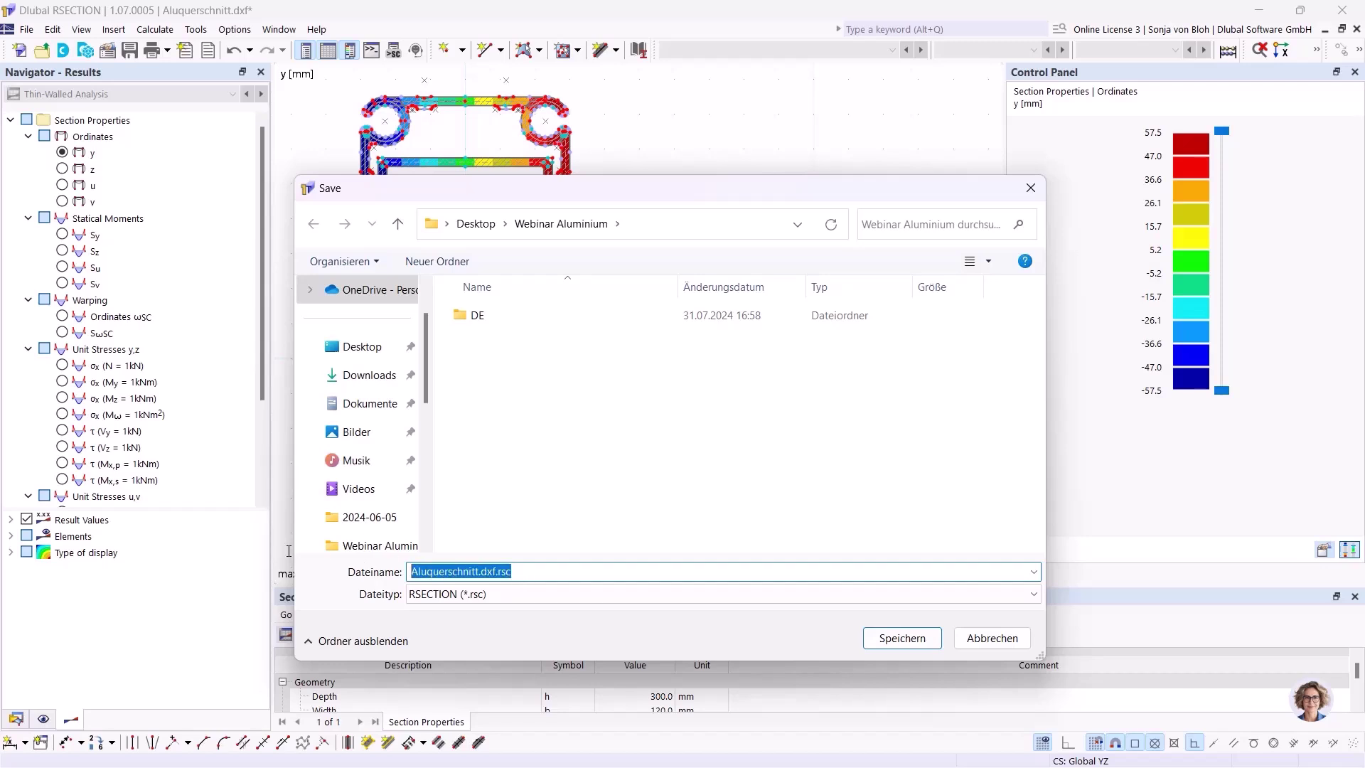
type("Rein")
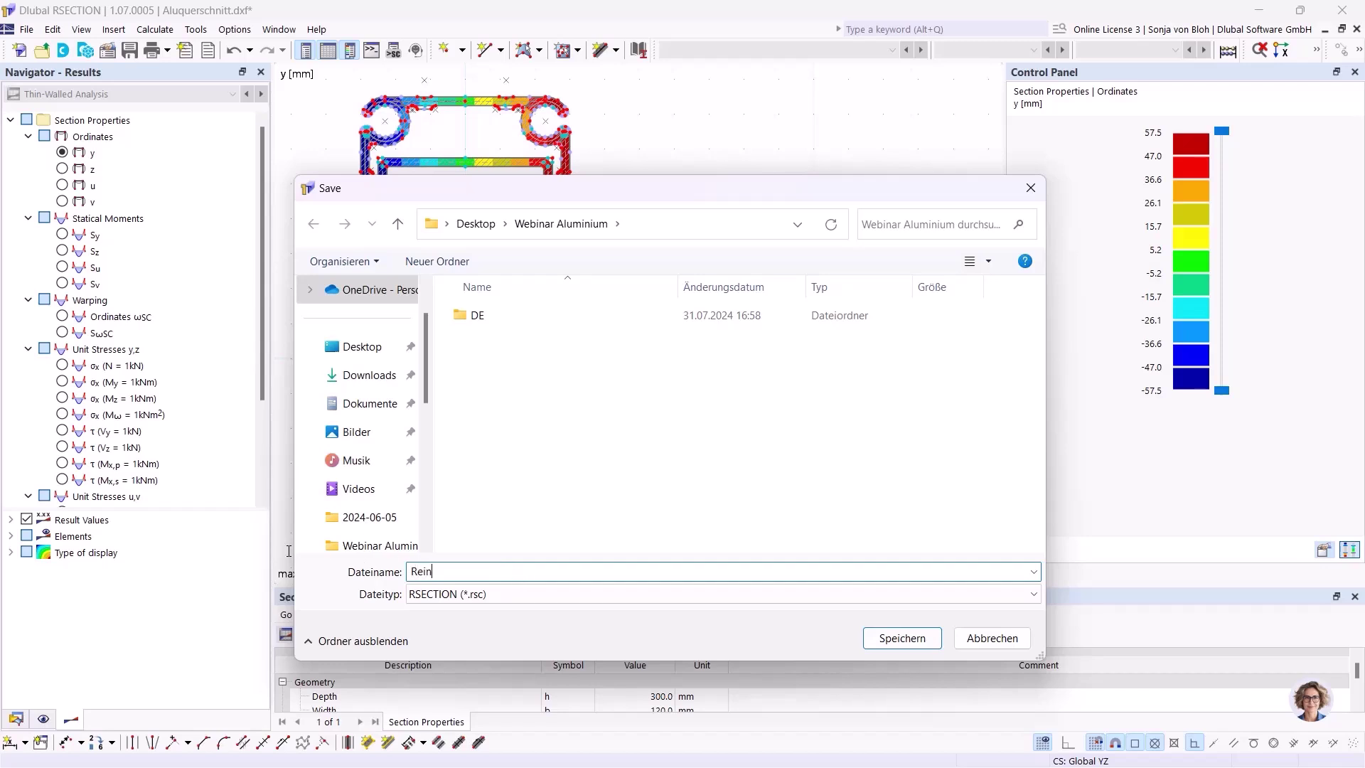
type("forded AluSection")
left_click(910, 640)
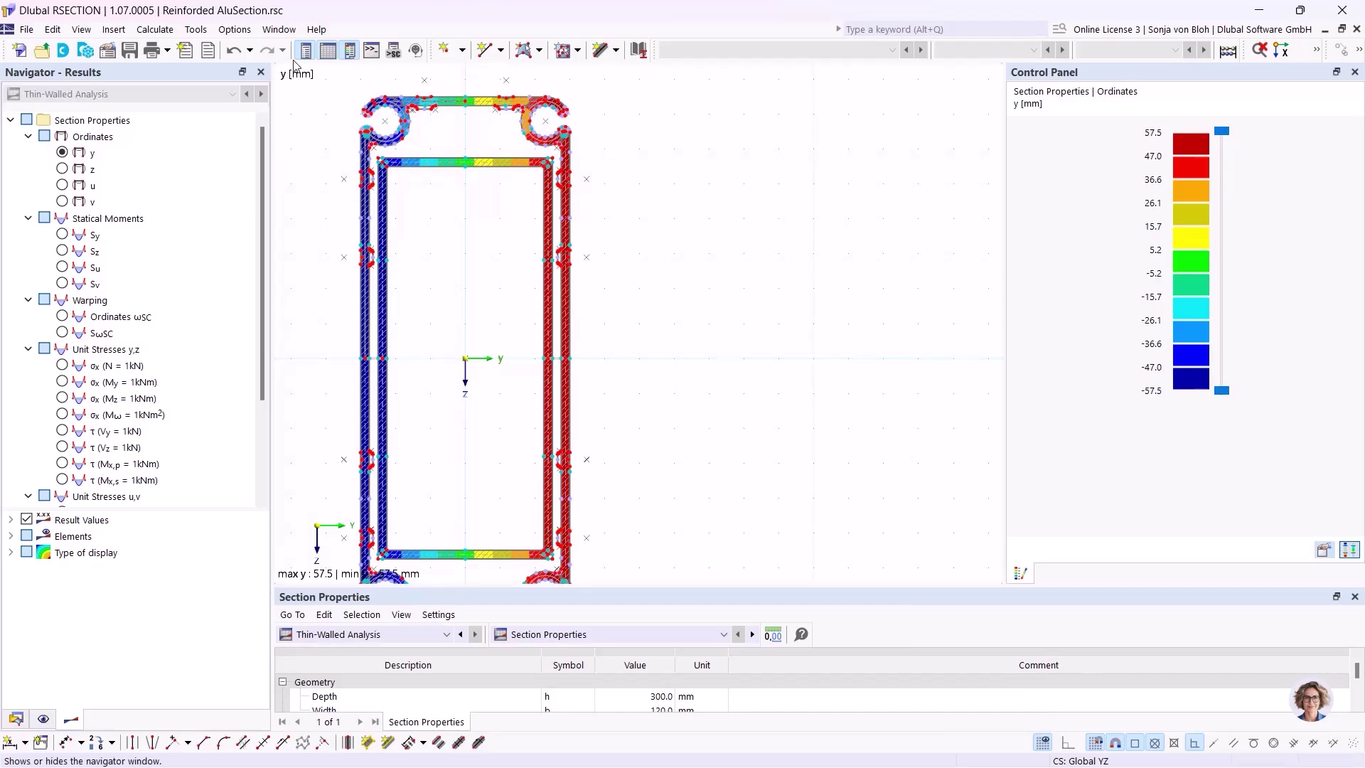
- Close the section model and switch to RFEM with the Webinar.rf6 model
left_click(27, 29)
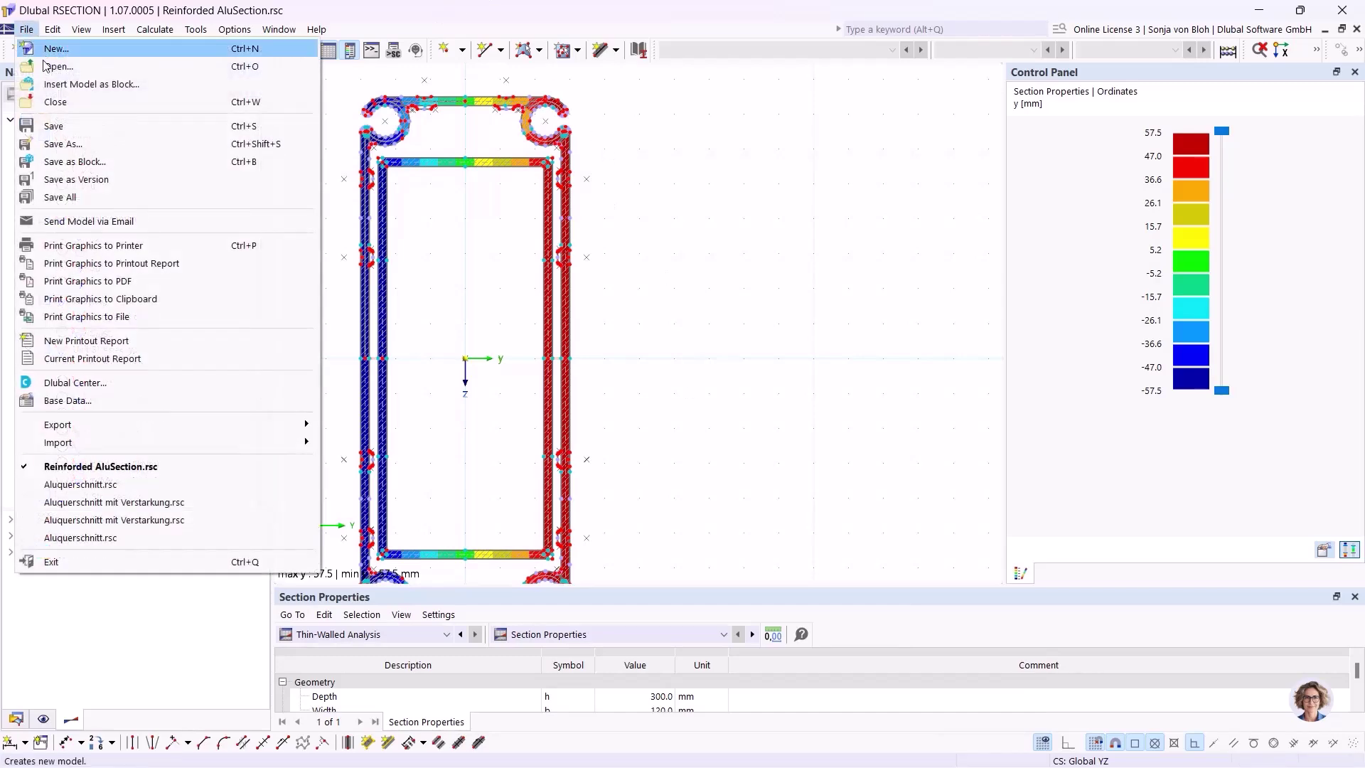
left_click(69, 110)
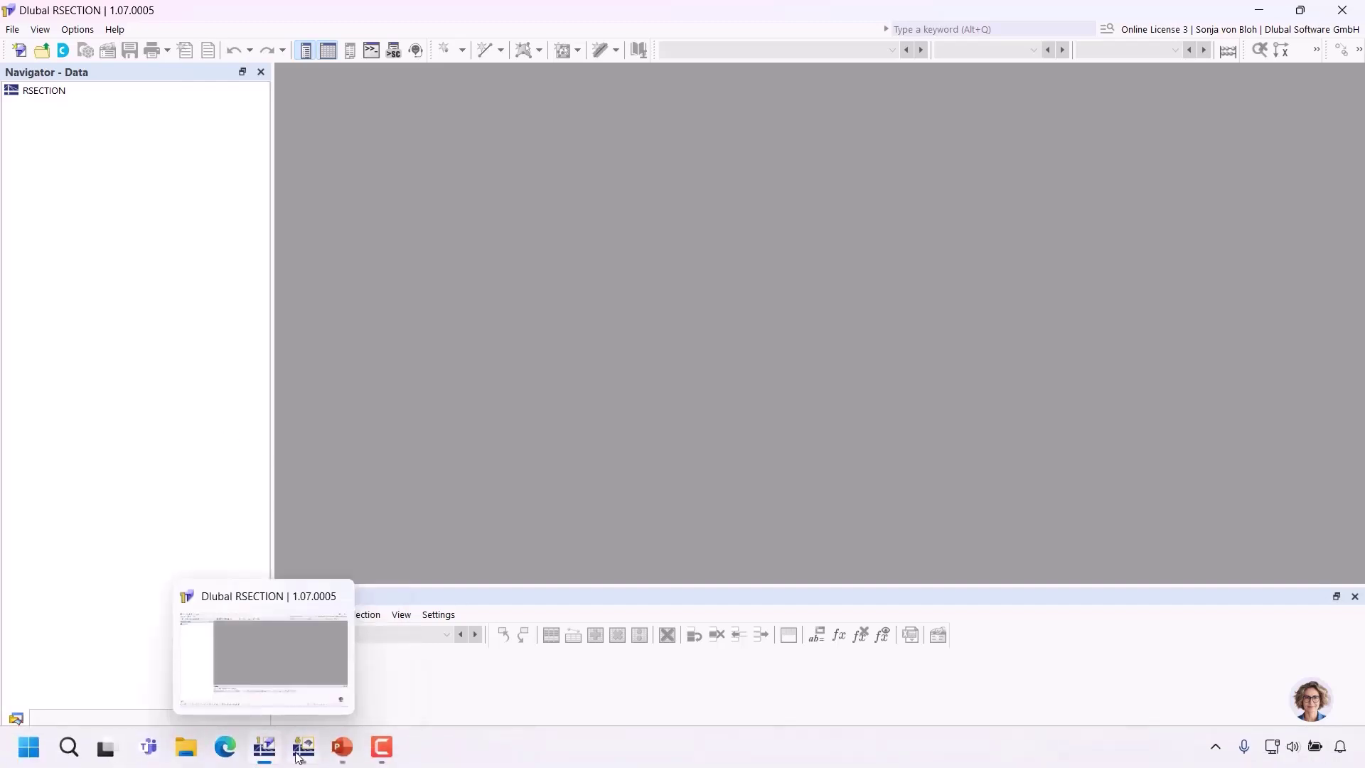
left_click(303, 747)
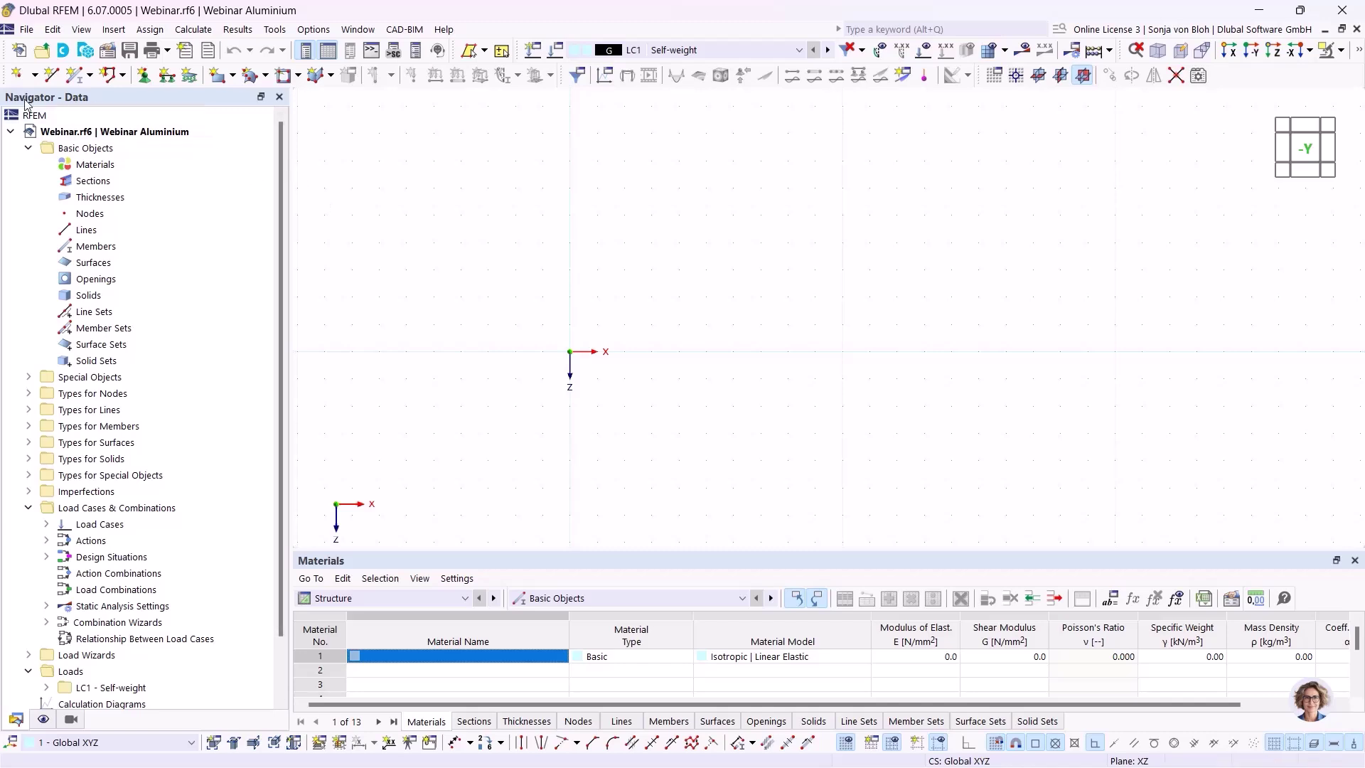
- Create a new section by importing Reinforded AluSection from RSECTION through the section library
right_click(88, 180)
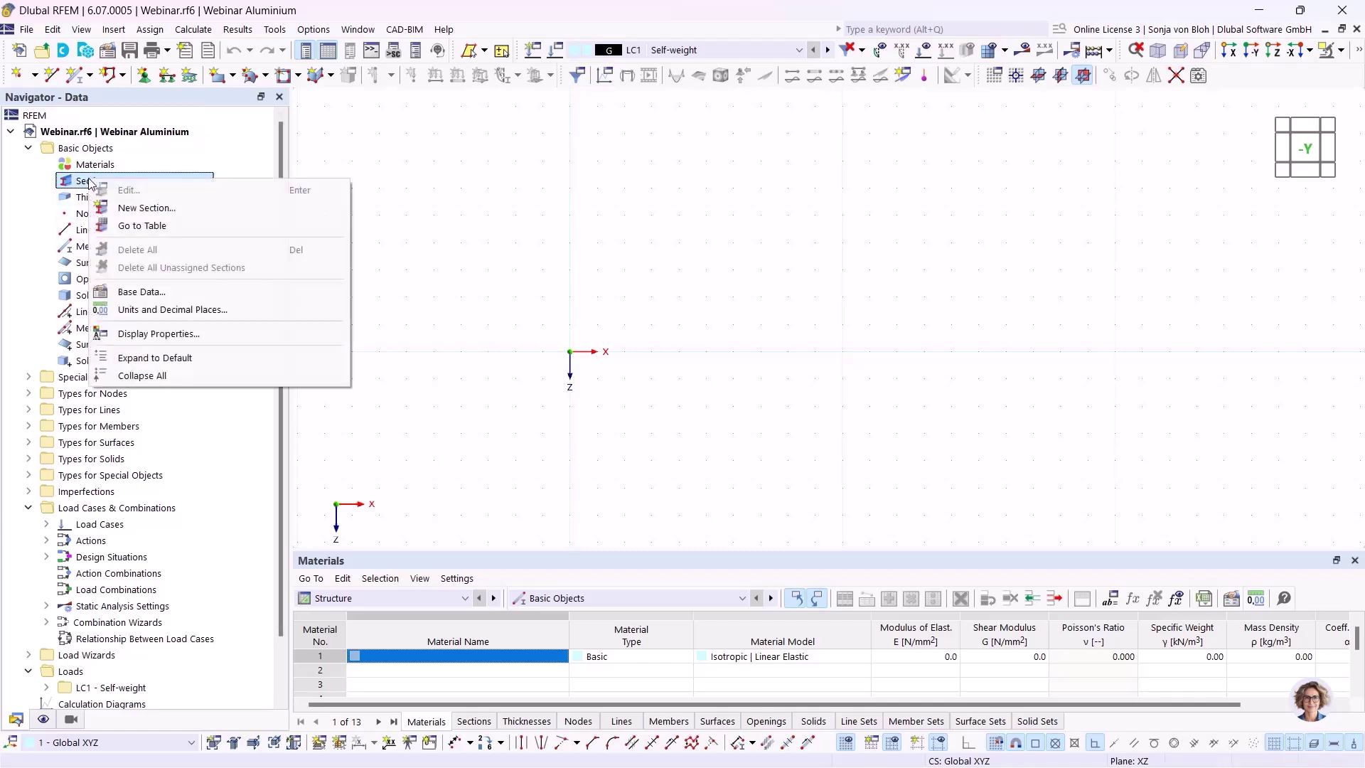
left_click(142, 208)
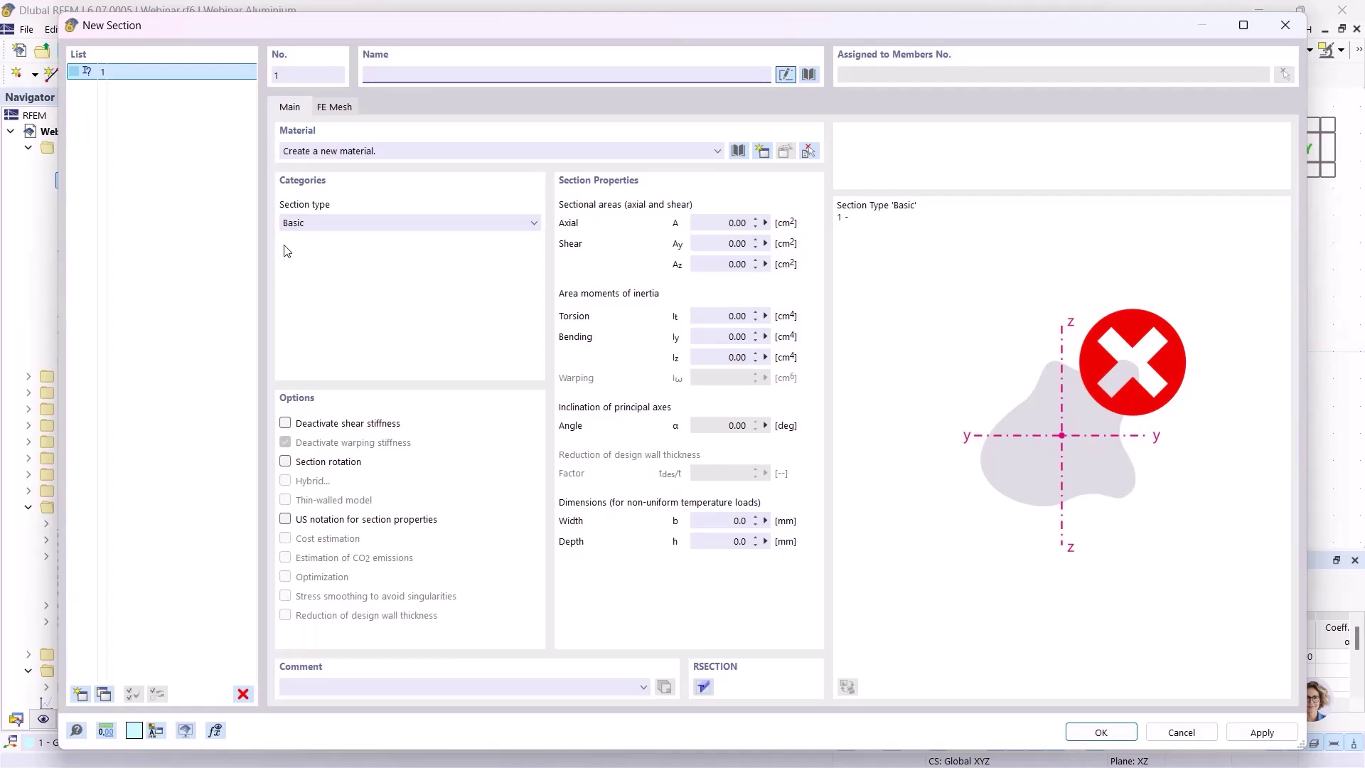
left_click(808, 76)
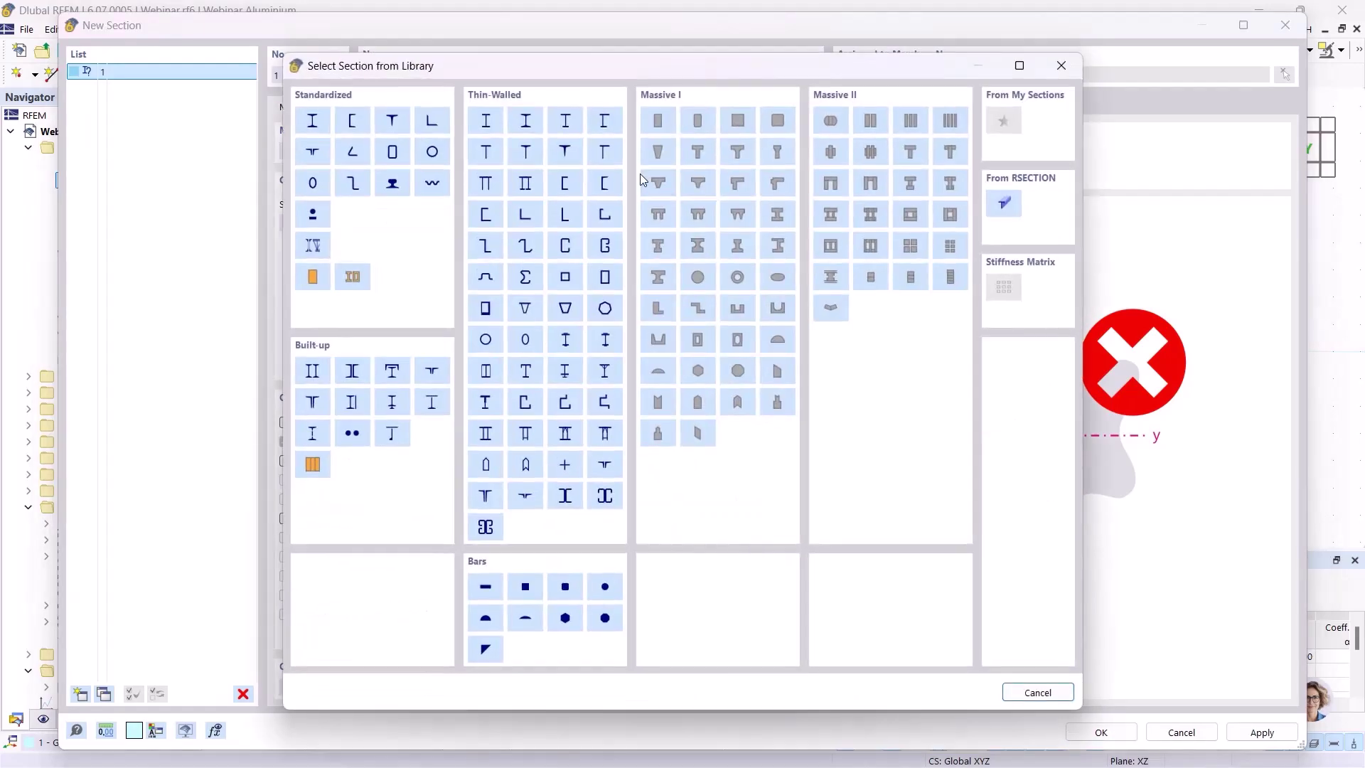
left_click(1004, 202)
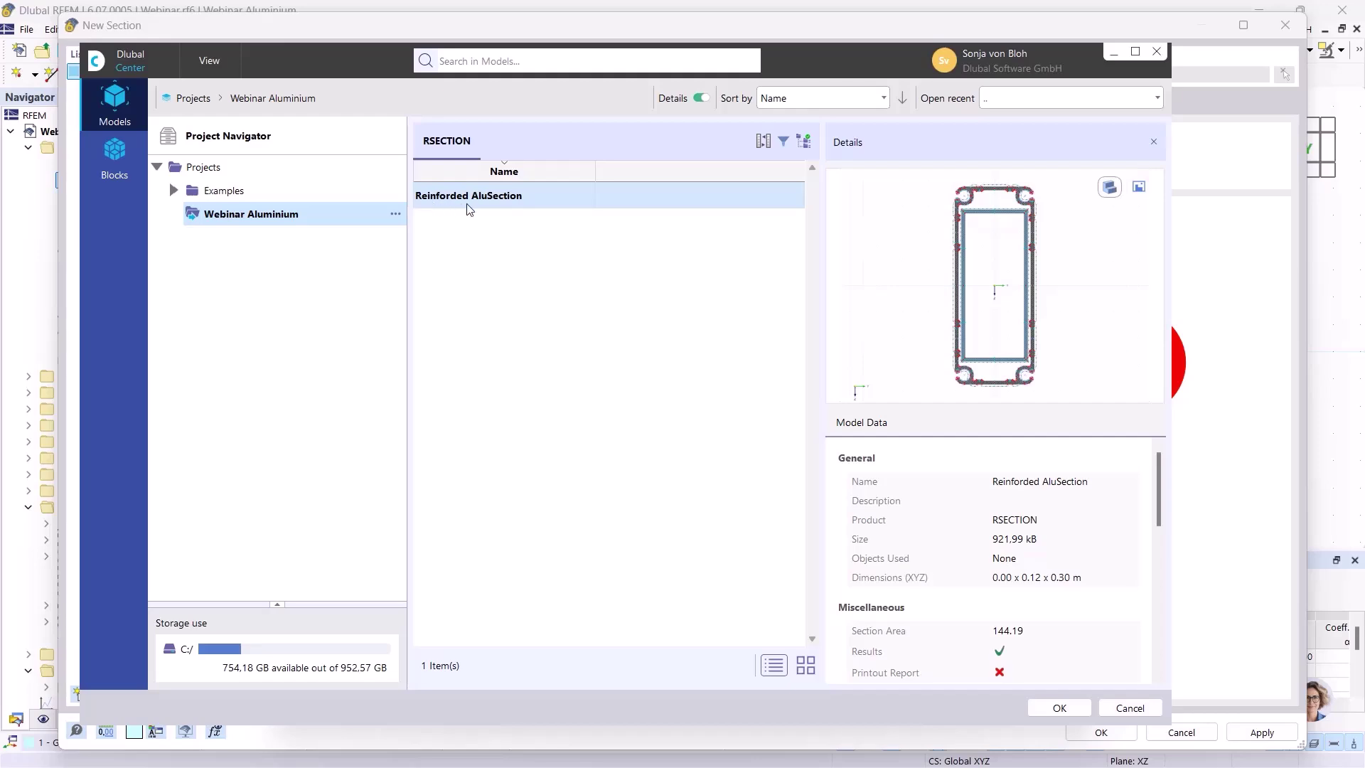
left_click(1059, 707)
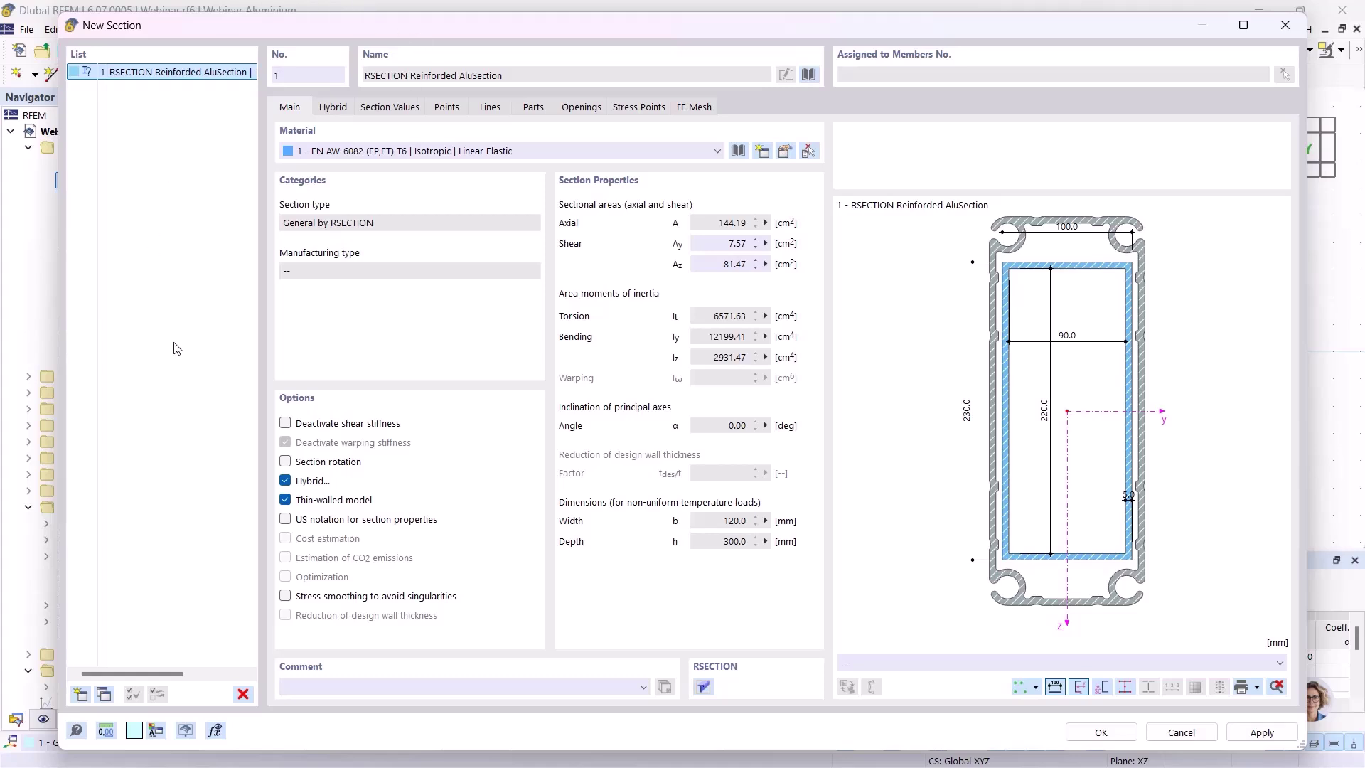
- Duplicate the imported section, open the copy in RSECTION and delete its inner S235 steel box
left_click(104, 693)
left_click(703, 687)
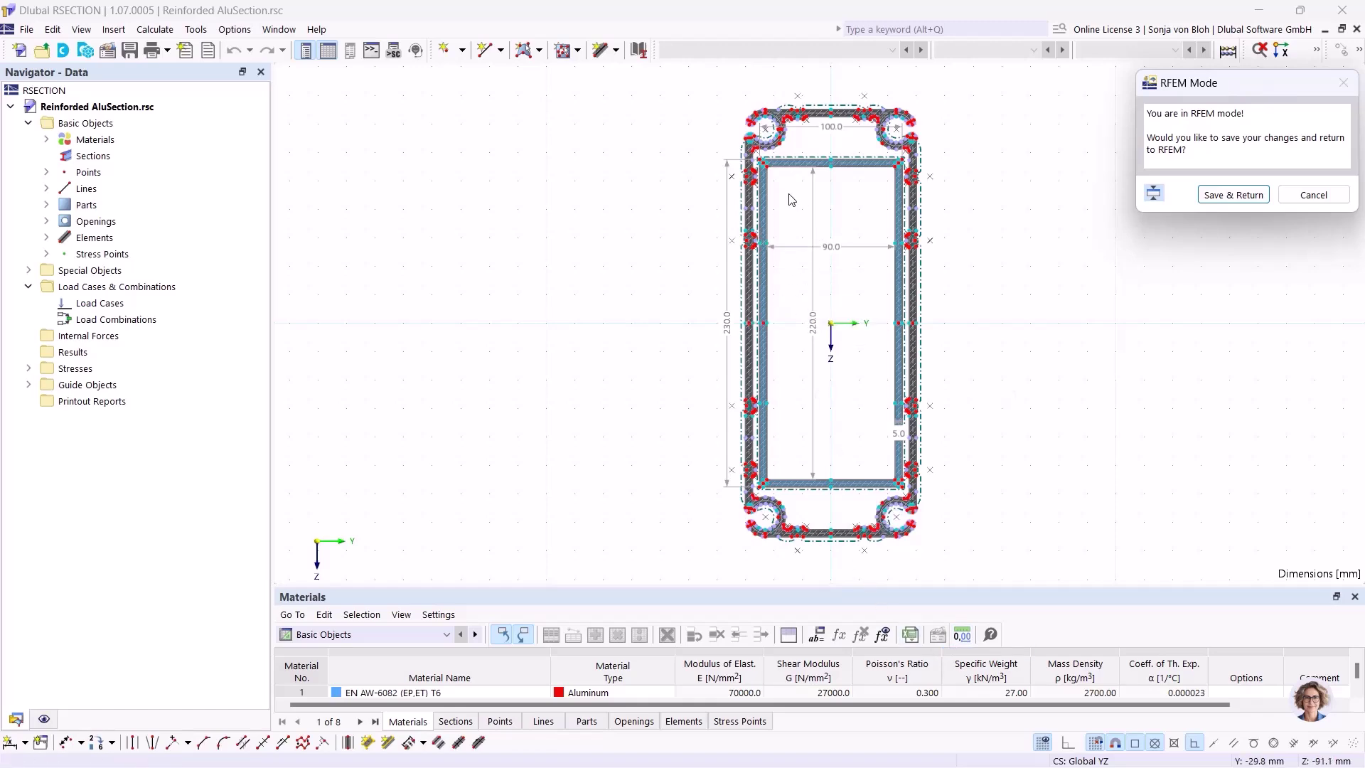
scroll(859, 249, "up", 1)
middle_click_drag(859, 248, 735, 236)
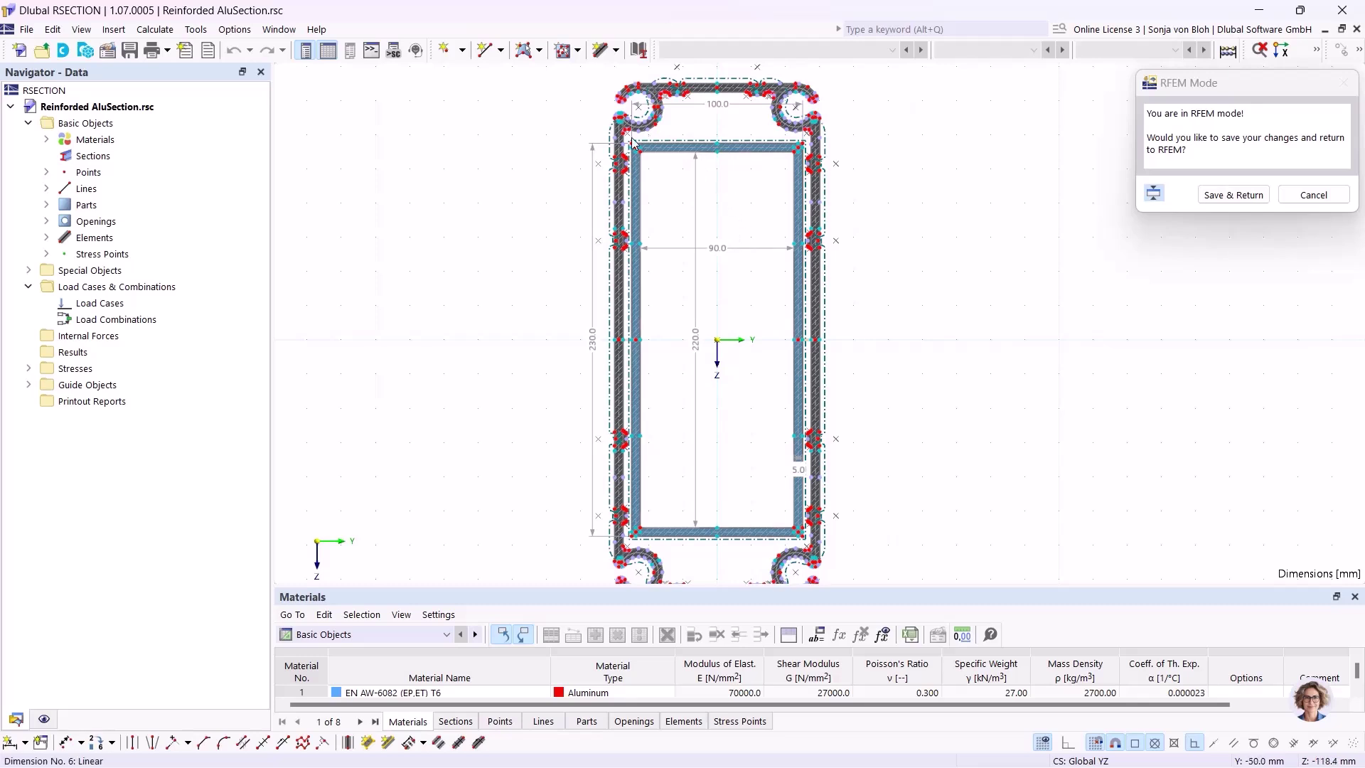
left_click_drag(626, 139, 808, 550)
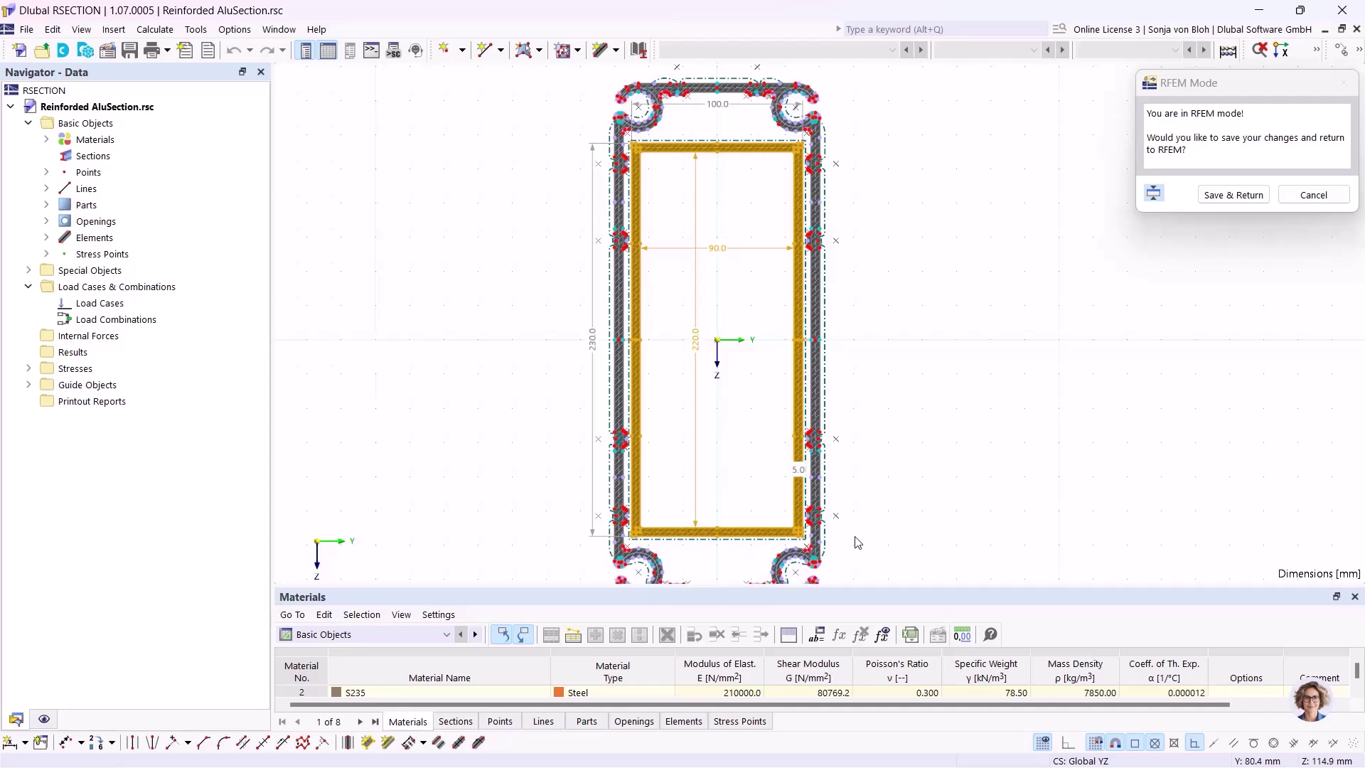
key("Delete")
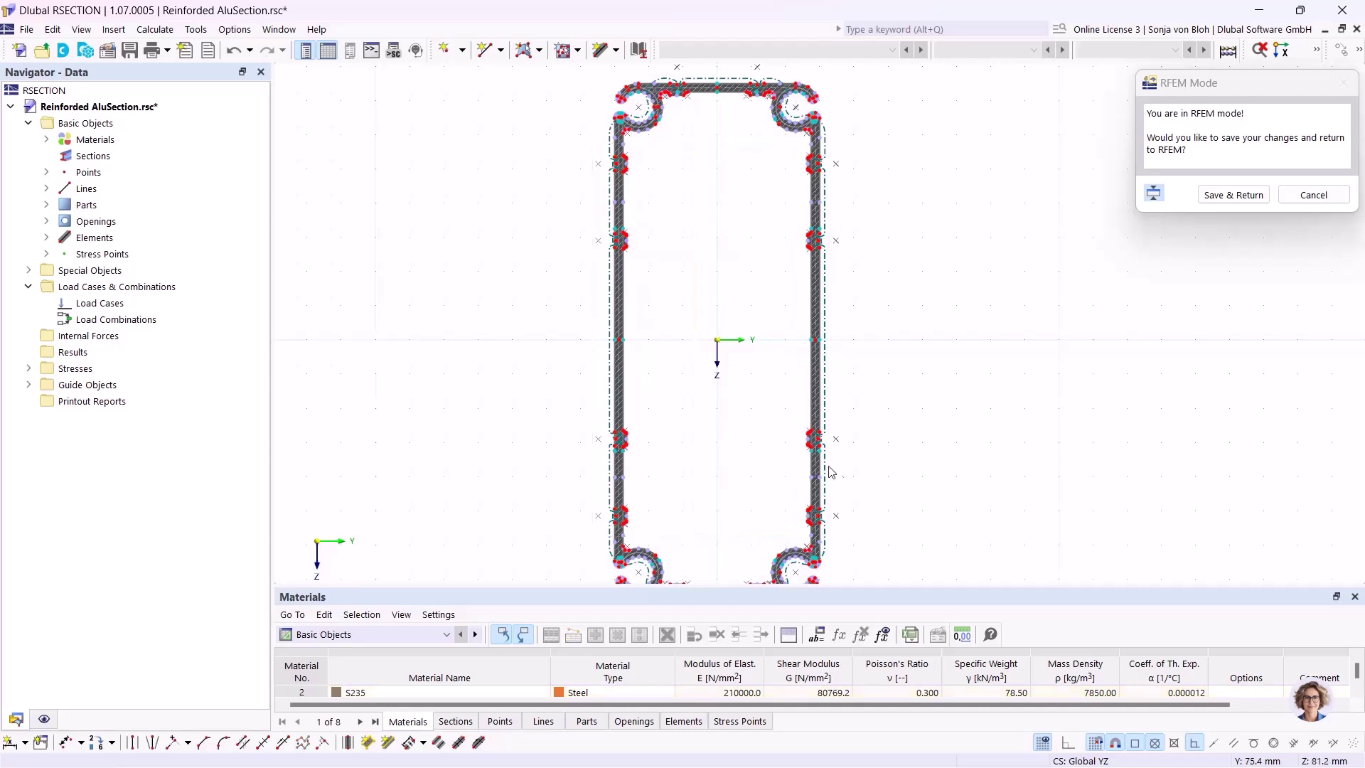
- Recalculate the section properties for the aluminum profile without reinforcement
left_click(165, 33)
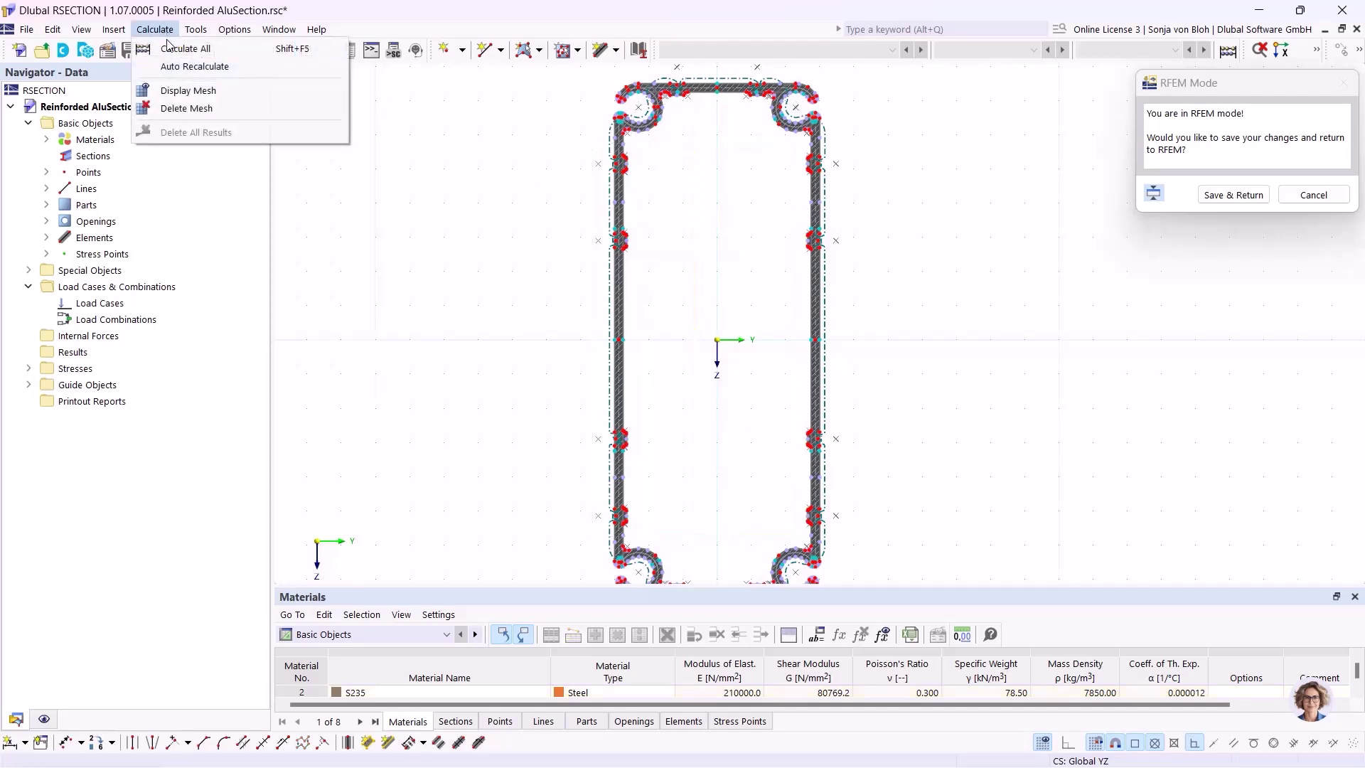
left_click(174, 48)
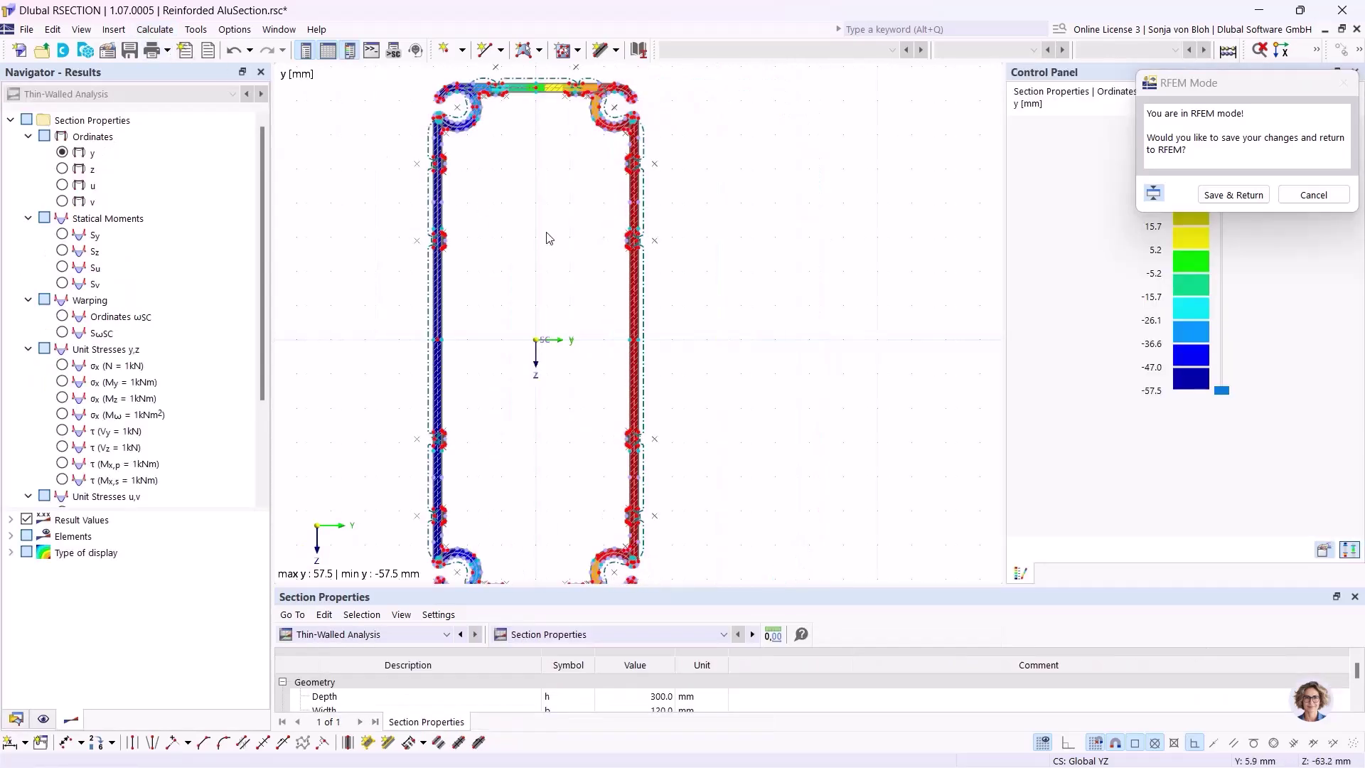
scroll(549, 237, "down", 1)
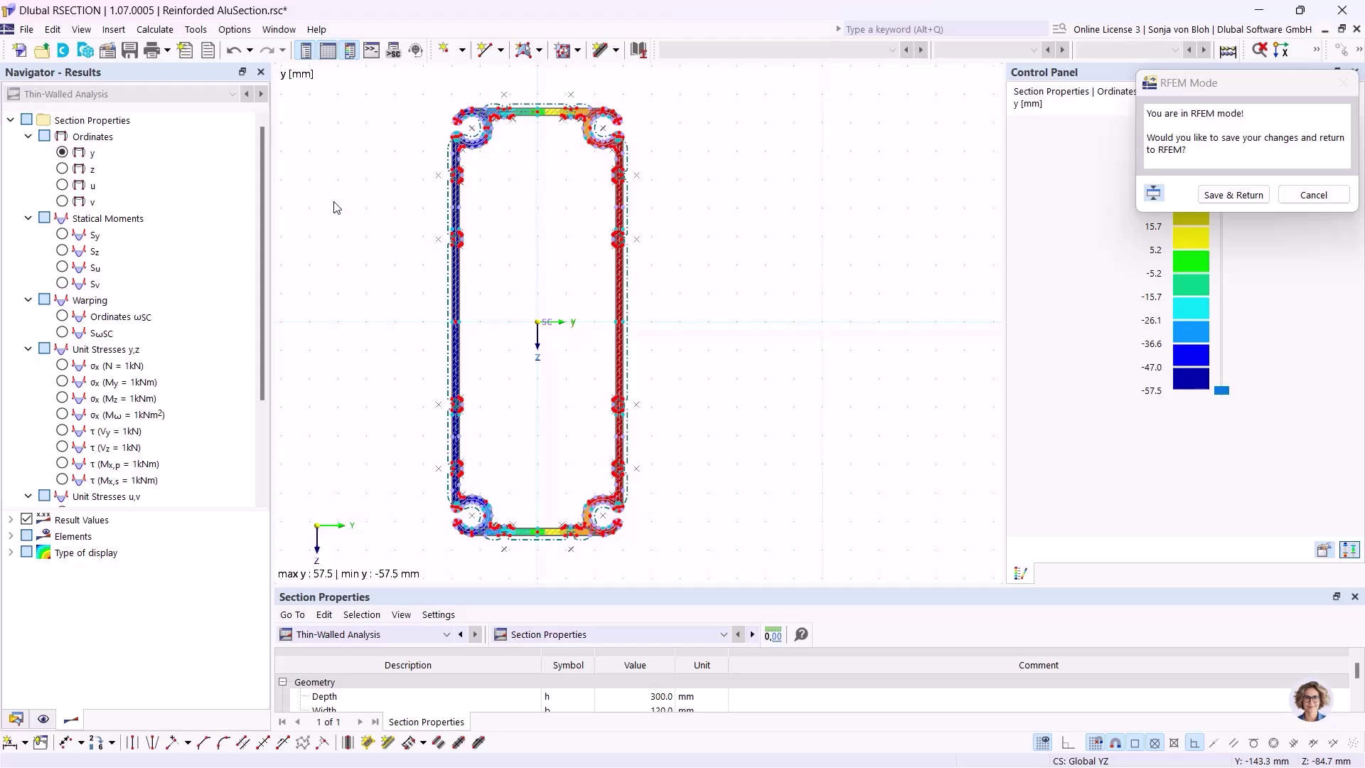
- Save the unreinforced profile with its results under the name AluSection.rsc in the Webinar Aluminium folder
left_click(35, 31)
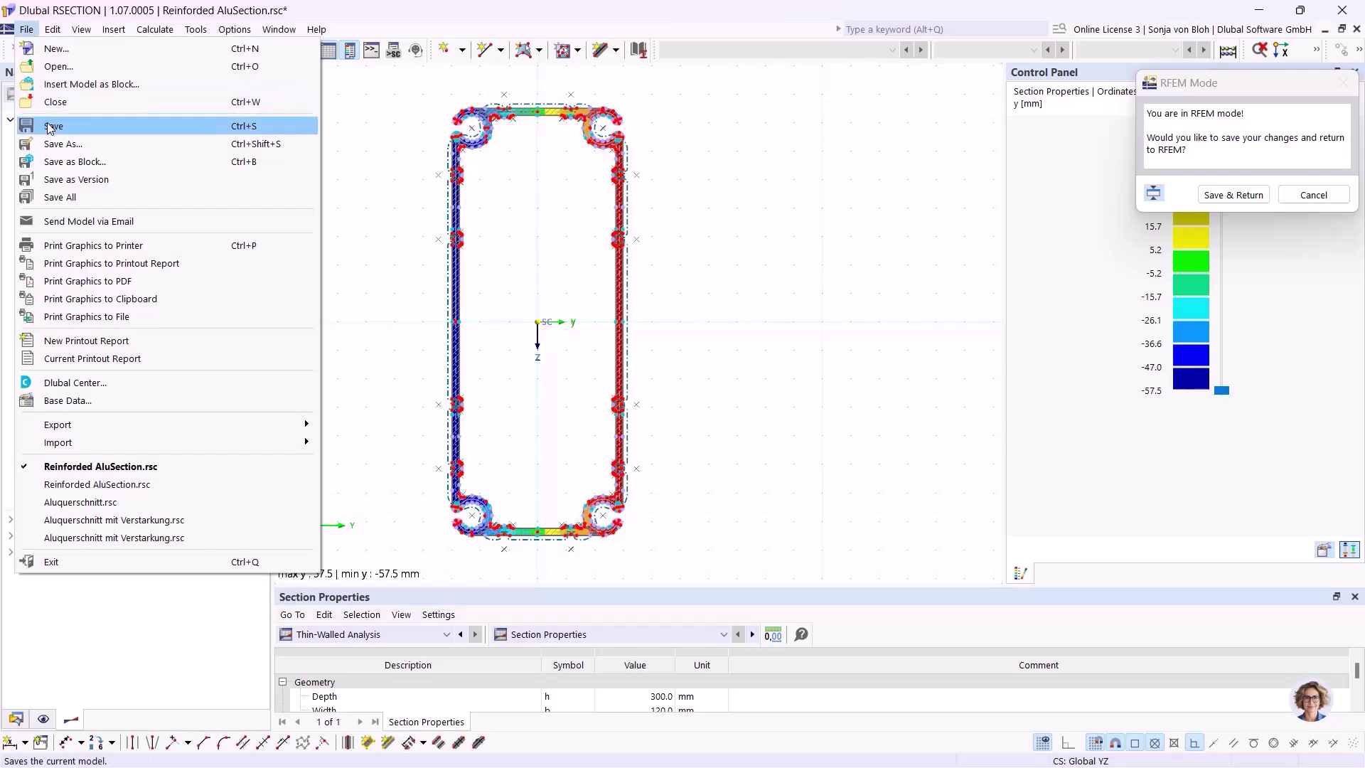
left_click(62, 144)
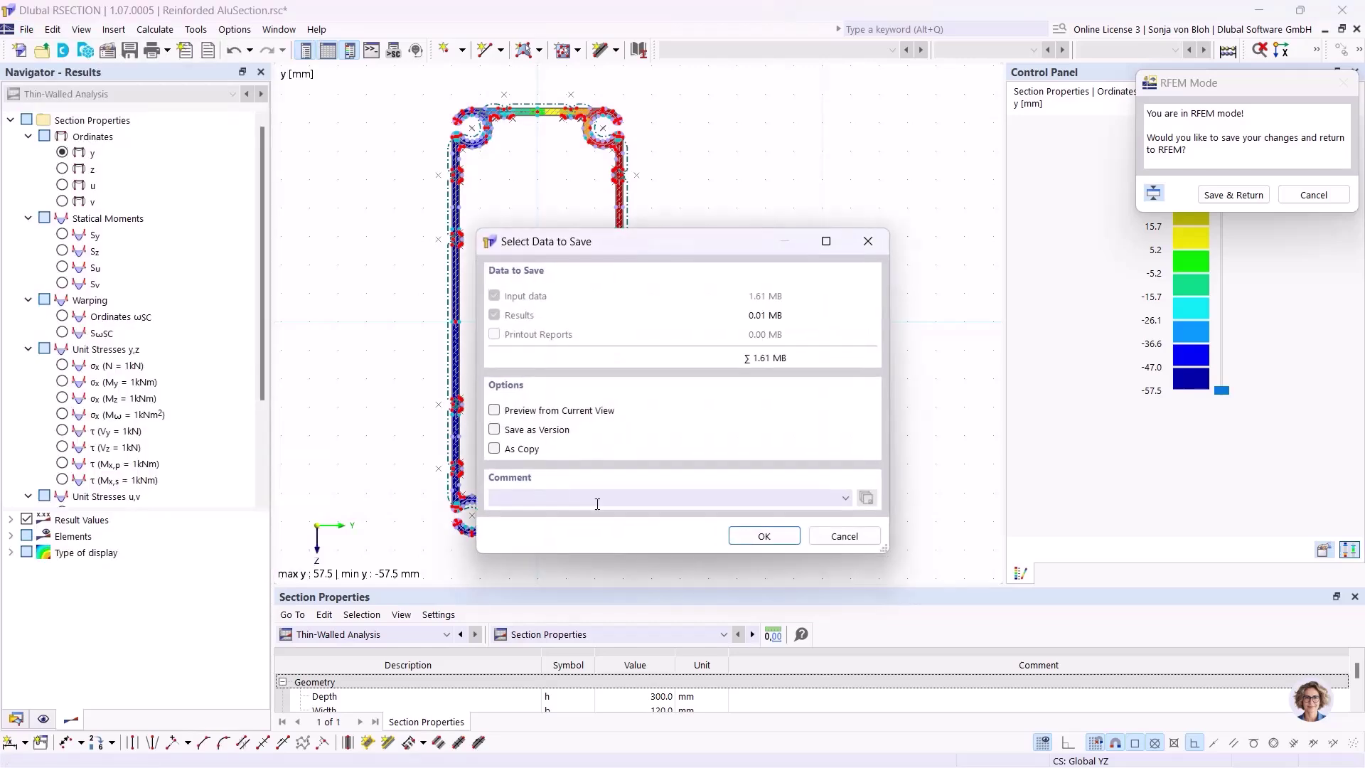
left_click(761, 537)
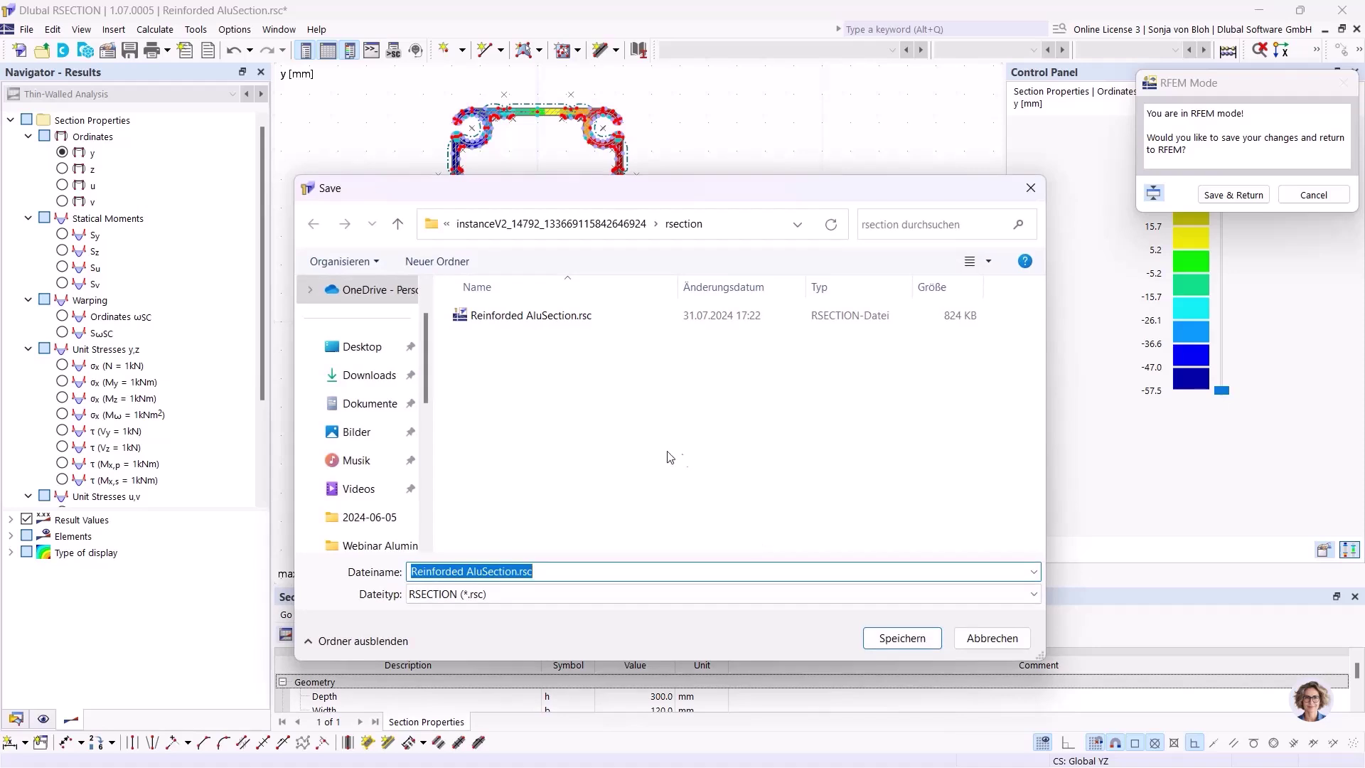
left_click(476, 575)
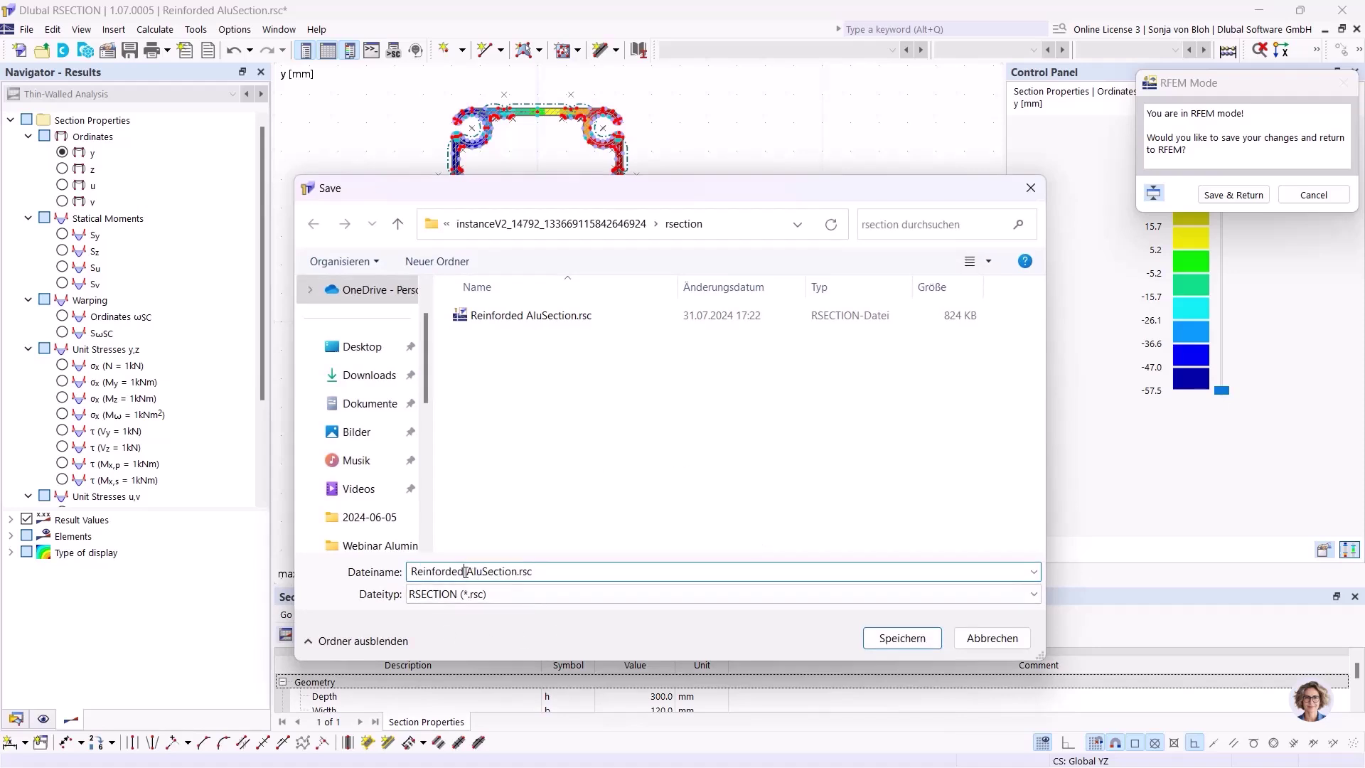
double_click(455, 572)
key("BackSpace")
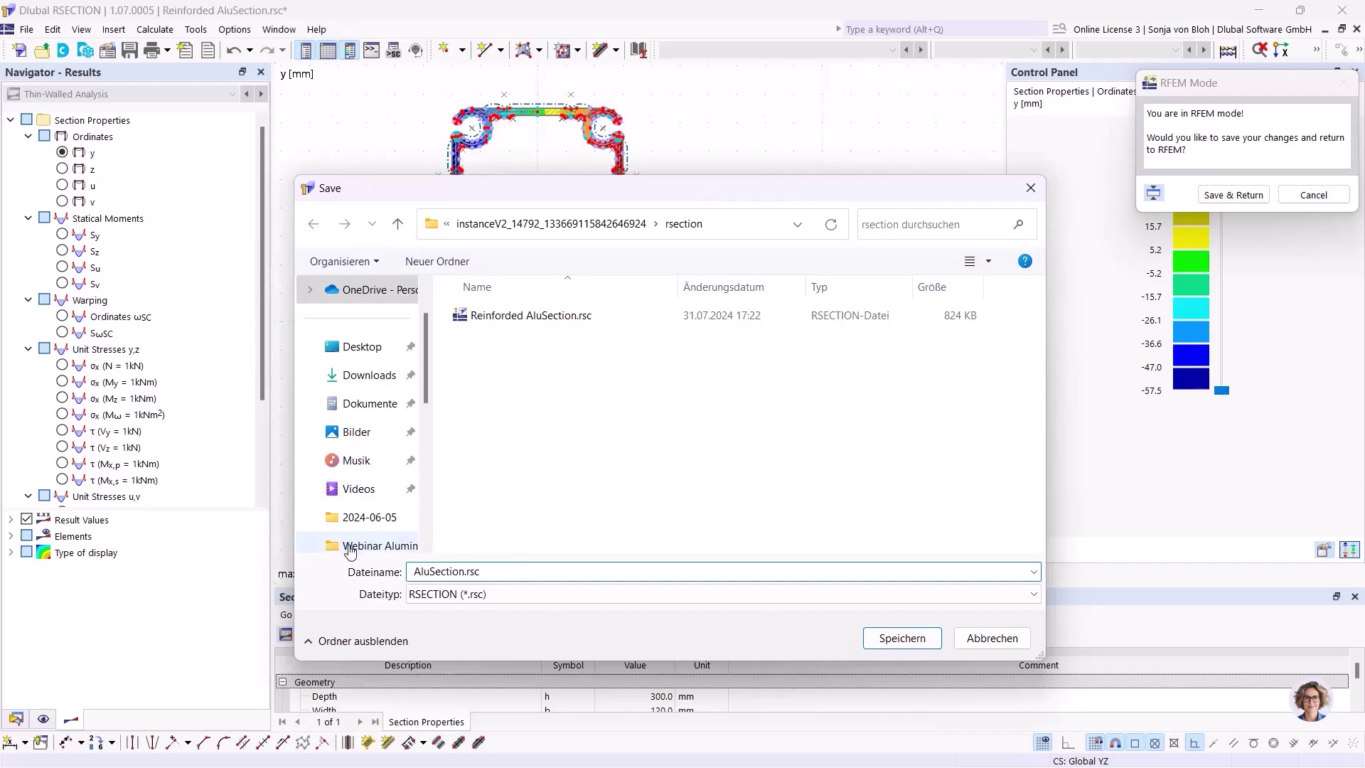
left_click(350, 548)
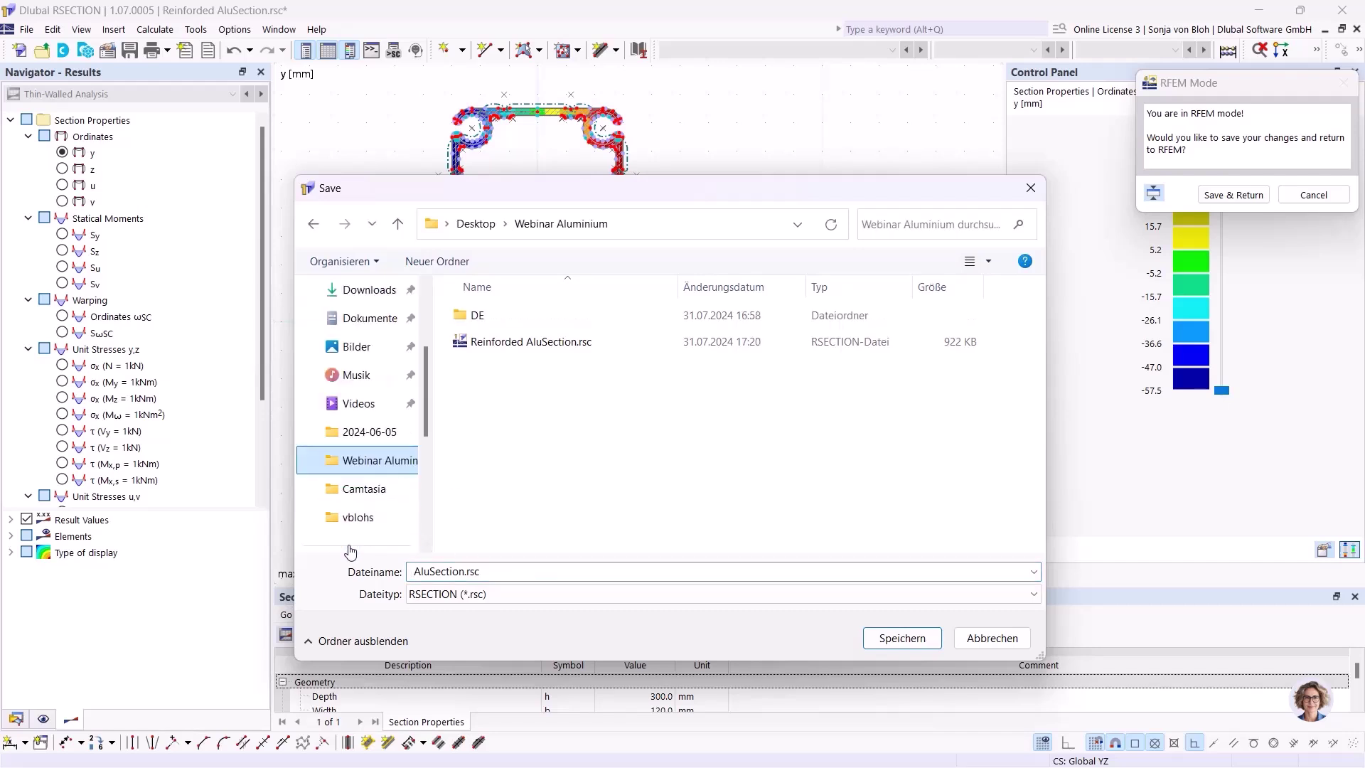
left_click(419, 571)
left_click(419, 571)
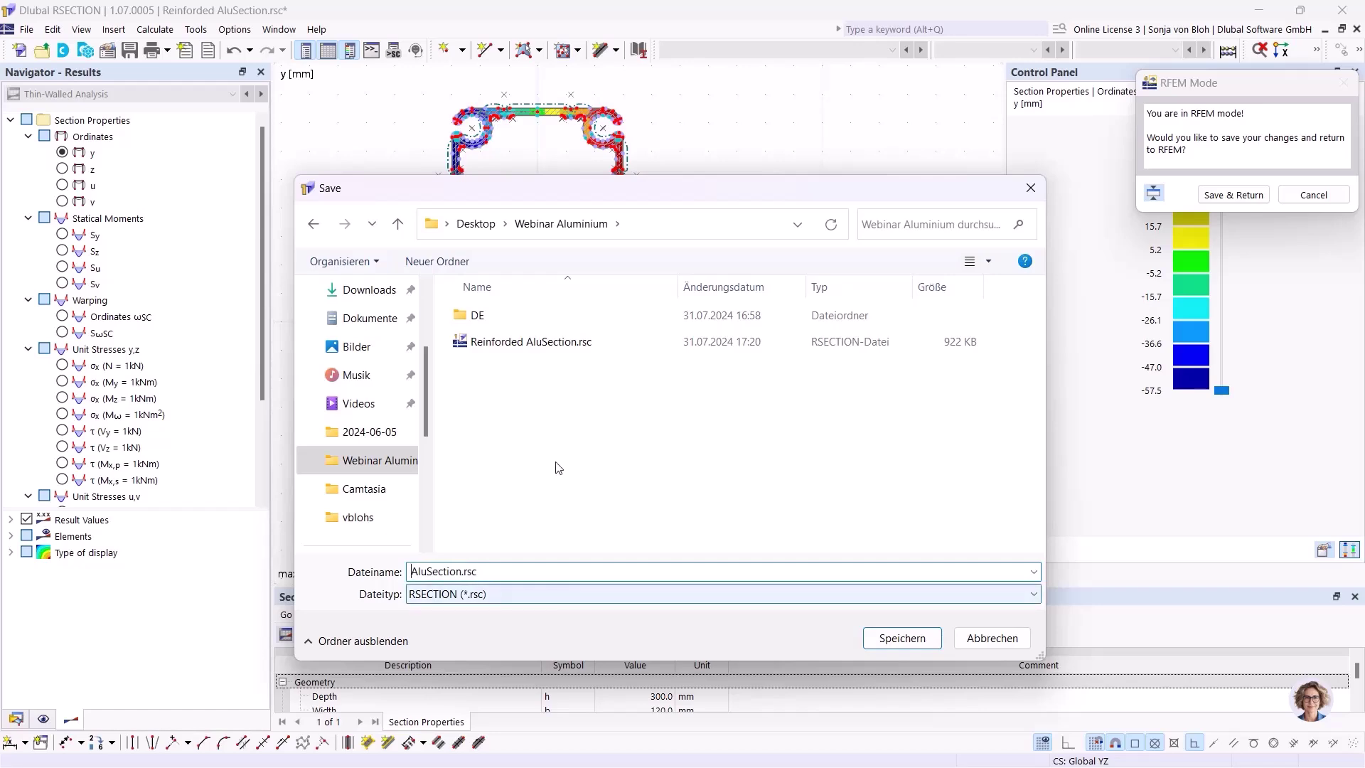
left_click(917, 642)
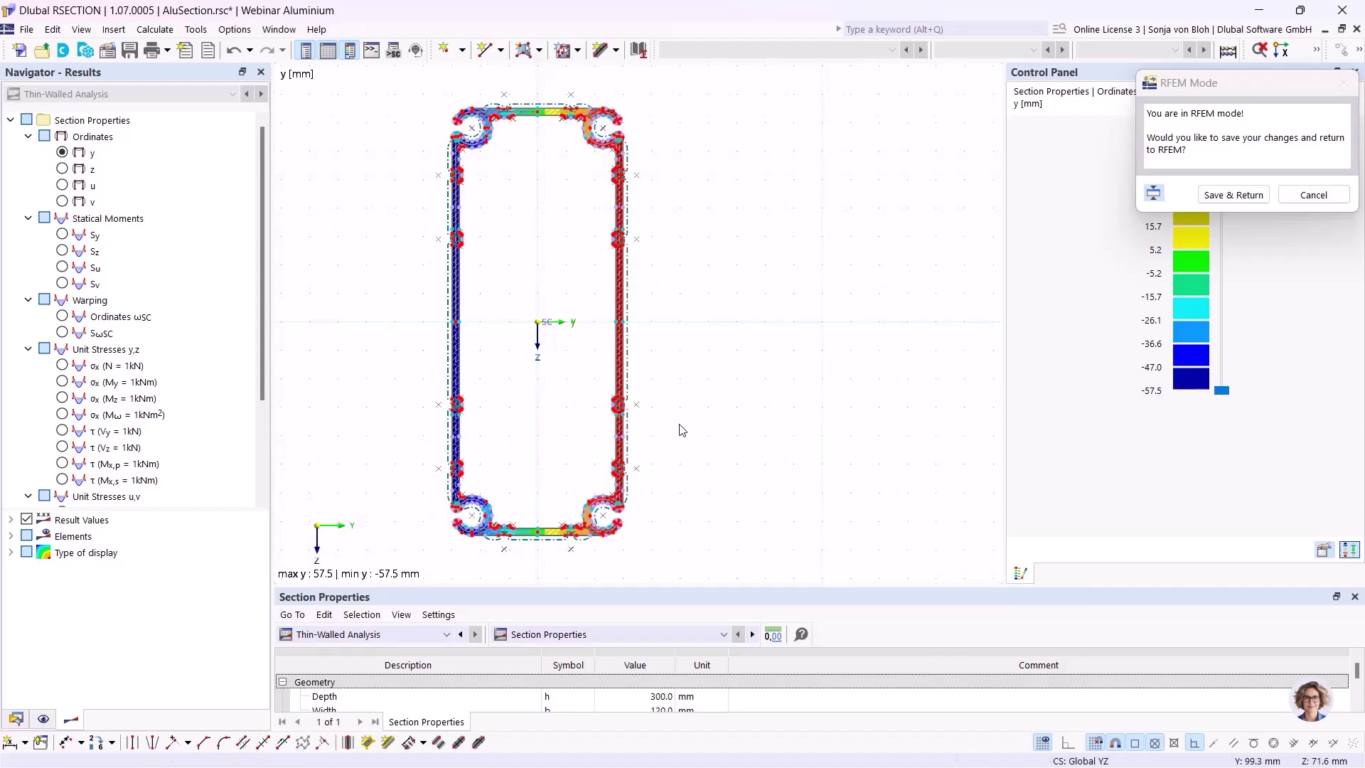
- Return the saved AluSection profile to RFEM, compare it with the Reinforded AluSection section, and accept both sections
left_click(1244, 200)
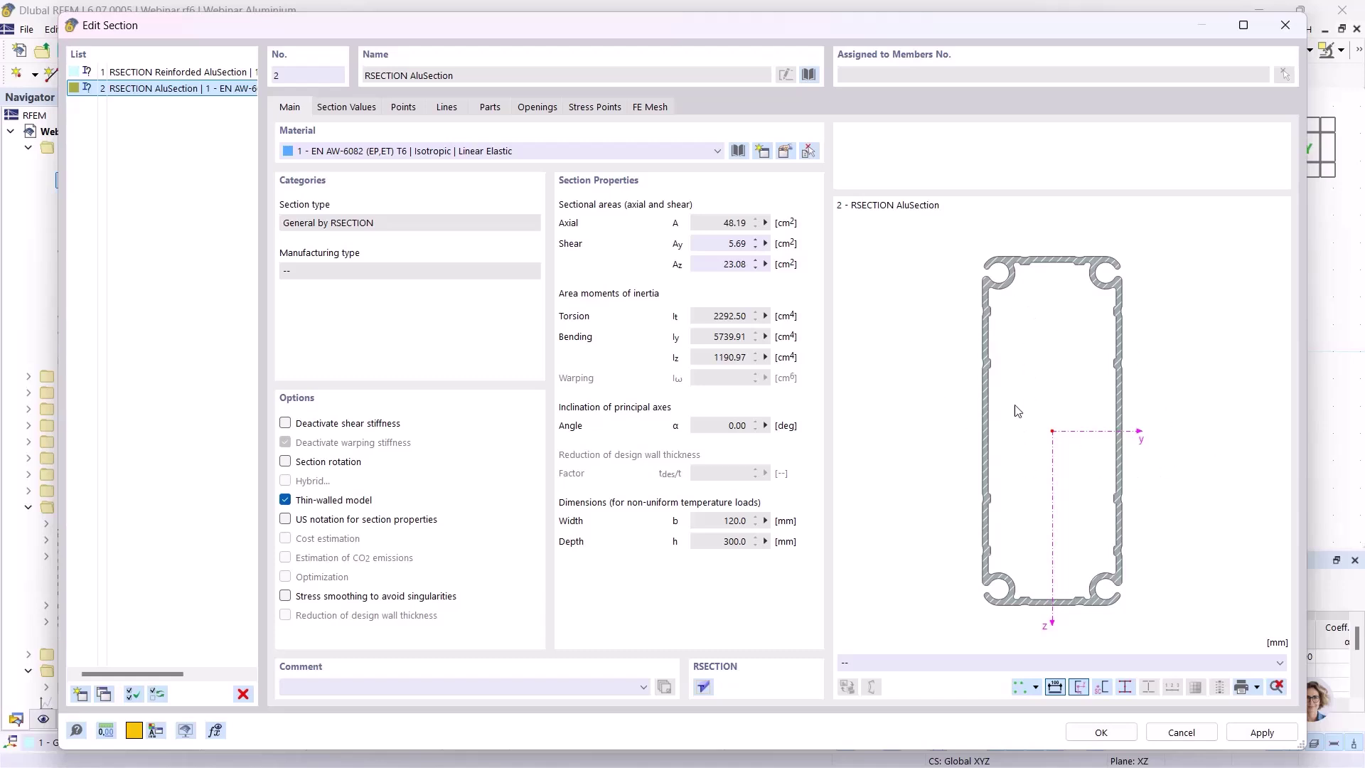
left_click(186, 74)
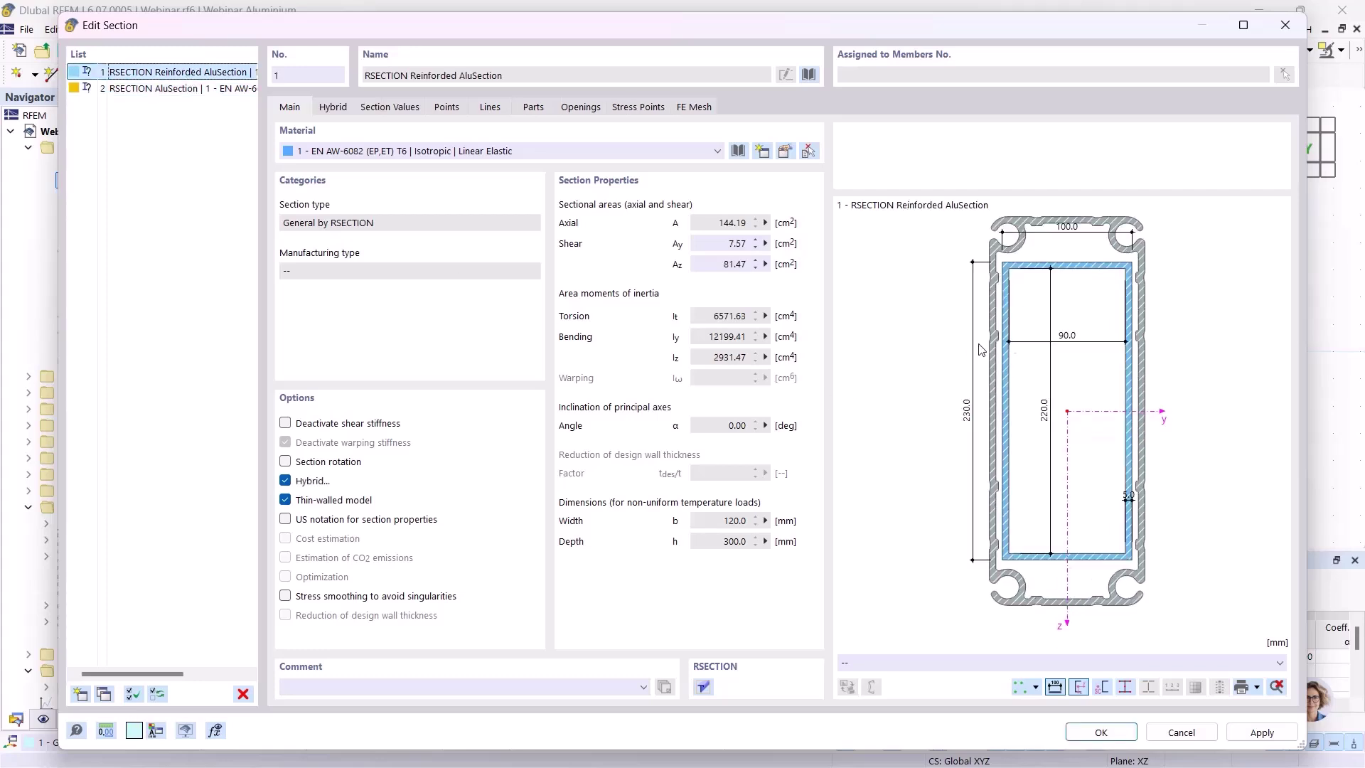
left_click(177, 89)
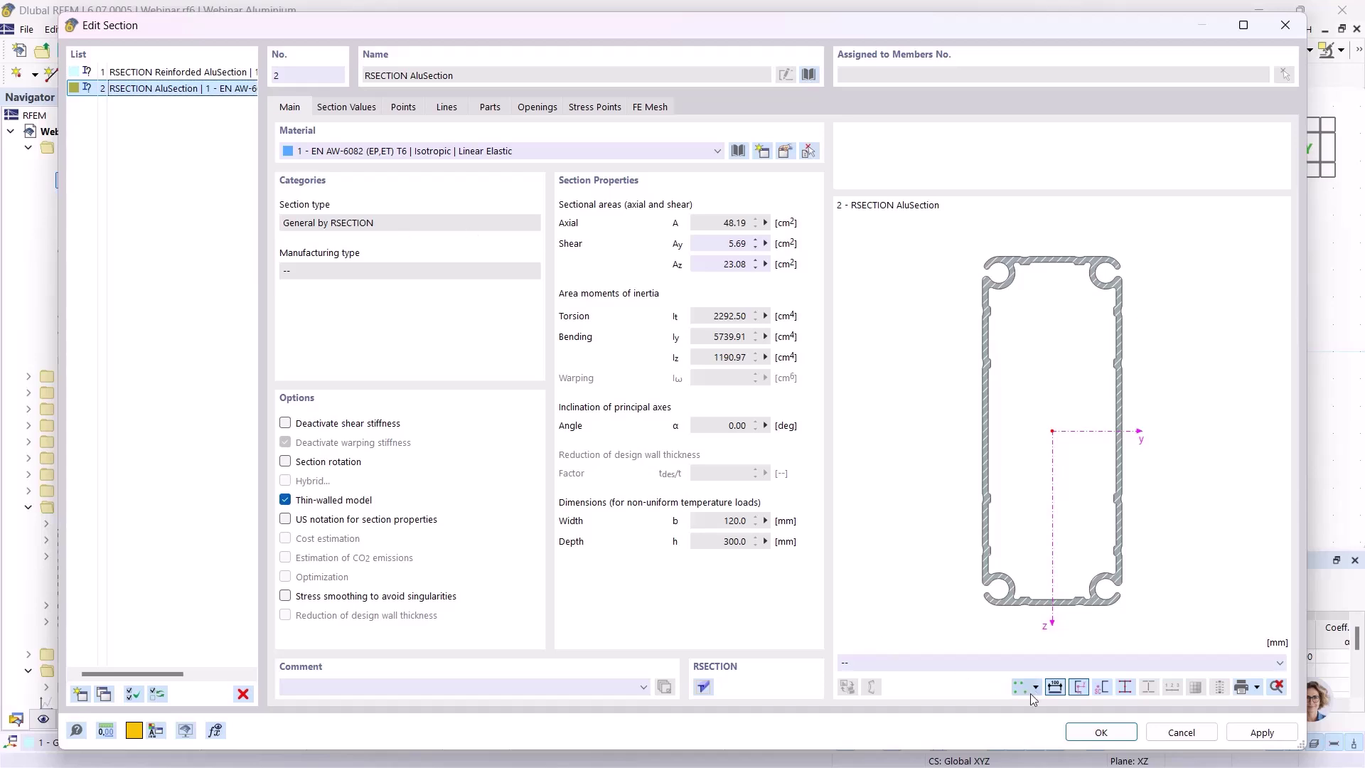
left_click(1095, 732)
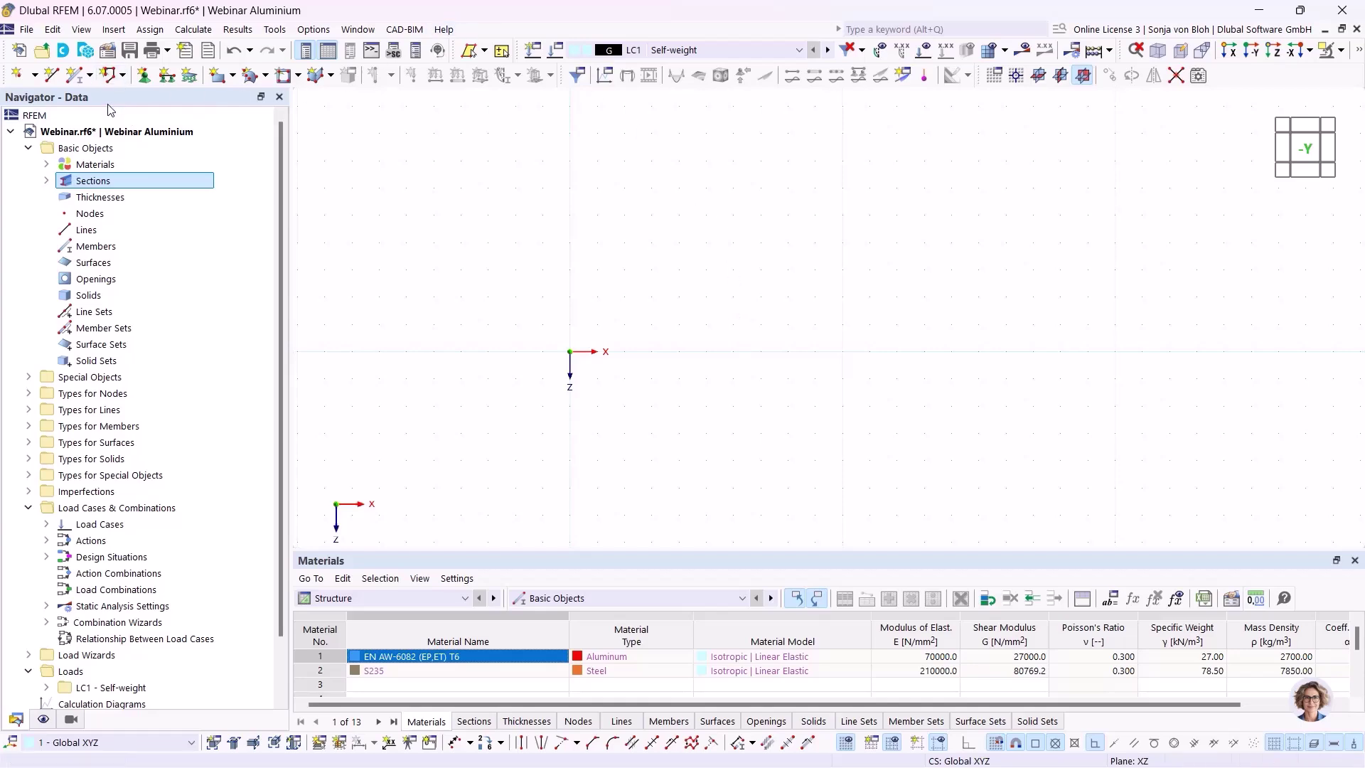
- Draw a 6 m vertical beam member up from the origin and an 8 m horizontal one from its upper end, both with section RSECTION AluSection
left_click(73, 79)
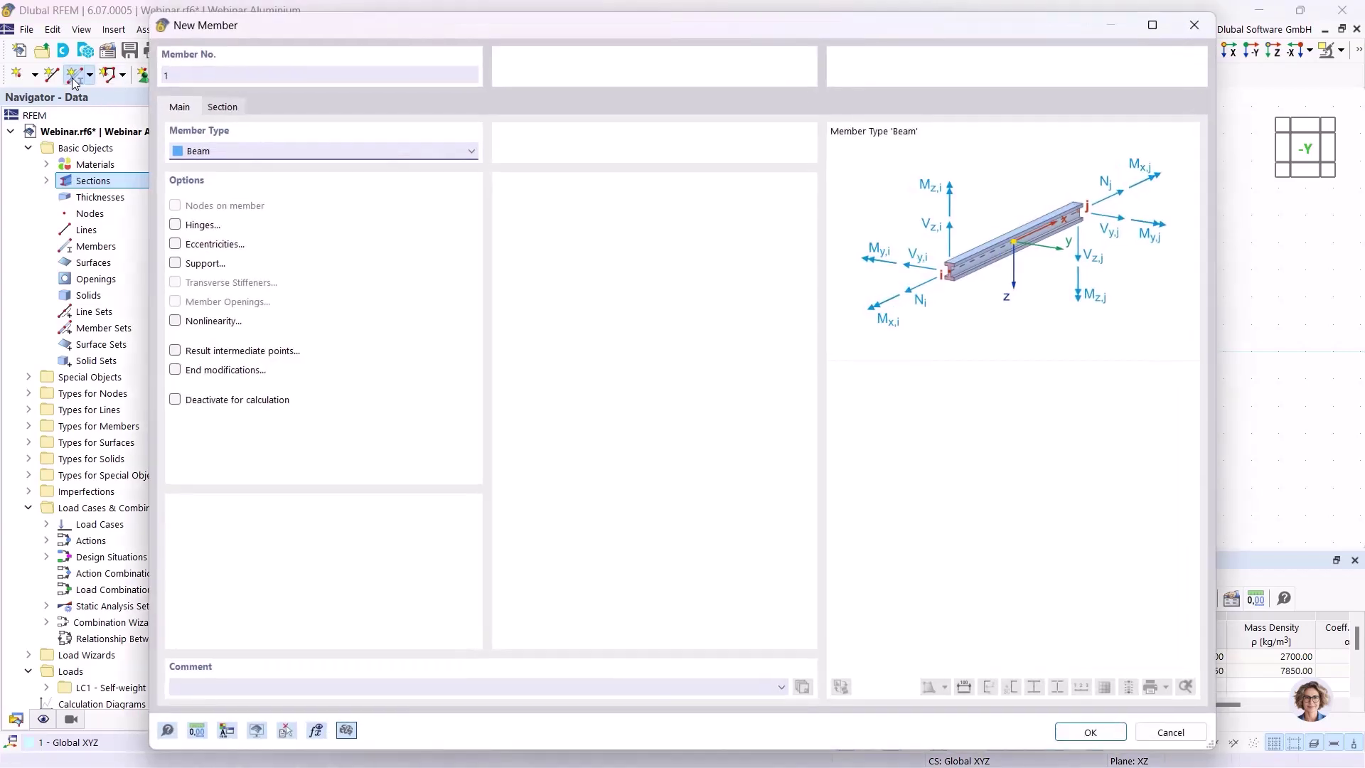
left_click(232, 108)
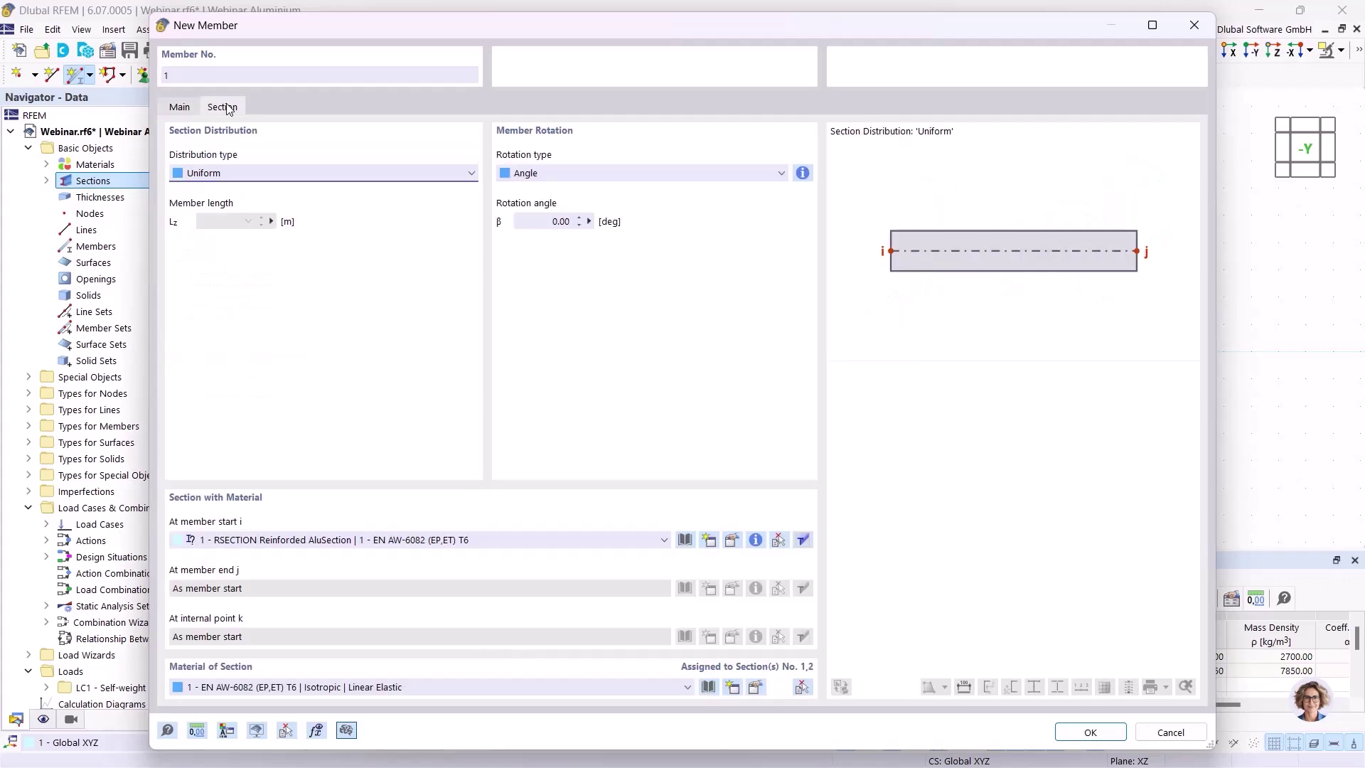
left_click(329, 540)
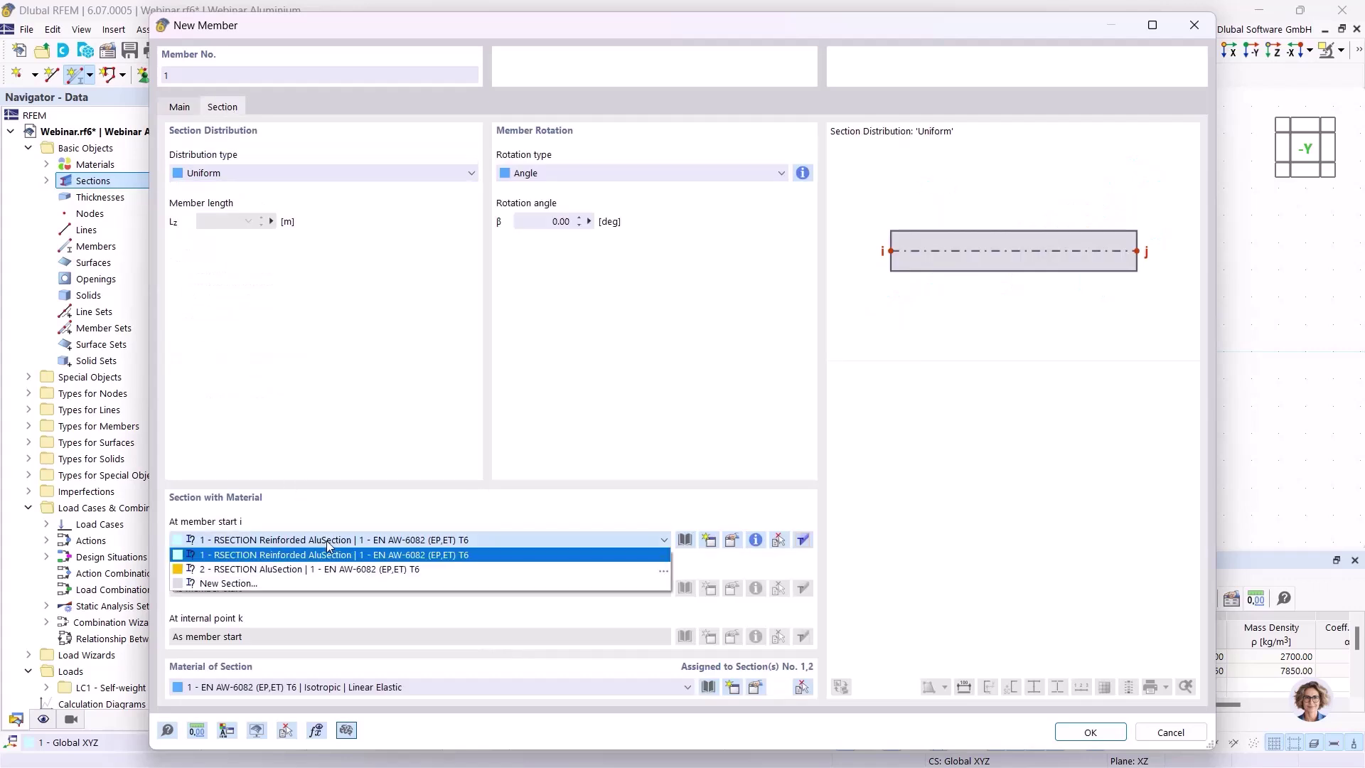
left_click(290, 569)
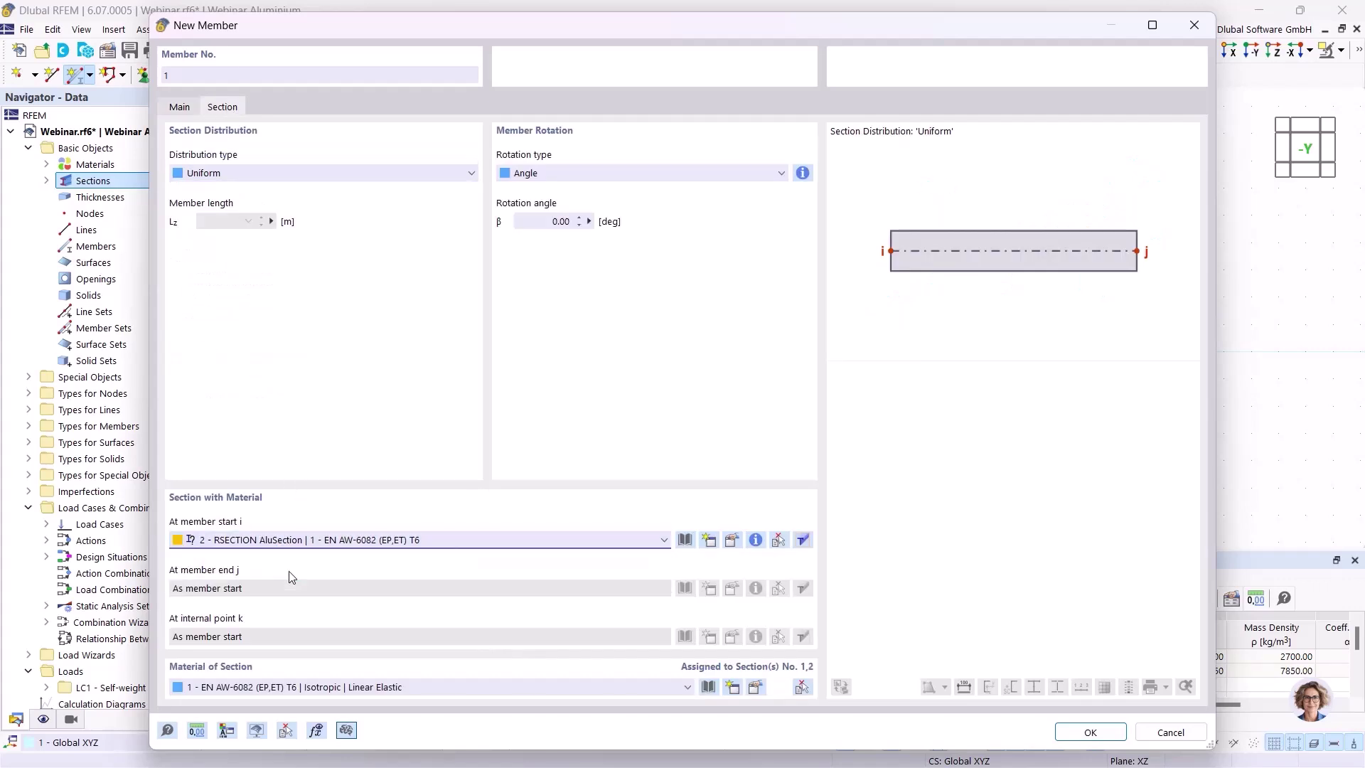
left_click(1090, 732)
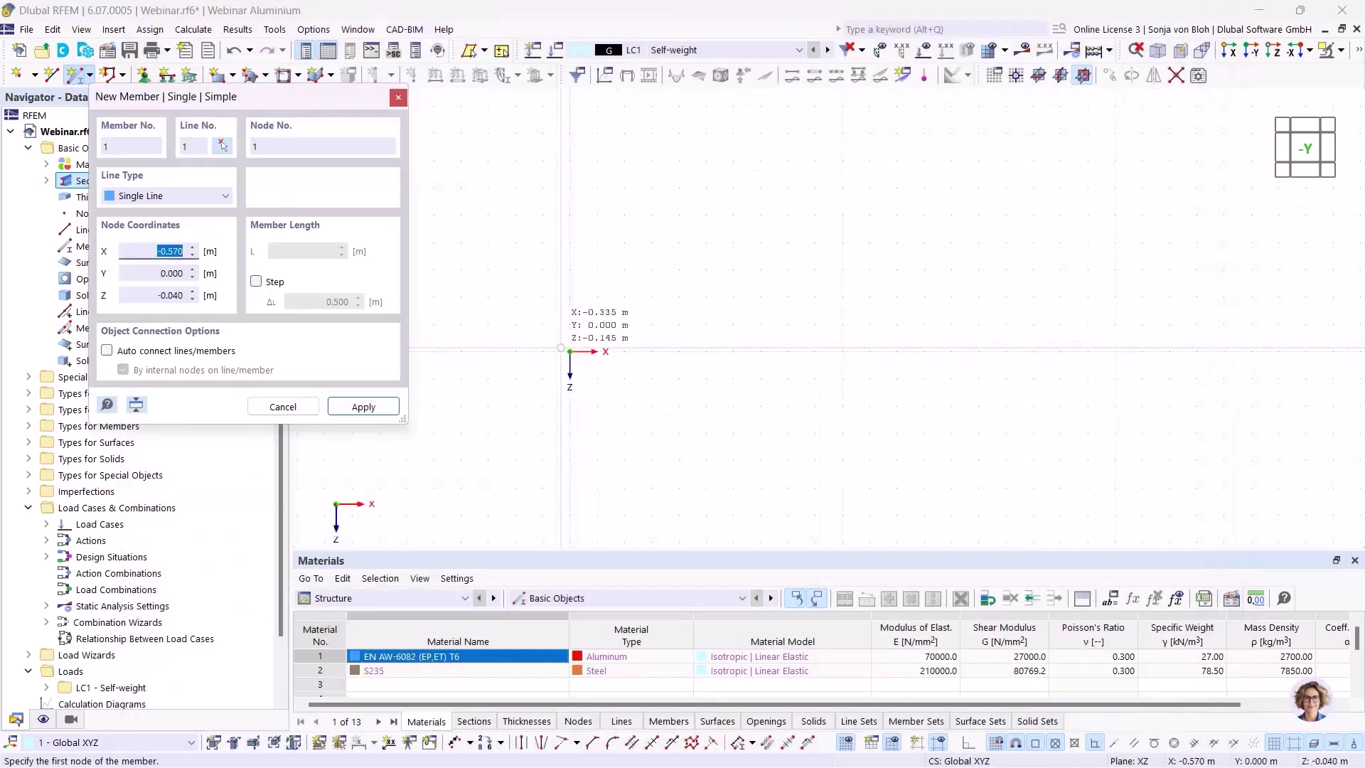
left_click(569, 351)
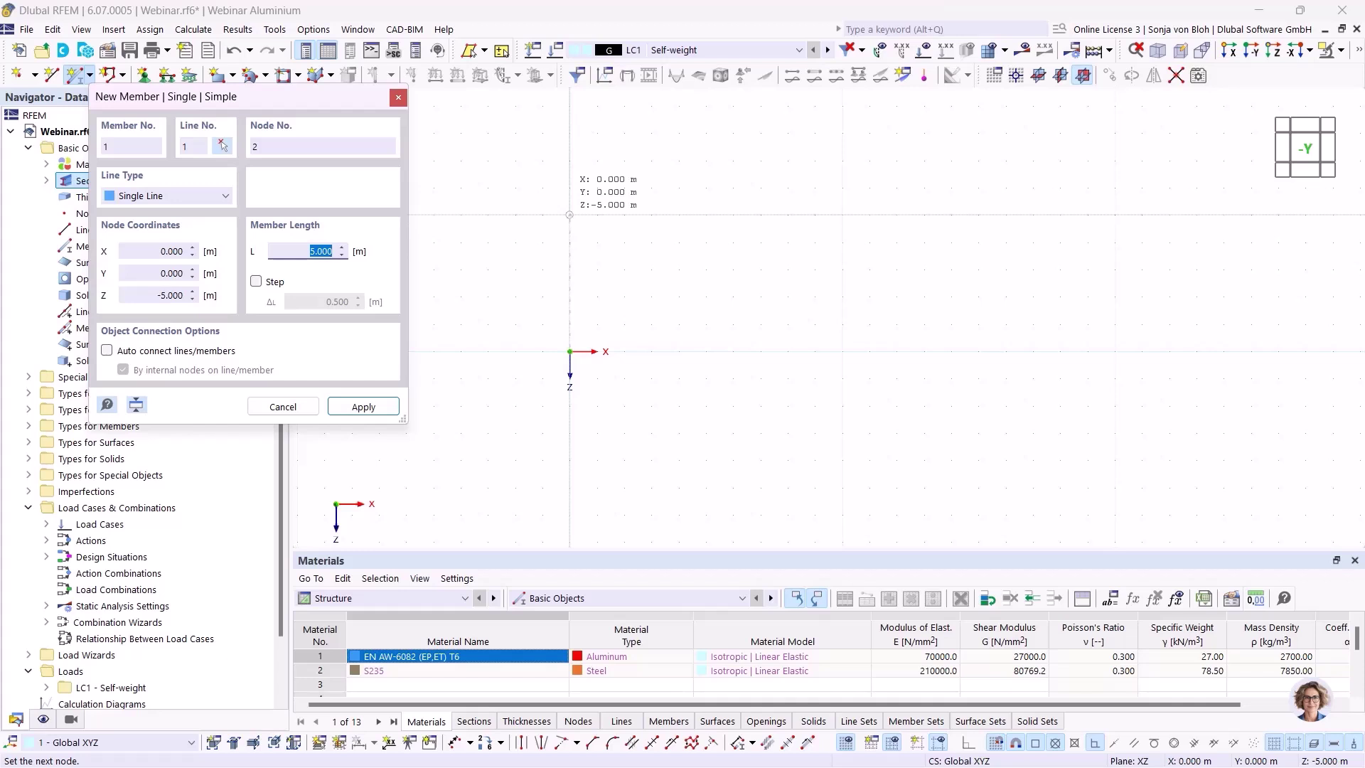
left_click(569, 188)
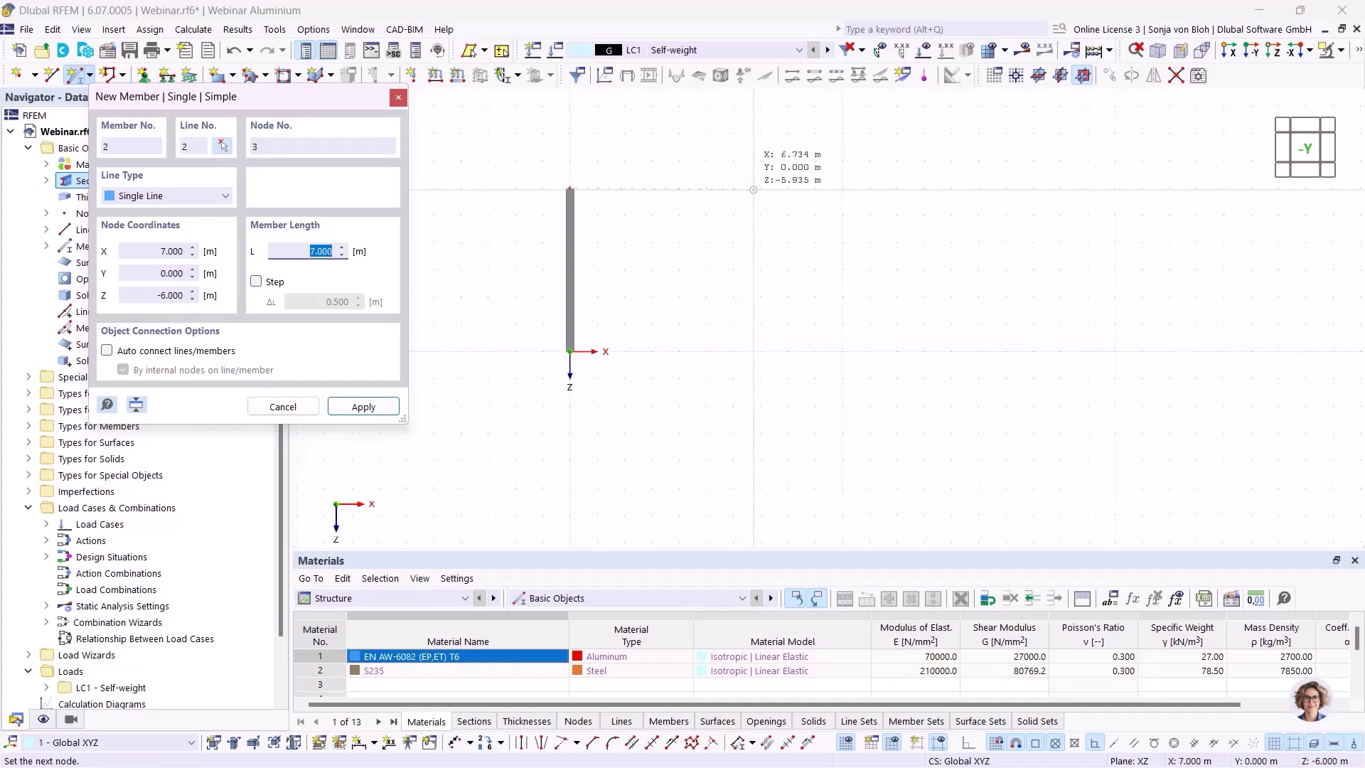
left_click(787, 188)
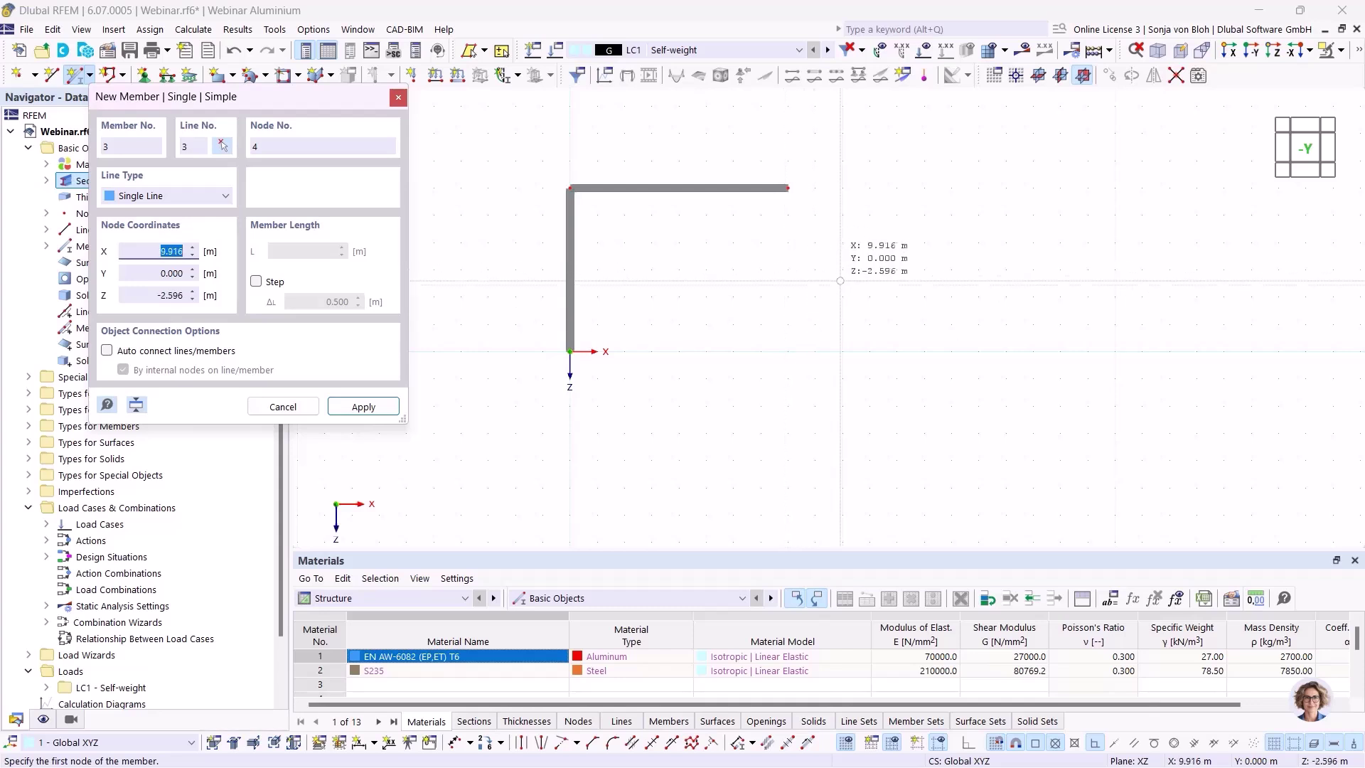
key("Escape")
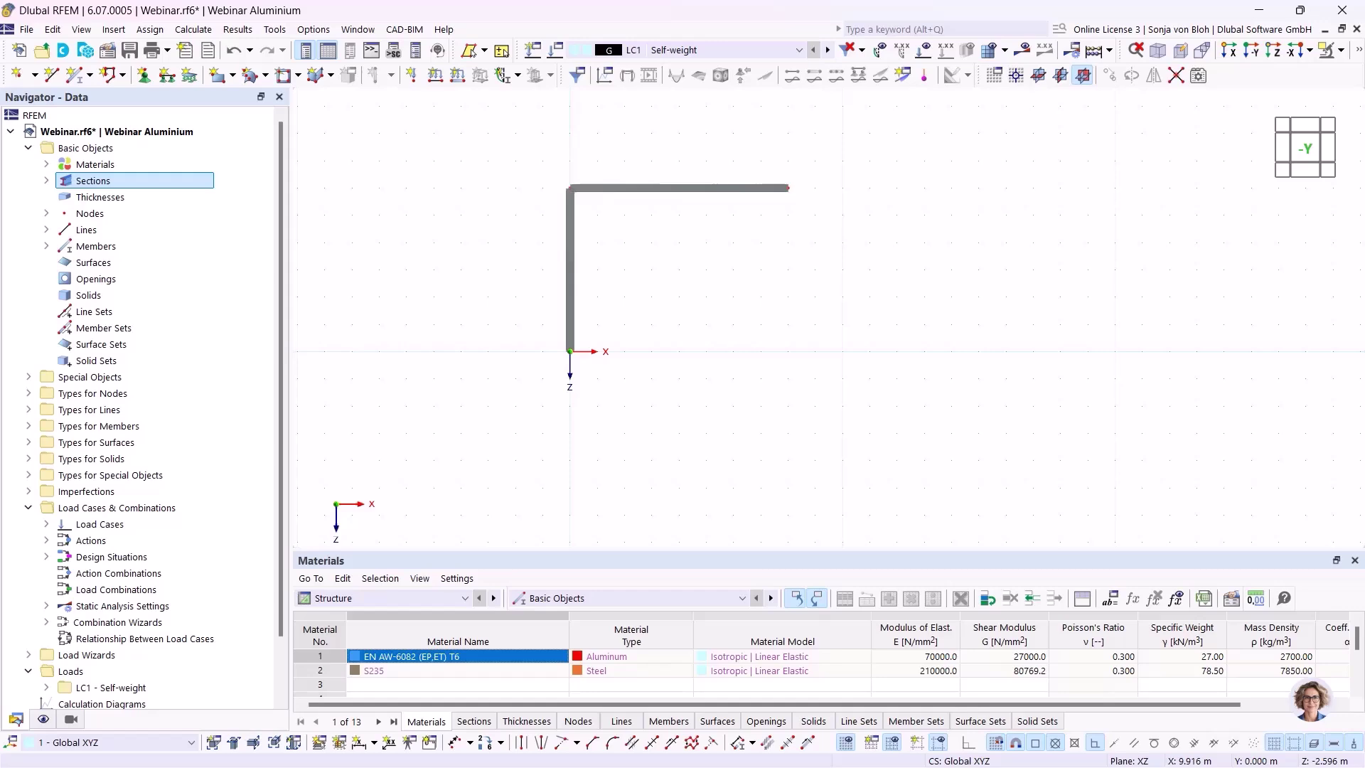
- Chamfer the horizontal member by 18° about the Y axis in direction Z, using the frame corner node as point P
left_click_drag(828, 222, 719, 165)
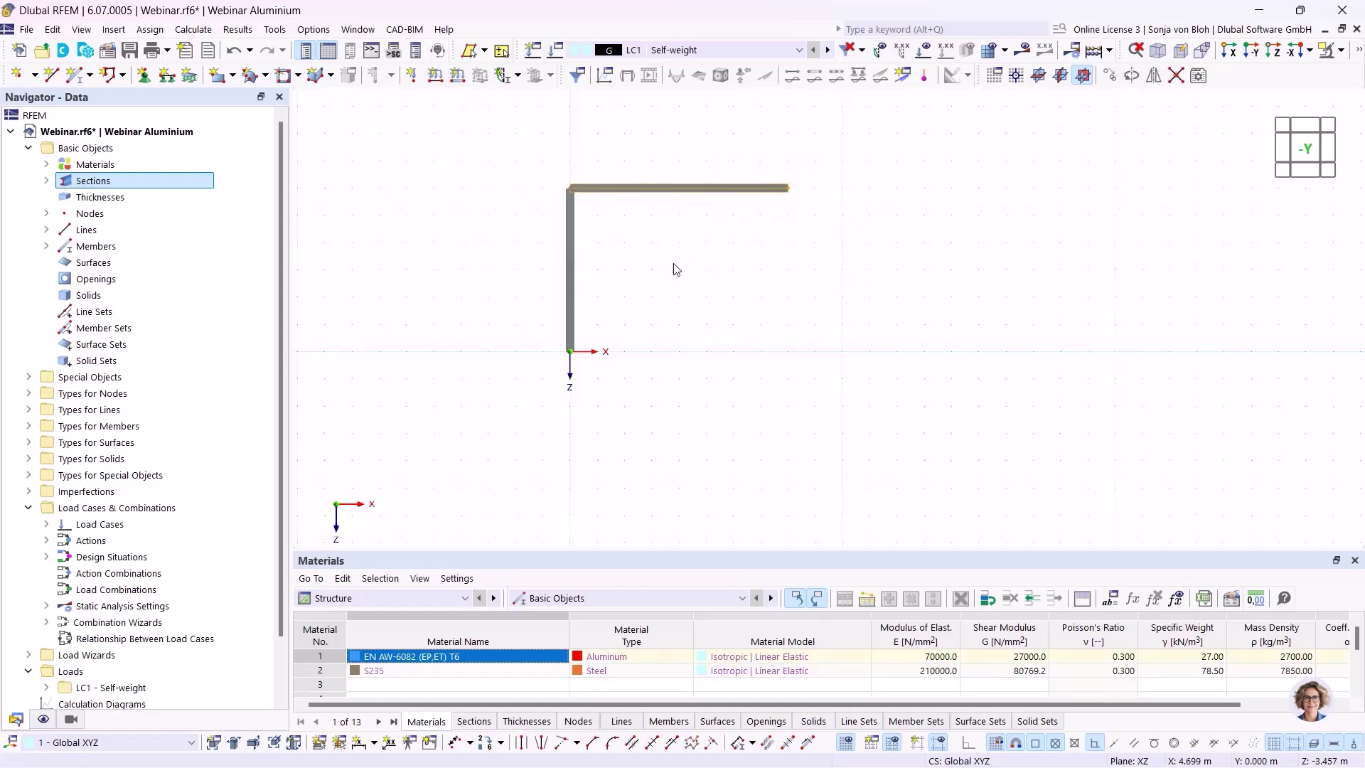
left_click(56, 30)
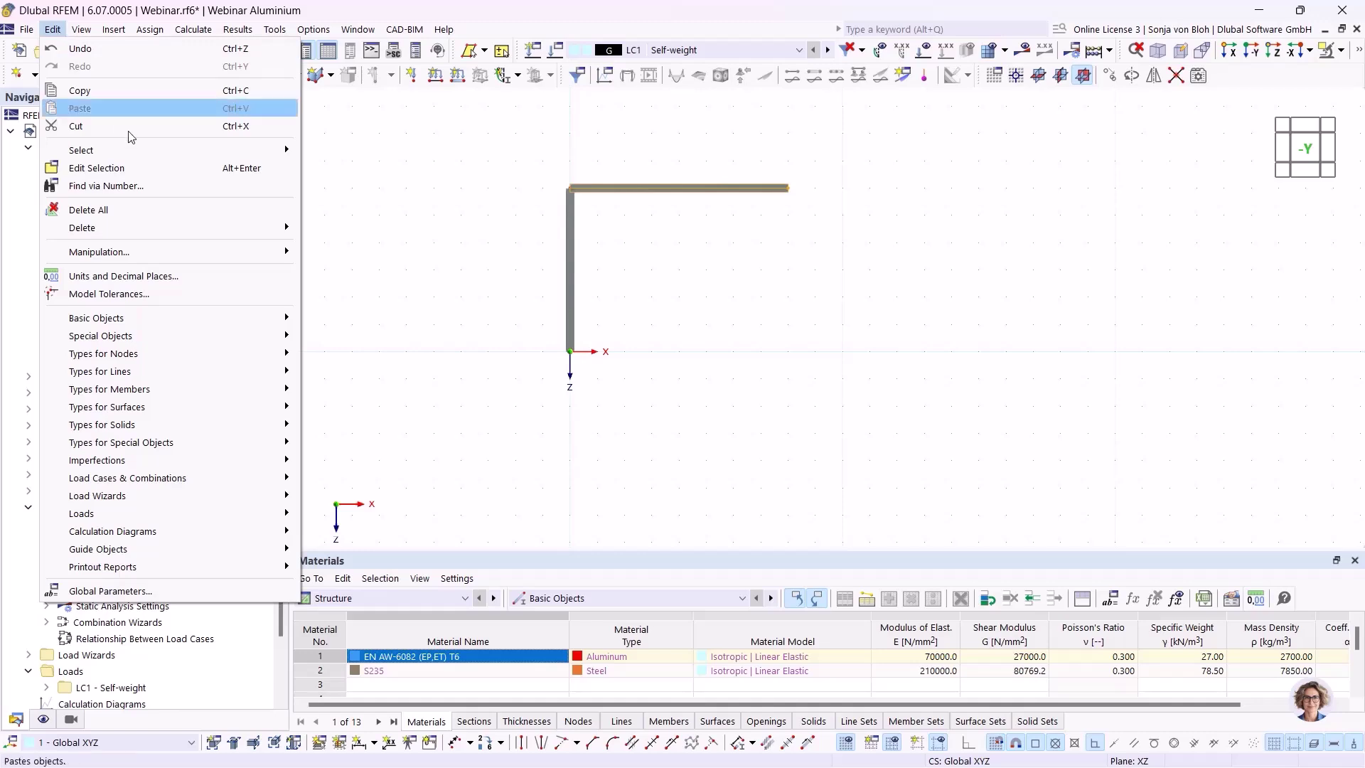
mouse_move(128, 252)
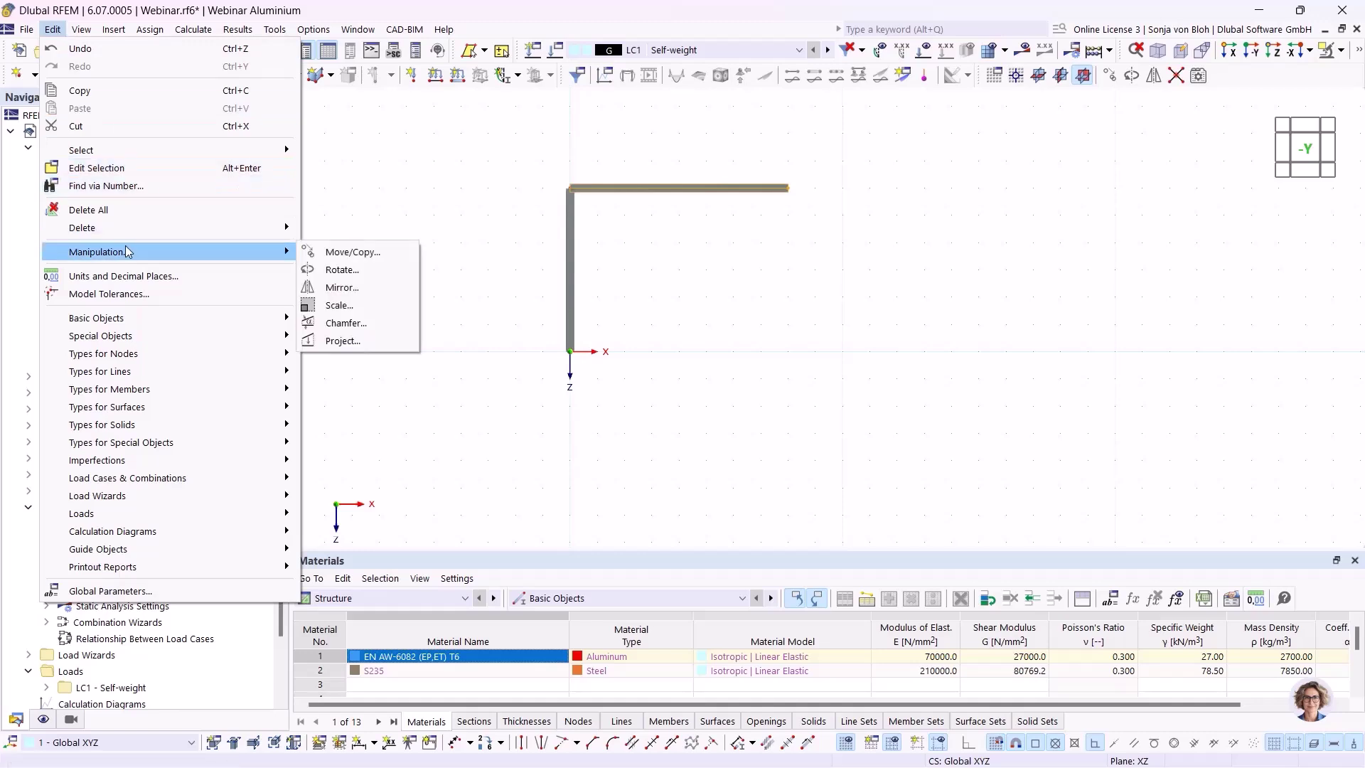
left_click(343, 323)
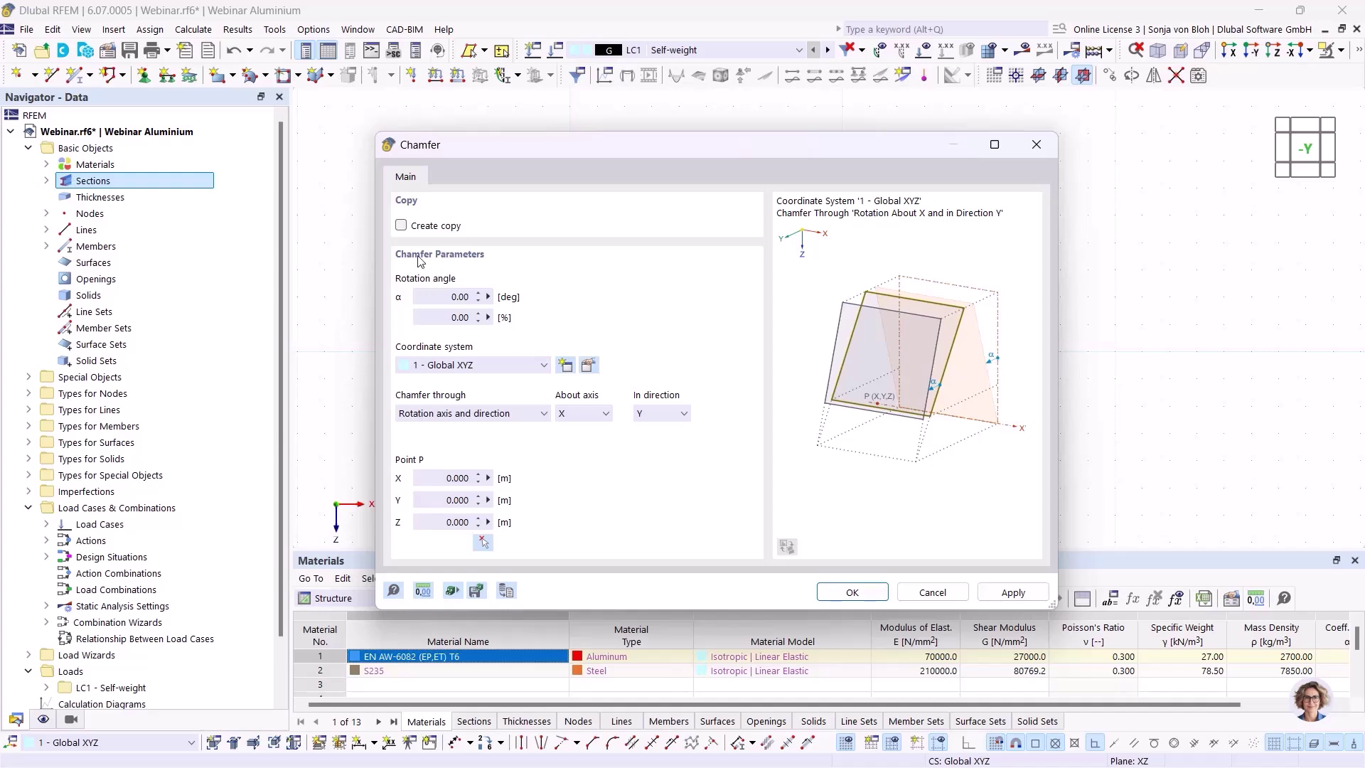
left_click(440, 300)
left_click(606, 414)
left_click(575, 441)
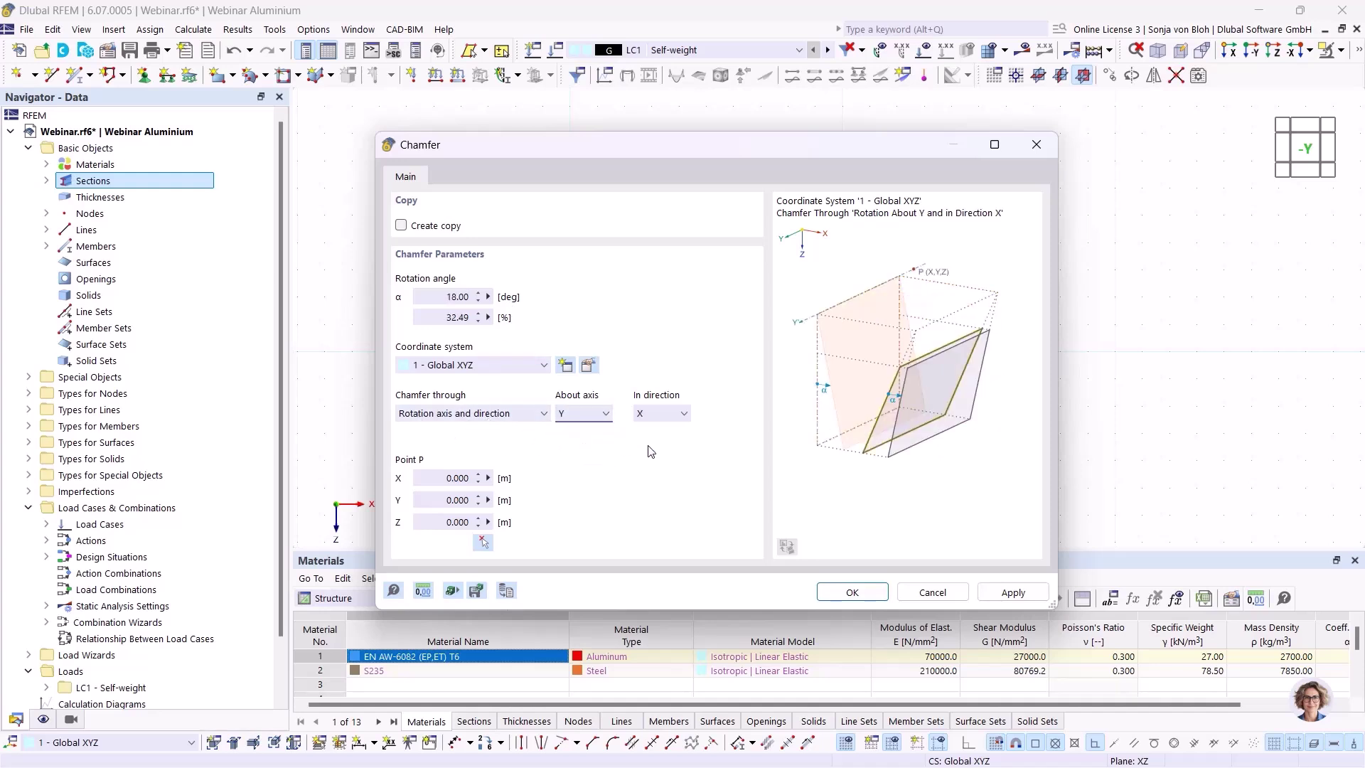
left_click(683, 414)
left_click(663, 446)
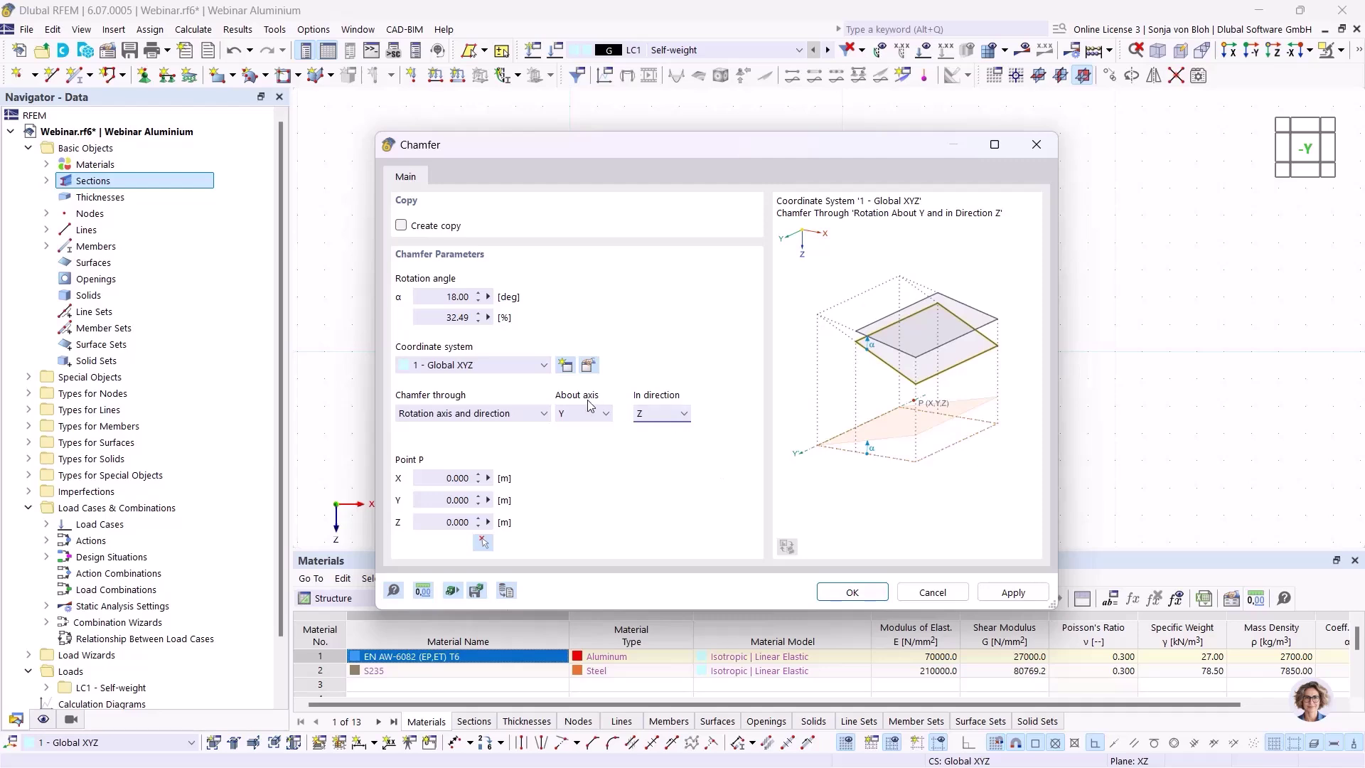
left_click(483, 542)
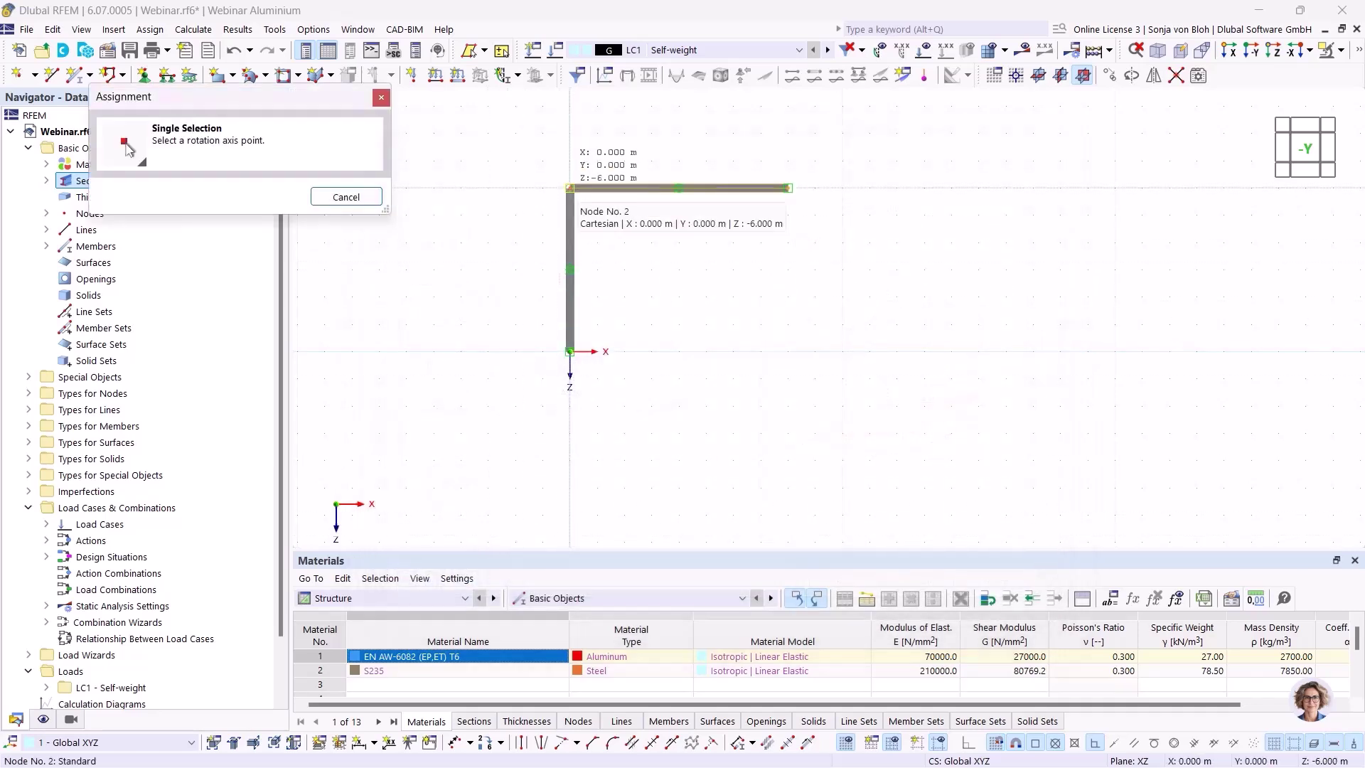
left_click(570, 188)
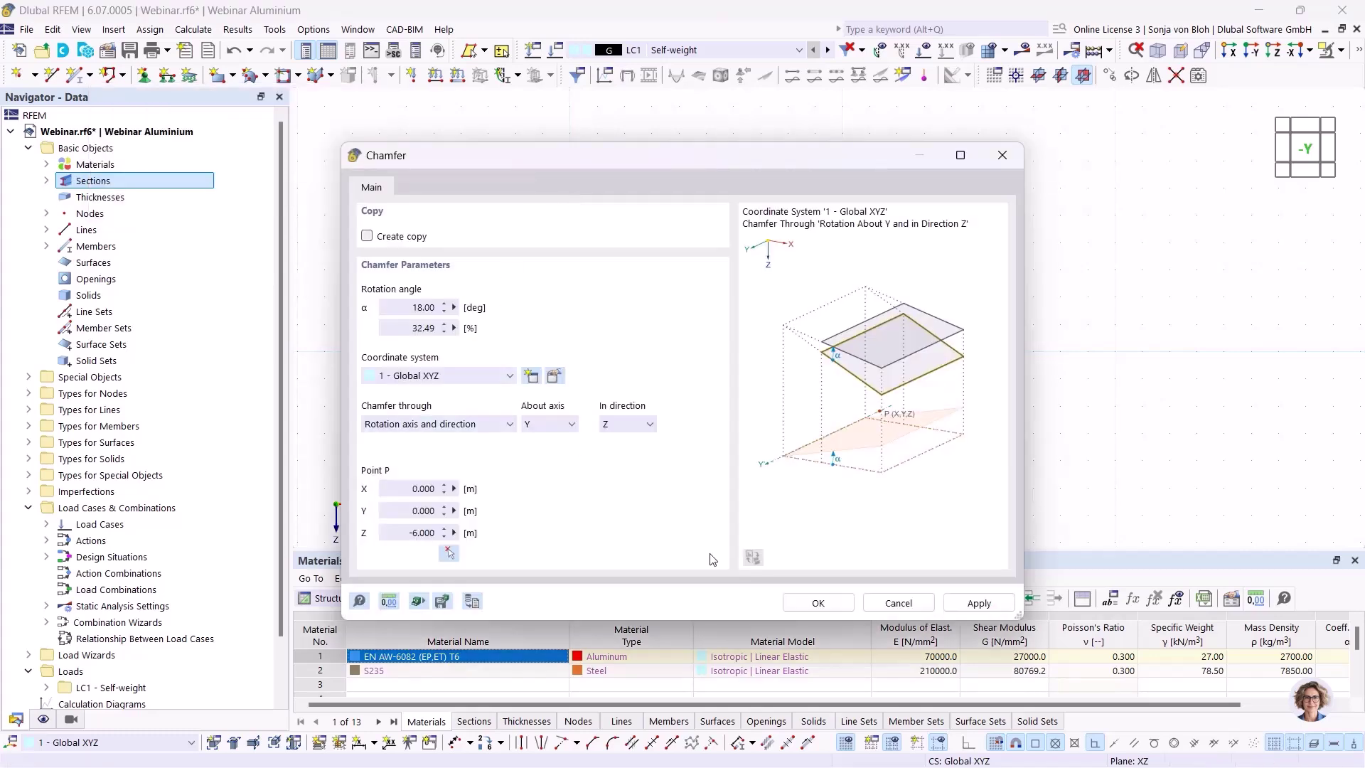
left_click(809, 606)
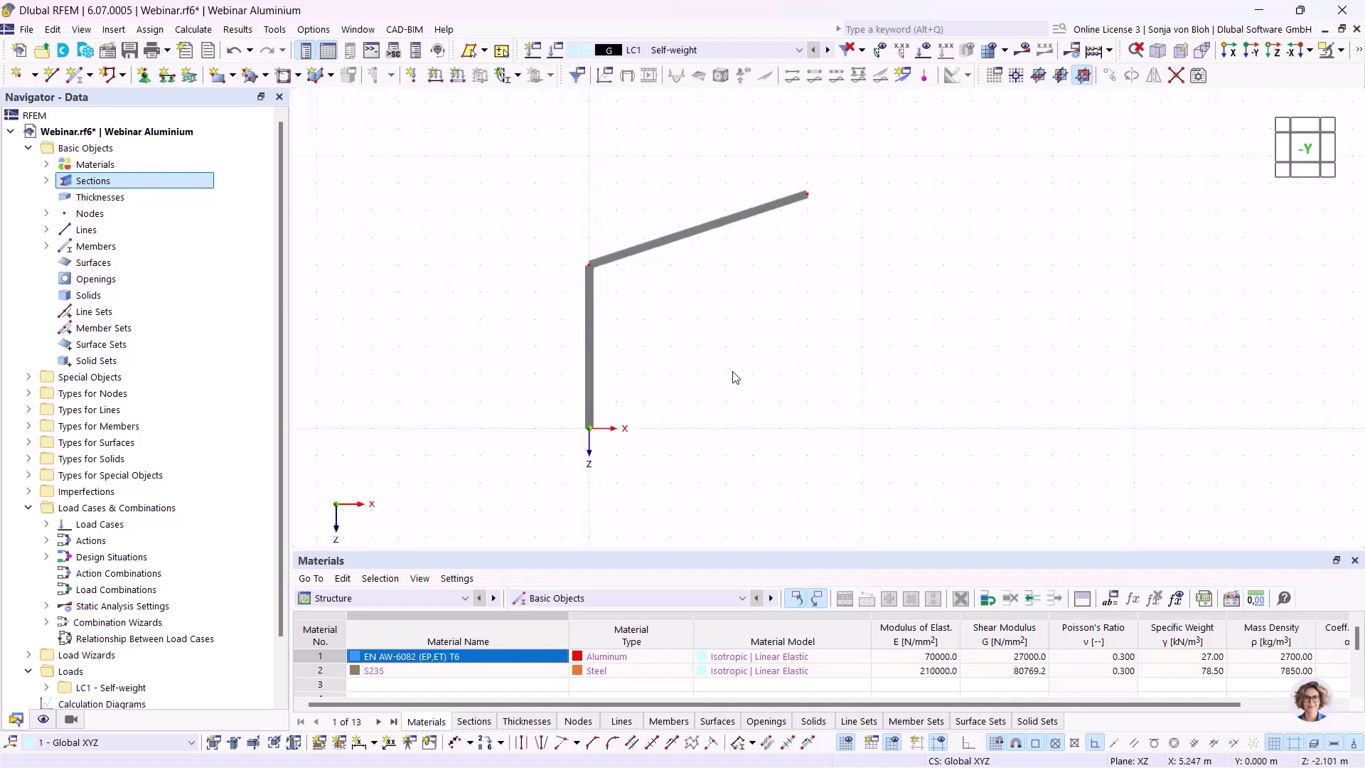
- Divide the vertical member with a new node 0.5 m from its member end
right_click(596, 298)
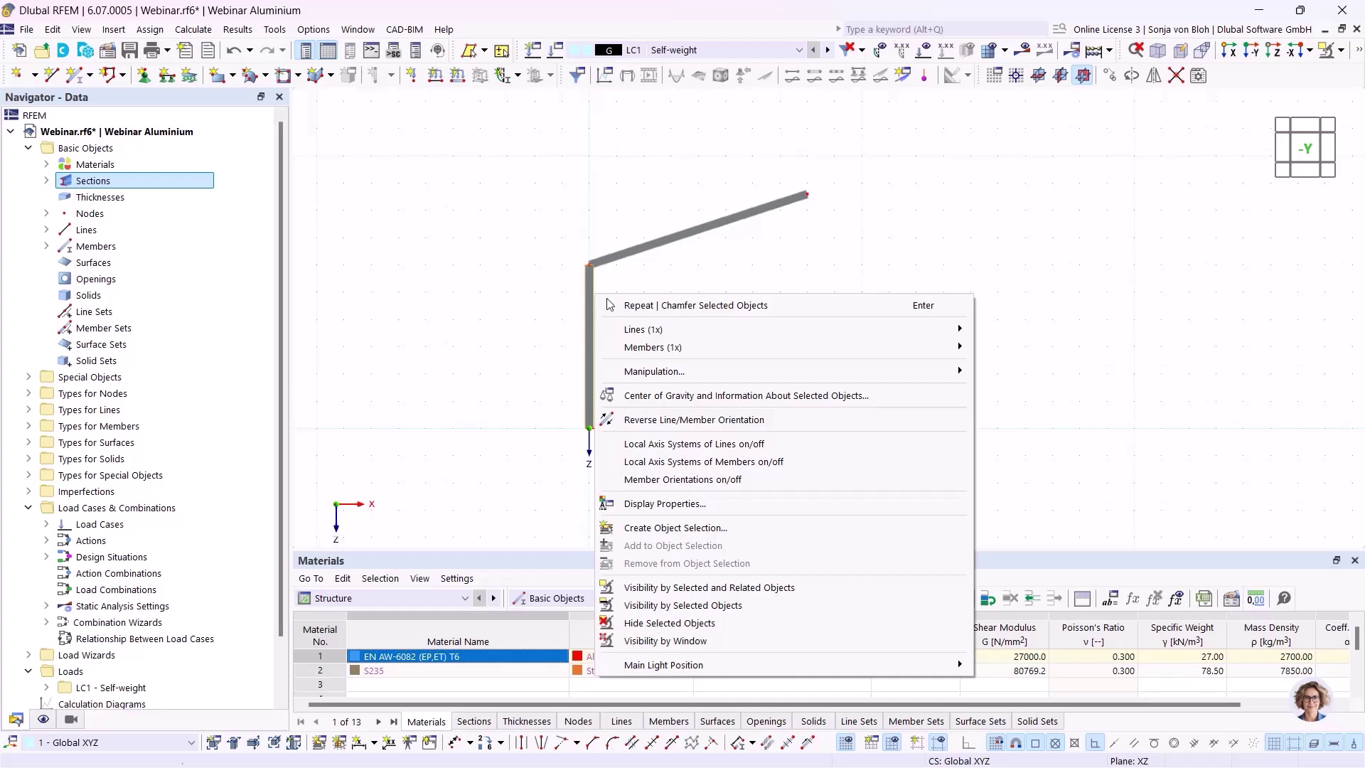
mouse_move(681, 353)
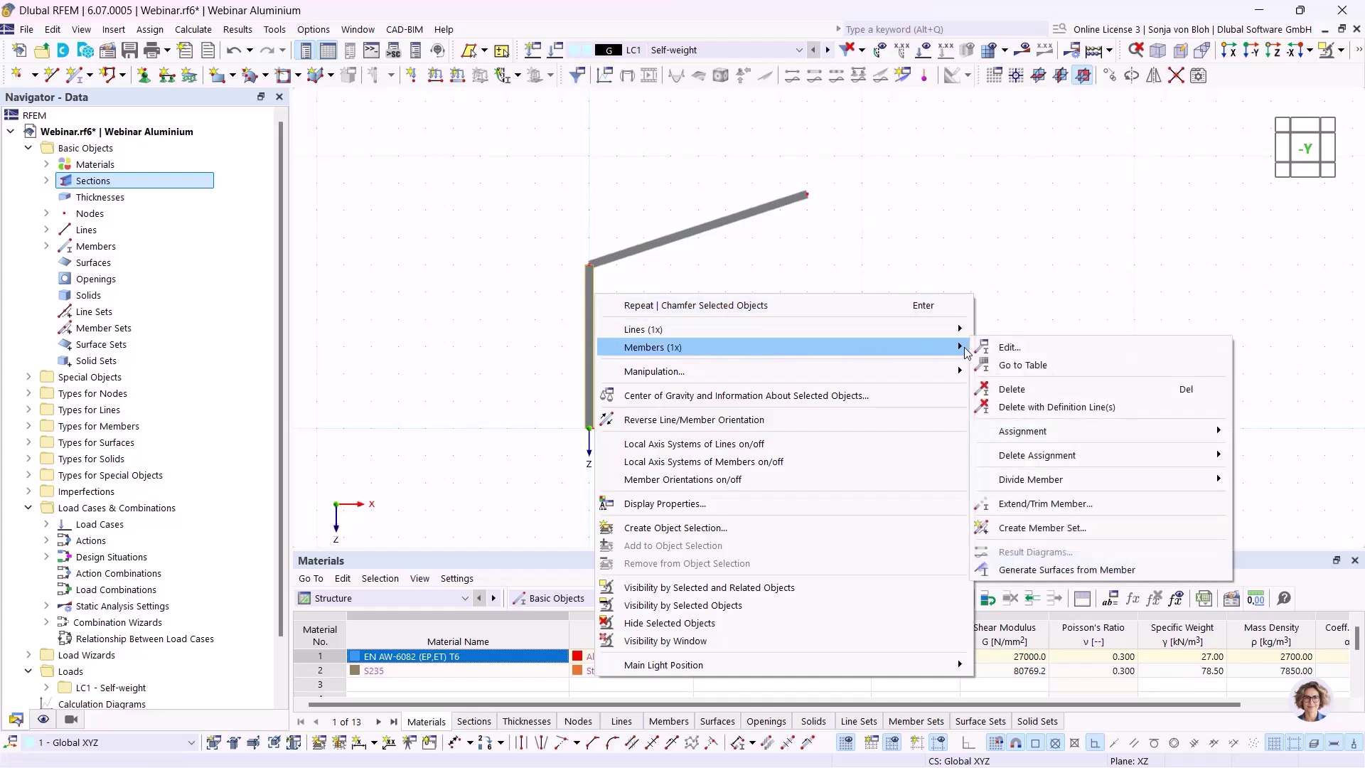
mouse_move(1057, 478)
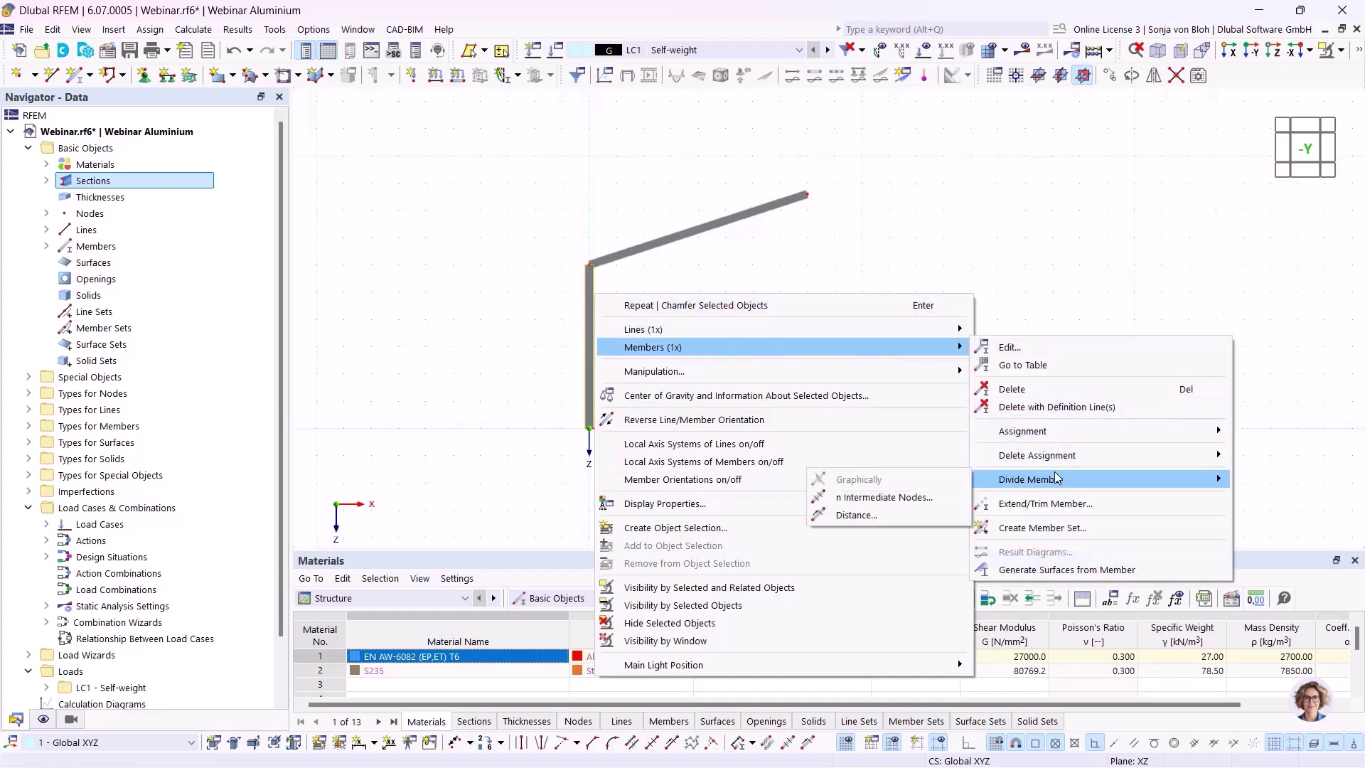
left_click(867, 517)
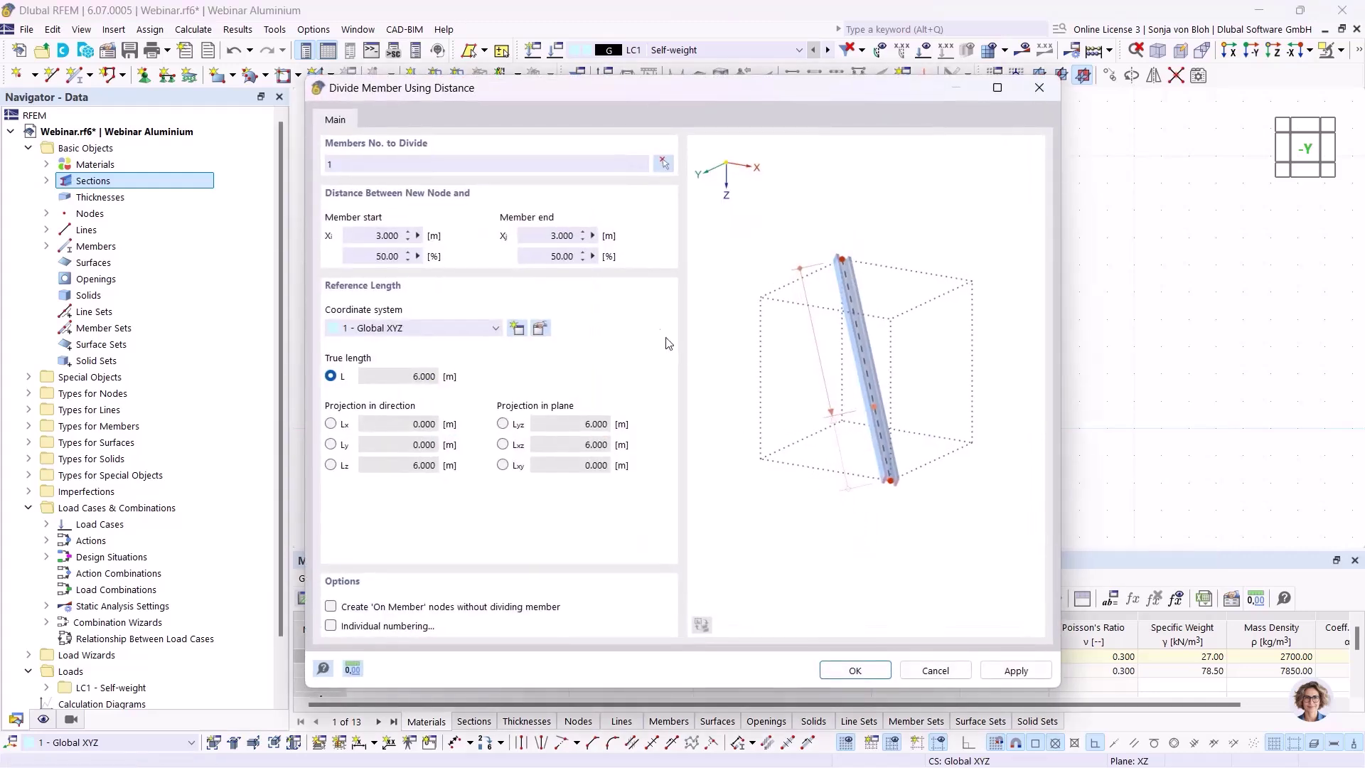
left_click(544, 236)
type("0,5")
left_click(1004, 668)
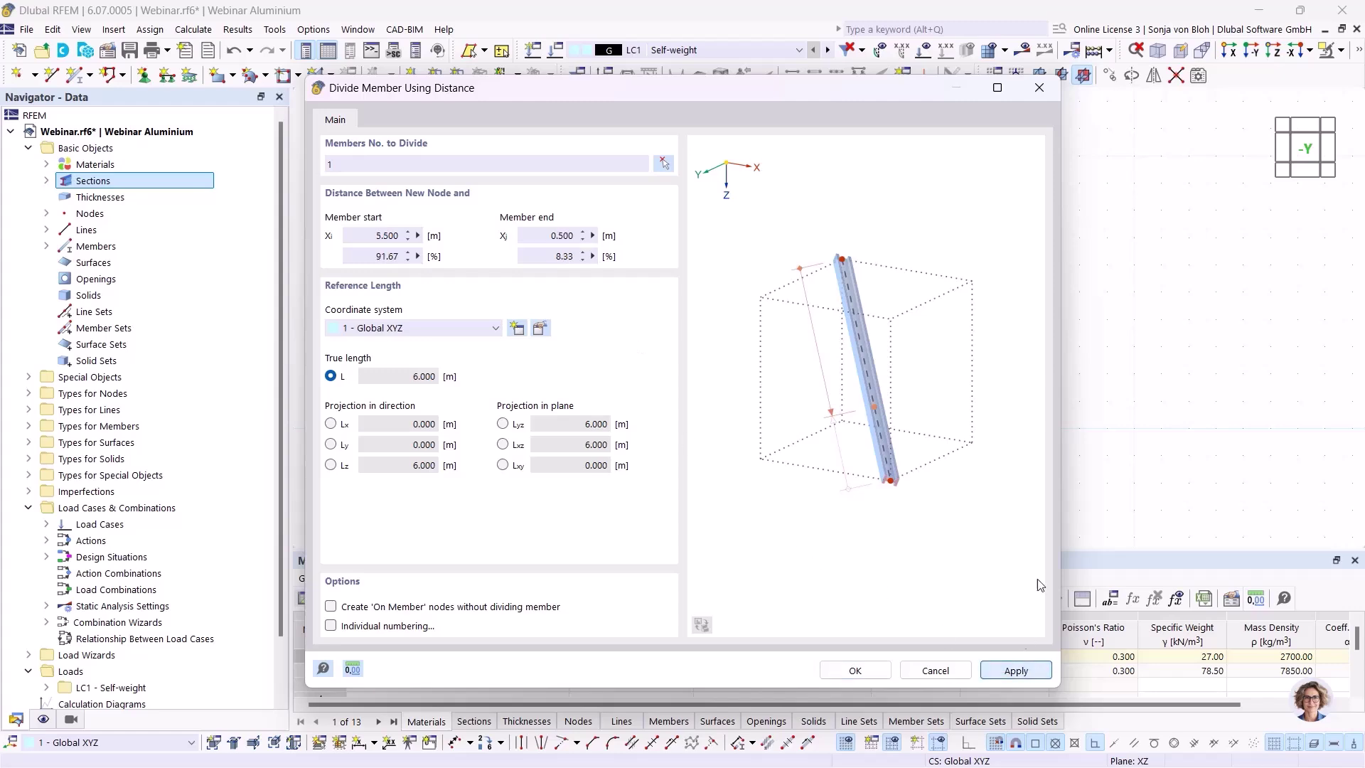
- Divide inclined member 2 with a new node 0.5 m from its member start
left_click(663, 164)
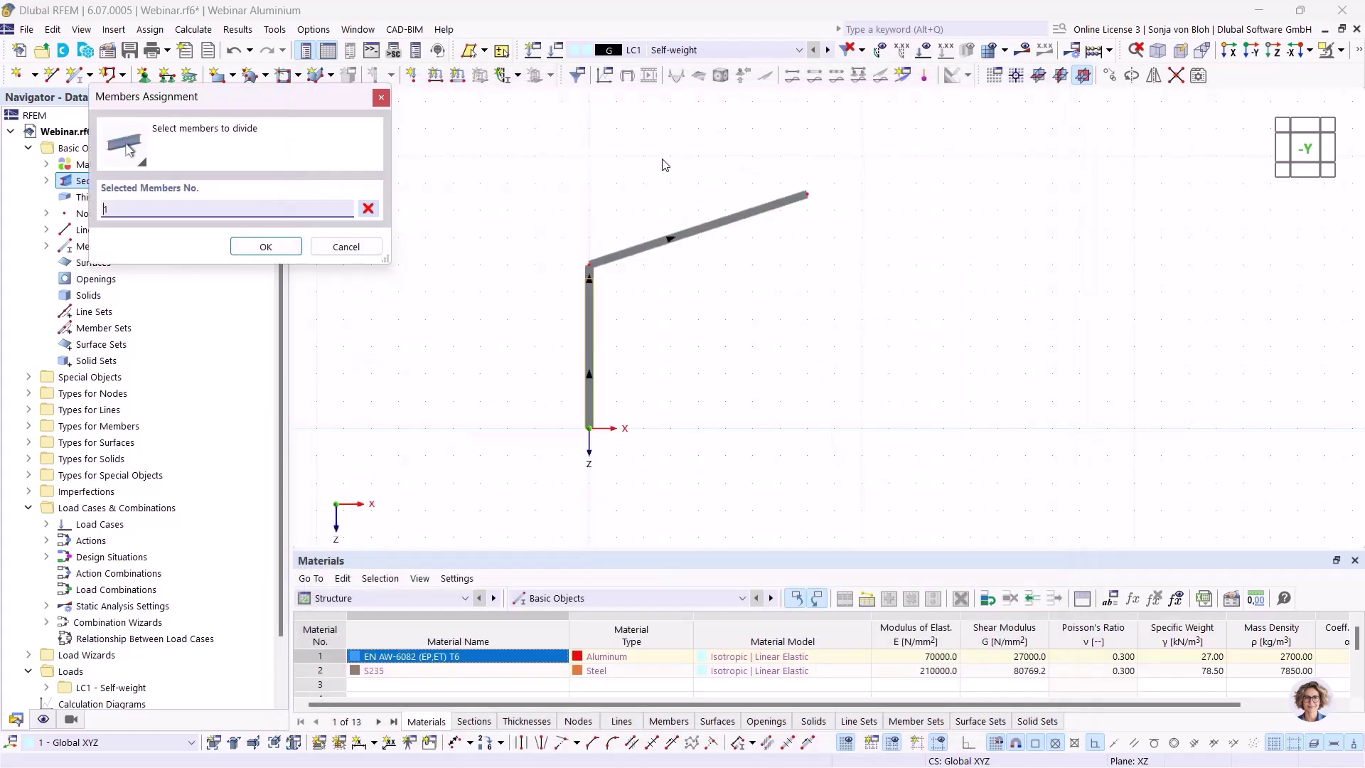
left_click(604, 262)
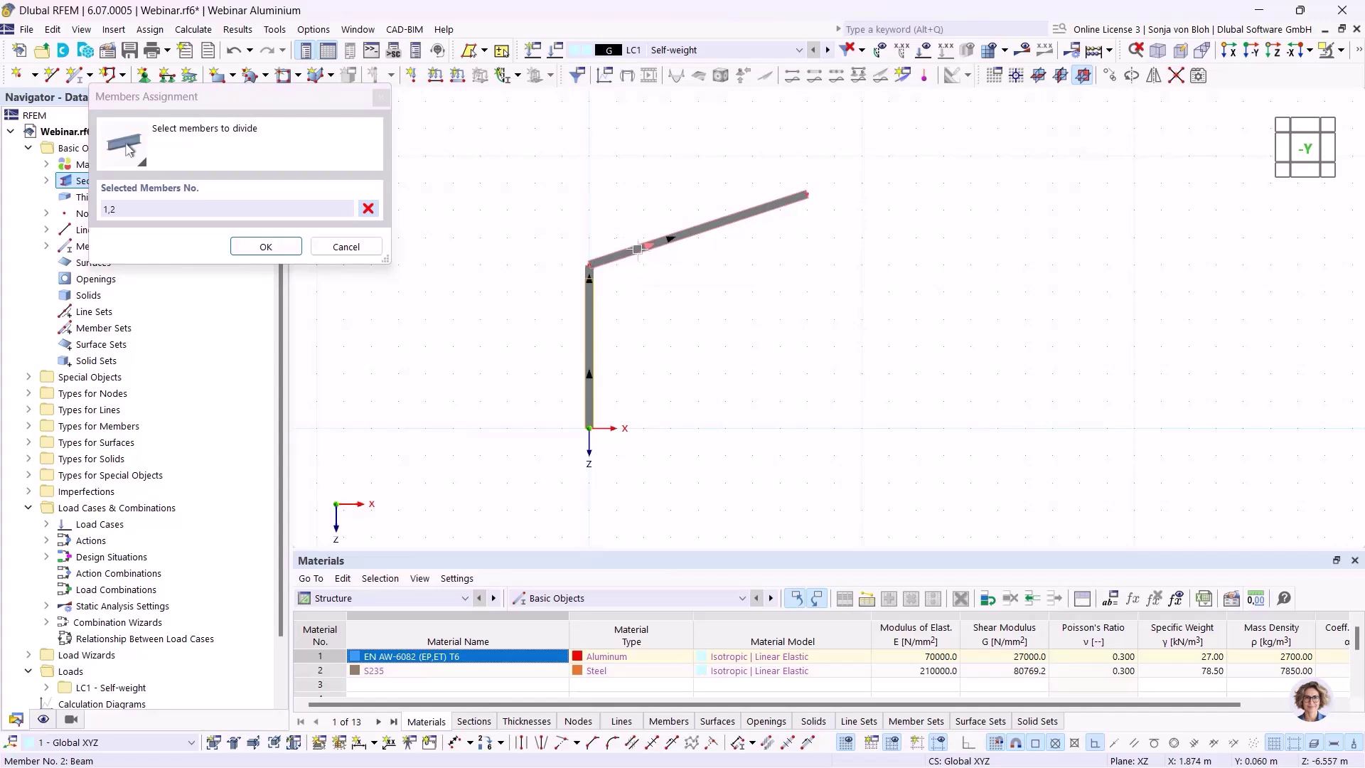
left_click(110, 209)
key("BackSpace")
key("BackSpace")
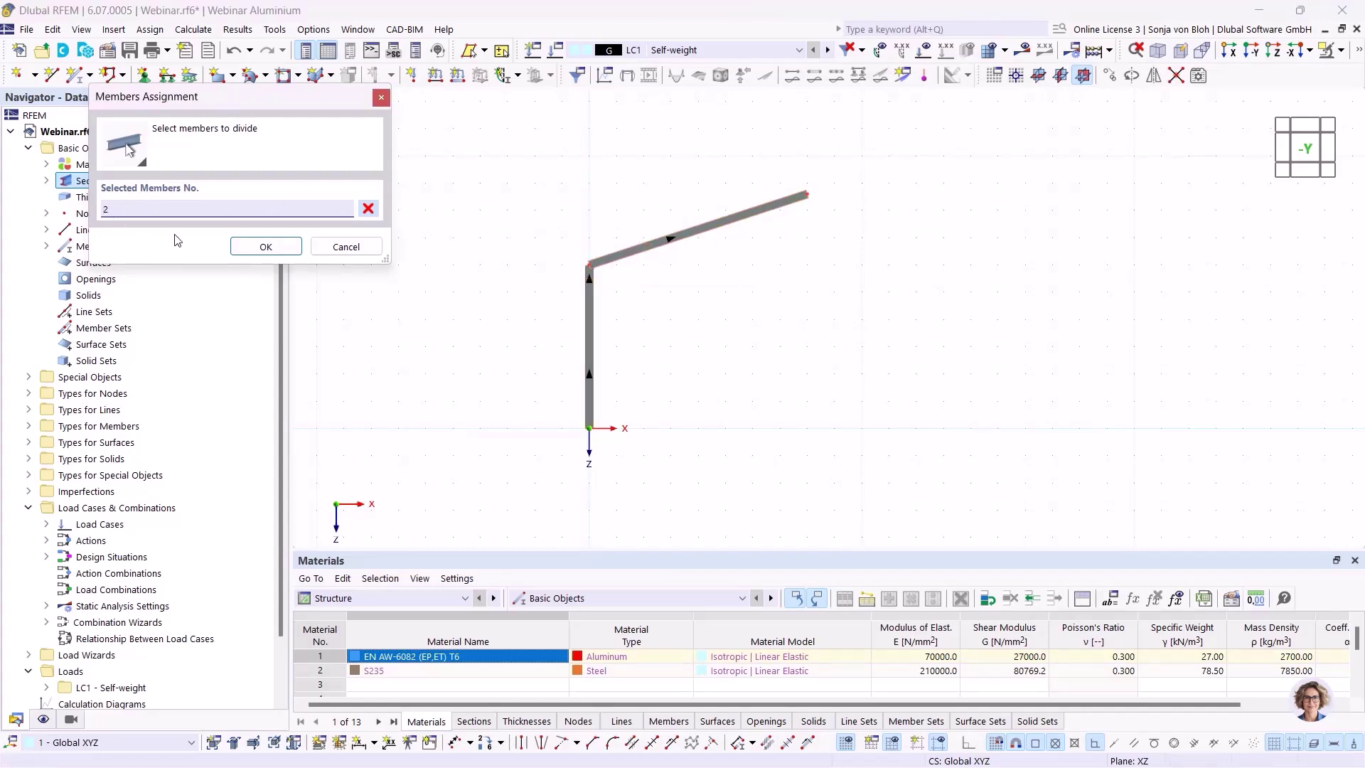
left_click(265, 246)
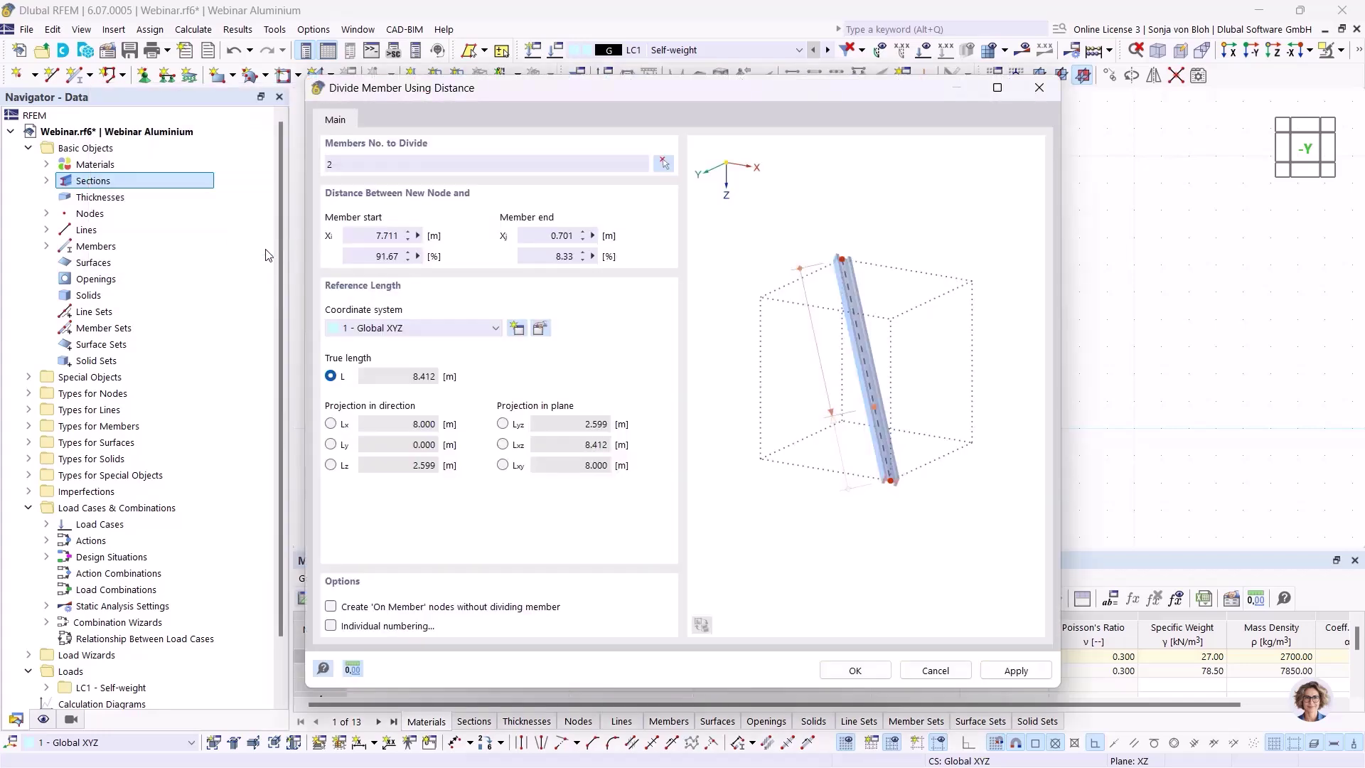
left_click(364, 236)
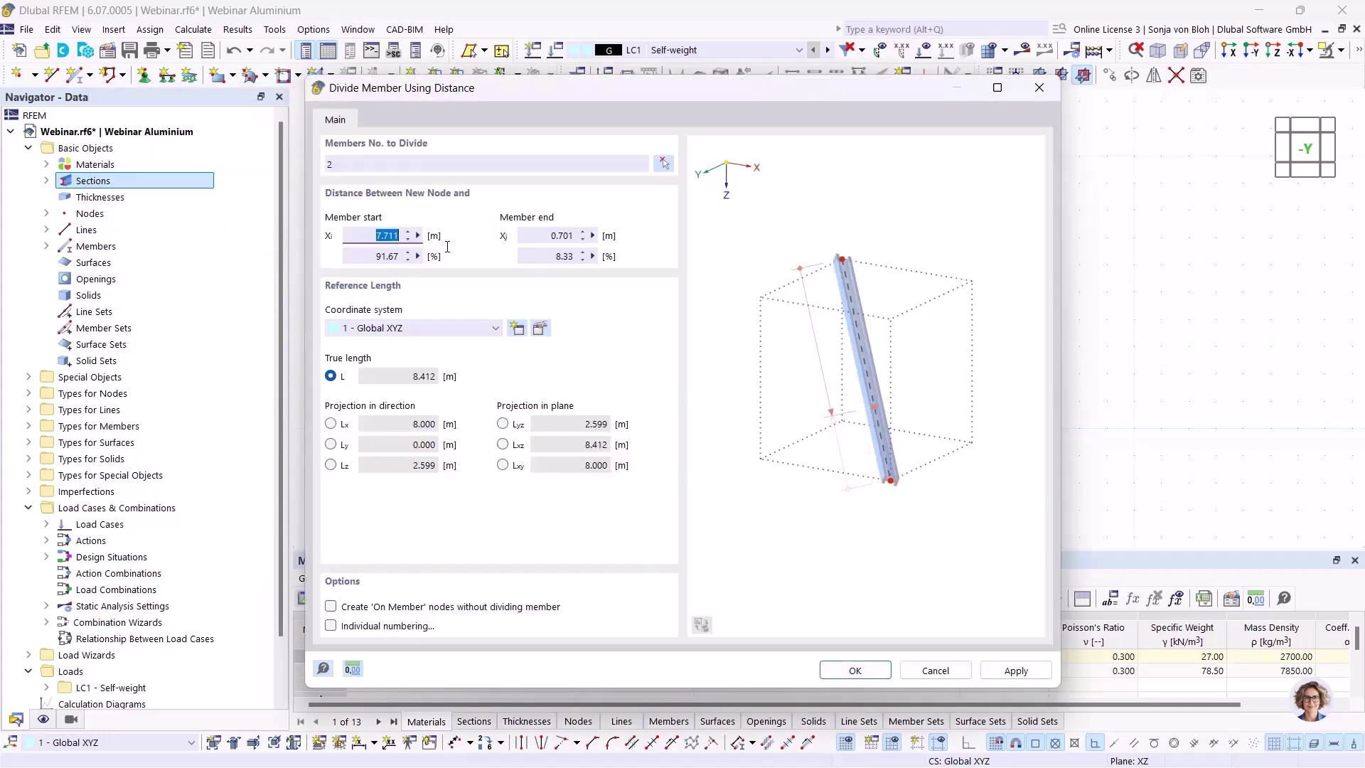
type("0.5")
left_click(857, 670)
scroll(604, 281, "up", 3)
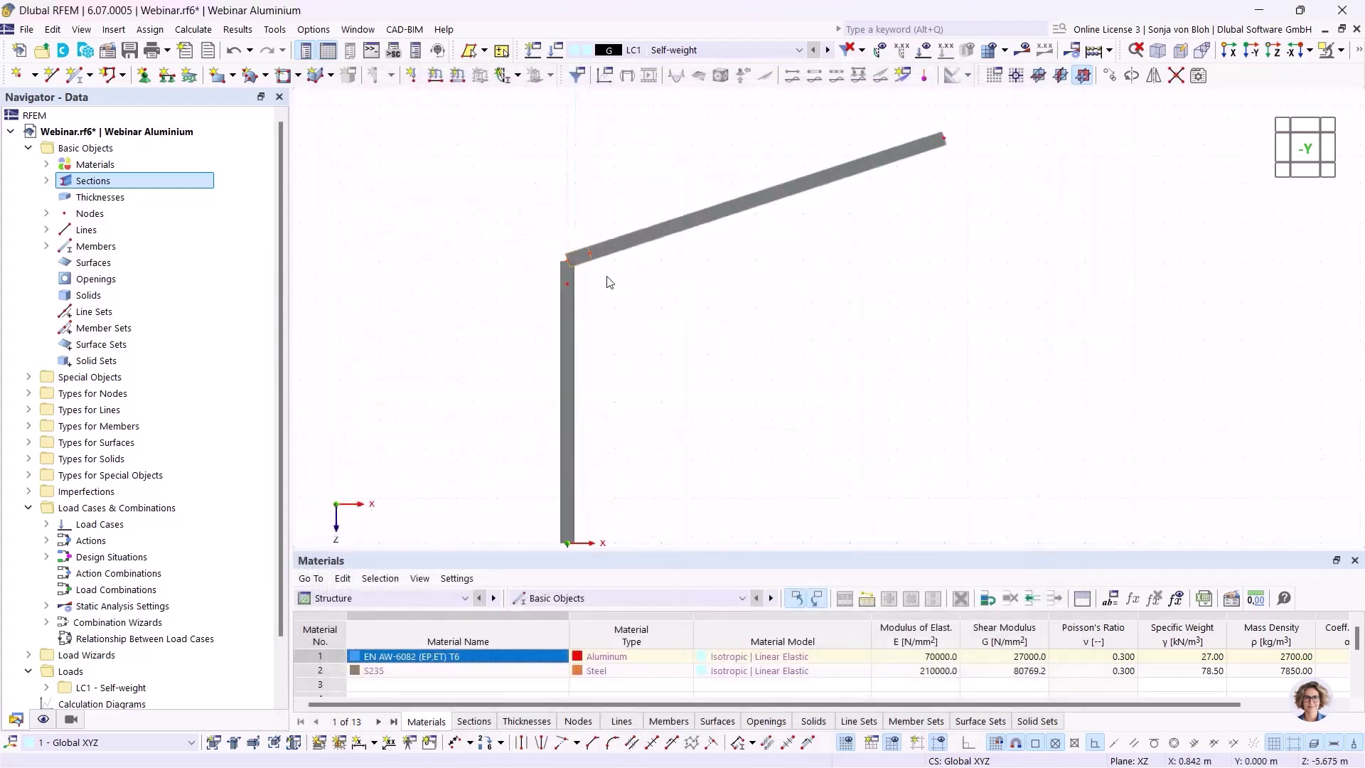
scroll(596, 283, "up", 2)
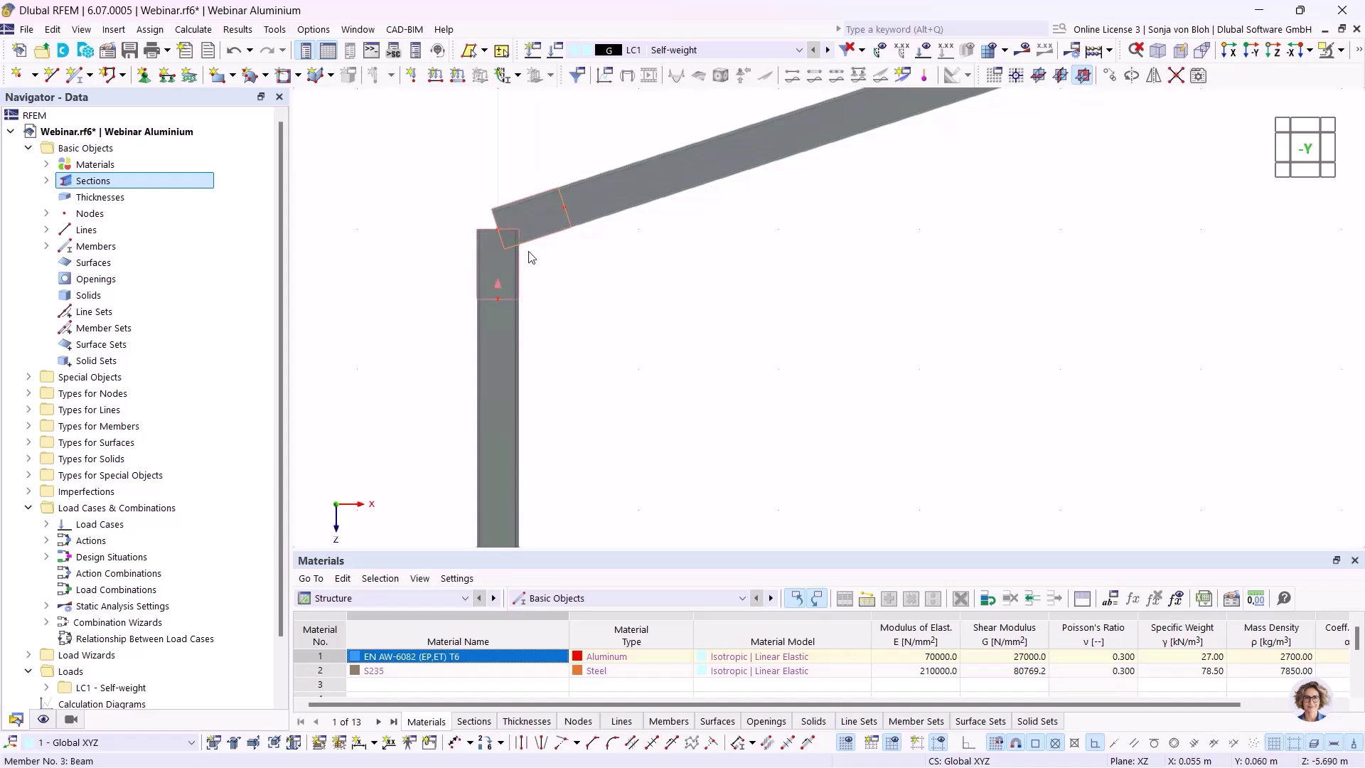
scroll(593, 298, "down", 2)
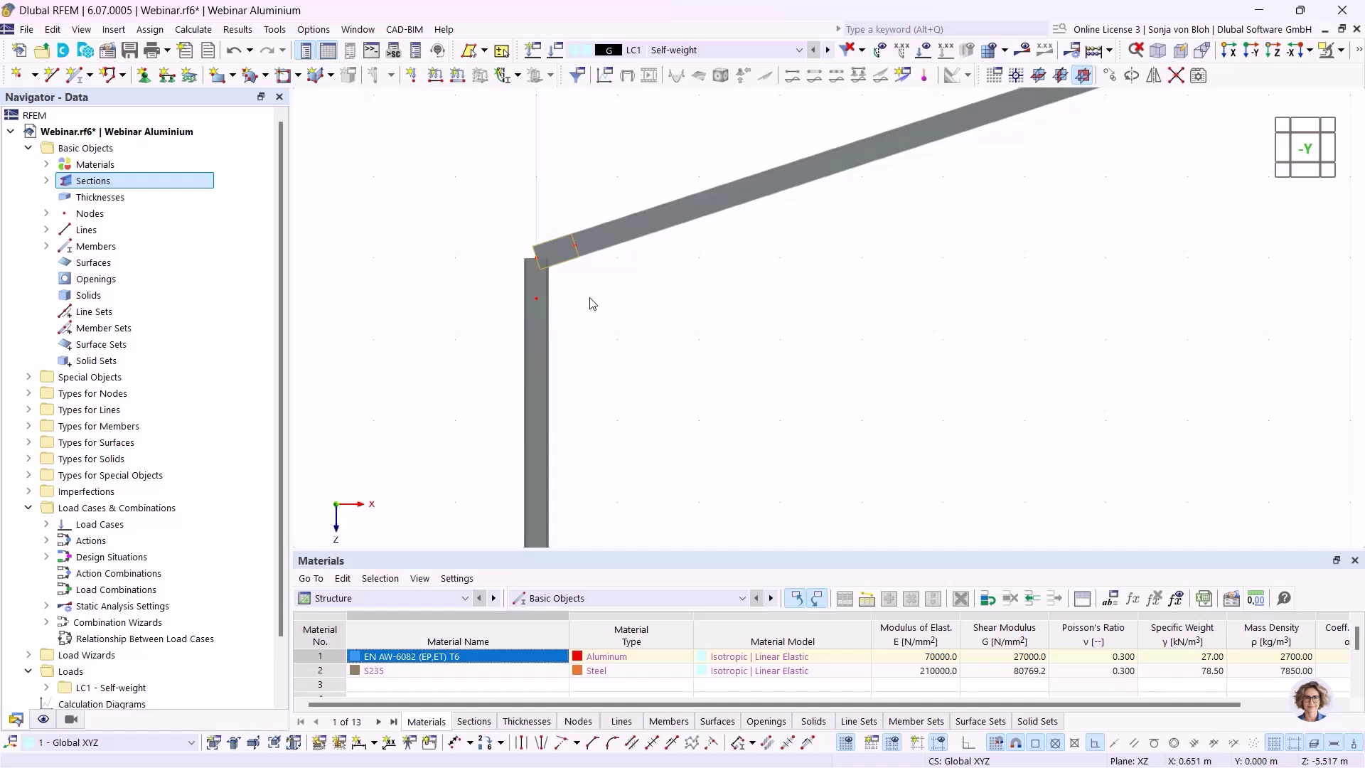
- Assign hinged nodal supports to the column's base node and the free upper end of the sloped beam
scroll(593, 303, "down", 2)
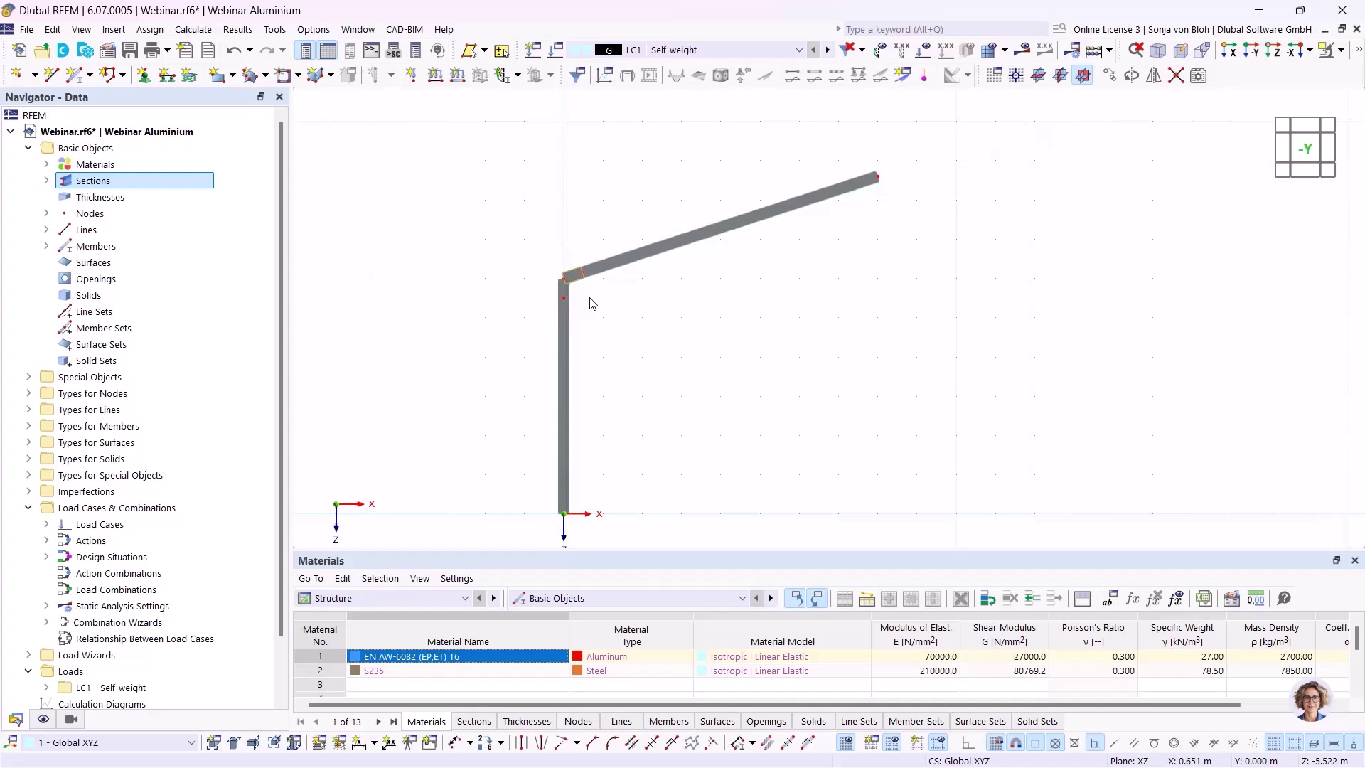
left_click(145, 76)
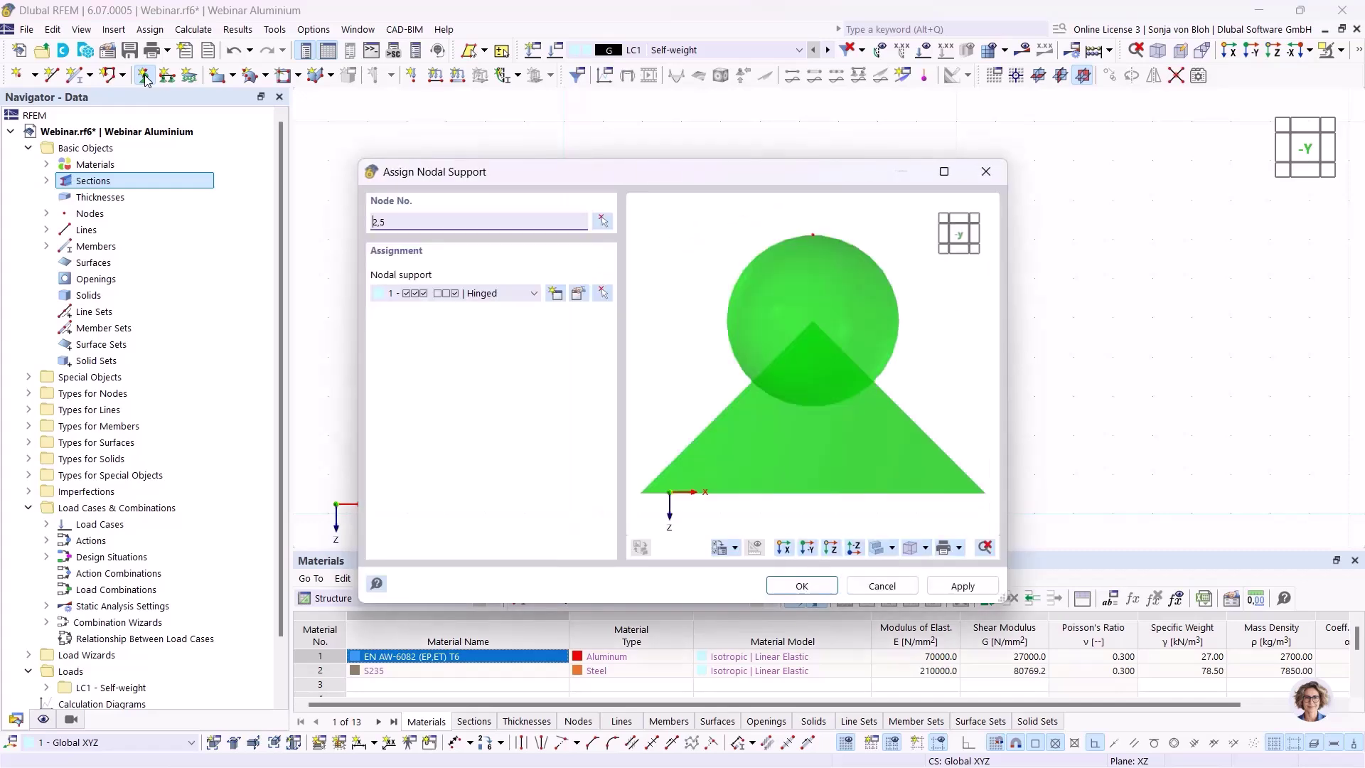
left_click(801, 586)
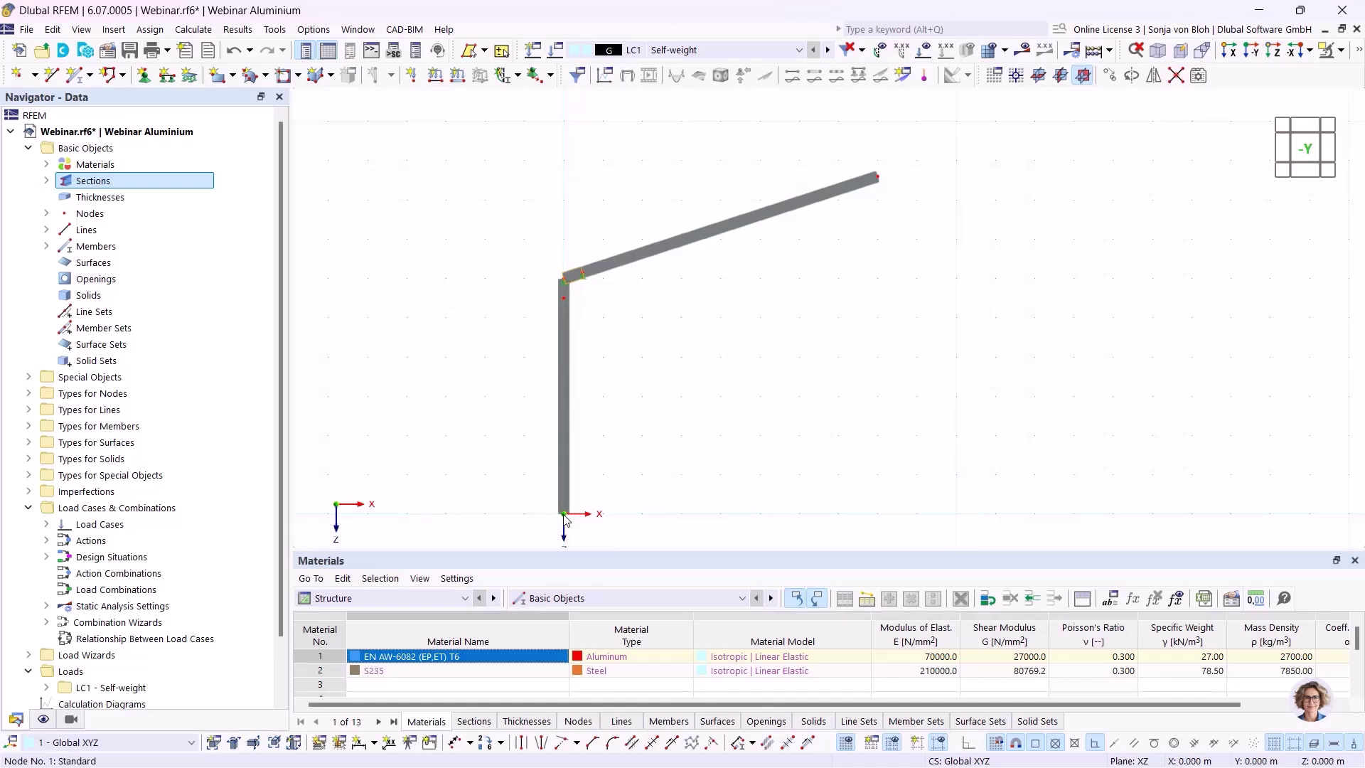
scroll(577, 273, "up", 3)
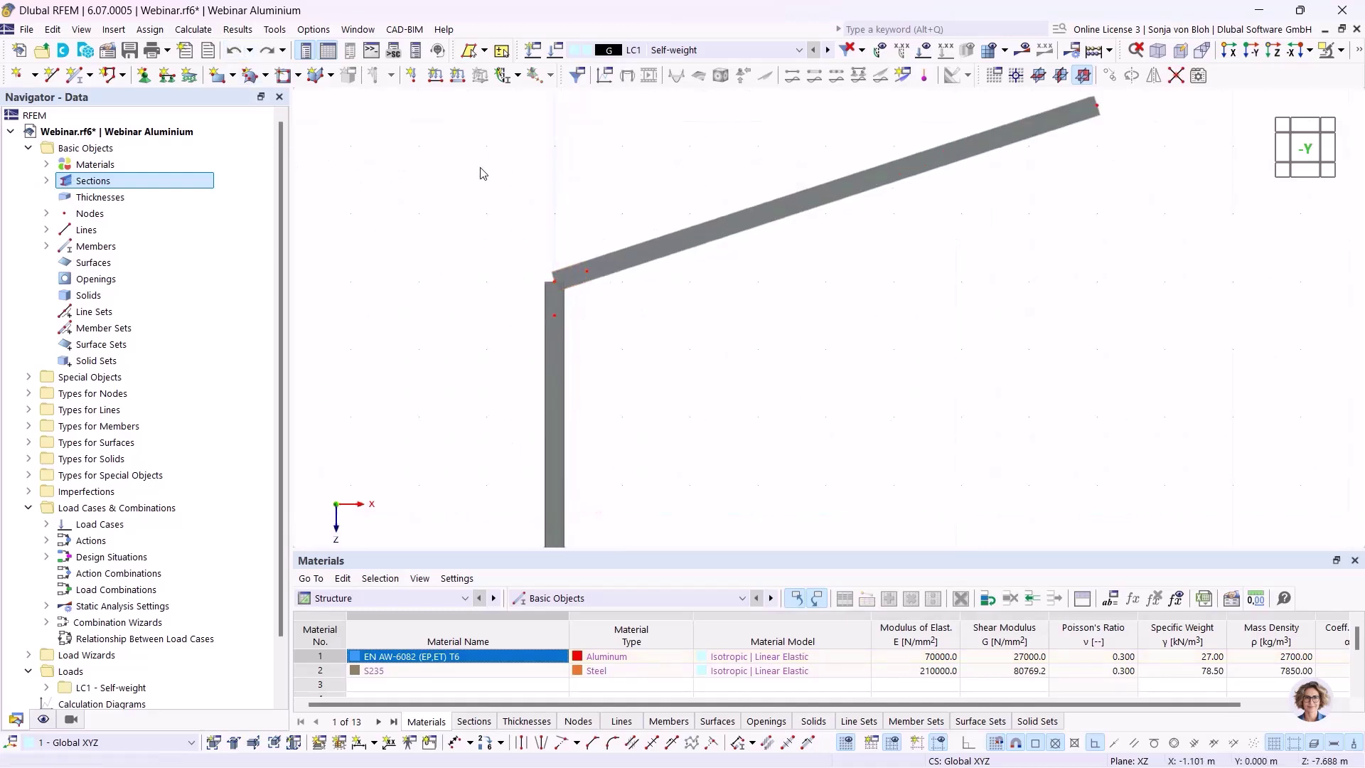
left_click(143, 75)
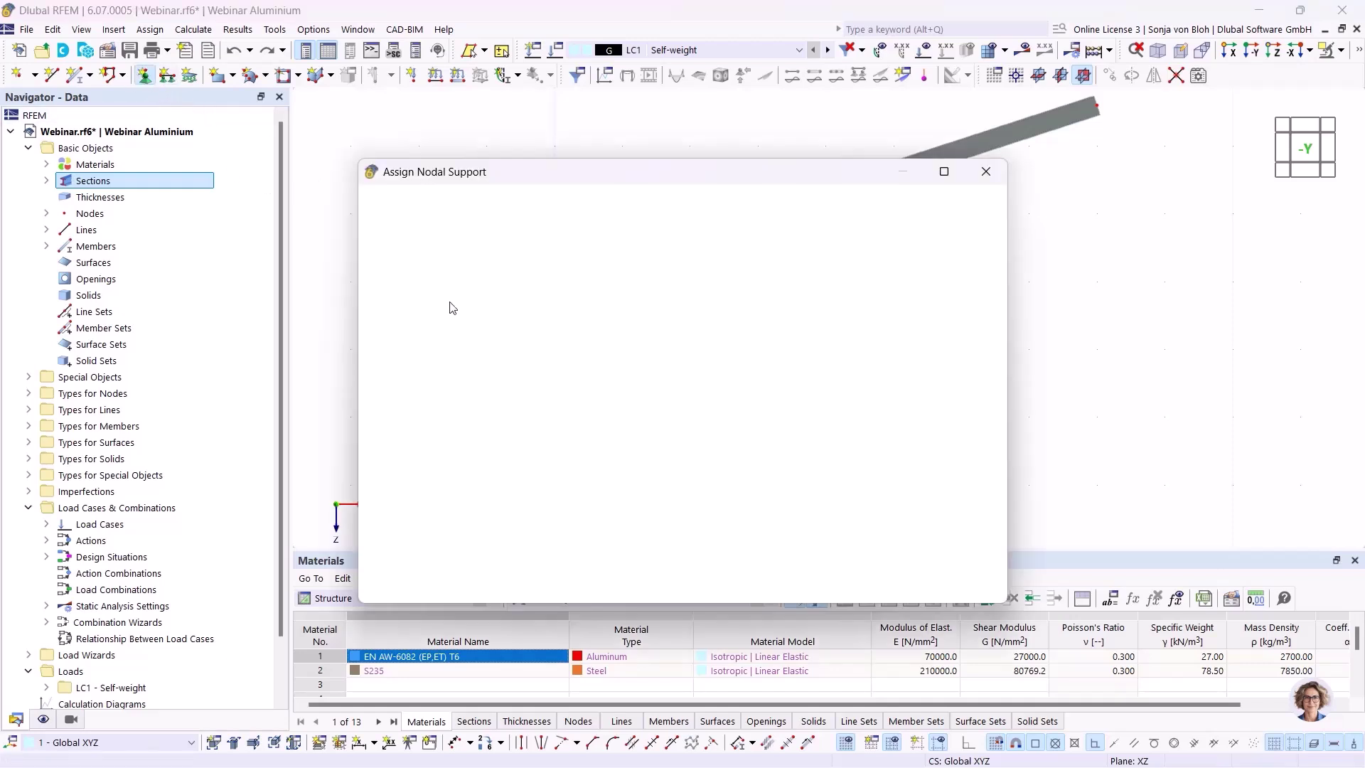
left_click(784, 584)
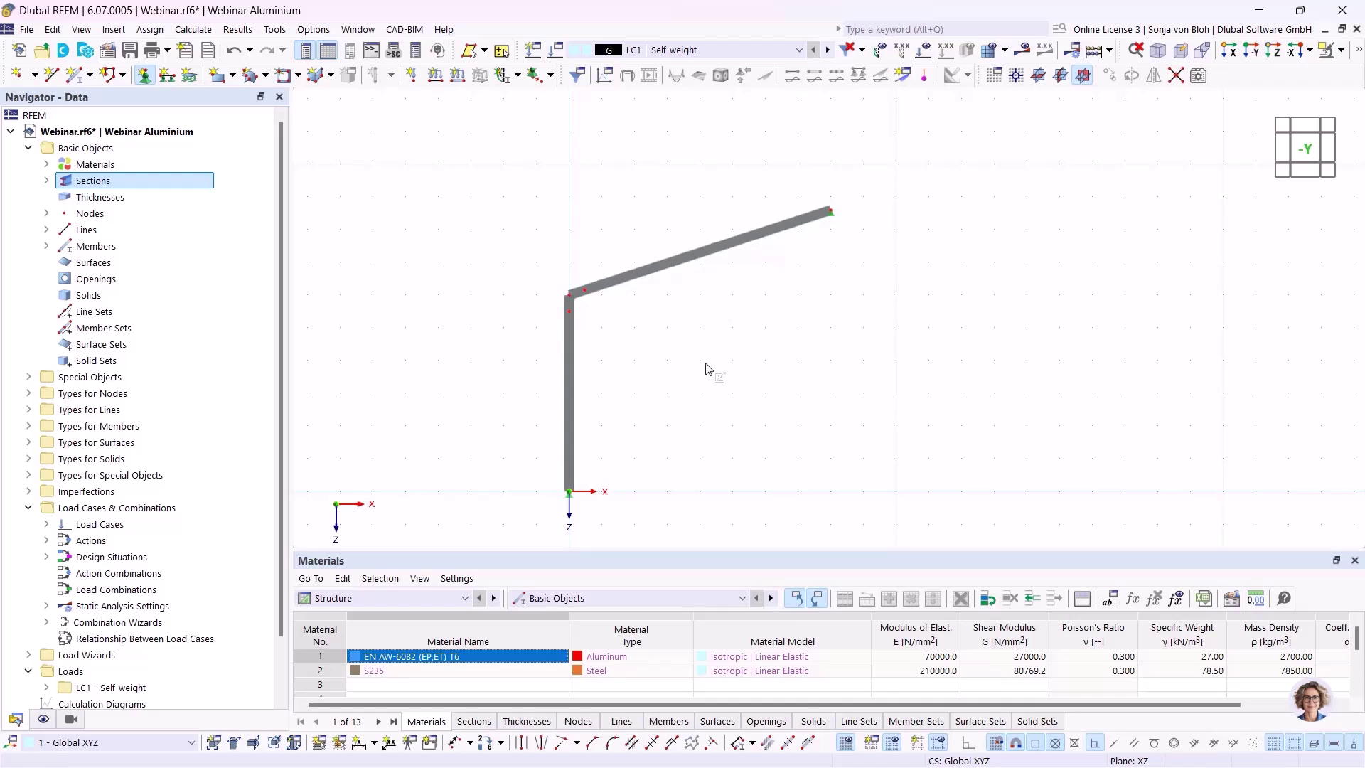
key("Escape")
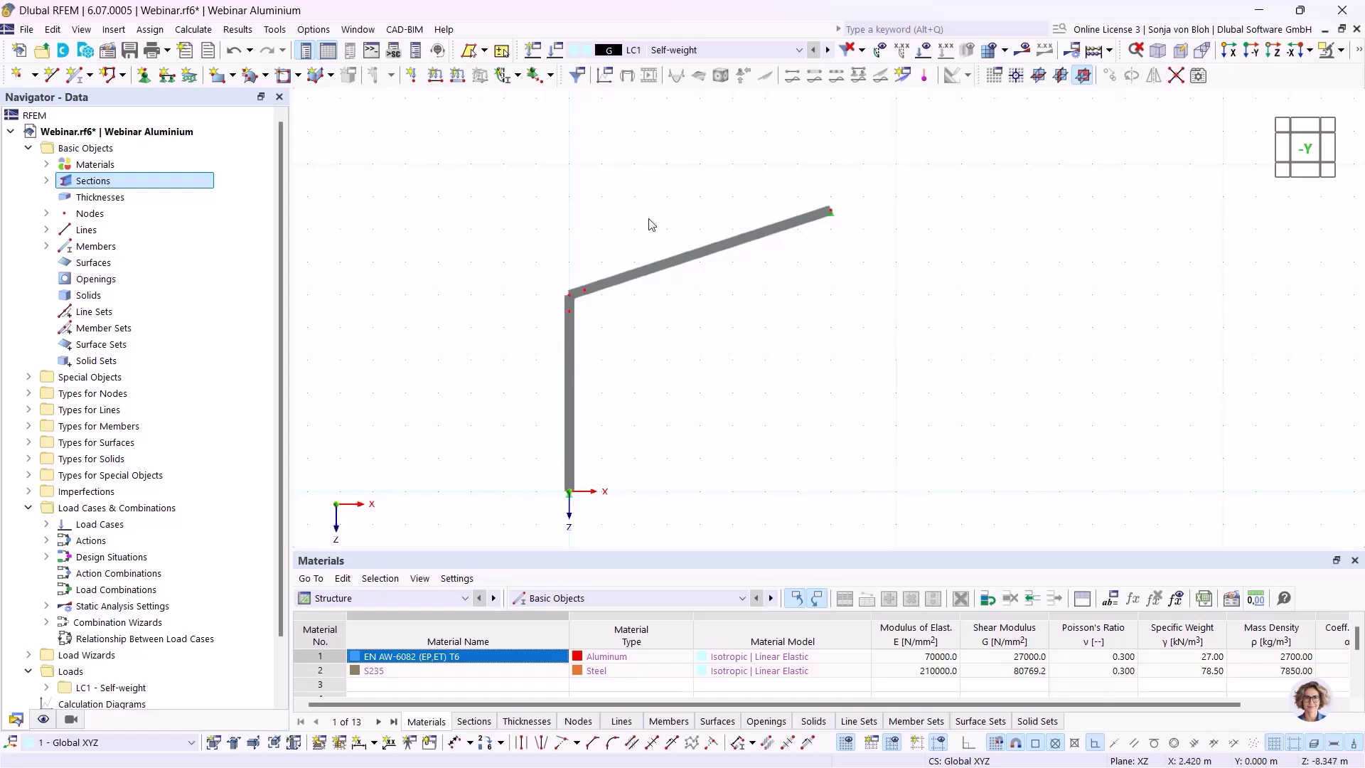
- Copy the whole supported frame twice with a displacement of 10 m in the X direction
left_click_drag(476, 199, 927, 548)
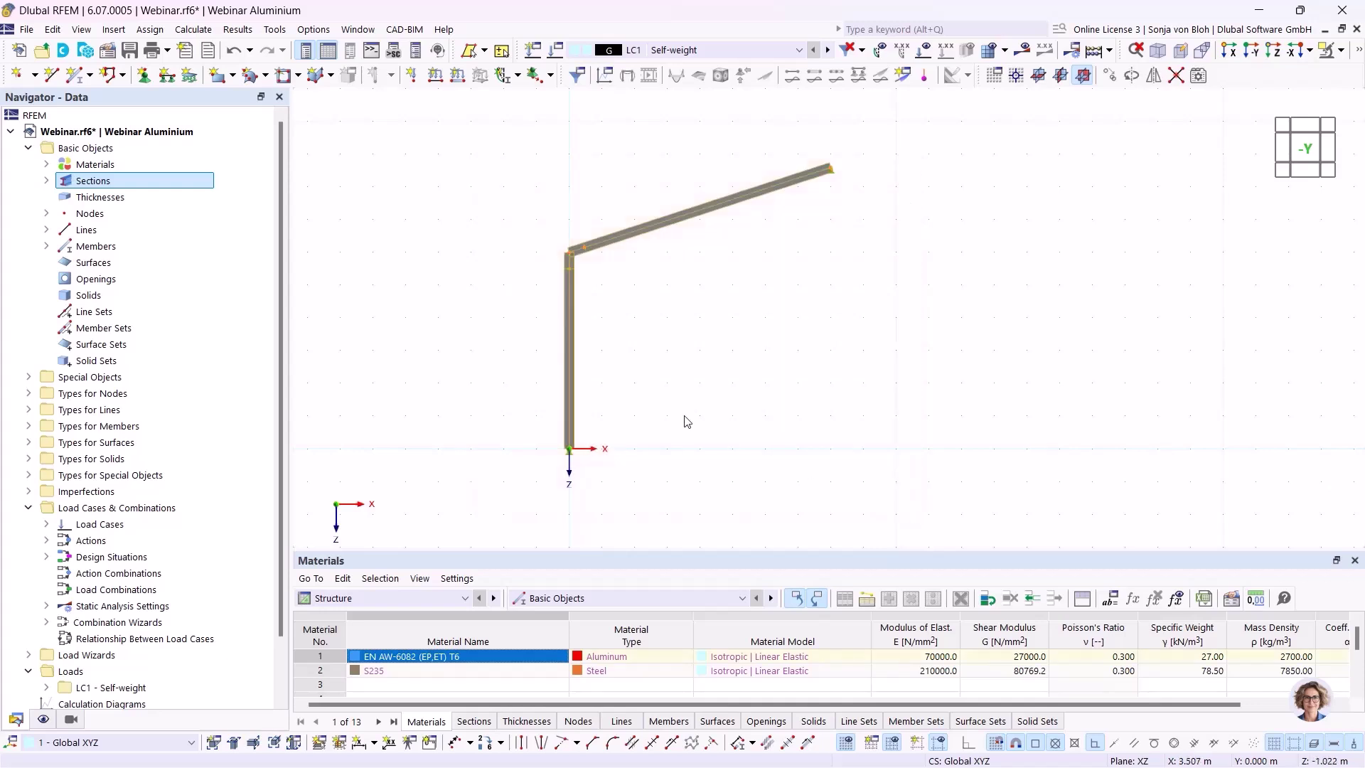
left_click(1110, 76)
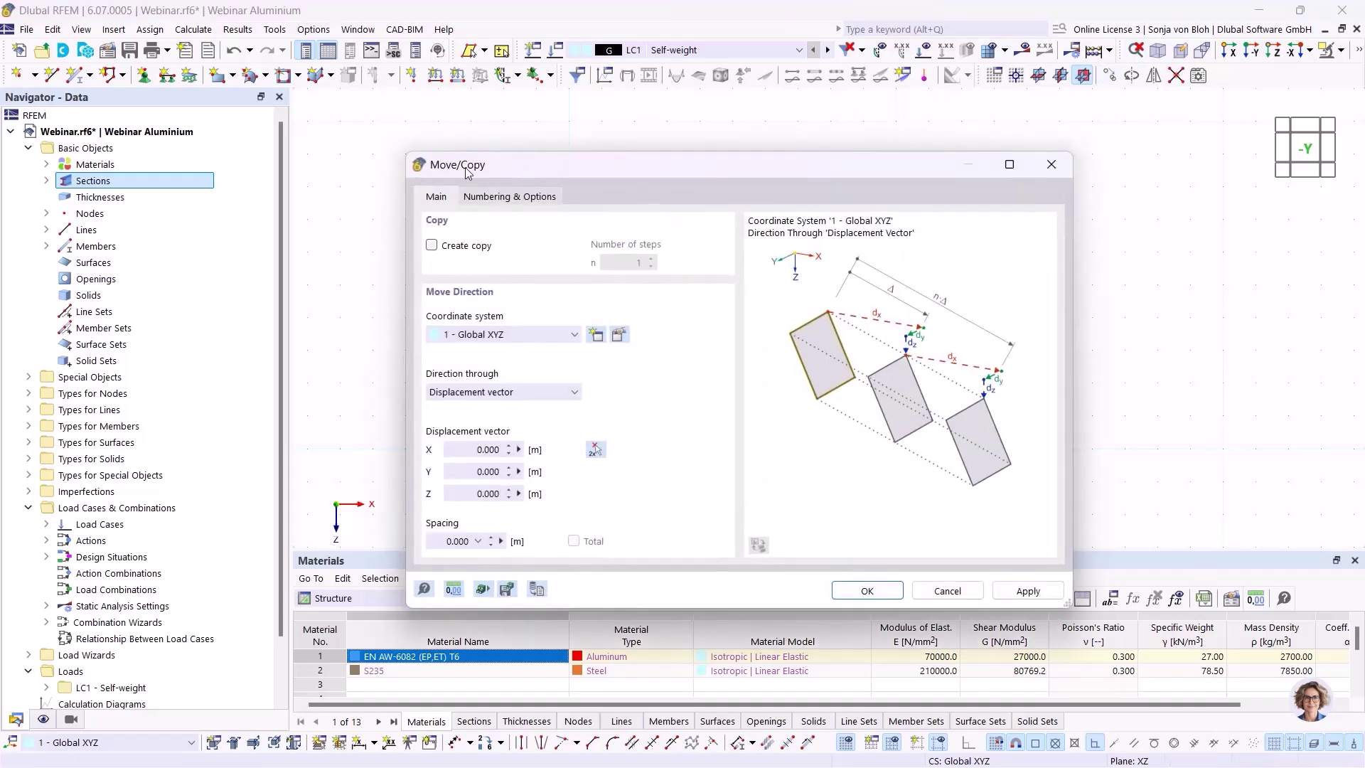
left_click(433, 246)
left_click(650, 258)
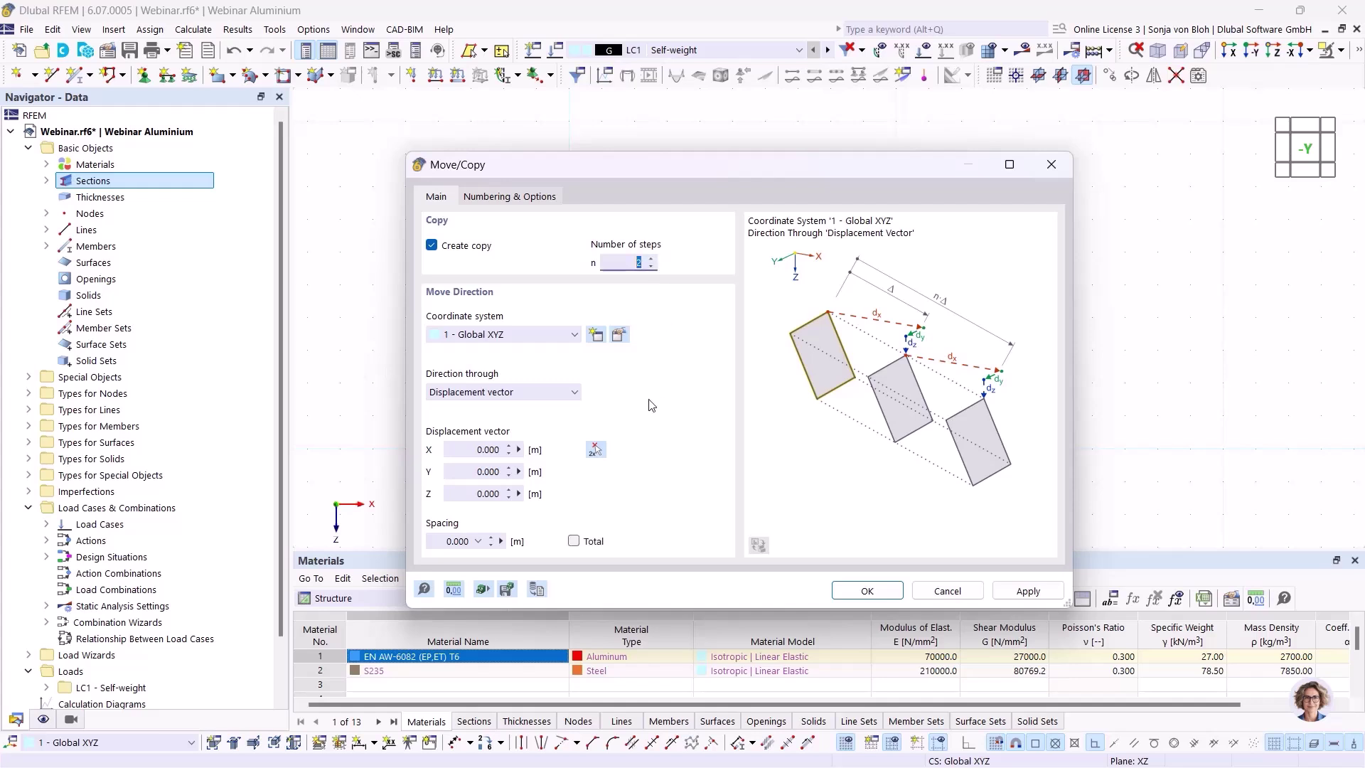
left_click(462, 448)
type("10")
left_click(868, 593)
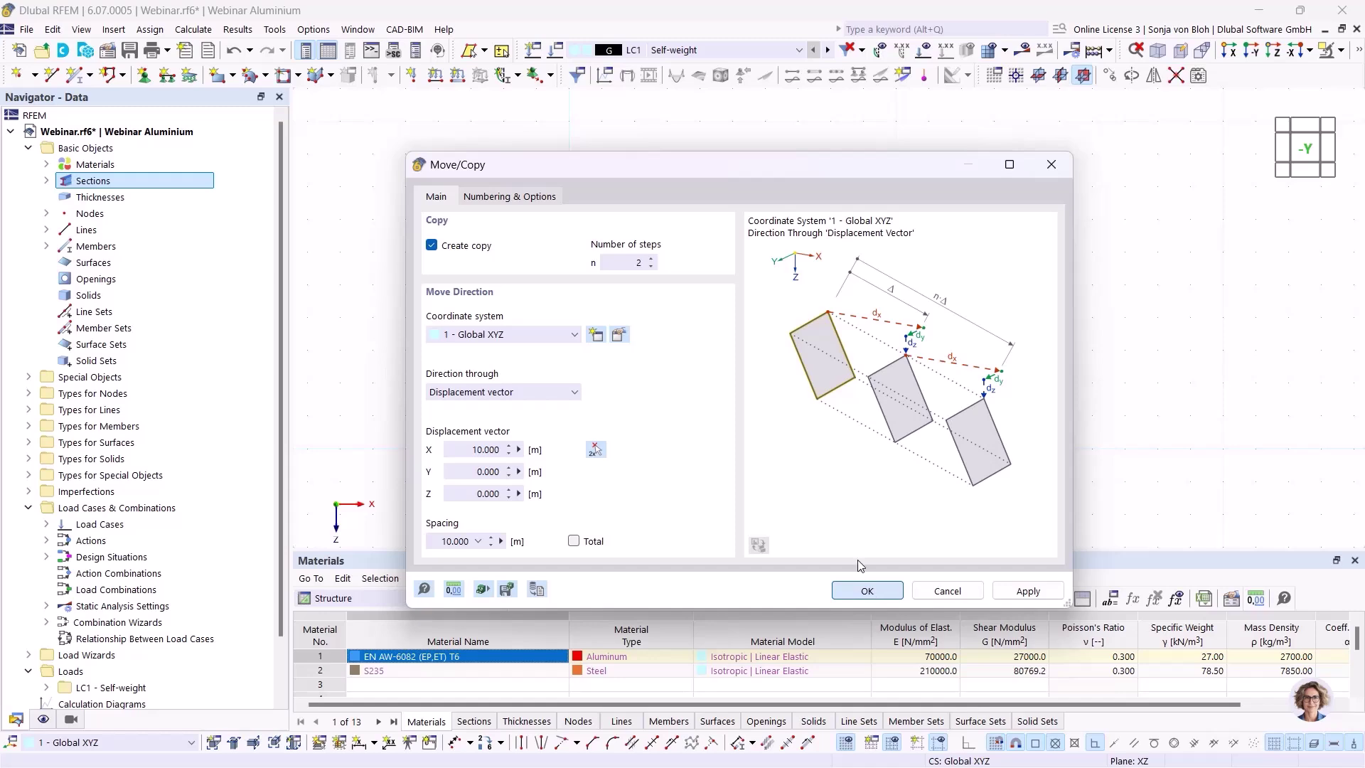
key("Return")
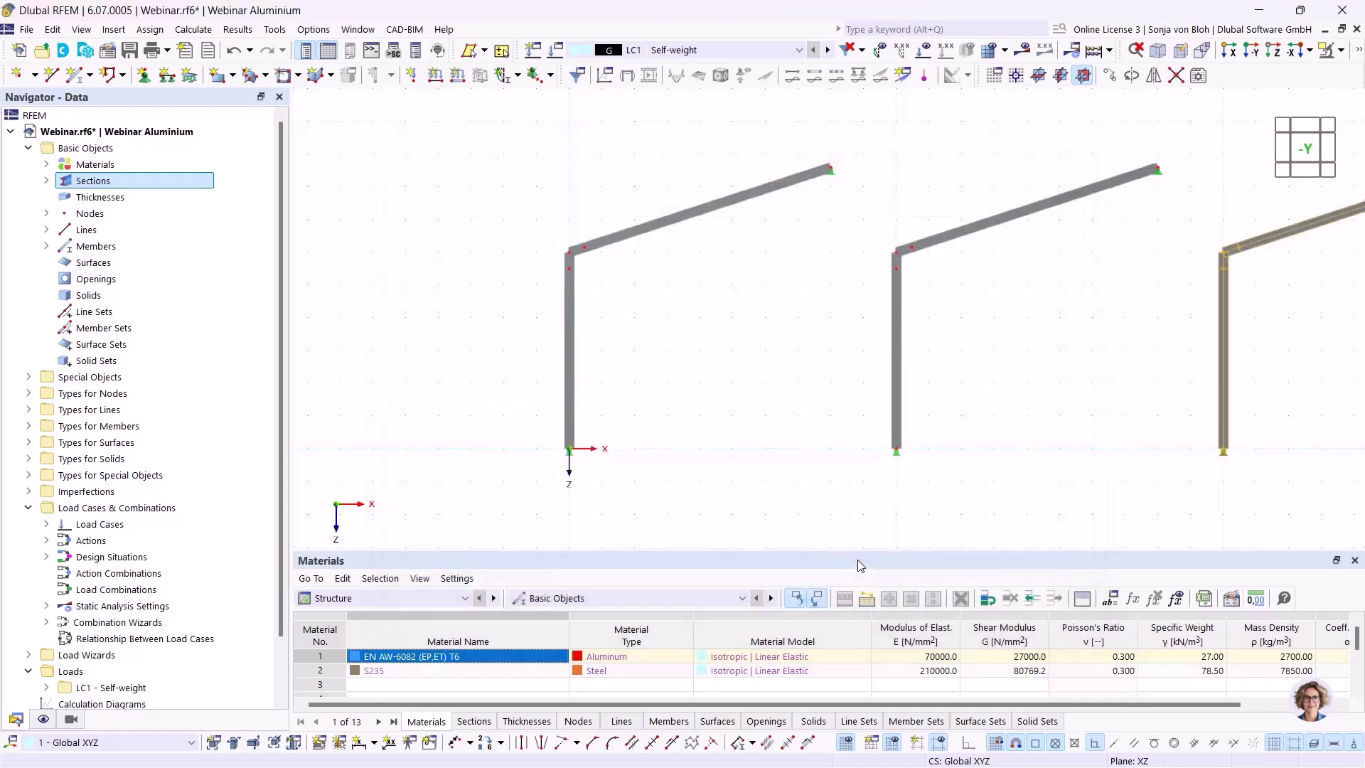
- Change the section of the first frame's two short corner members to RSECTION Reinforded AluSection
middle_click_drag(765, 384, 637, 437)
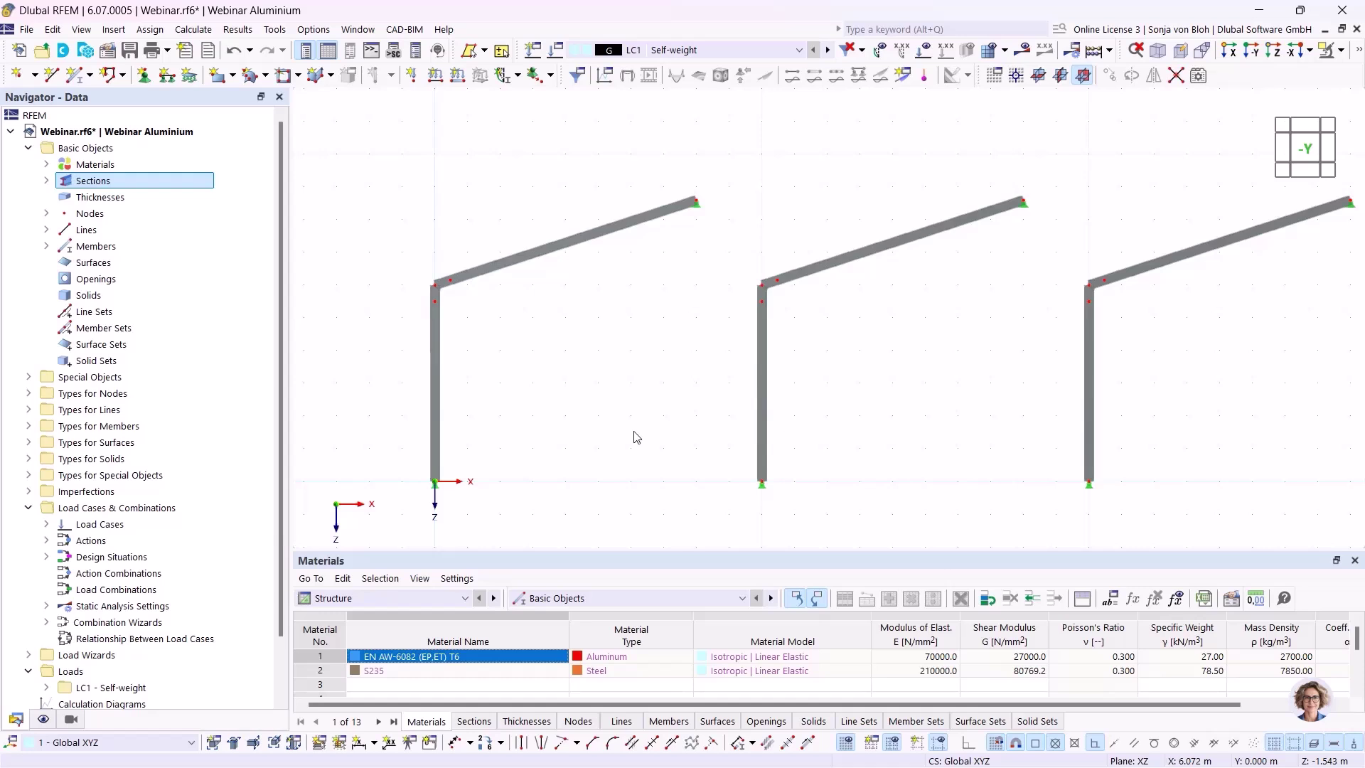
scroll(472, 305, "up", 2)
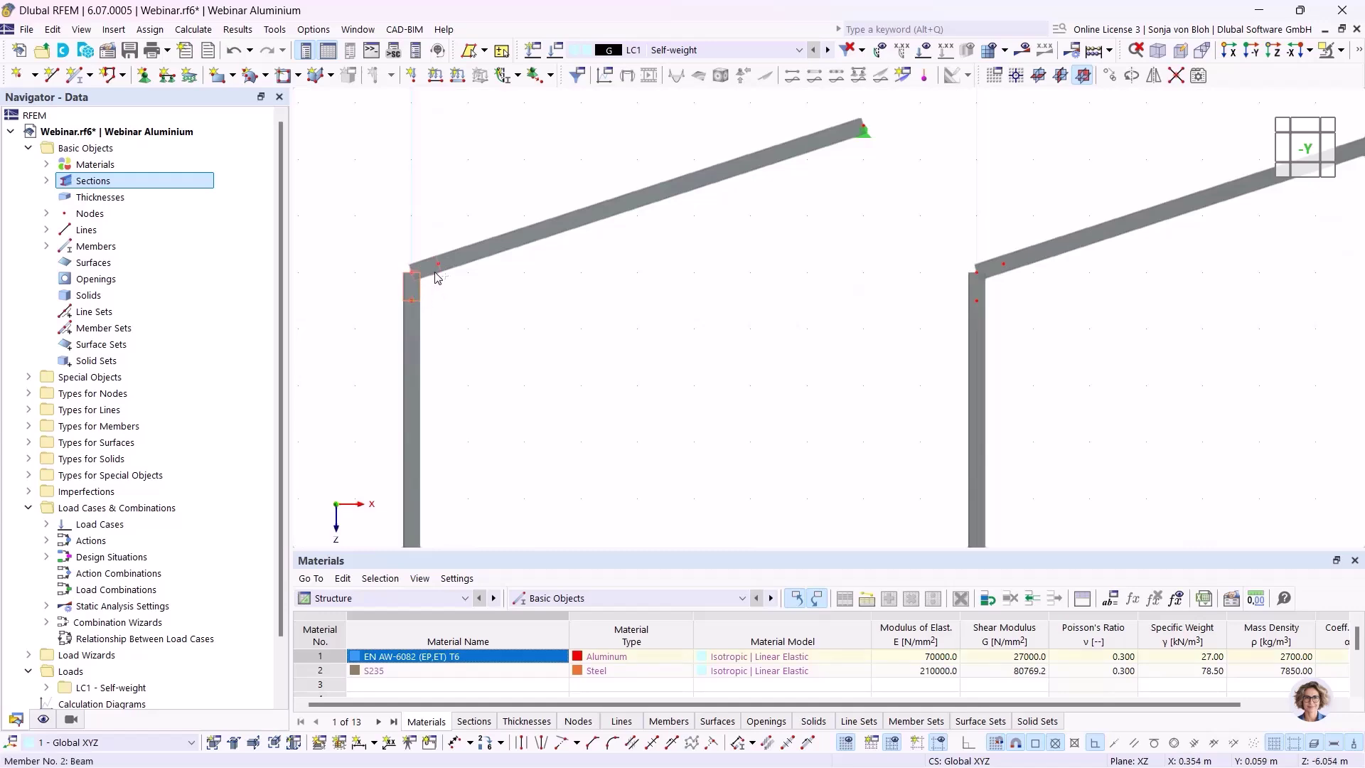
right_click(436, 277)
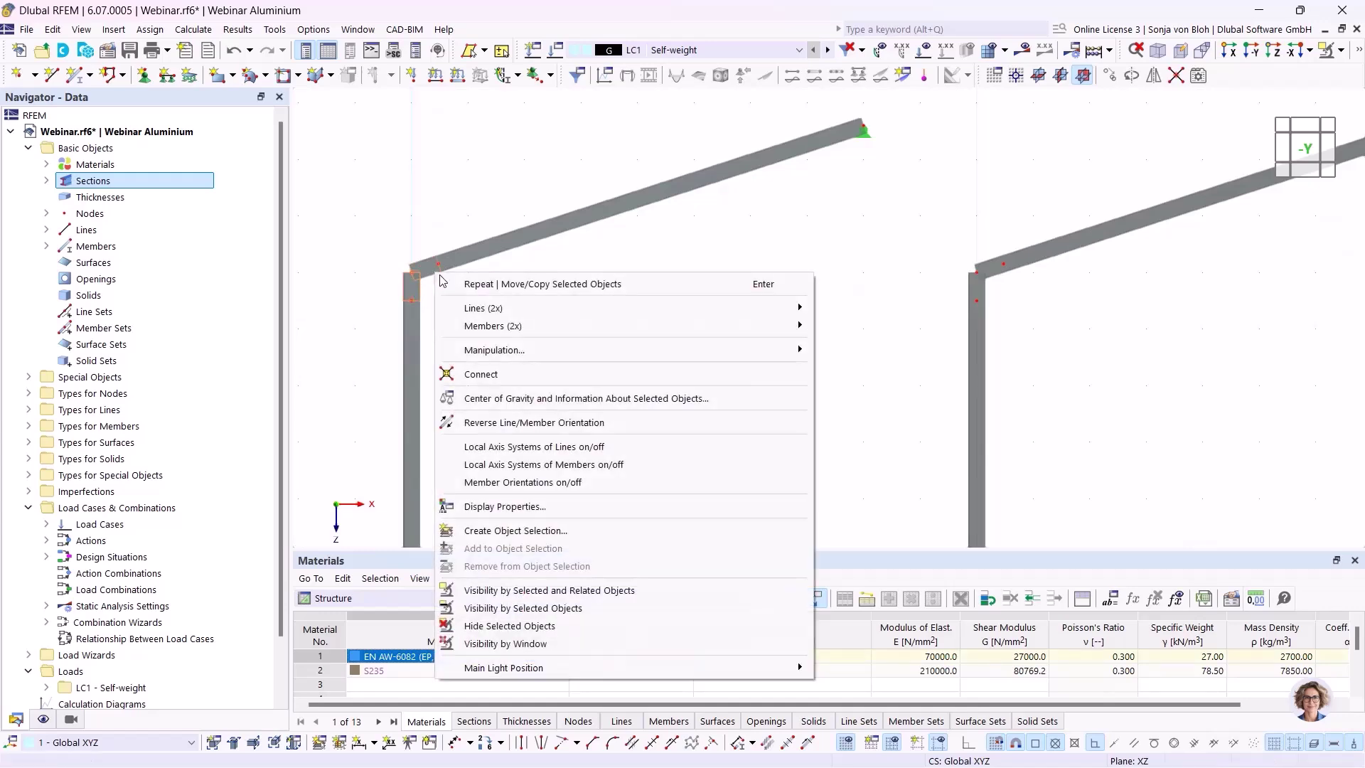
mouse_move(507, 331)
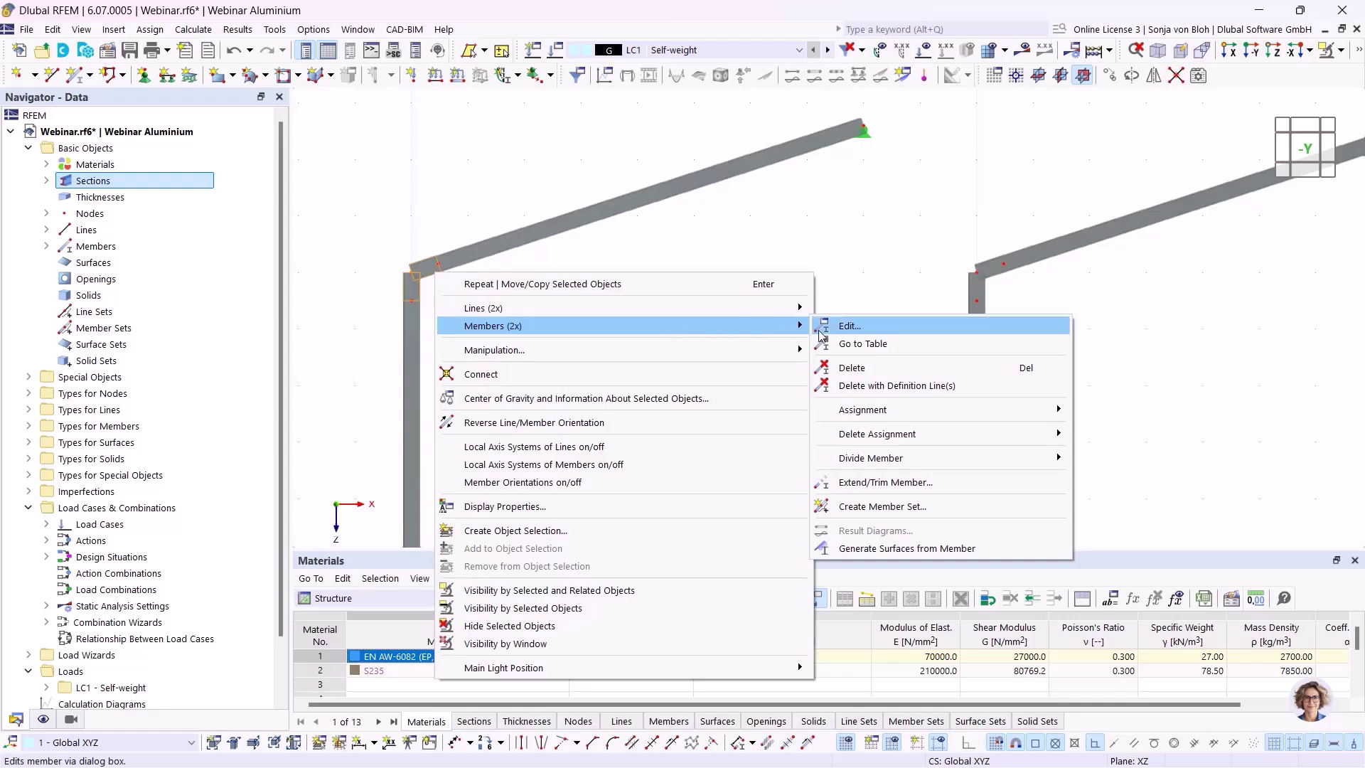
left_click(844, 328)
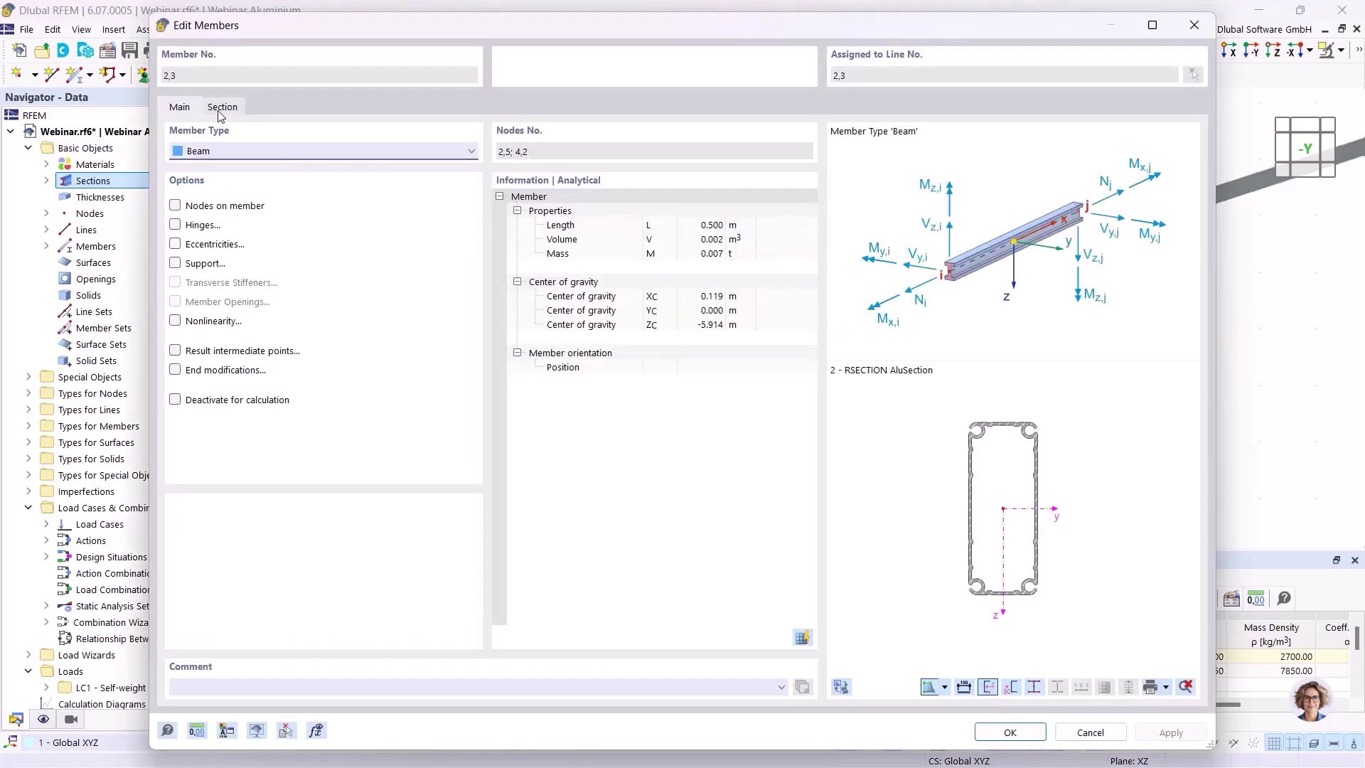
left_click(221, 108)
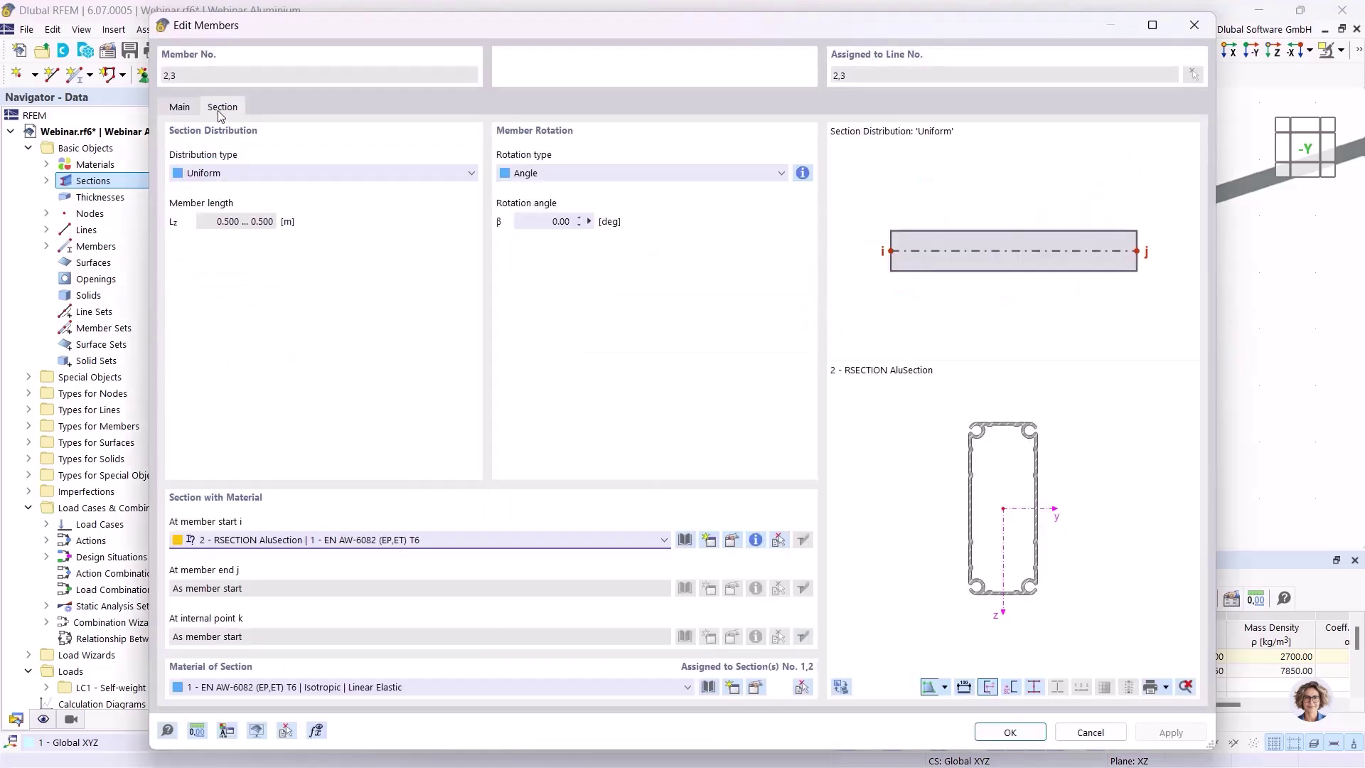
left_click(364, 540)
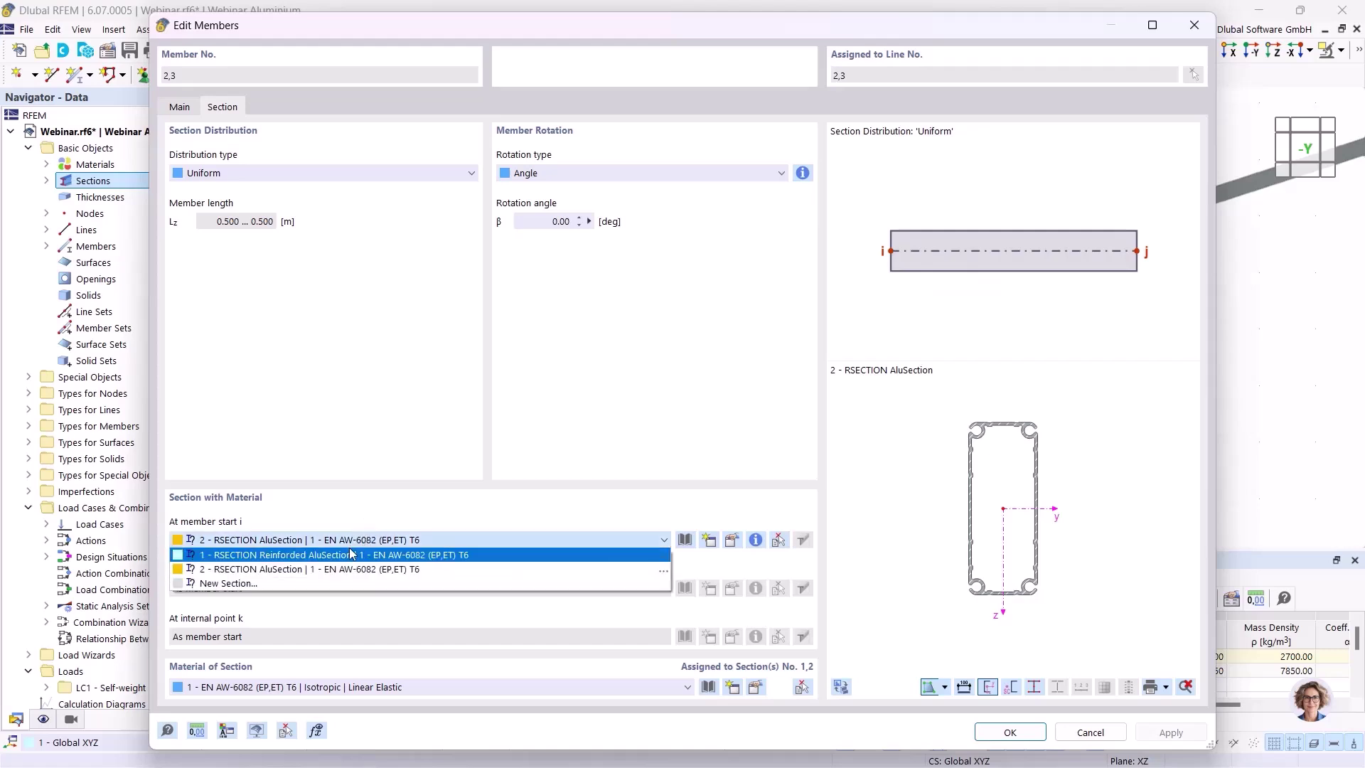
left_click(350, 555)
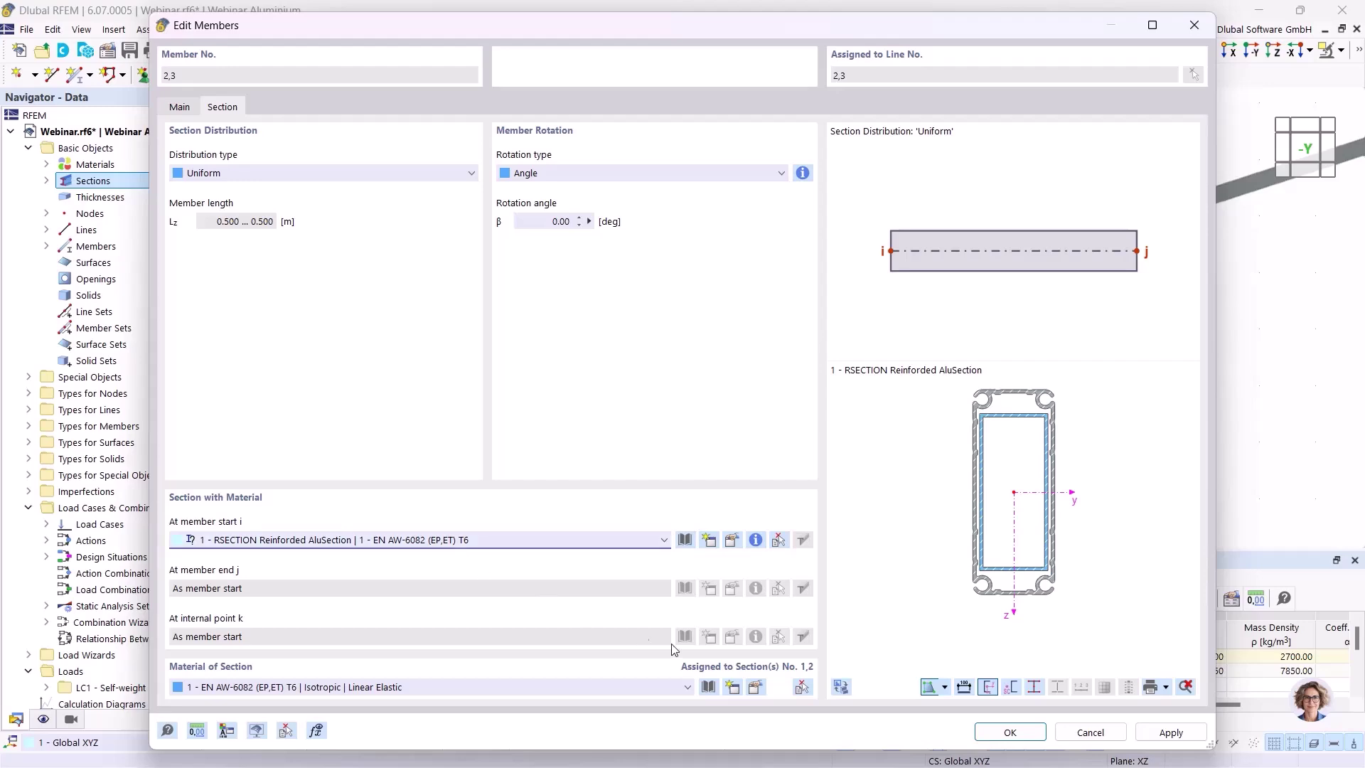
left_click(1010, 732)
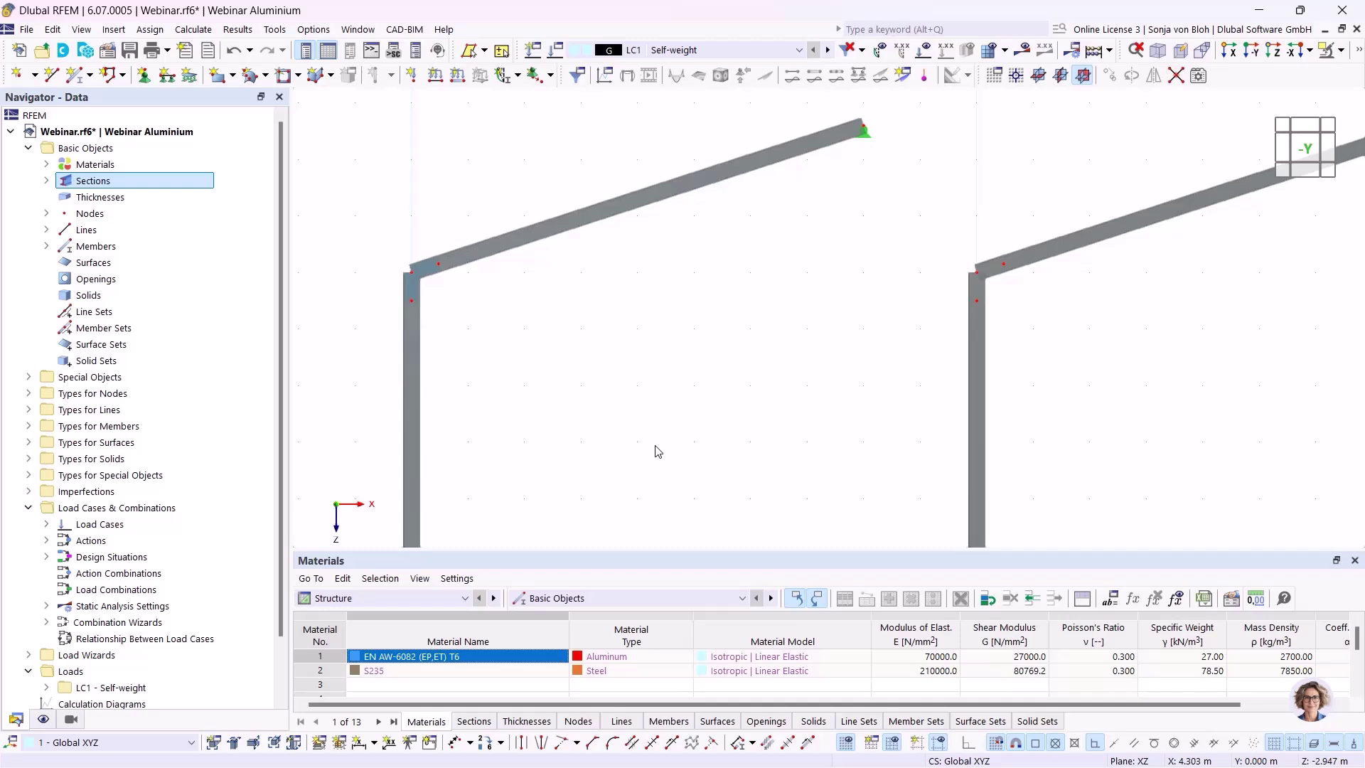
- Deactivate the active self-weight in load case LC1
left_click(46, 524)
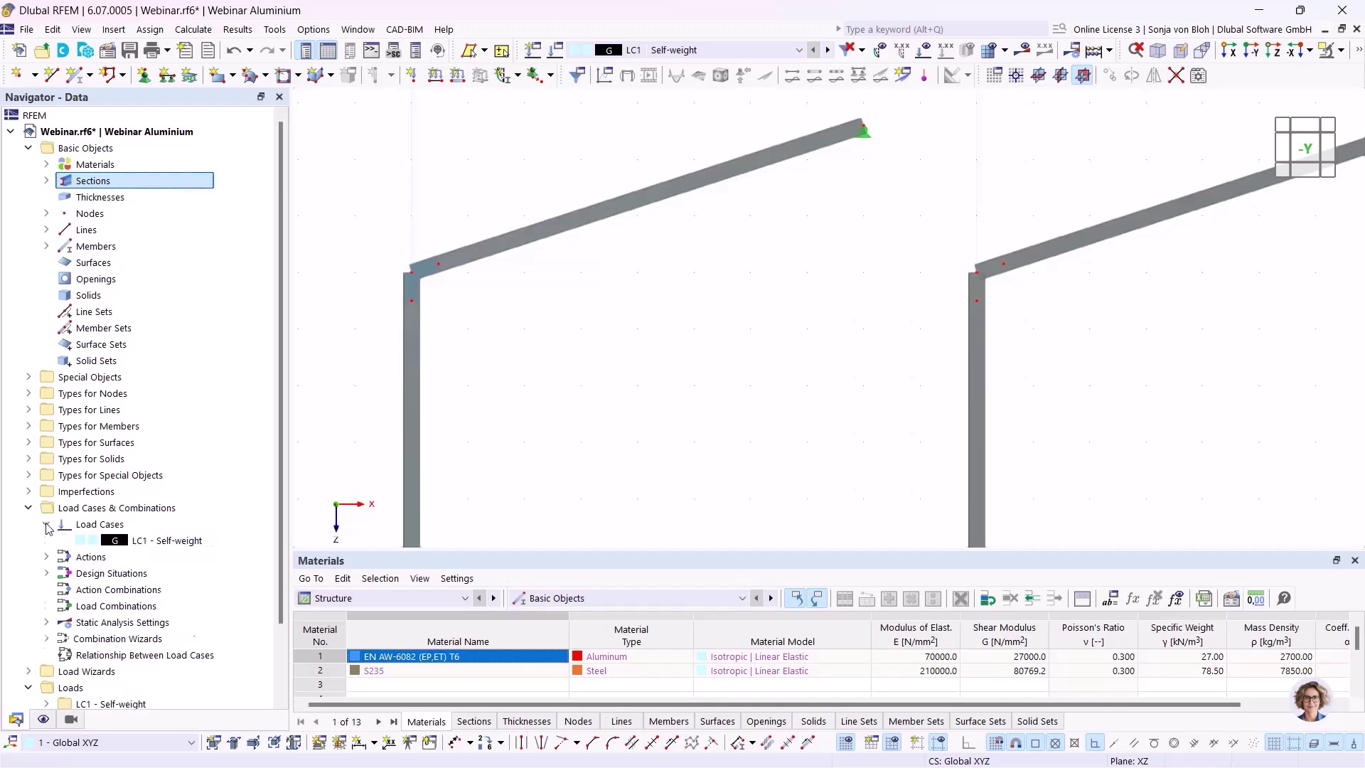
double_click(153, 541)
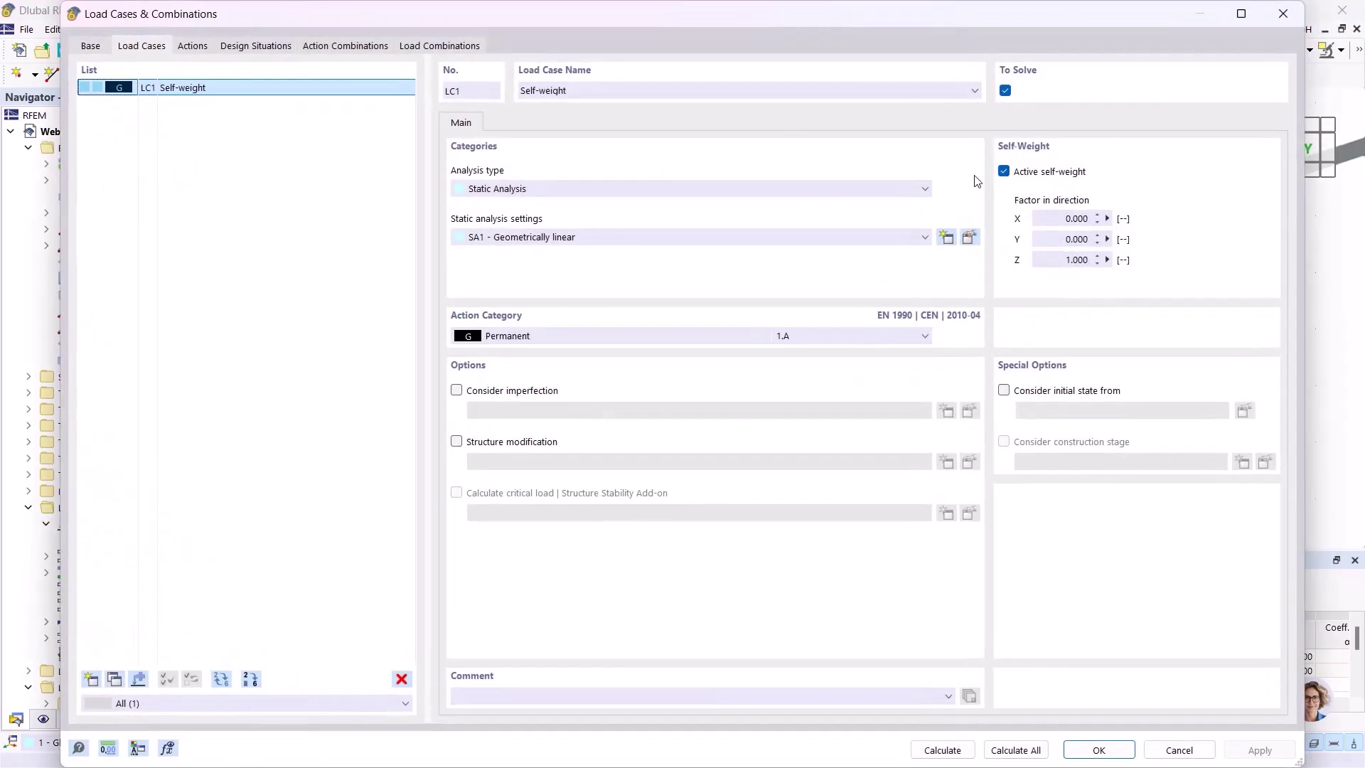
left_click(1003, 172)
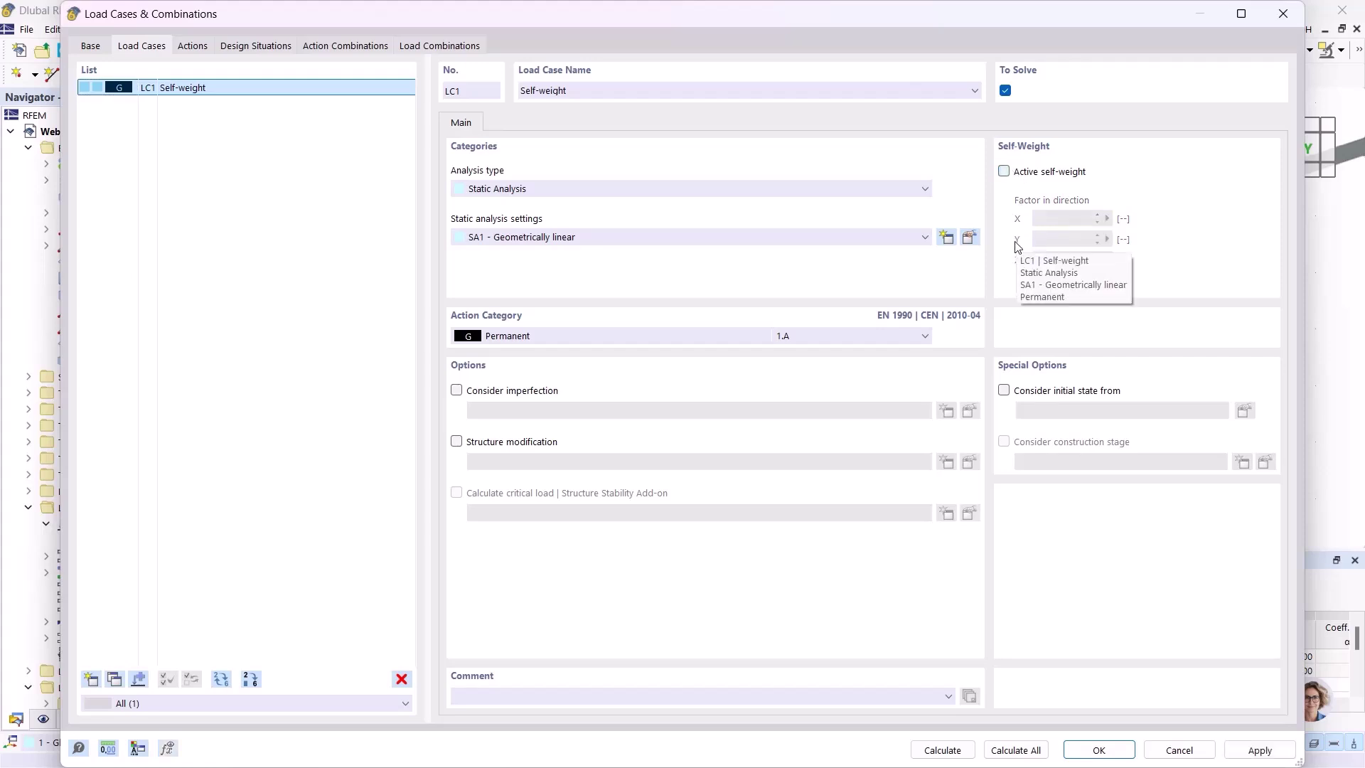
left_click(1099, 750)
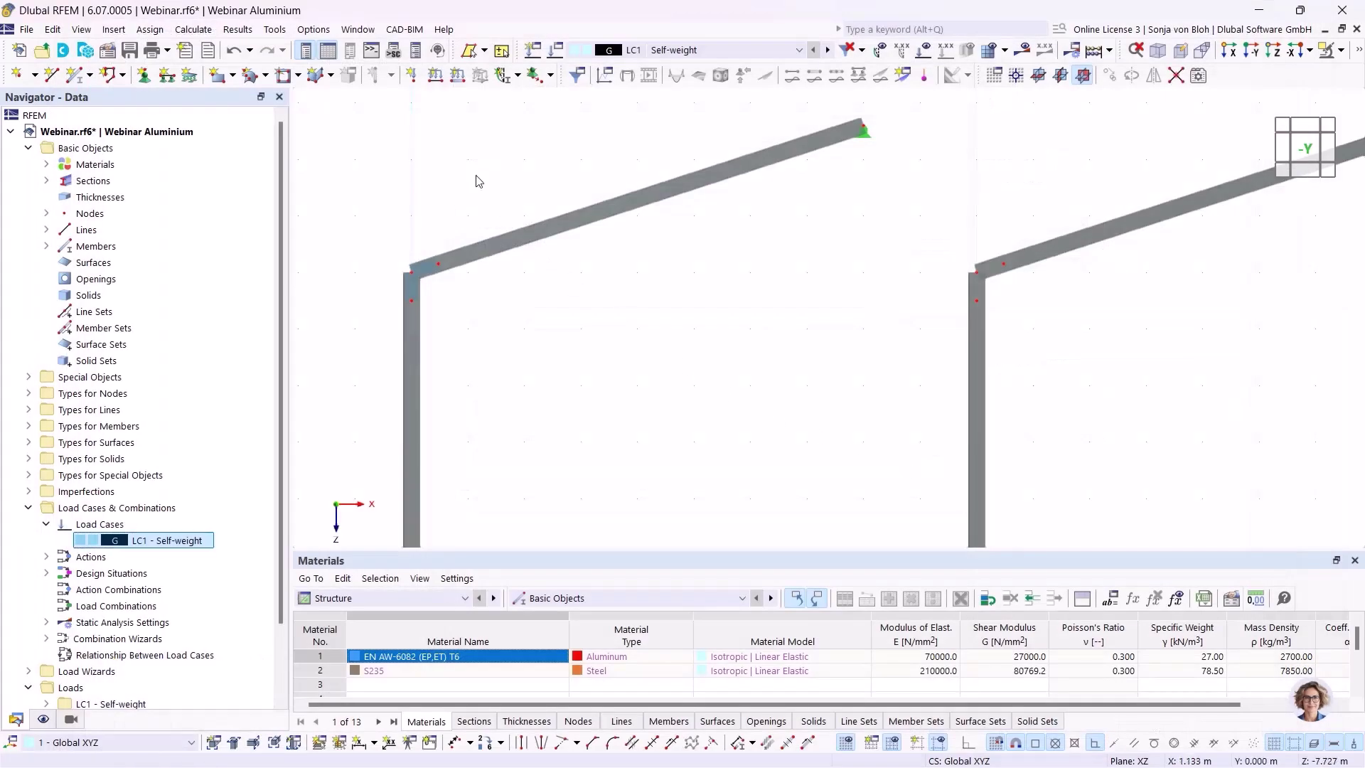
- Apply a uniform 2.6 kN/m member load, global in Z on projected length, to both parts of the first frame's sloped beam
left_click(459, 75)
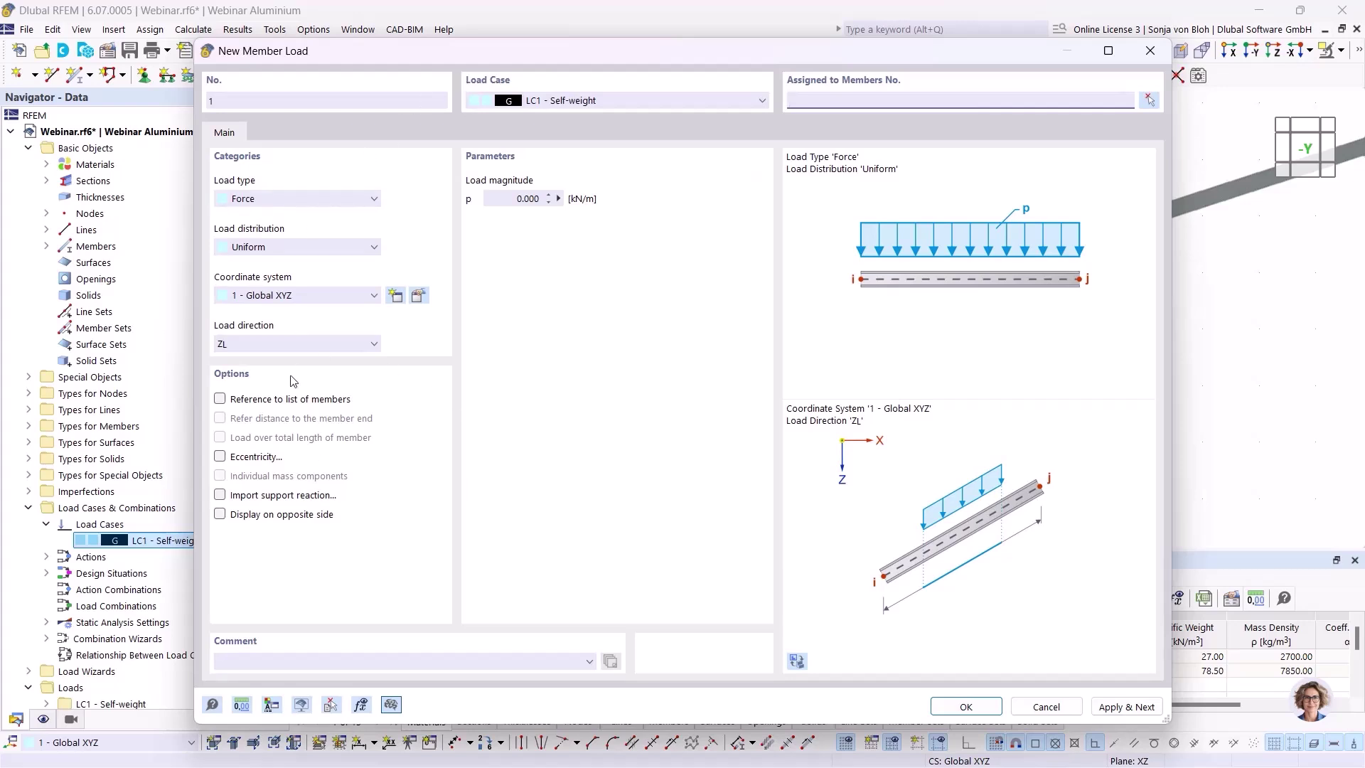
left_click(366, 349)
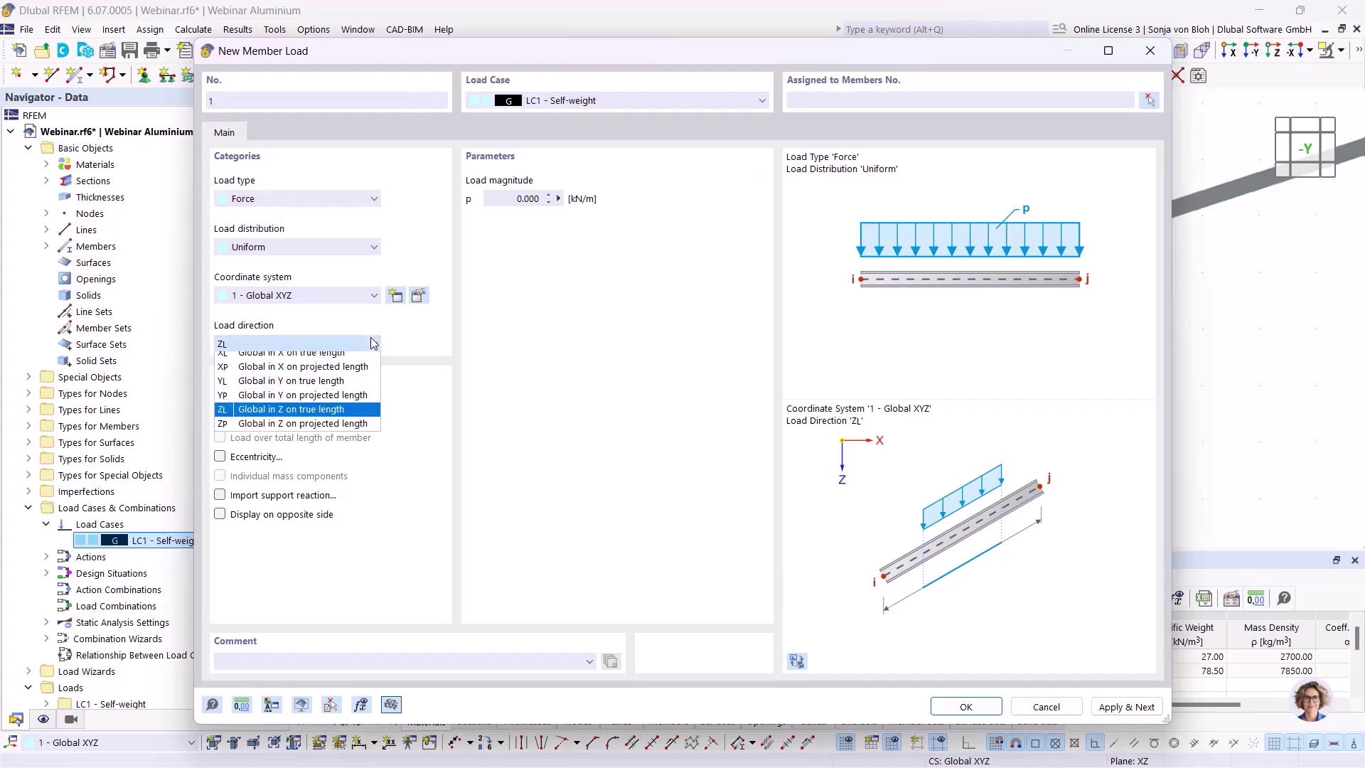
left_click(301, 429)
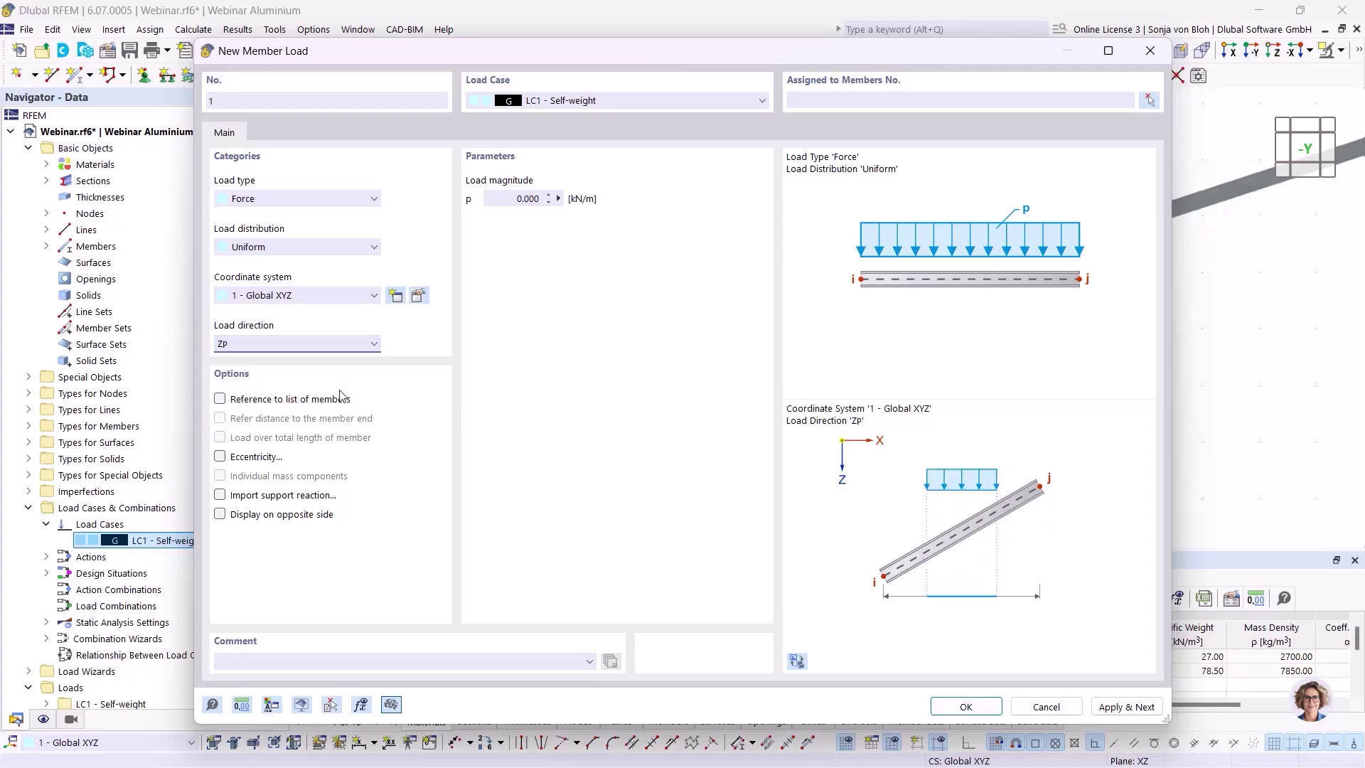
left_click(514, 199)
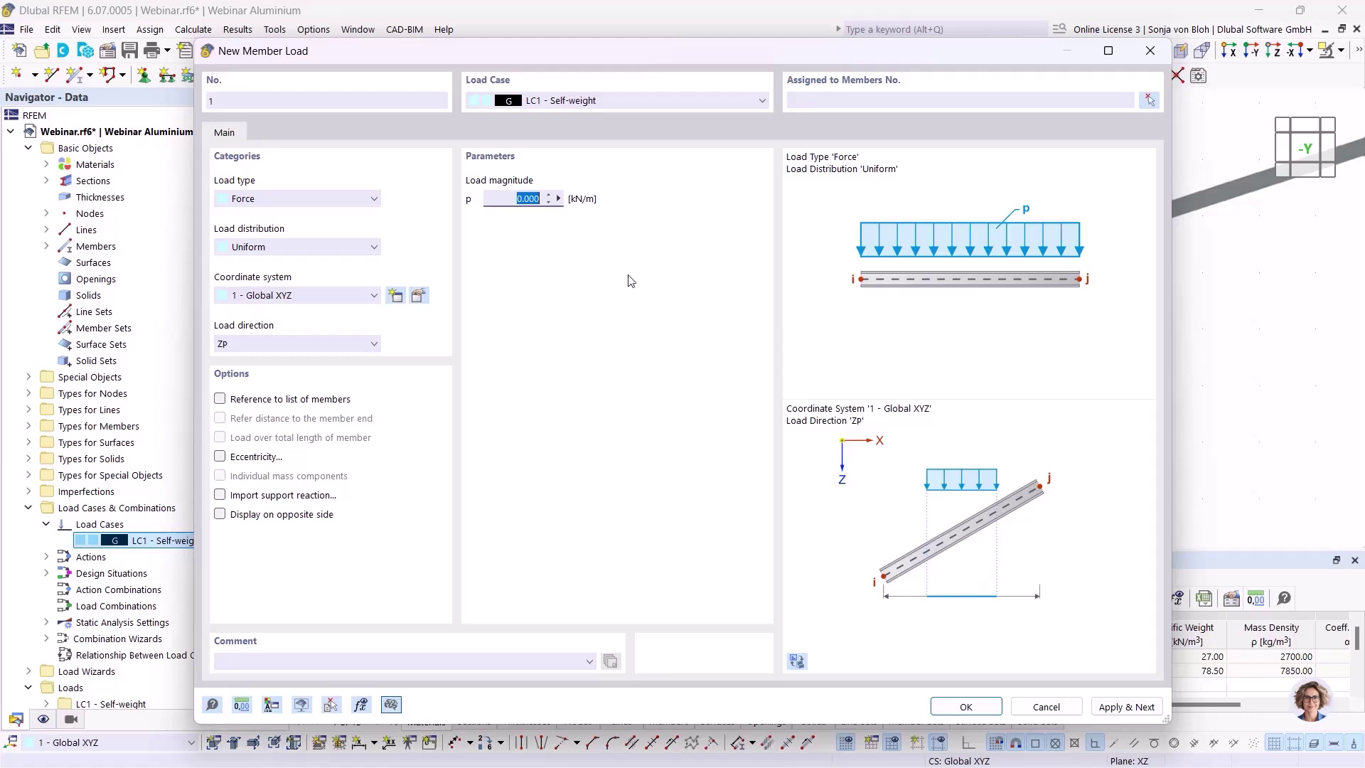
type("2,6")
left_click(966, 706)
left_click(457, 253)
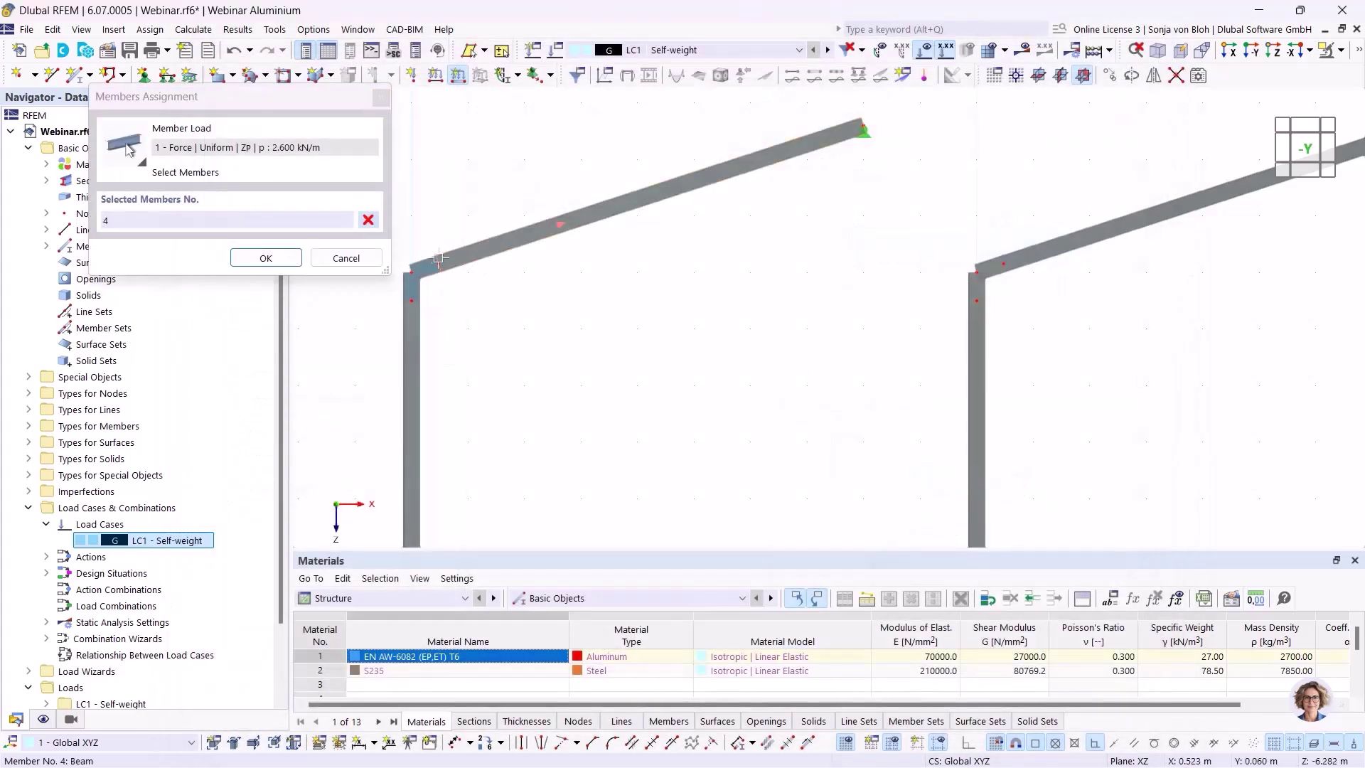
left_click(426, 268)
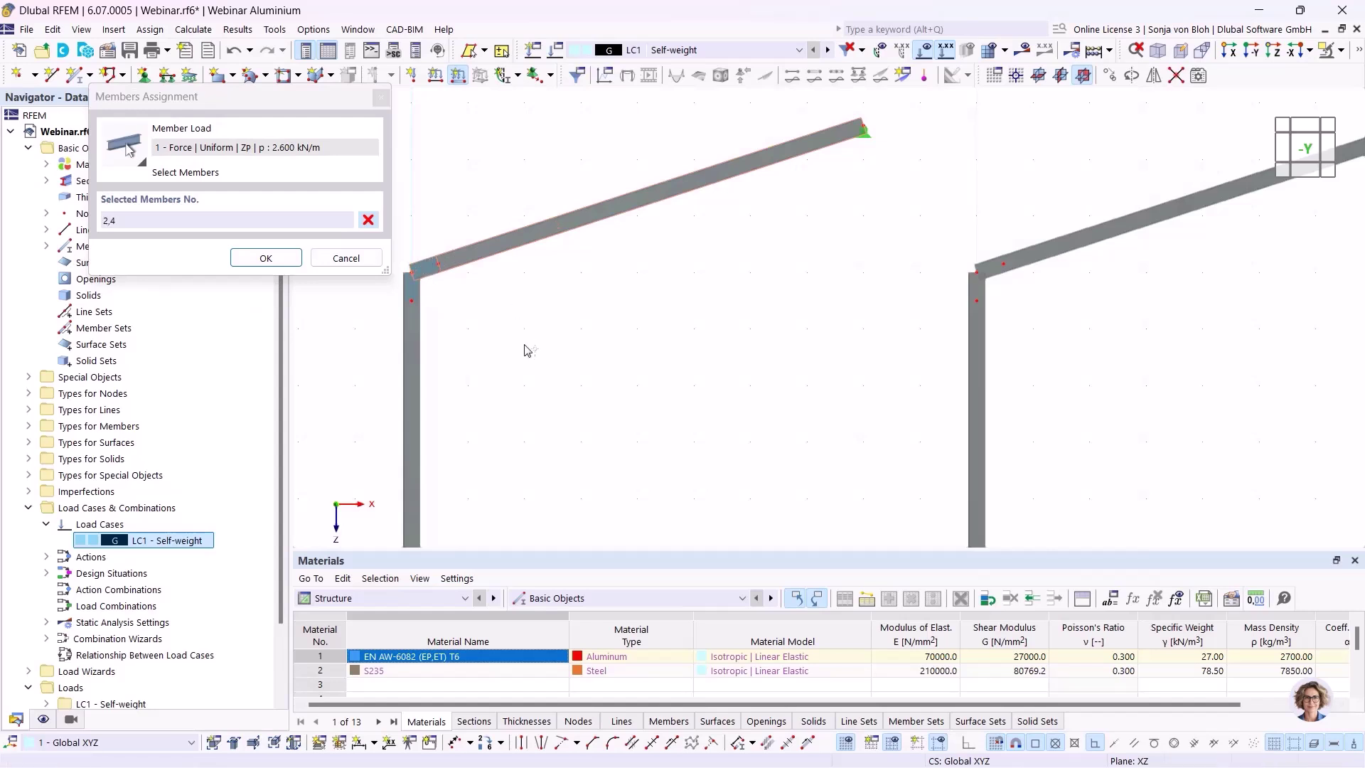
left_click(268, 257)
scroll(599, 373, "down", 4)
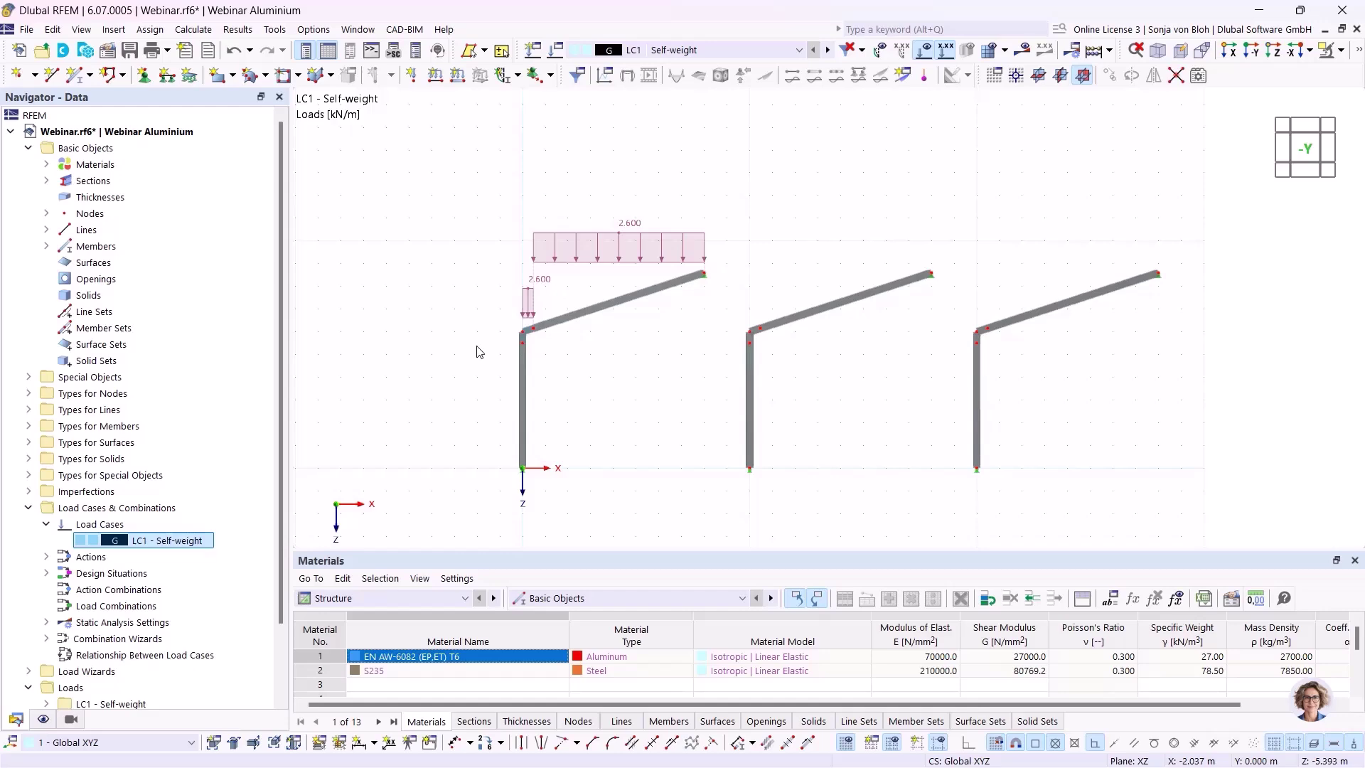
- Calculate load case LC1 and display the axial forces N on the members instead of the global deformations
left_click(1026, 55)
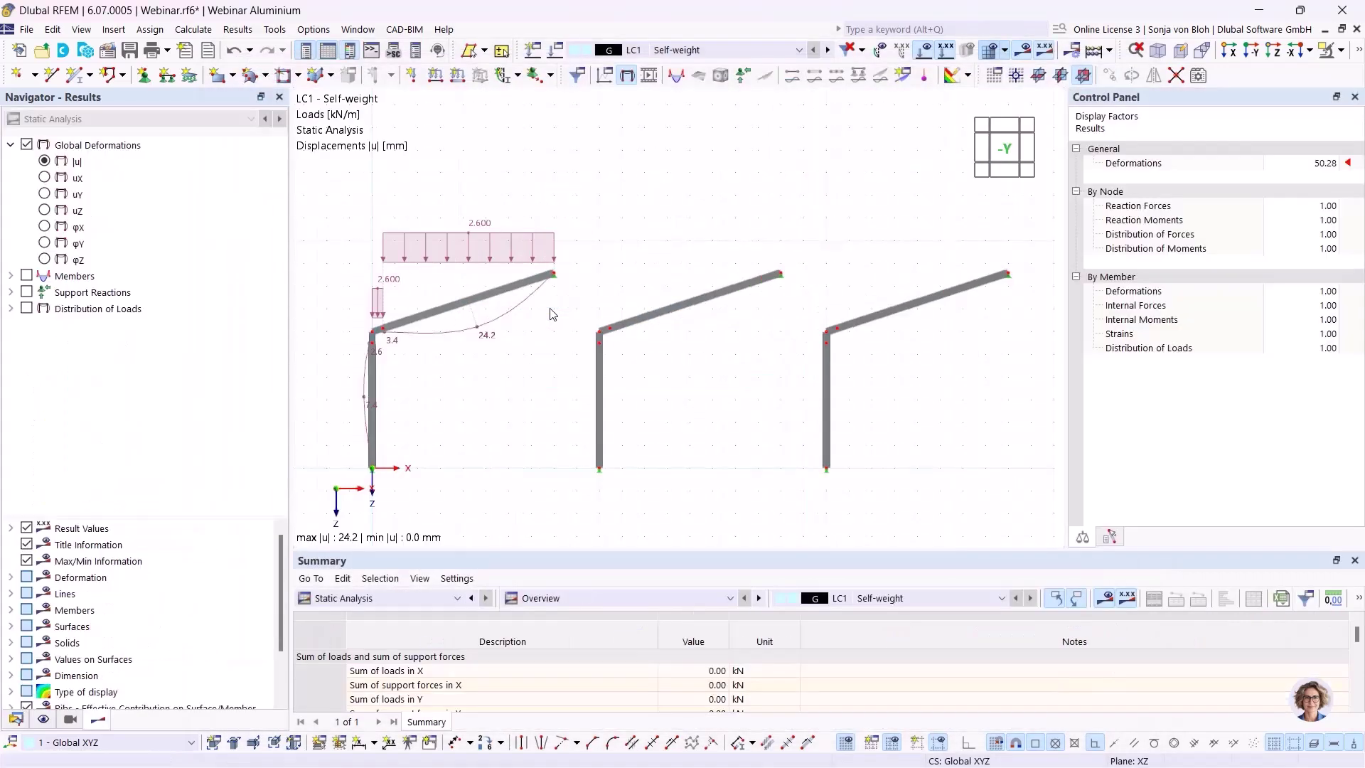
left_click(11, 276)
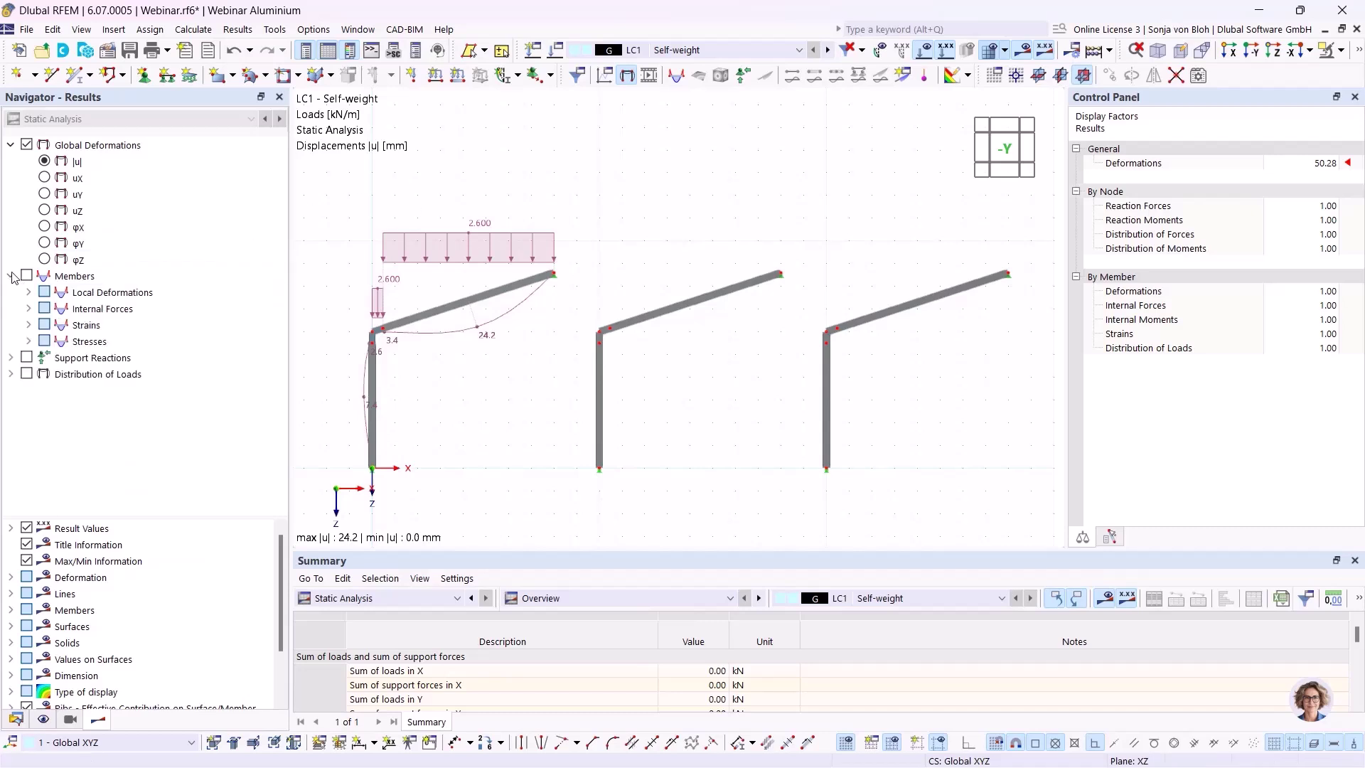
left_click(28, 309)
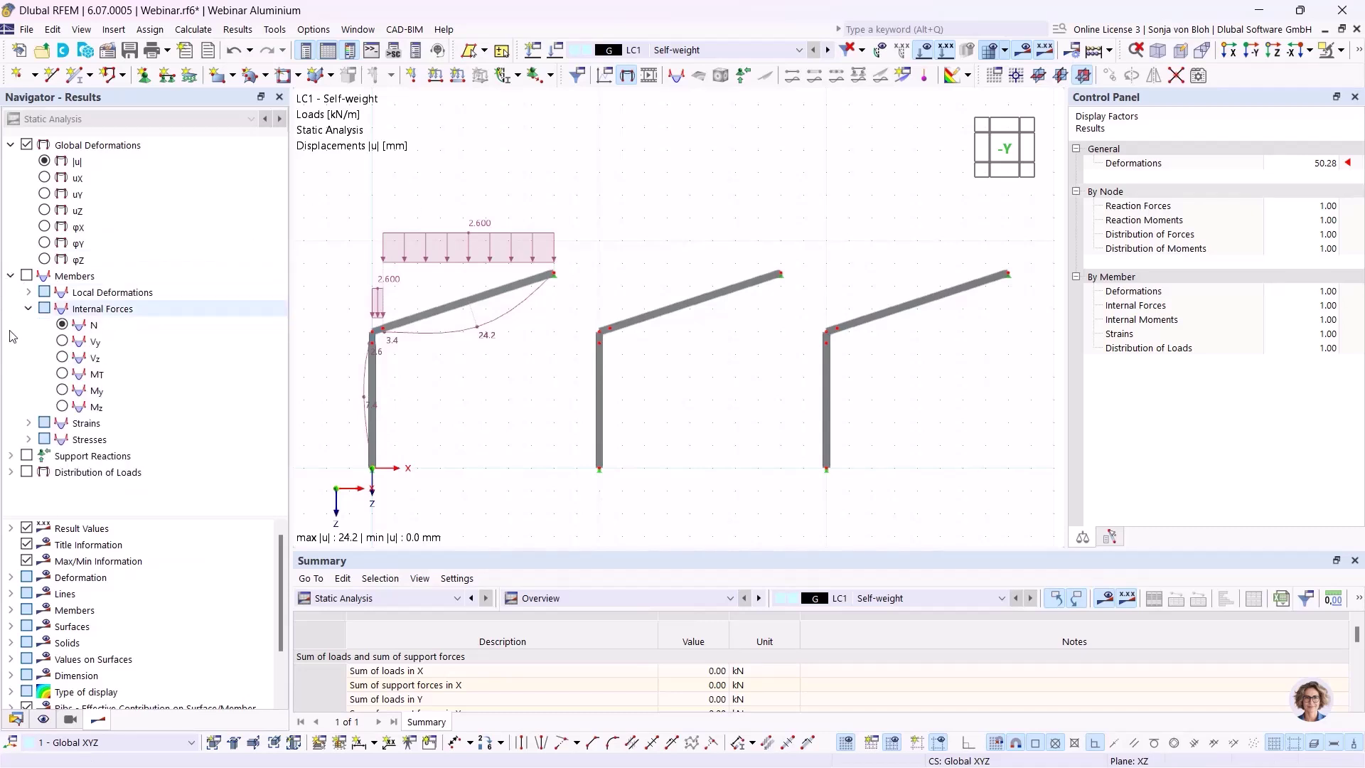
middle_click_drag(439, 452, 601, 412)
scroll(582, 334, "up", 2)
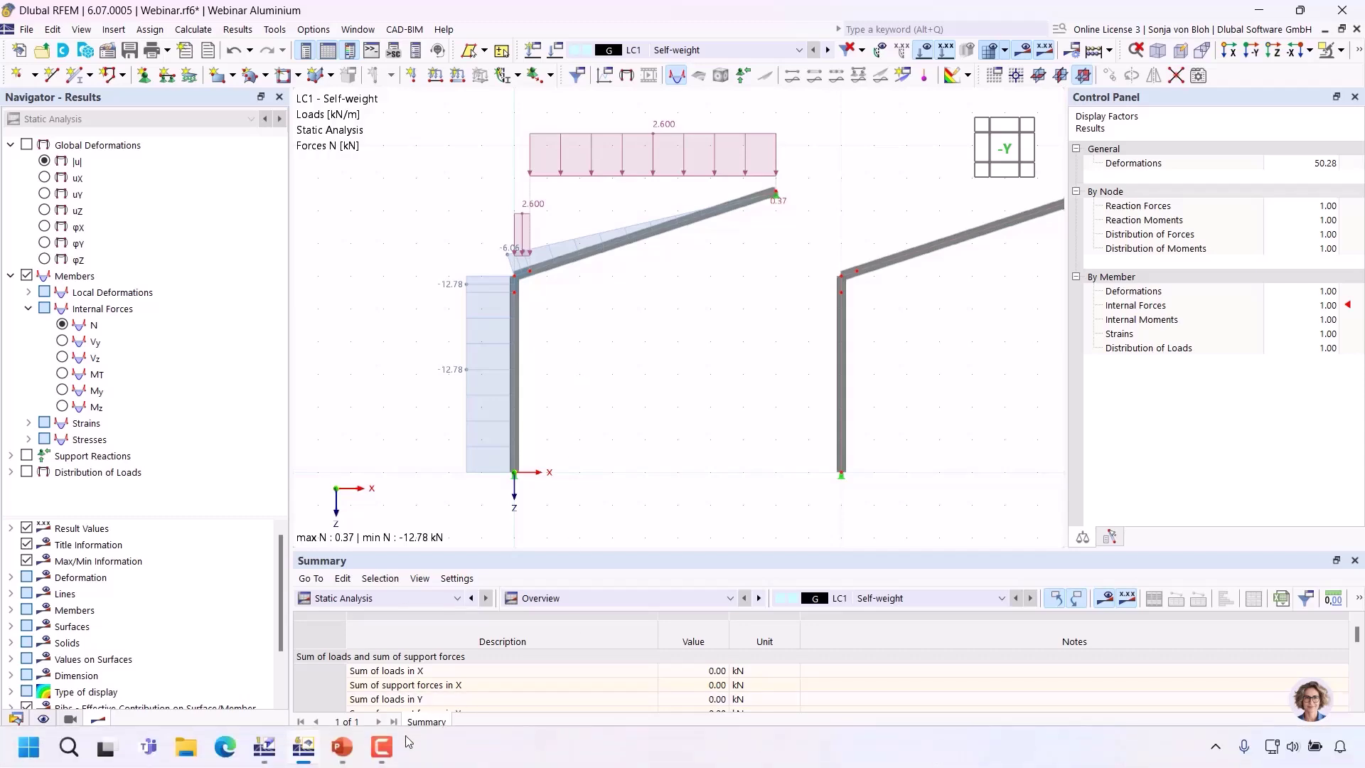
- Switch to the PowerPoint presentation and advance to the Line release slide
mouse_move(347, 754)
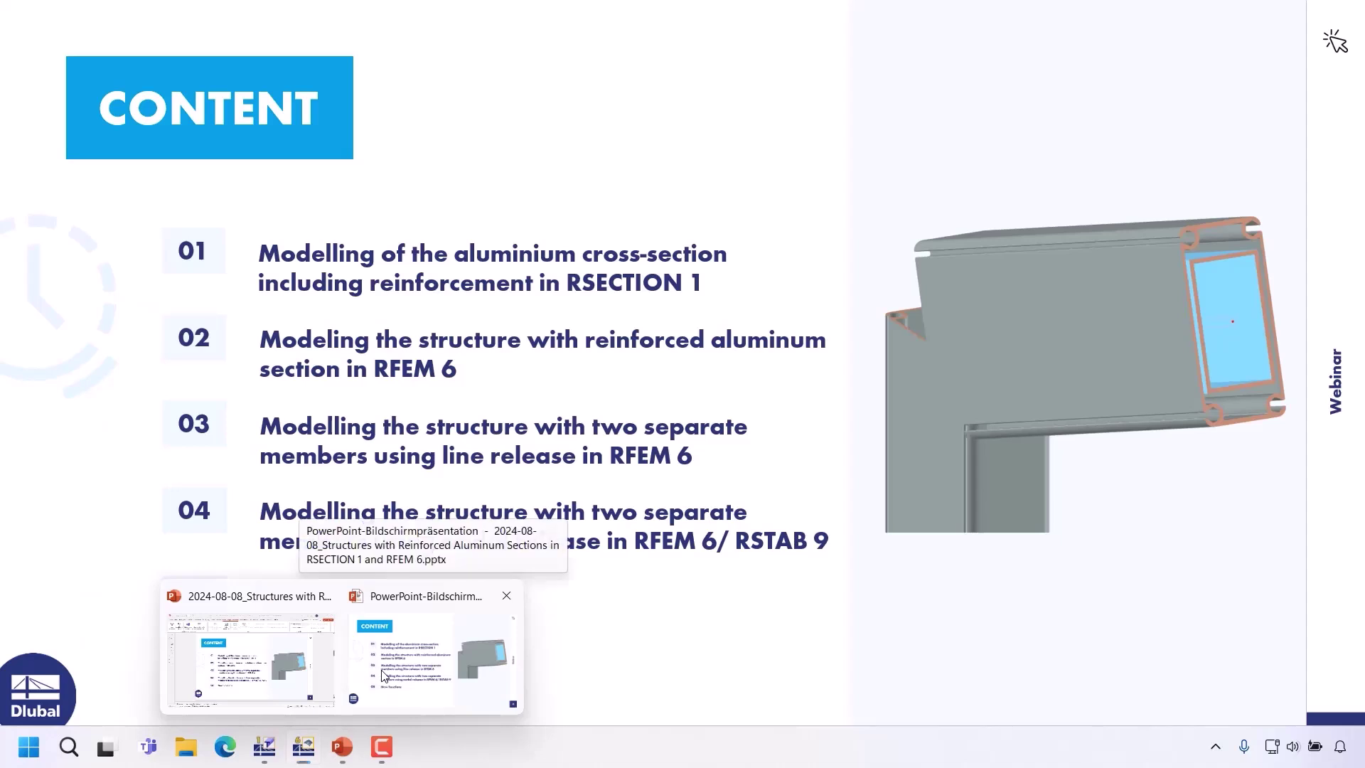
left_click(384, 676)
key("Right")
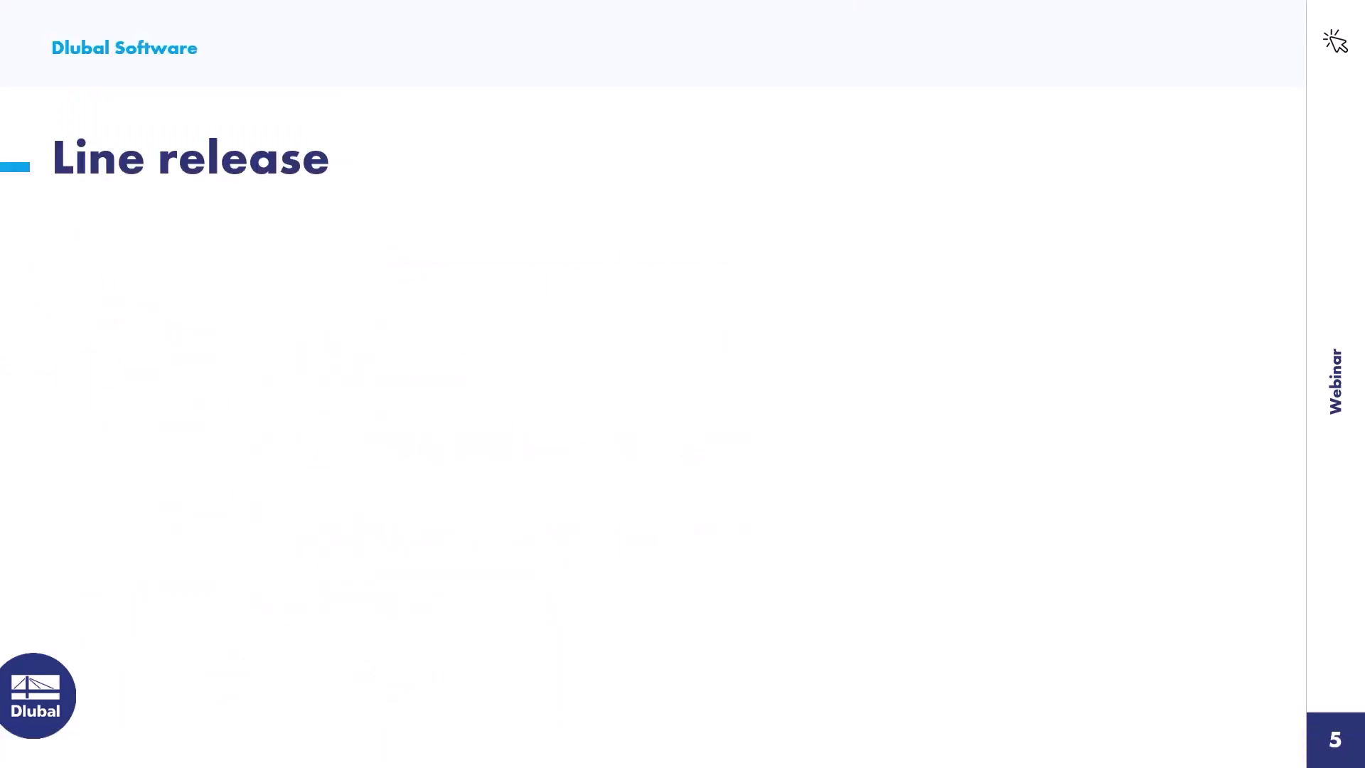
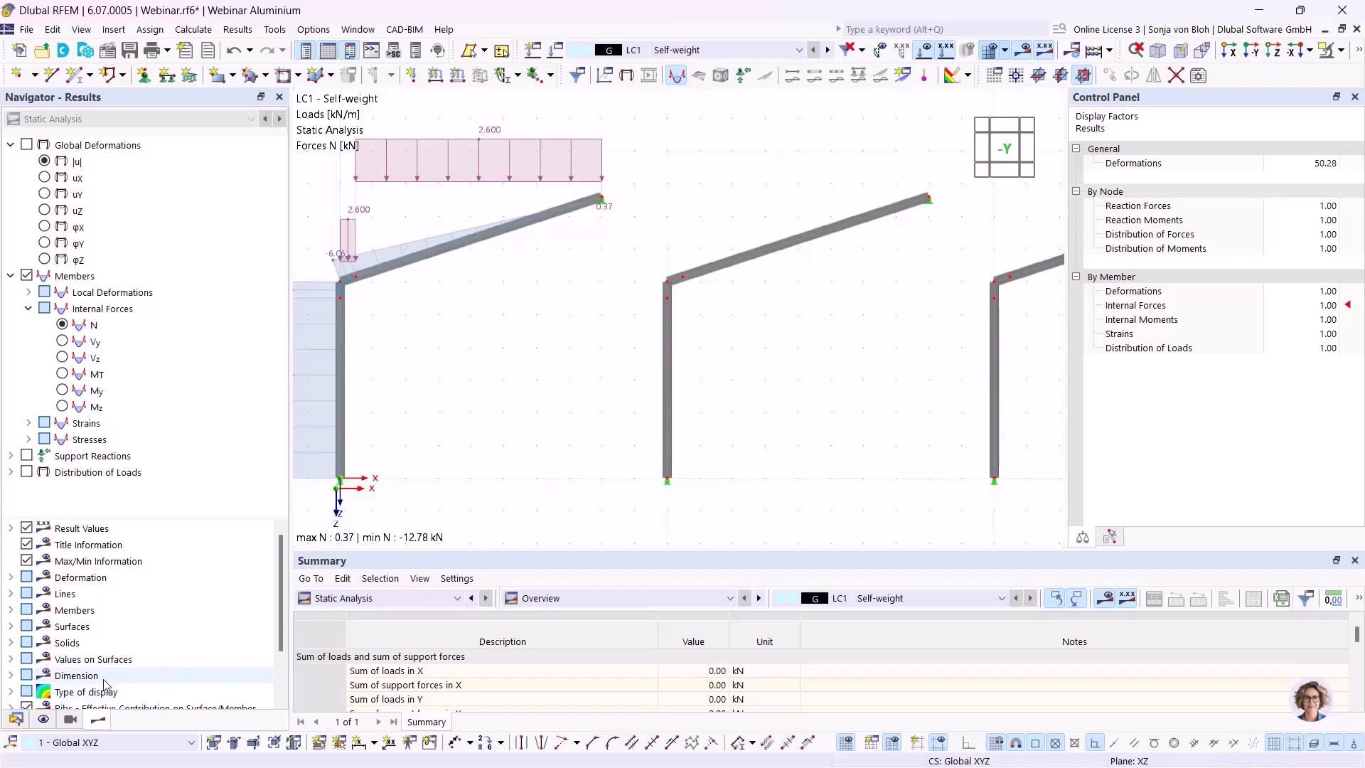
- Start a new line release in RFEM and assign it to the second frame's two short corner lines, 6 and 7
left_click(16, 719)
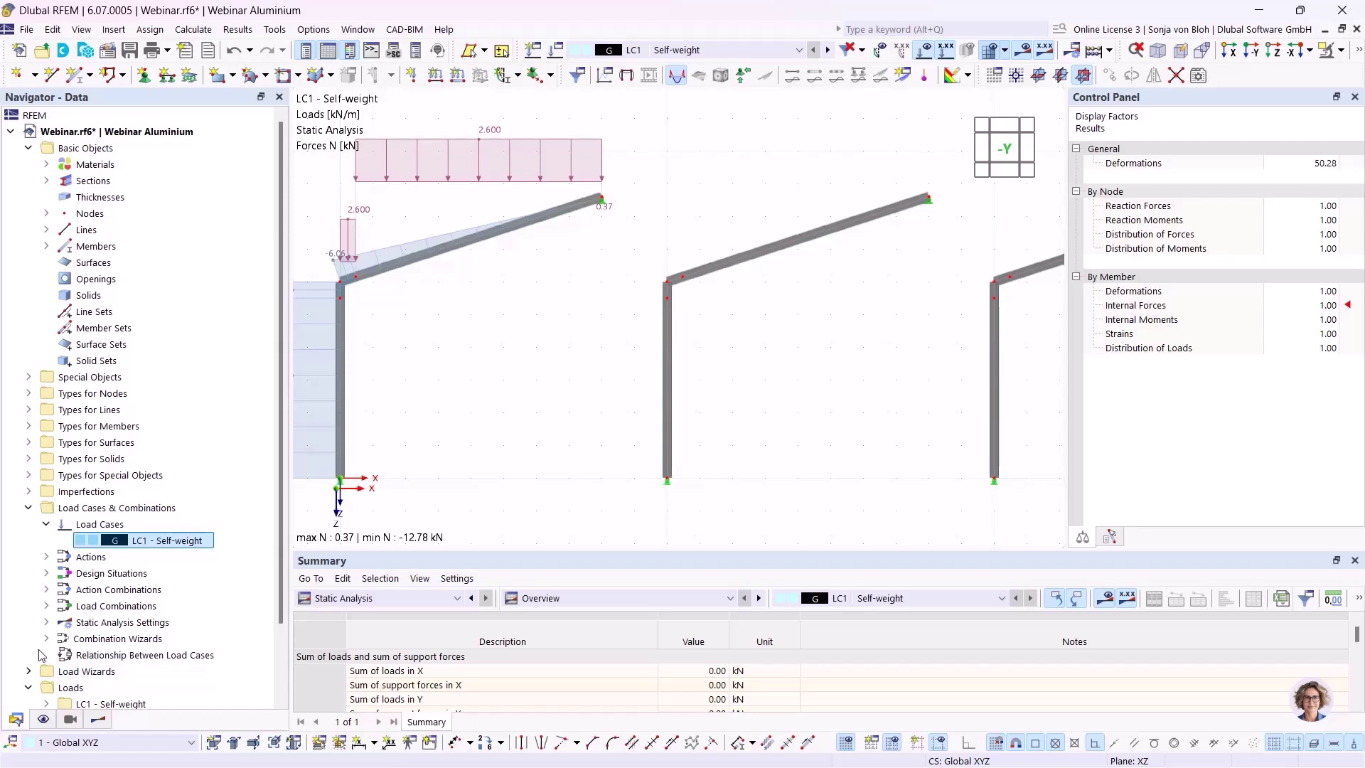
left_click(29, 378)
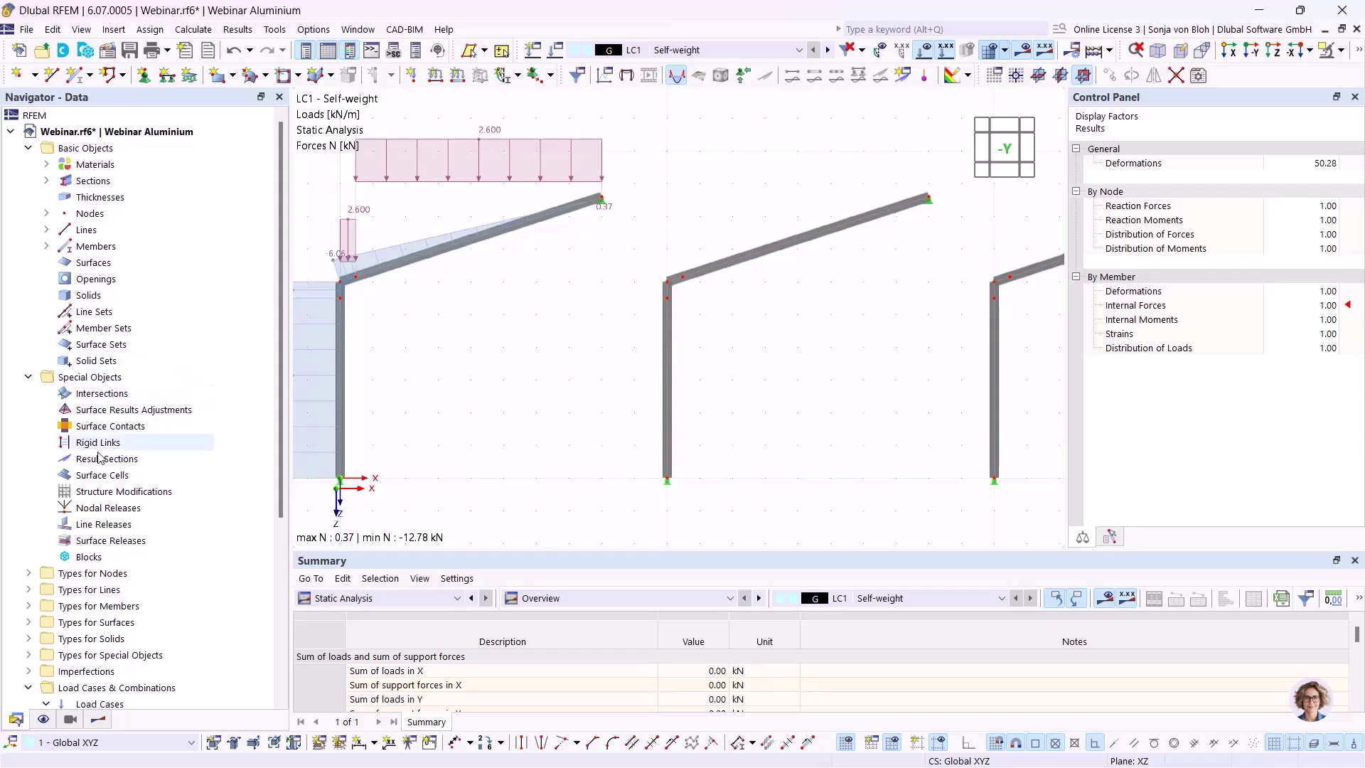
left_click(103, 524)
right_click(103, 525)
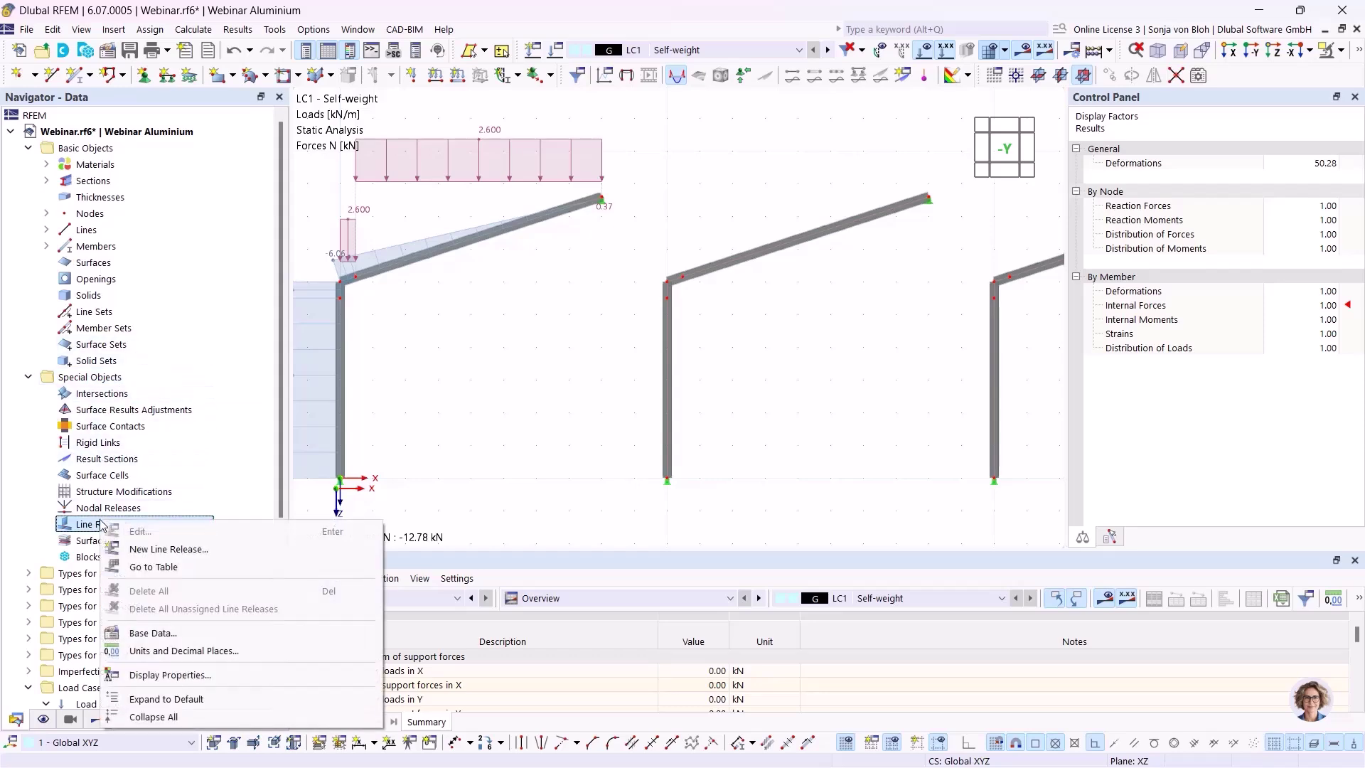
left_click(171, 545)
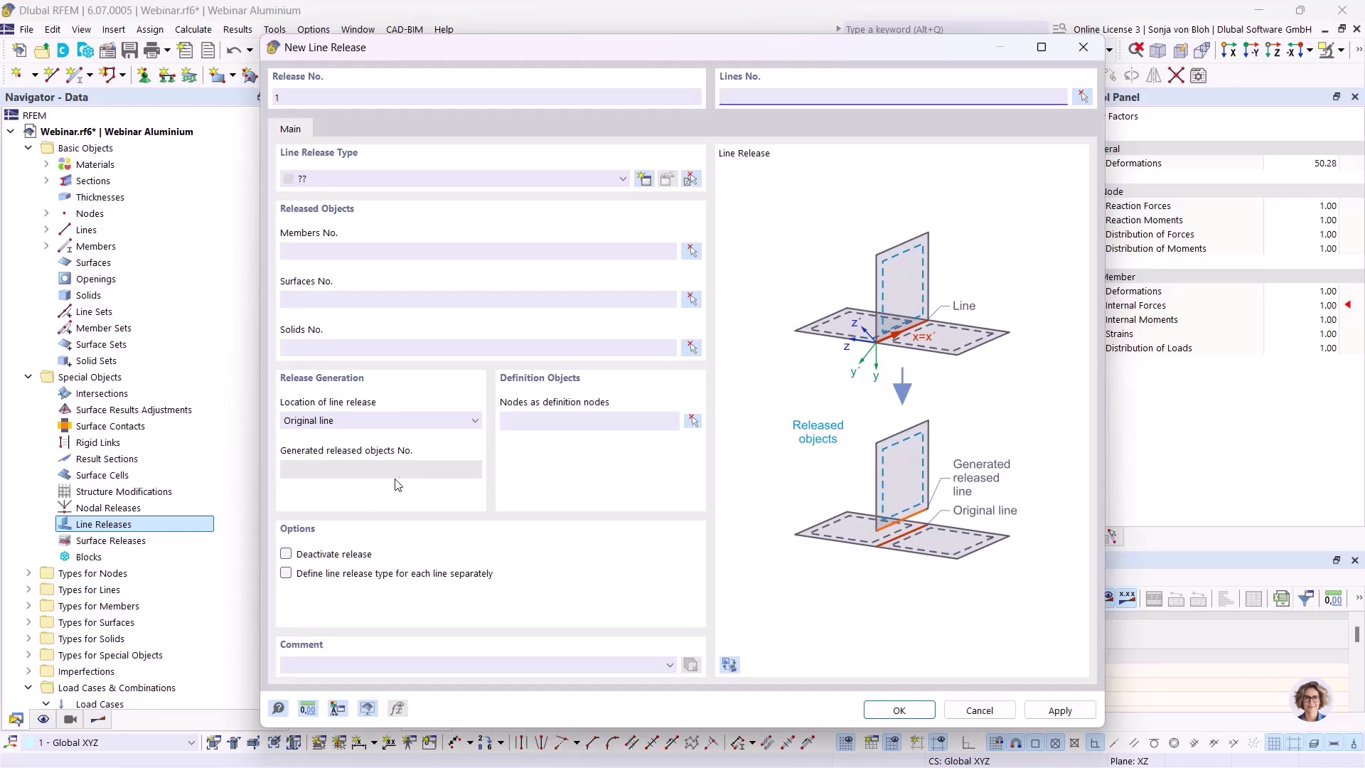
left_click(1083, 97)
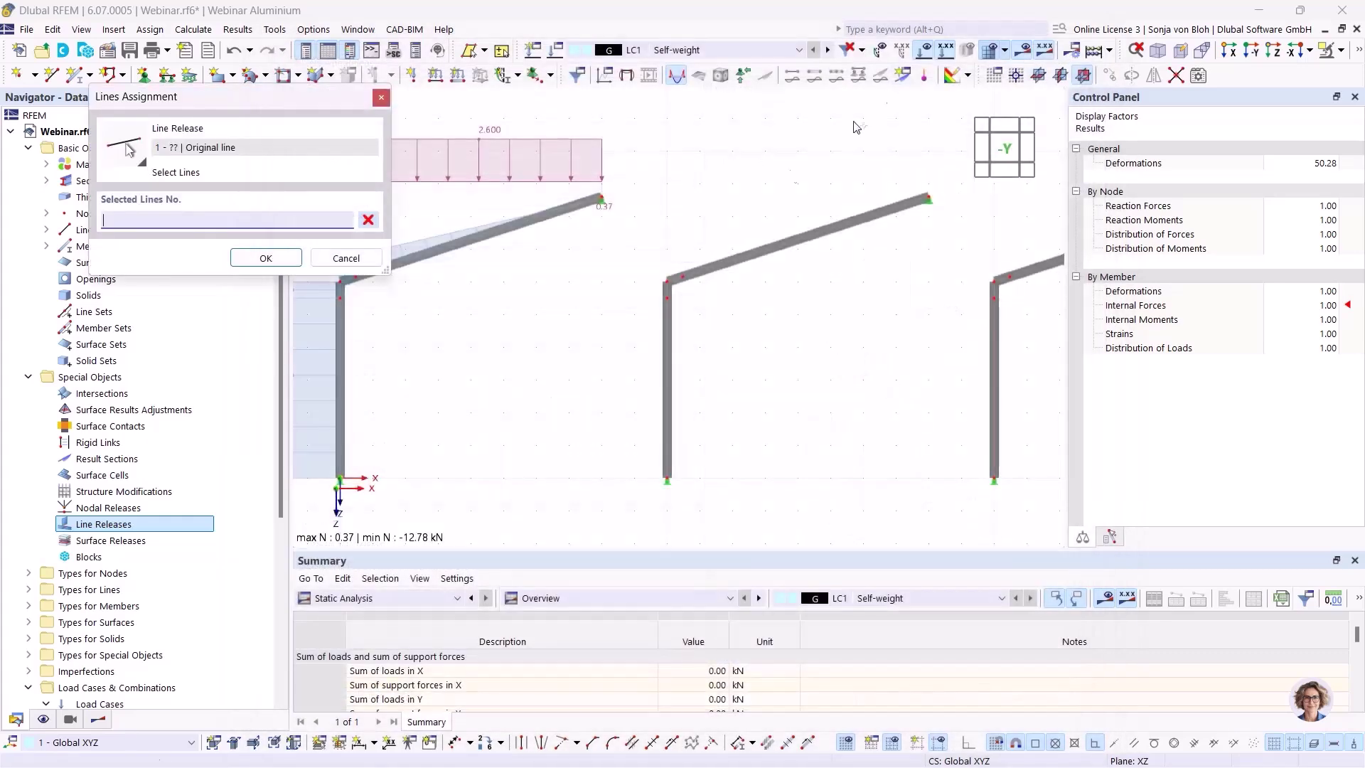
scroll(671, 288, "up", 3)
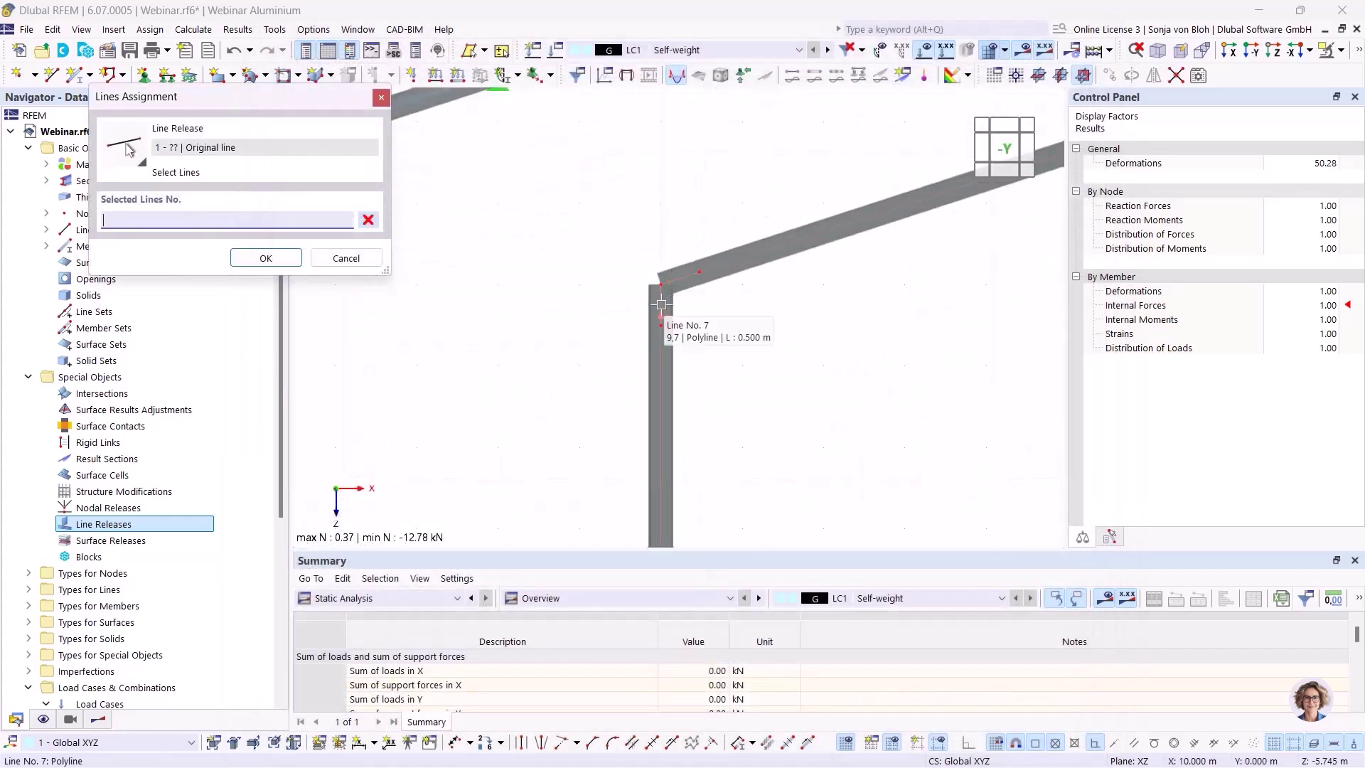
left_click(661, 304)
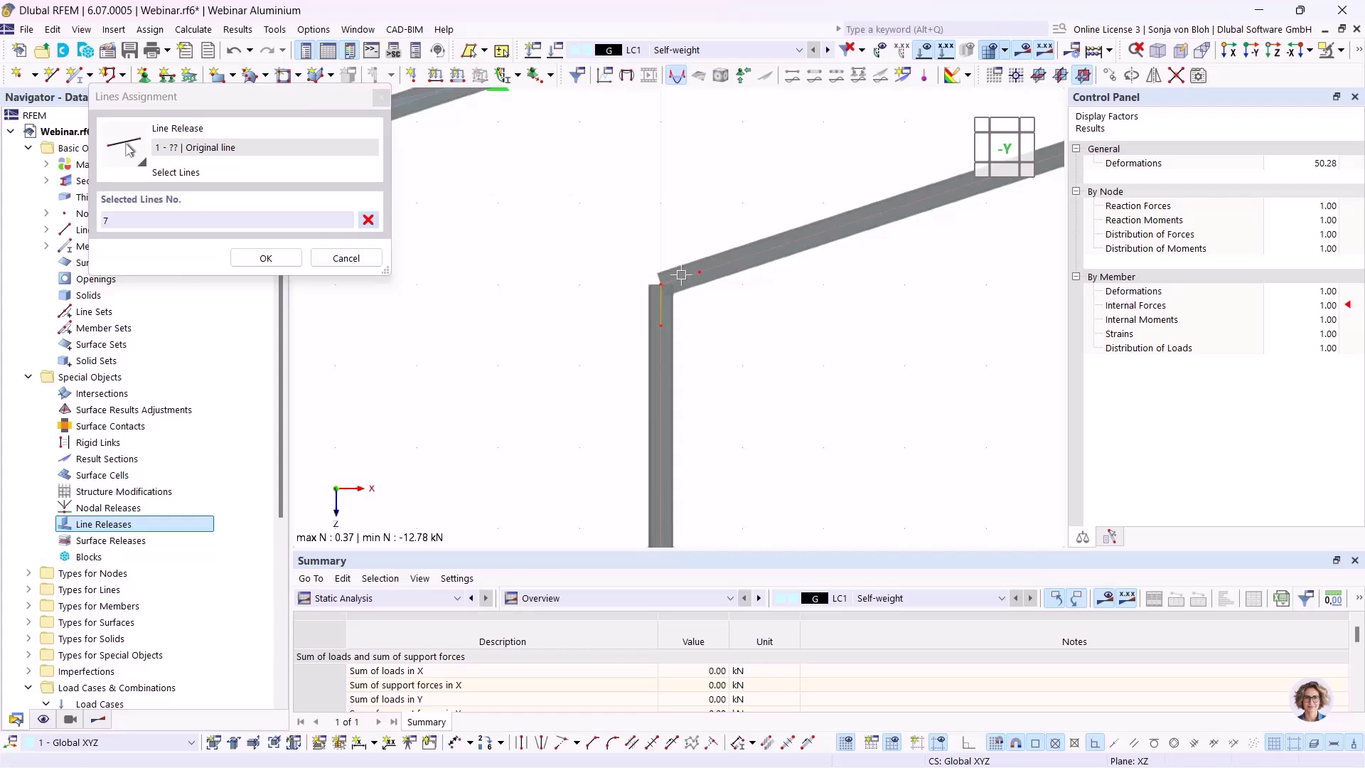
left_click(686, 280)
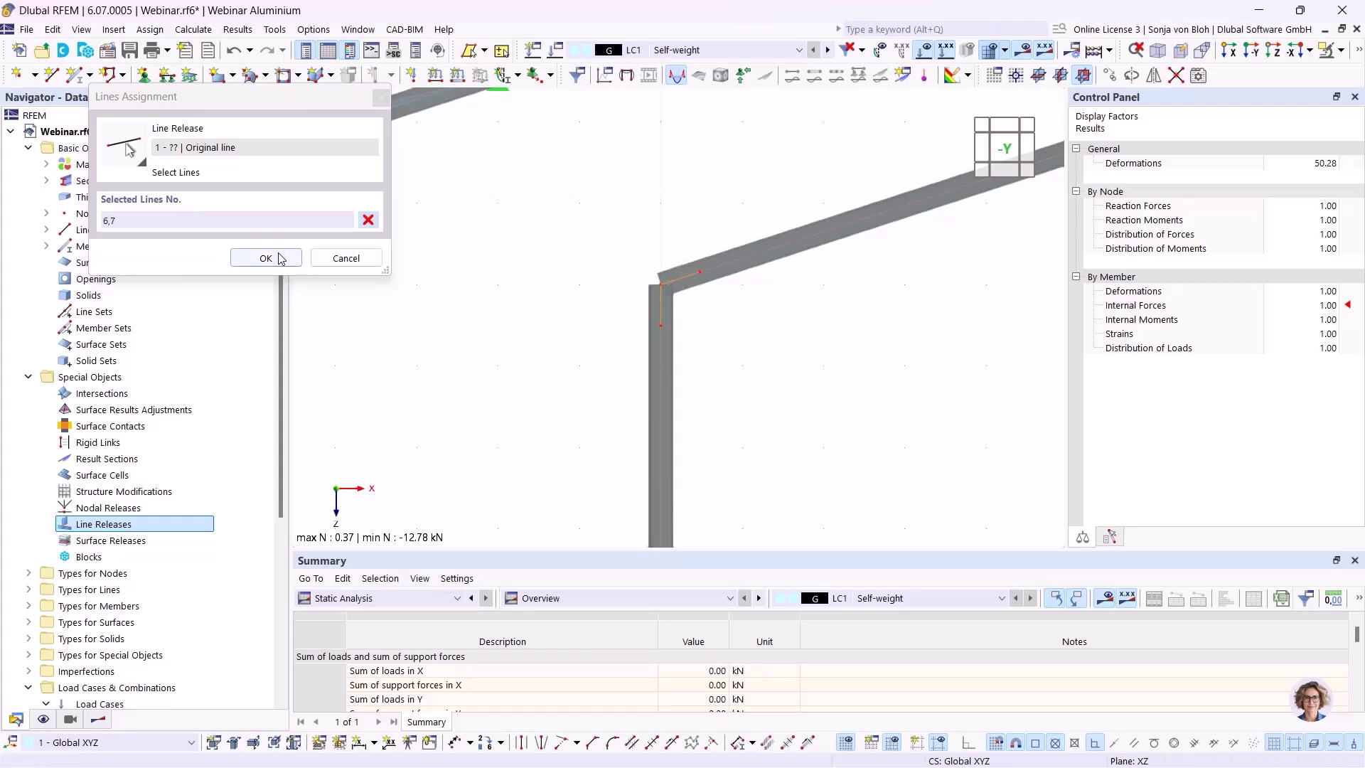
left_click(265, 258)
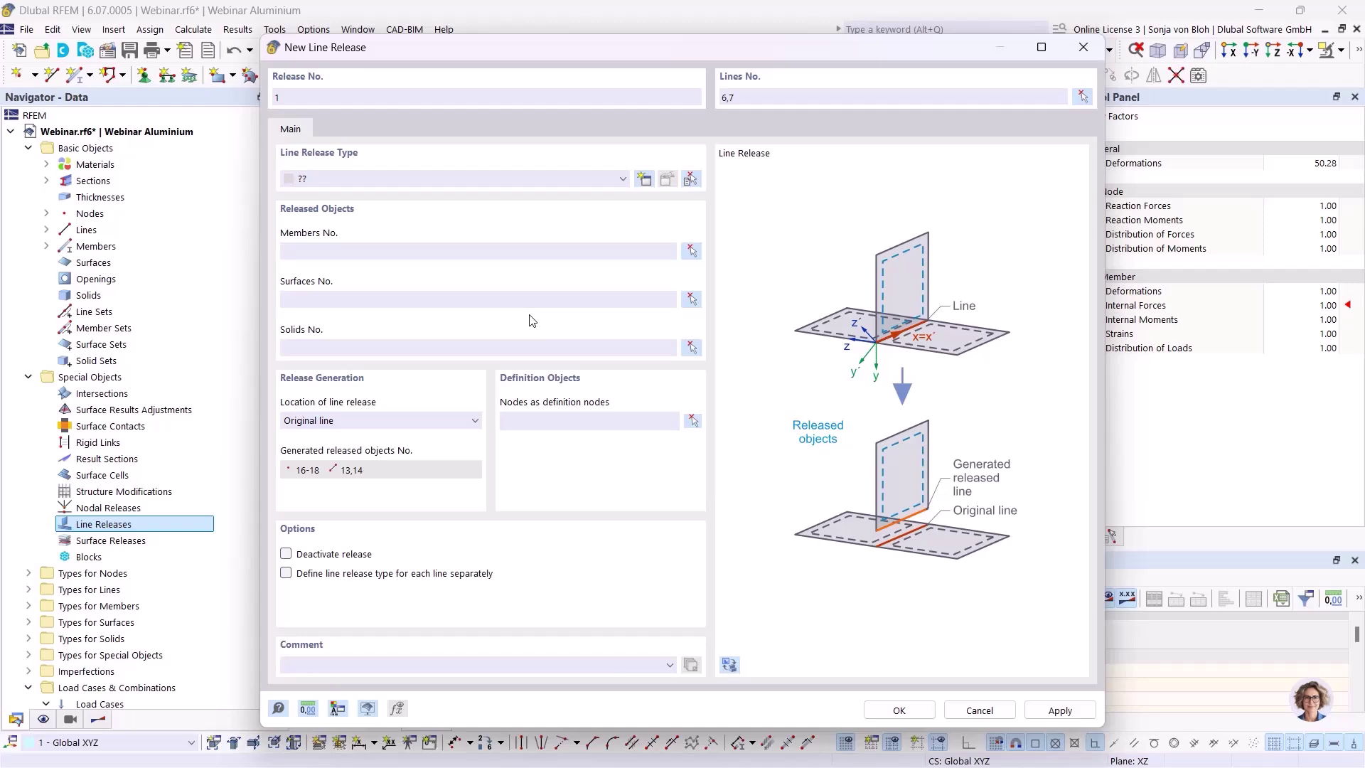
- Create a line release type with only the translation ux released and φx fixed, and apply it to the new line release
left_click(569, 180)
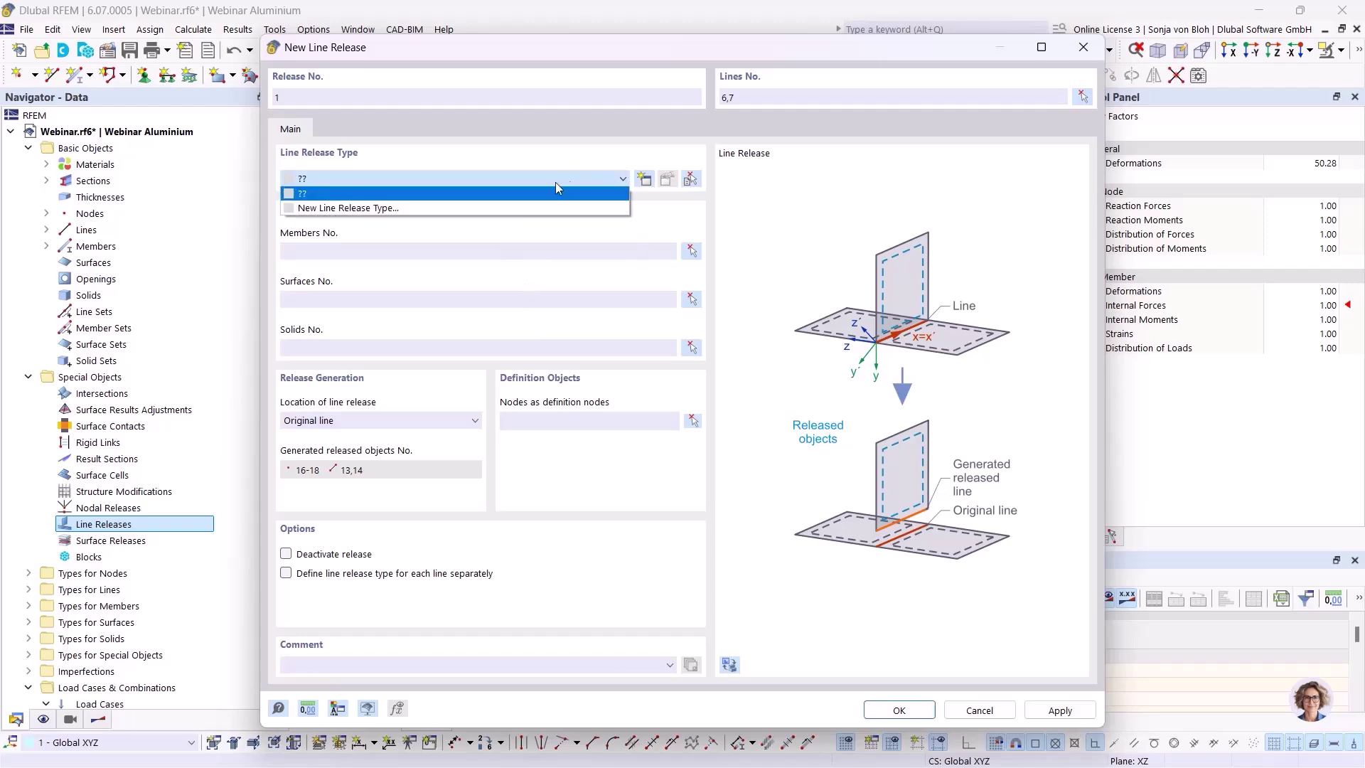
left_click(507, 209)
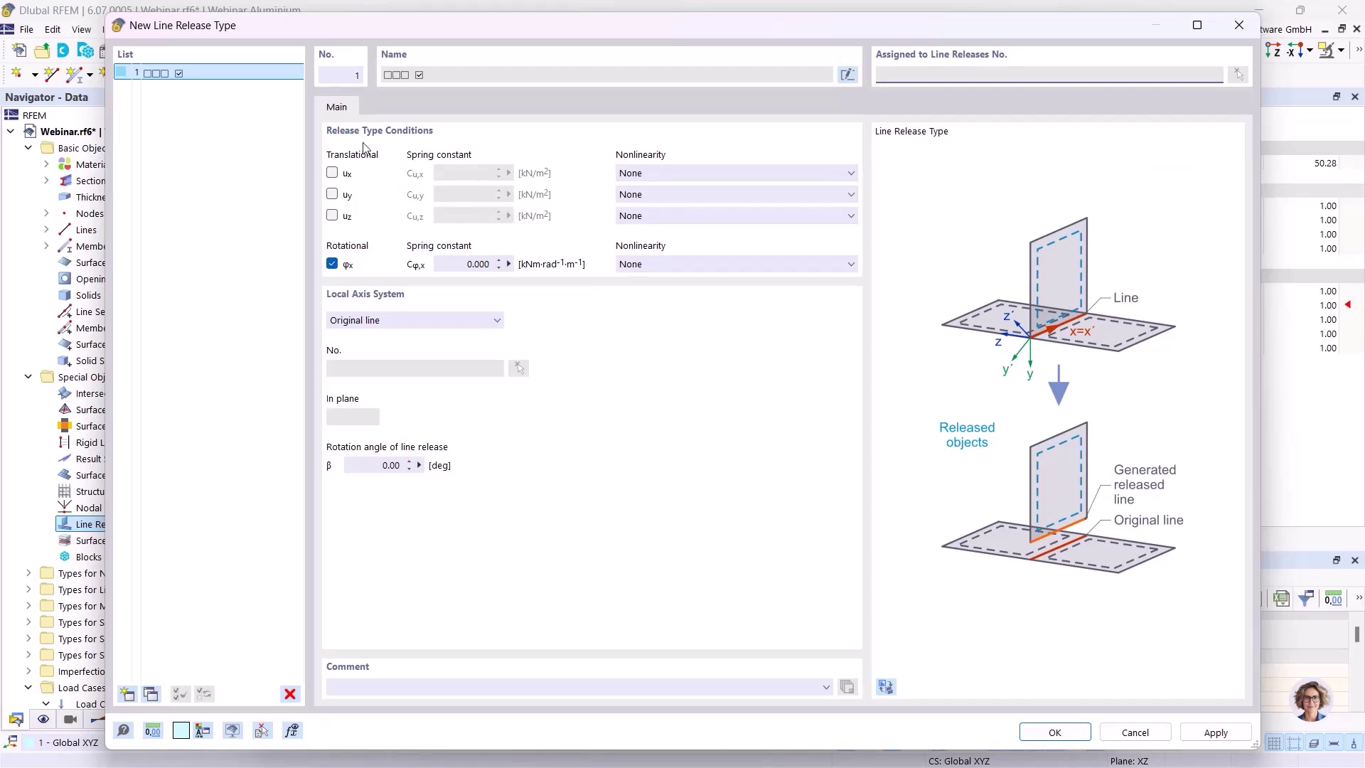
left_click(332, 172)
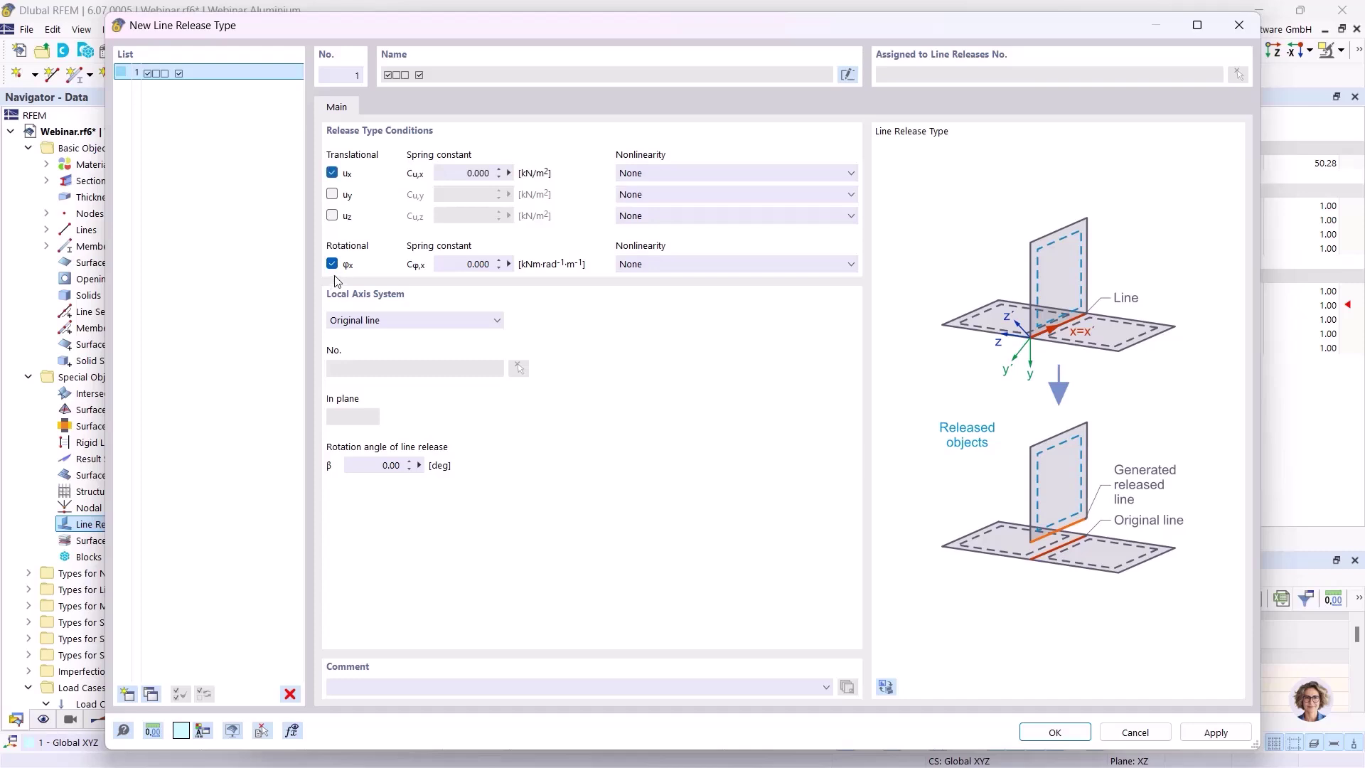
left_click(332, 264)
left_click(1055, 732)
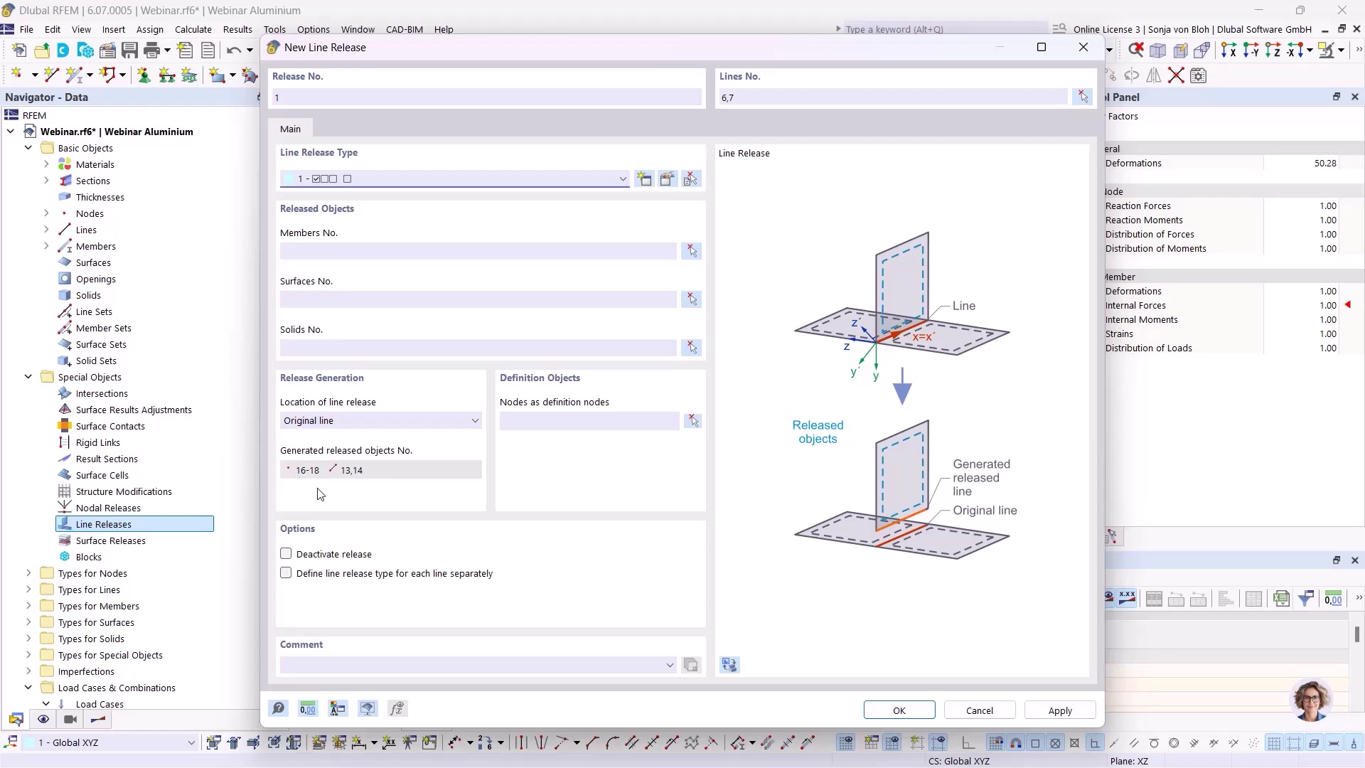
left_click(898, 709)
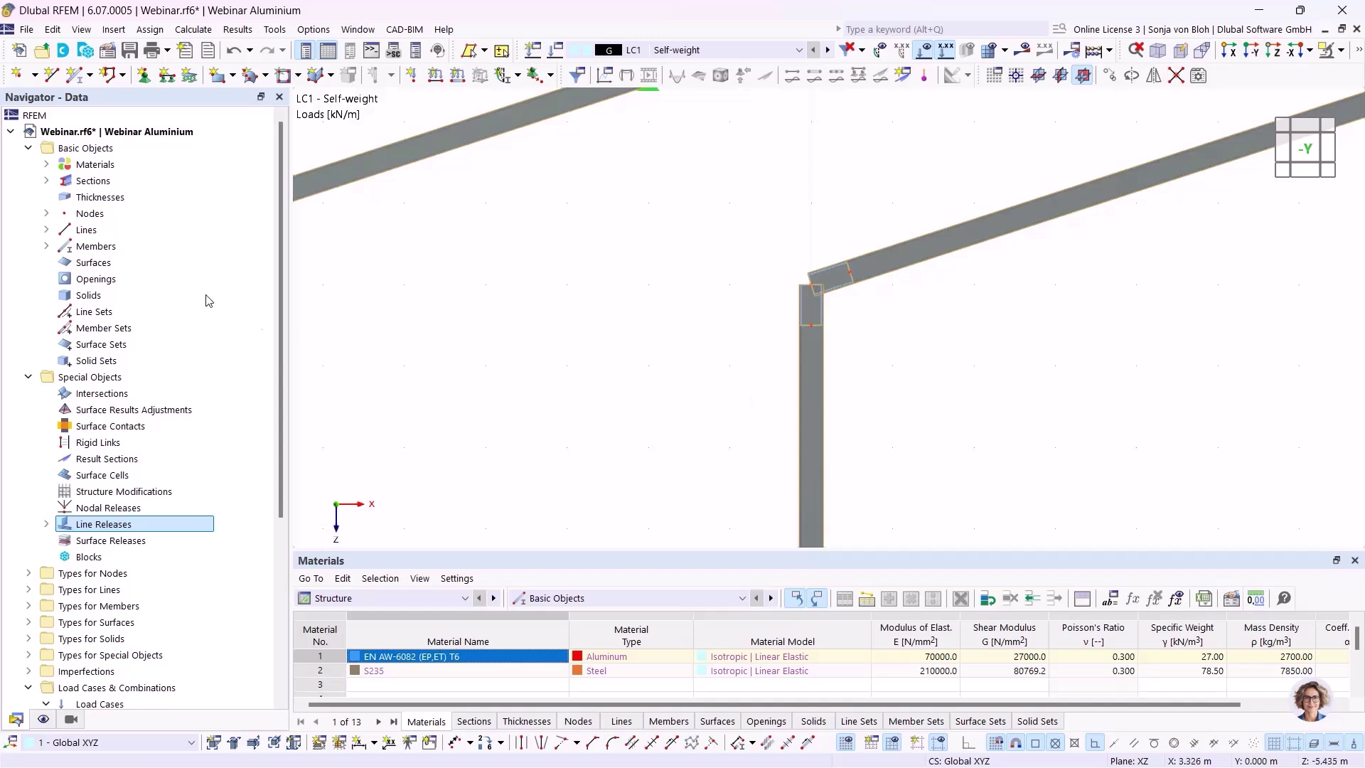
- Edit the two generated released lines 13 and 14 together and enable a new beam member on them
left_click(47, 230)
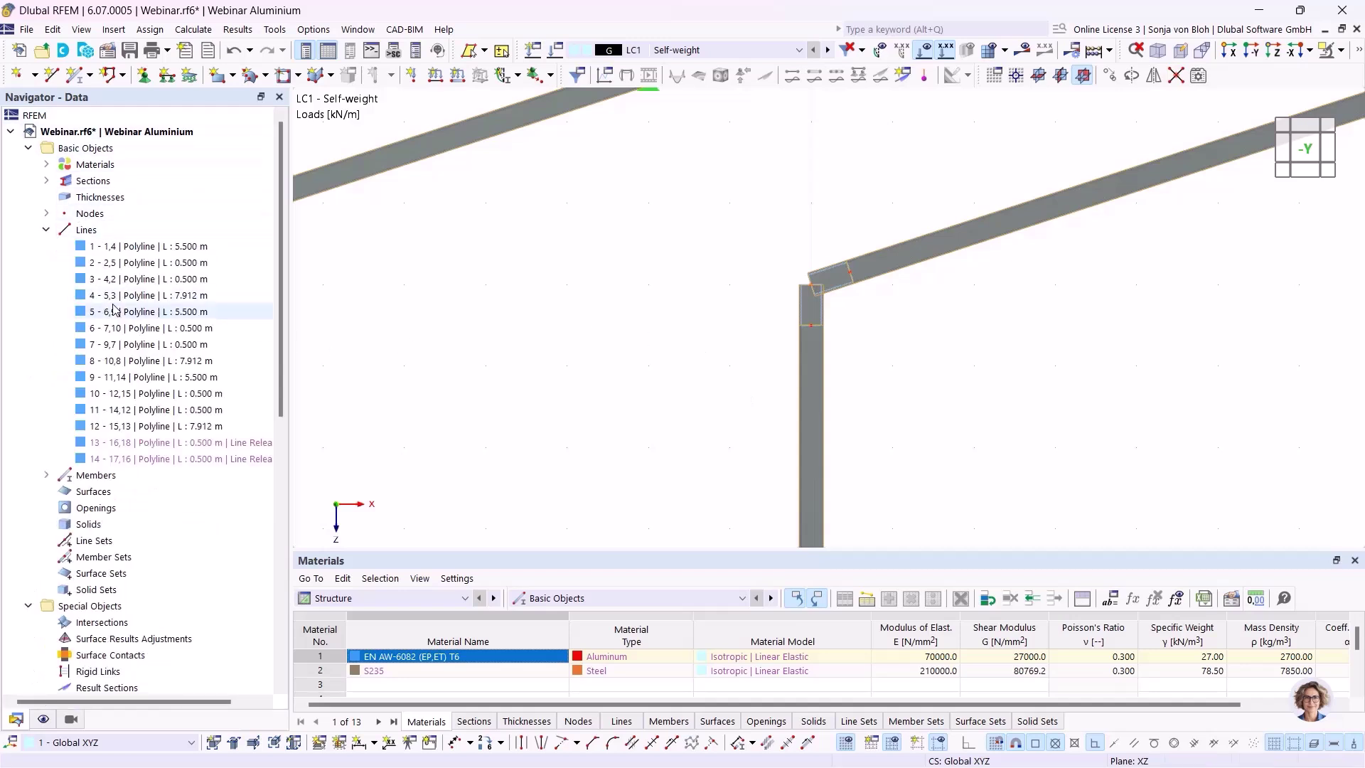
left_click(131, 445)
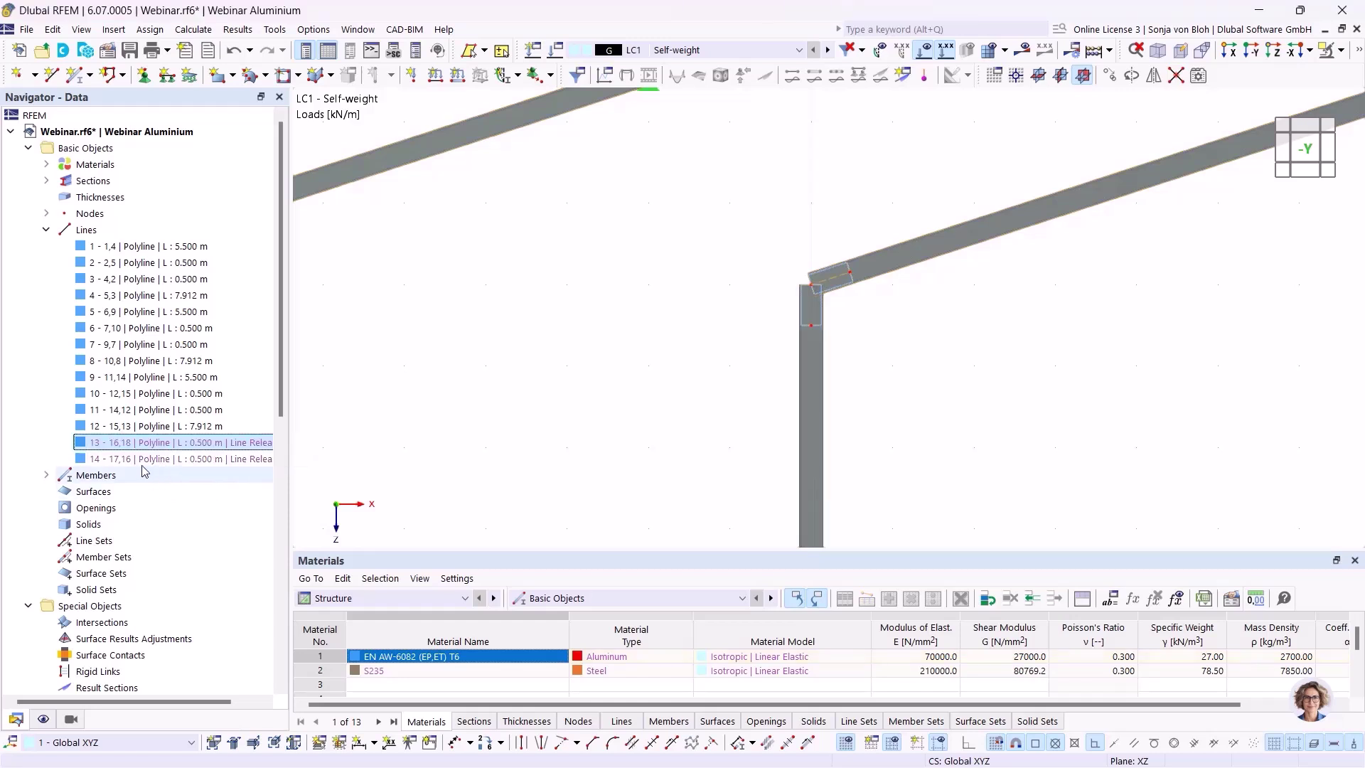
left_click(151, 460, "shift")
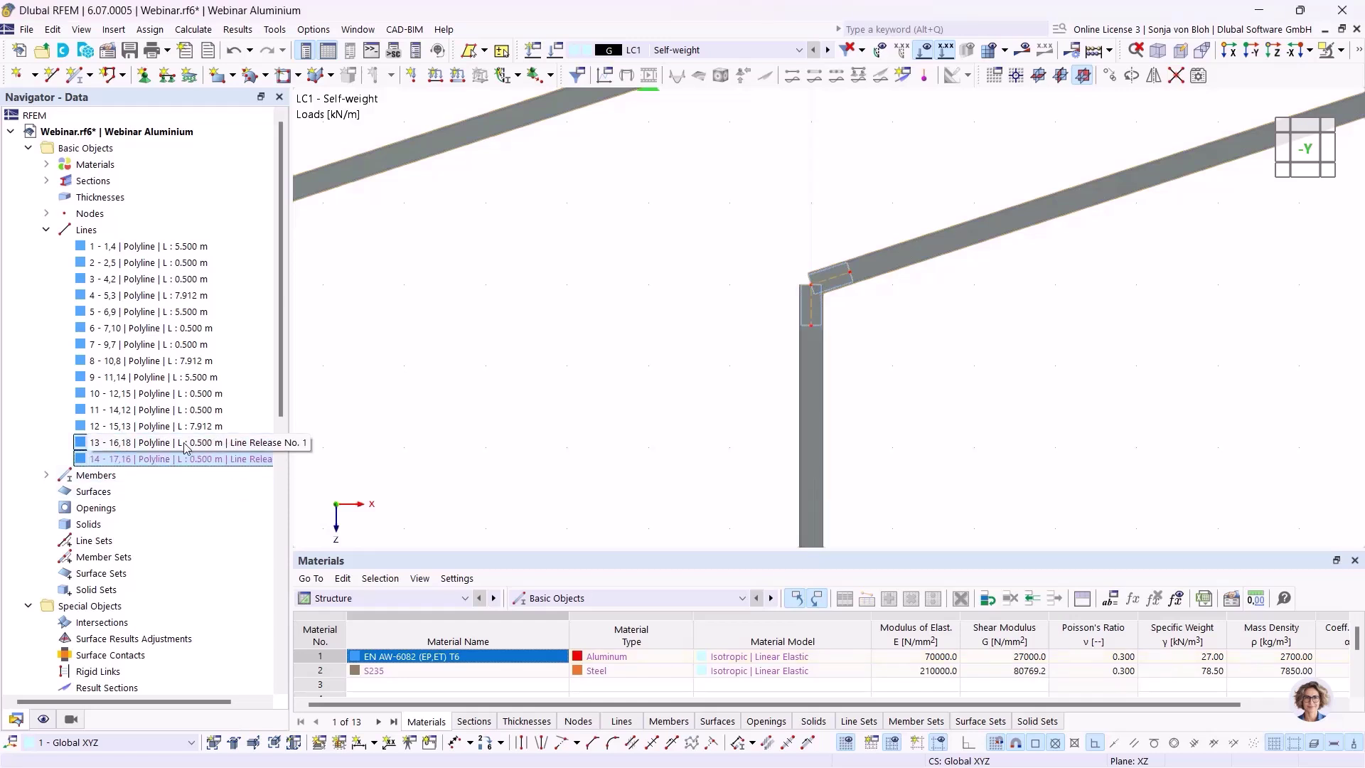
right_click(145, 451)
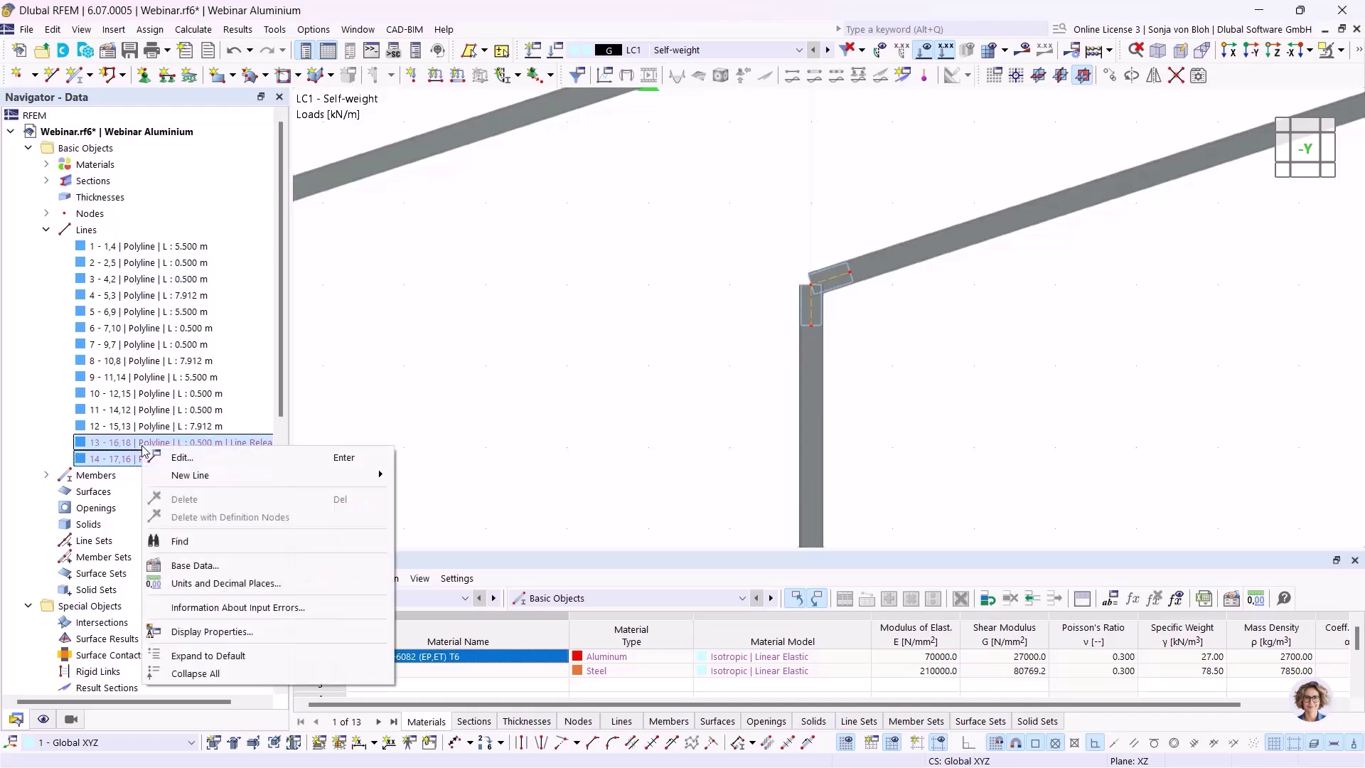
left_click(206, 459)
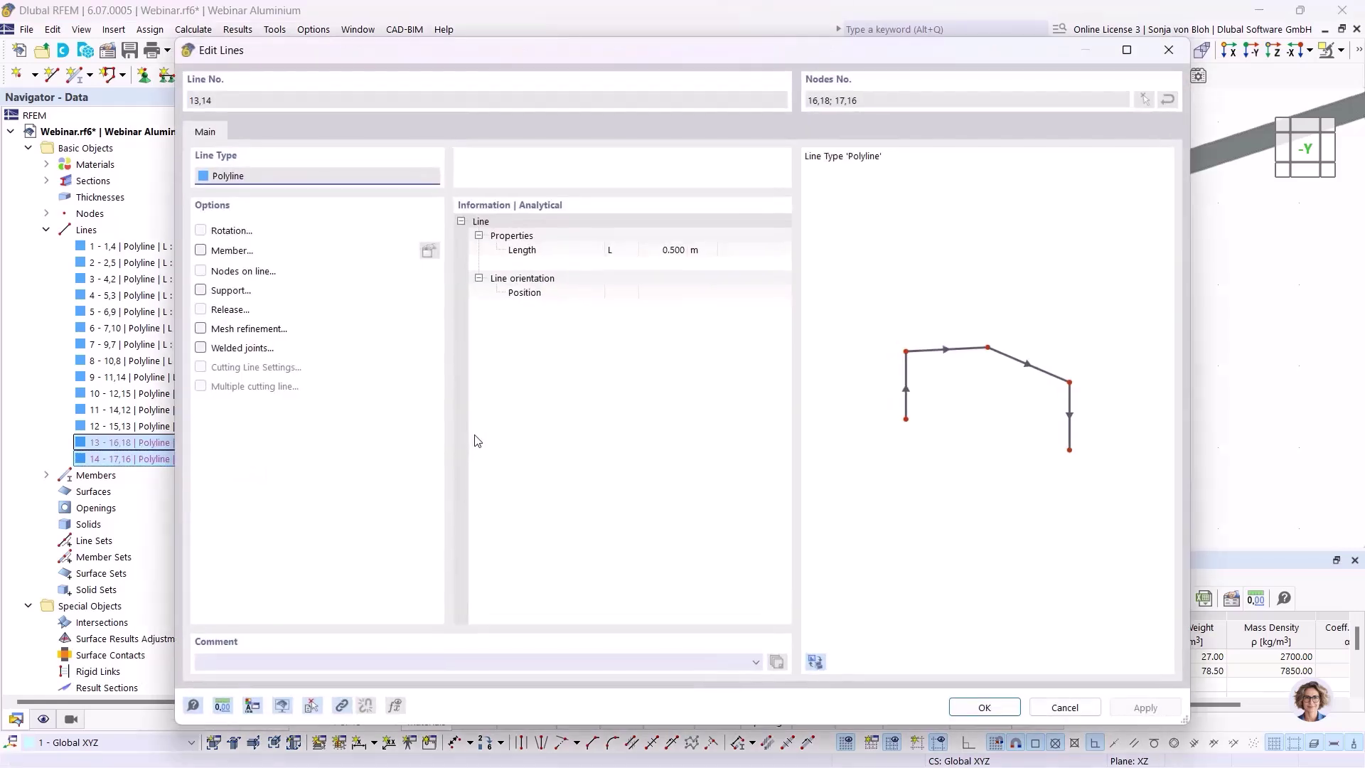
left_click(201, 251)
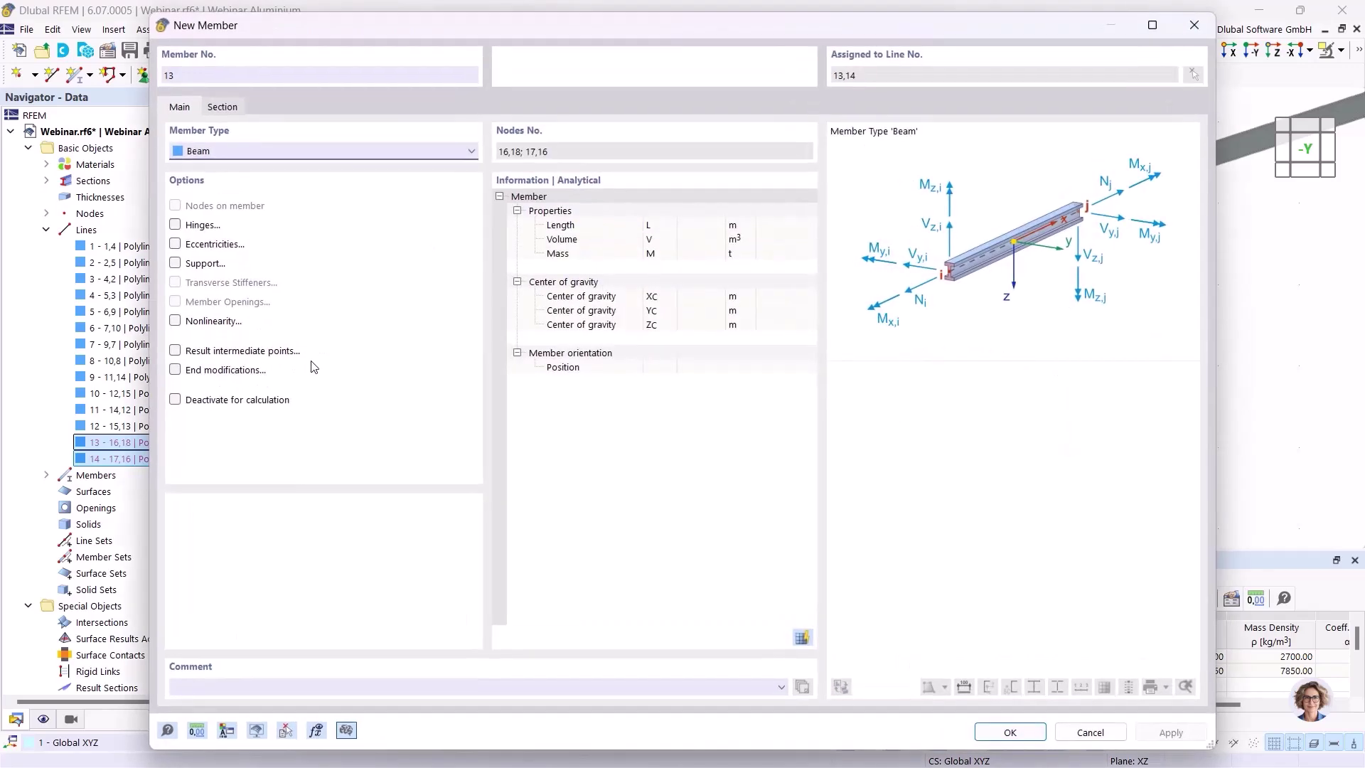
- Start a new section for the released-line members, choosing the thin-walled rectangular hollow section from the library
left_click(226, 106)
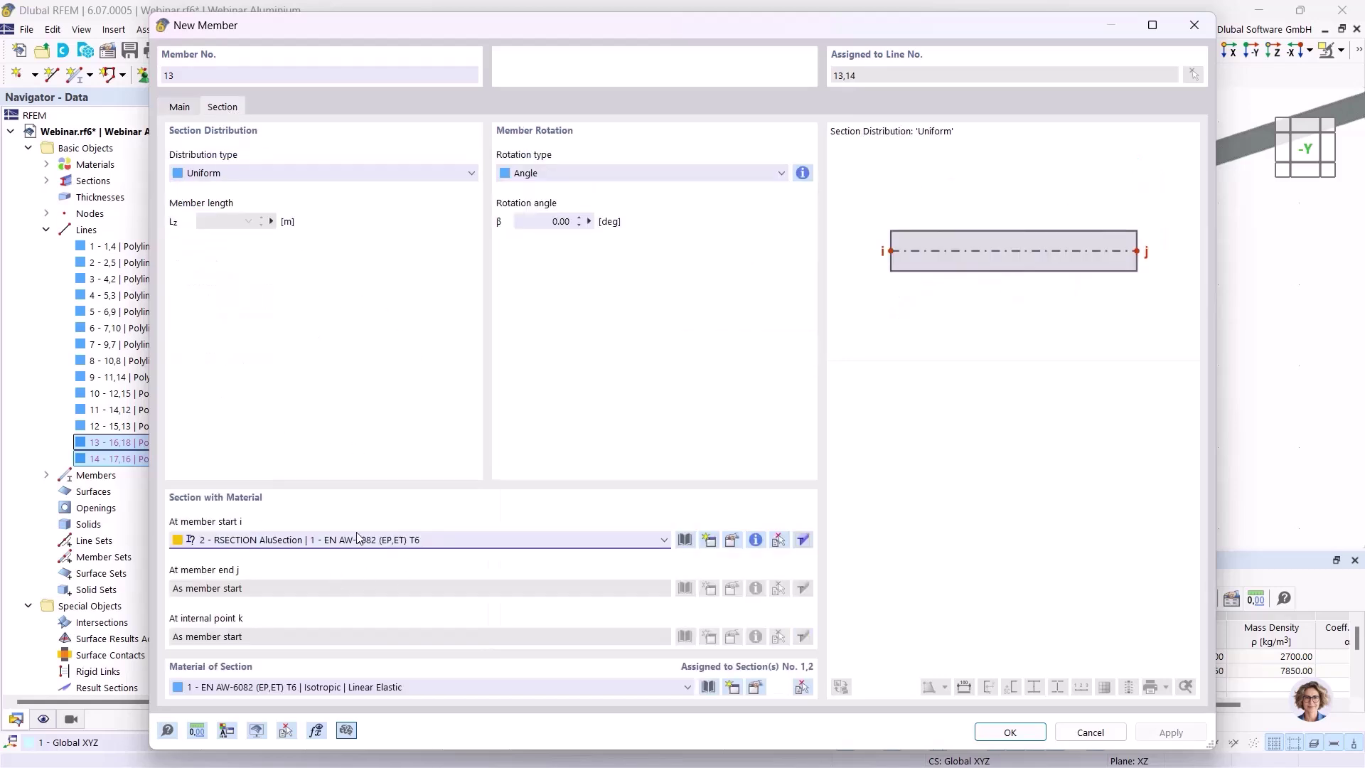
left_click(336, 541)
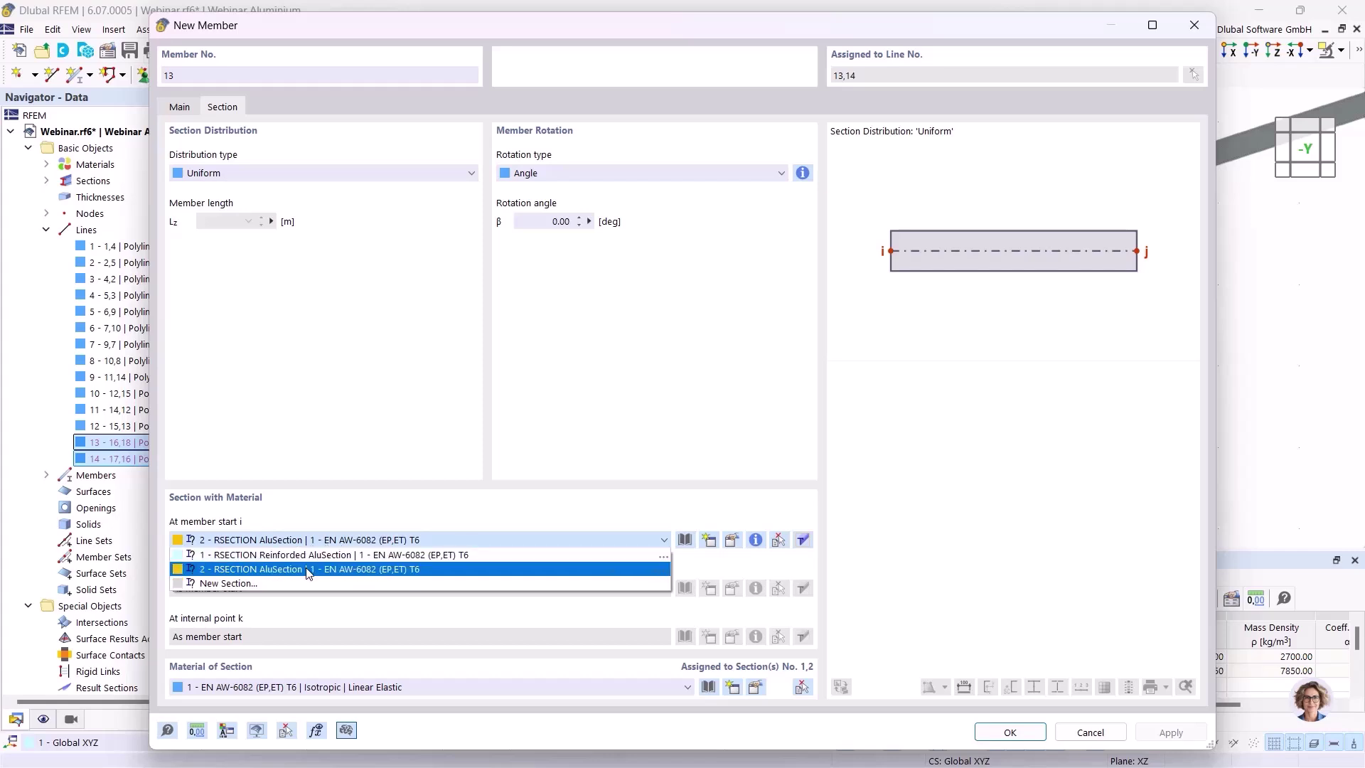
left_click(336, 568)
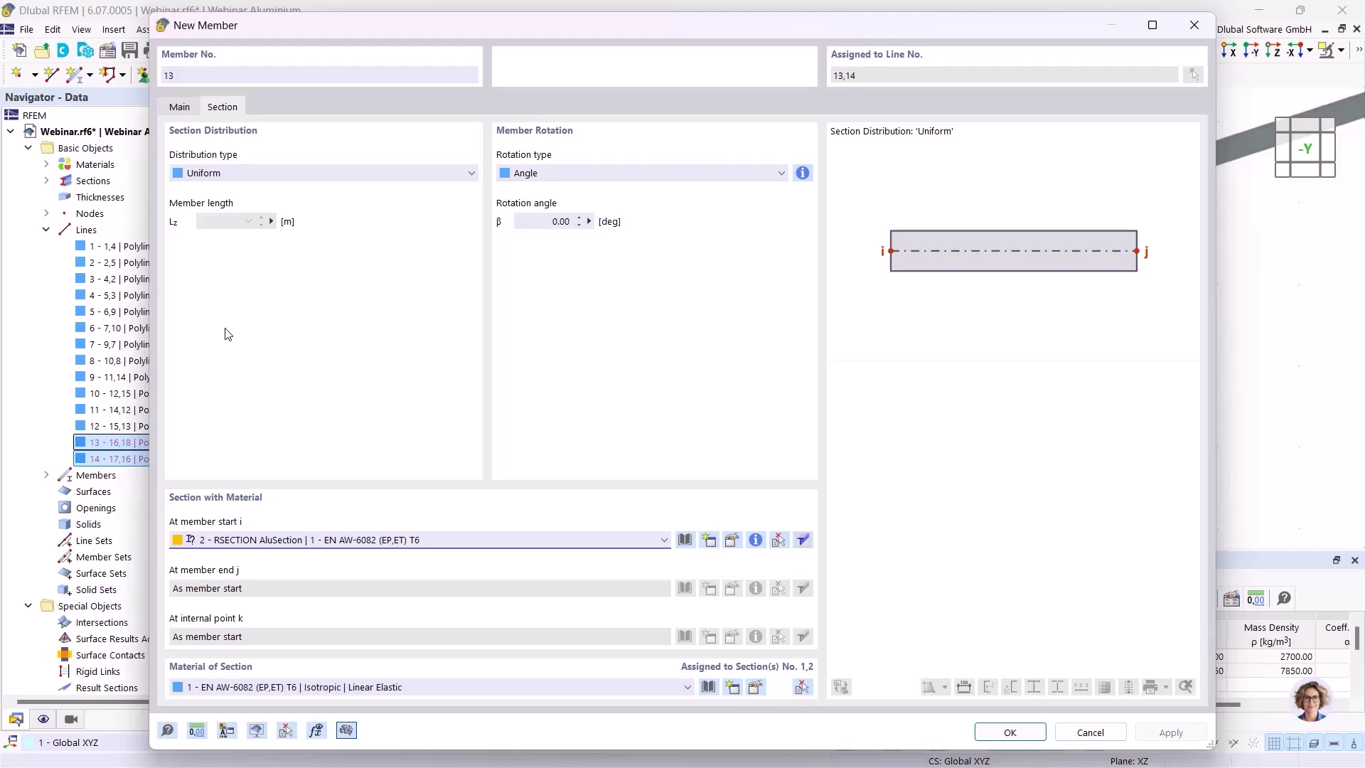
left_click(709, 541)
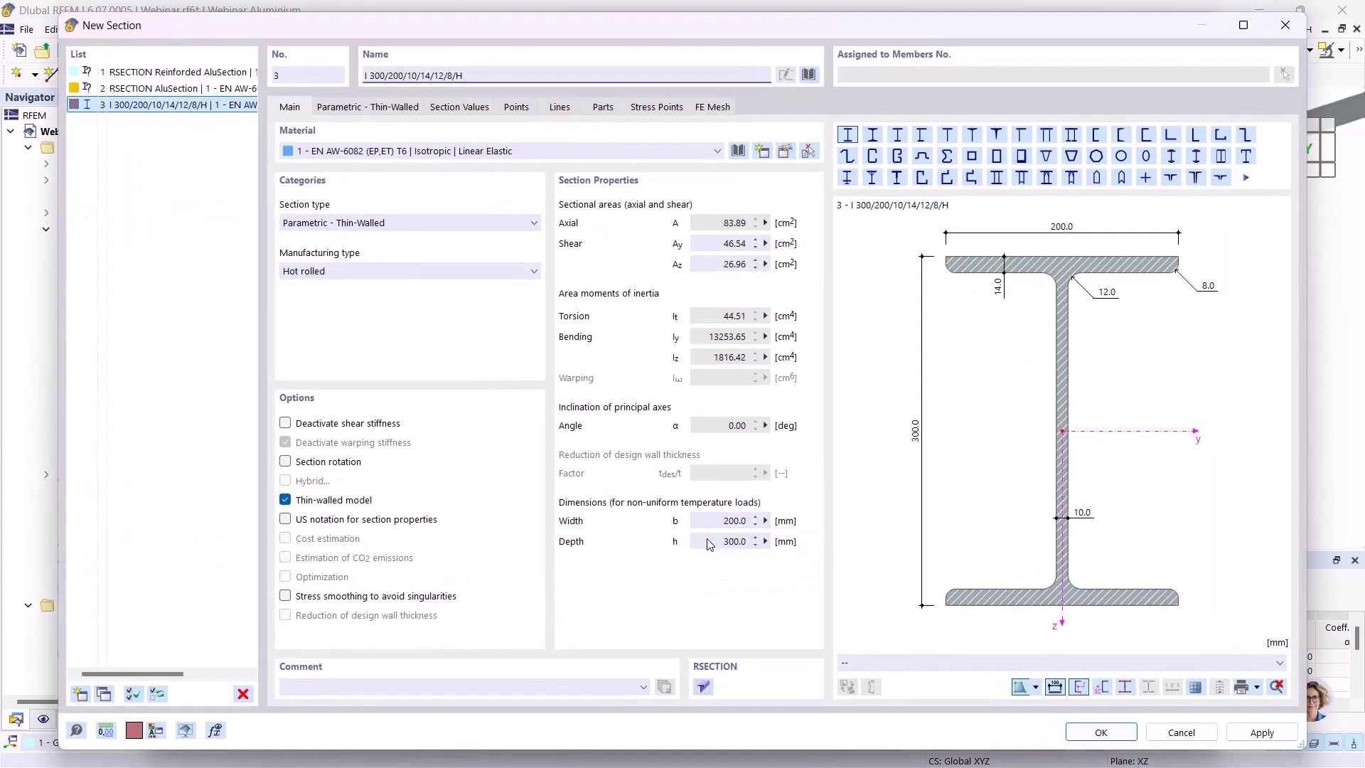
left_click(809, 74)
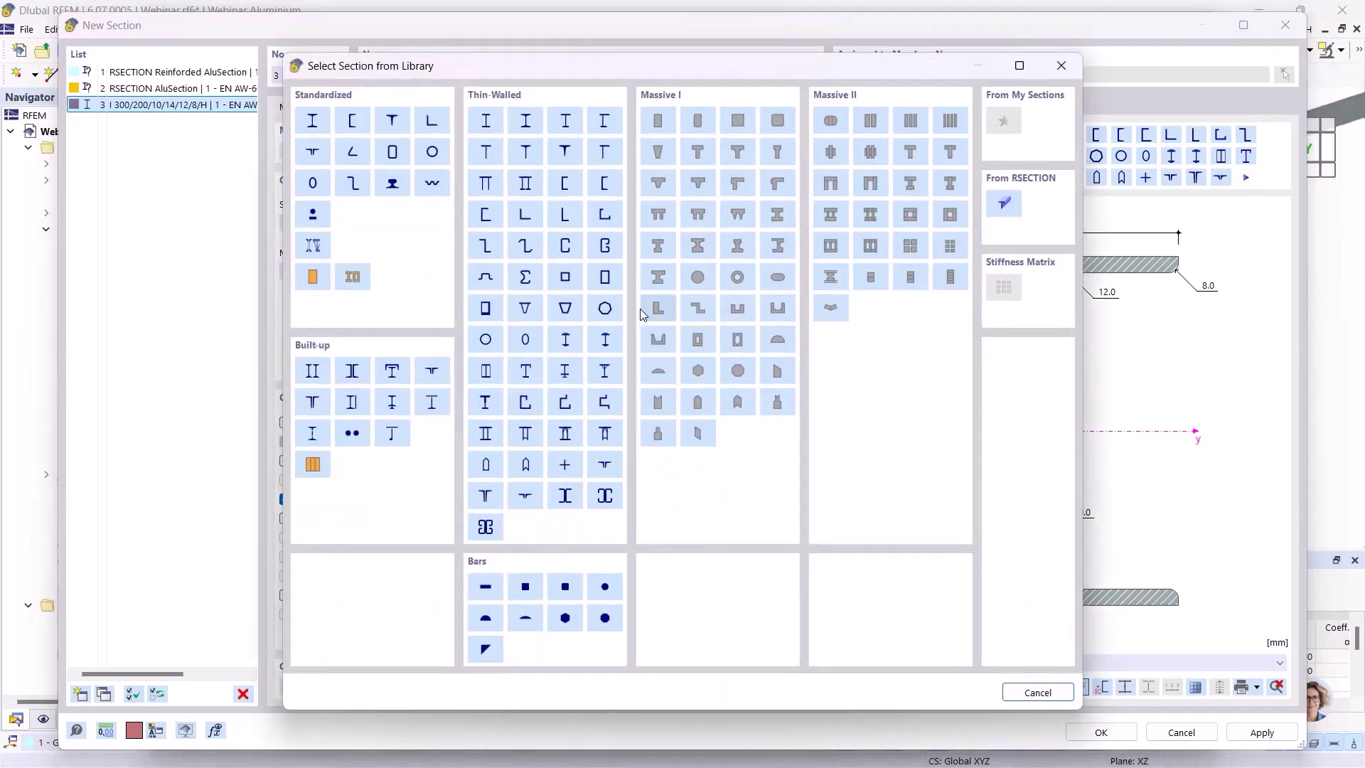
left_click(603, 288)
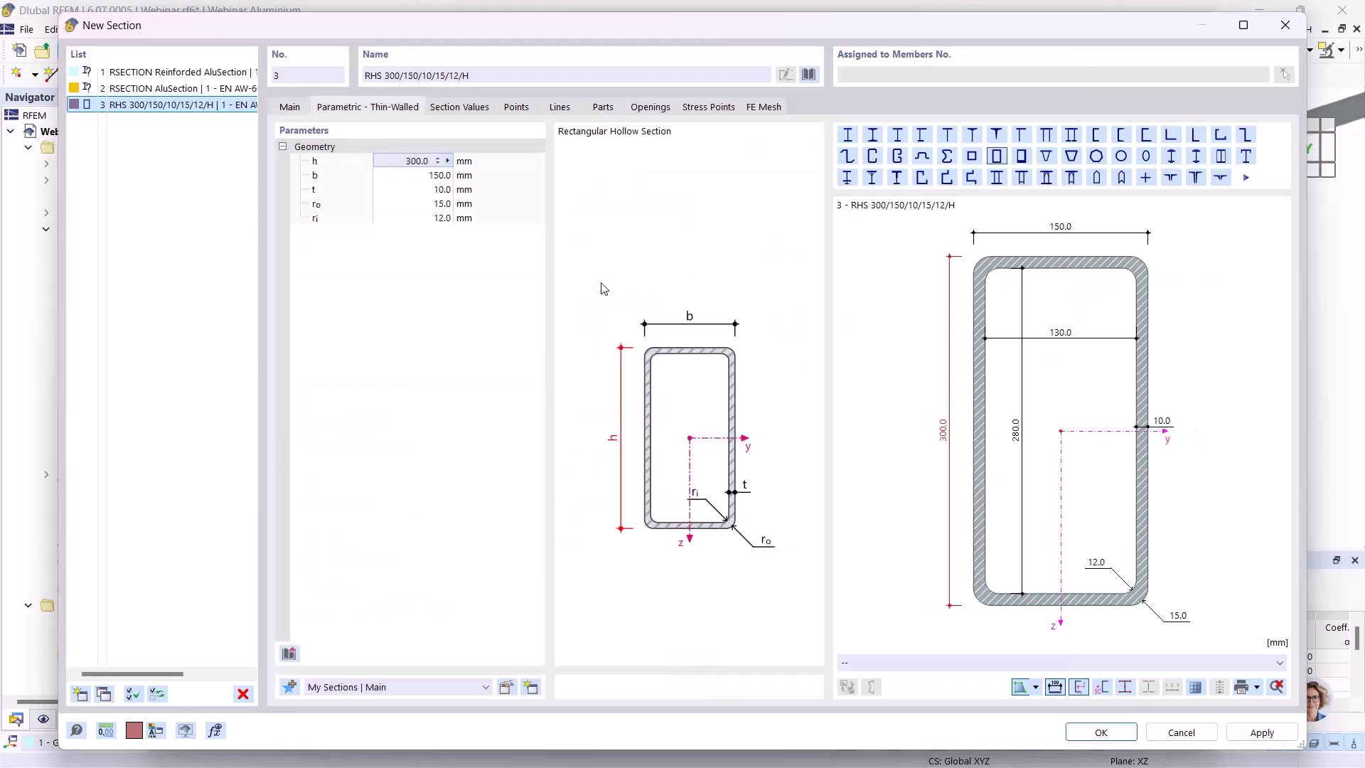
- Set the hollow section's manufacturing type to Welded and its material to S235
left_click(289, 108)
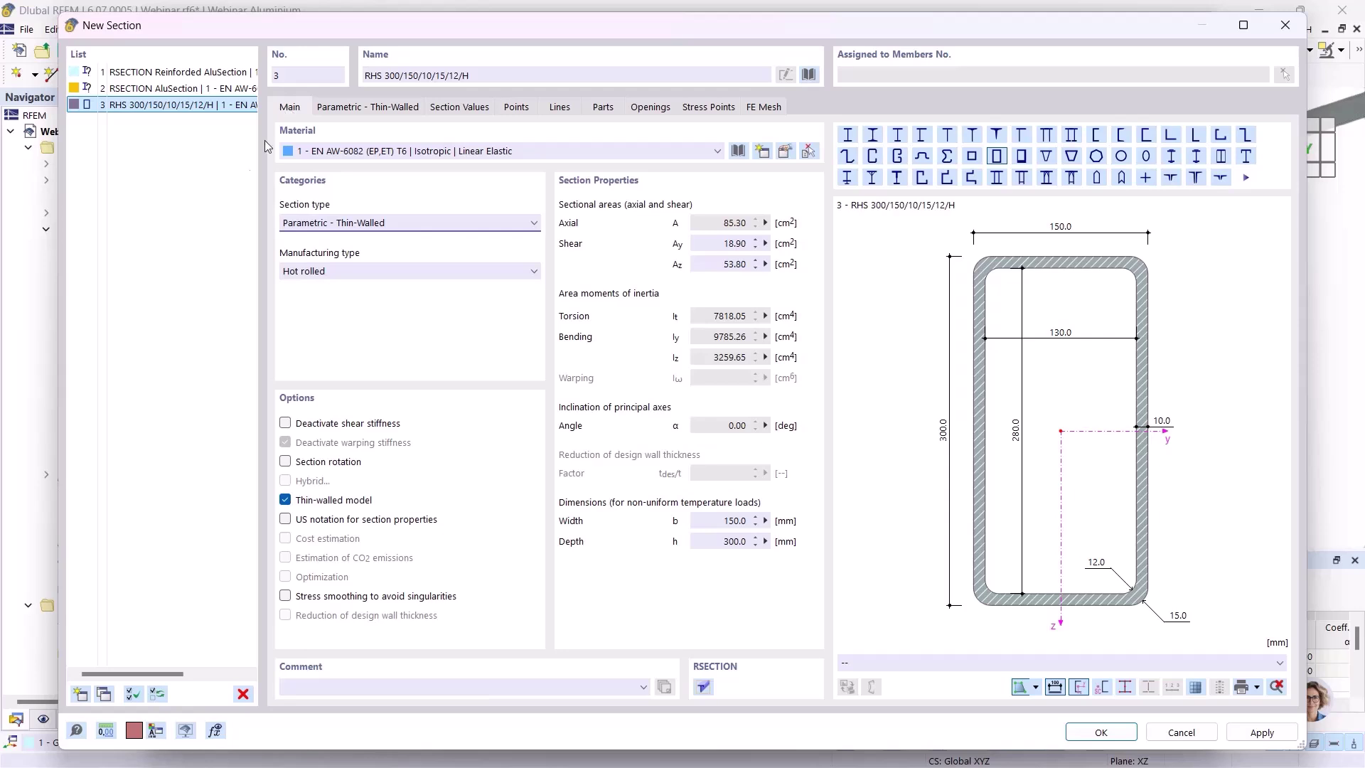
left_click(325, 273)
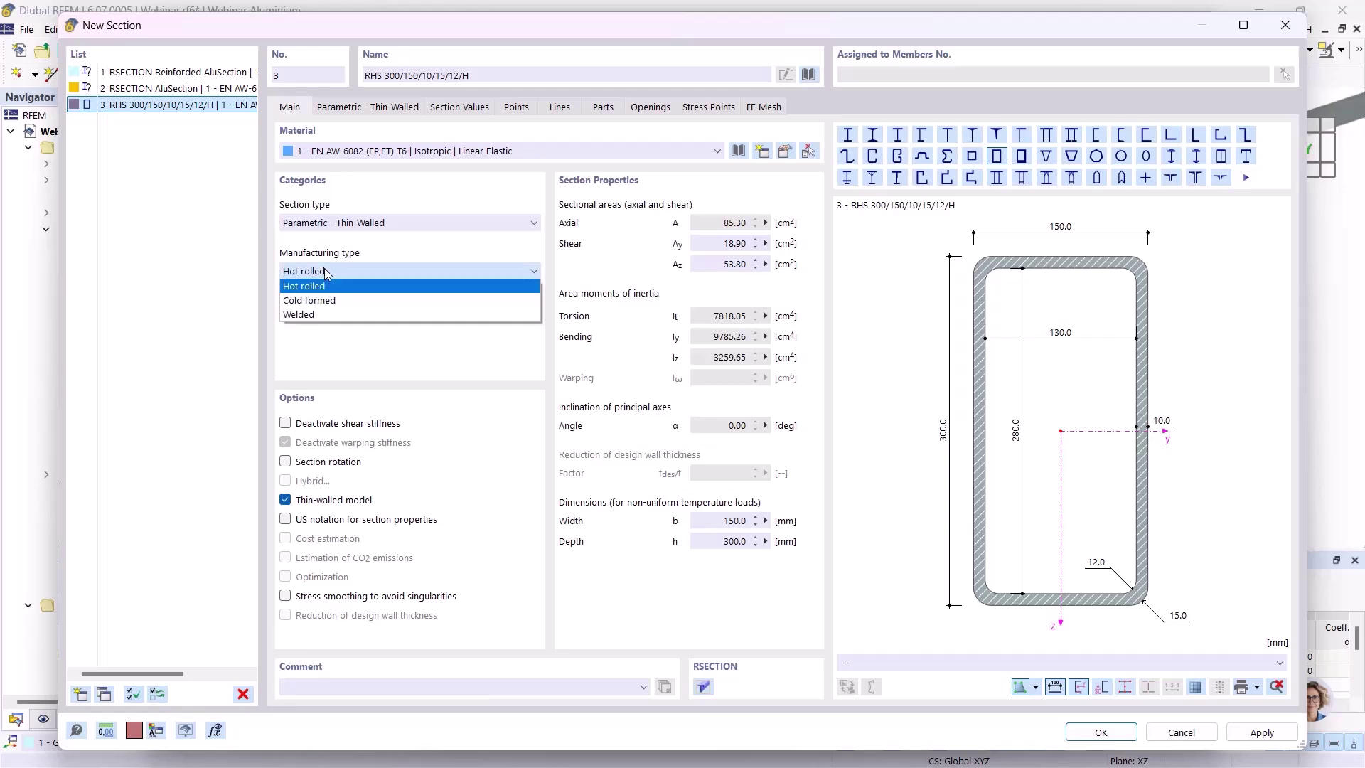
left_click(307, 315)
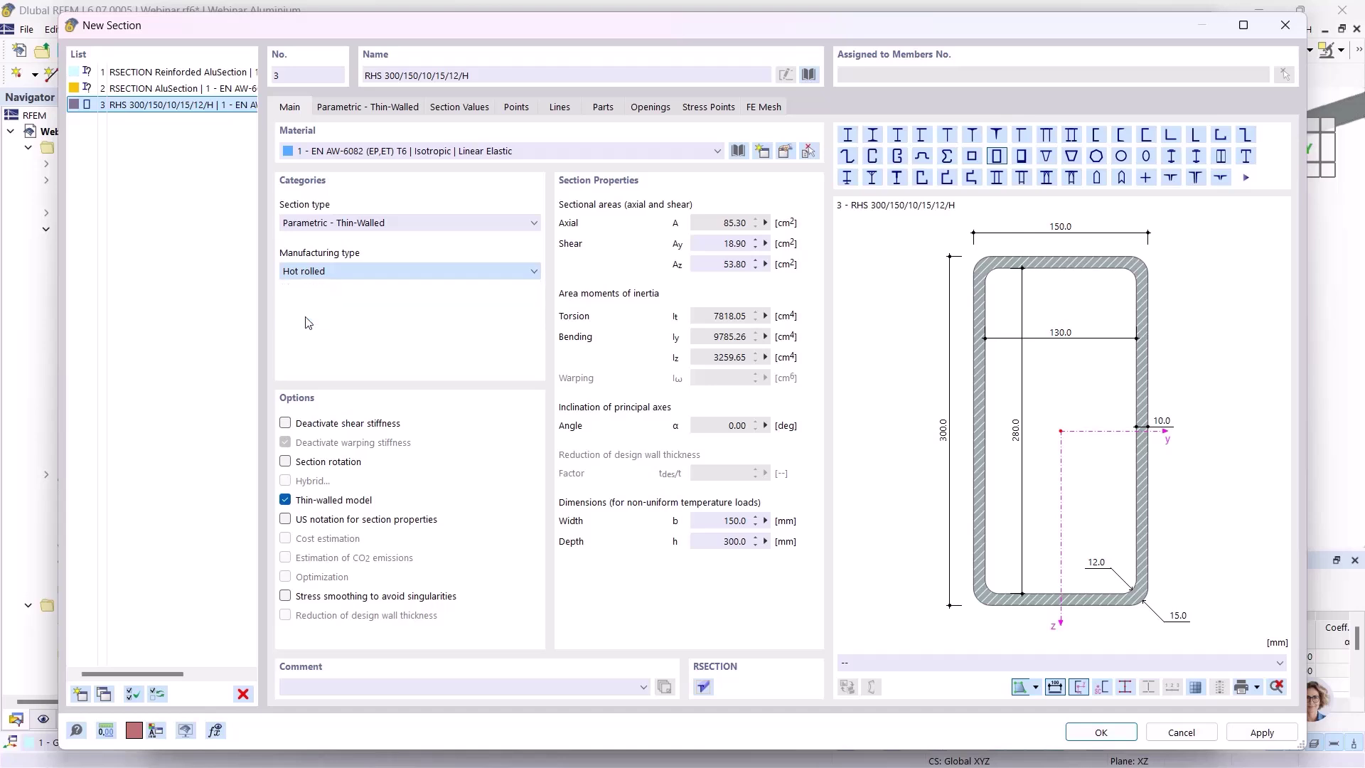
left_click(339, 152)
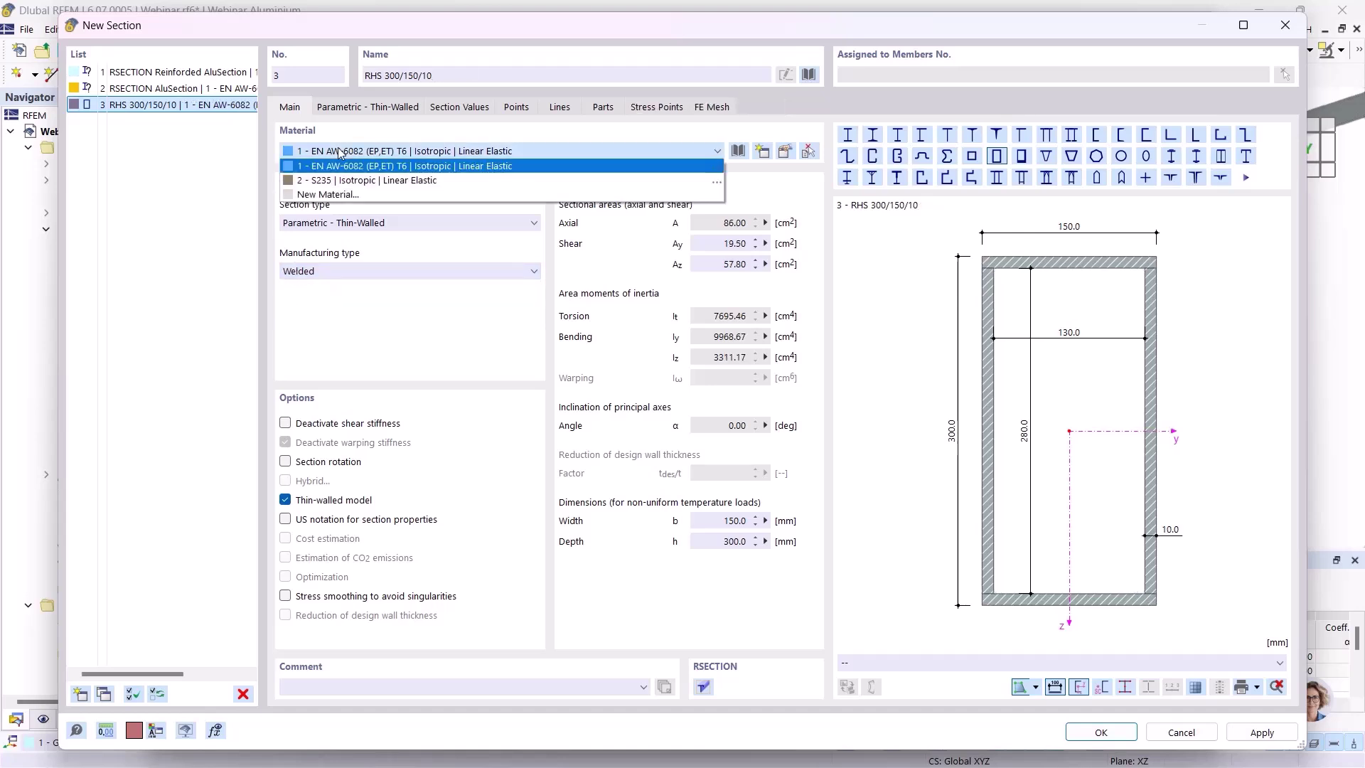
left_click(335, 188)
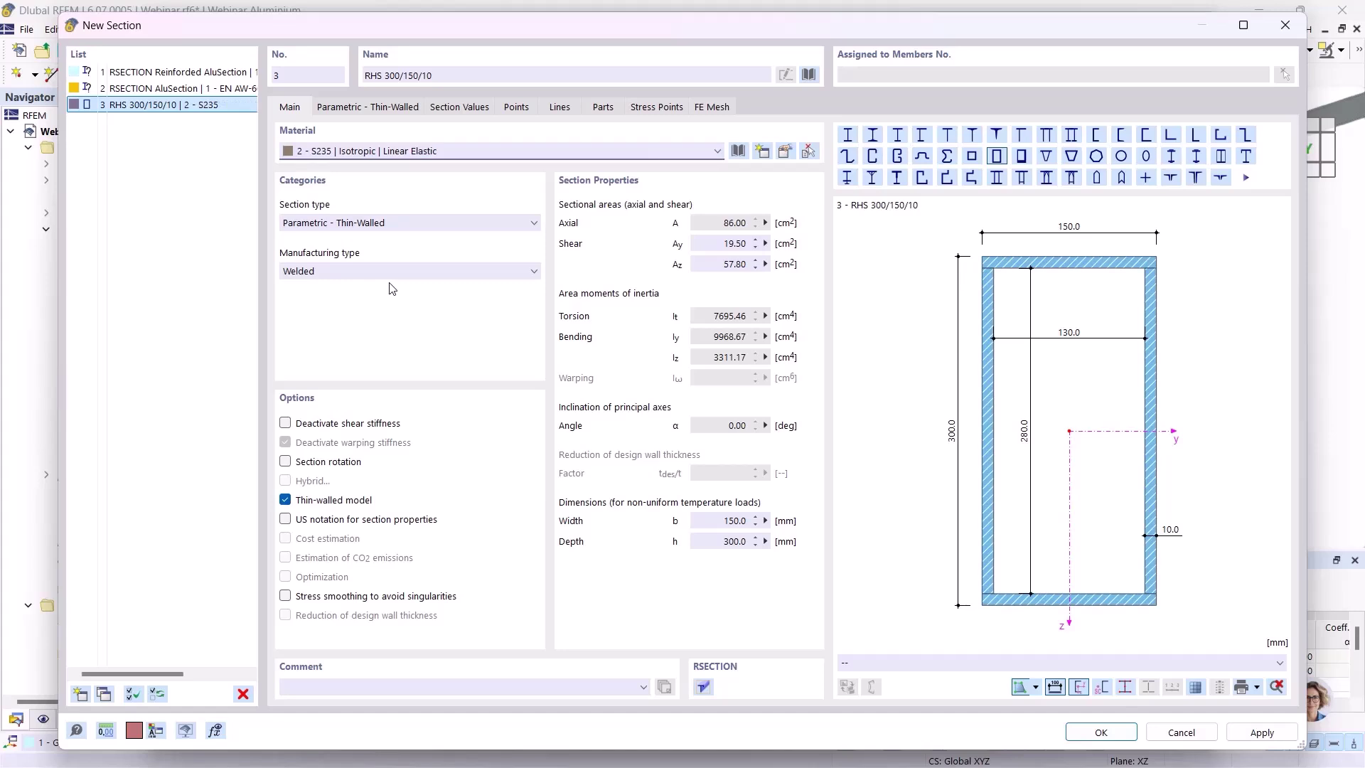
- Set the hollow section to h 230 mm, b 100 mm and t 5 mm, and accept the section, members and line edits
left_click(371, 108)
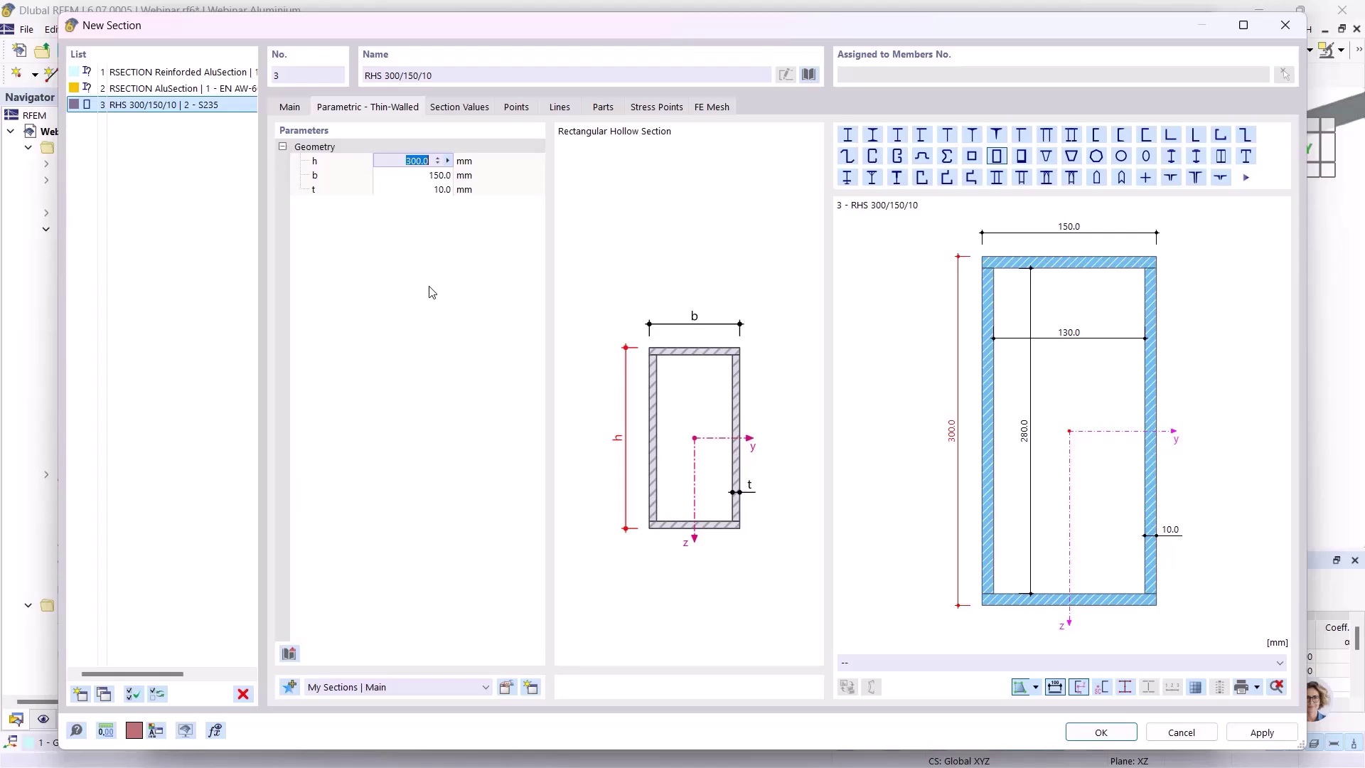
type("230")
left_click(412, 175)
type("100")
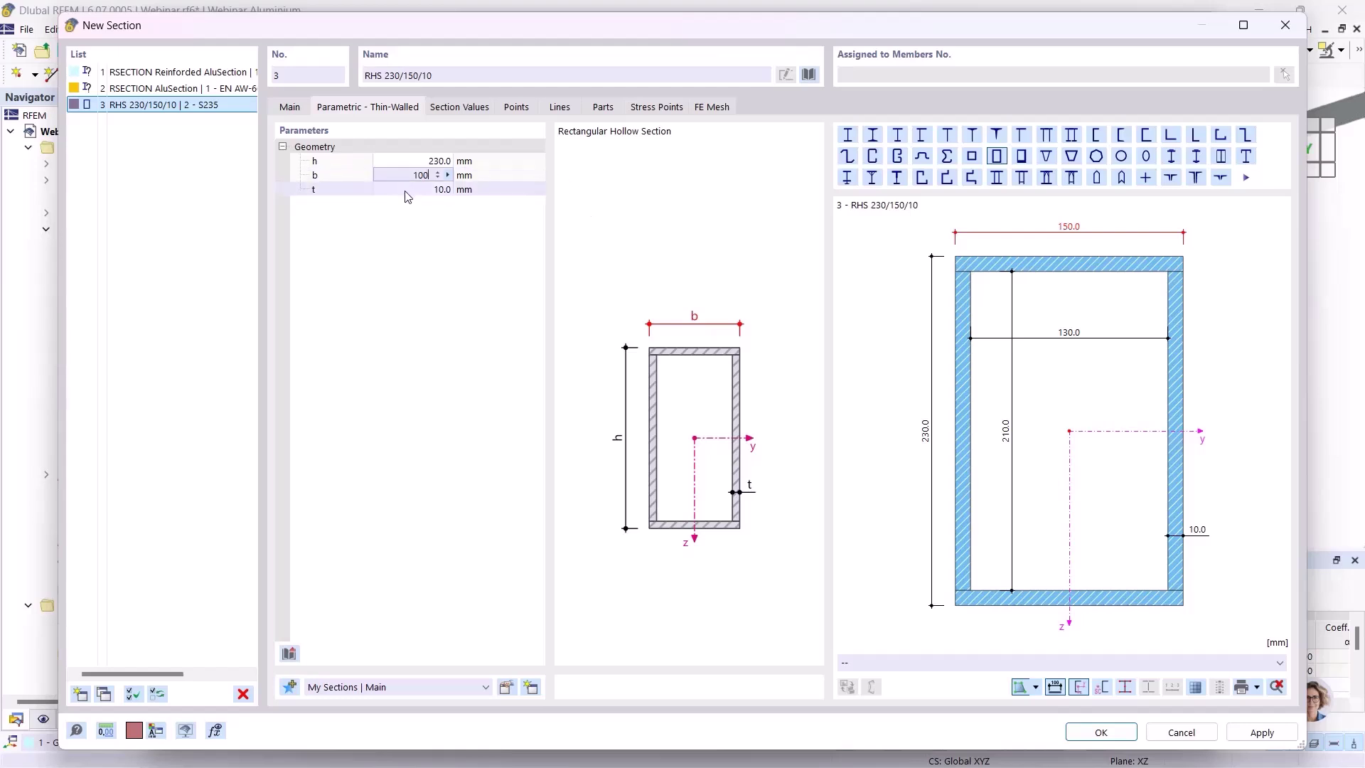
key("Tab")
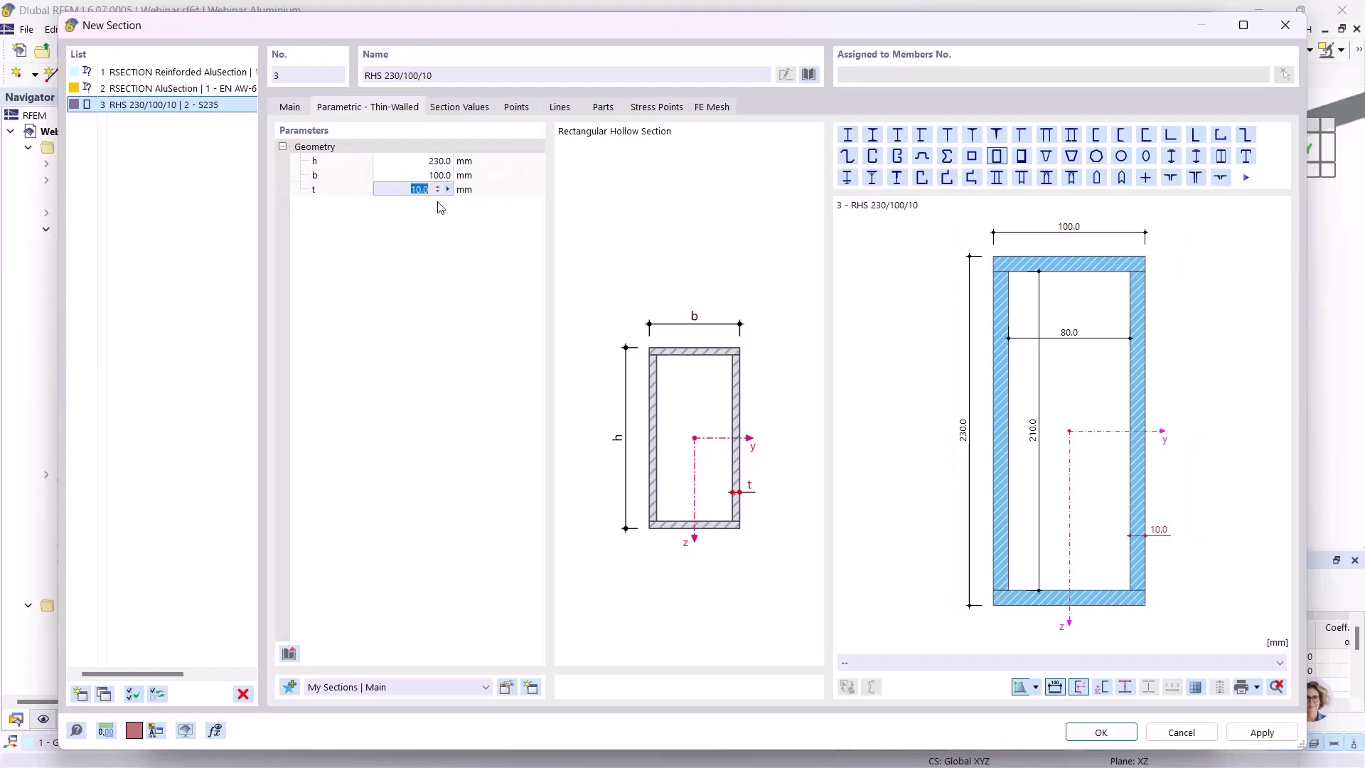
type("5")
key("Return")
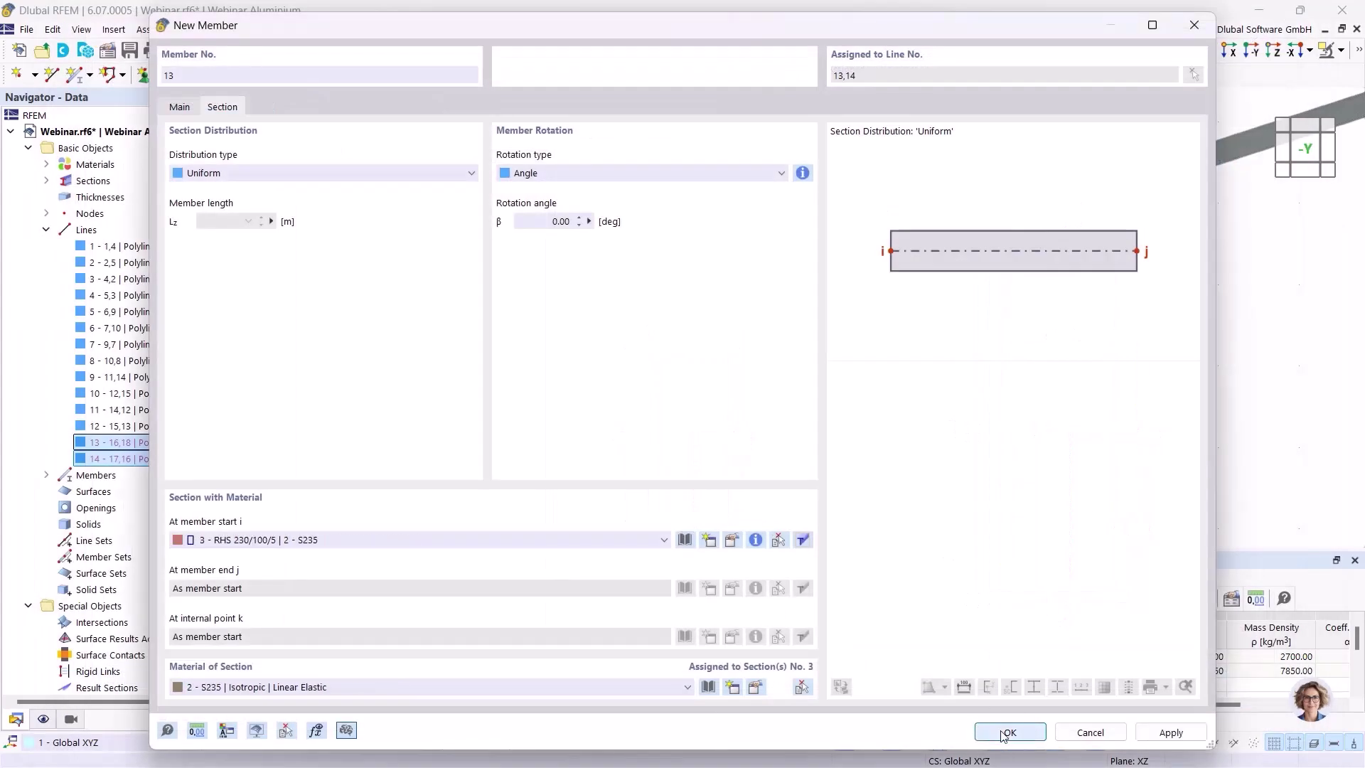
left_click(1006, 732)
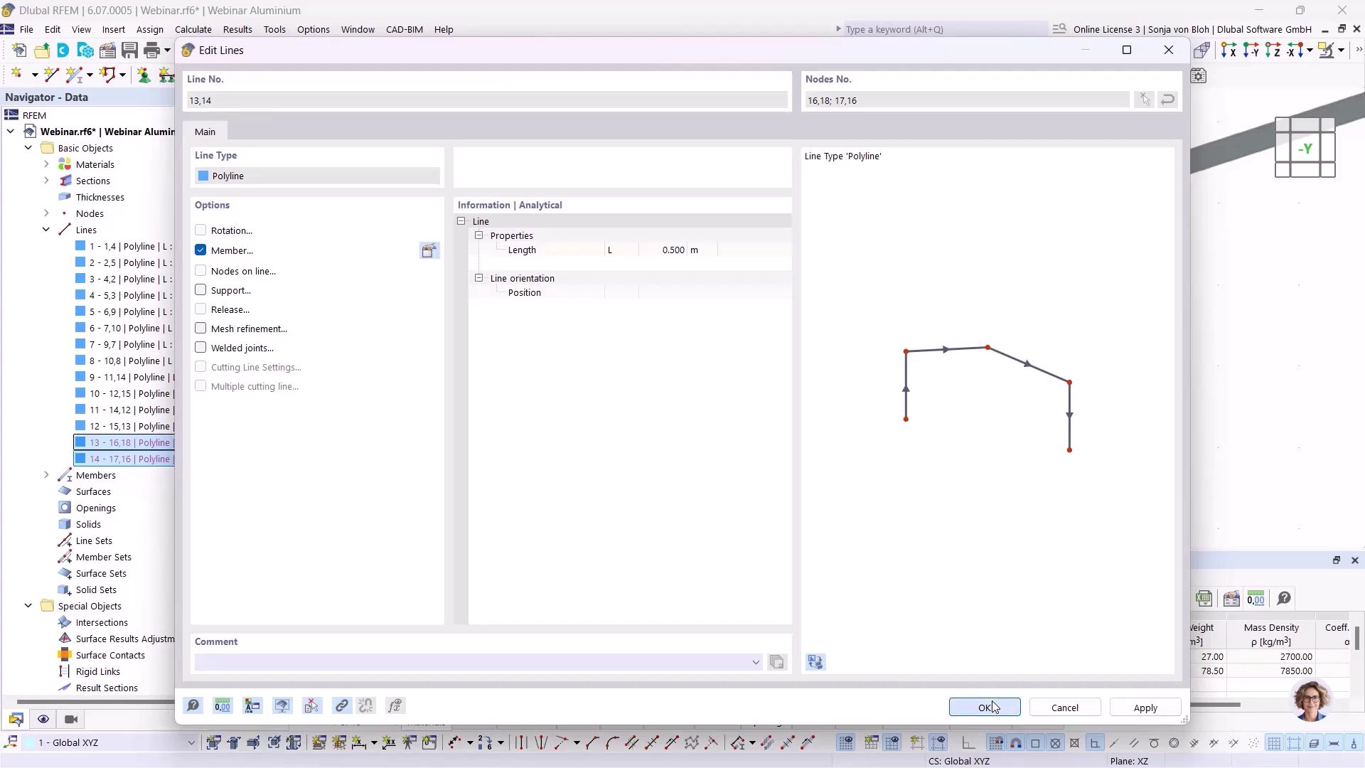
left_click(988, 705)
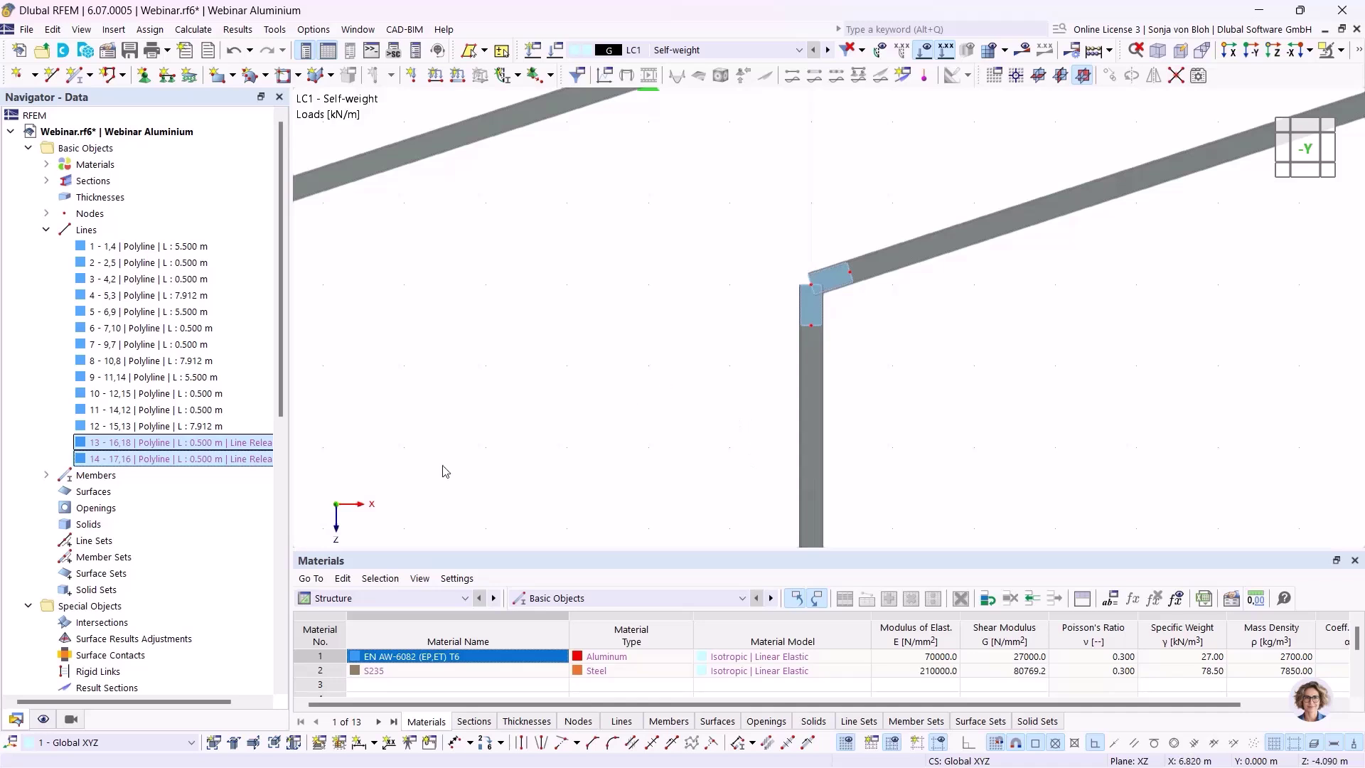
- Filter the visibility by member section to RHS 230/100/5 only and inspect the reinforcement's lower node at the corner
left_click(71, 720)
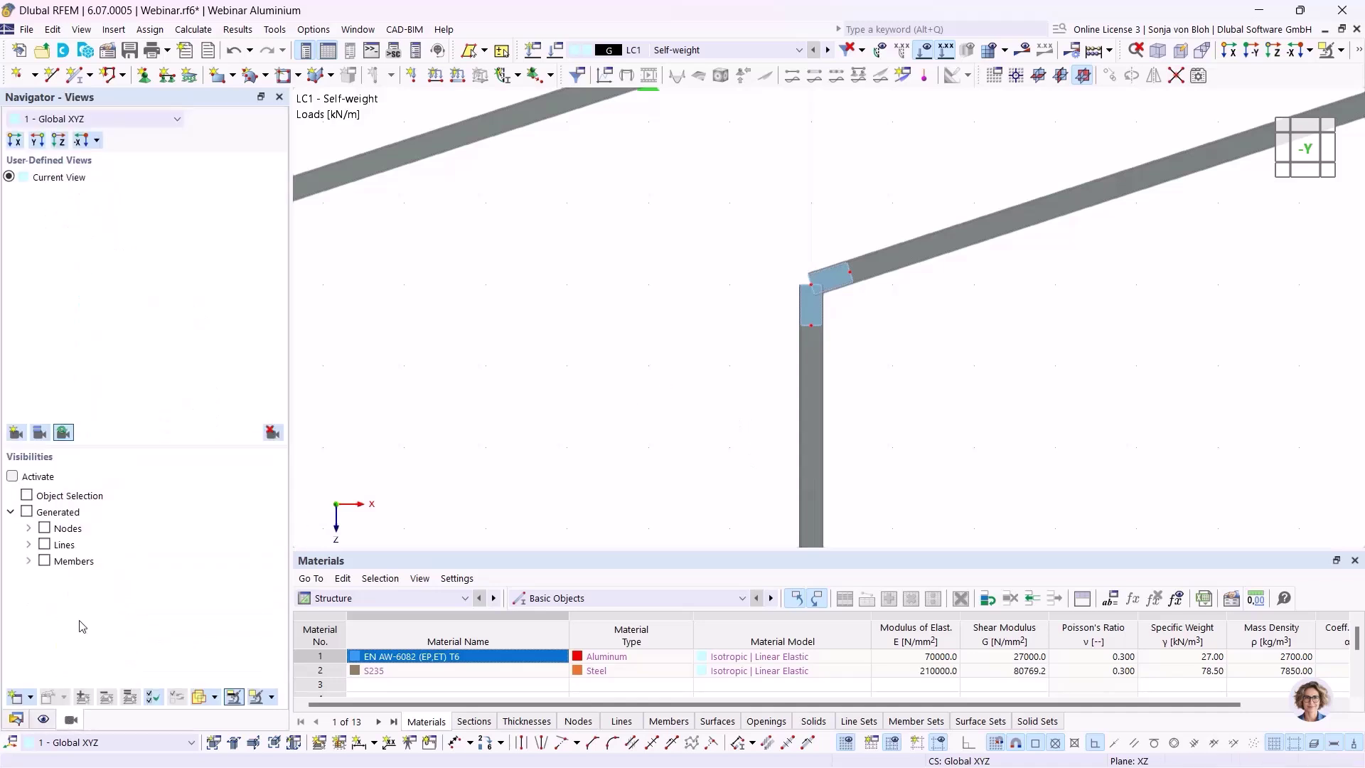
left_click(28, 561)
left_click(46, 593)
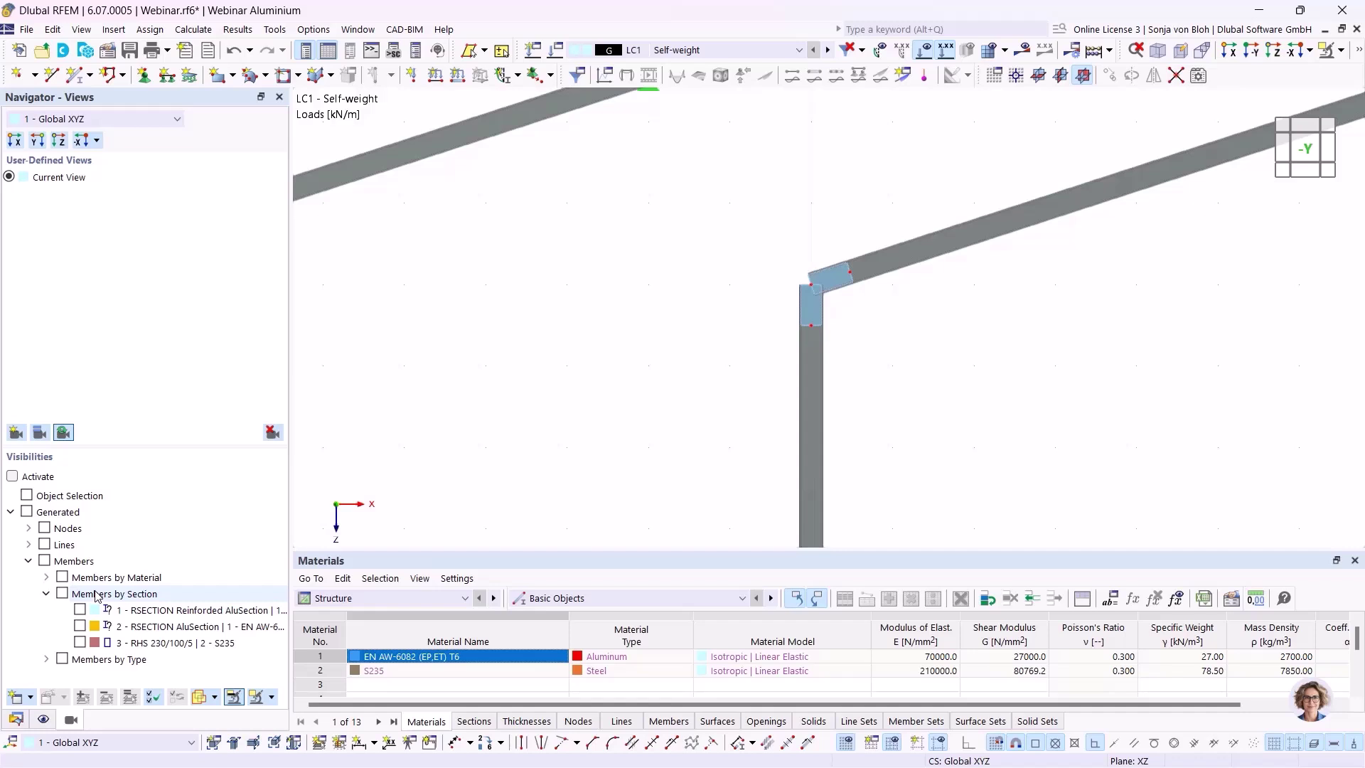
left_click(80, 642)
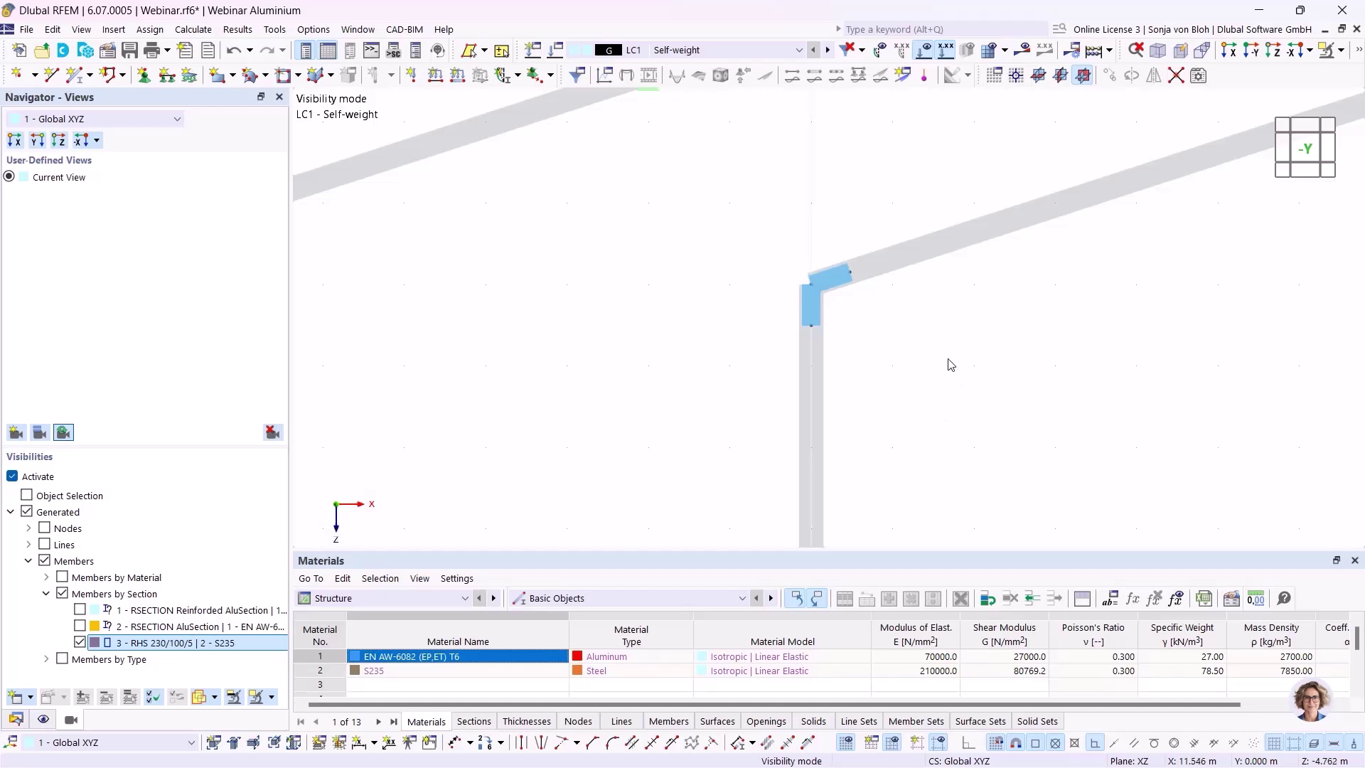
scroll(945, 313, "up", 5)
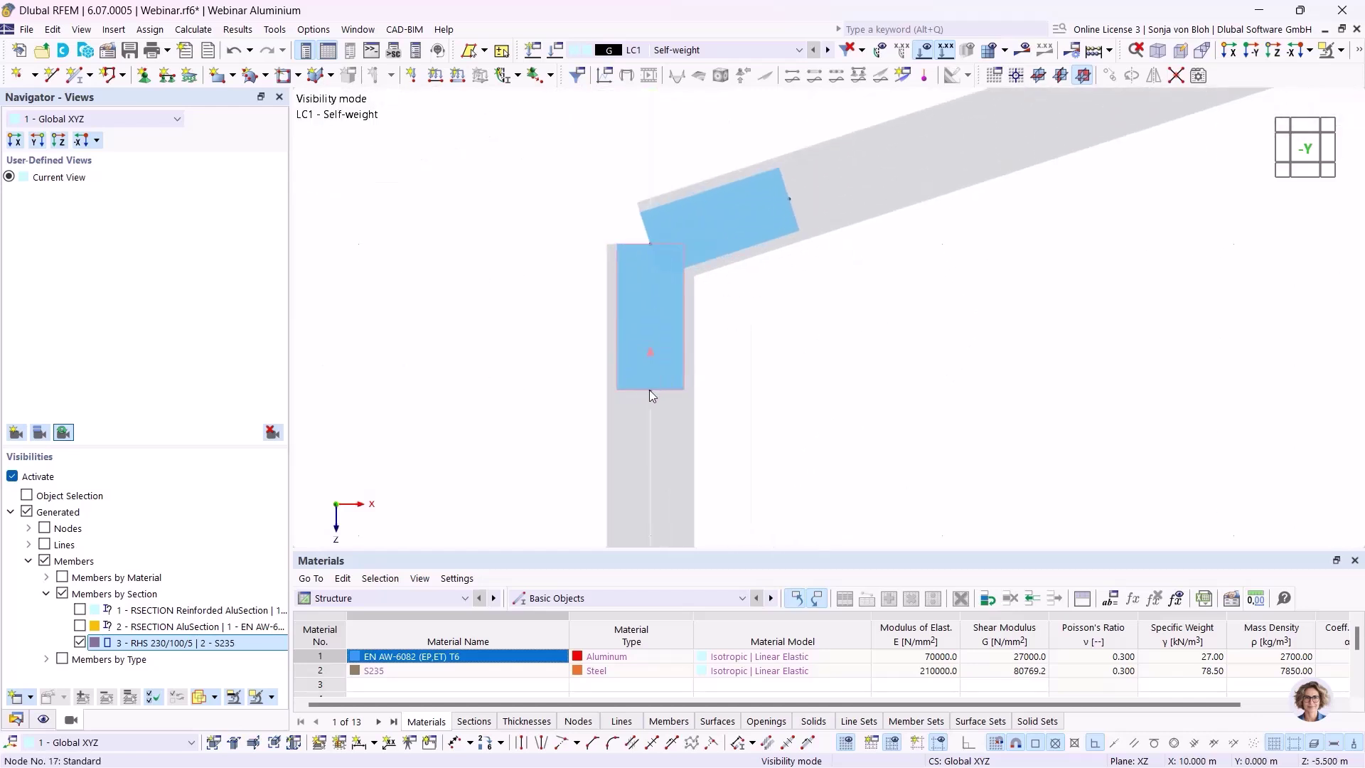
mouse_move(650, 391)
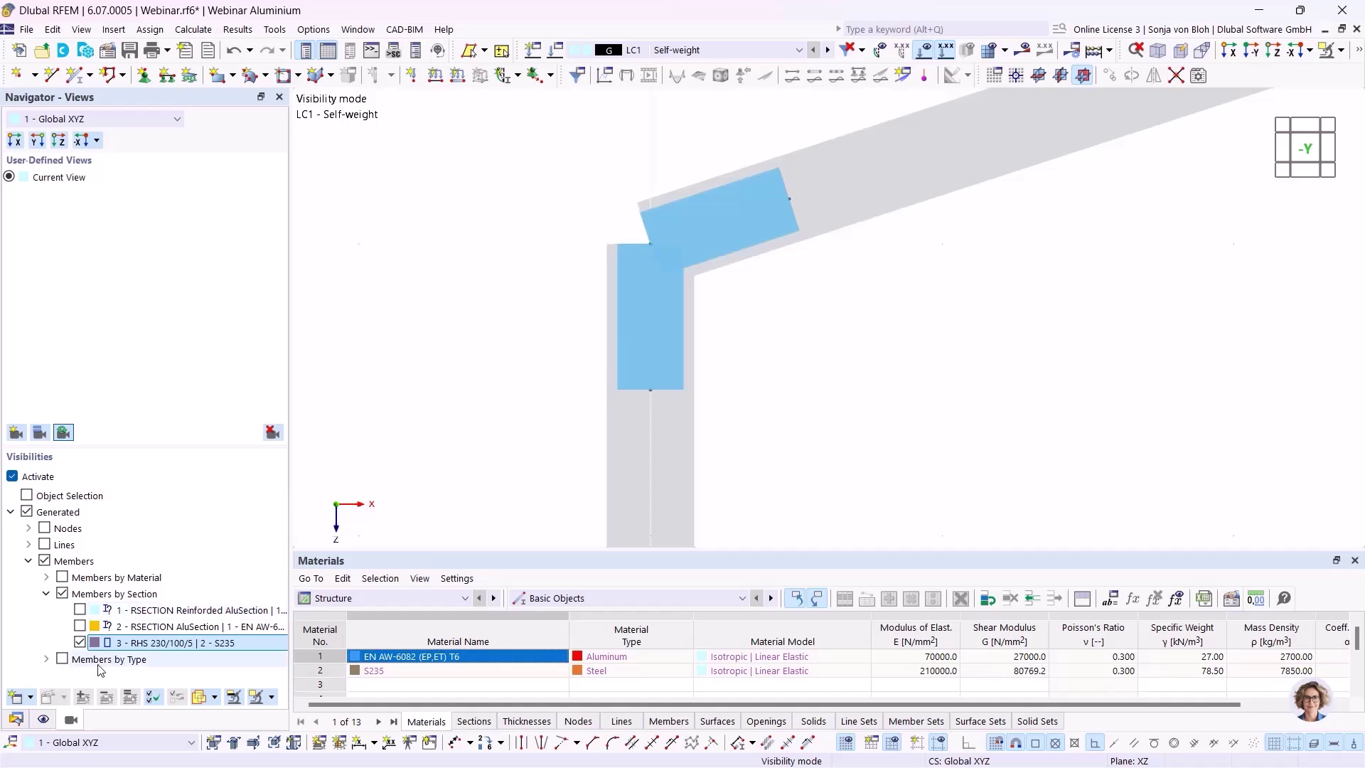
- Switch the visibility to RSECTION AluSection members only and inspect the corner's original nodes
left_click(79, 626)
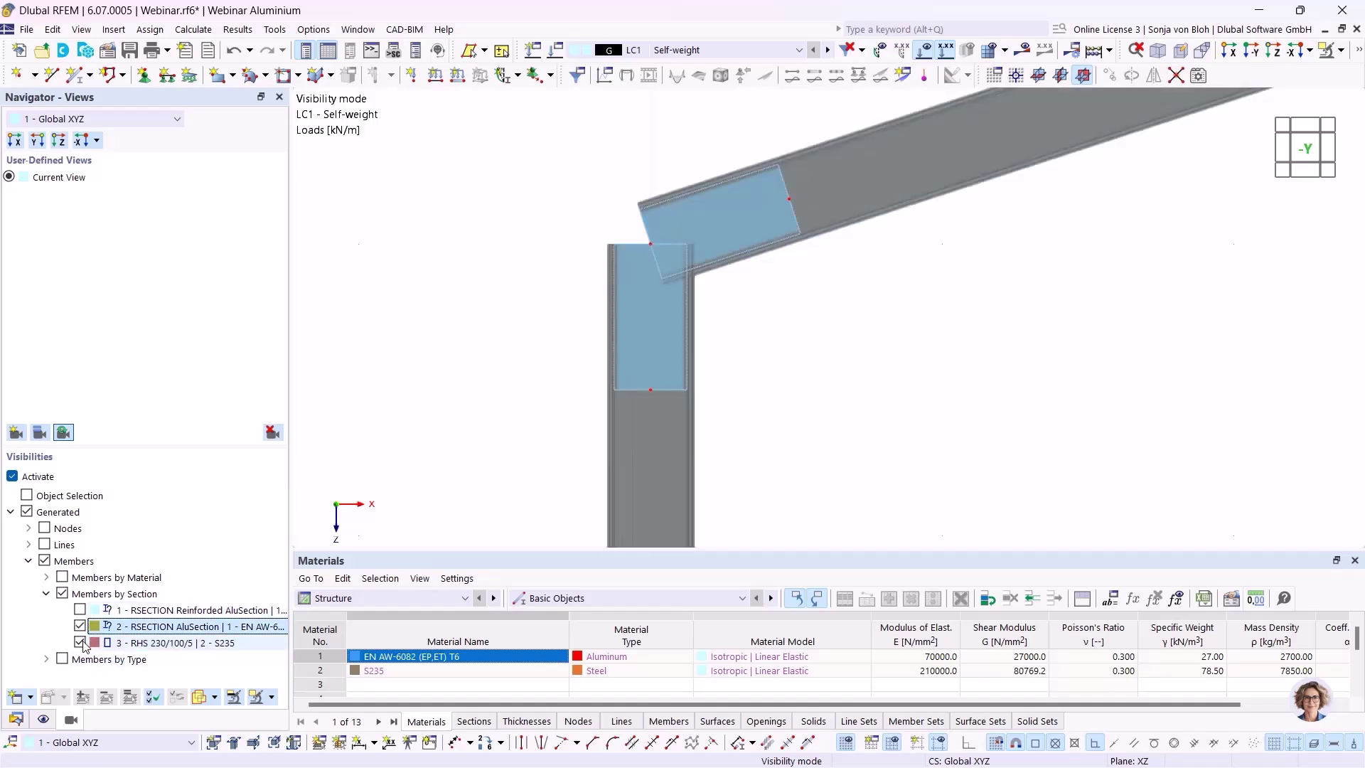
left_click(80, 642)
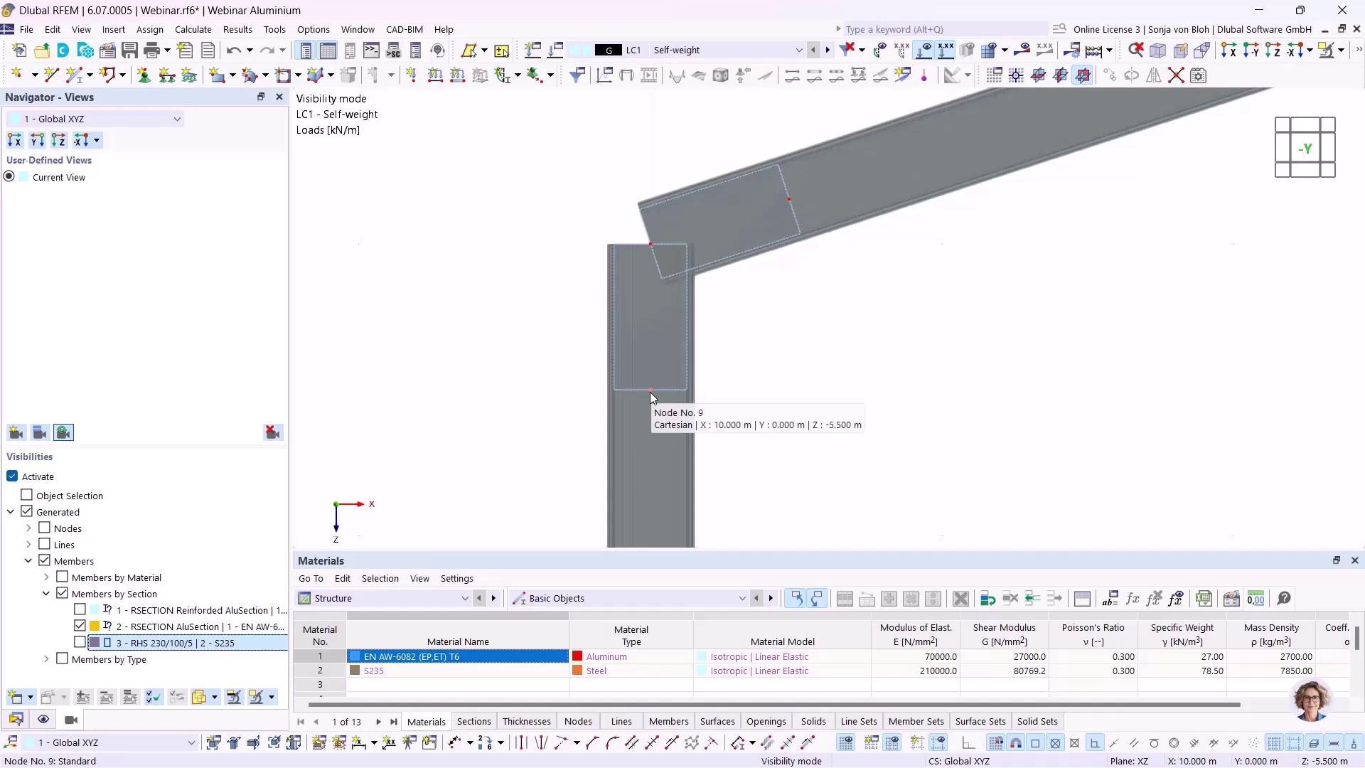
mouse_move(650, 246)
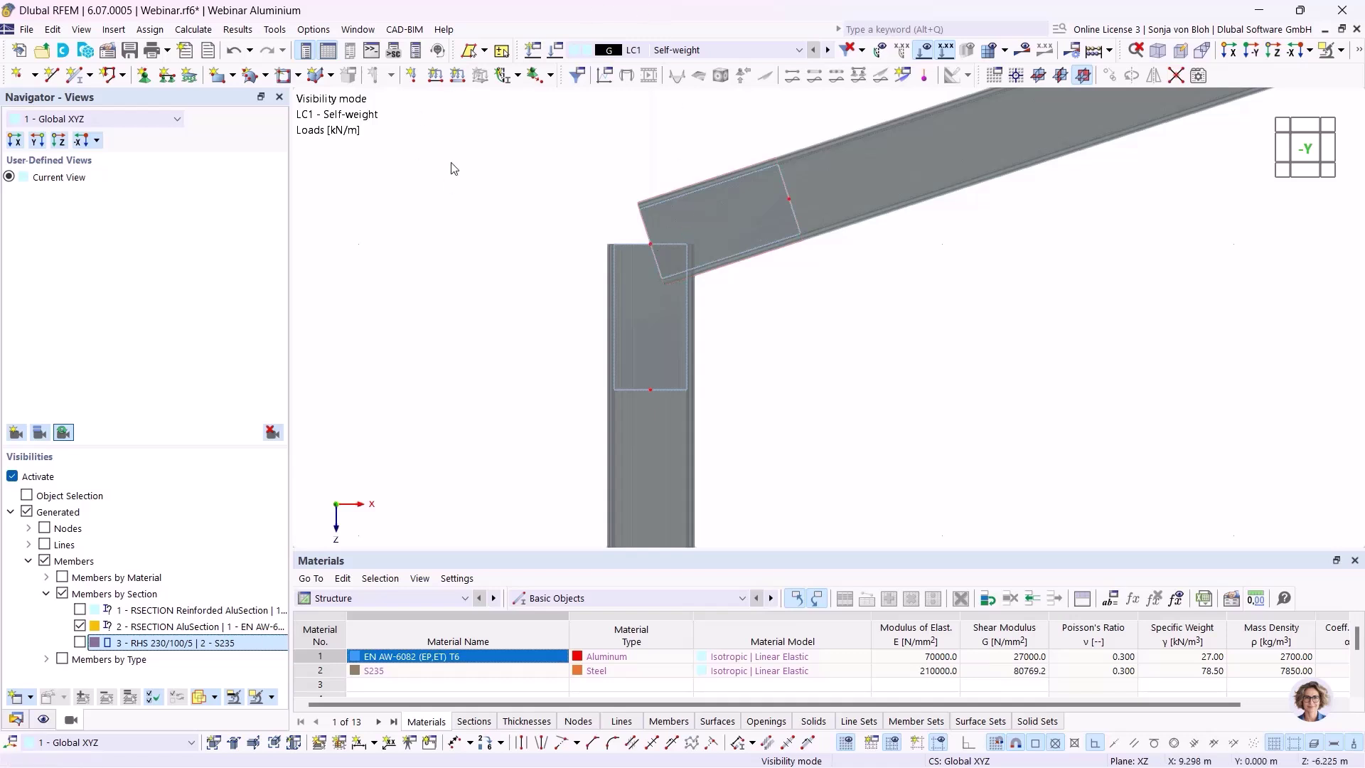
- Apply a uniform 2.6 kN/m member load in direction ZP in LC1 to the second frame's sloped members 6 and 8
scroll(470, 181, "down", 3)
scroll(618, 469, "down", 3)
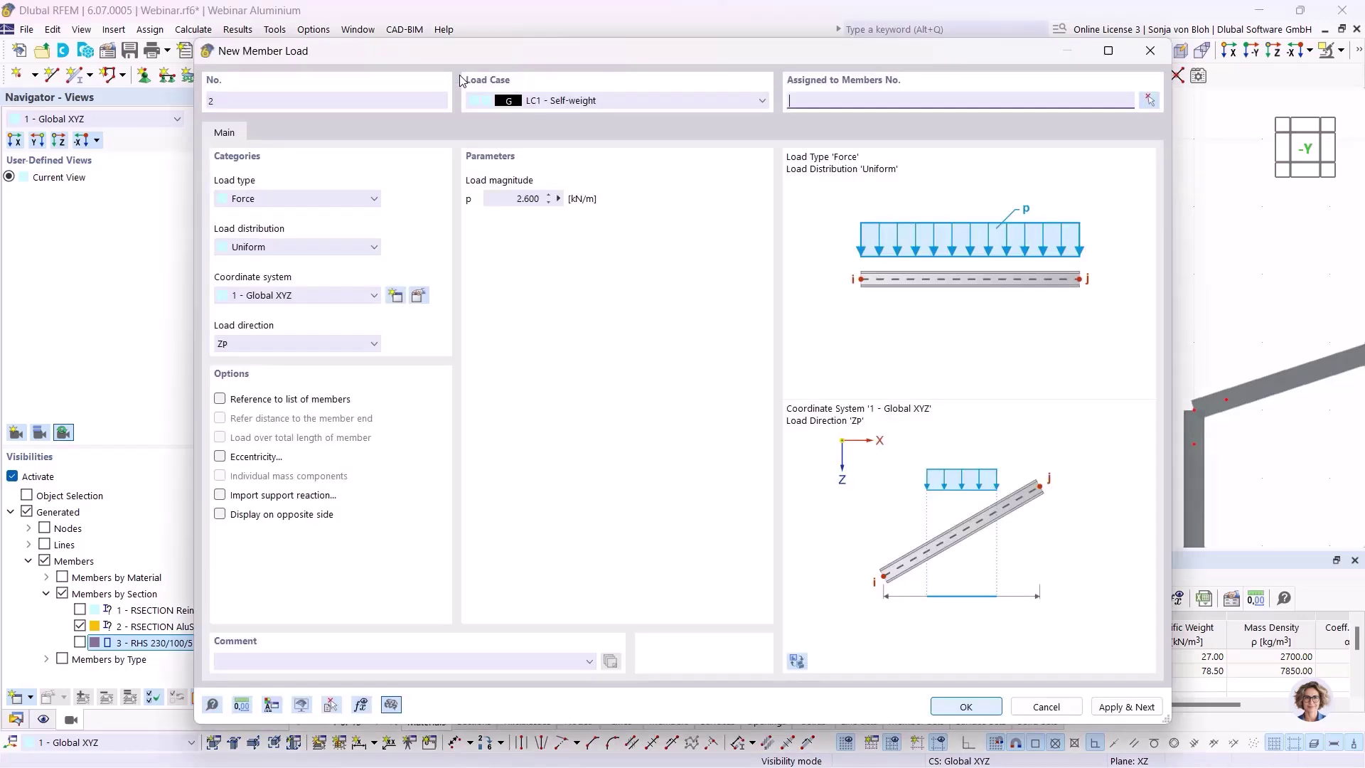
left_click(459, 76)
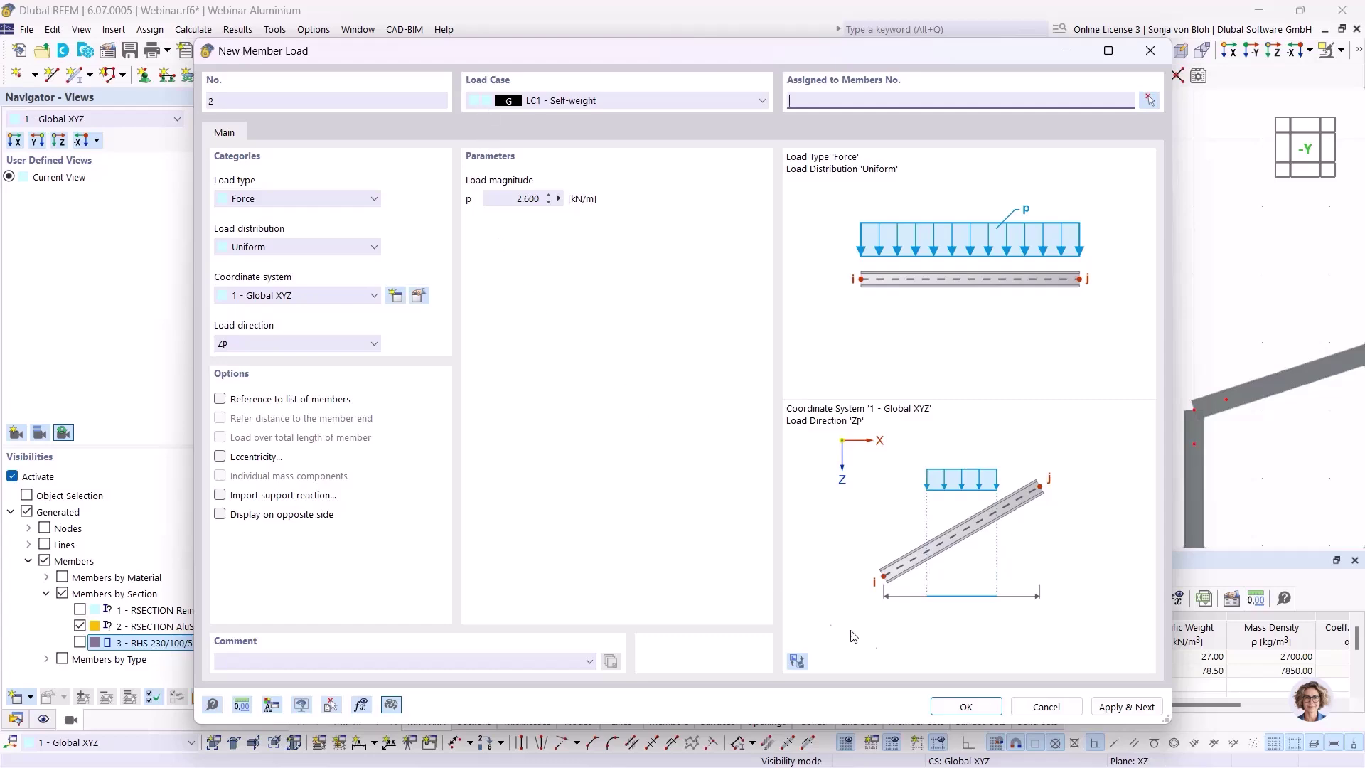
left_click(966, 705)
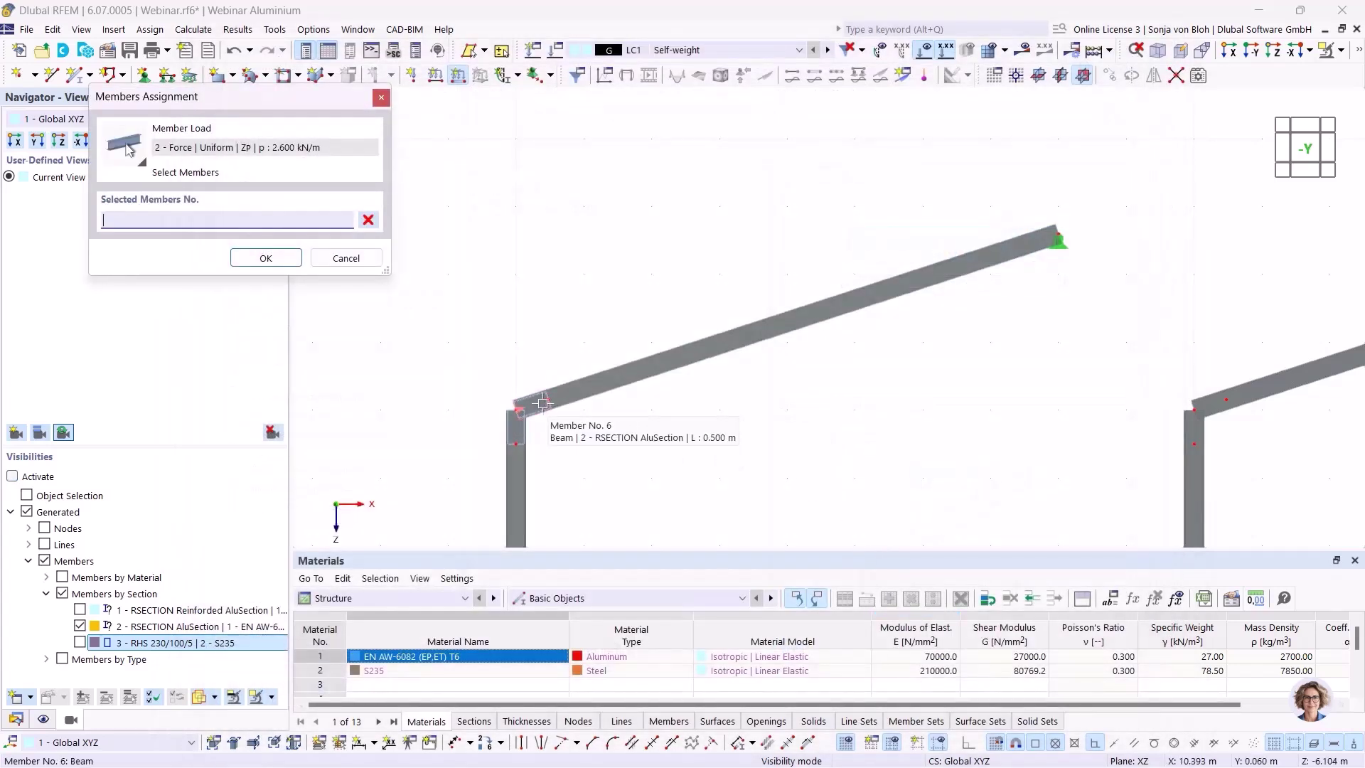
left_click(572, 397)
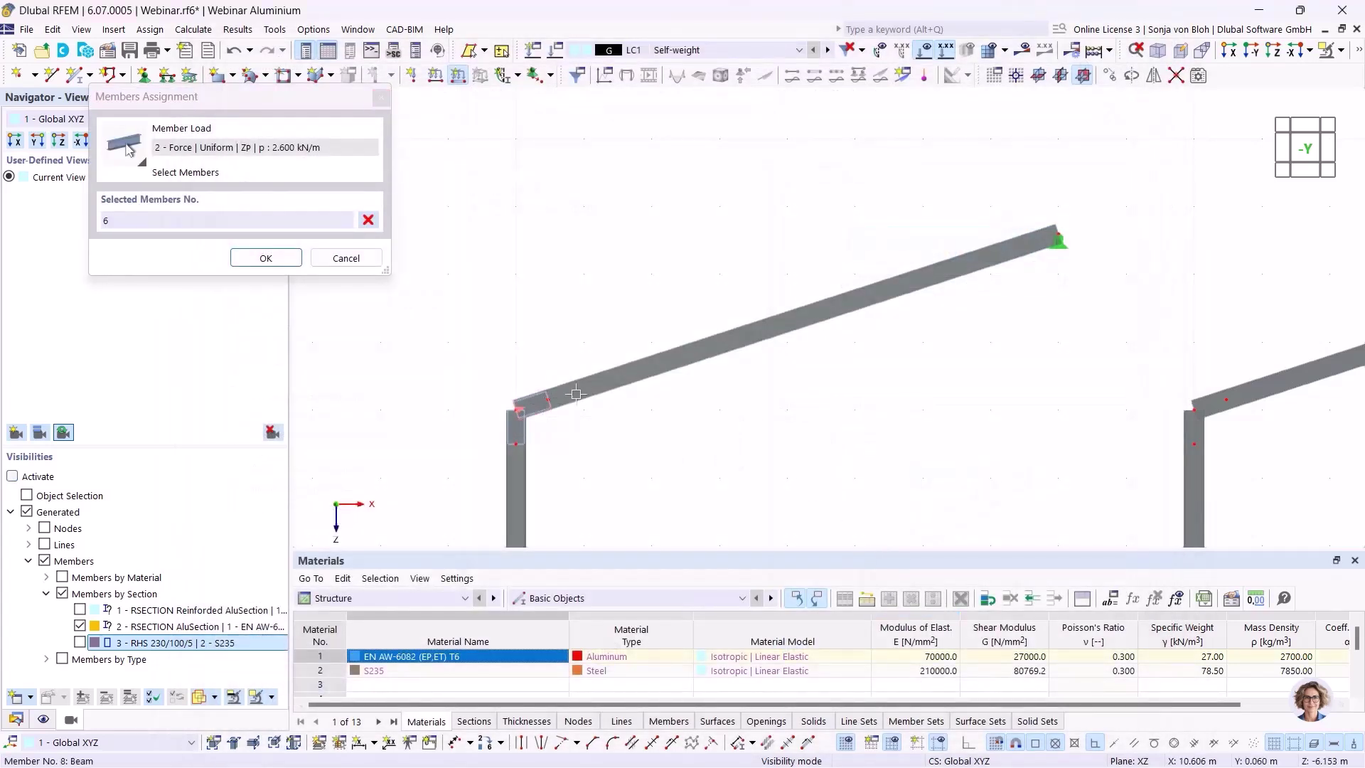
left_click(266, 258)
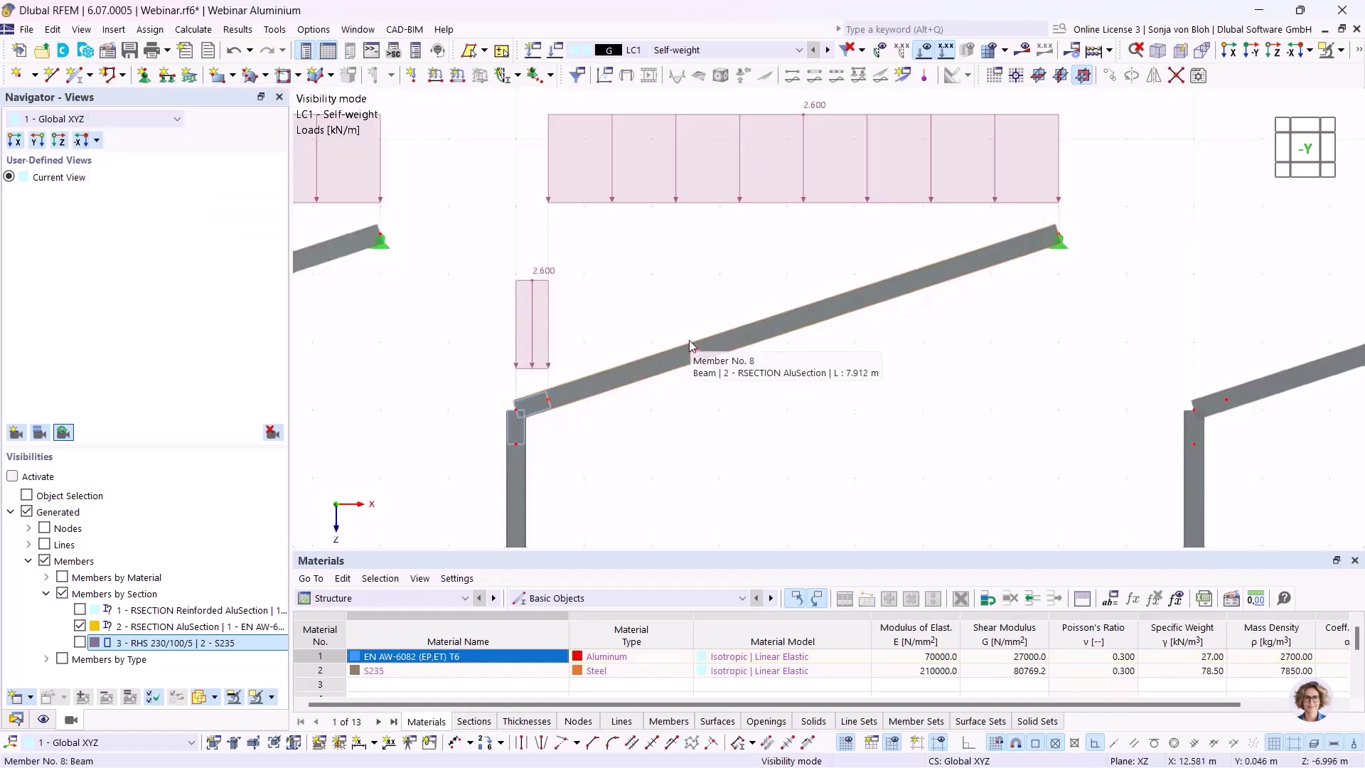
- Calculate LC1 and show the member axial forces N on the second frame with the loads hidden
scroll(689, 340, "down", 1)
scroll(724, 462, "down", 1)
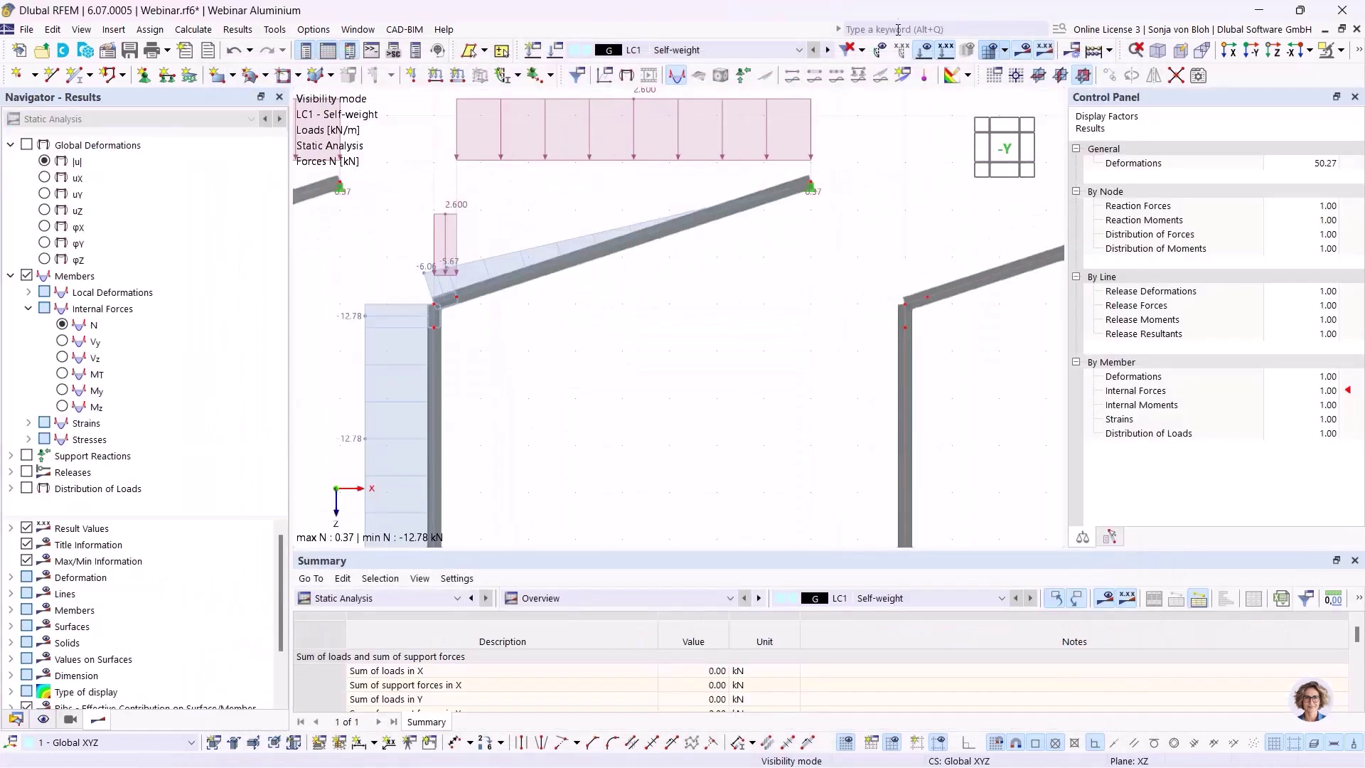
left_click(924, 49)
middle_click_drag(582, 371, 732, 345)
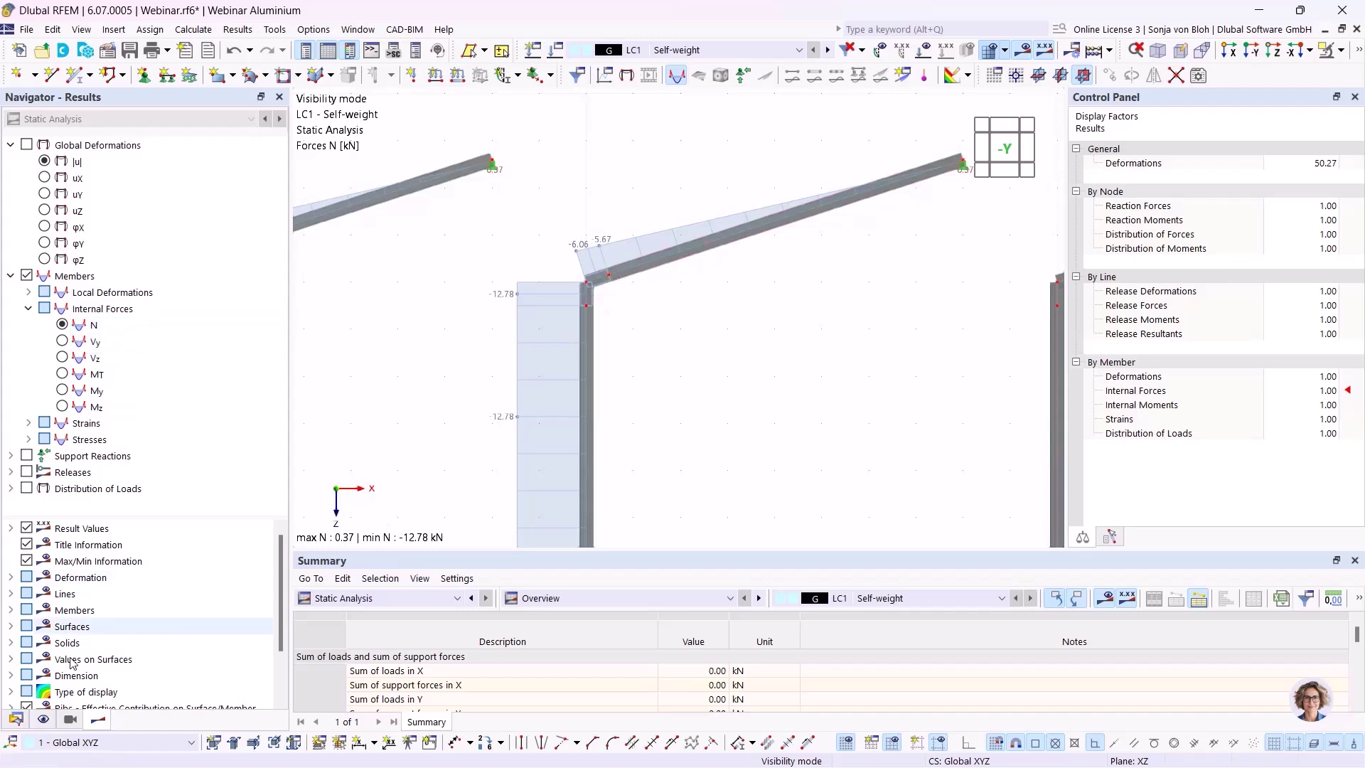
- Restrict the axial force results to the RHS 230/100/5 reinforcement members and examine them at the frame corner
left_click(70, 718)
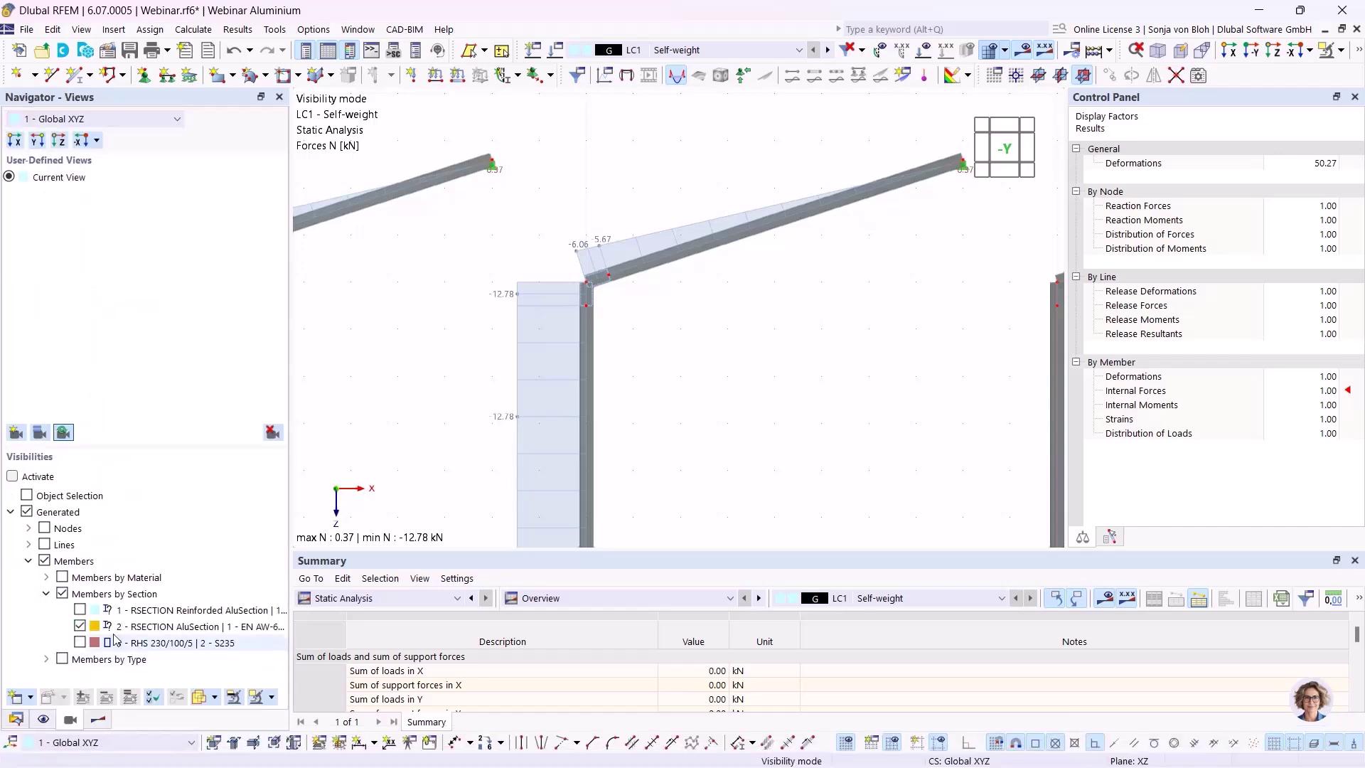
left_click(80, 642)
left_click(80, 643)
left_click(80, 626)
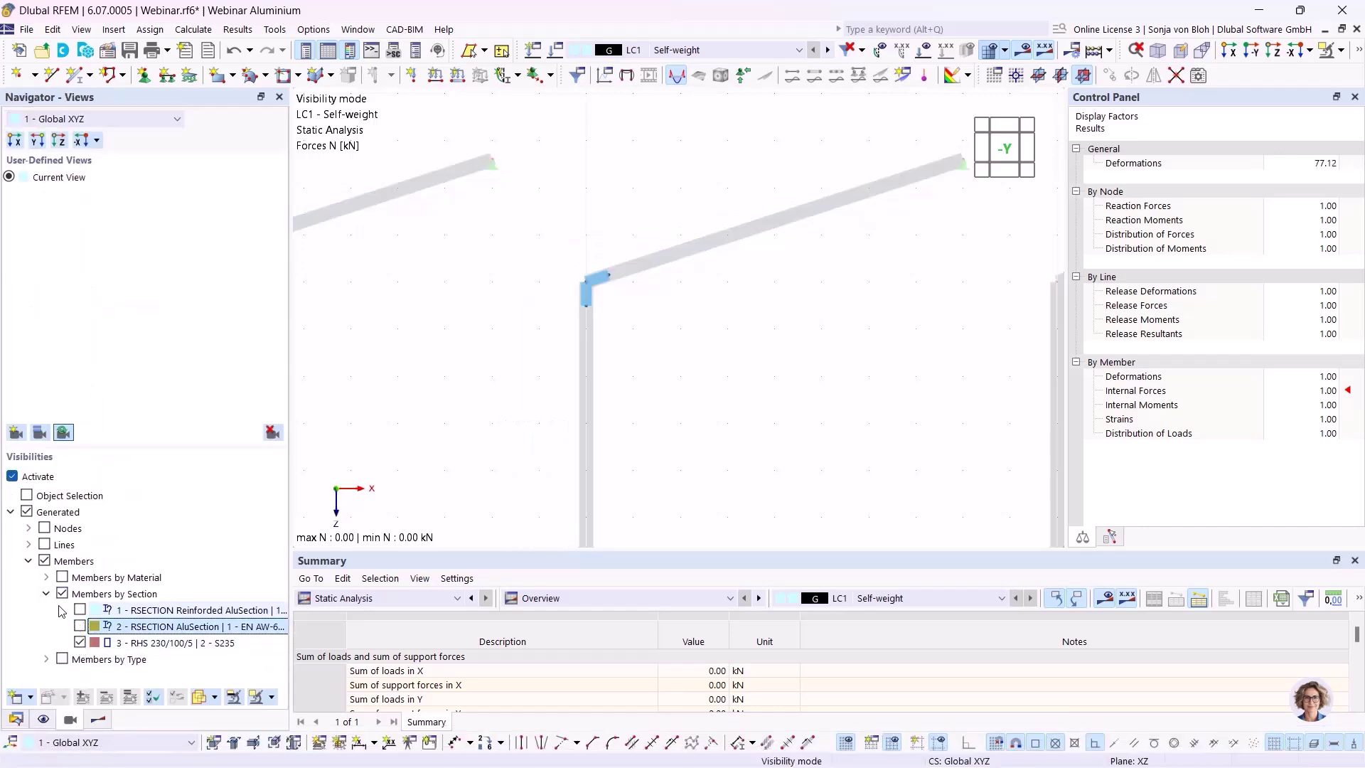
scroll(579, 291, "up", 3)
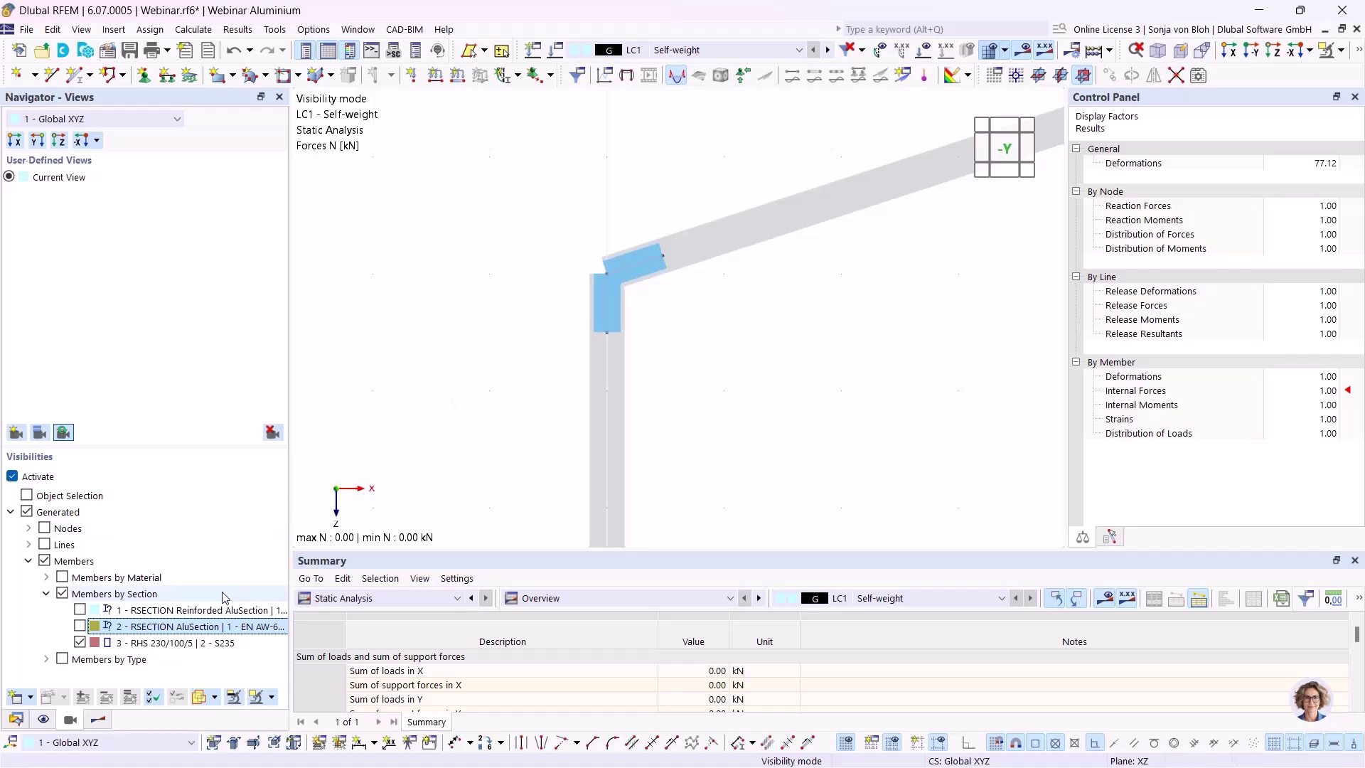
- Display the bending moments My on the reinforcement members, deactivate the visibility filter and examine the moments at the second frame's corner
left_click(100, 719)
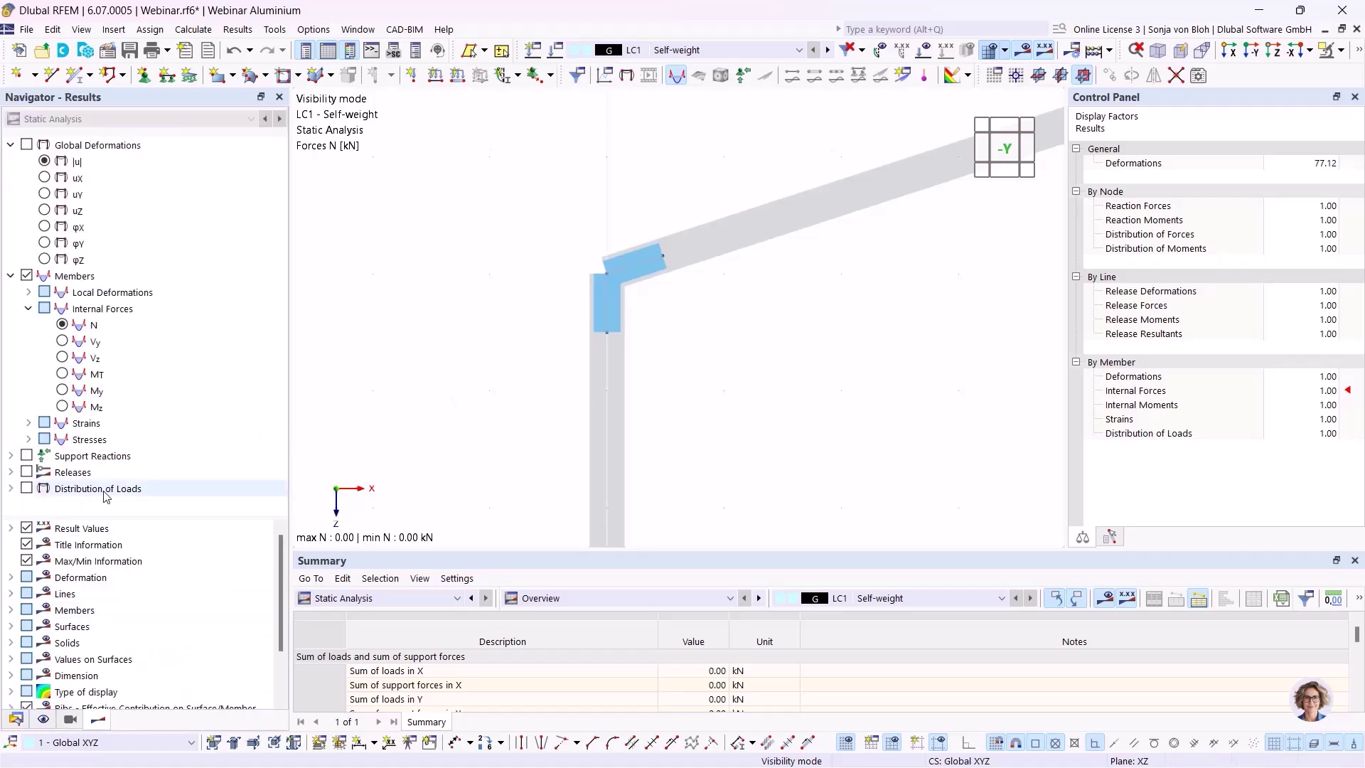
left_click(62, 389)
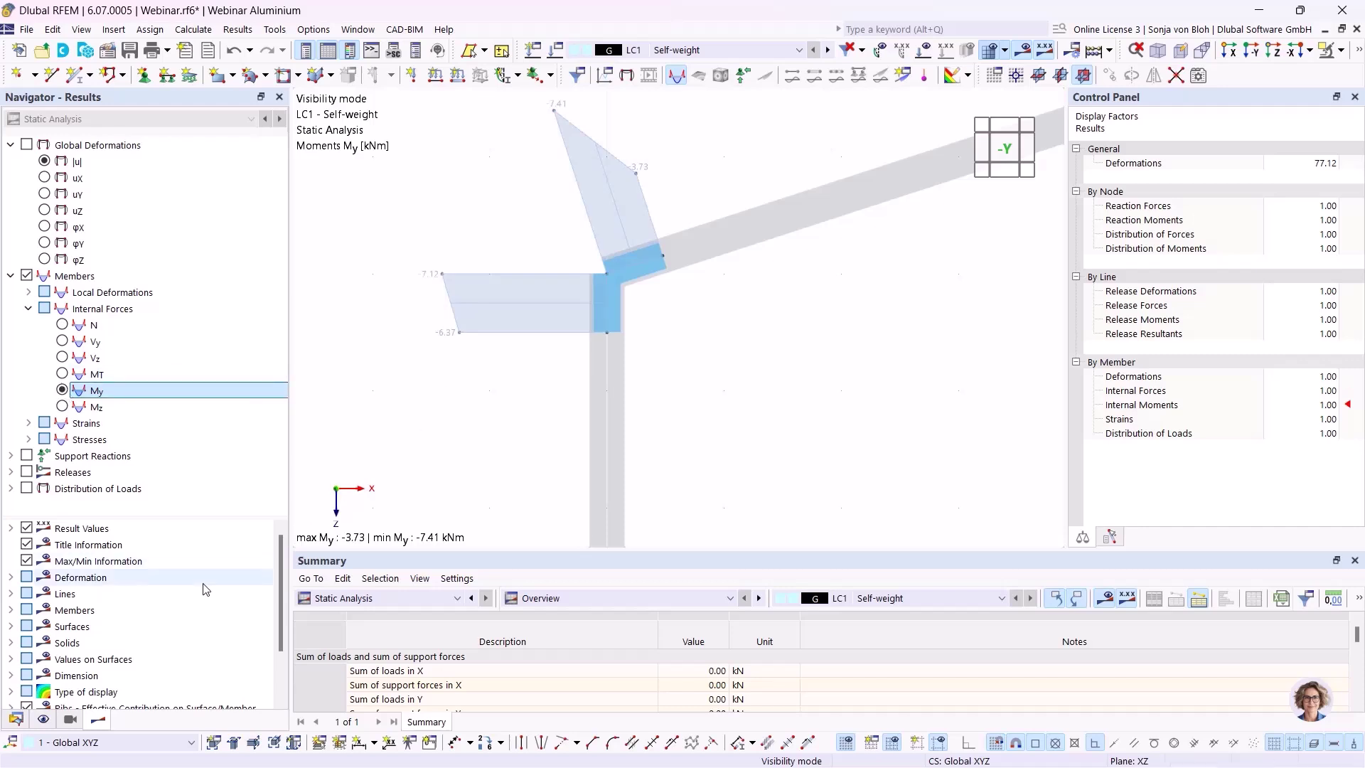
left_click(71, 720)
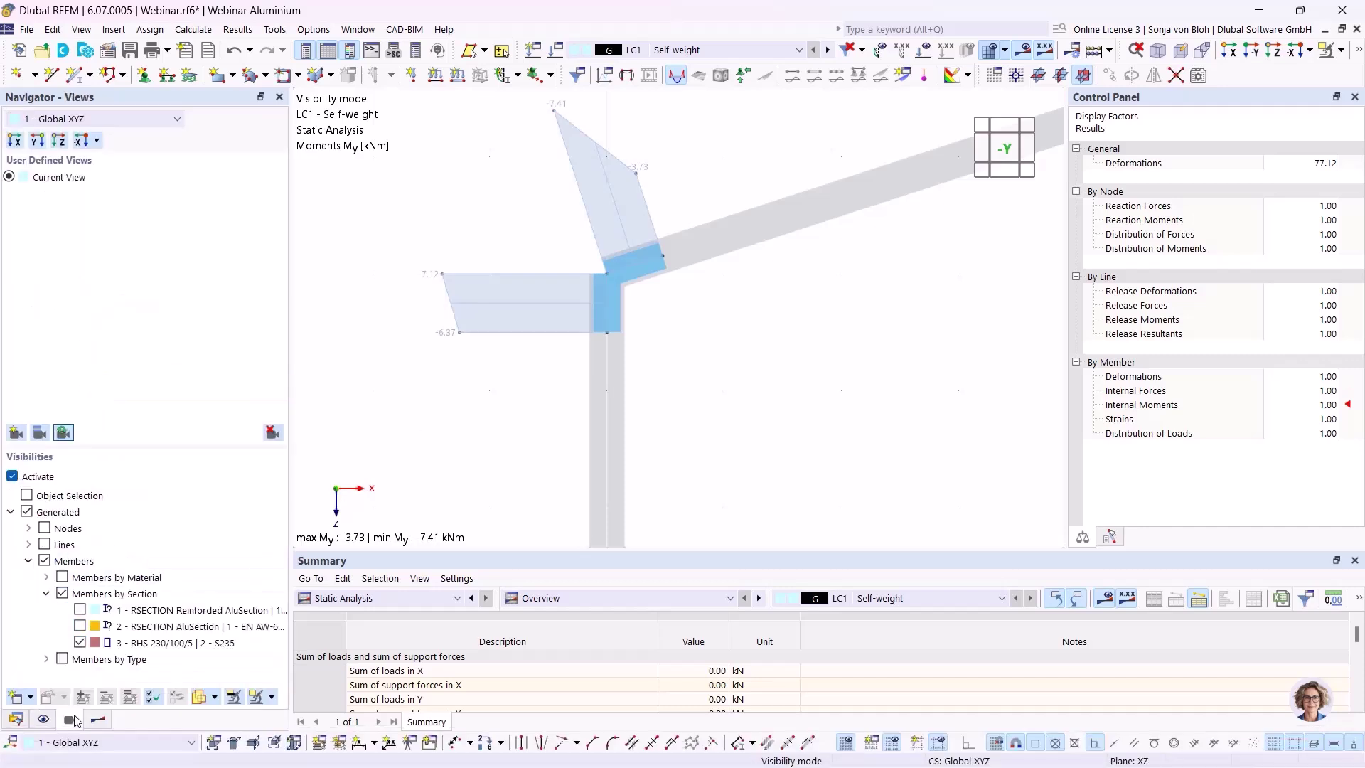
left_click(12, 477)
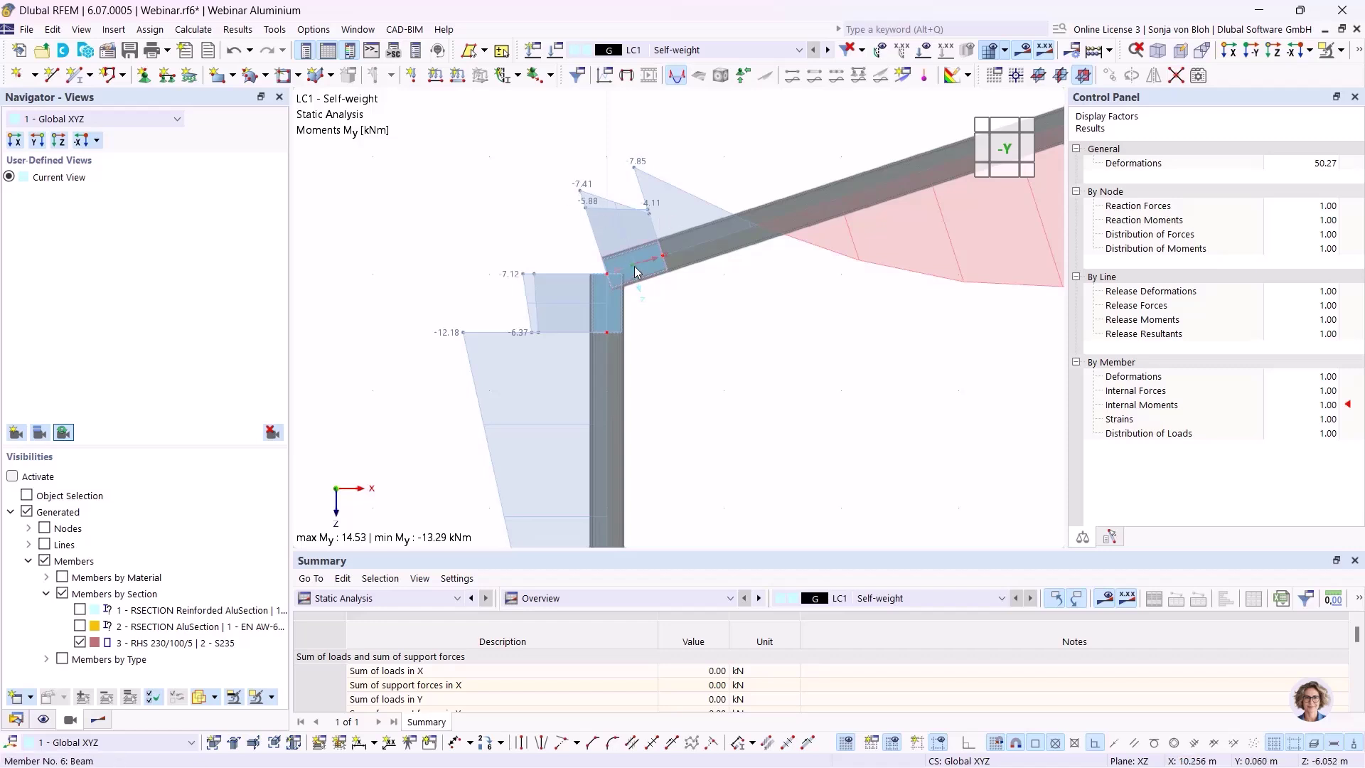
scroll(600, 202, "up", 3)
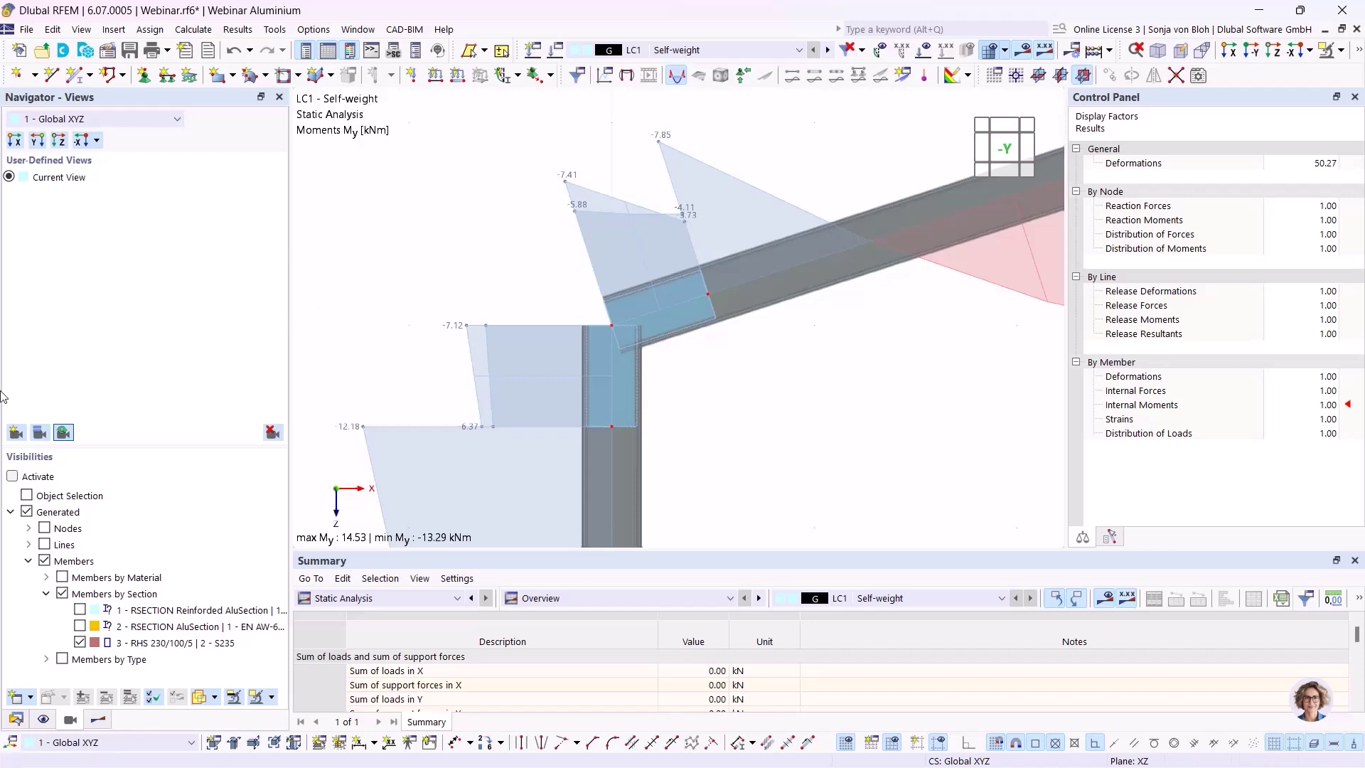
- Switch to the running PowerPoint slide show and advance to the Nodal release slide
mouse_move(468, 725)
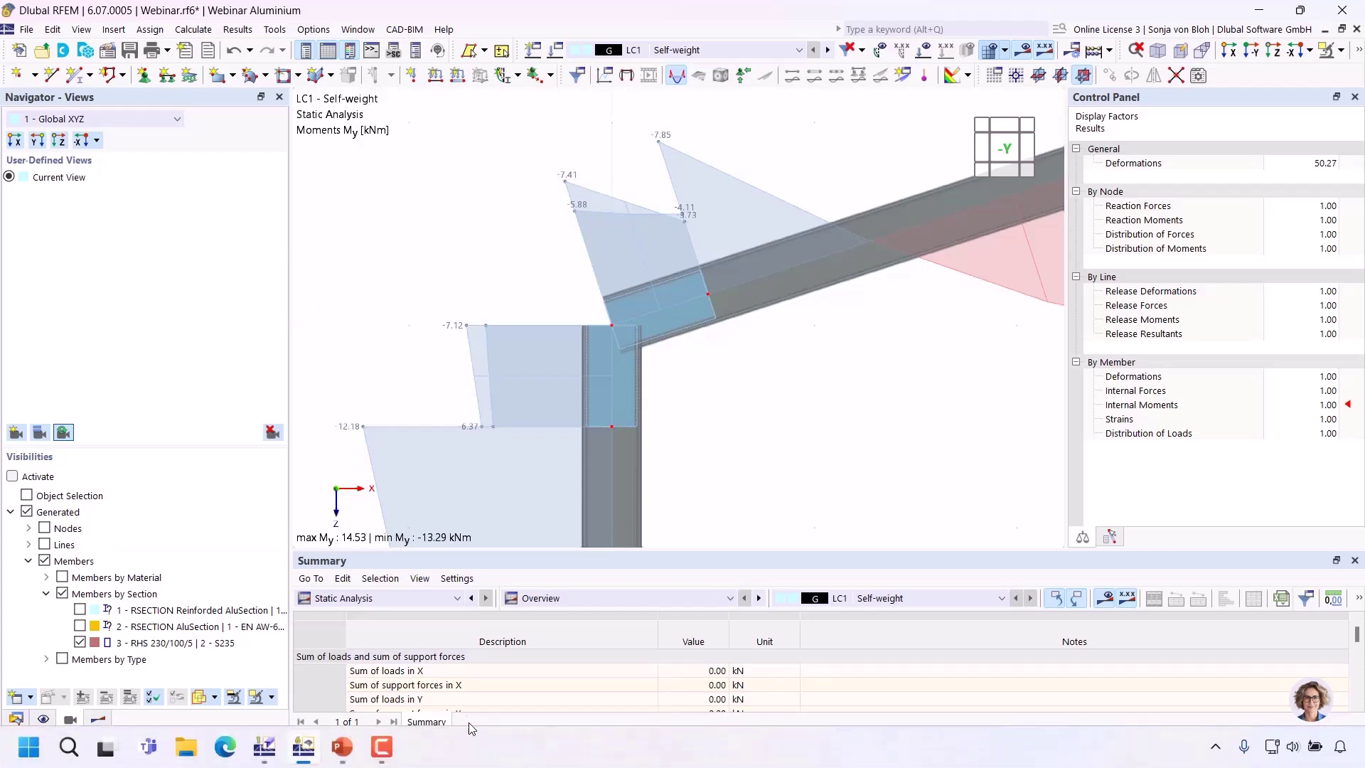
left_click(342, 746)
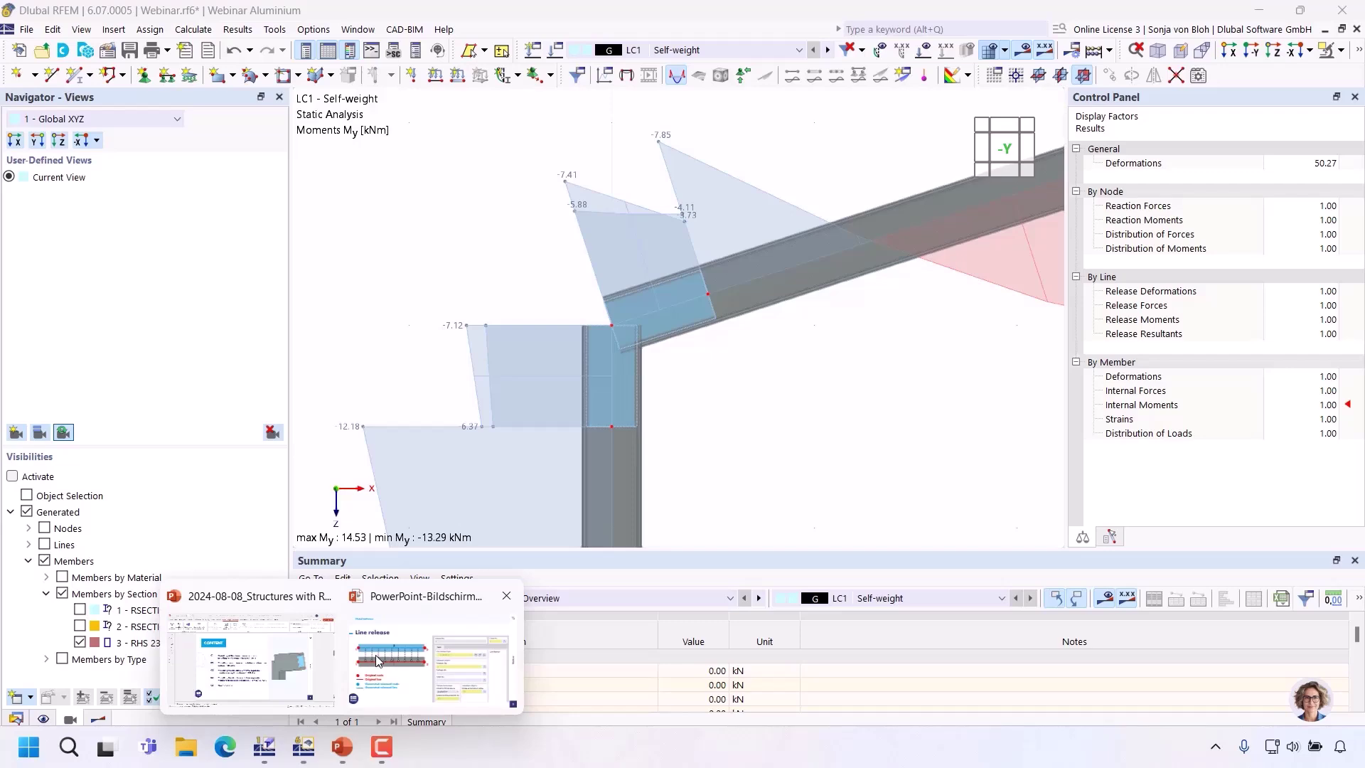
left_click(372, 657)
key("Right")
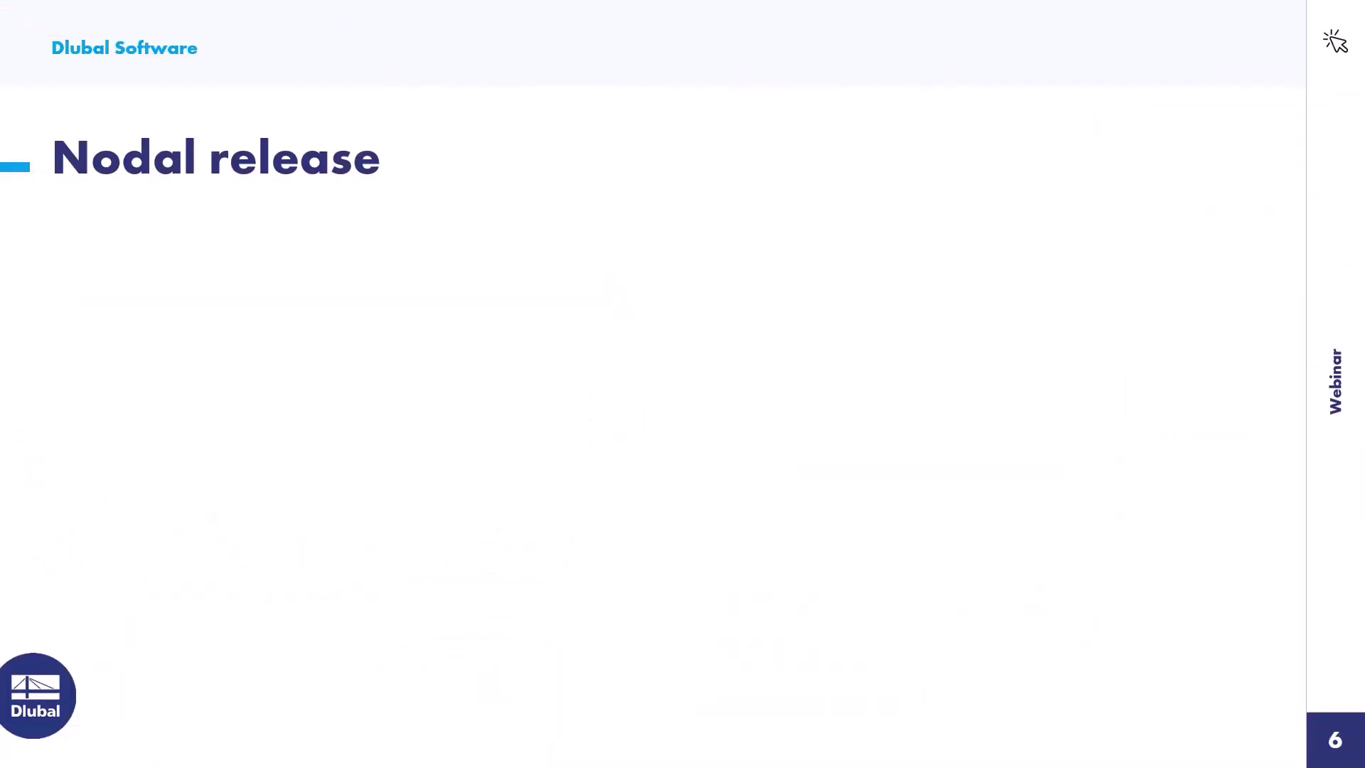
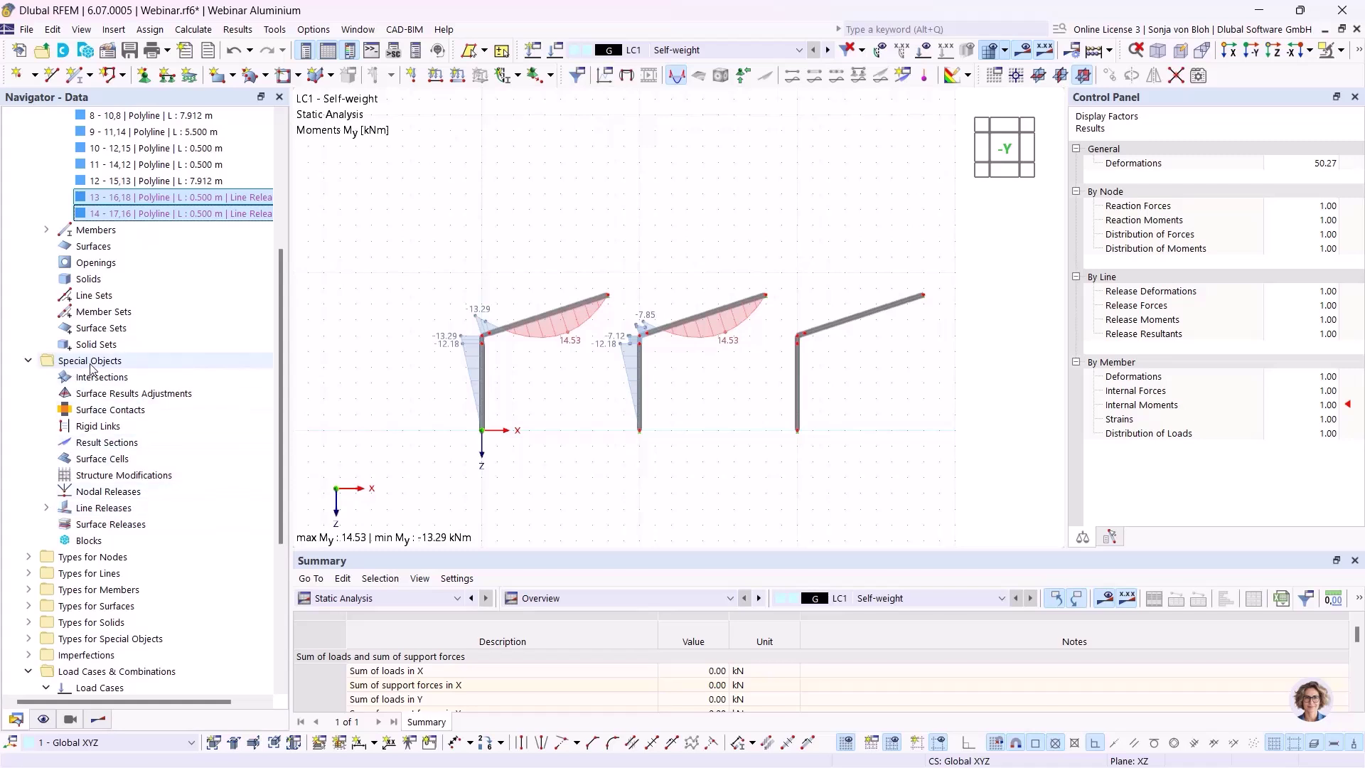
- Create a new nodal release and assign it to corner nodes 12, 14 and 15 of the third frame
right_click(103, 496)
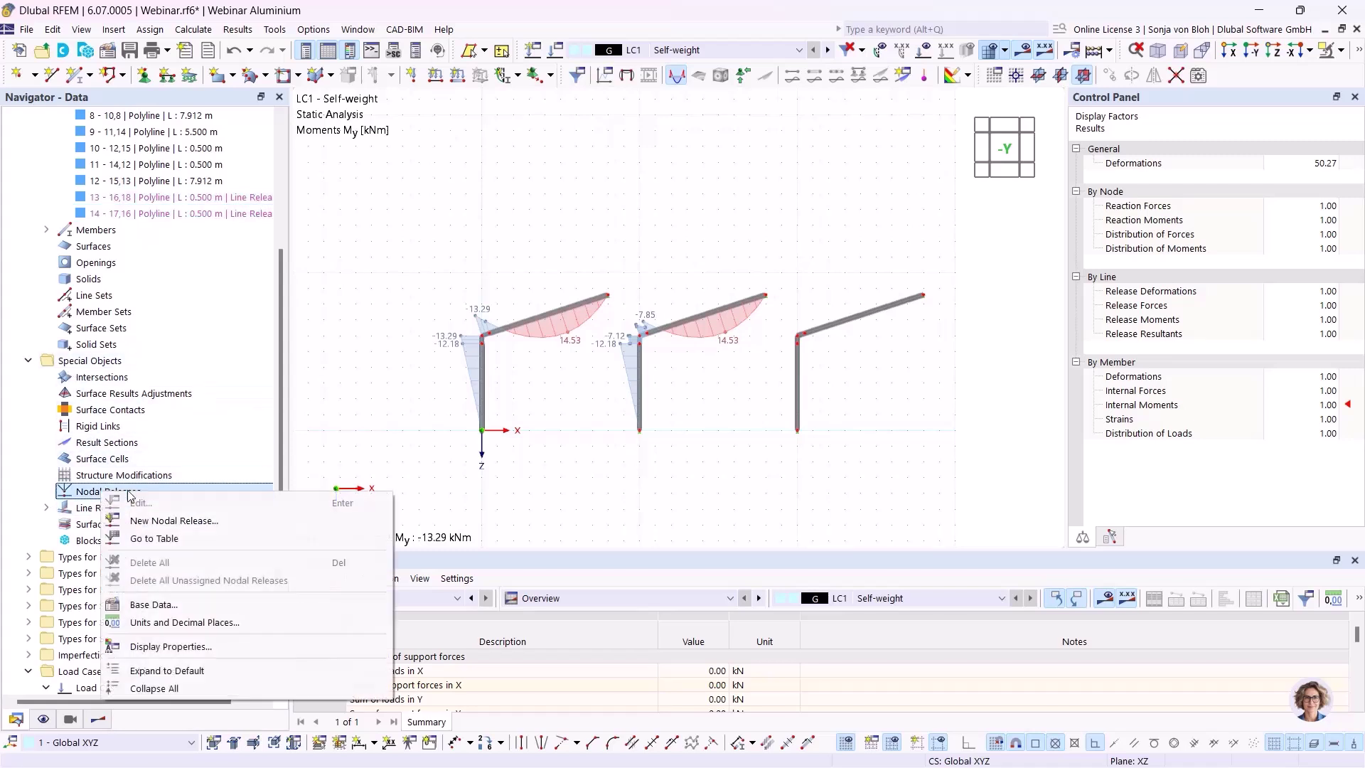
left_click(170, 523)
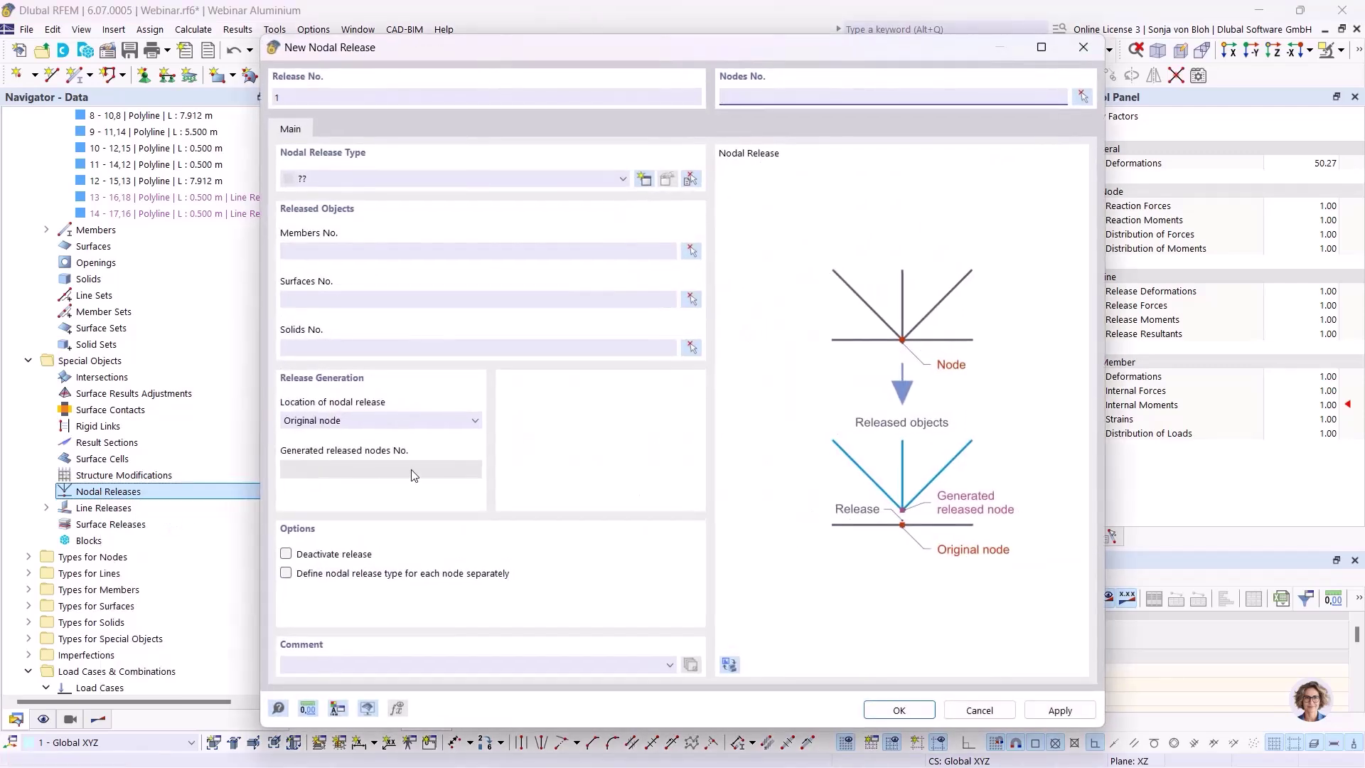
left_click(1082, 96)
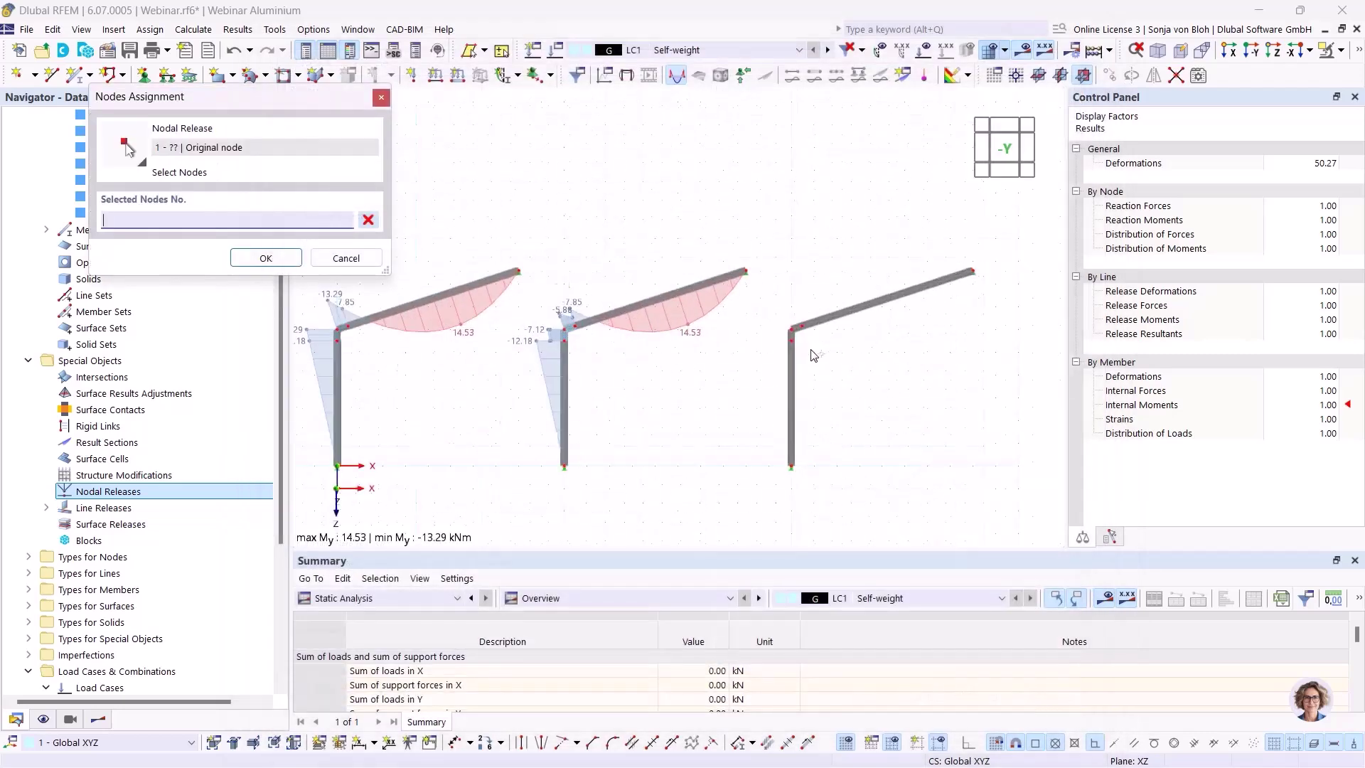
scroll(813, 356, "up", 4)
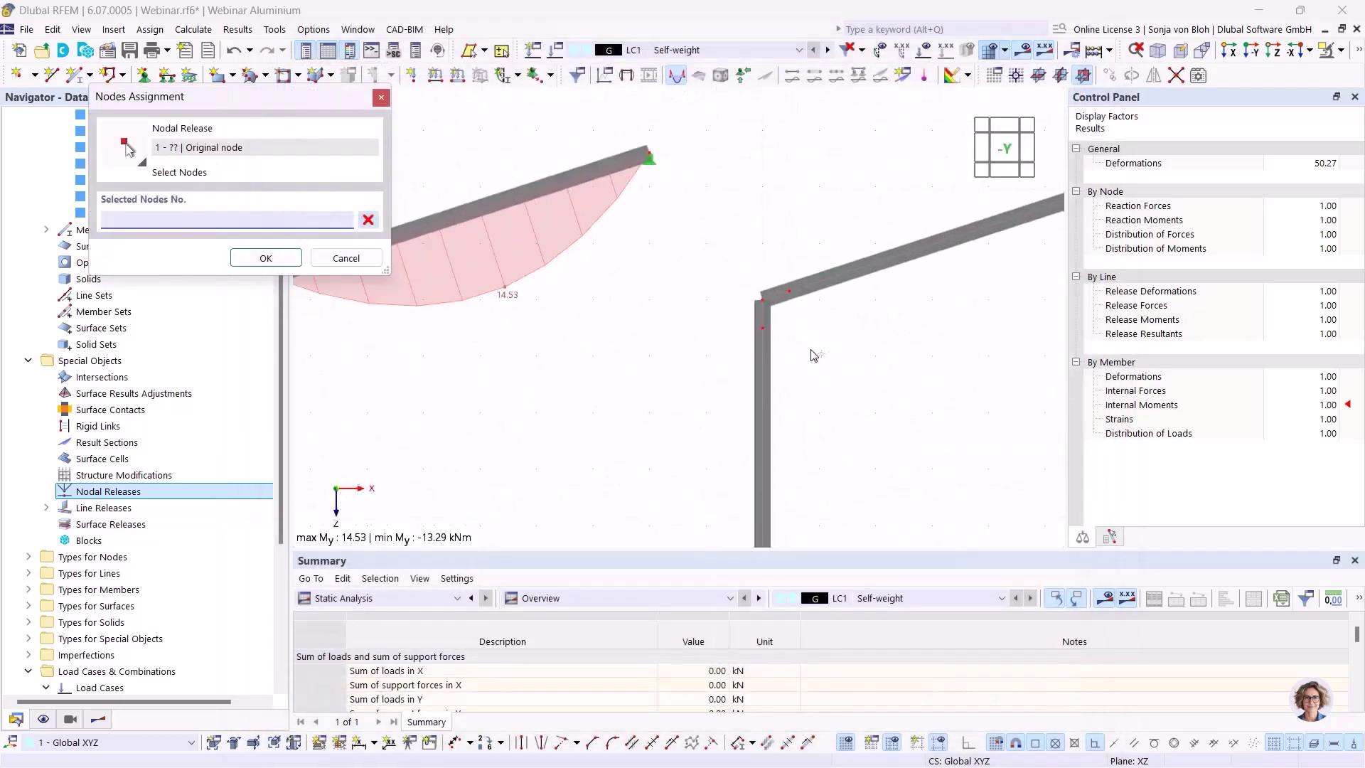
left_click(762, 326)
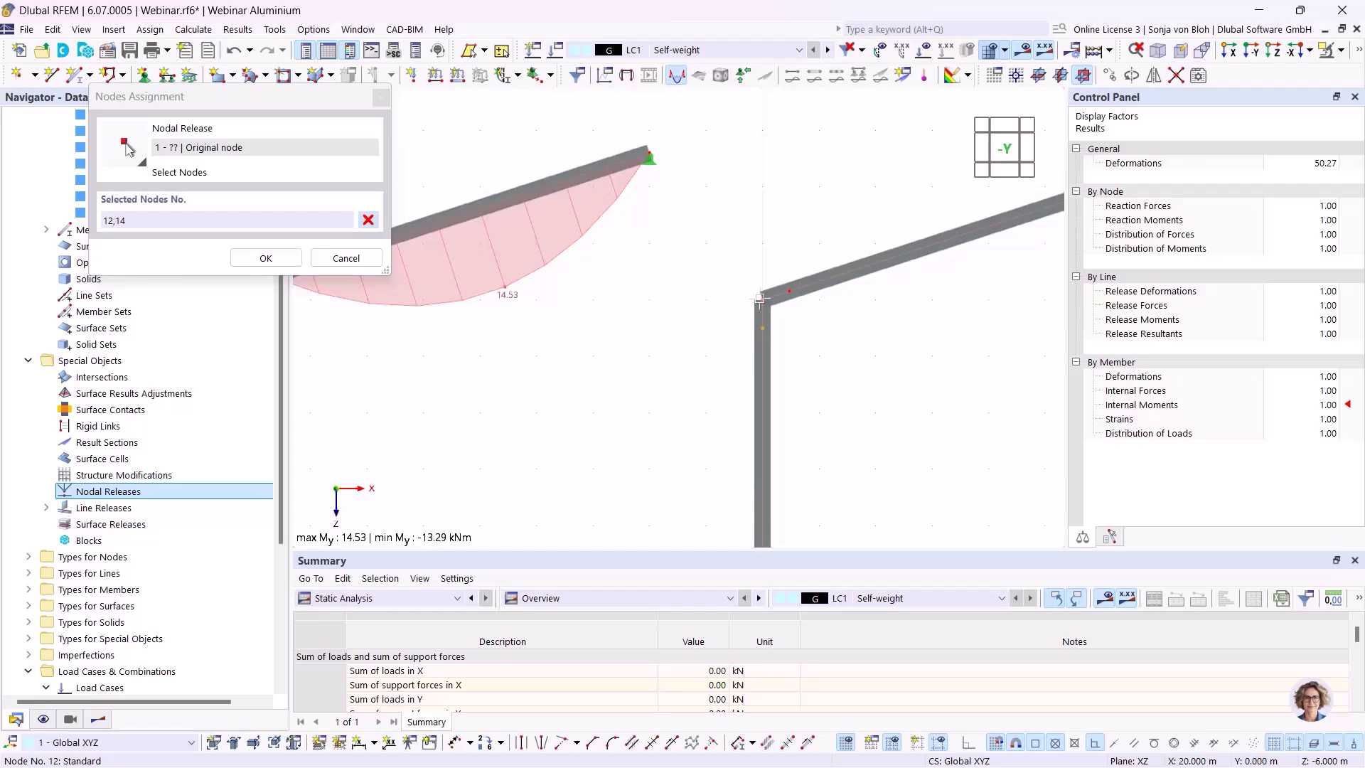
left_click(788, 289)
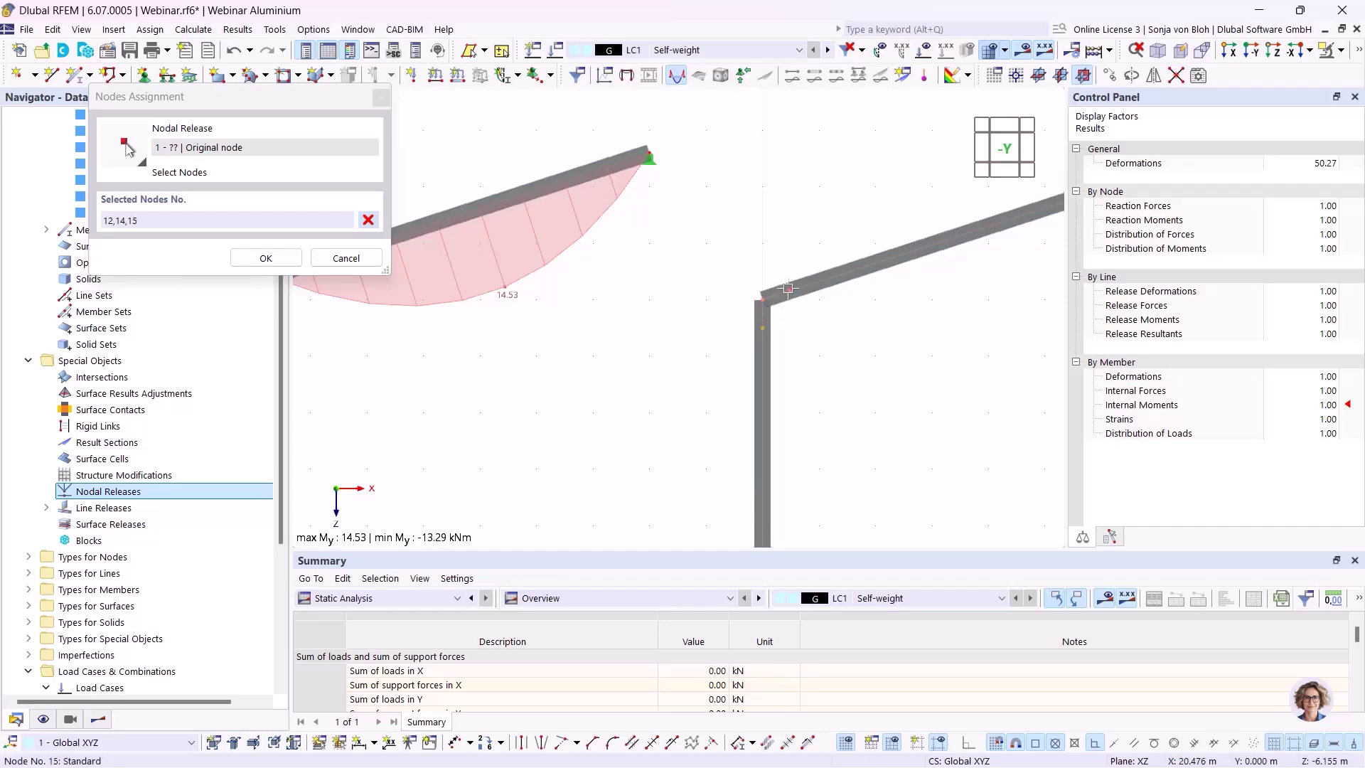
left_click(266, 258)
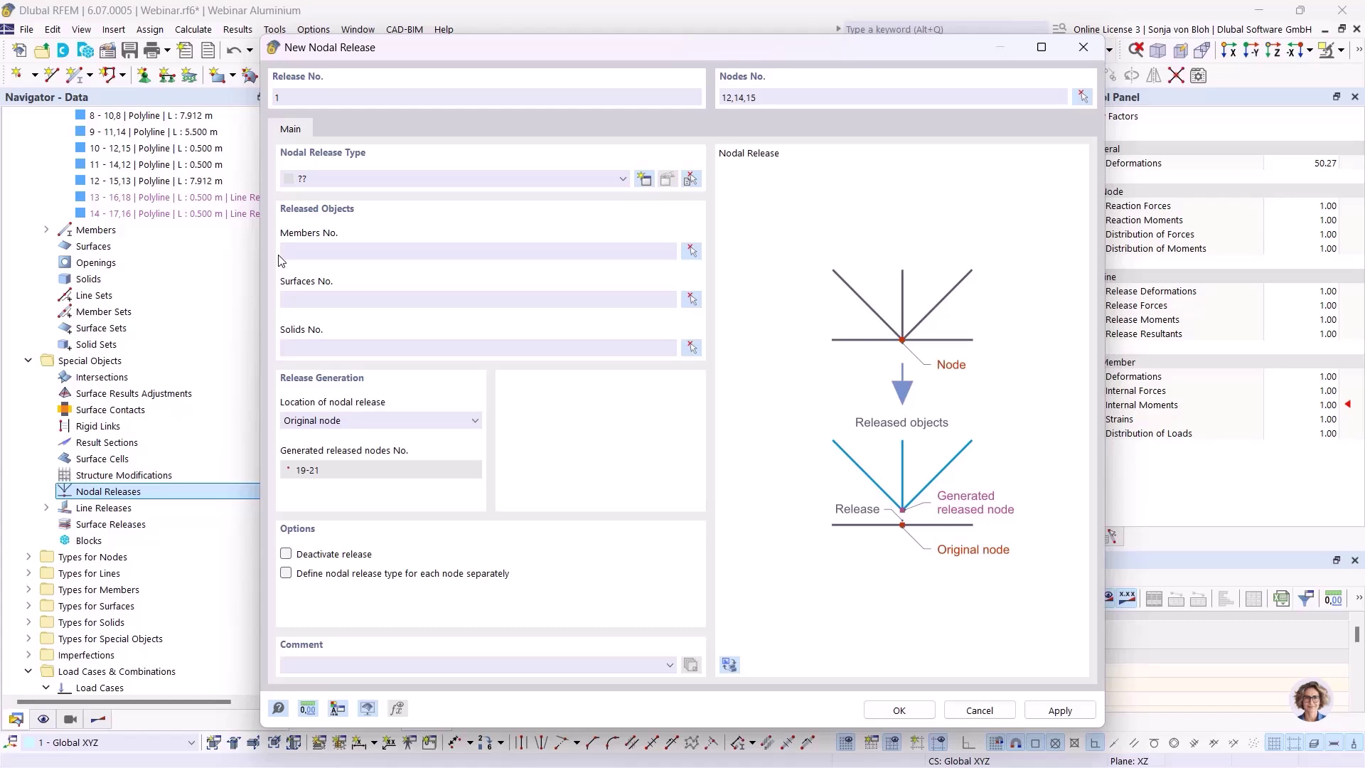
- Enable separate release types per node and give node 12 a new type releasing only ux, with member 12 as local axis system
left_click(286, 575)
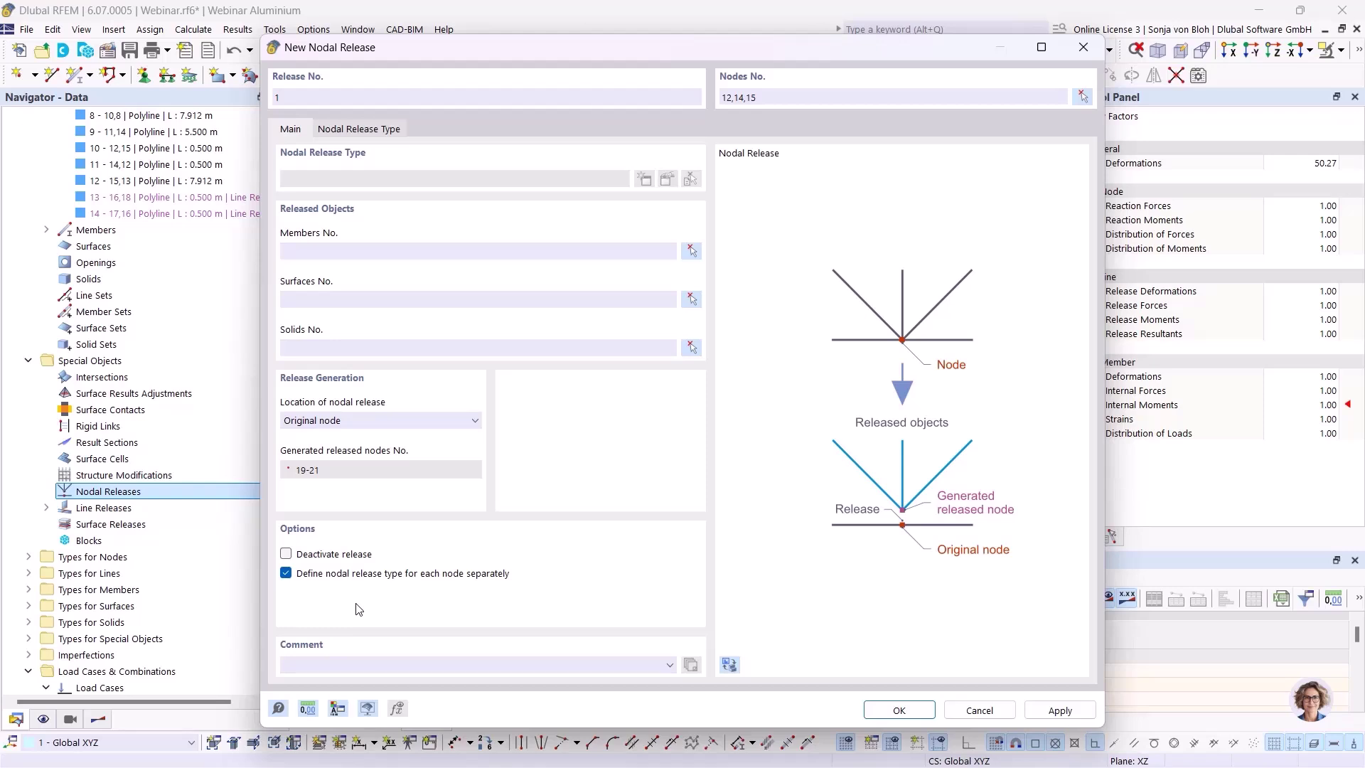
left_click(379, 129)
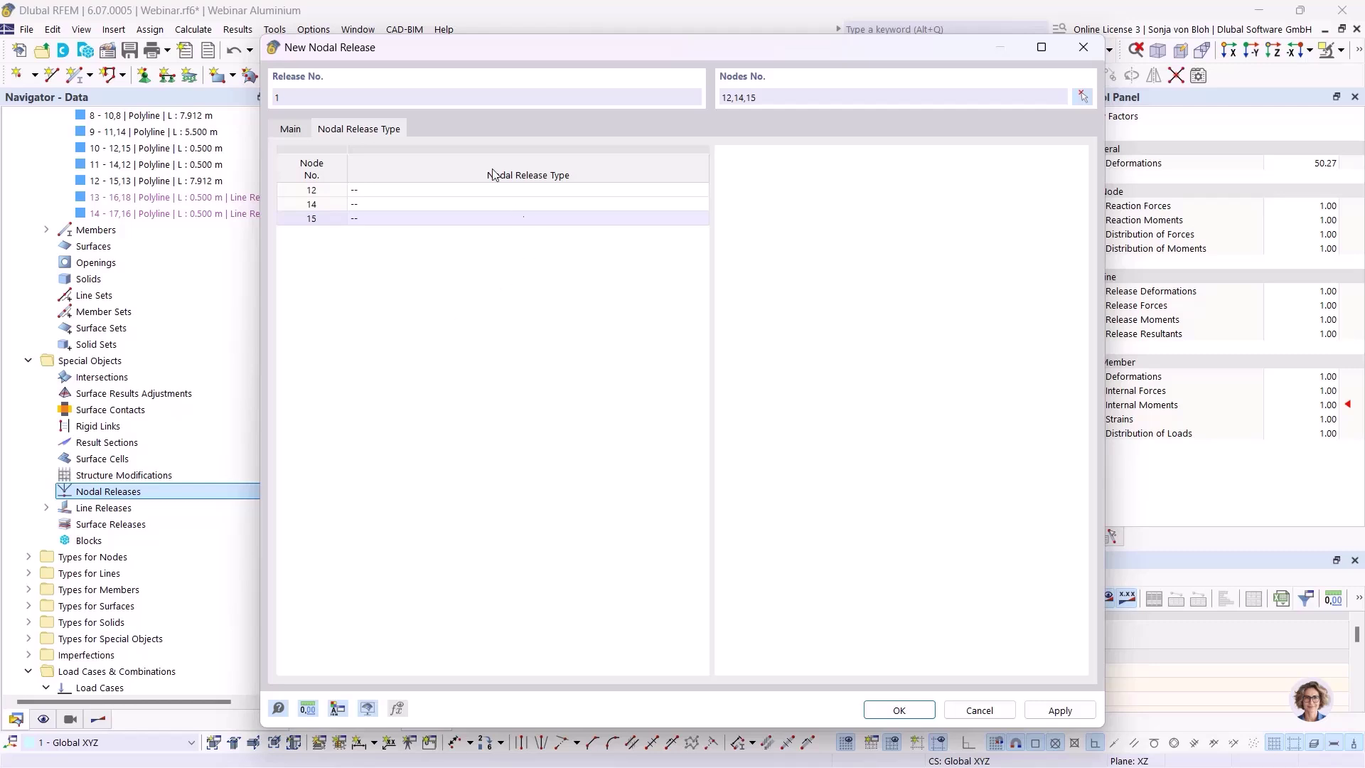
left_click(431, 191)
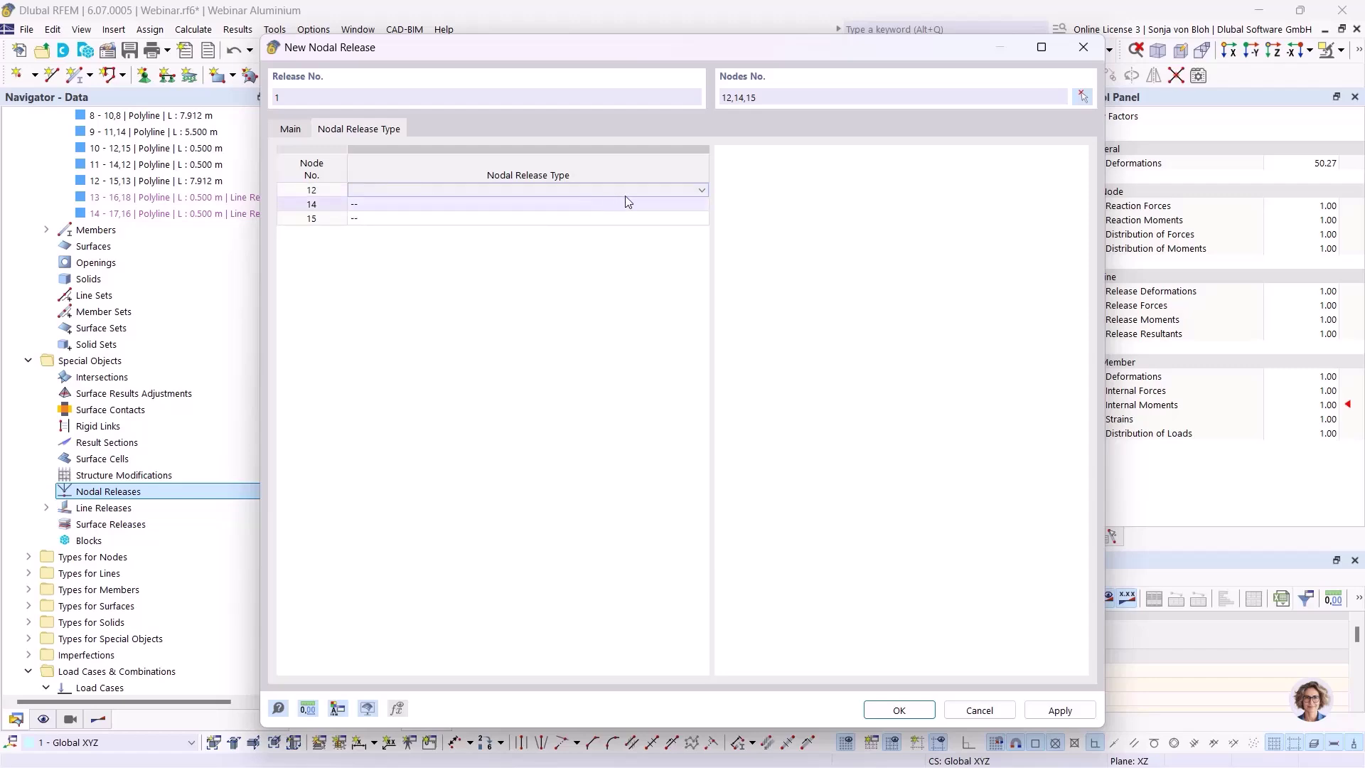
left_click(701, 191)
left_click(576, 204)
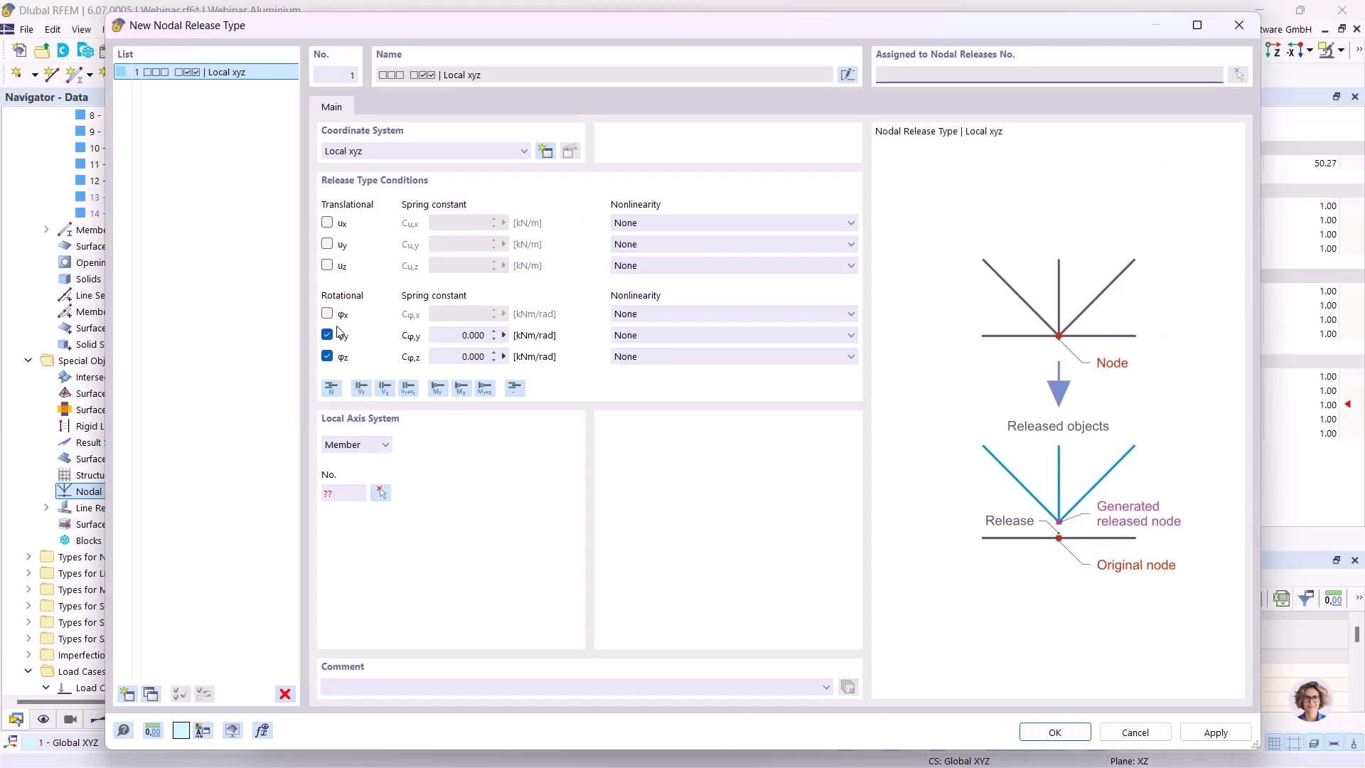
left_click(327, 334)
left_click(327, 356)
left_click(327, 222)
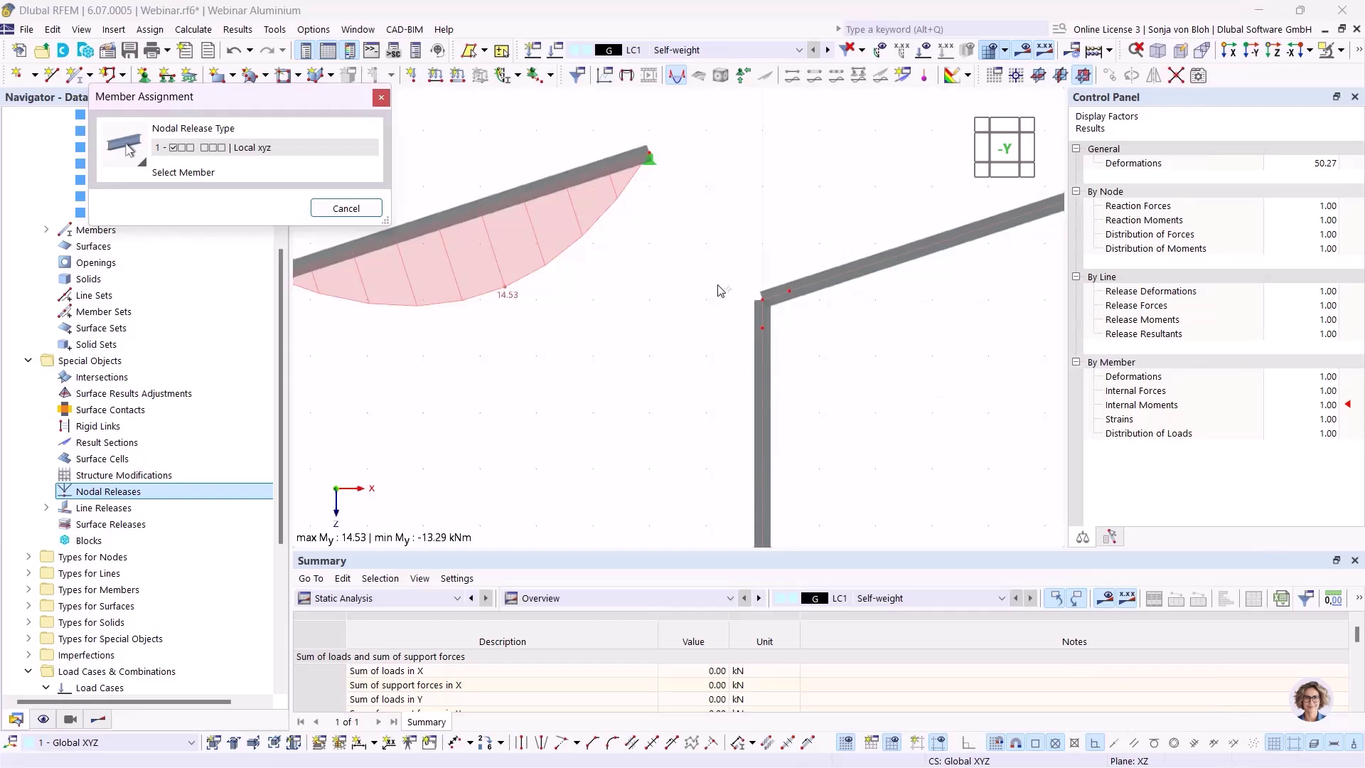
left_click(924, 243)
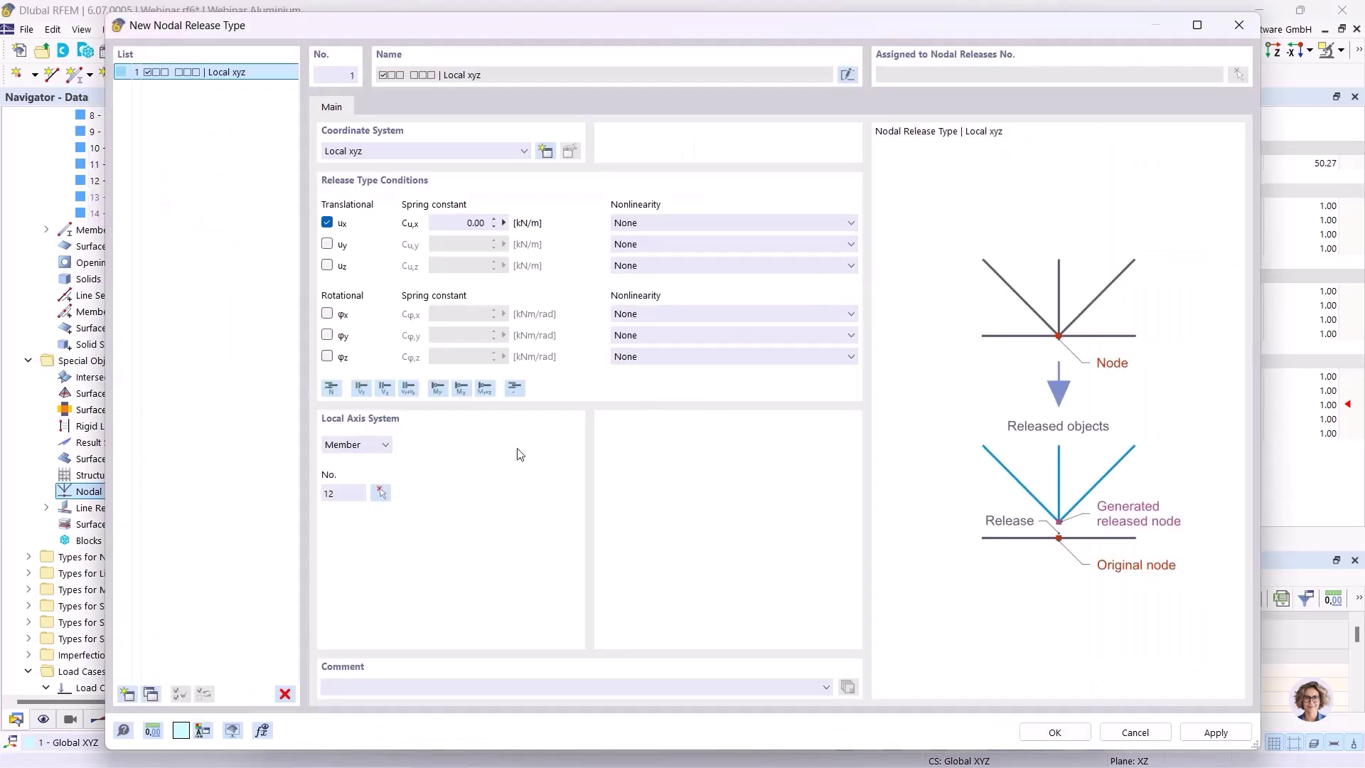
left_click(1054, 732)
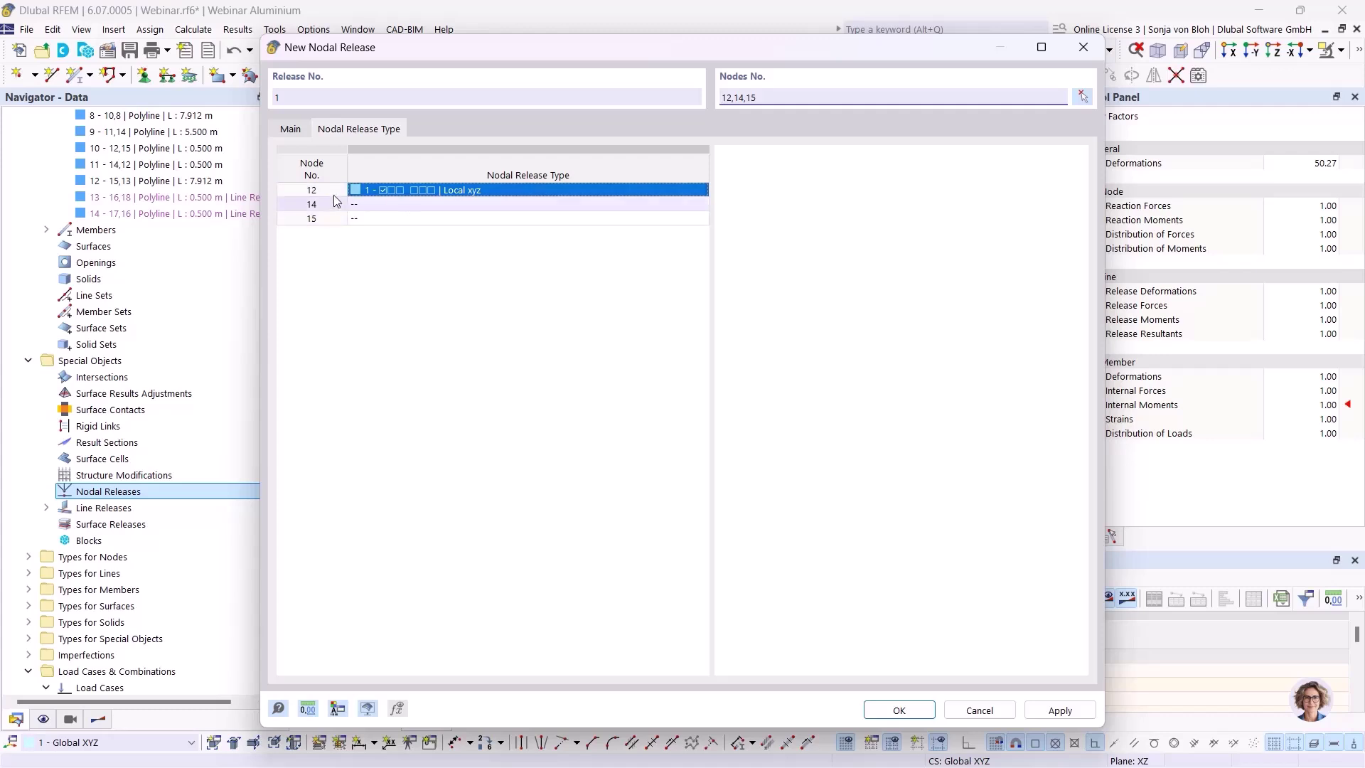
- Assign nodal release type 1 to node 15 as well
left_click(411, 218)
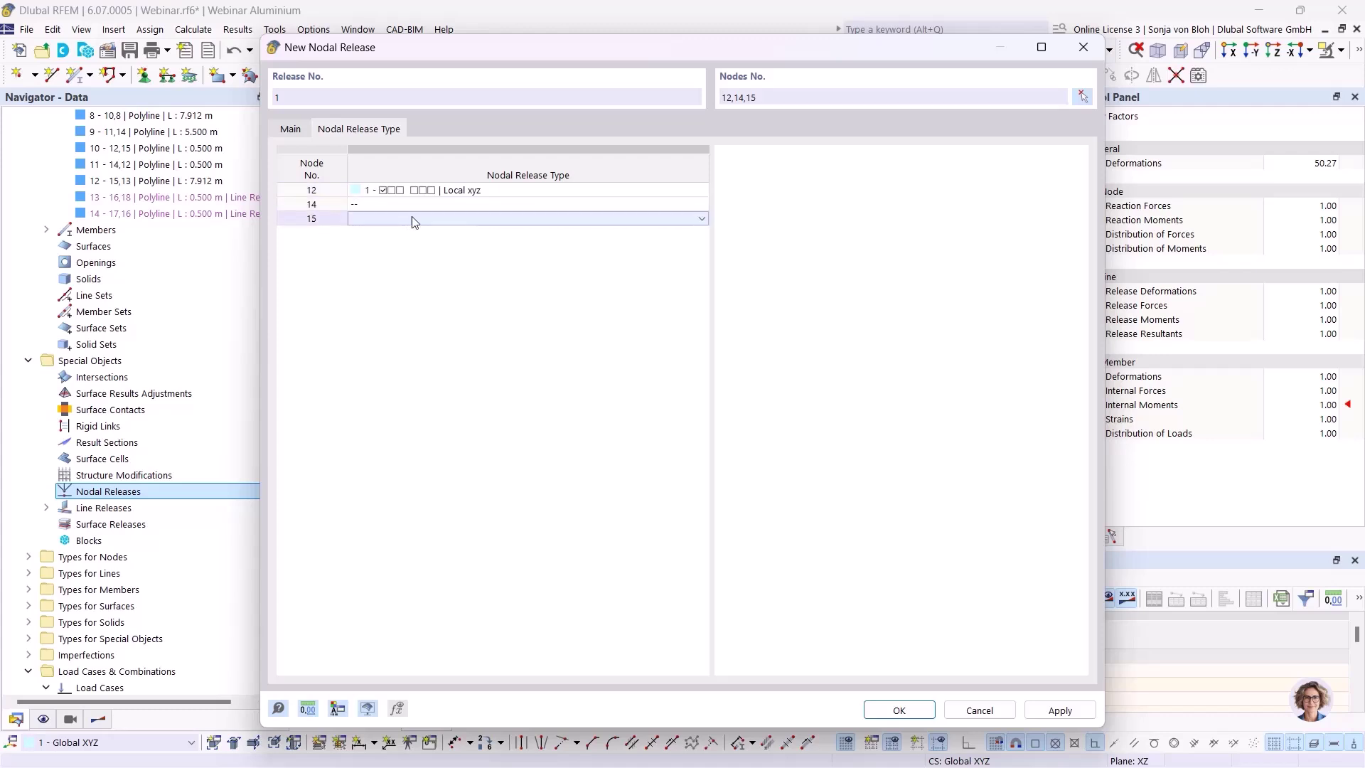
left_click(702, 219)
left_click(538, 230)
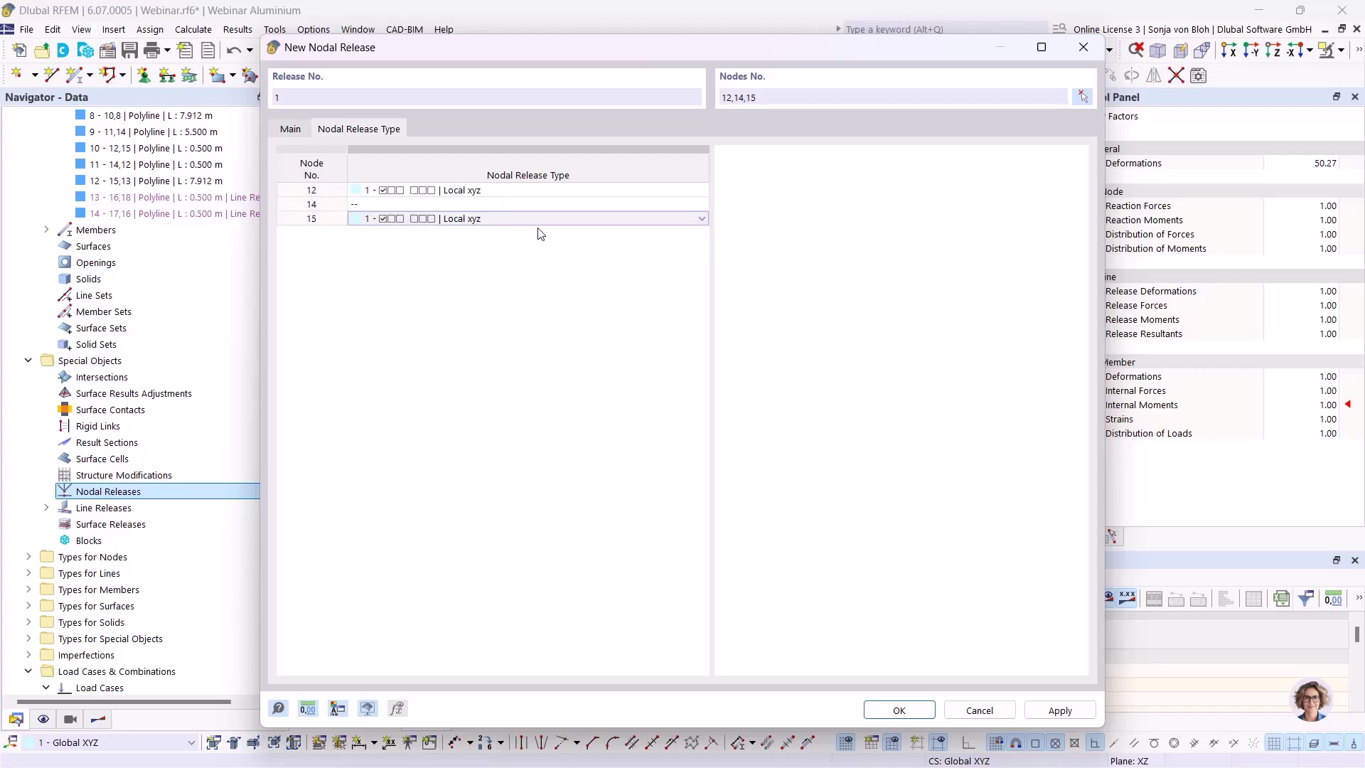
- Create a second nodal release type for node 14 that releases only ux, using member 9 as the local axis system
left_click(441, 204)
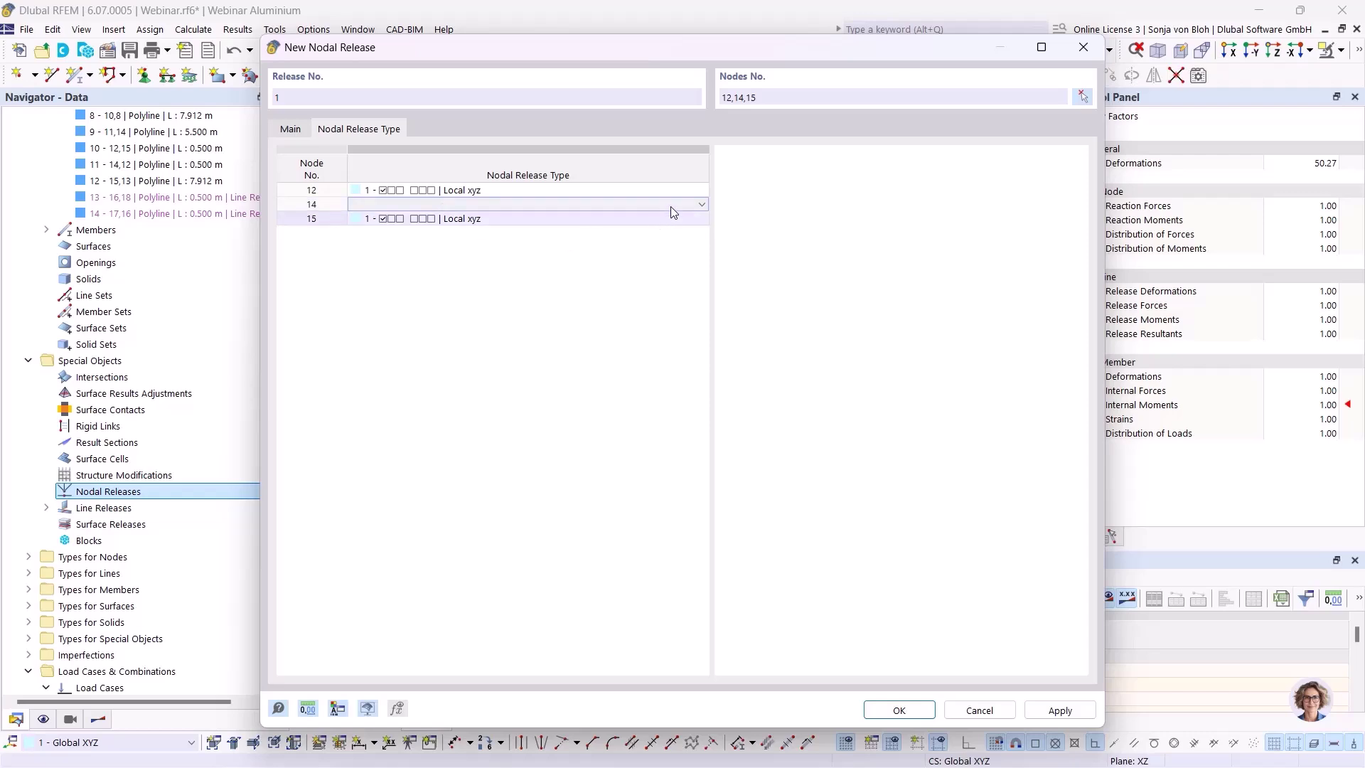
left_click(702, 204)
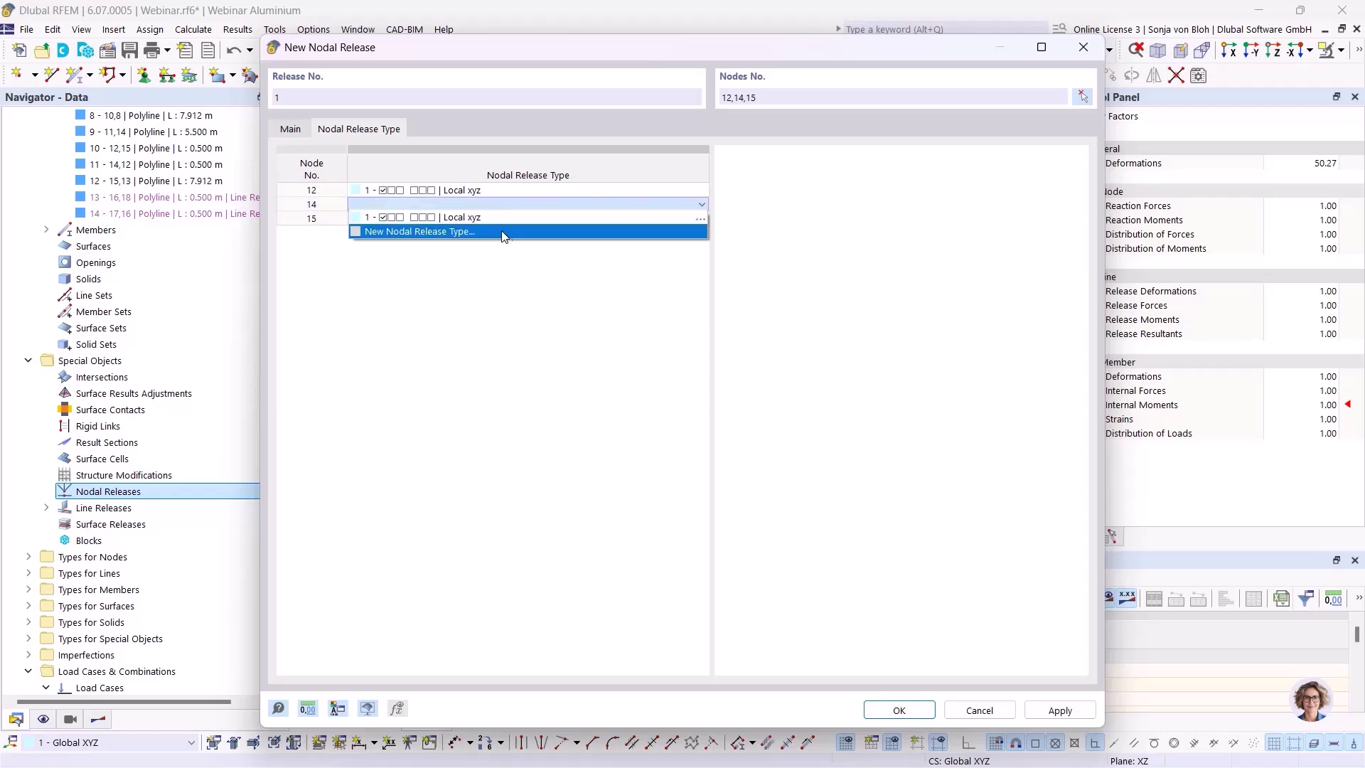
left_click(501, 232)
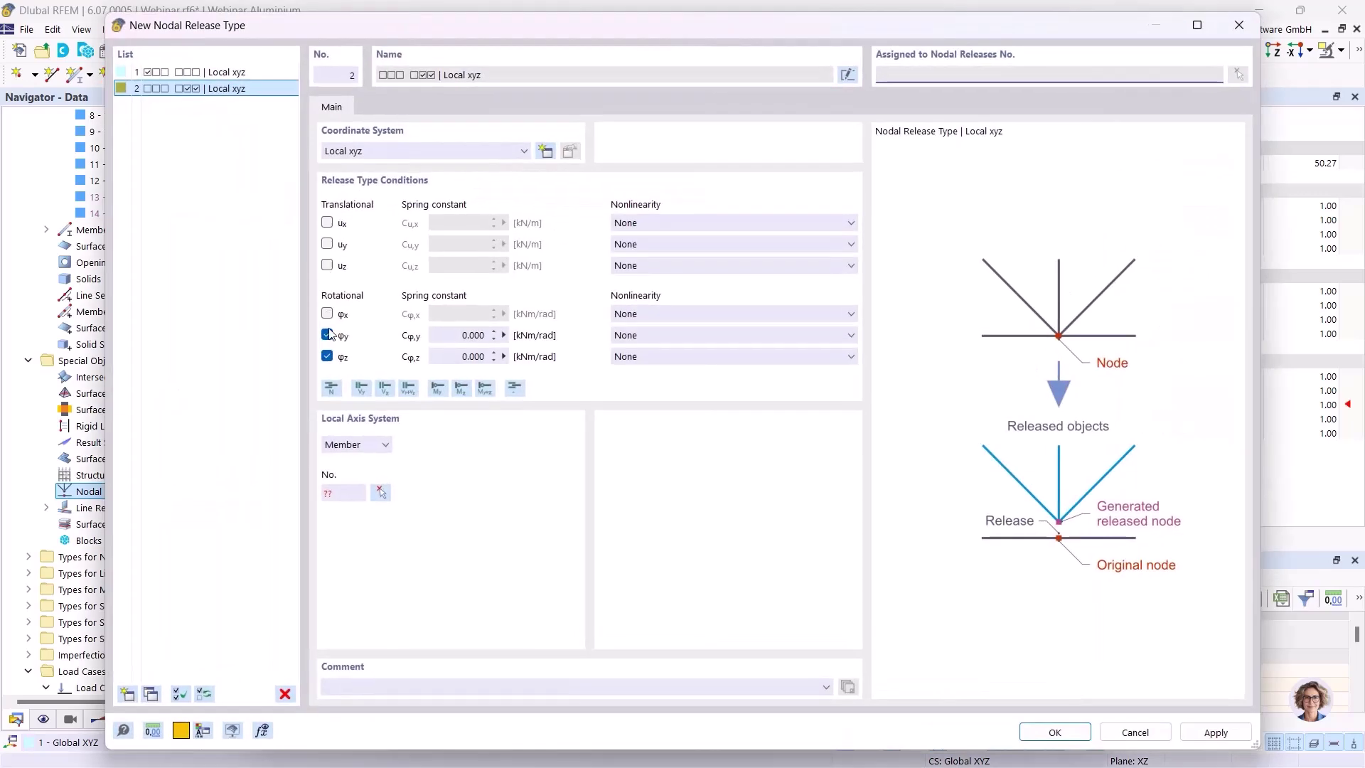
left_click(327, 335)
left_click(327, 356)
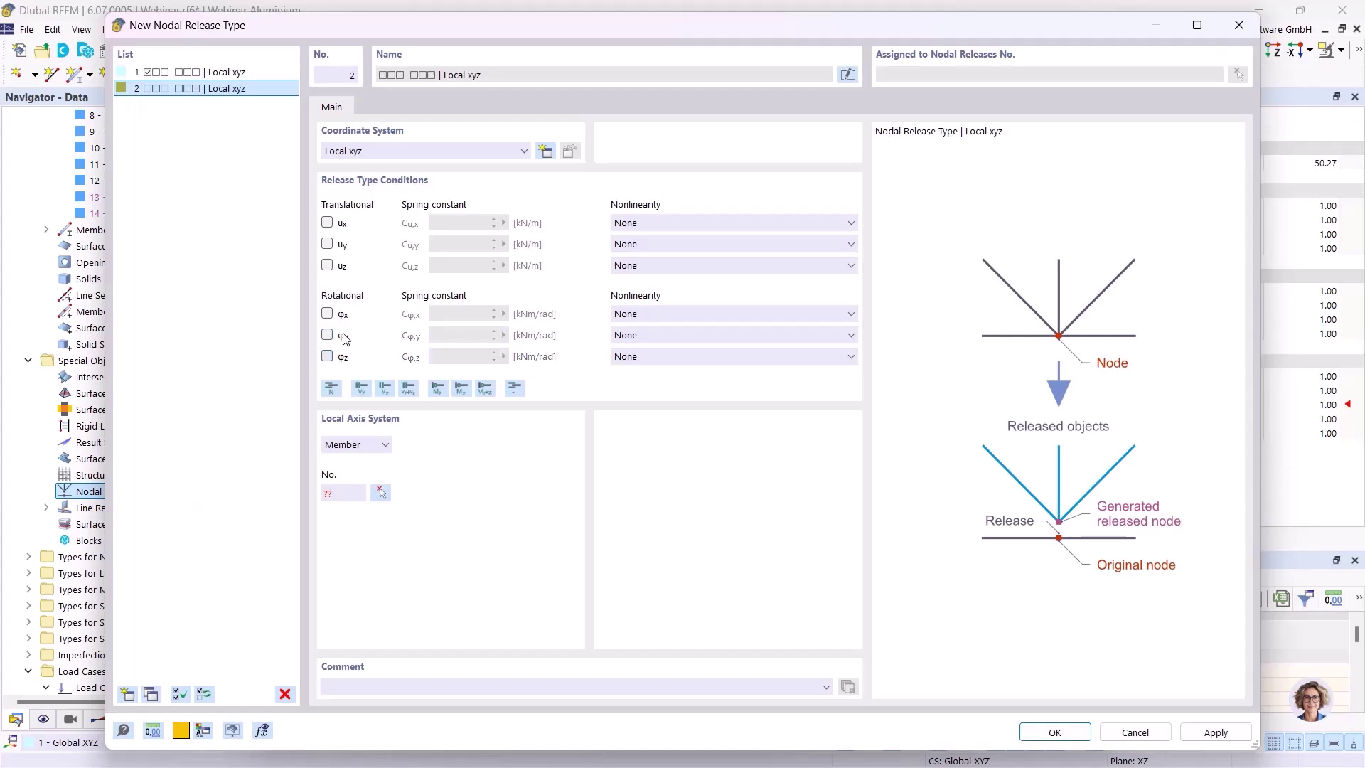
left_click(327, 222)
left_click(381, 492)
scroll(521, 470, "down", 3)
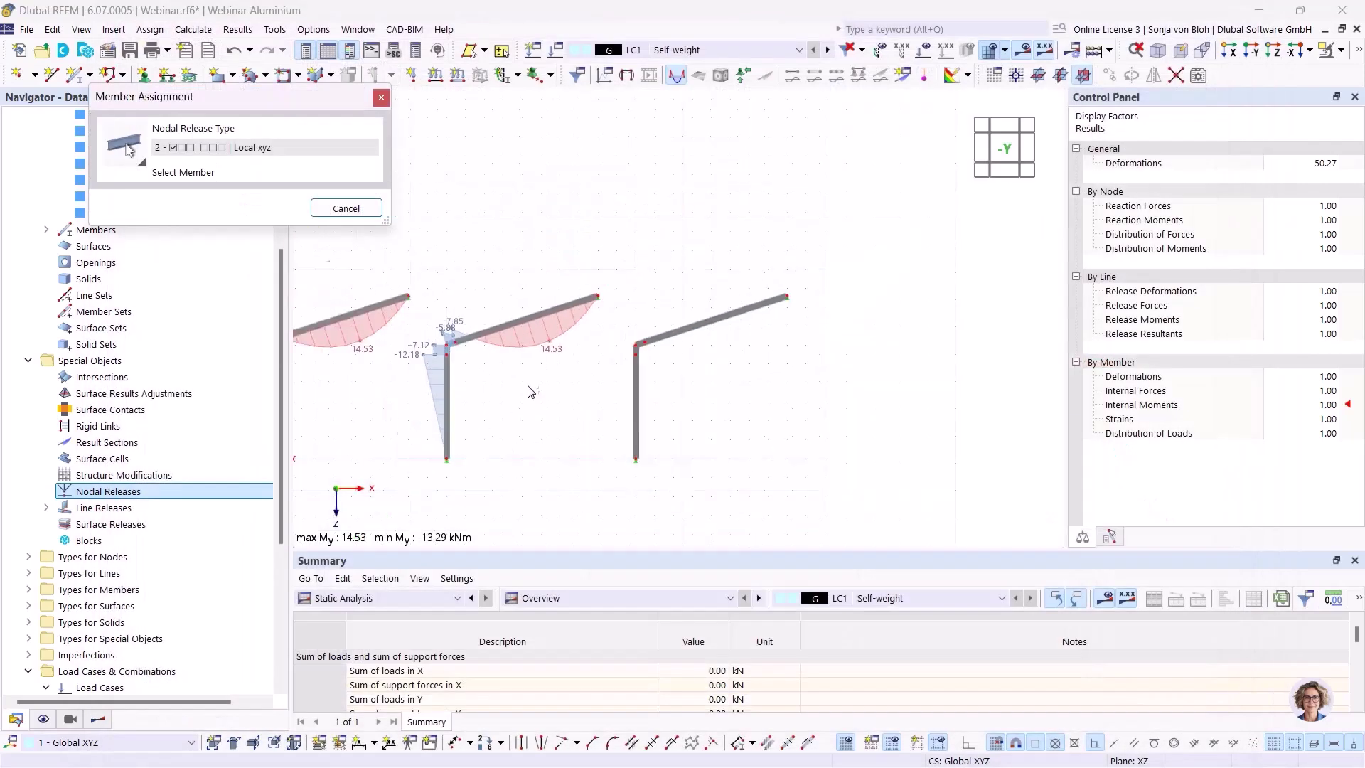
left_click(660, 406)
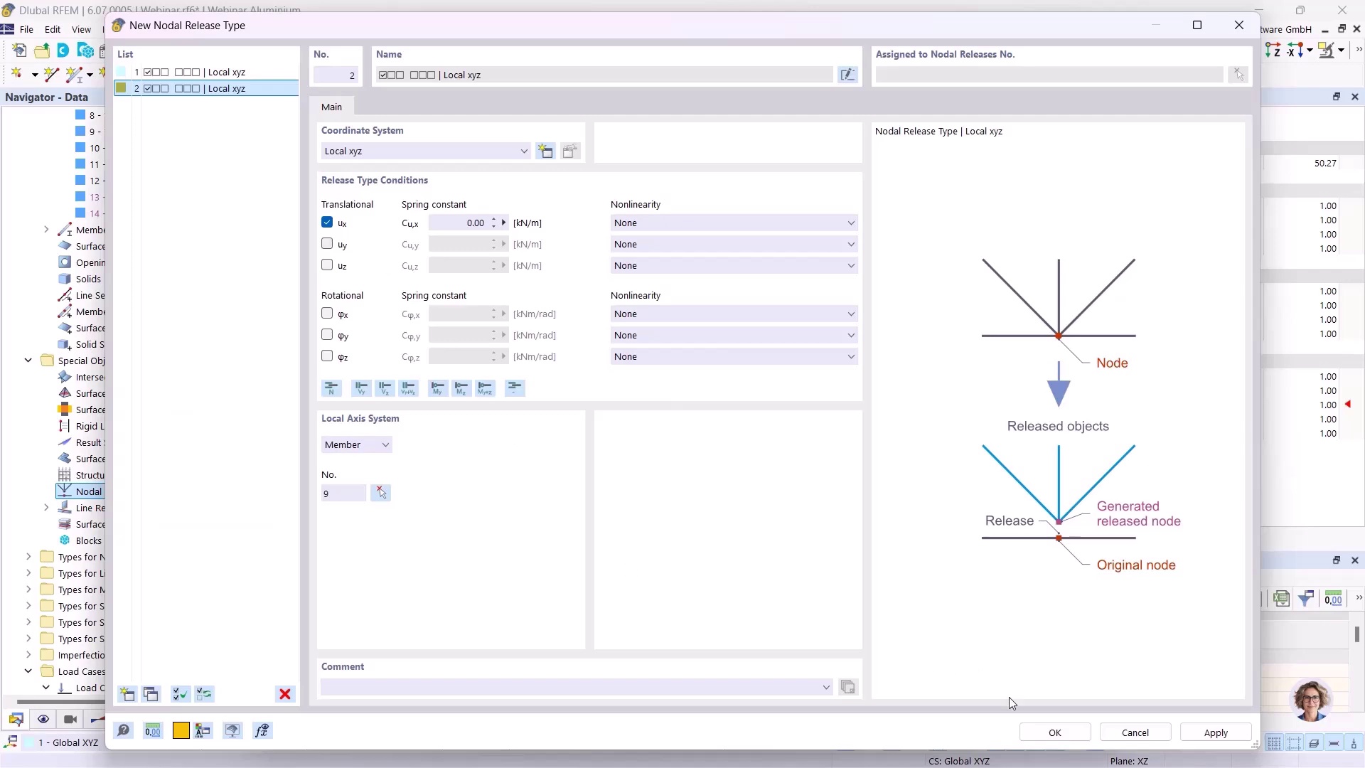
left_click(1049, 732)
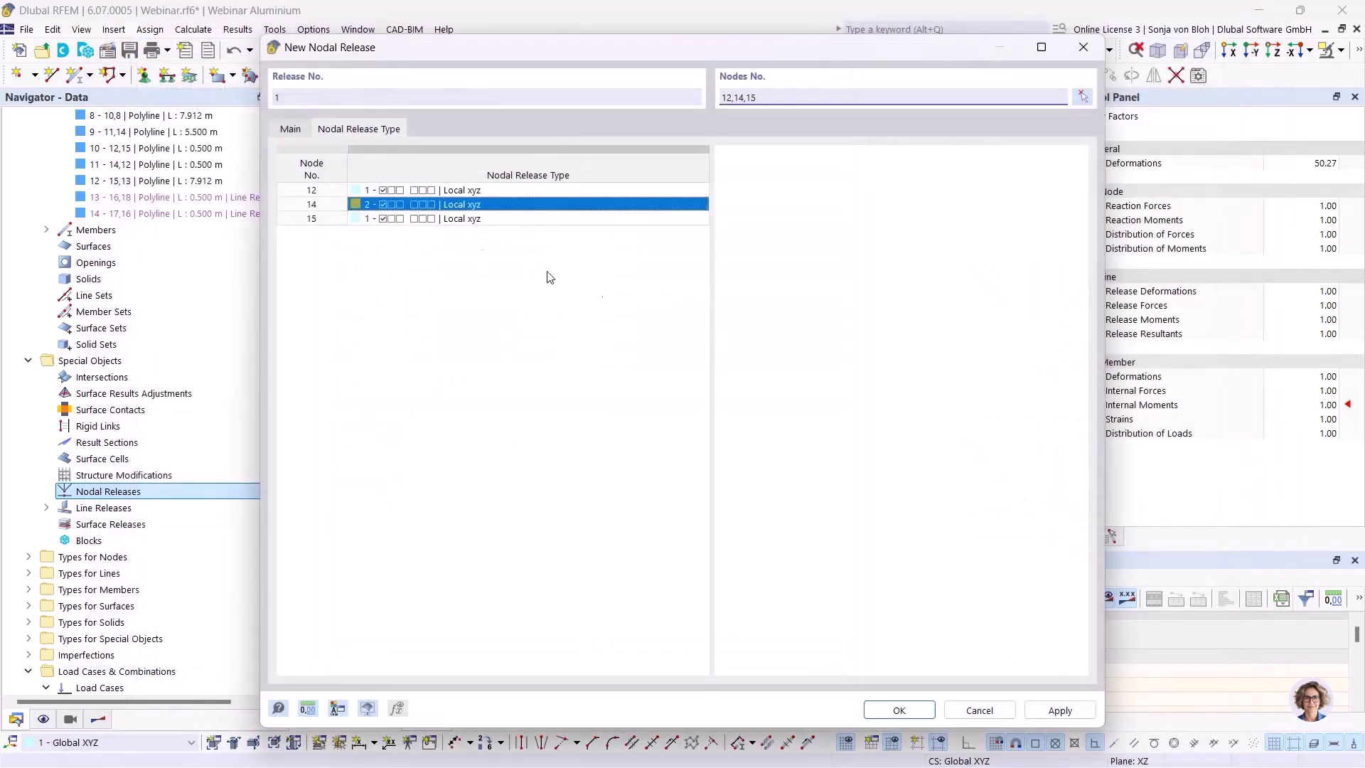
- Set corner members 10 and 11 of the third frame as the released objects of the nodal release
left_click(296, 134)
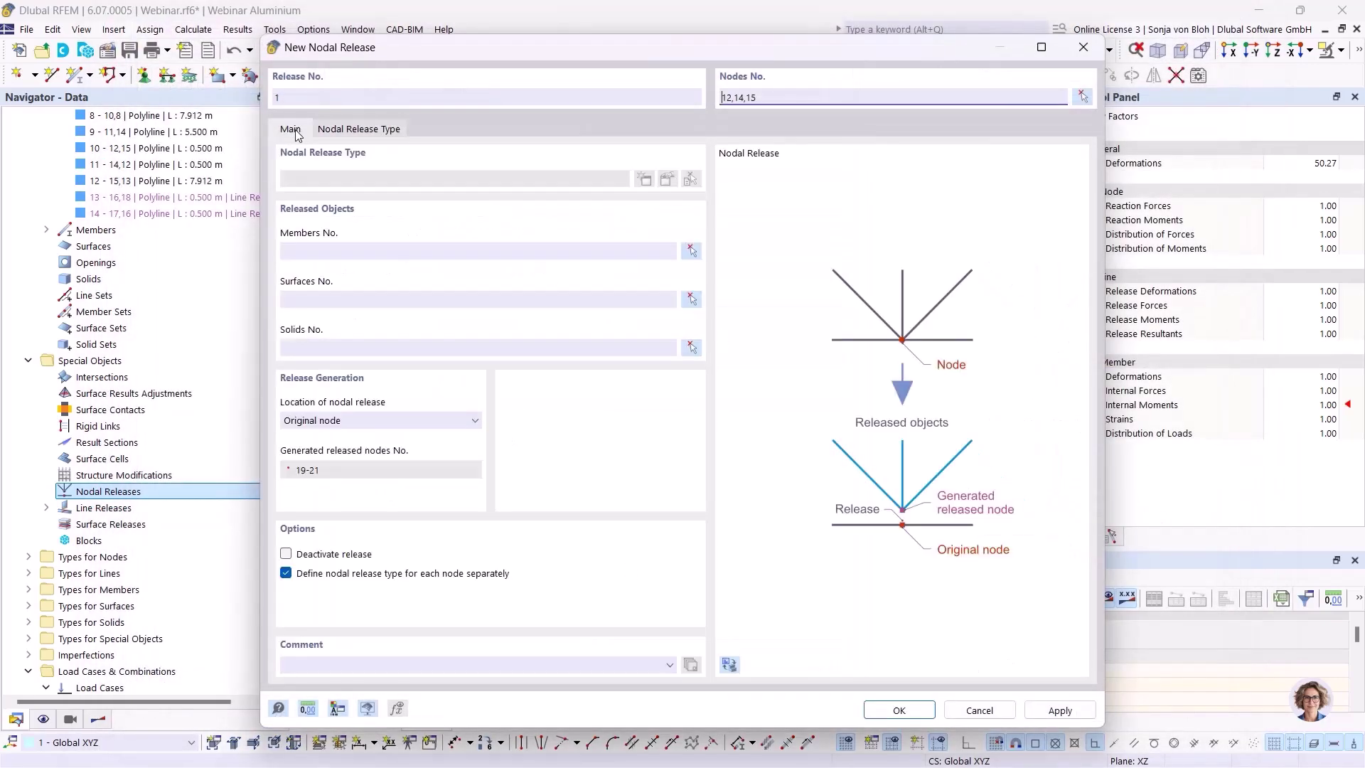
left_click(690, 251)
left_click(664, 253)
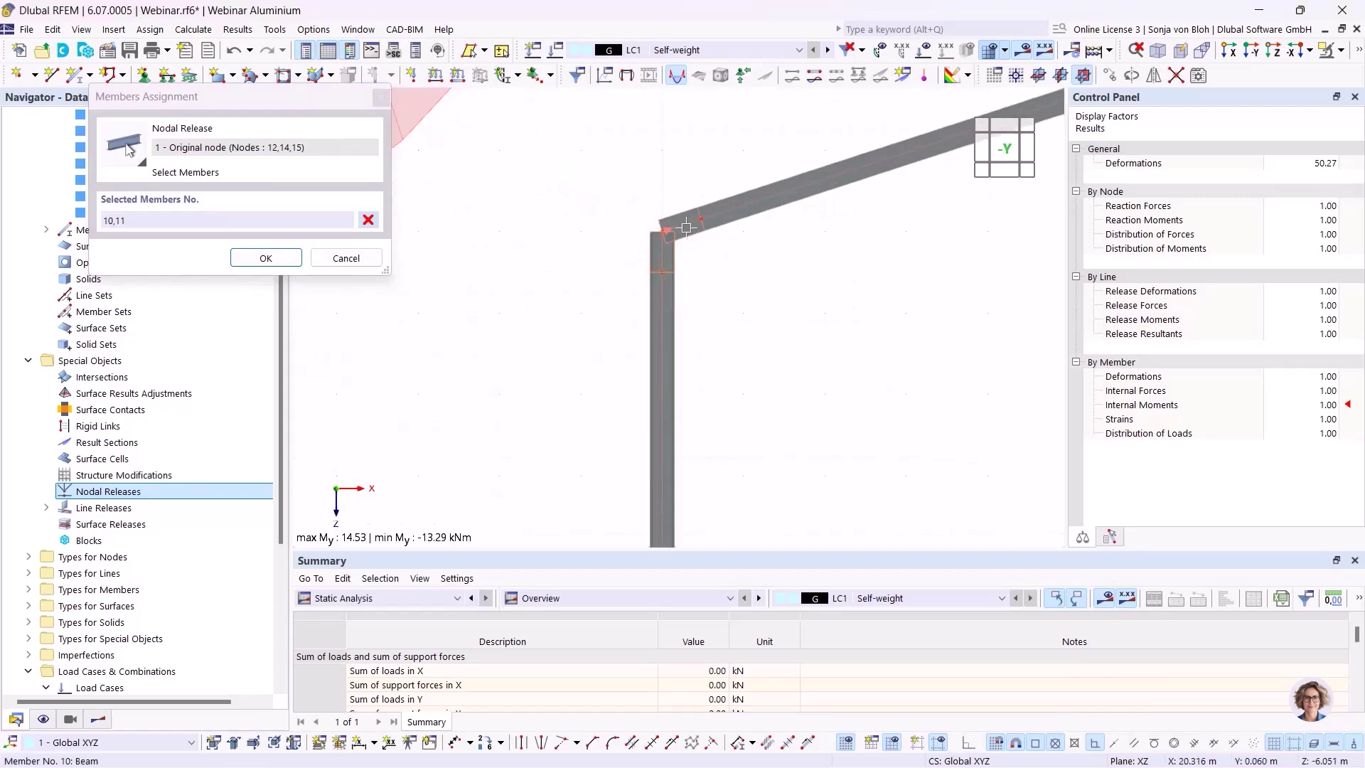
left_click(270, 257)
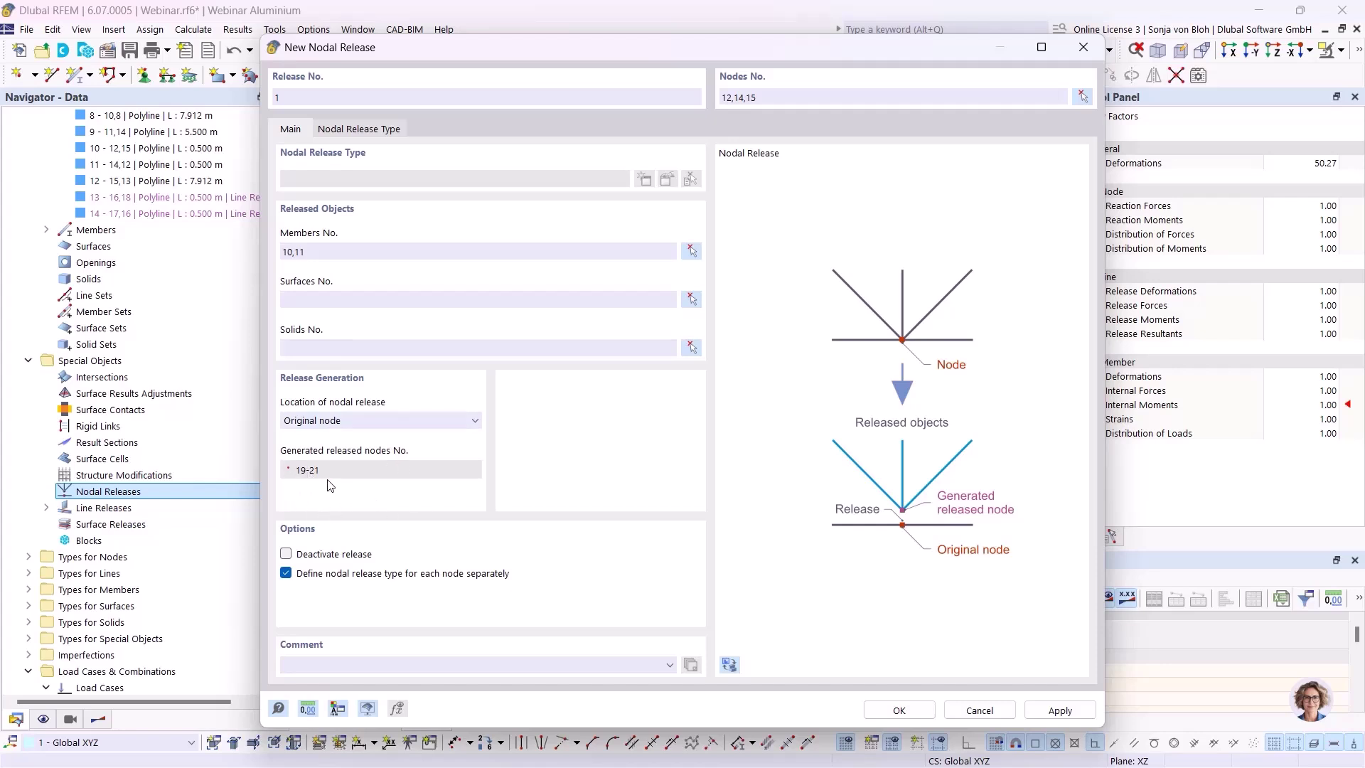
- Create the nodal release and assign section 3 - RHS 230/100/5 in S235 to the released corner members 10 and 11
left_click(897, 710)
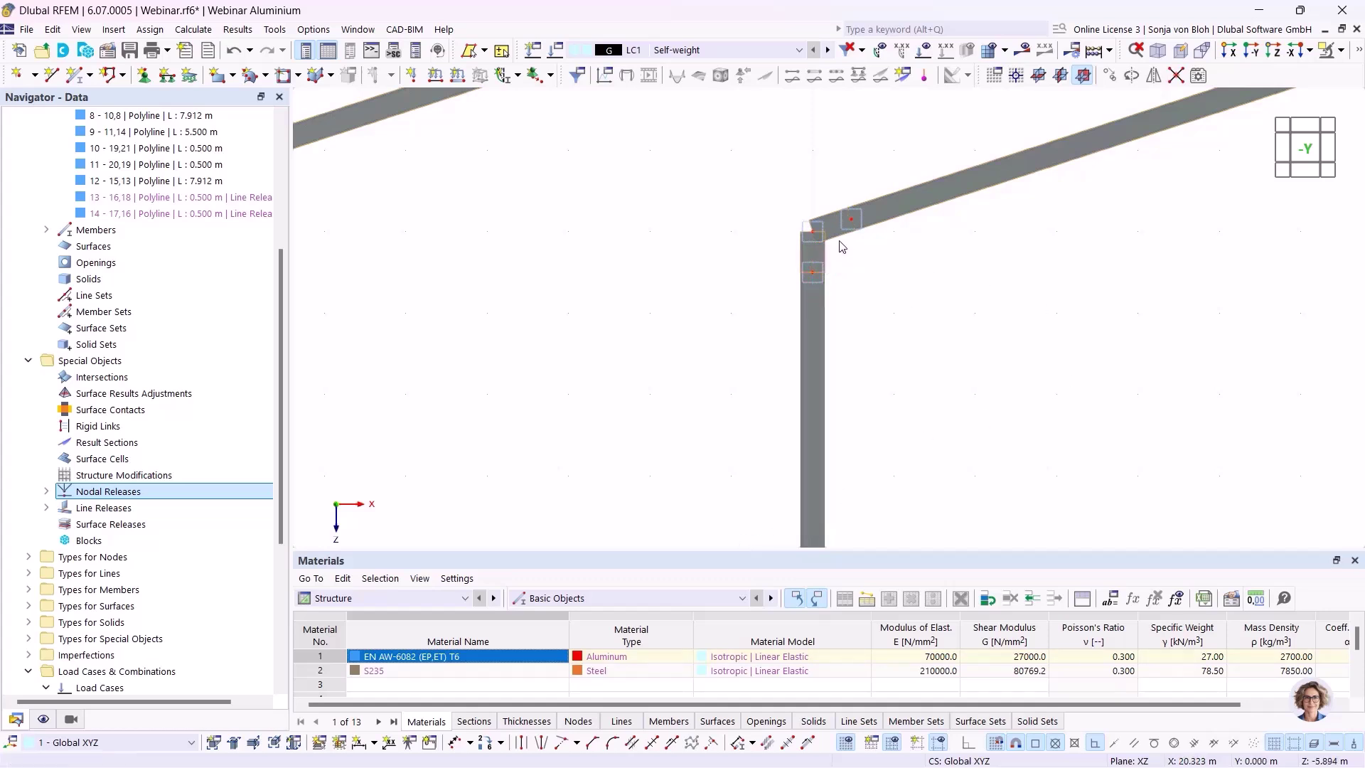
mouse_move(836, 241)
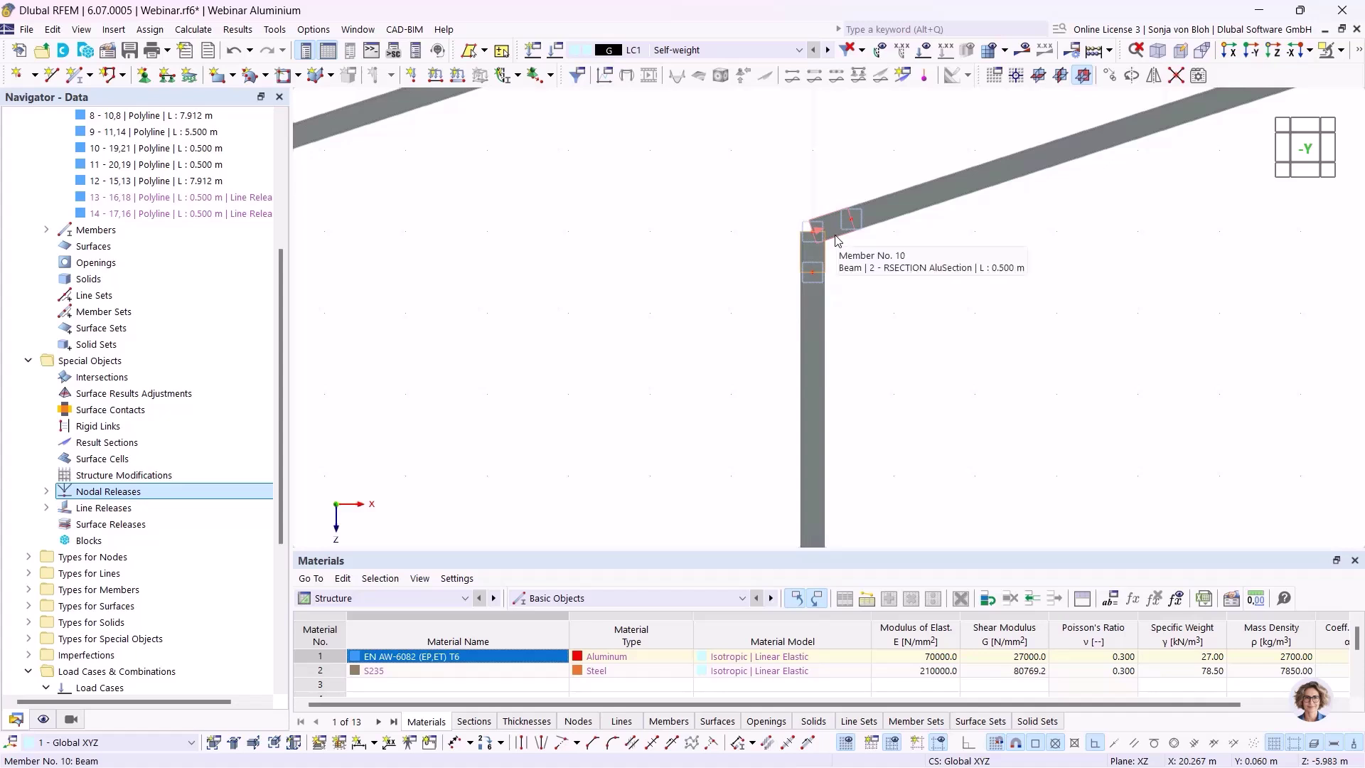
scroll(837, 246, "up", 3)
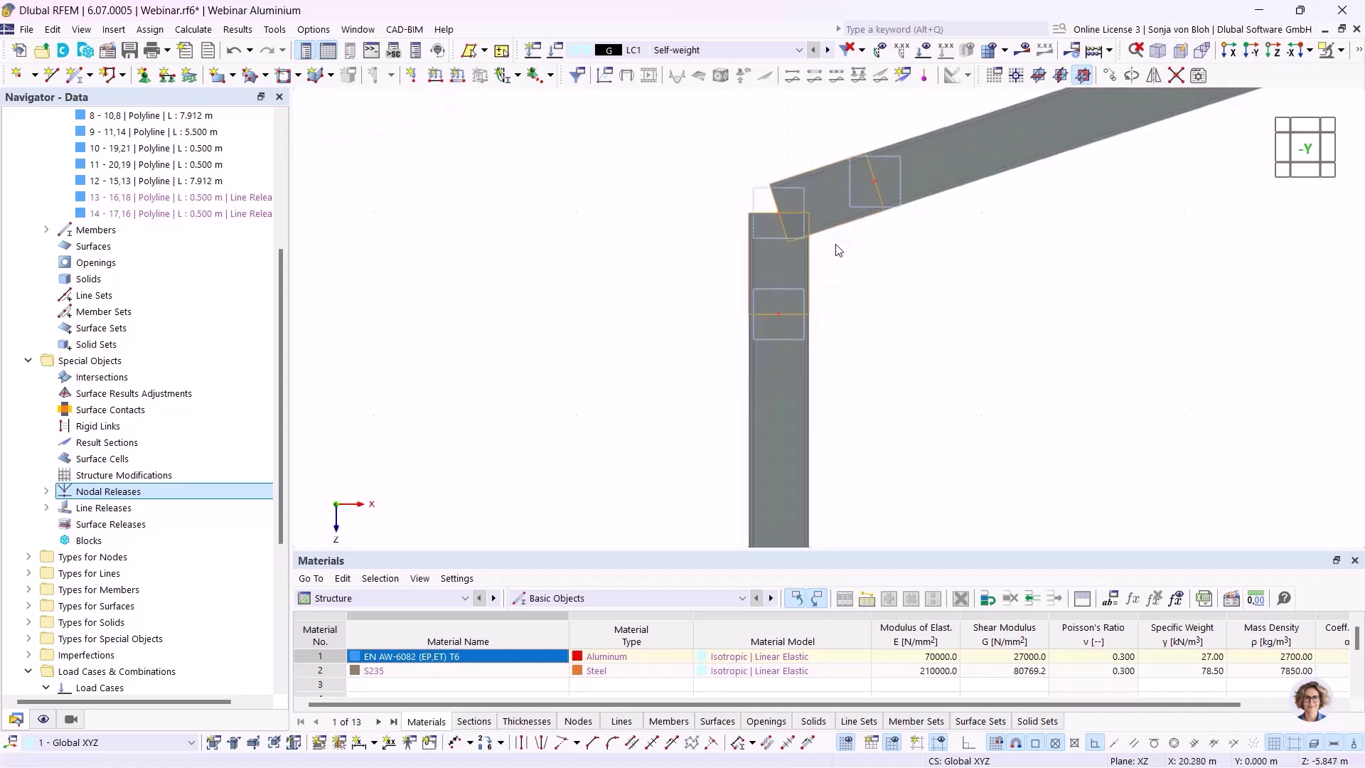
right_click(844, 231)
mouse_move(908, 277)
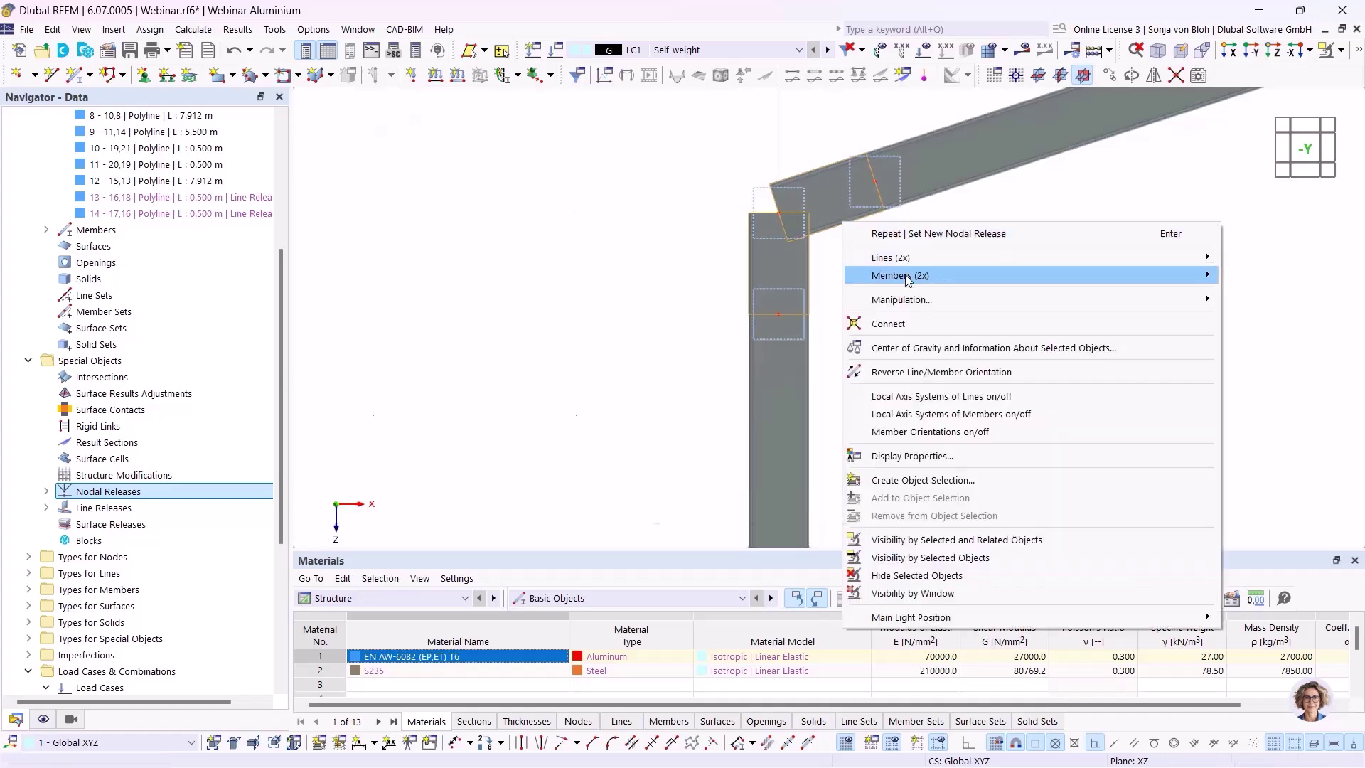
left_click(808, 275)
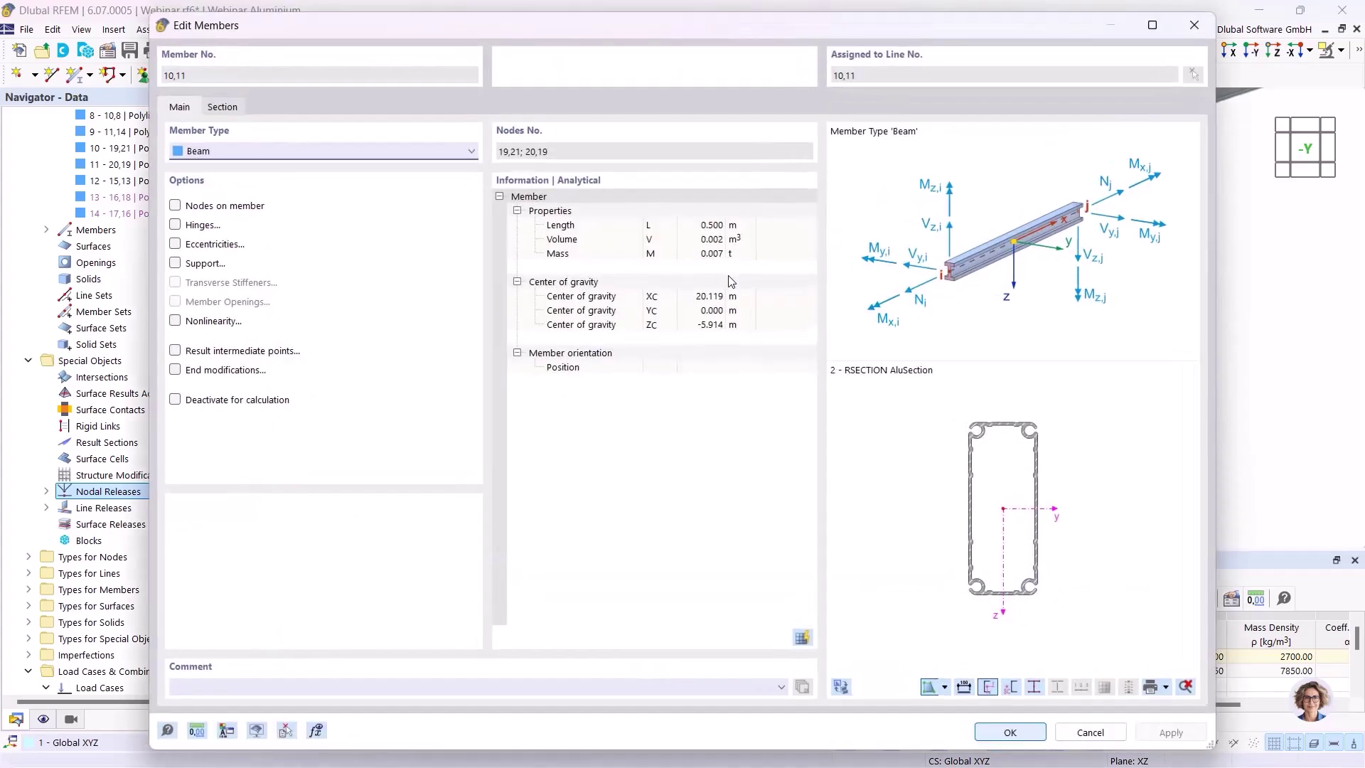
left_click(236, 110)
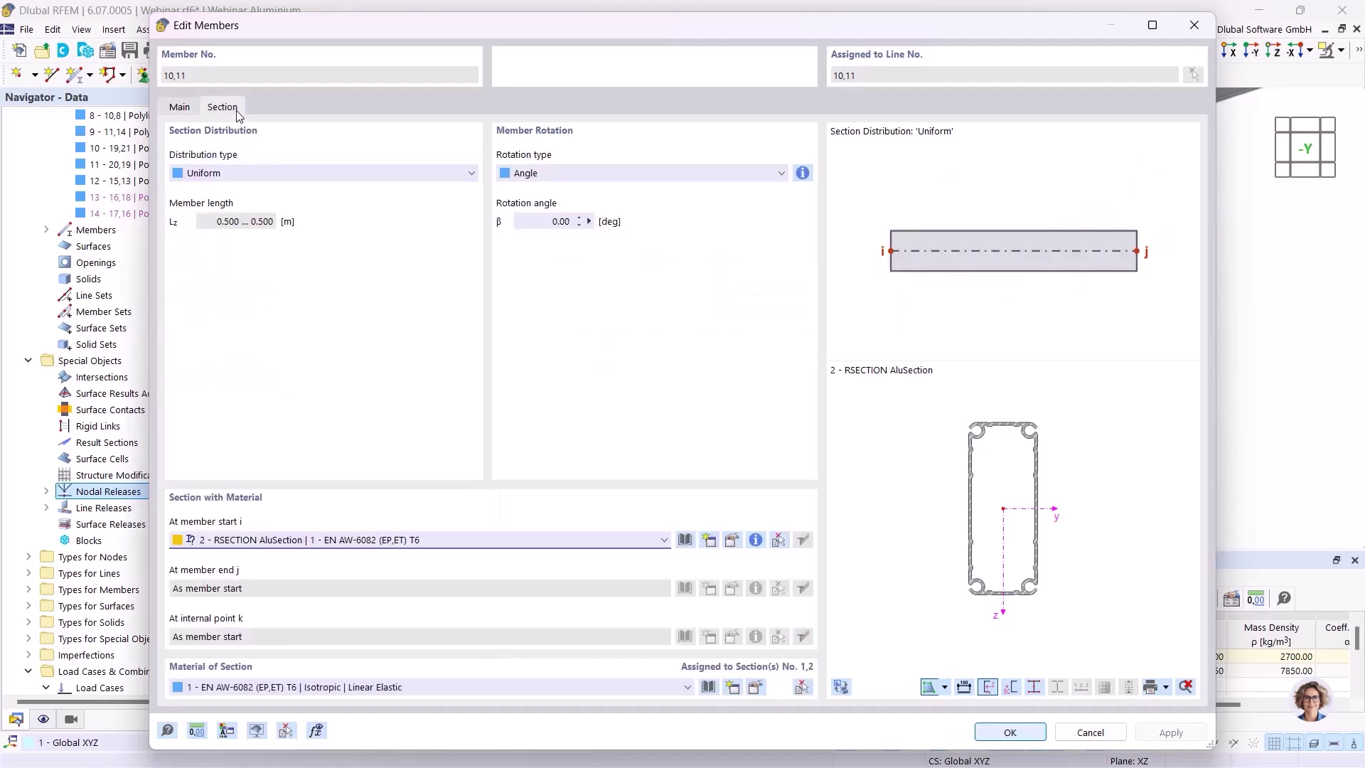
left_click(367, 540)
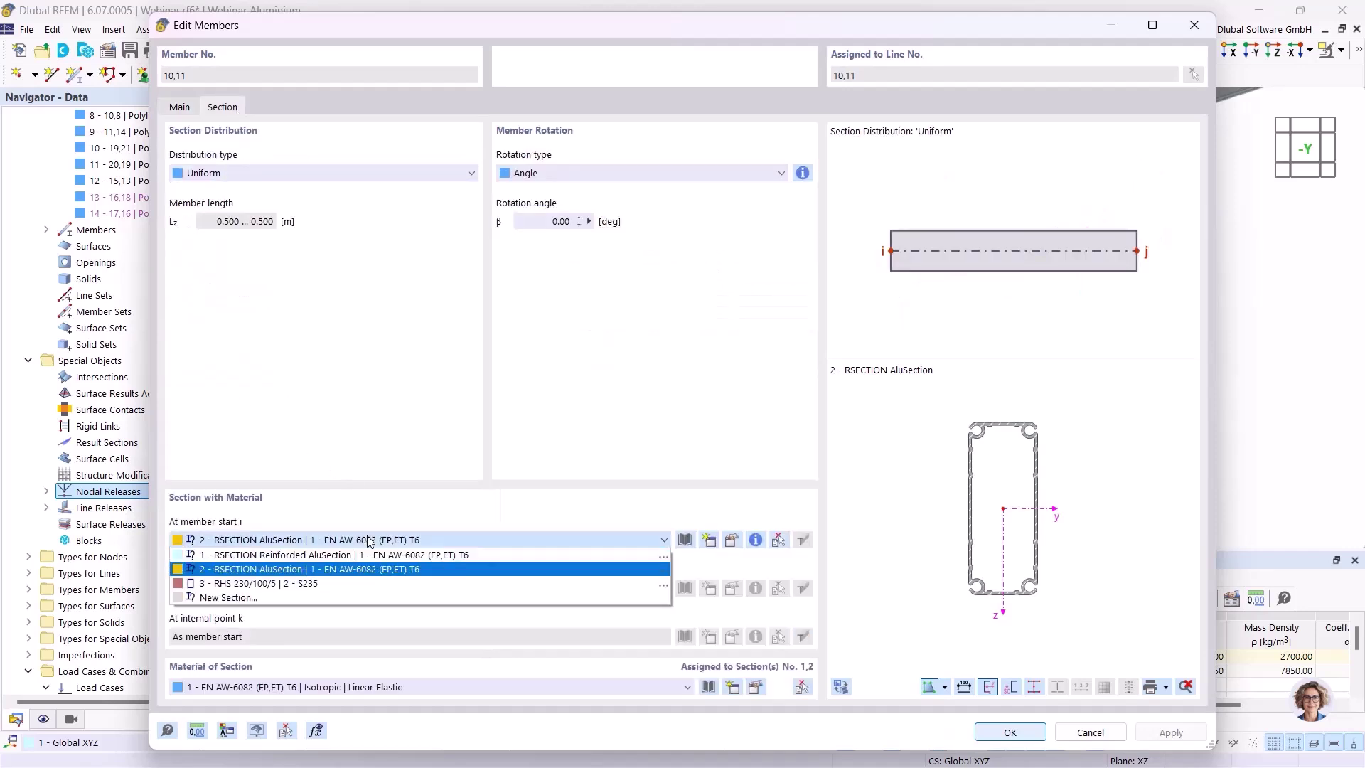
left_click(297, 583)
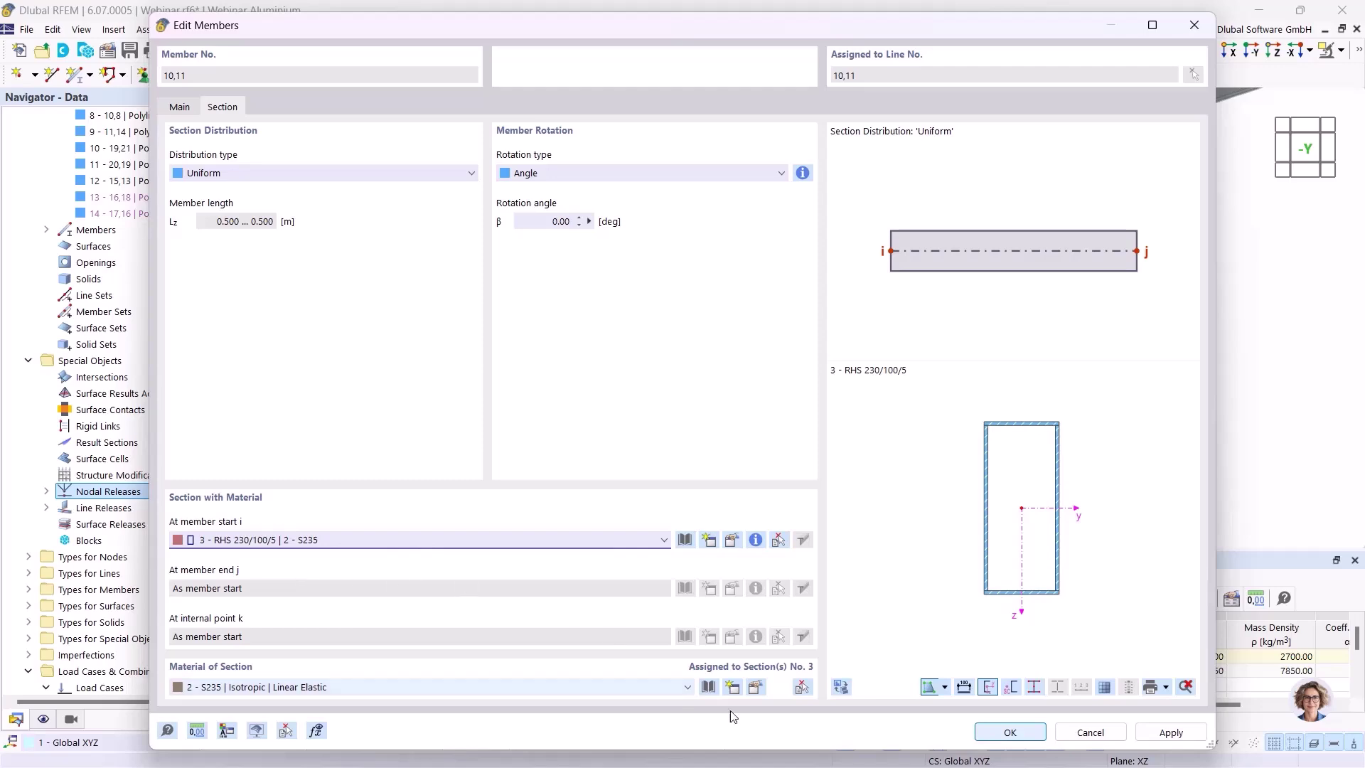
left_click(1010, 732)
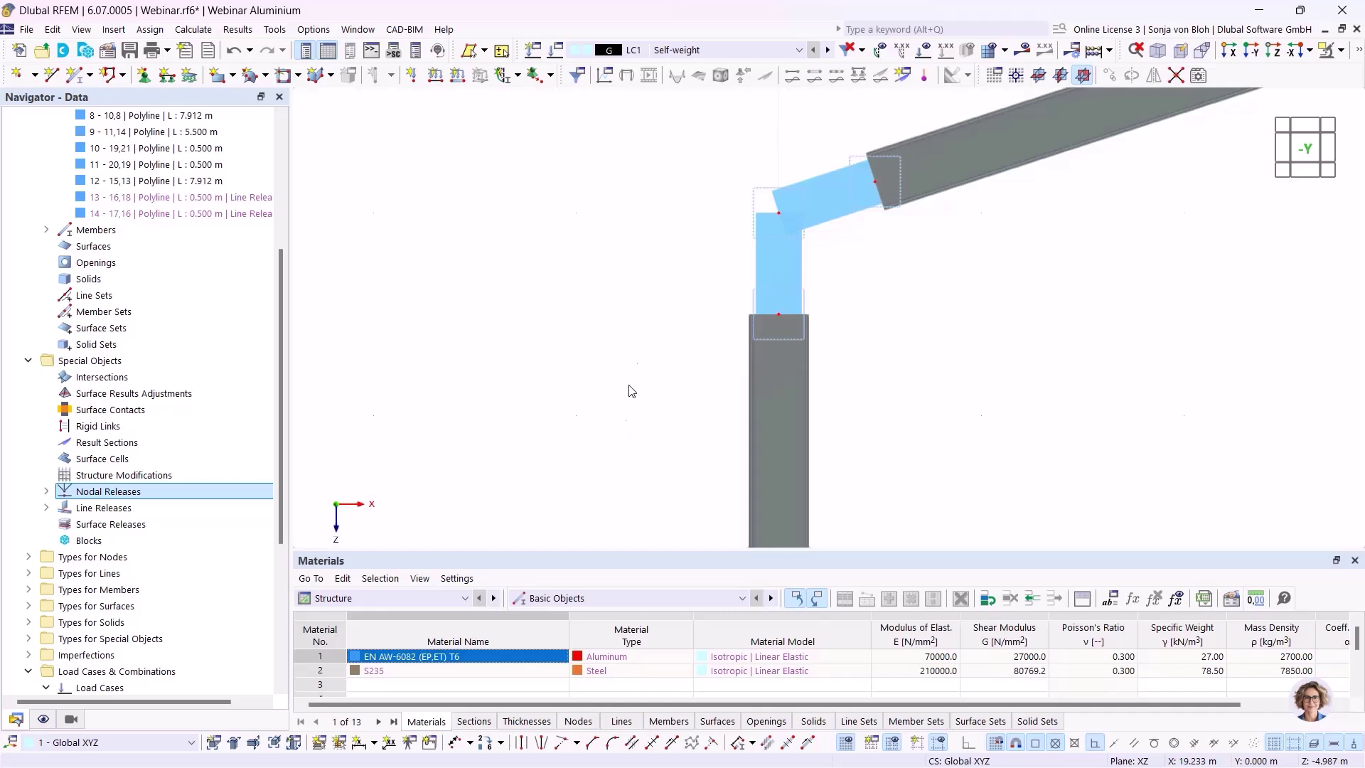
- Add a beam member with section 2 - RSECTION AluSection between original nodes 14 and 12, at the top of the third frame's column
left_click(77, 75)
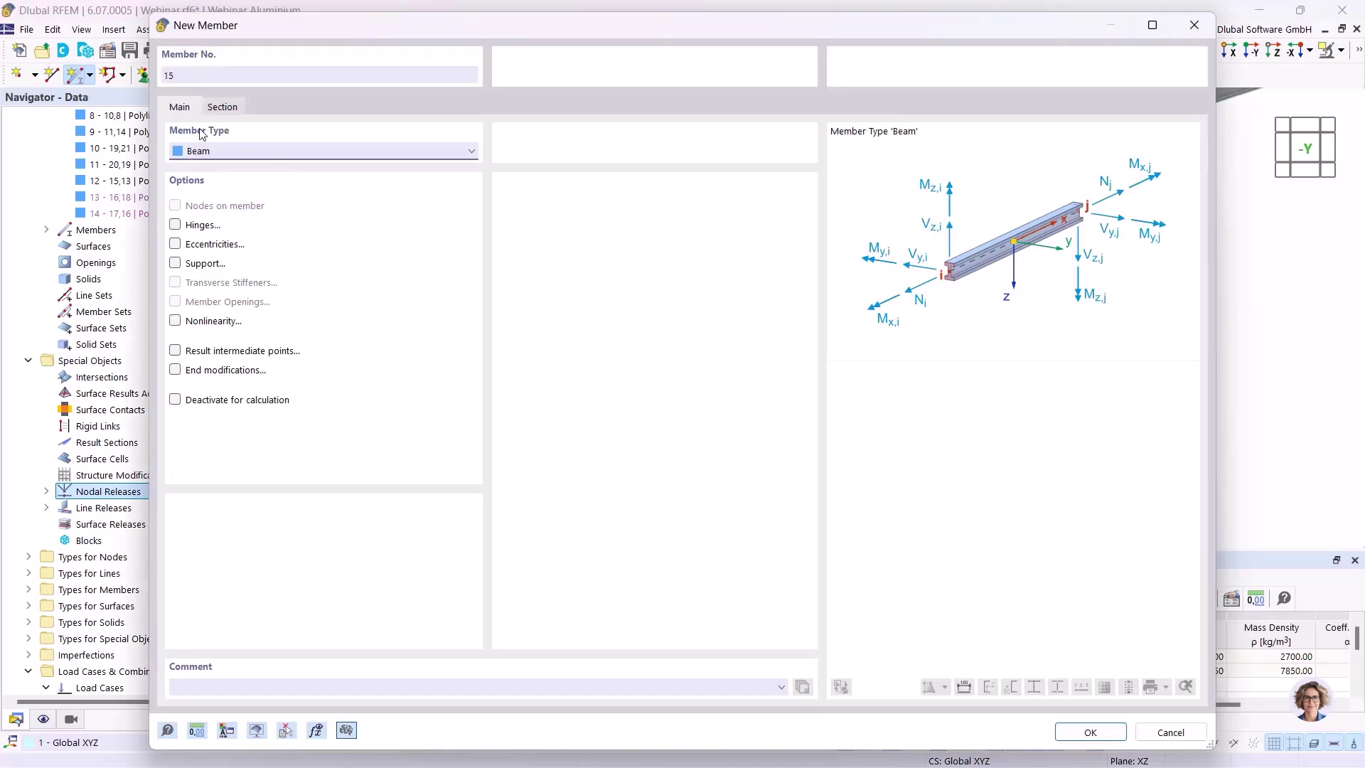
left_click(222, 107)
left_click(368, 541)
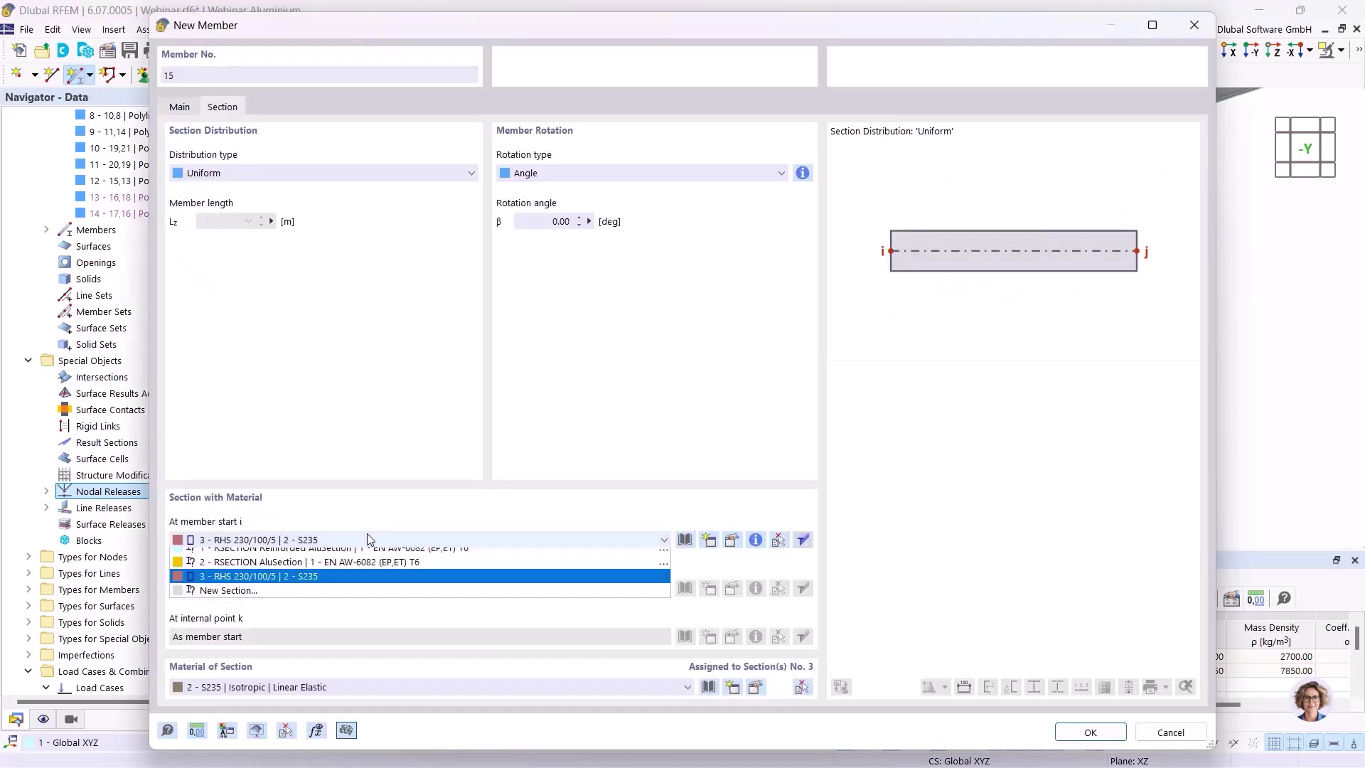
left_click(332, 571)
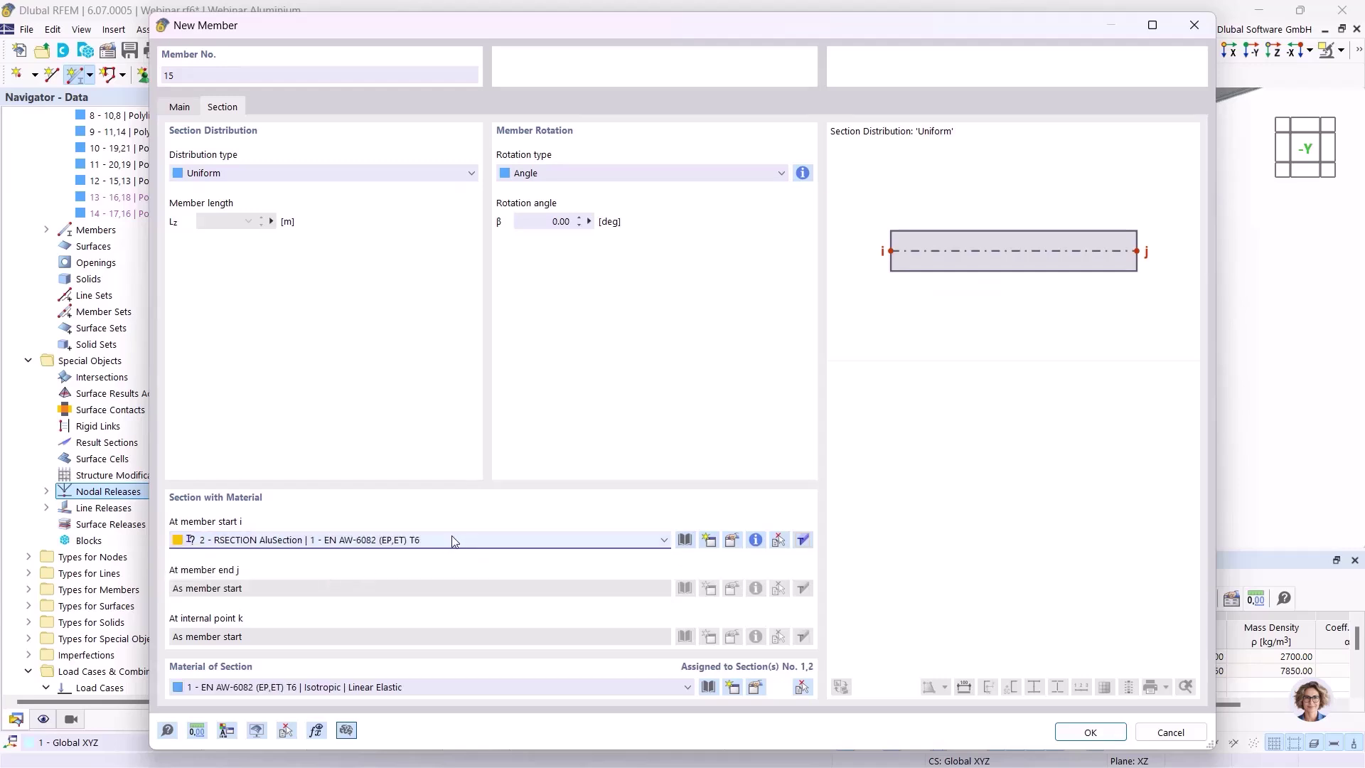
left_click(1067, 732)
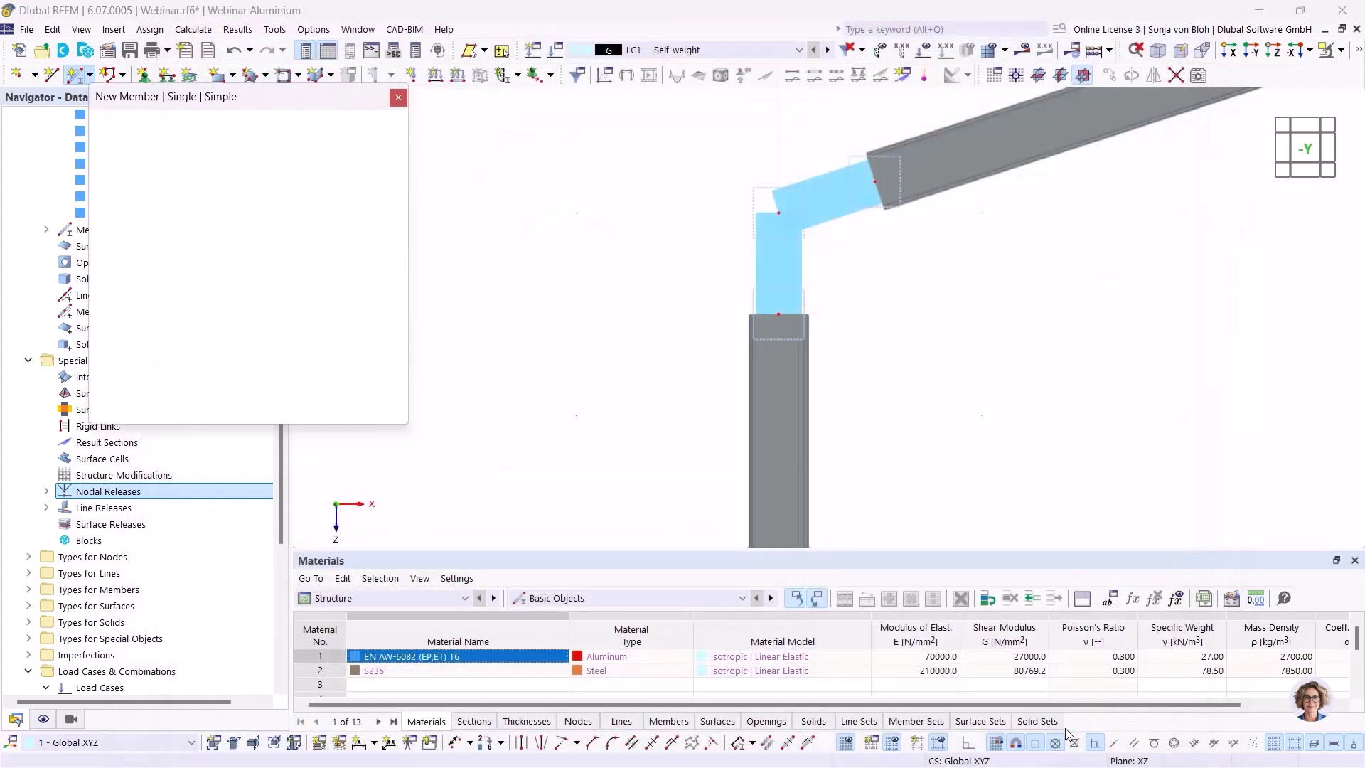
left_click(778, 313)
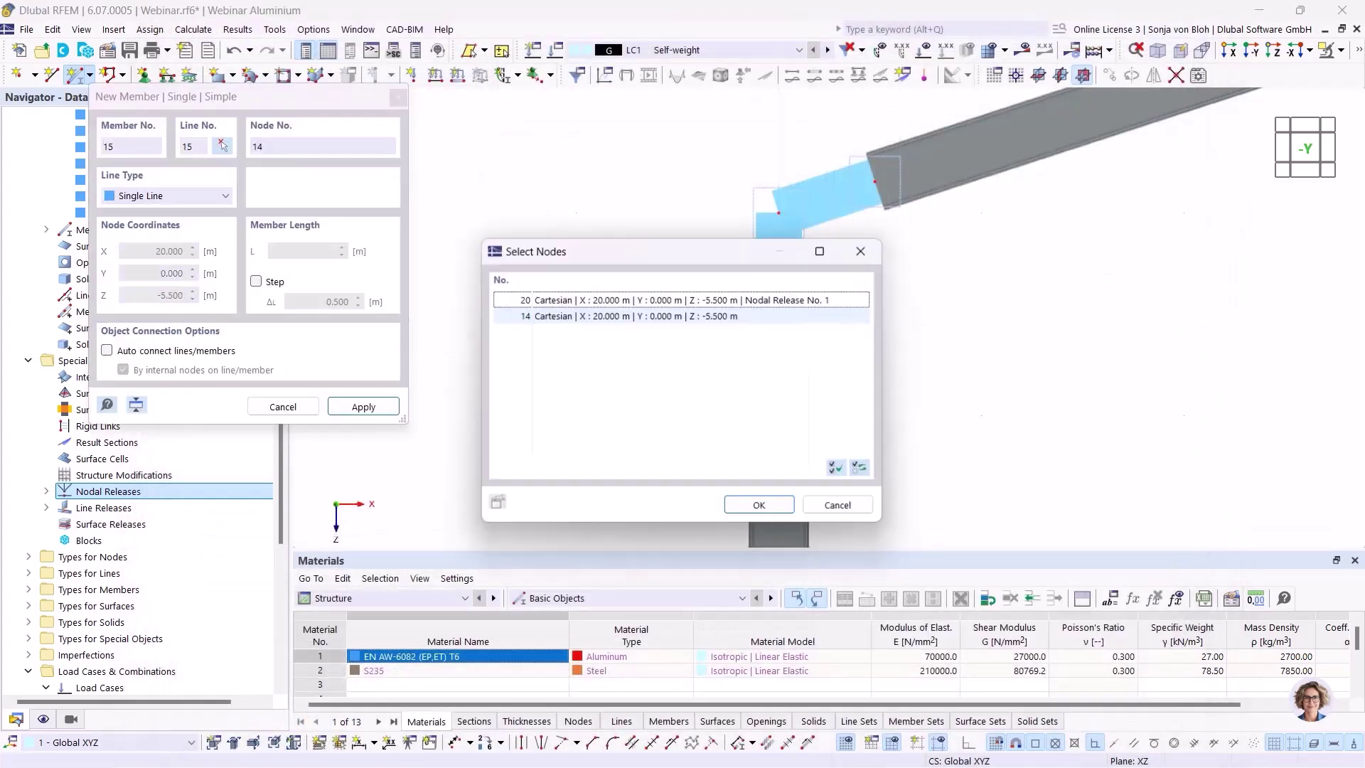
left_click(663, 315)
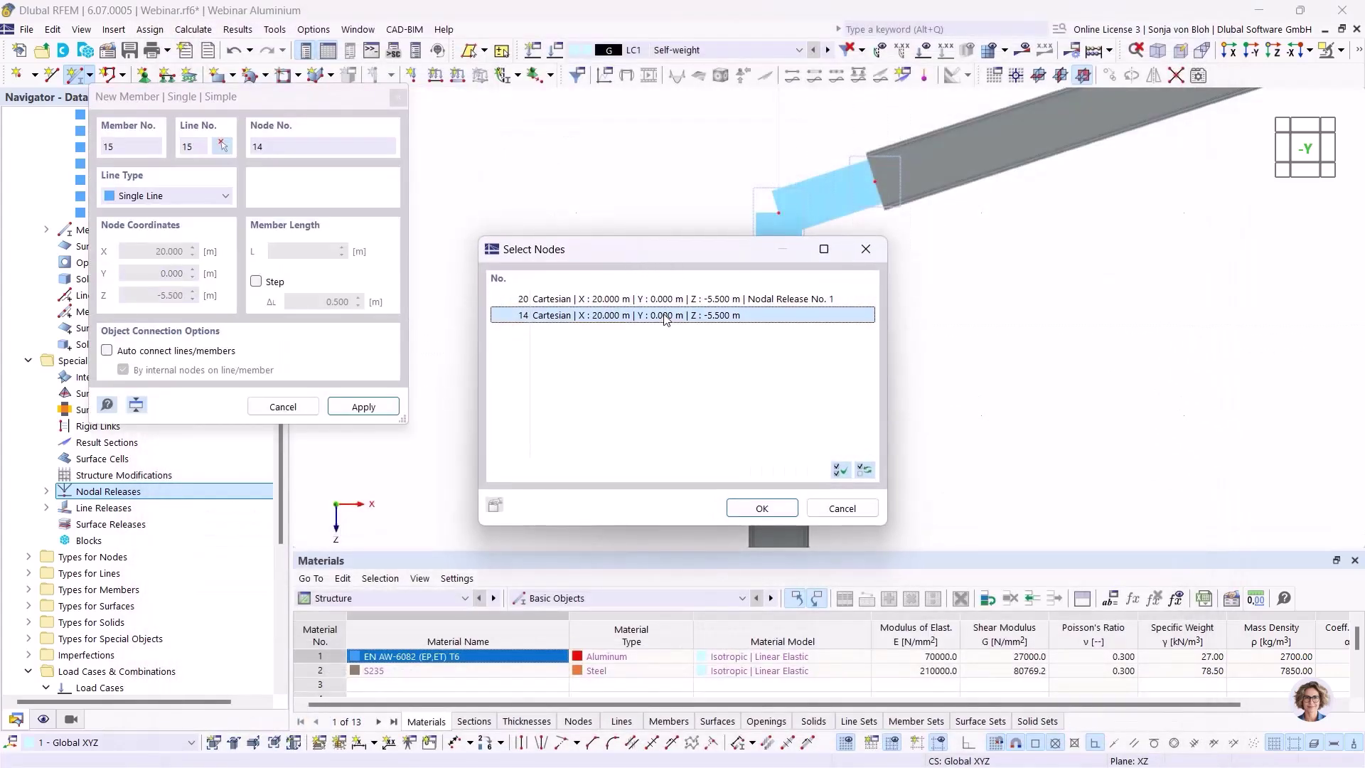
left_click(766, 508)
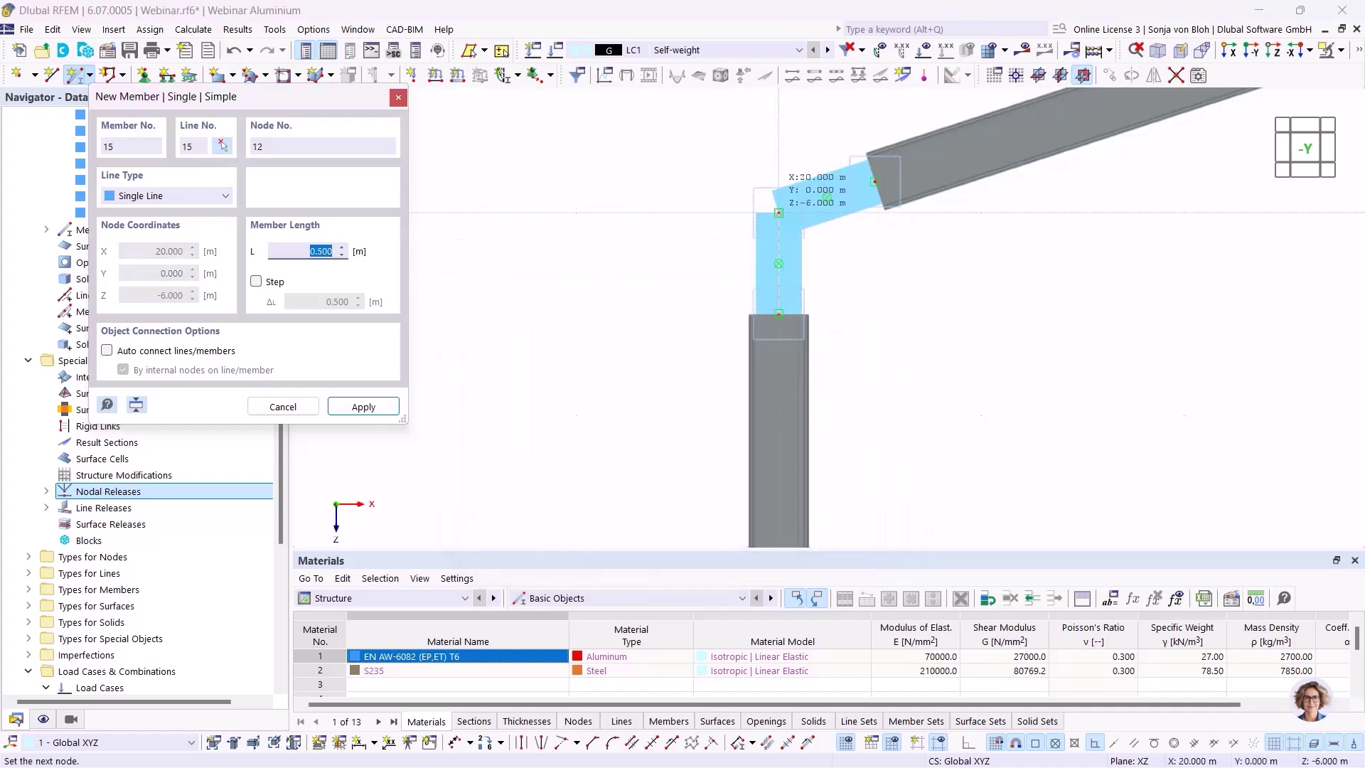
left_click(778, 212)
left_click(700, 315)
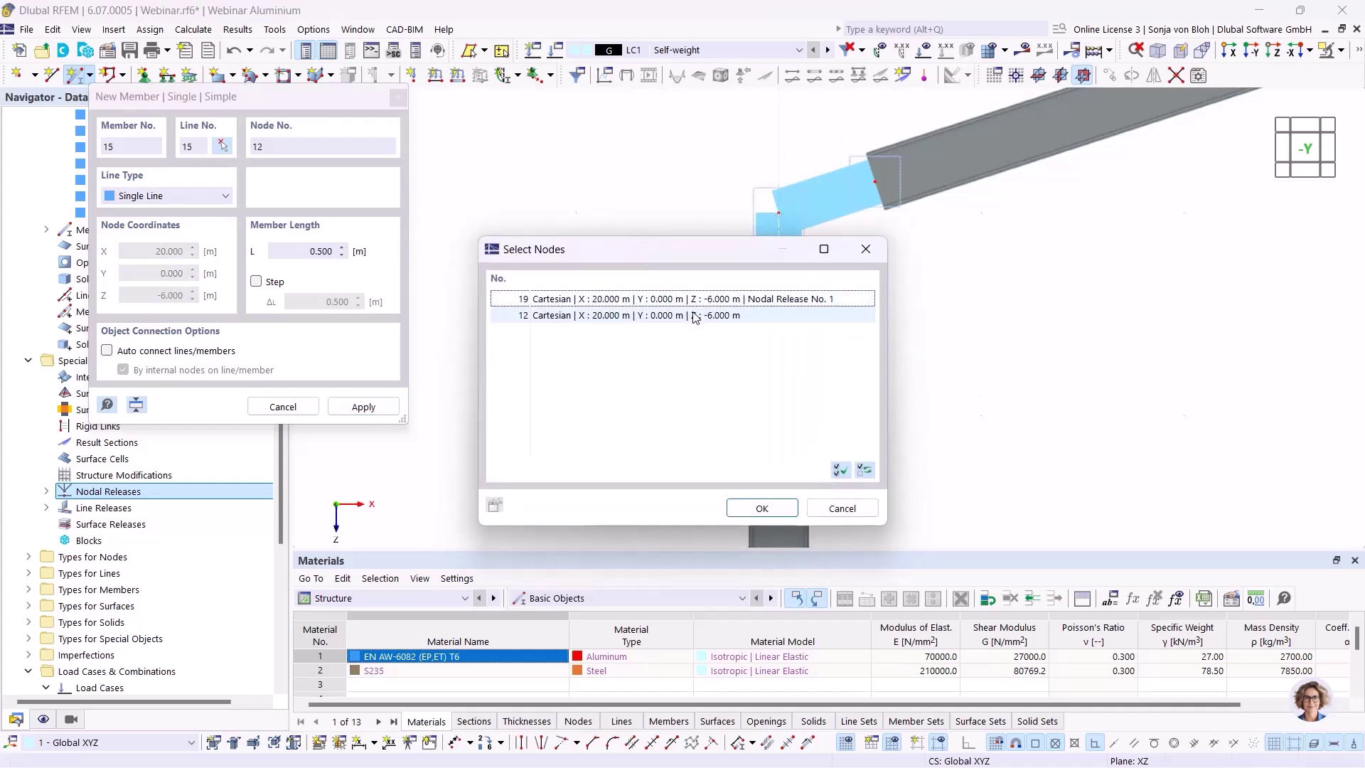
left_click(759, 507)
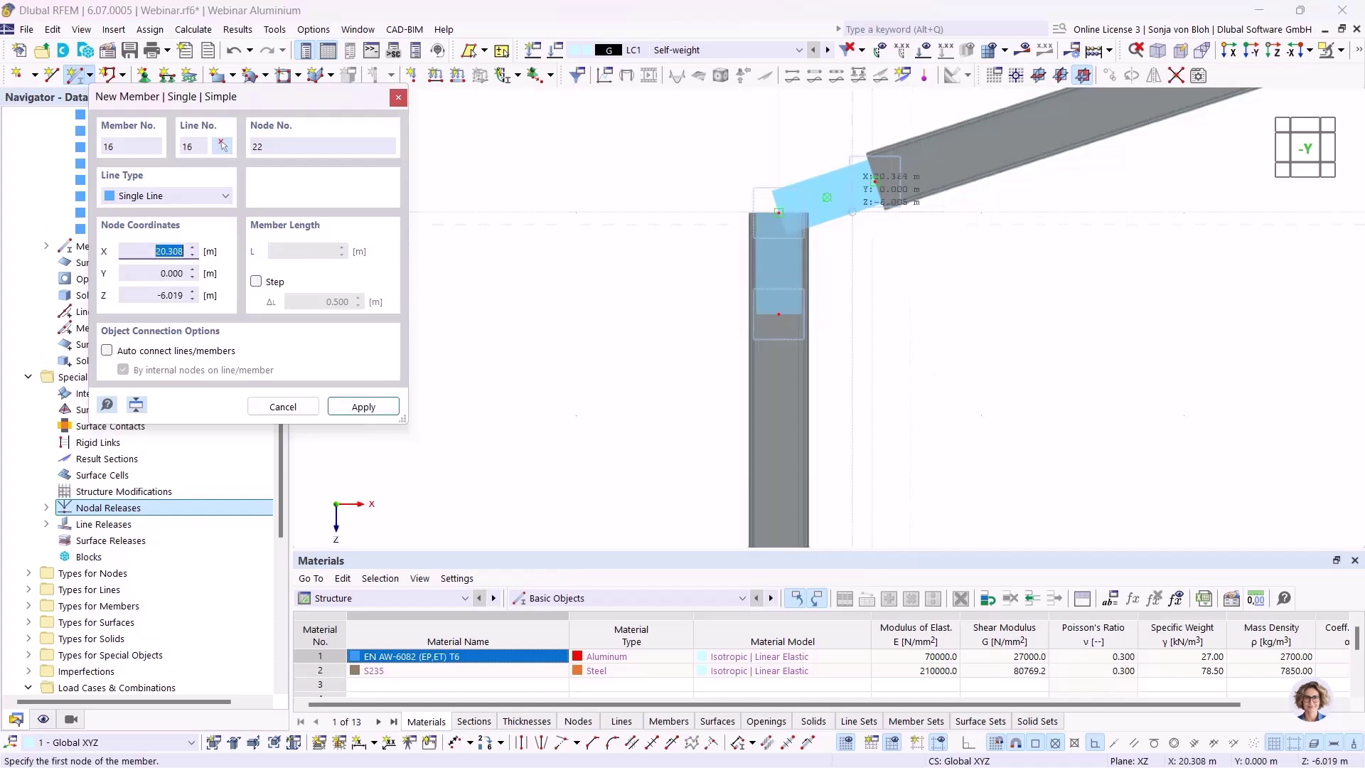
- Add a second AluSection beam member from original node 12 to original node 15 along the third frame's rafter
left_click(778, 212)
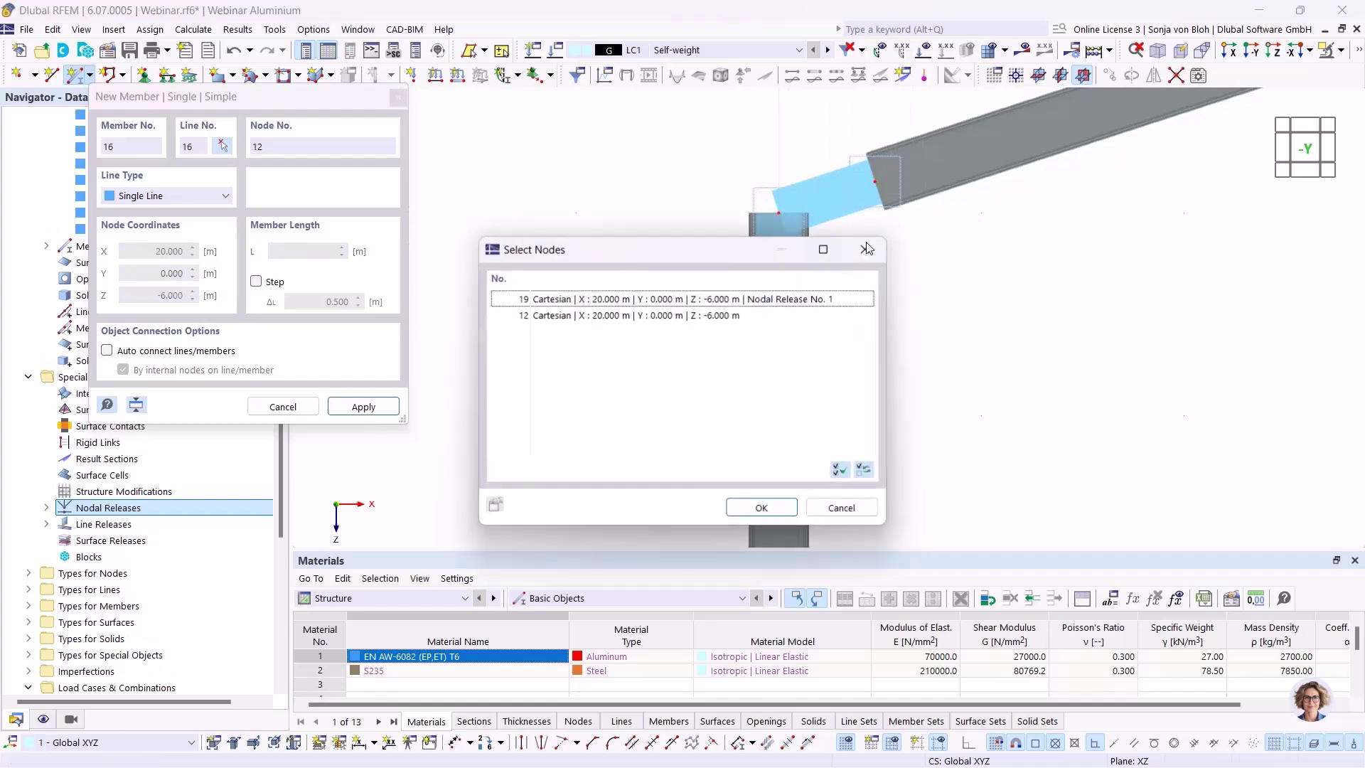
left_click(693, 315)
left_click(762, 508)
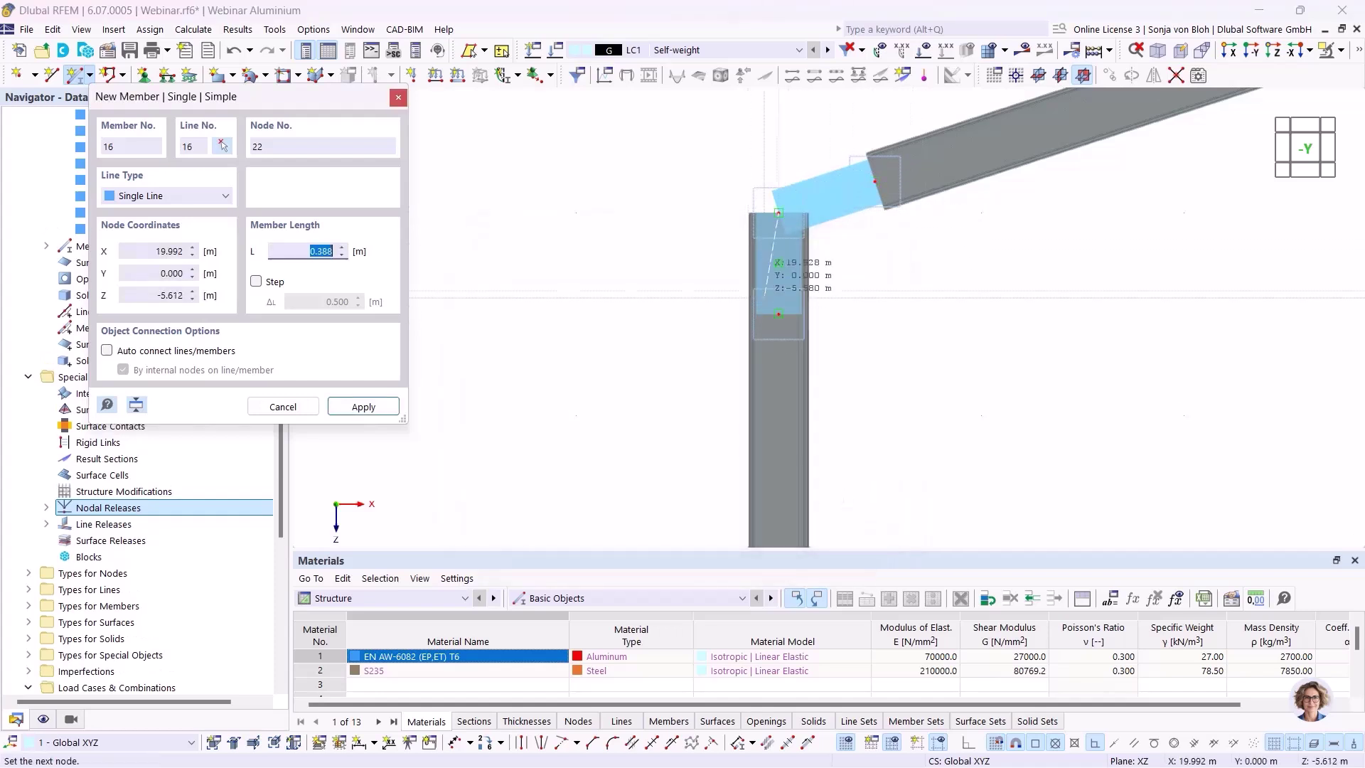
left_click(874, 182)
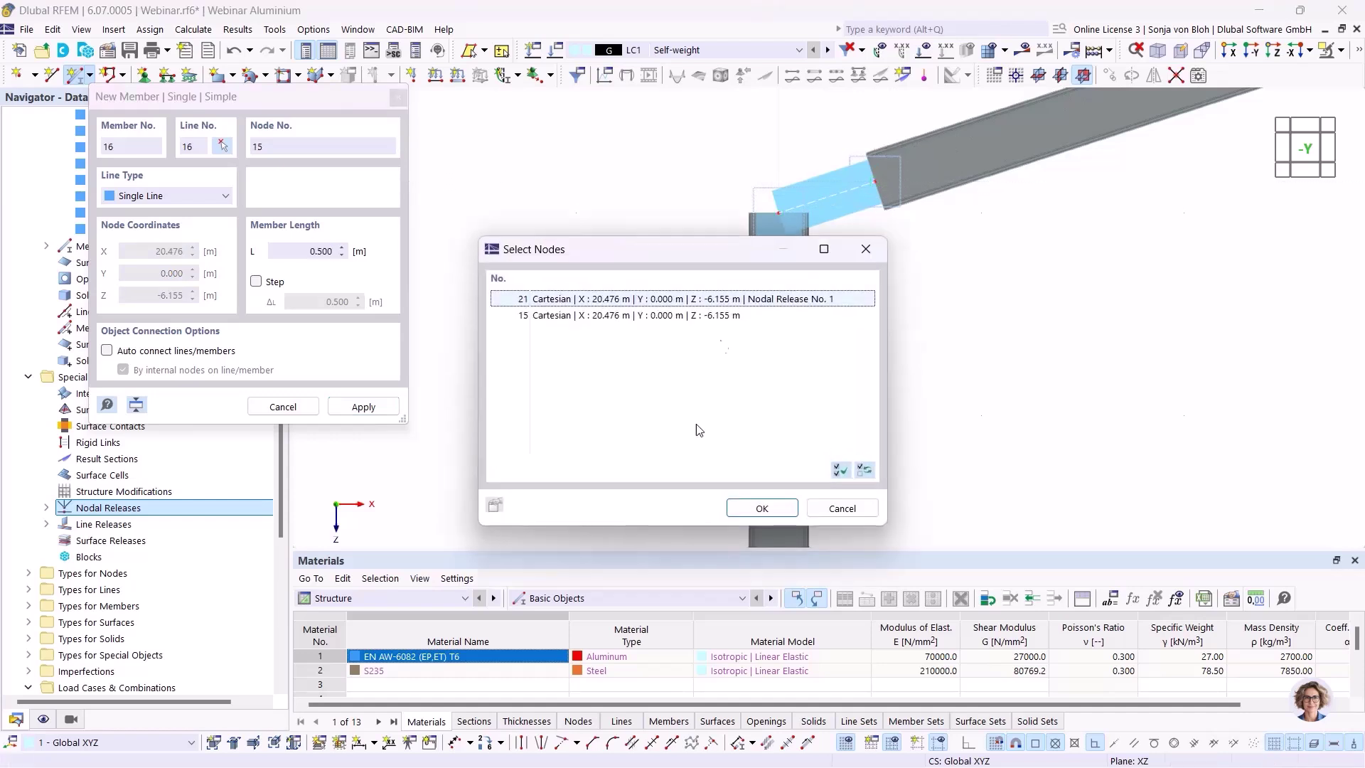
left_click(762, 506)
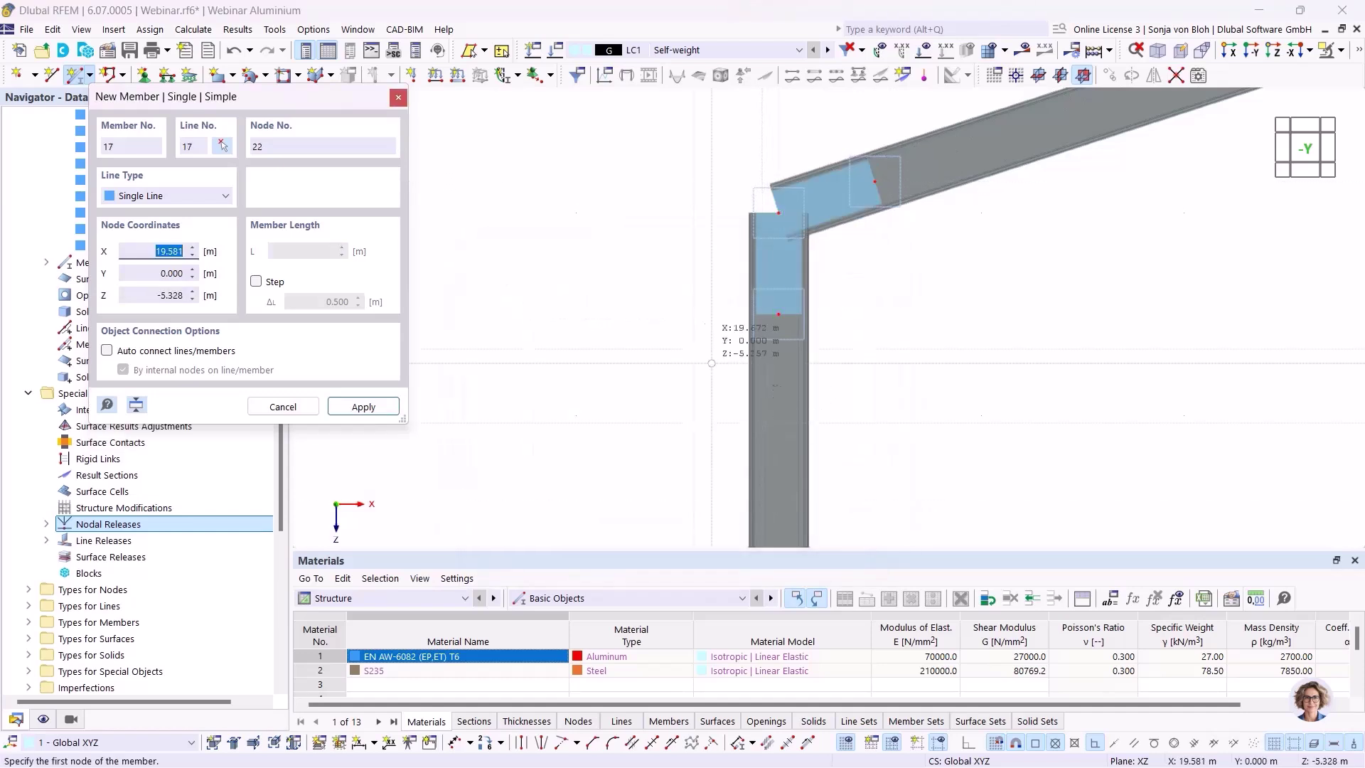
key("Escape")
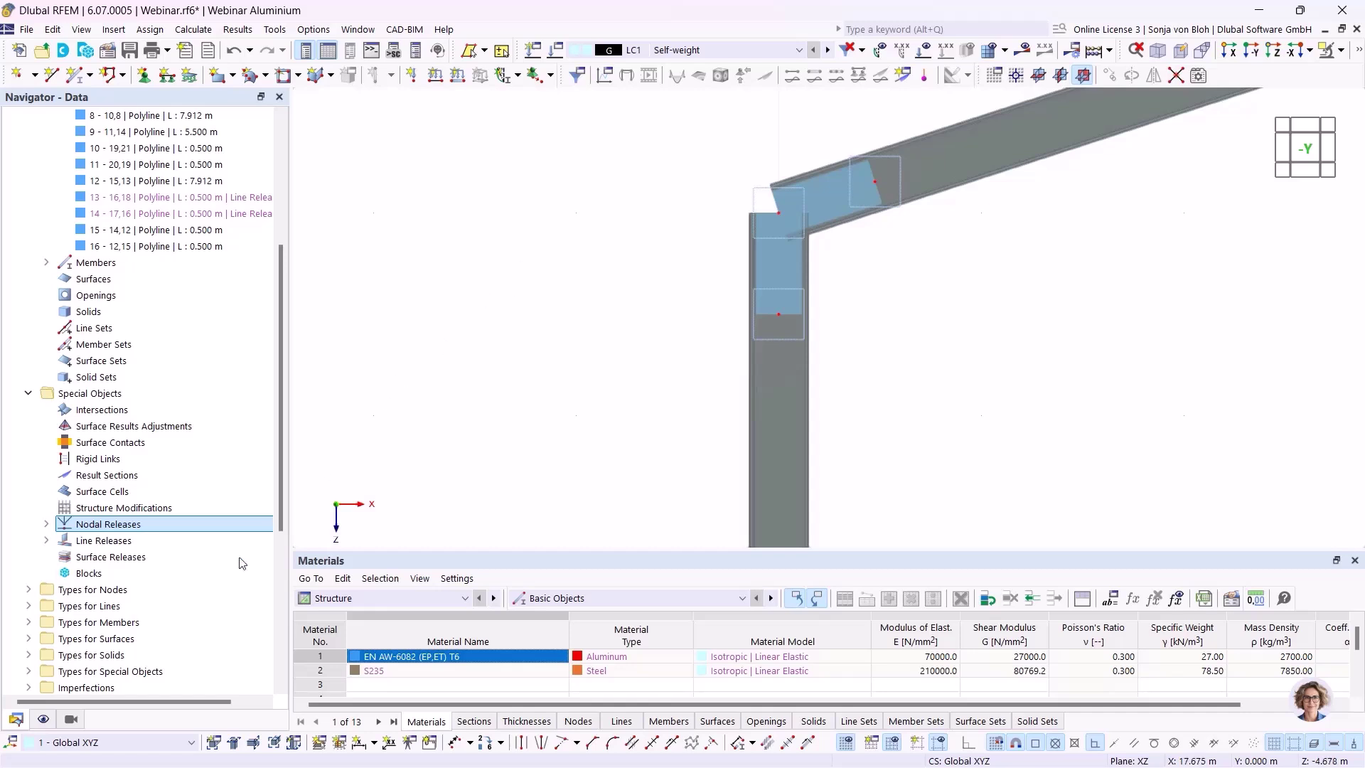
- Activate visibility by section, showing only members with section 2 - RSECTION AluSection and hiding section 3 - RHS 230/100/5
left_click(74, 719)
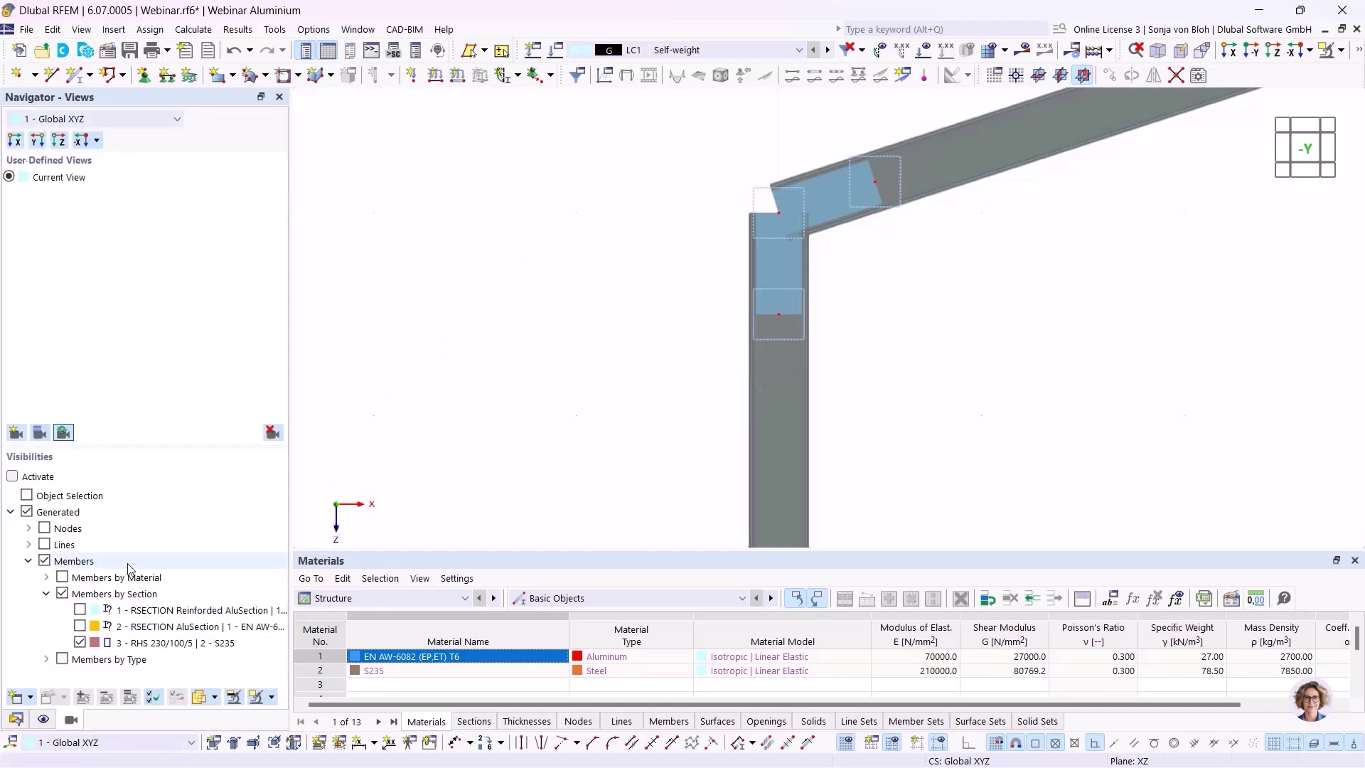
left_click(12, 477)
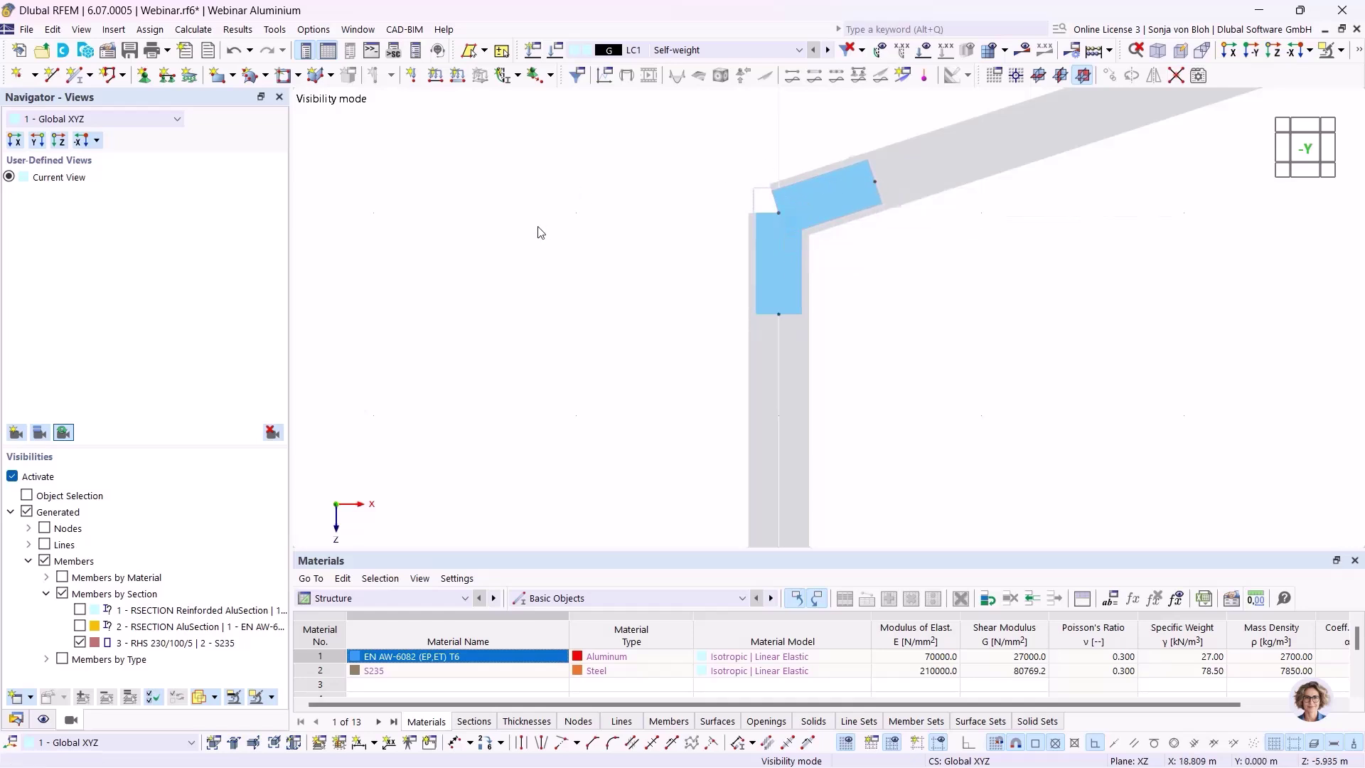
left_click(80, 626)
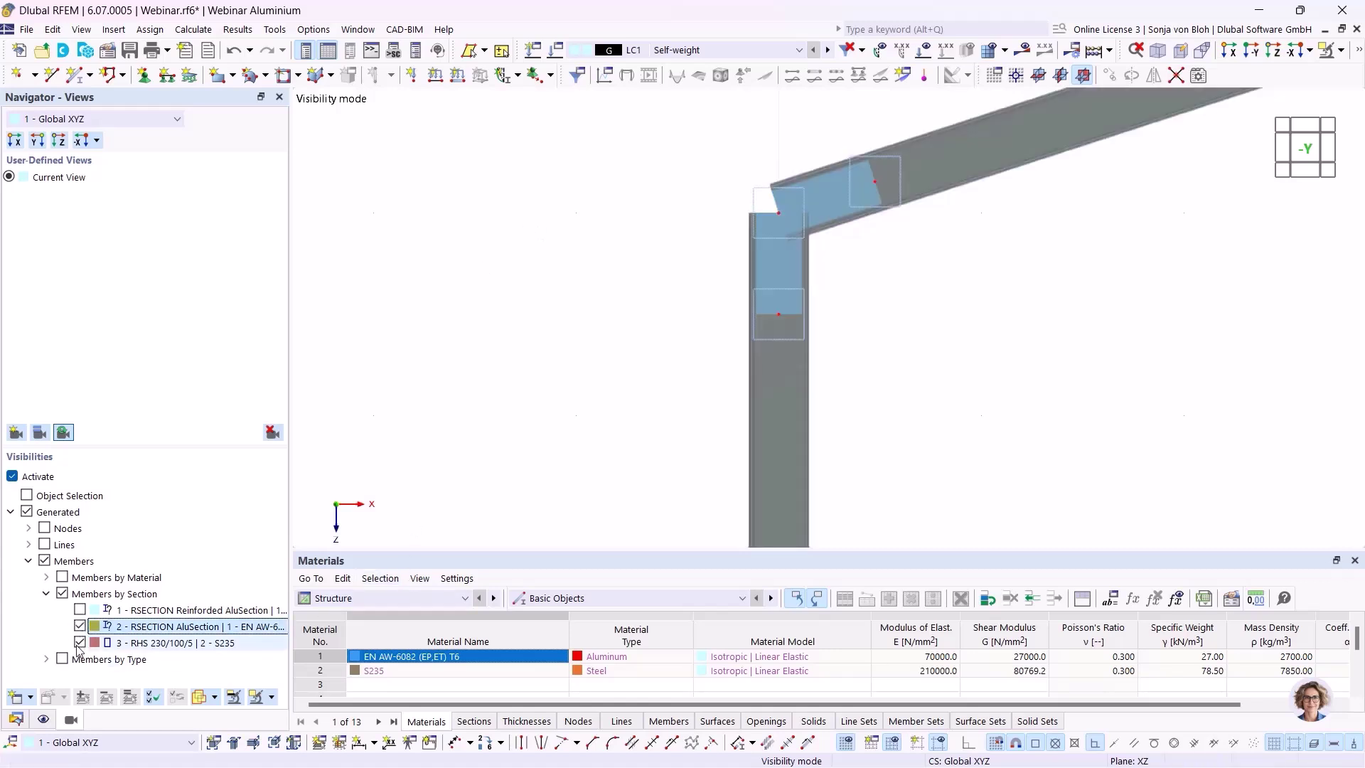
left_click(79, 642)
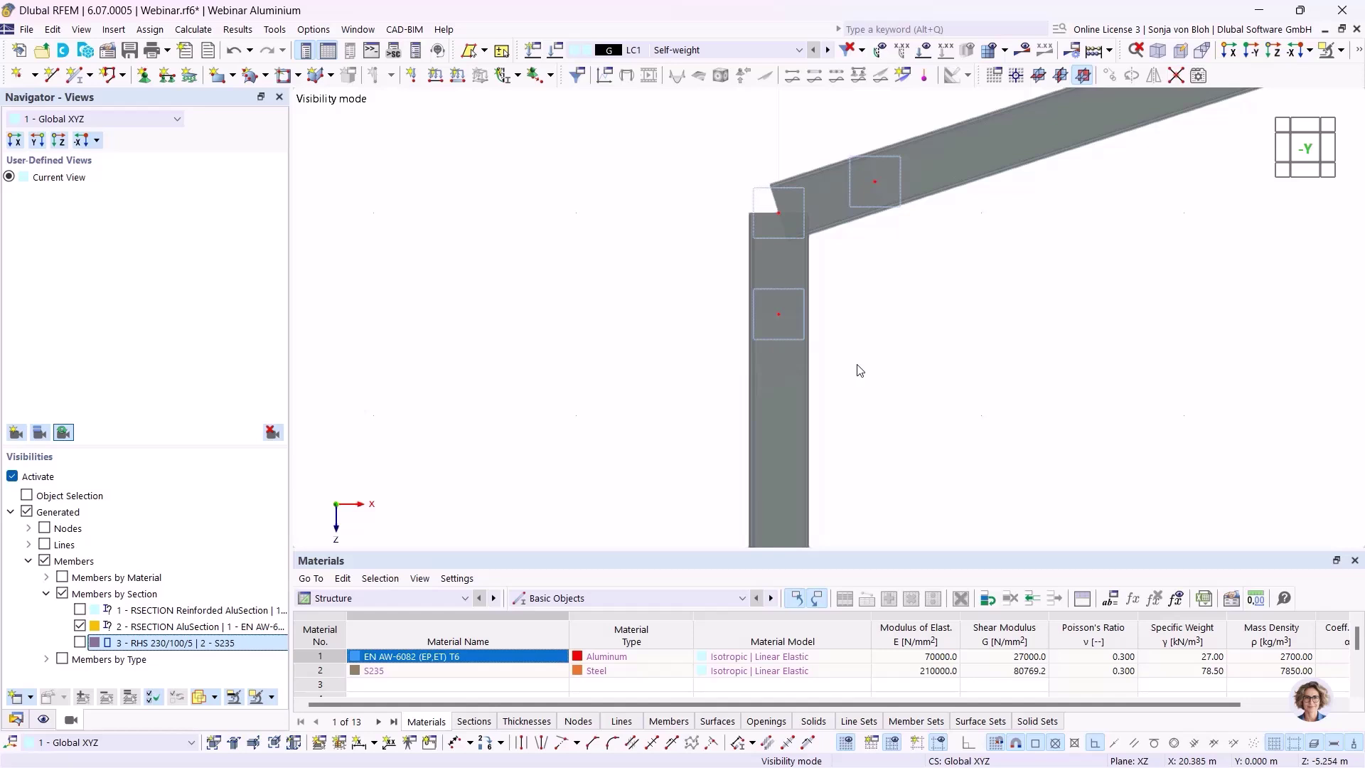
- Apply a uniform 2.600 kN/m member load in direction ZP for LC1 to rafter members 12 and 16 of the third frame
scroll(609, 342, "down", 4)
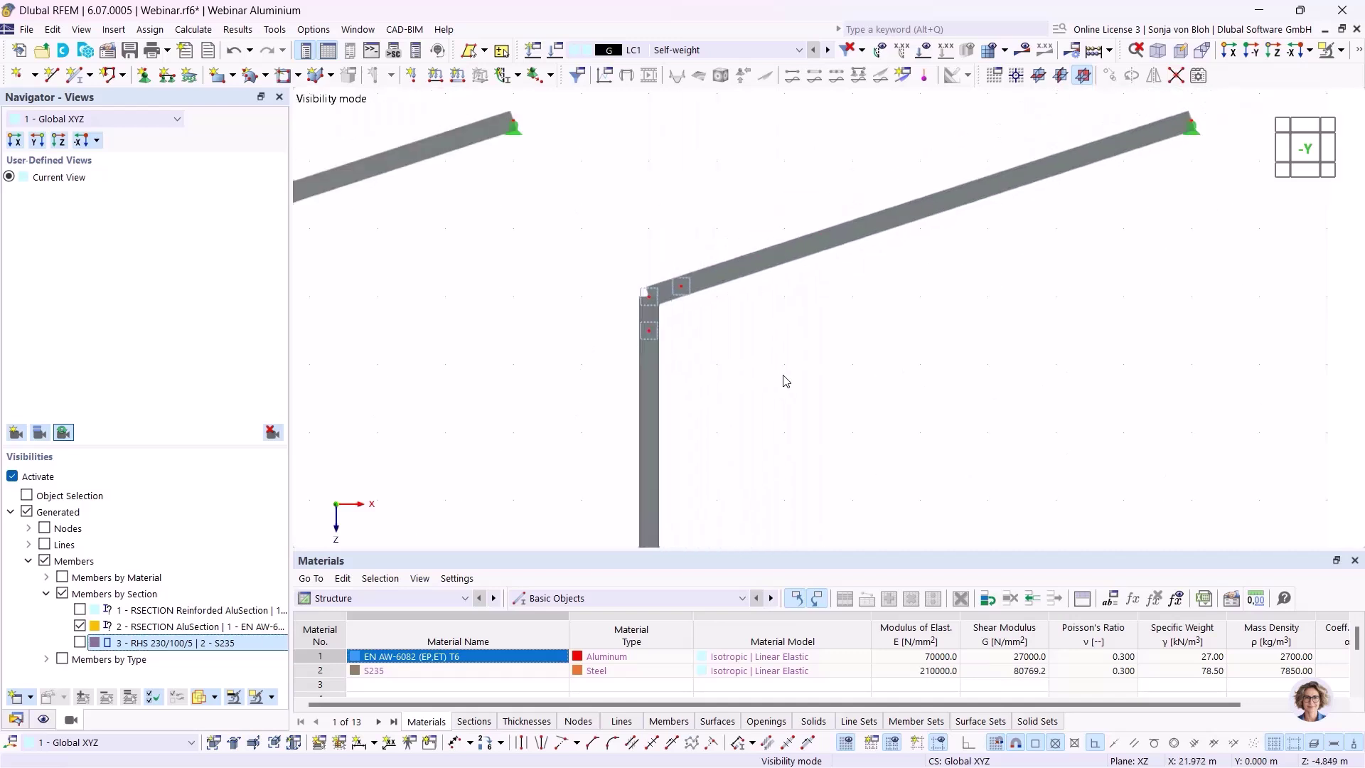
left_click(457, 75)
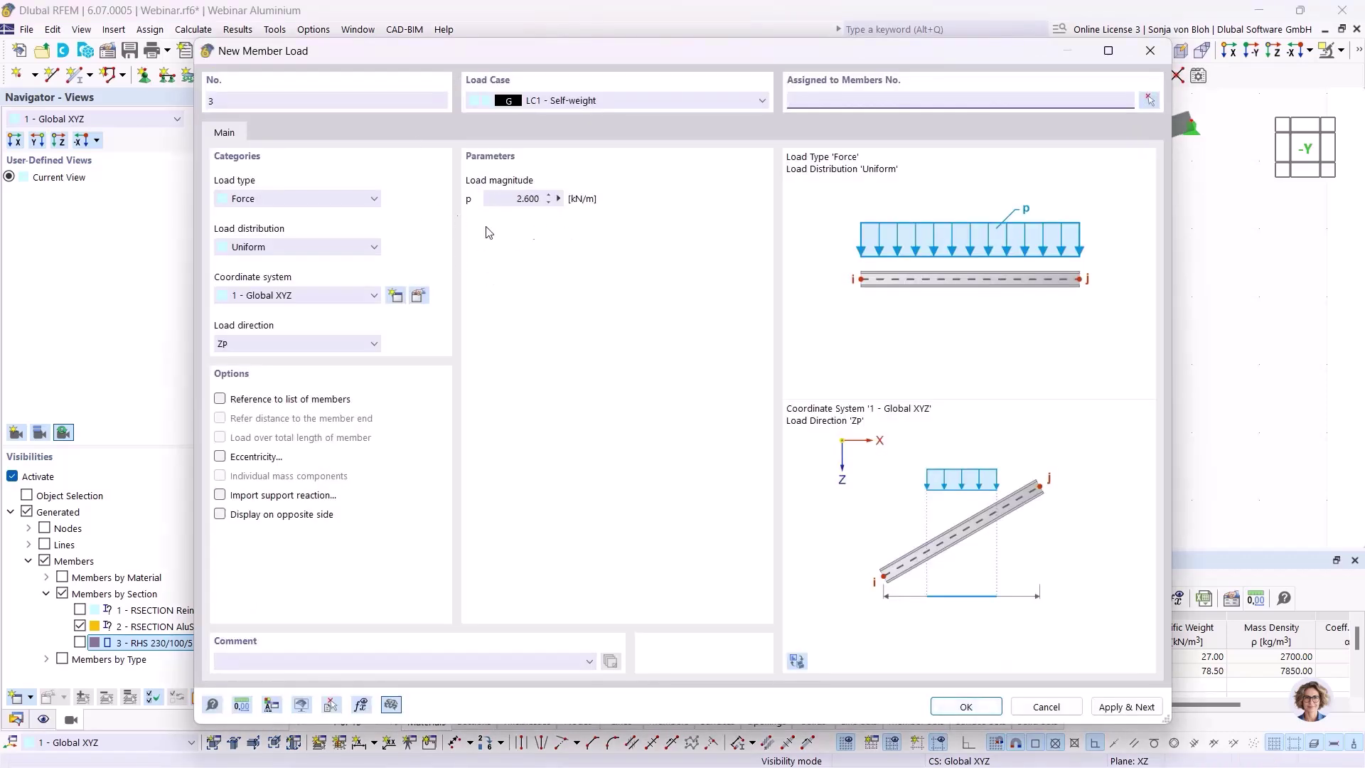
left_click(953, 707)
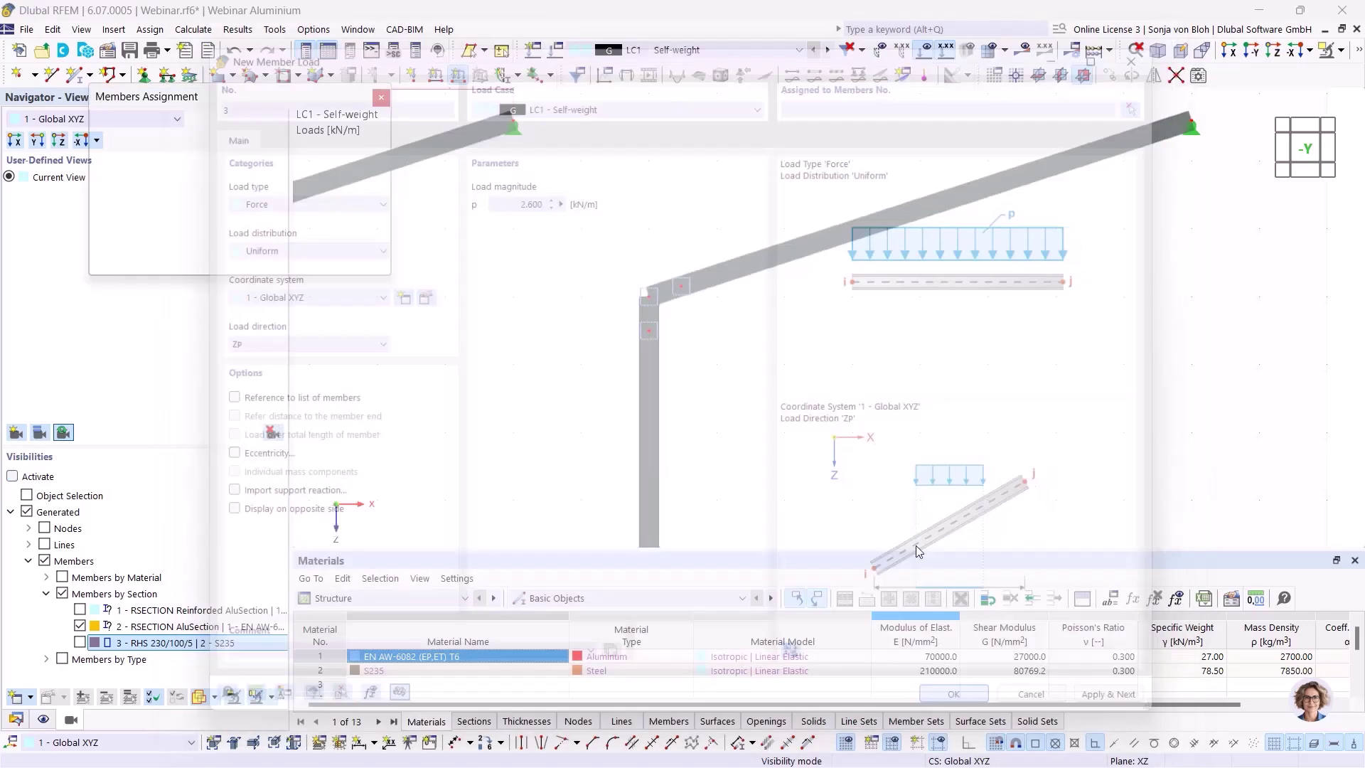
left_click(687, 285)
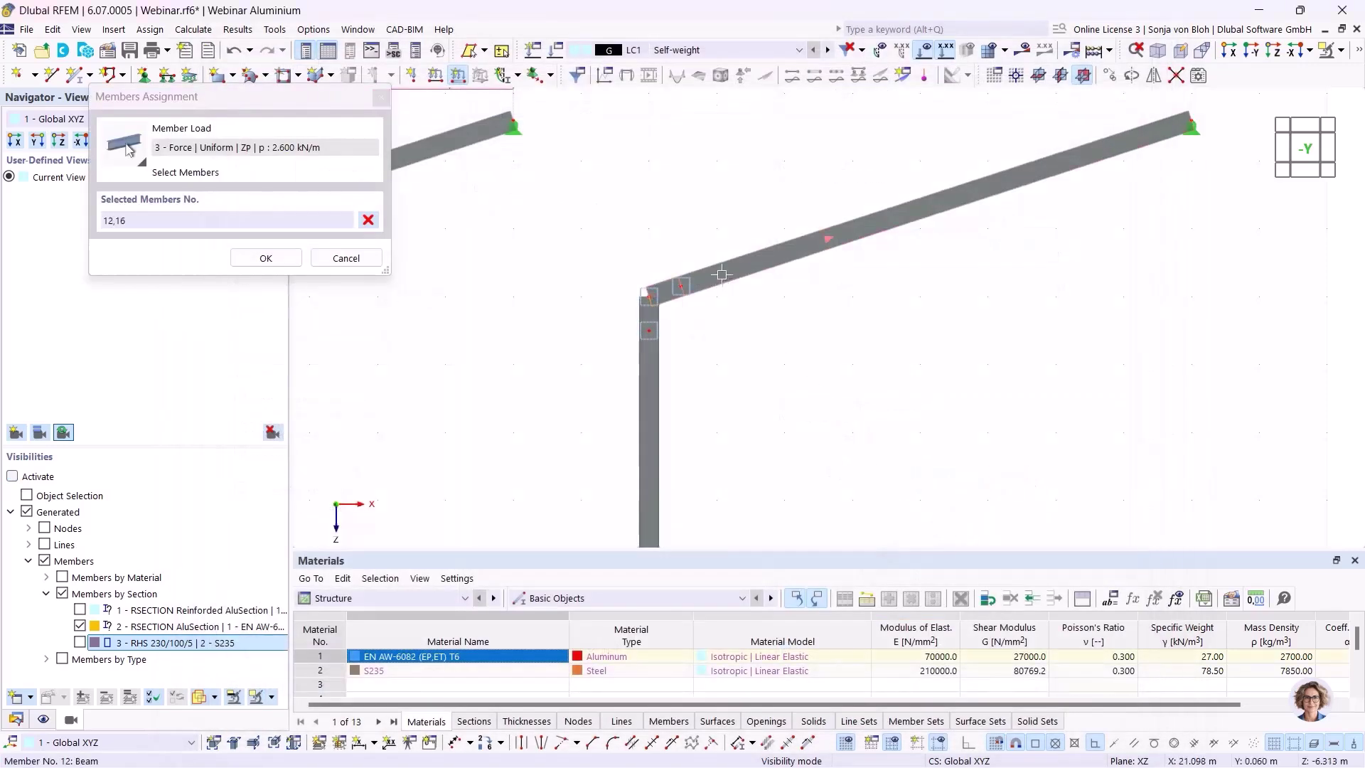
left_click(268, 257)
scroll(557, 335, "down", 6)
middle_click_drag(522, 381, 823, 348)
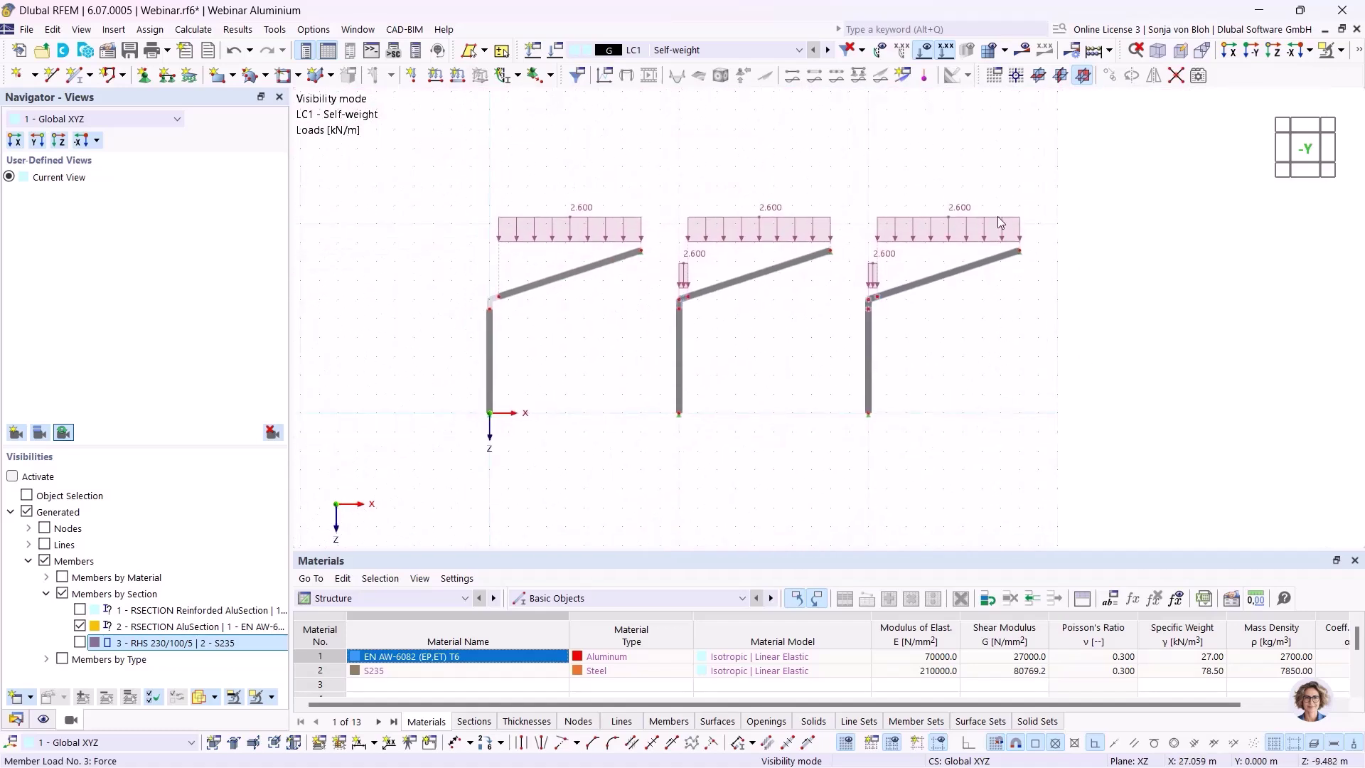
- Calculate load case LC1 and display the axial forces N of the visible members with the load display hidden
left_click(1024, 51)
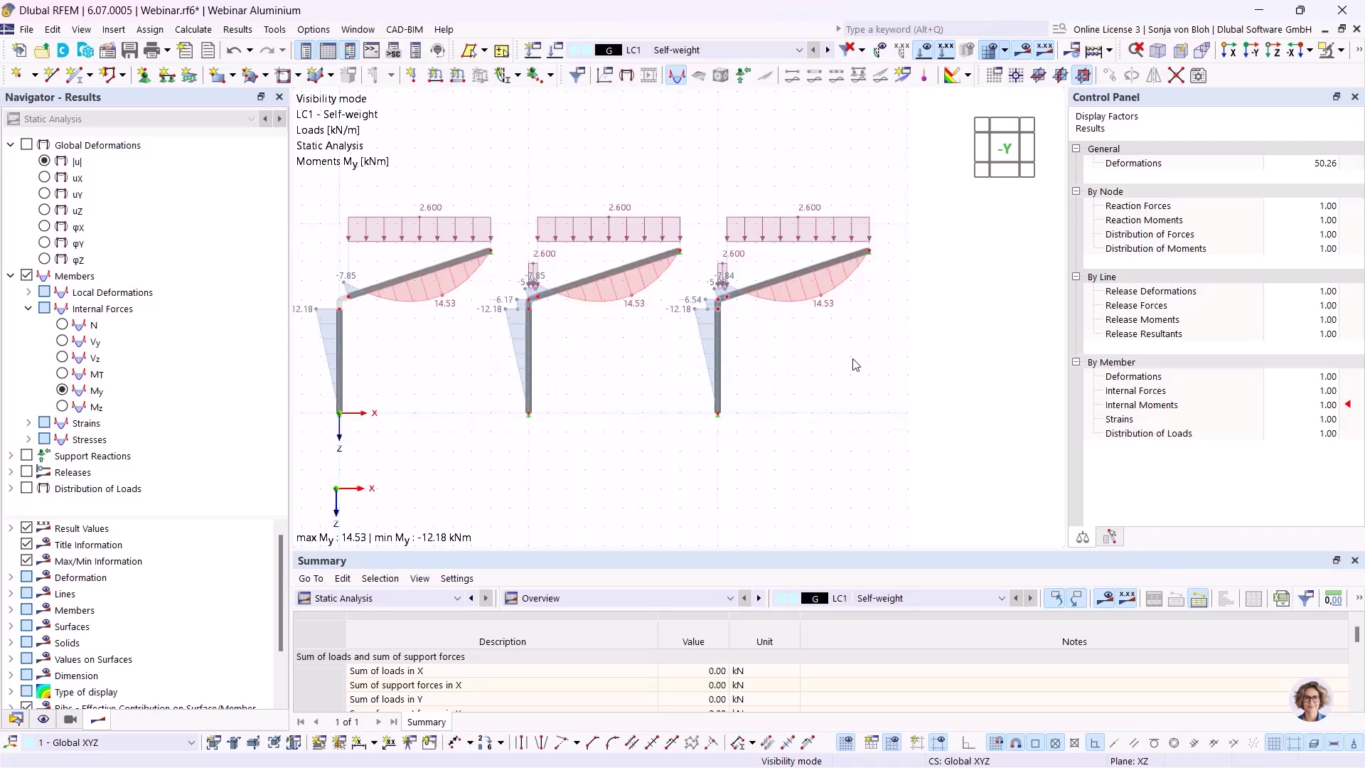
left_click(925, 55)
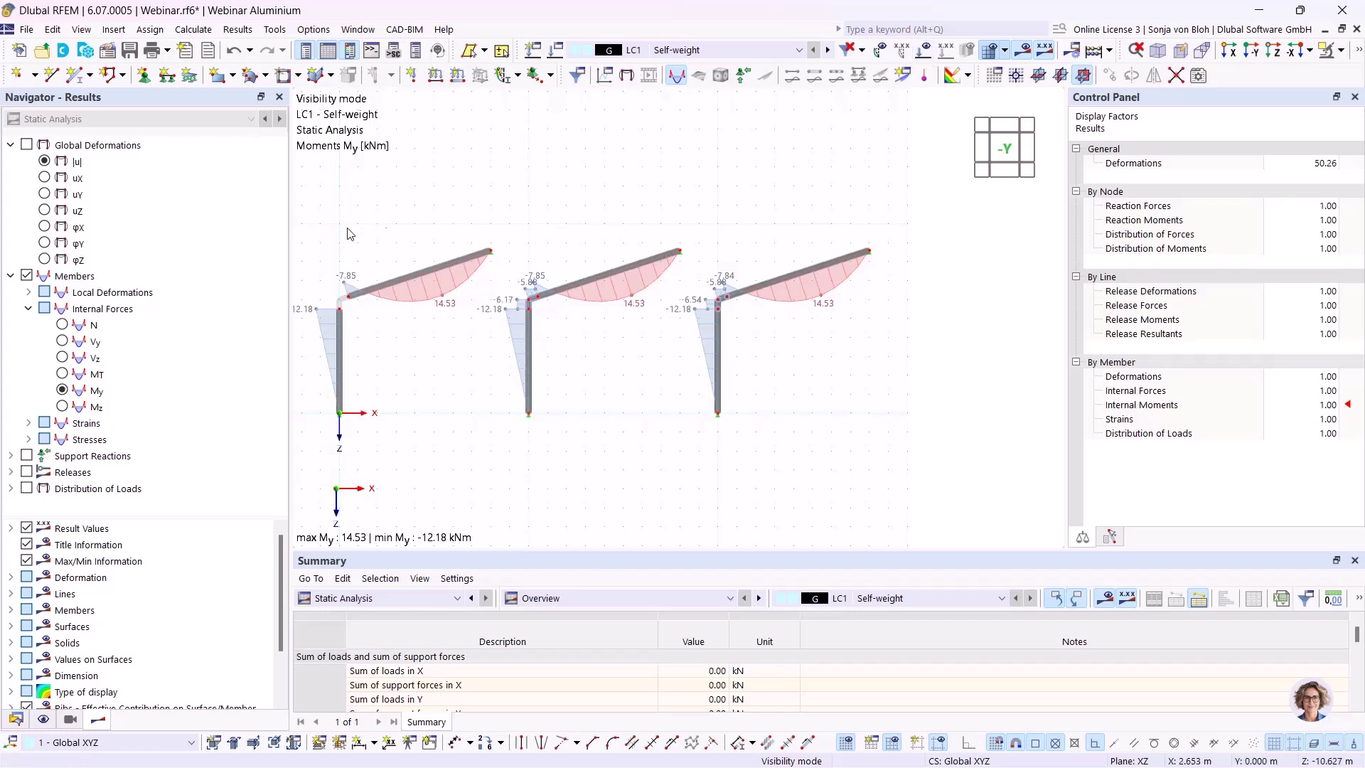
left_click(63, 325)
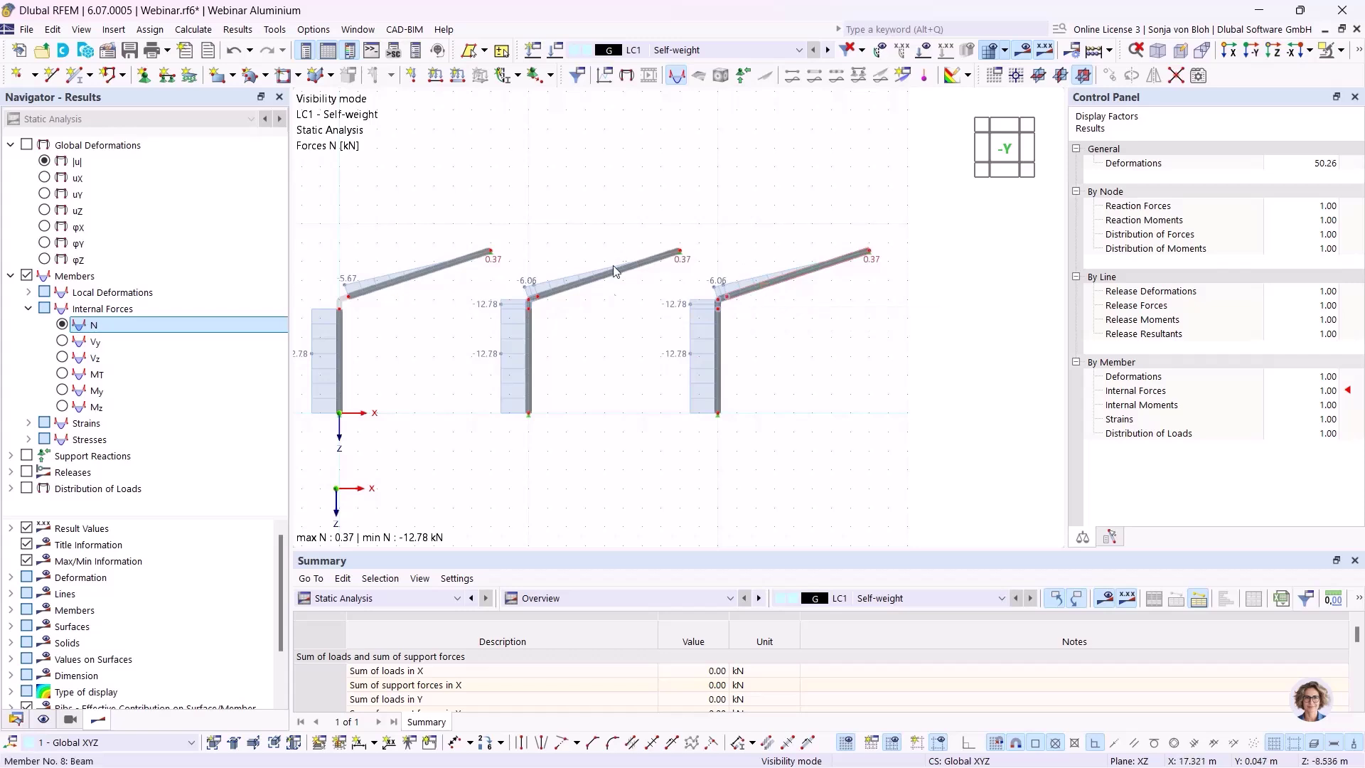
- Show only members with section 3 - RHS 230/100/5, hiding section 2 - RSECTION AluSection, and display their bending moments My
scroll(538, 297, "up", 3)
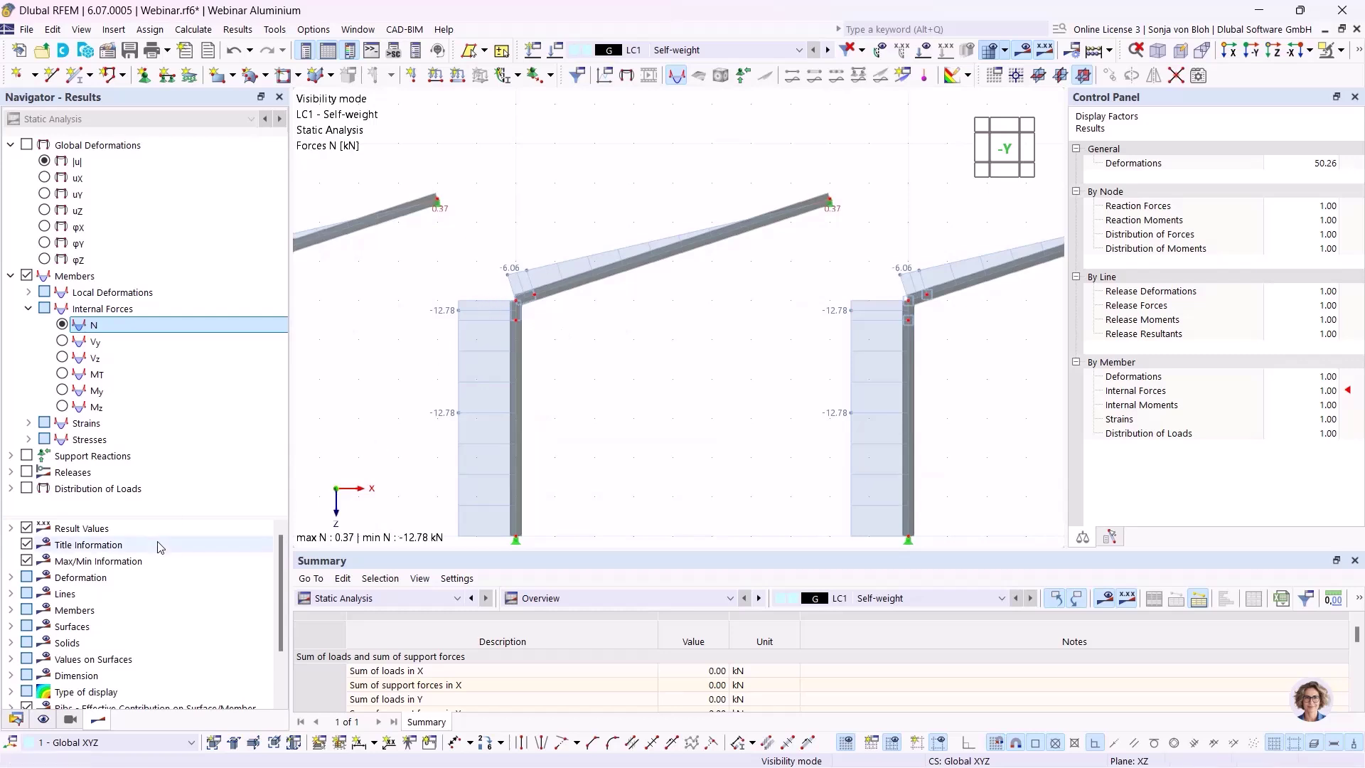
left_click(69, 720)
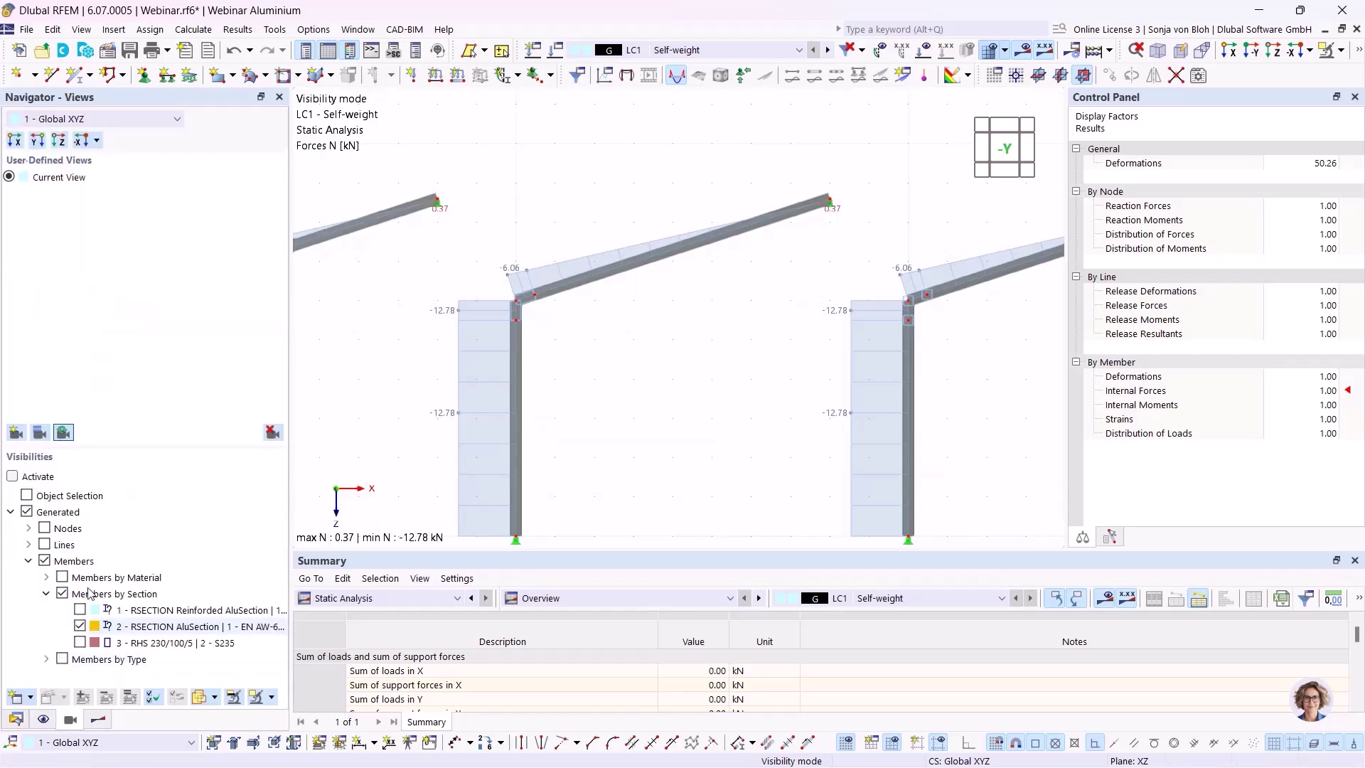
left_click(80, 641)
left_click(80, 626)
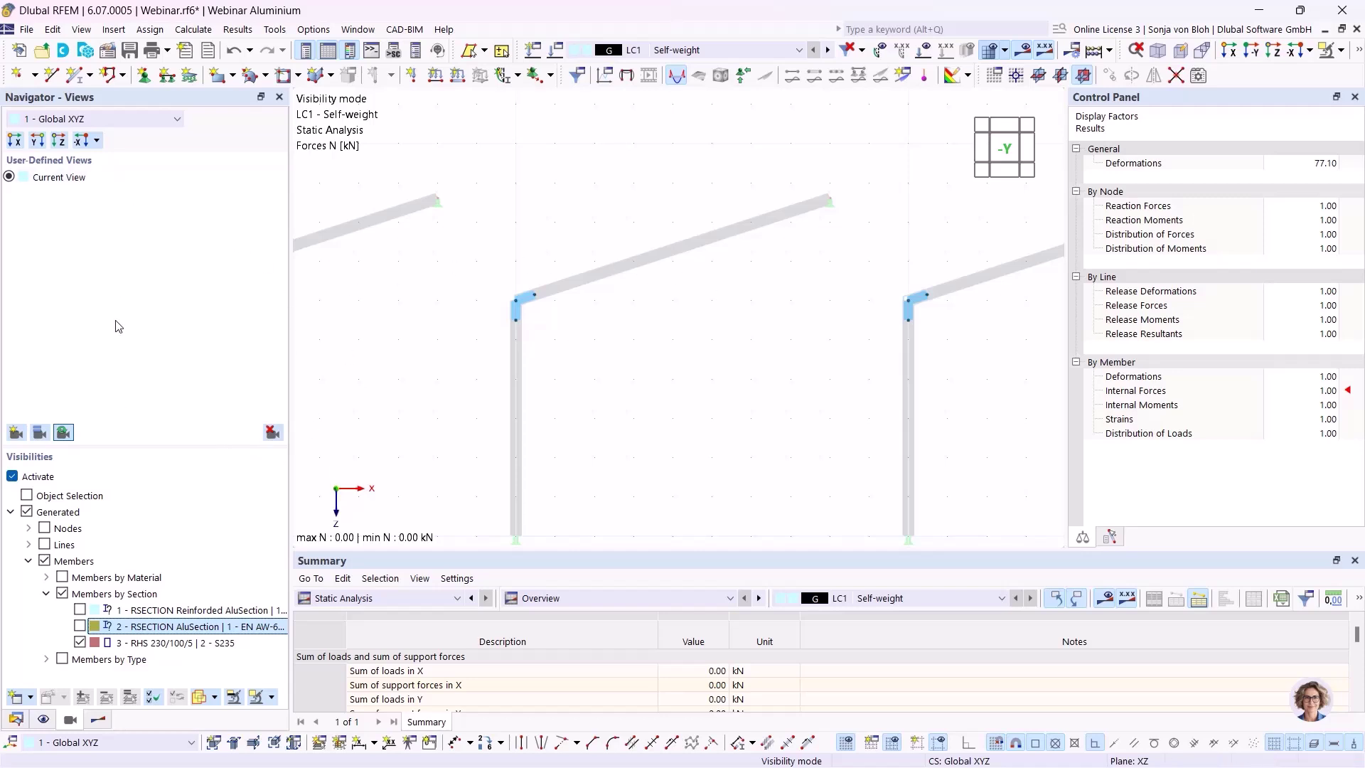
left_click(98, 718)
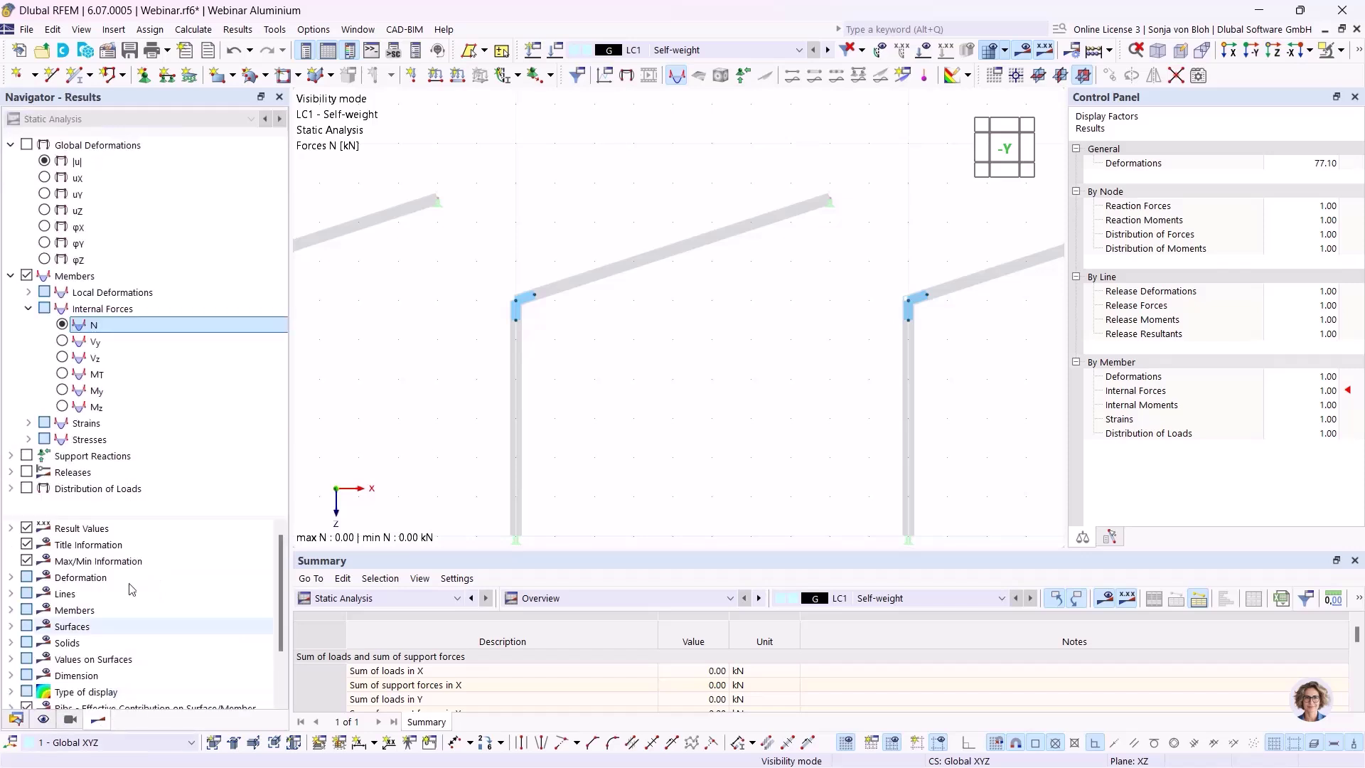
left_click(70, 393)
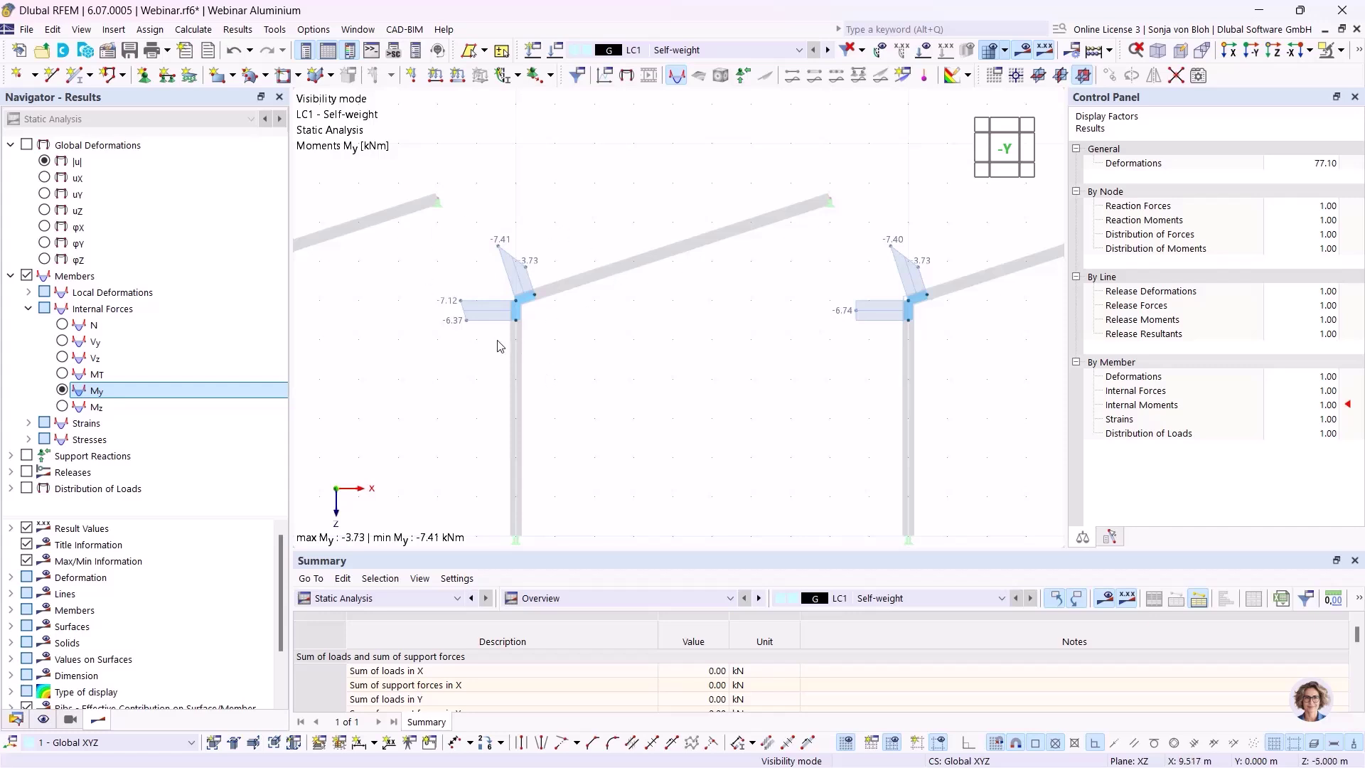
- Deactivate the section-based visibility and examine the moments My of all members at the second frame's corner
left_click(70, 720)
left_click(12, 477)
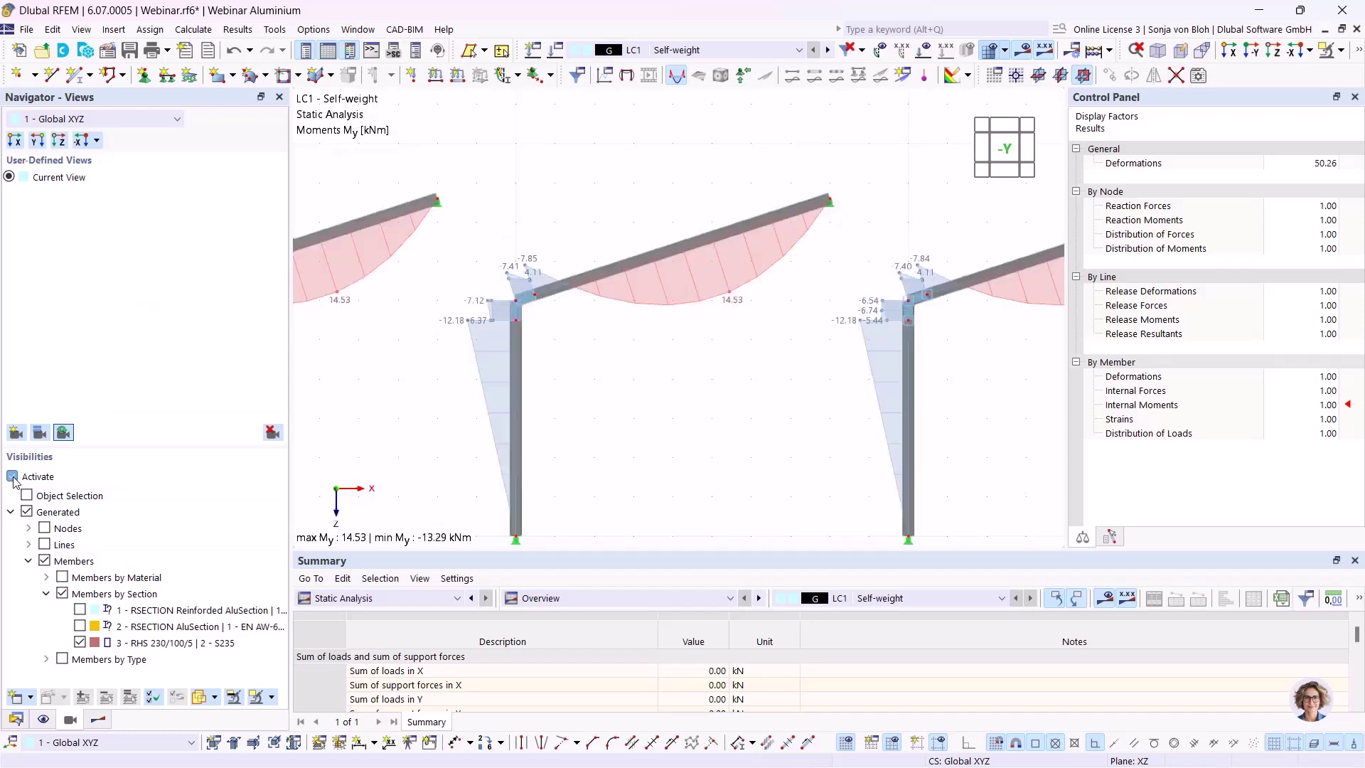
scroll(506, 302, "up", 4)
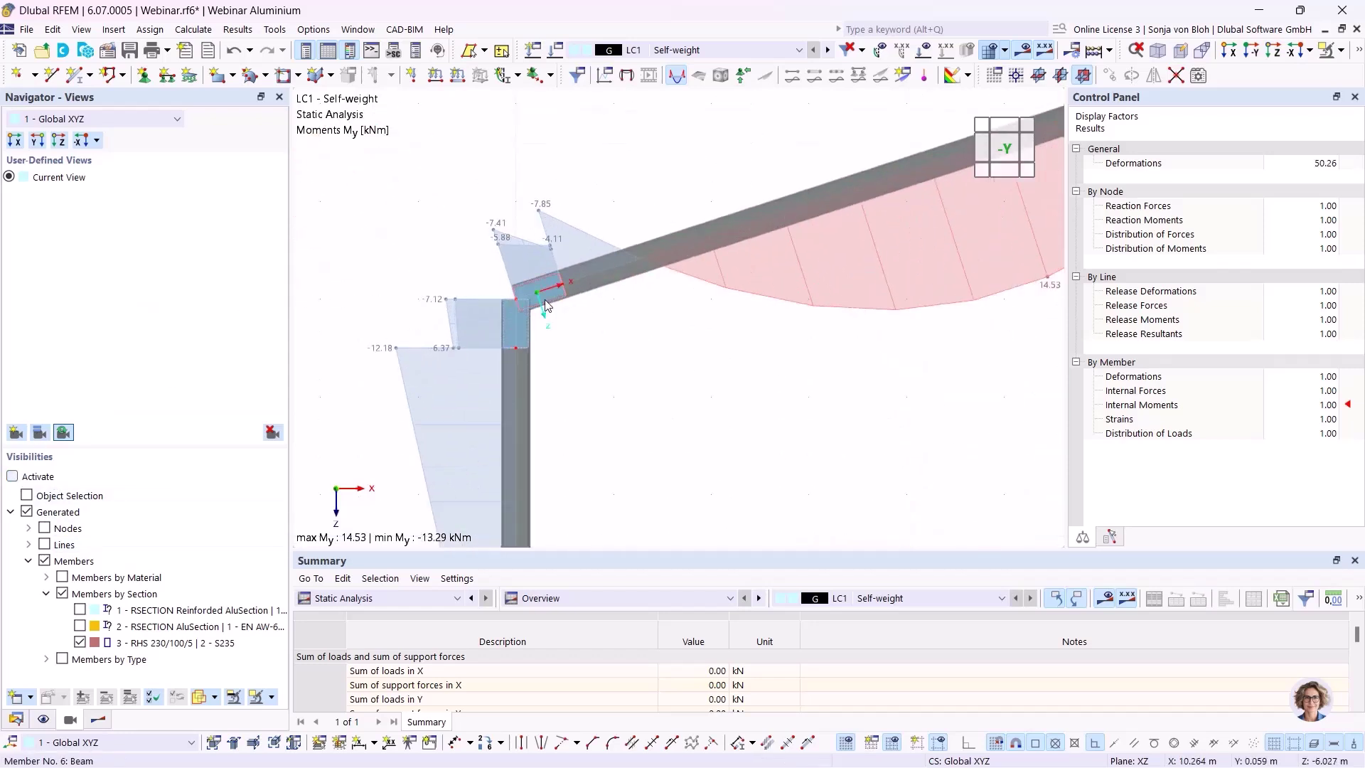
scroll(503, 255, "up", 3)
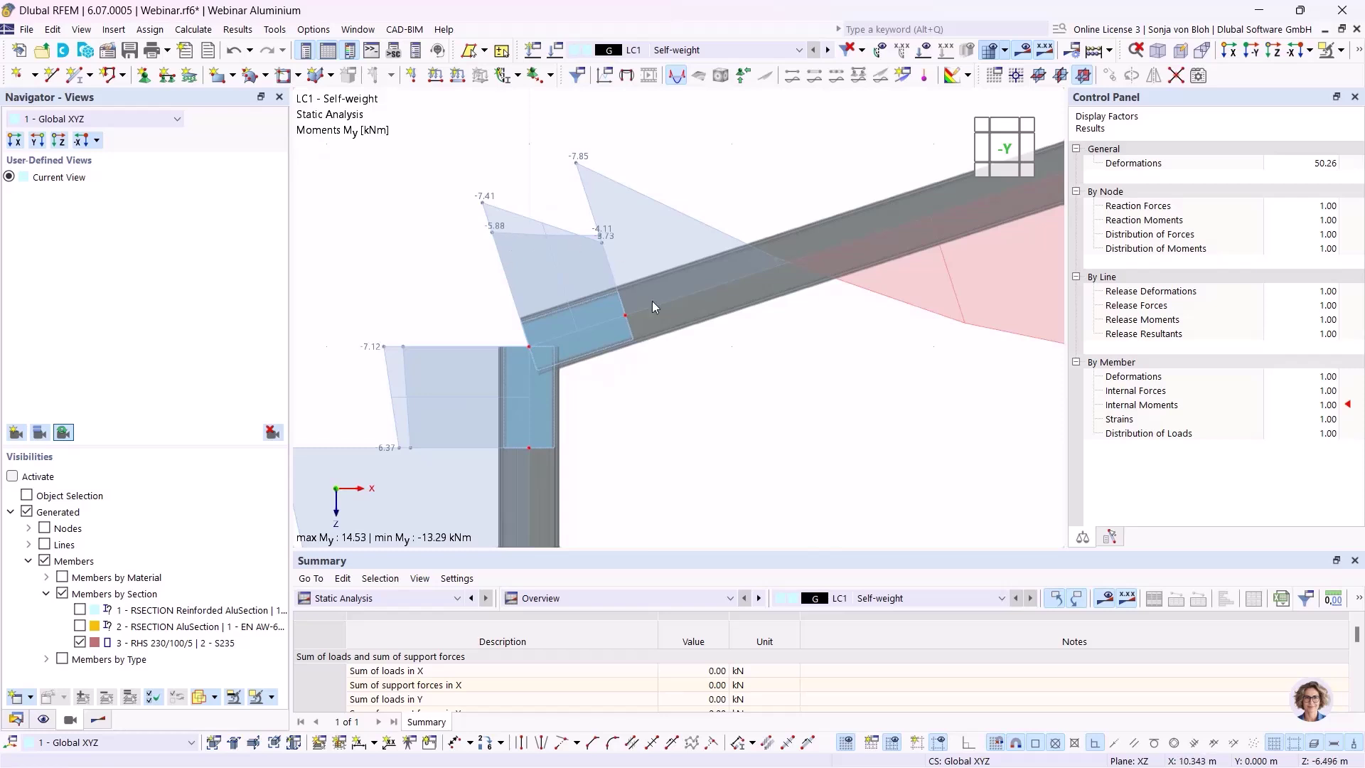
left_click(544, 317)
scroll(675, 346, "down", 5)
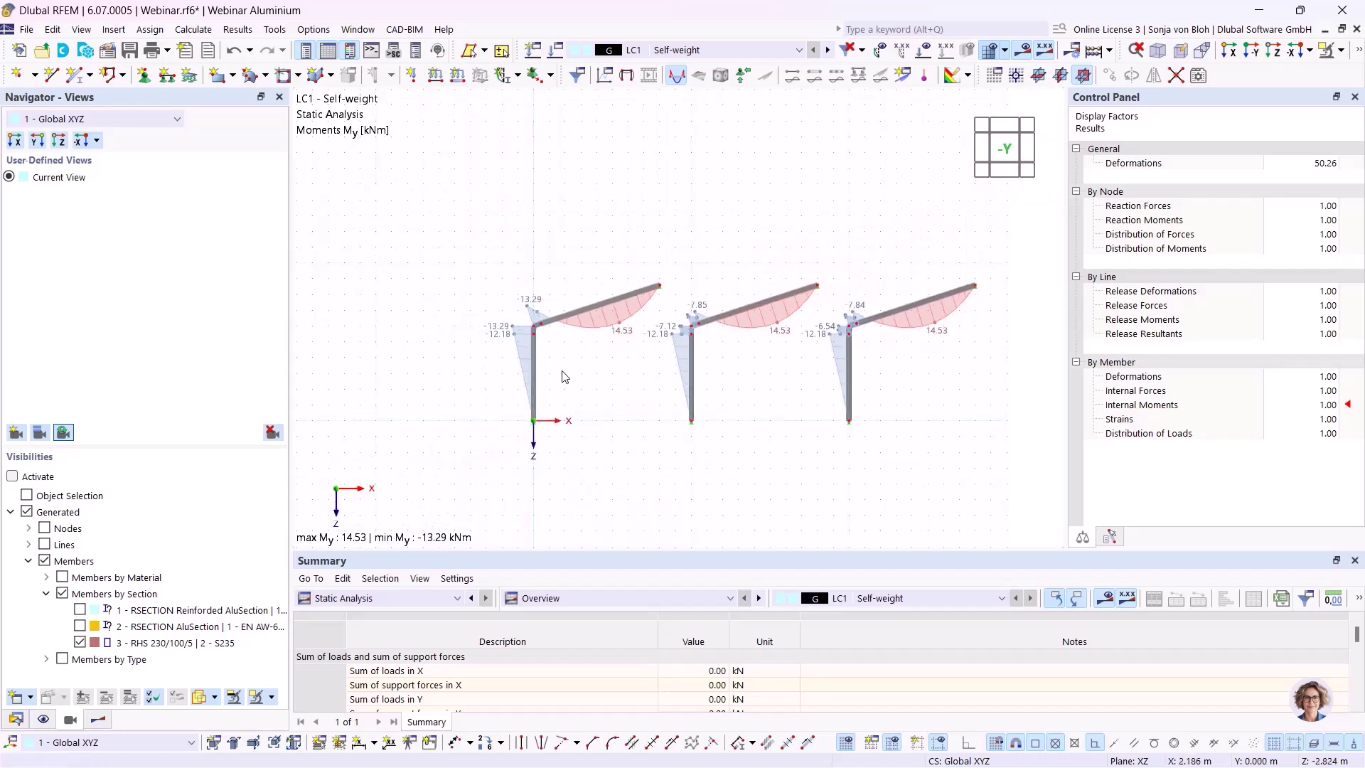
- Add a linear length dimension in the second plane from the first frame's corner node to its rafter end, offset about 2.97 m
scroll(564, 375, "up", 2)
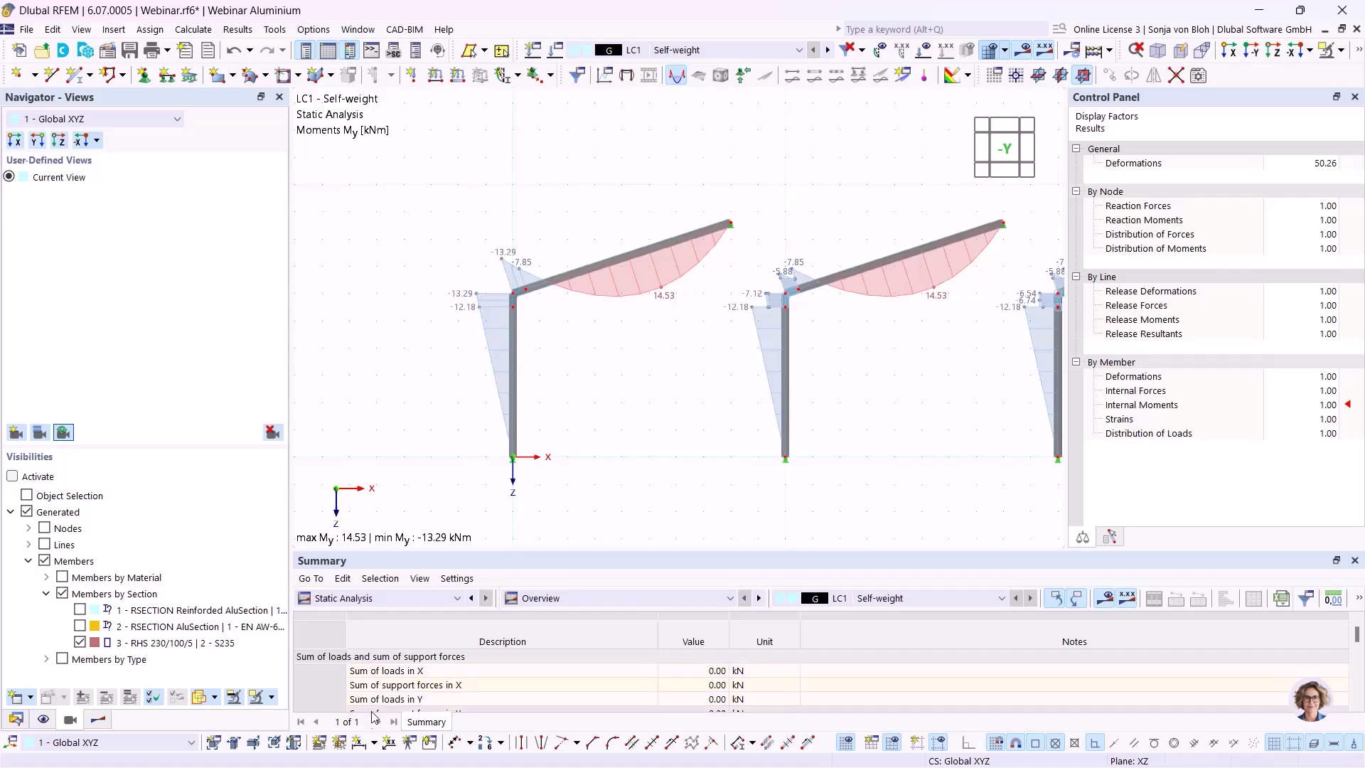
left_click(361, 743)
scroll(506, 308, "up", 3)
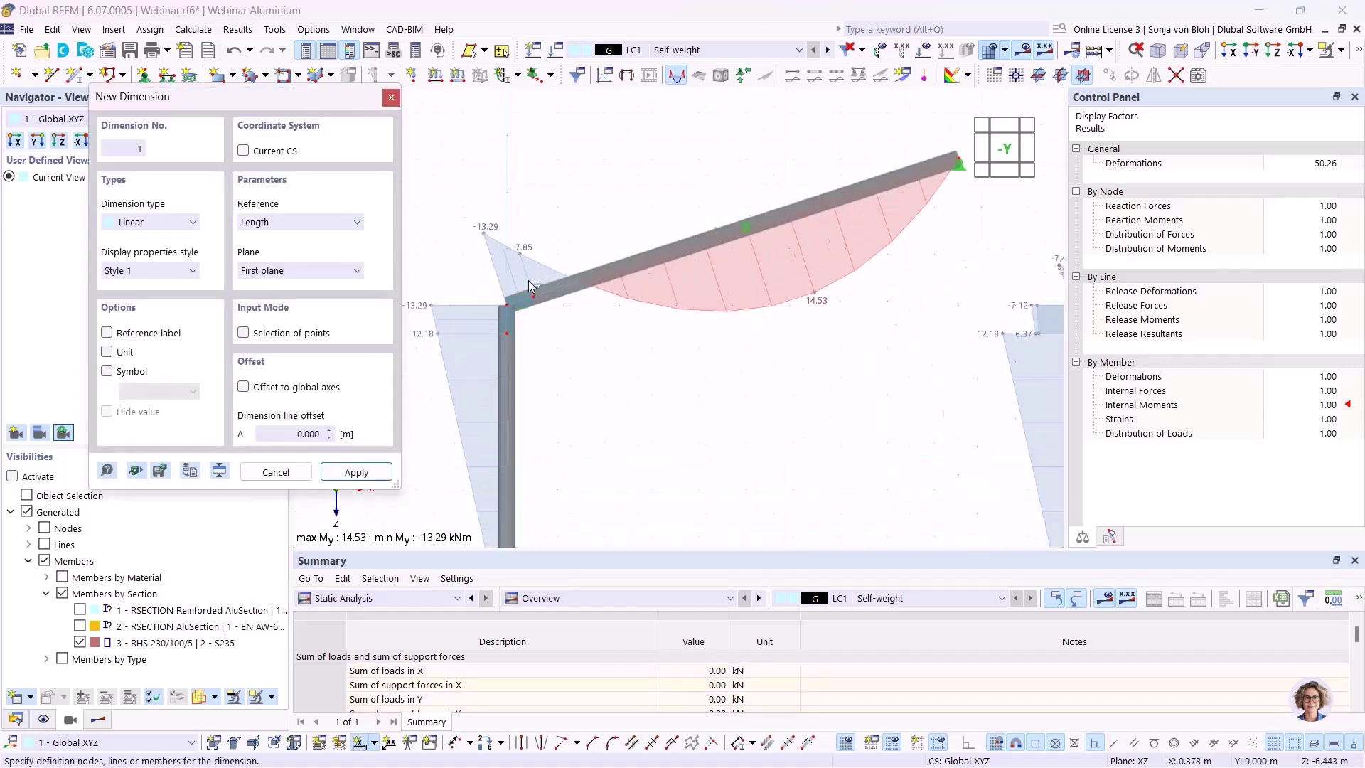
left_click(504, 311)
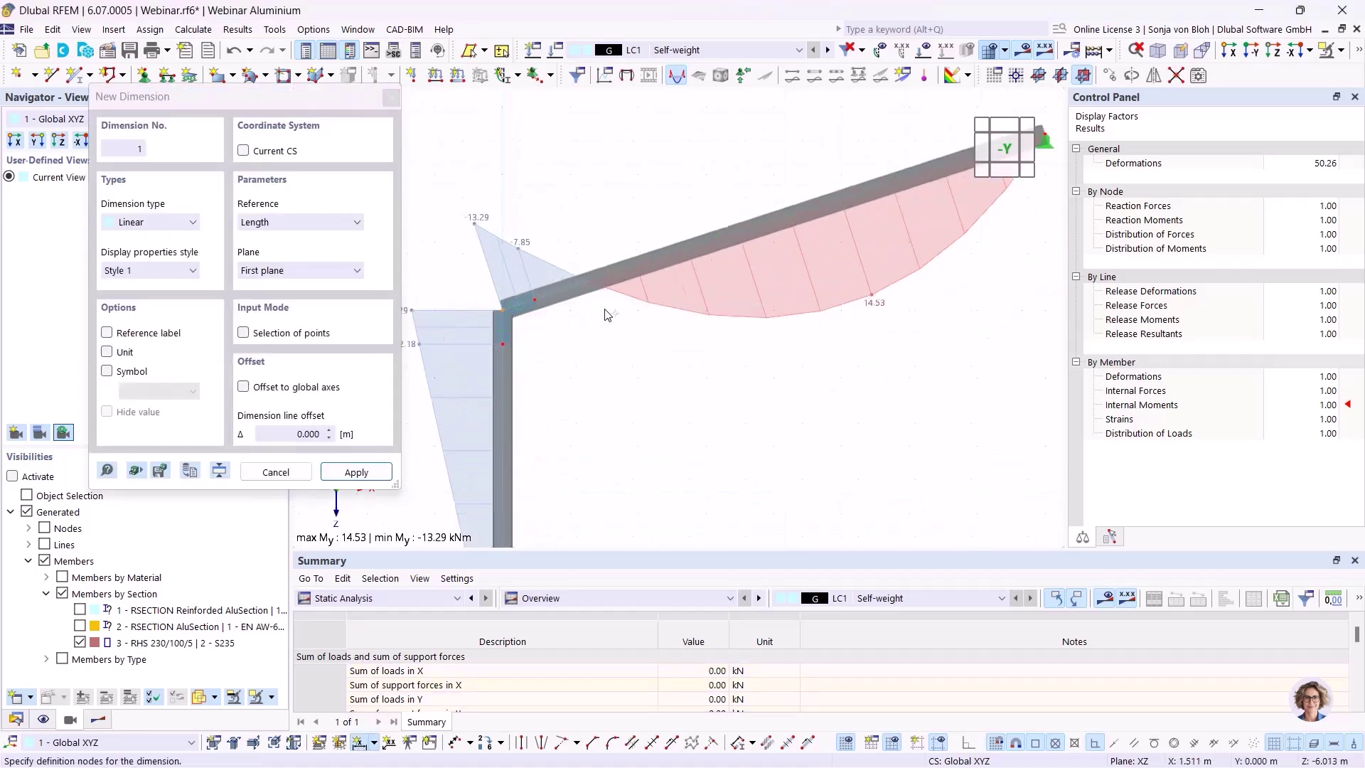
scroll(599, 305, "down", 3)
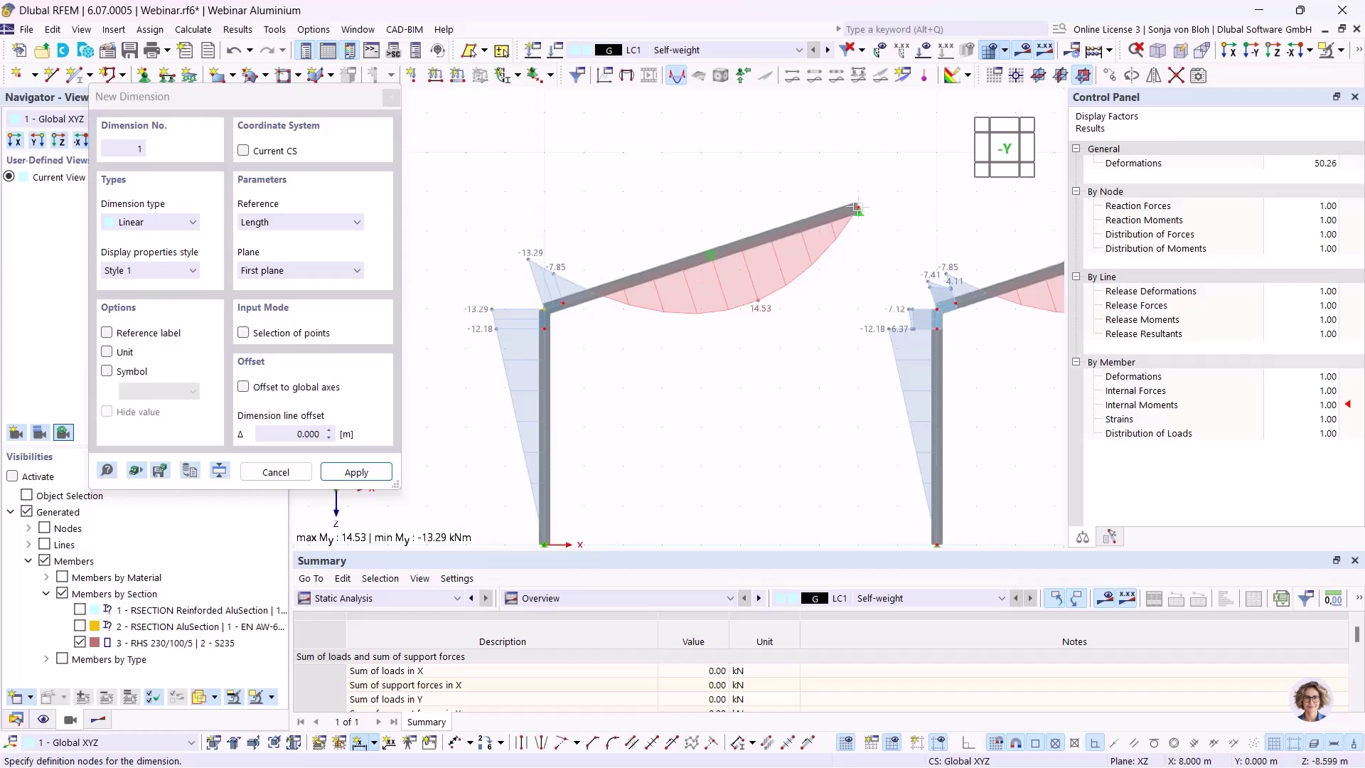
left_click(307, 272)
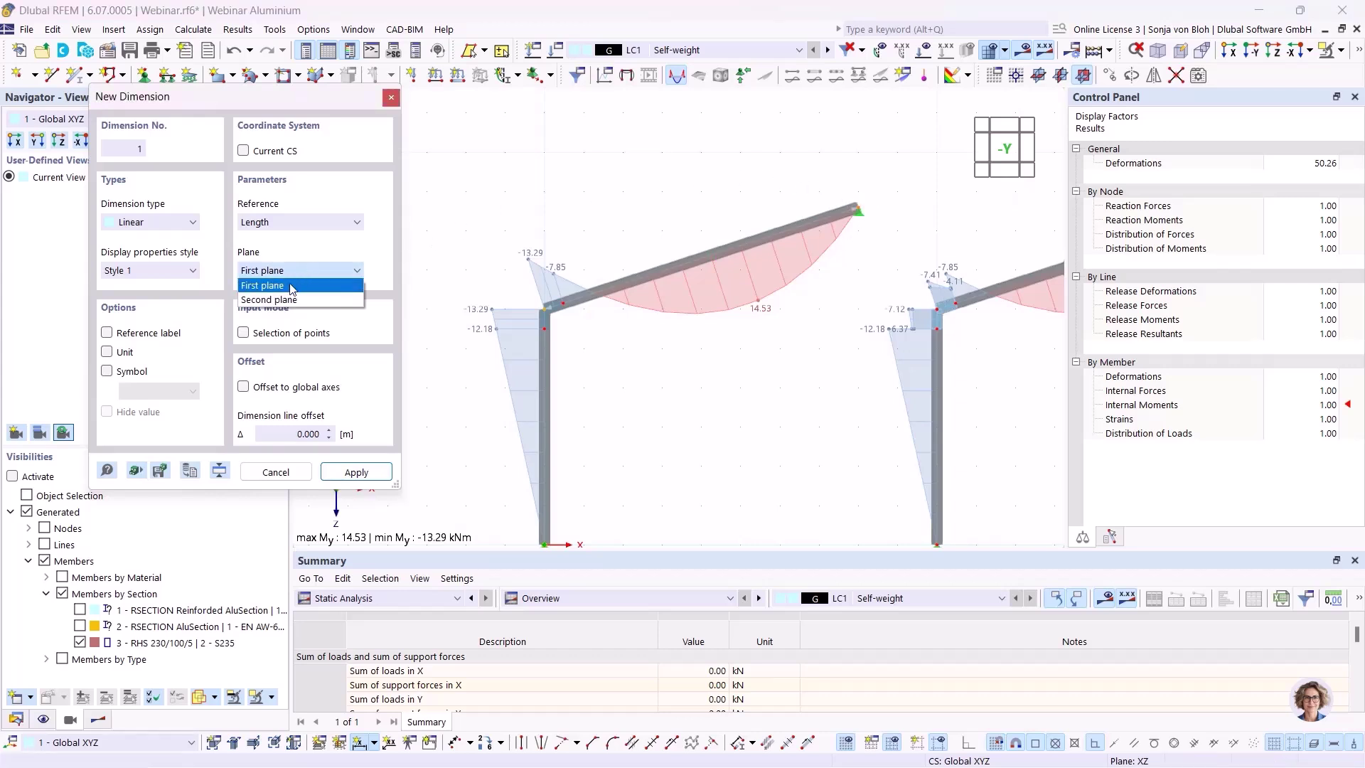
left_click(285, 293)
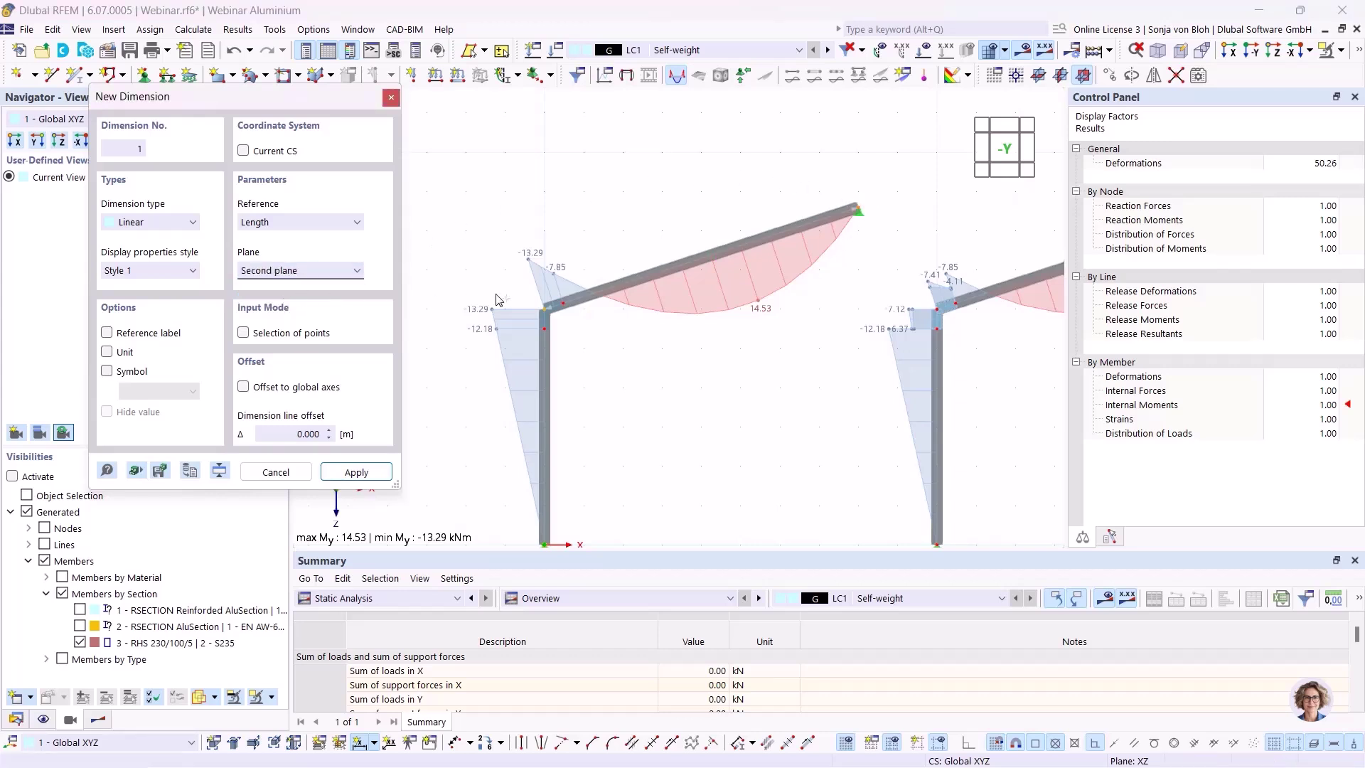
left_click(516, 202)
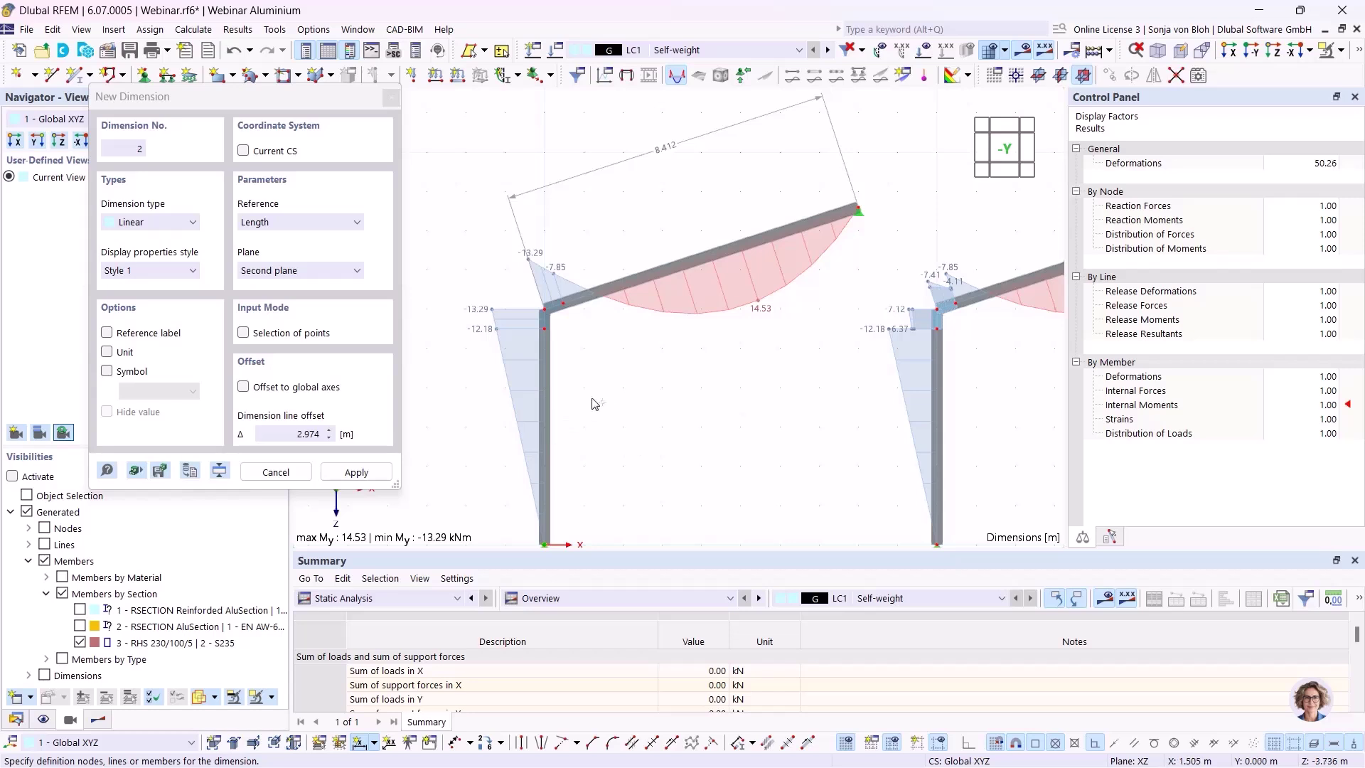
key("Escape")
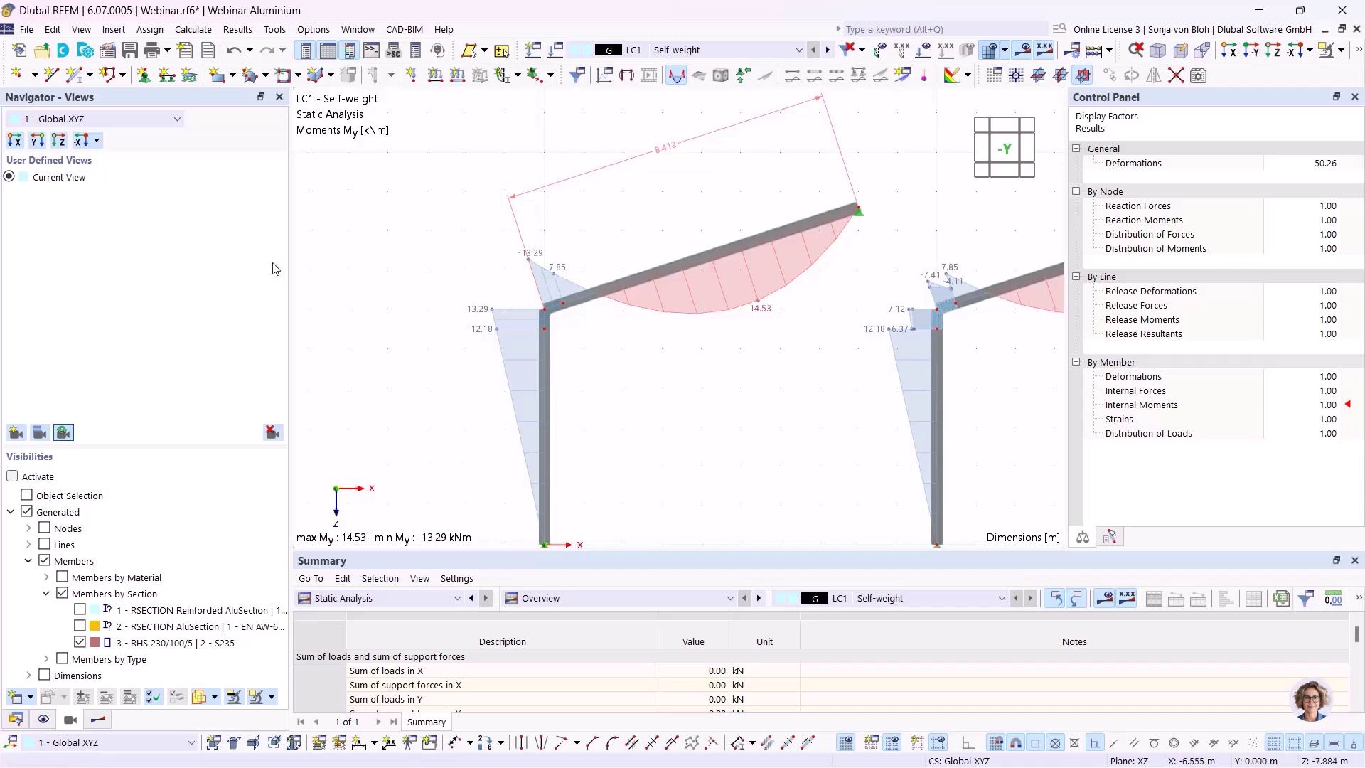
- Turn on the display of results on members for dimensions and show the global deformations |u|
left_click(100, 720)
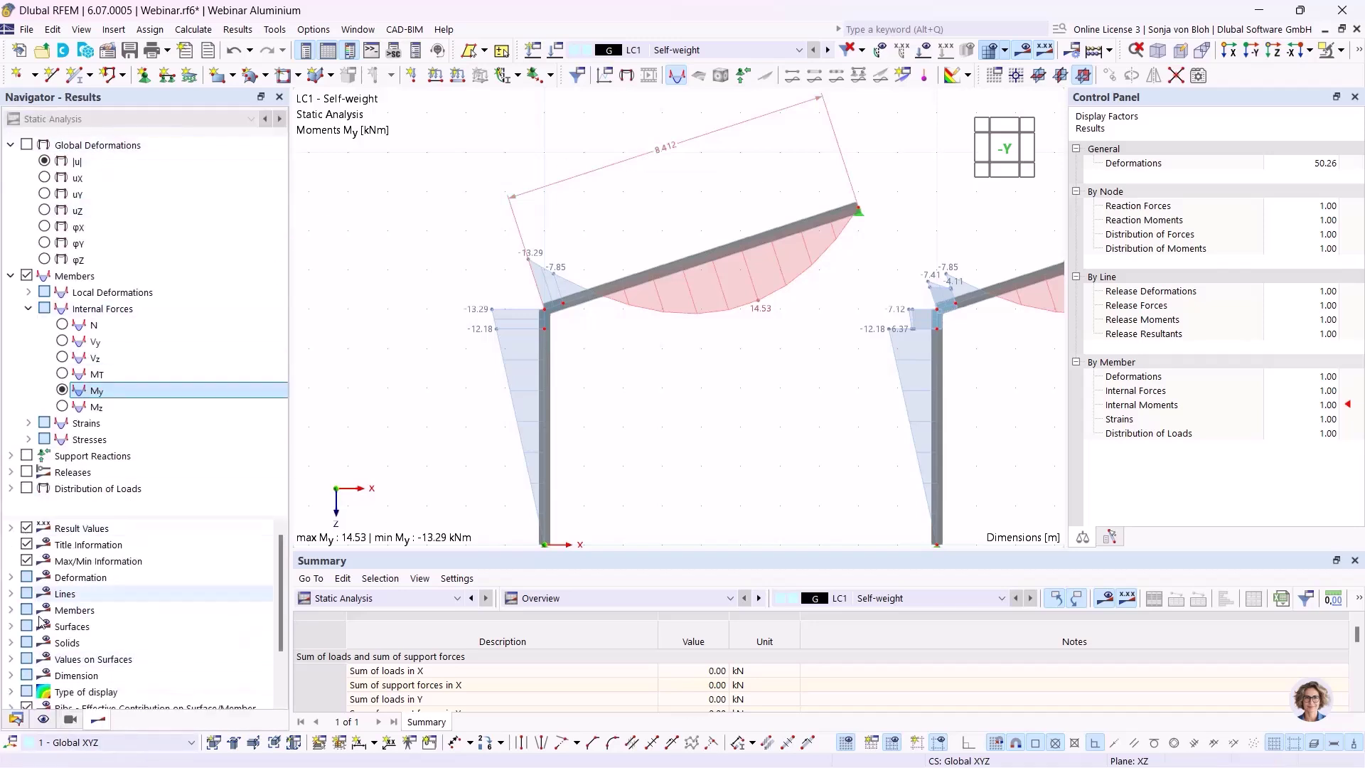
left_click(10, 676)
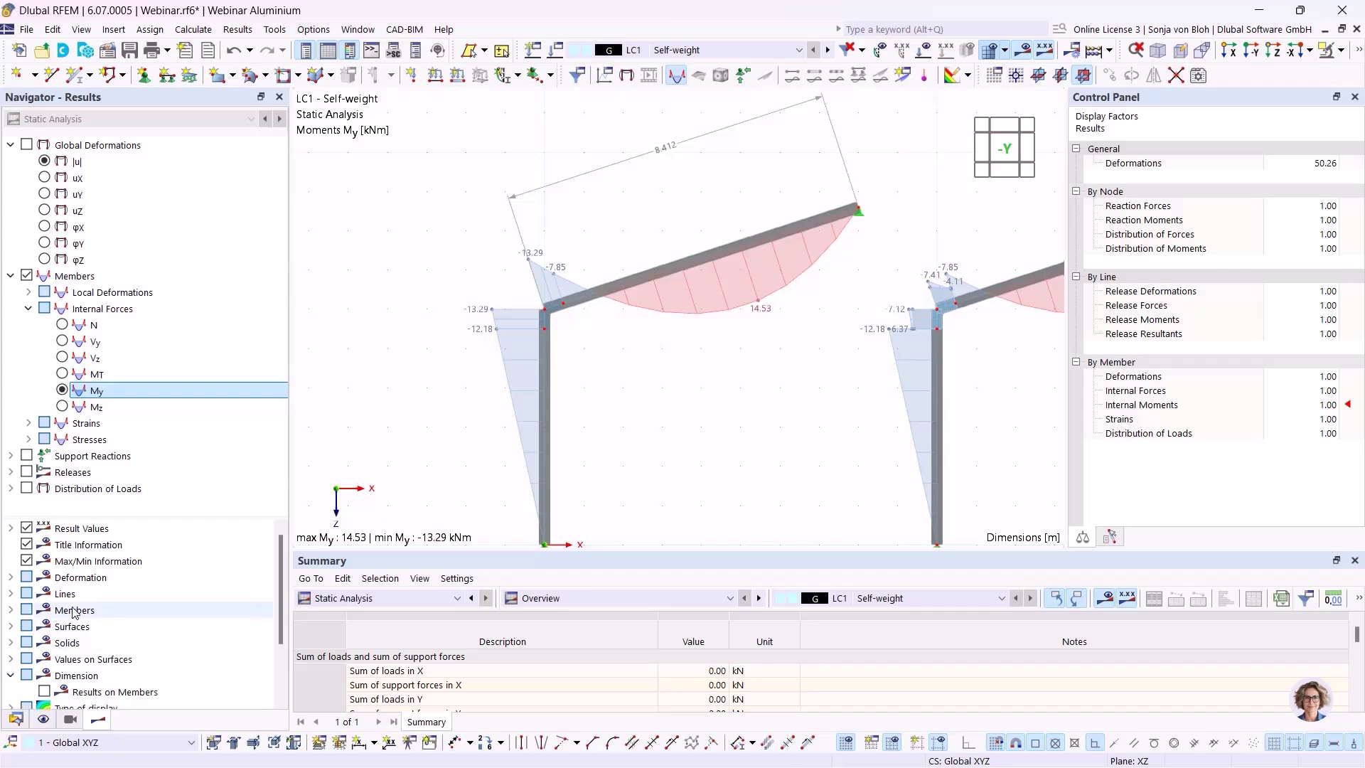
scroll(53, 611, "down", 2)
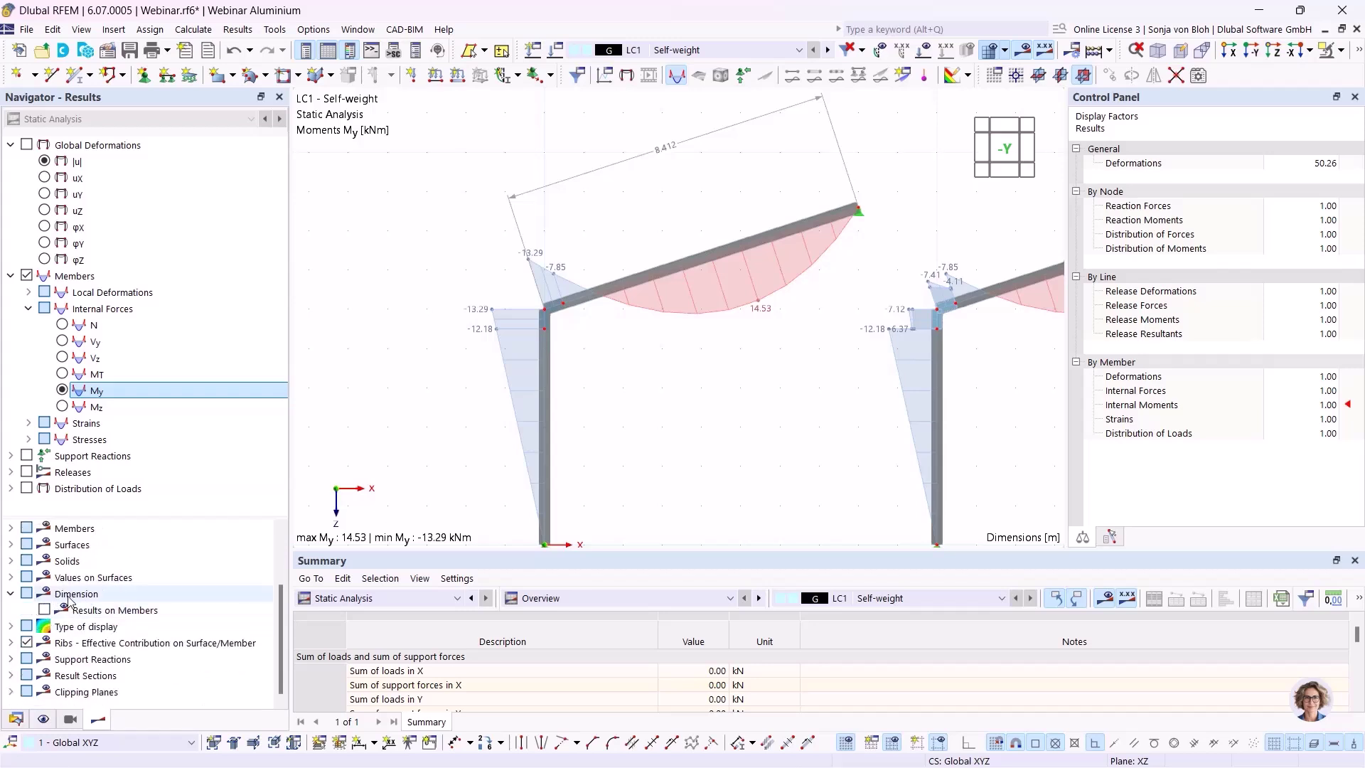
left_click(44, 610)
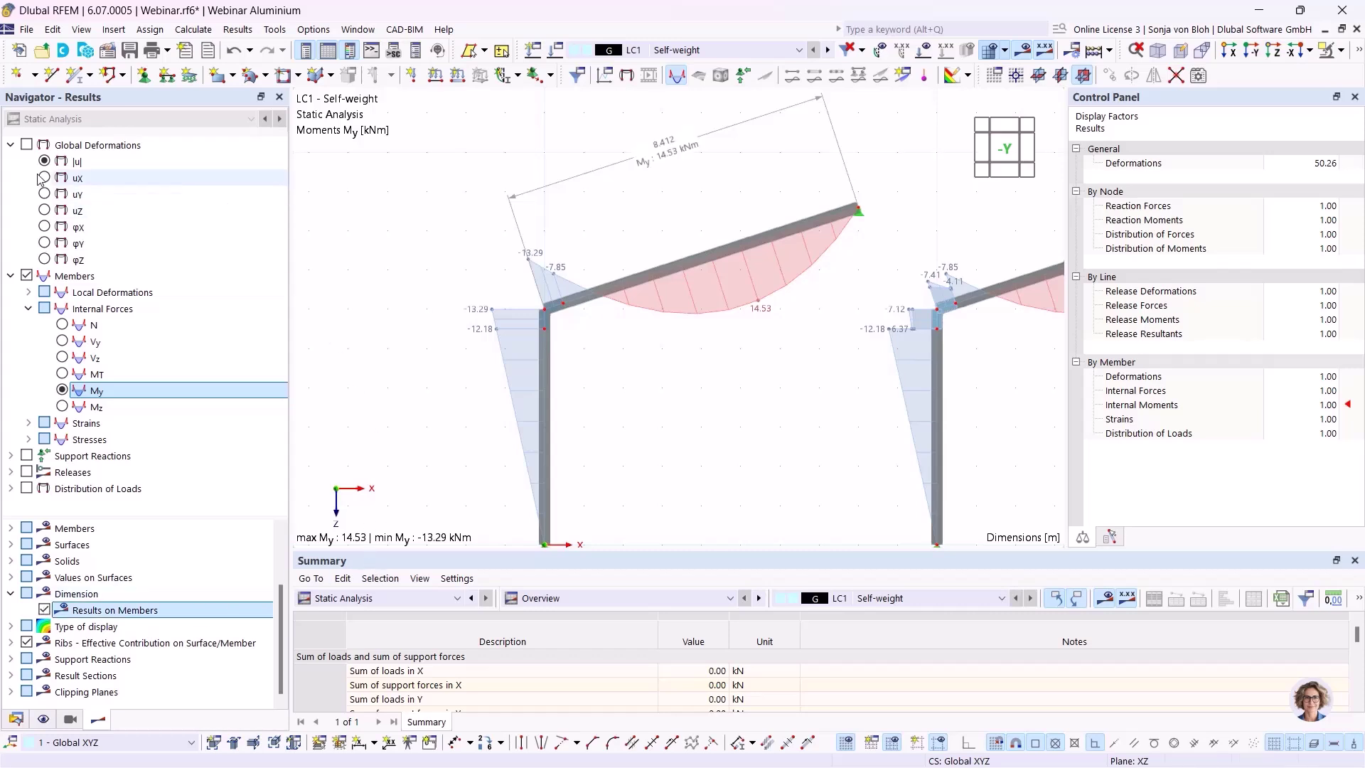
left_click(27, 145)
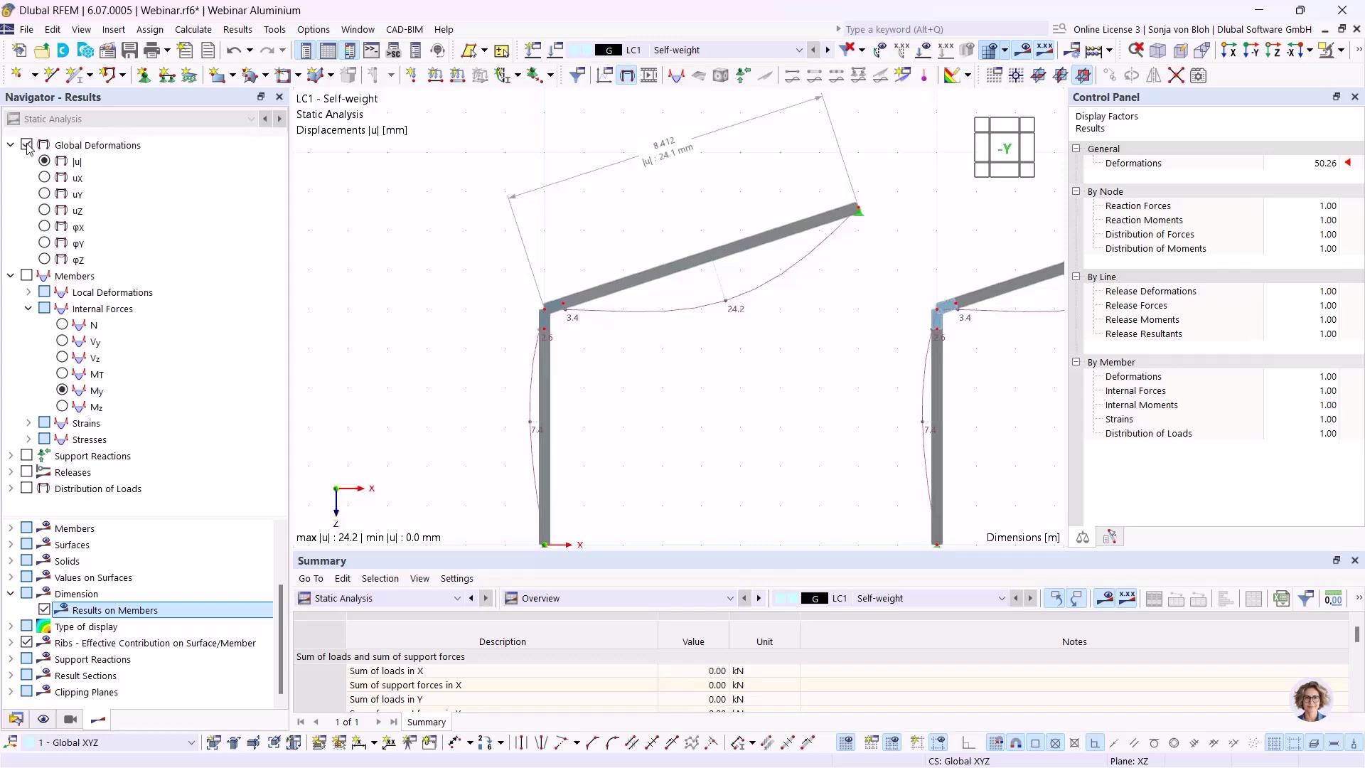
left_click(662, 146)
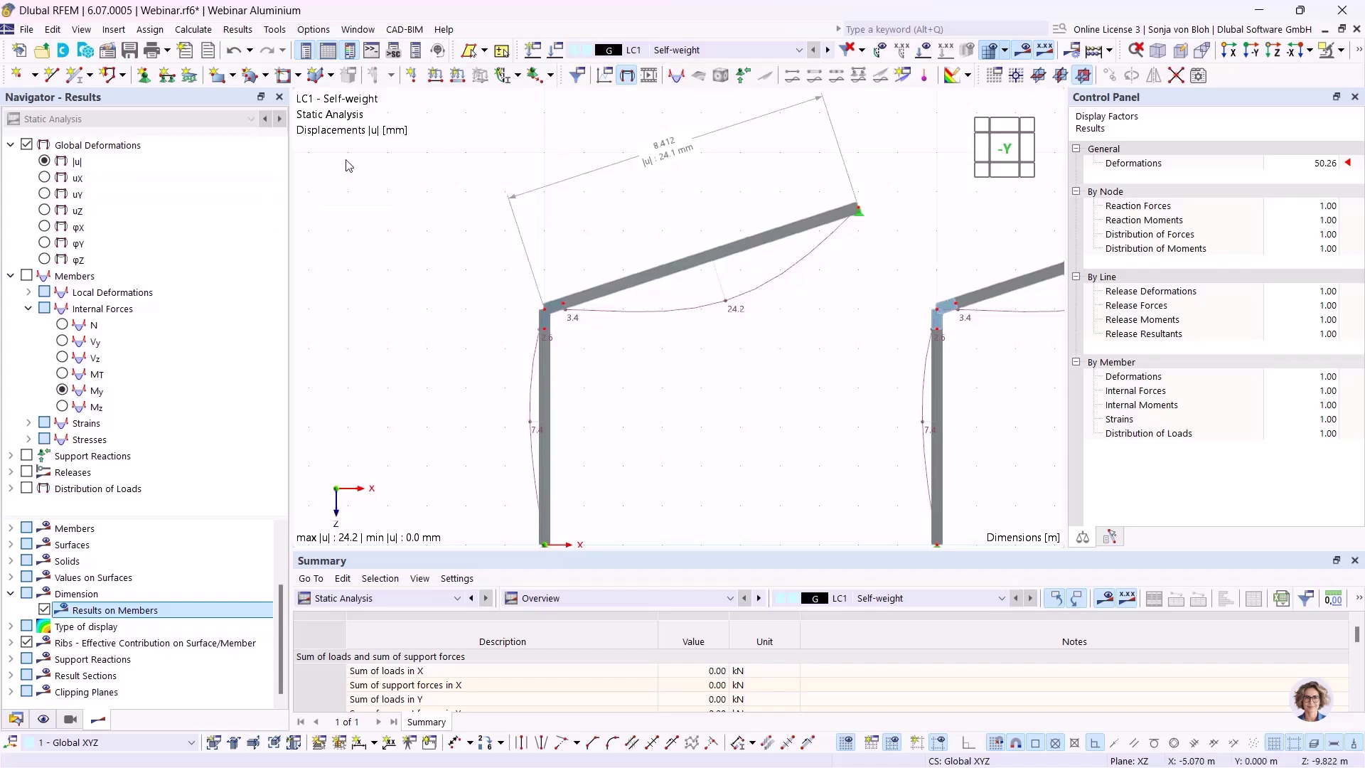
- Add a second linear length dimension in the second plane from node 5 to the first frame's rafter end, offset about 1.72 m
left_click(359, 742)
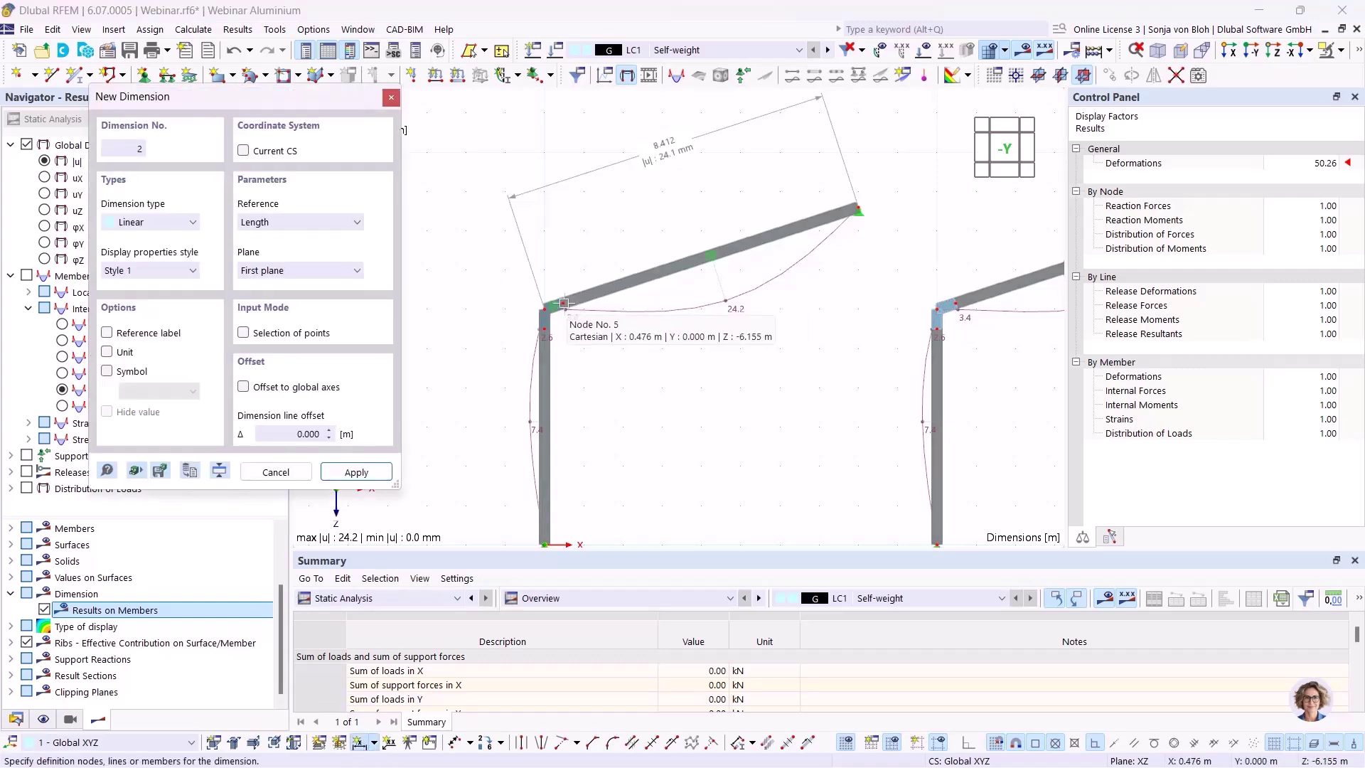
scroll(566, 305, "up", 2)
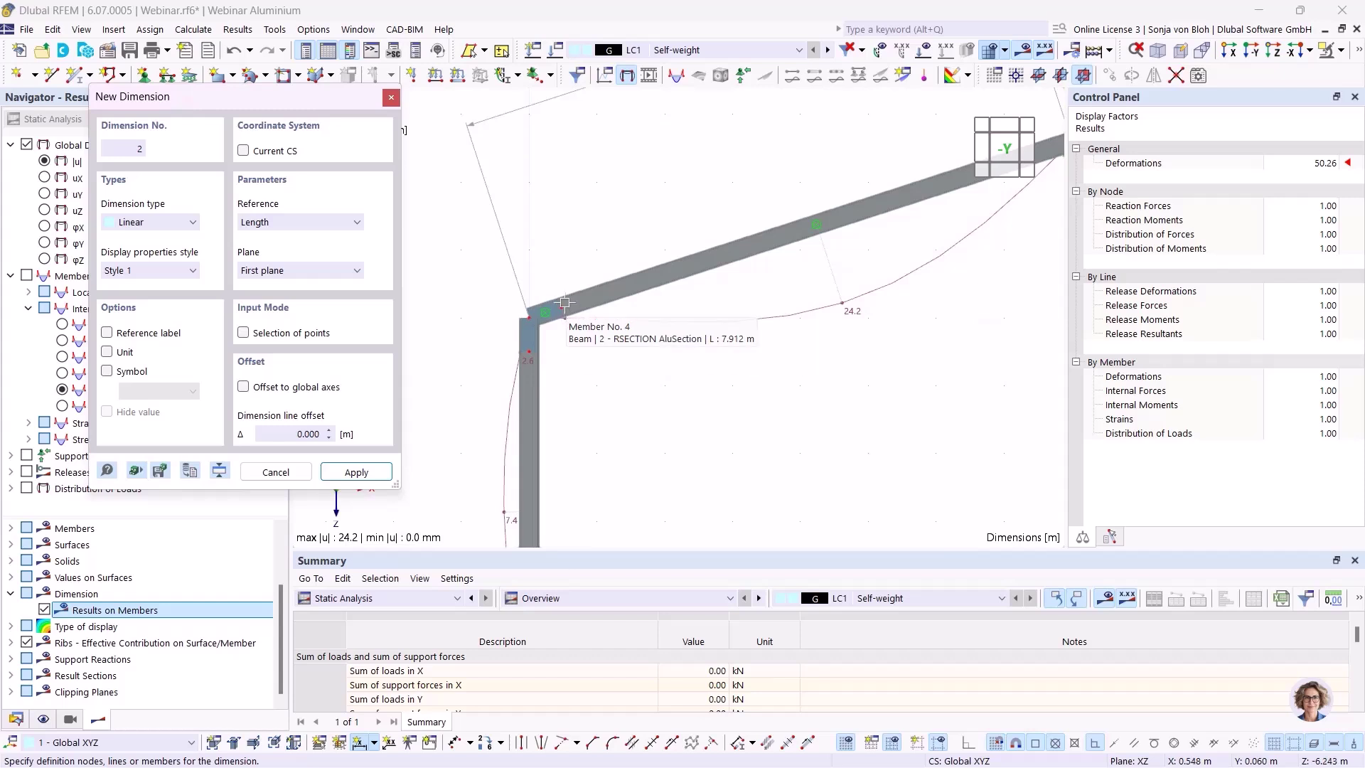
left_click(565, 307)
scroll(565, 307, "down", 2)
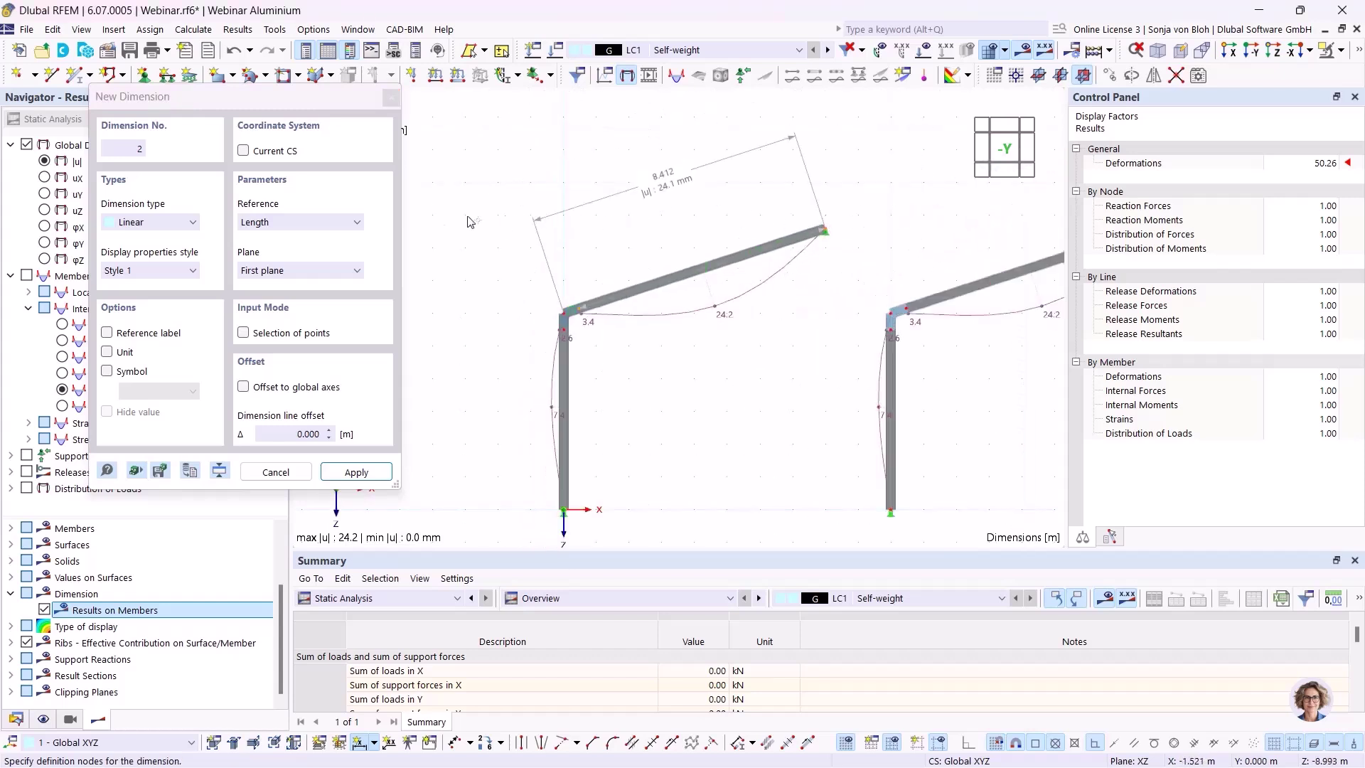
left_click(280, 271)
left_click(274, 293)
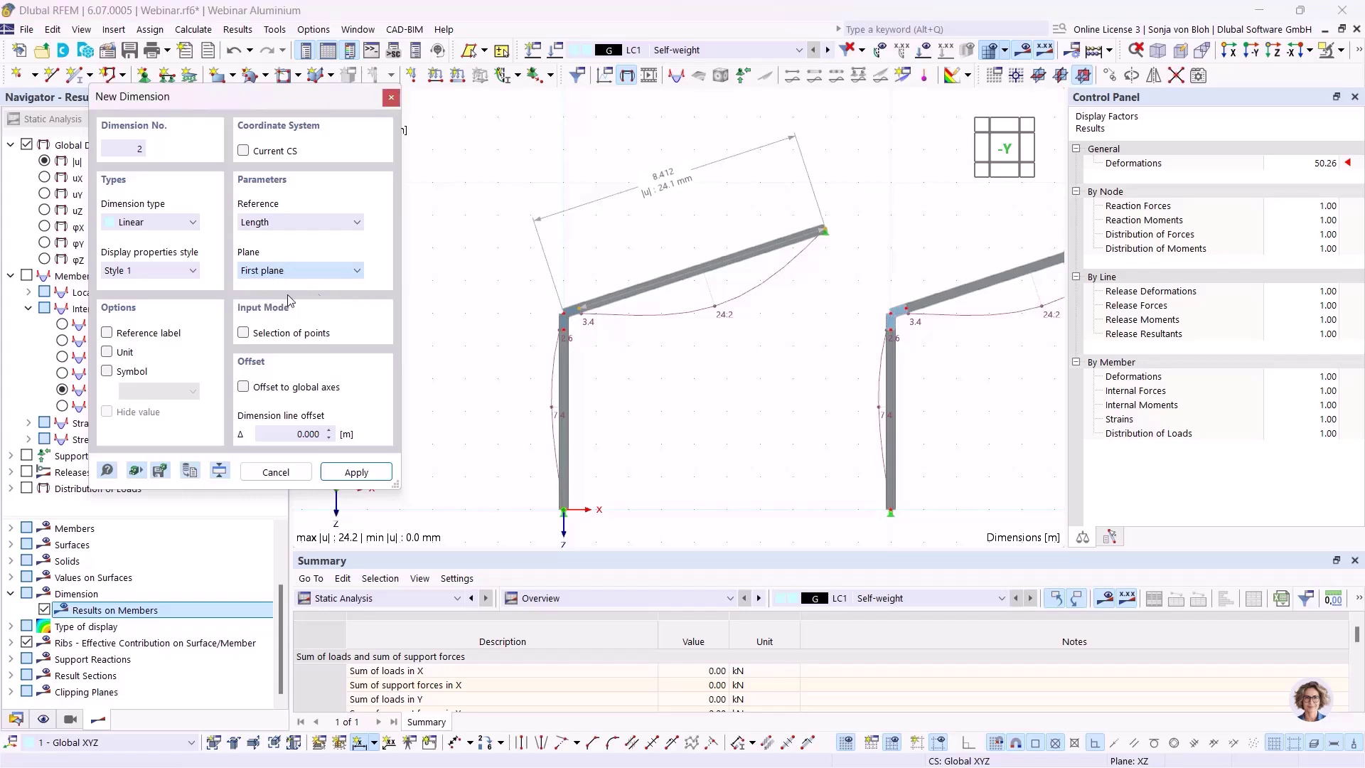
left_click(626, 241)
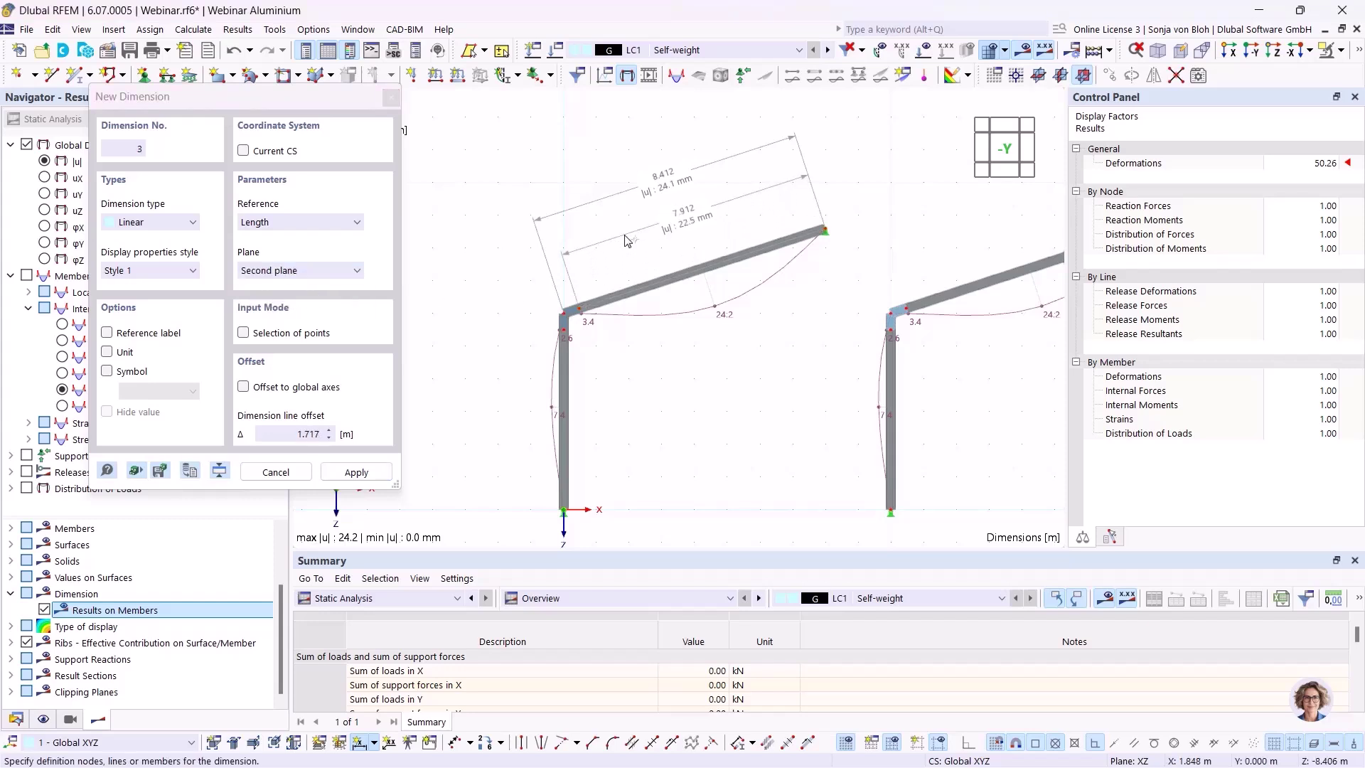
key("Escape")
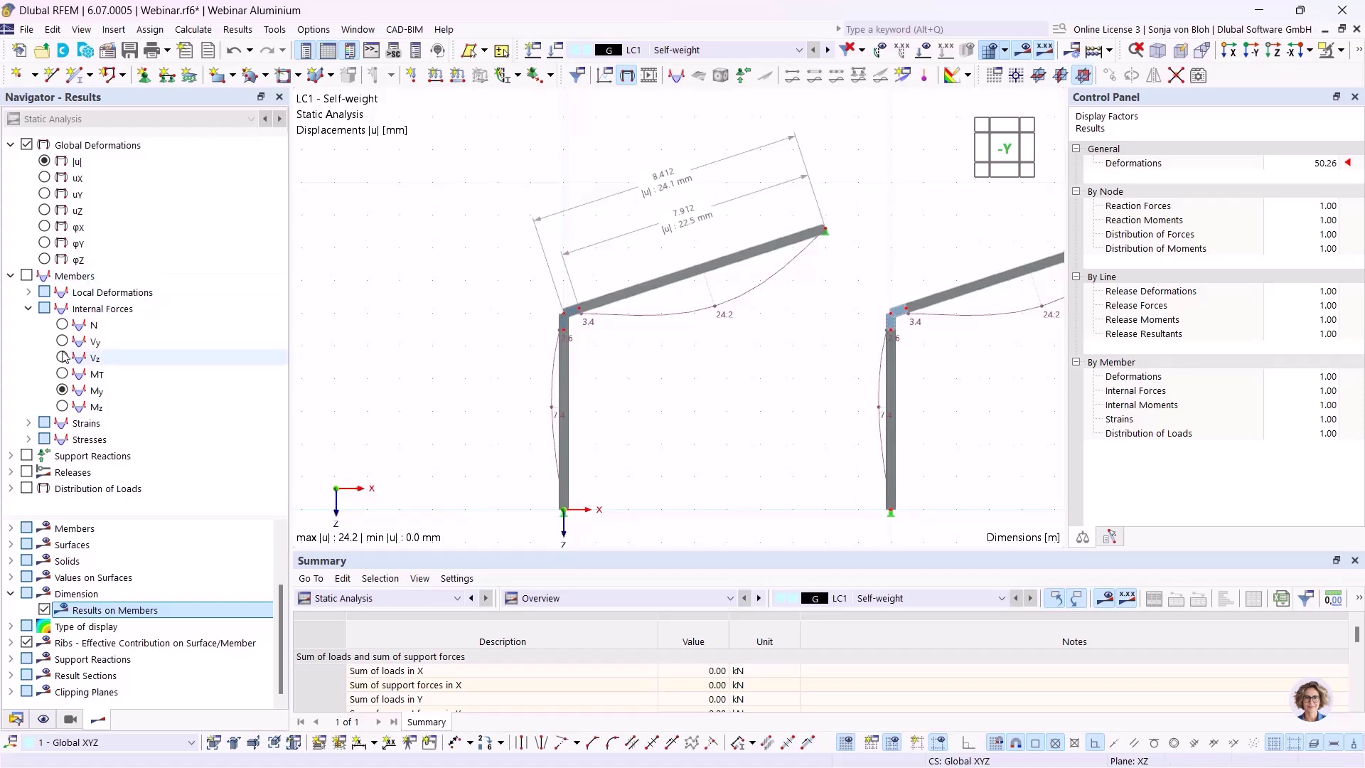
- Switch on clipping plane 2, the YZ plane with zero offset in Global XYZ, among the guide objects
left_click(16, 719)
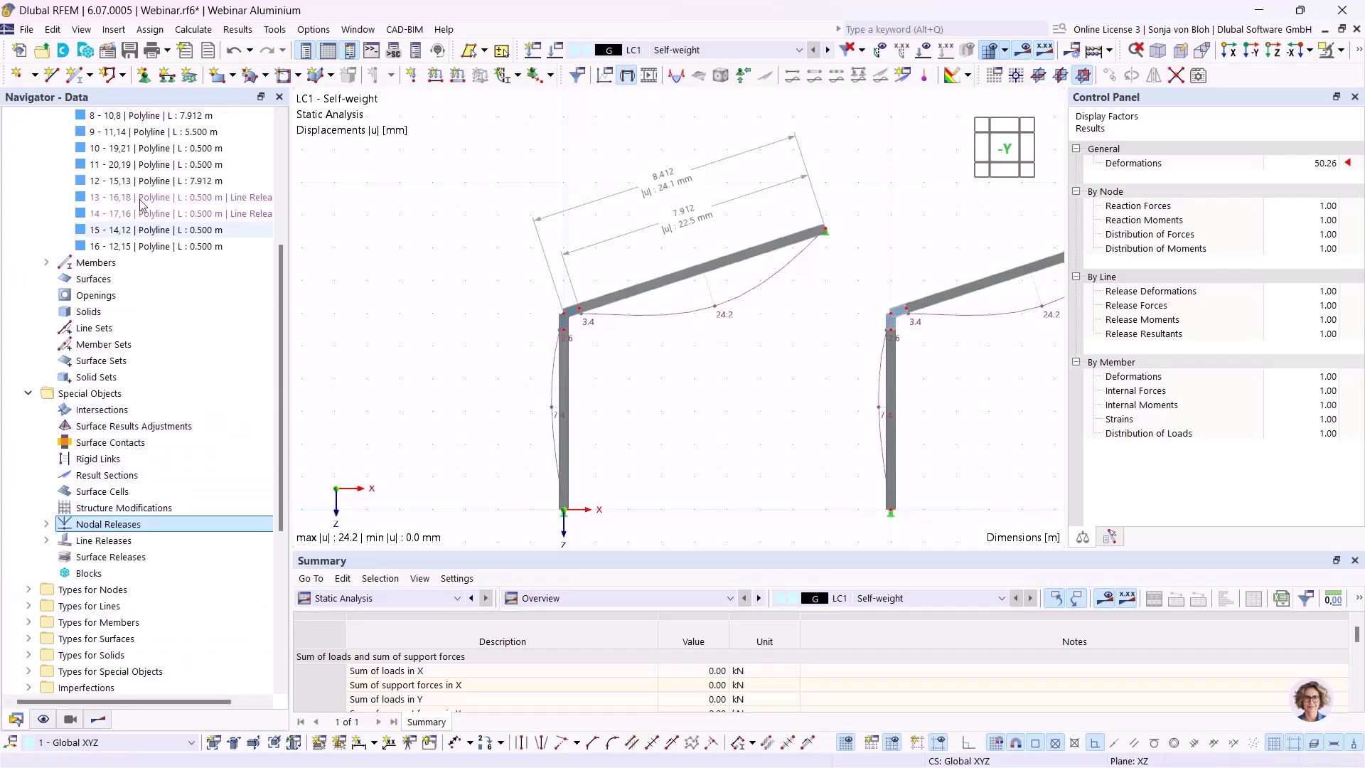
scroll(64, 227, "down", 6)
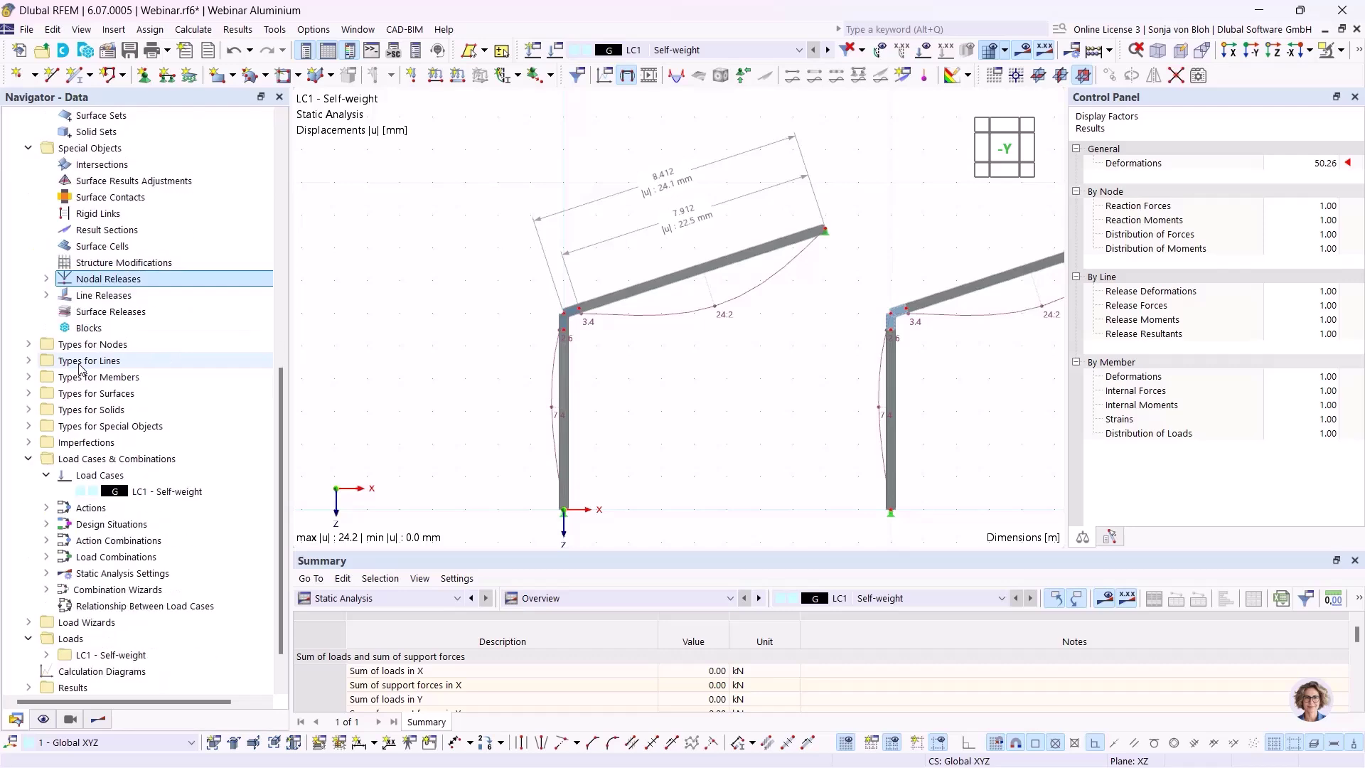
left_click(29, 655)
scroll(124, 549, "down", 1)
scroll(124, 549, "down", 3)
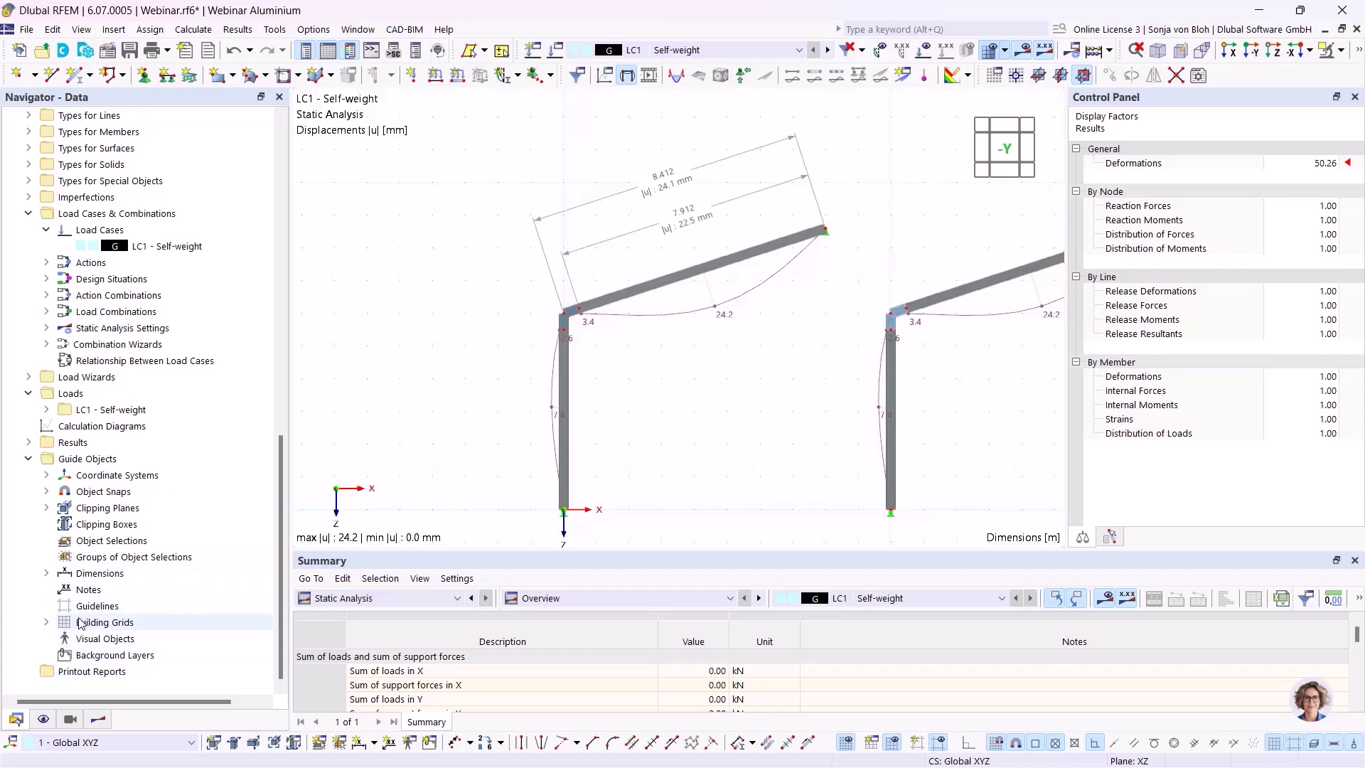
left_click(47, 508)
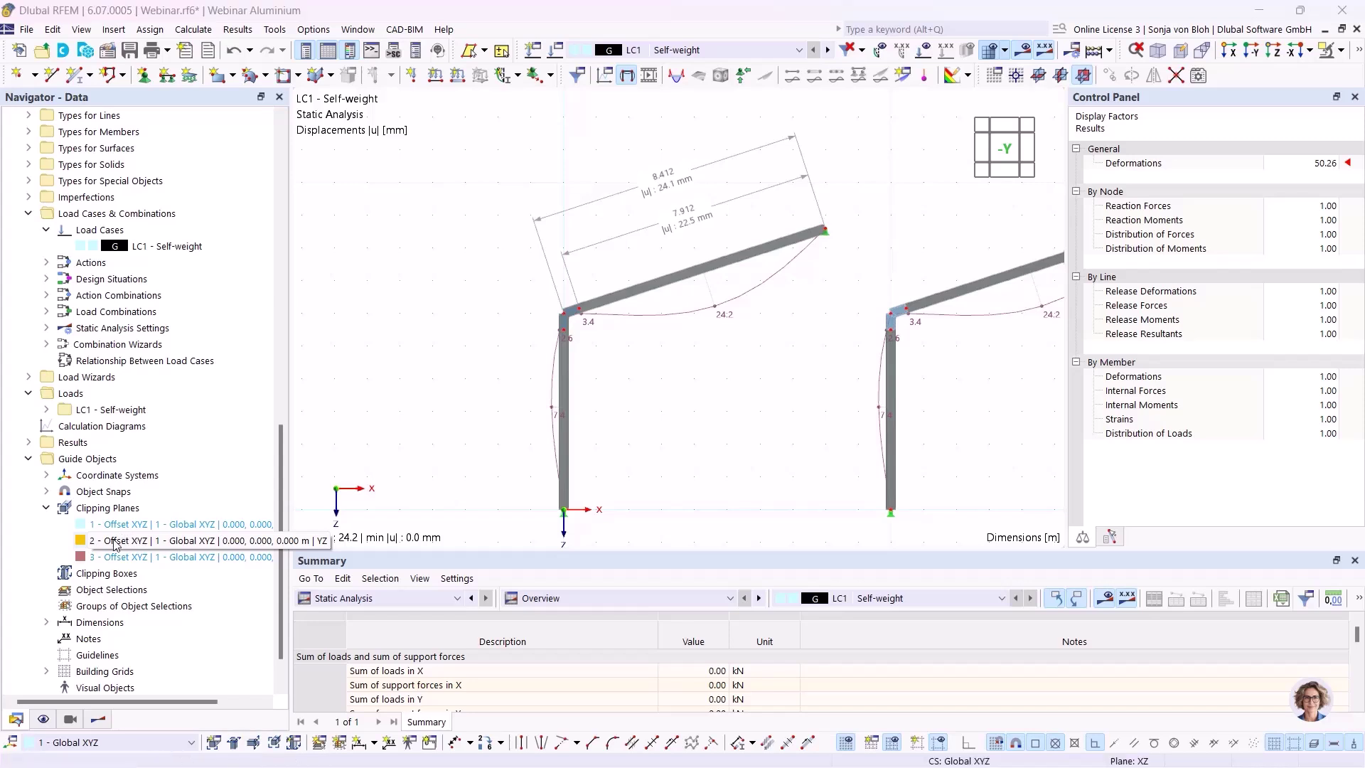
right_click(116, 544)
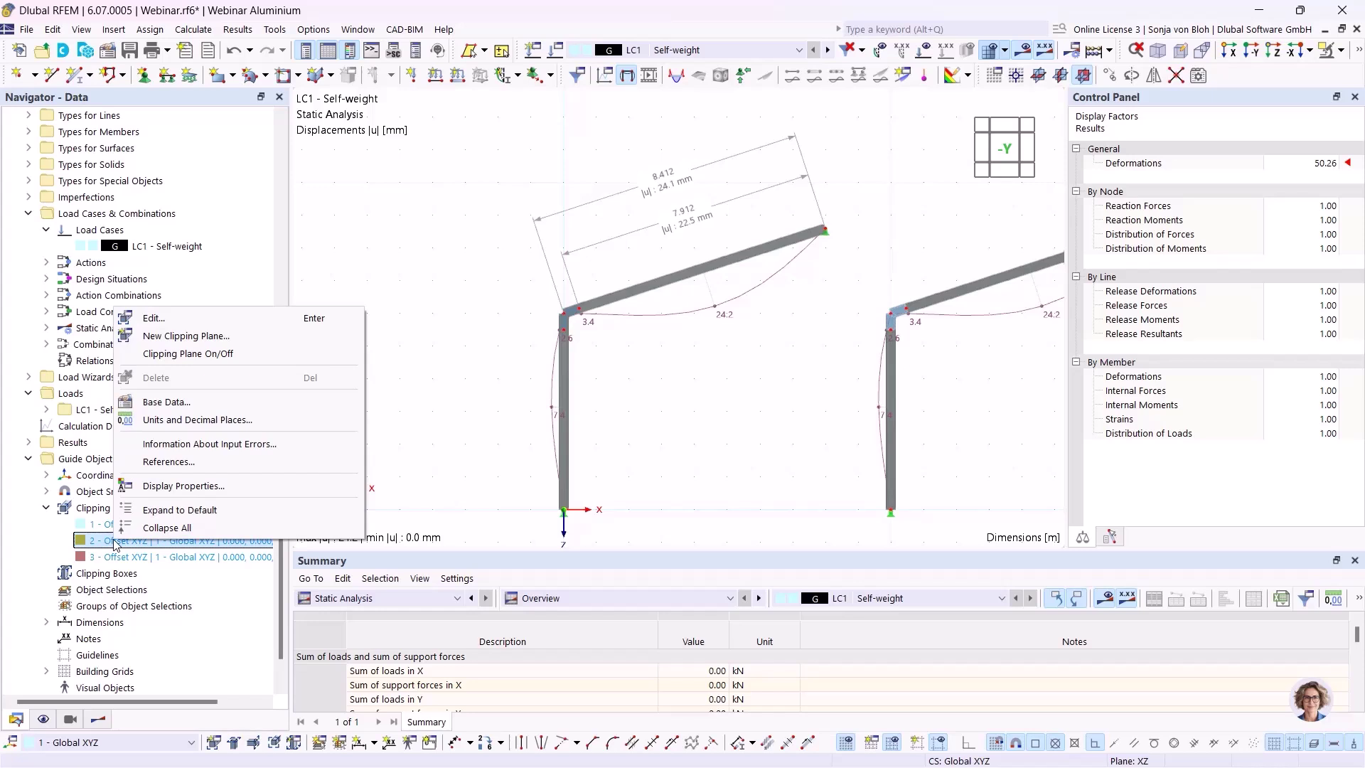
left_click(159, 357)
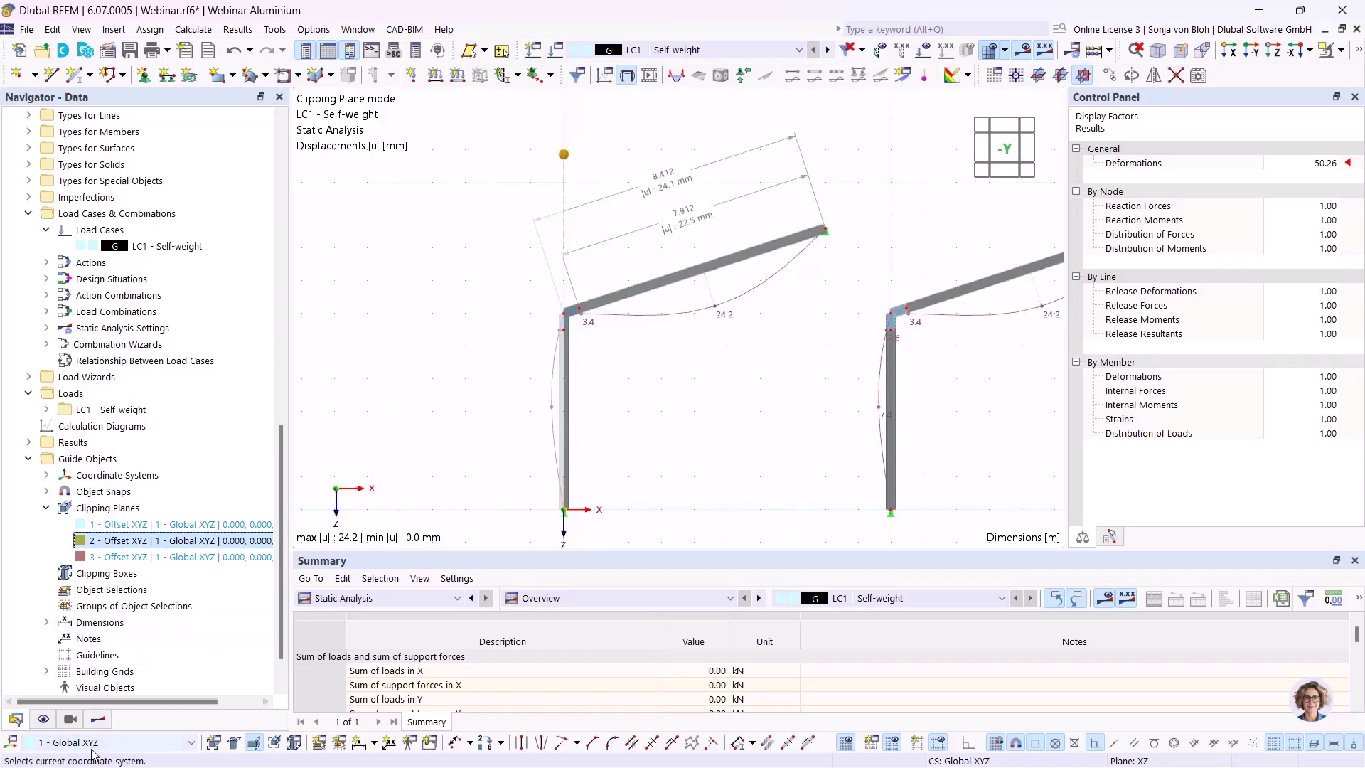
- Show the normal stress σx on the members instead of the global deformations
left_click(98, 718)
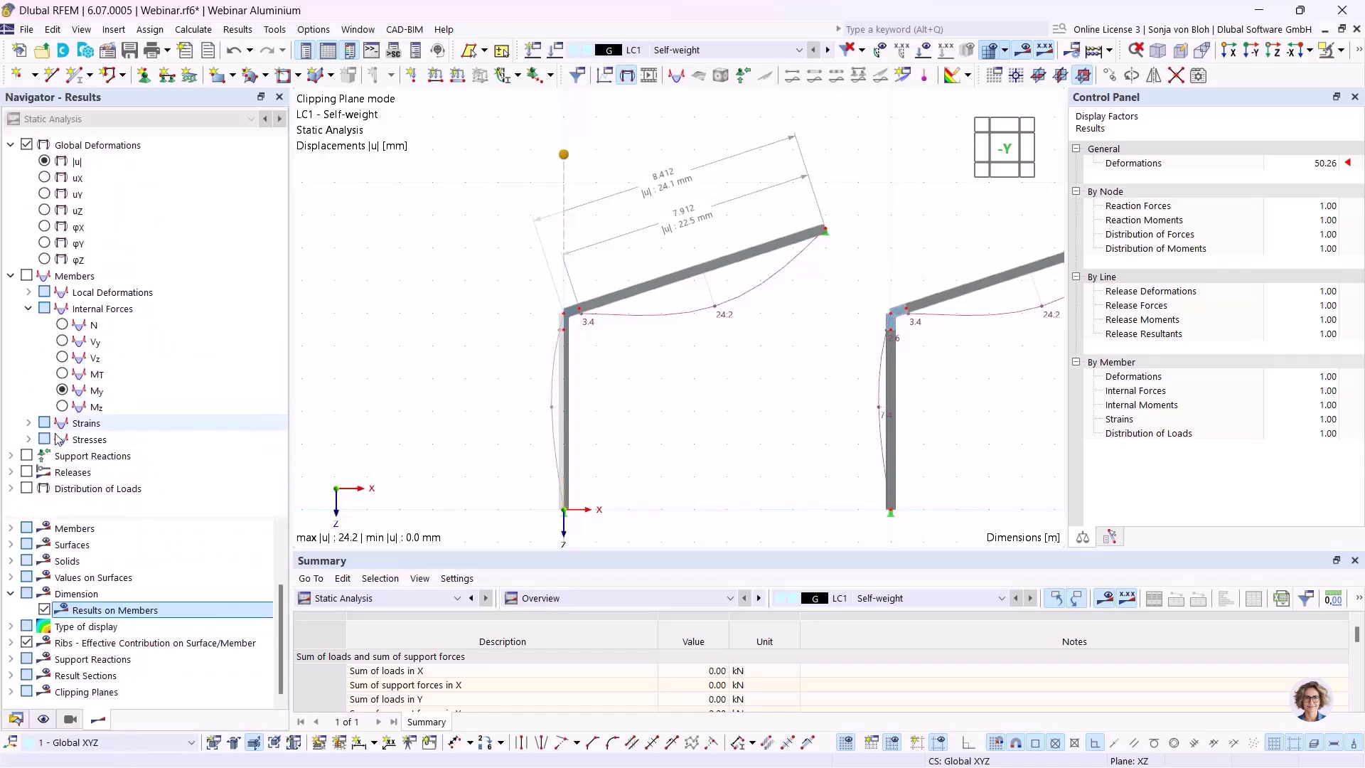
left_click(29, 440)
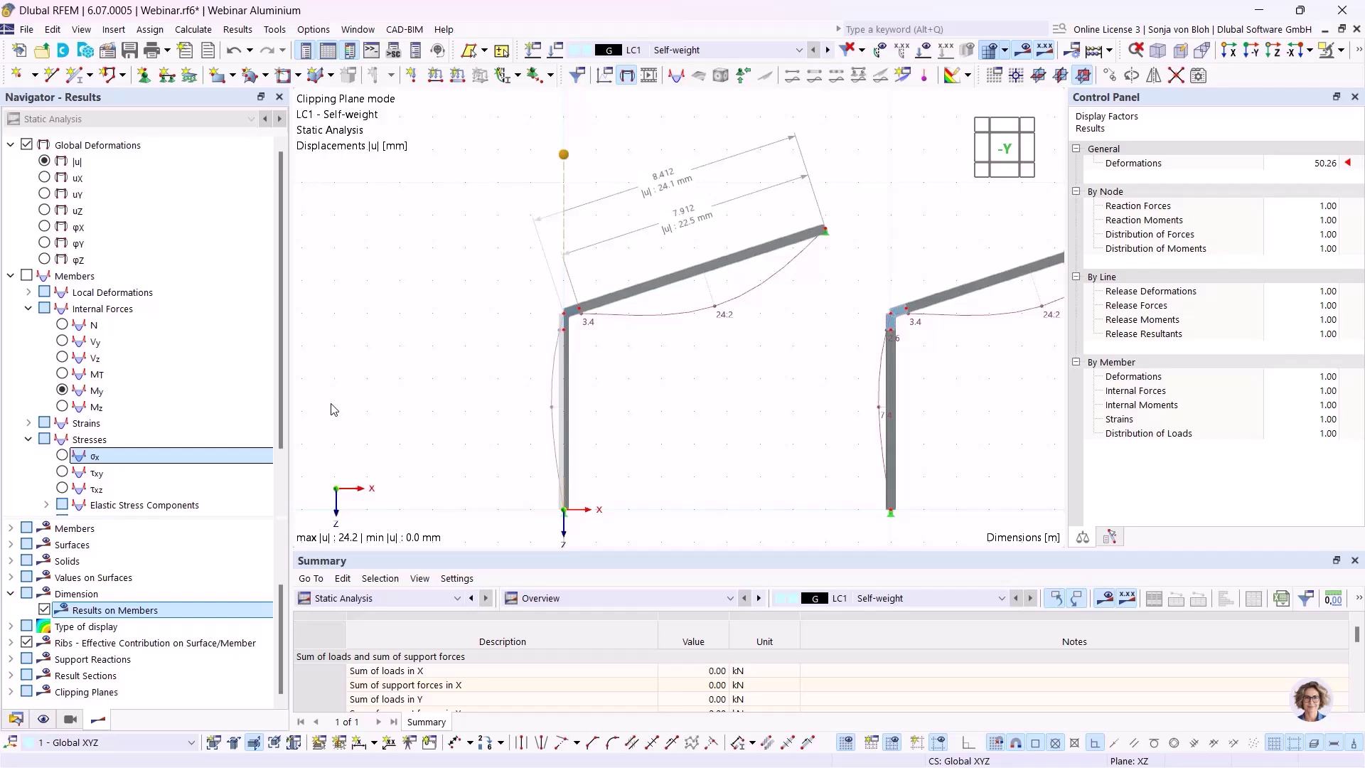
key("space")
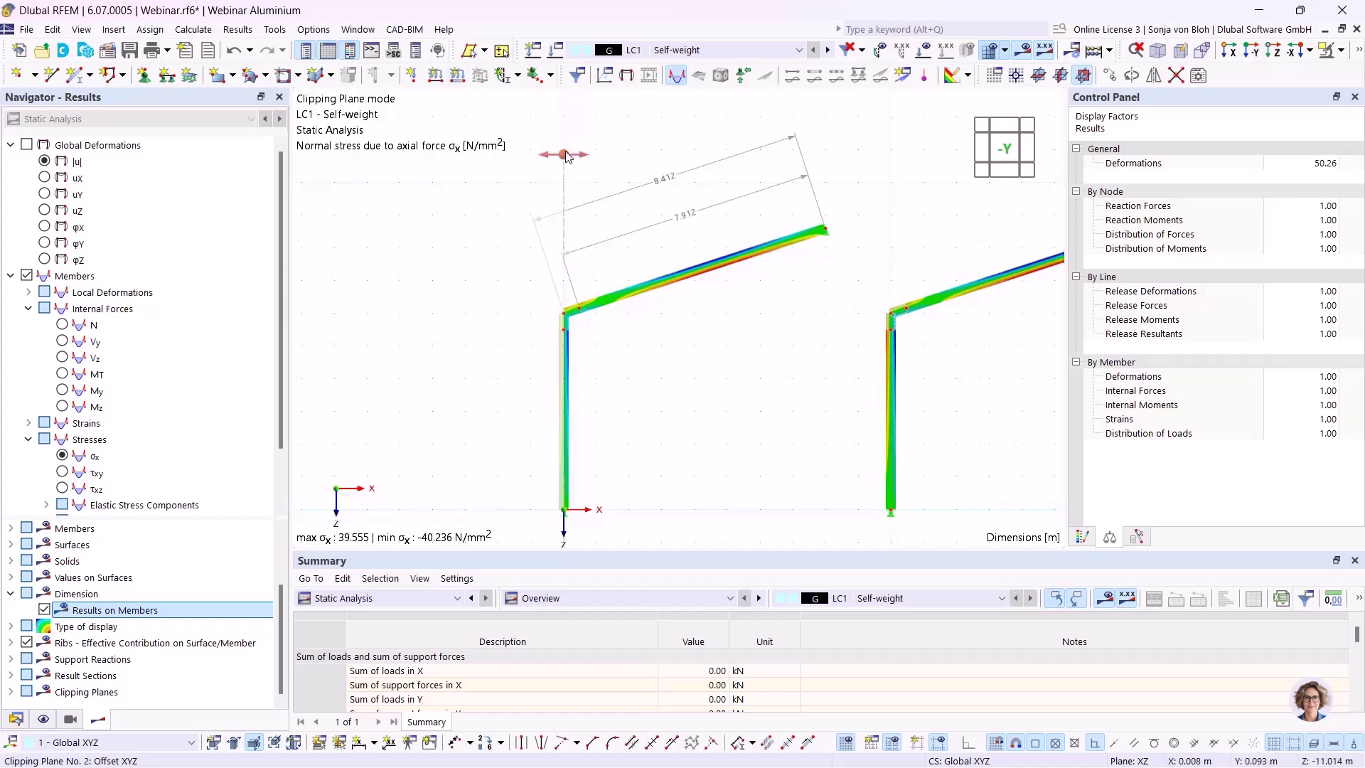
- Shift clipping plane 2 about 0.25 m in X and examine the stresses in the cut section at the first frame's reinforced corner
left_click_drag(564, 155, 573, 154)
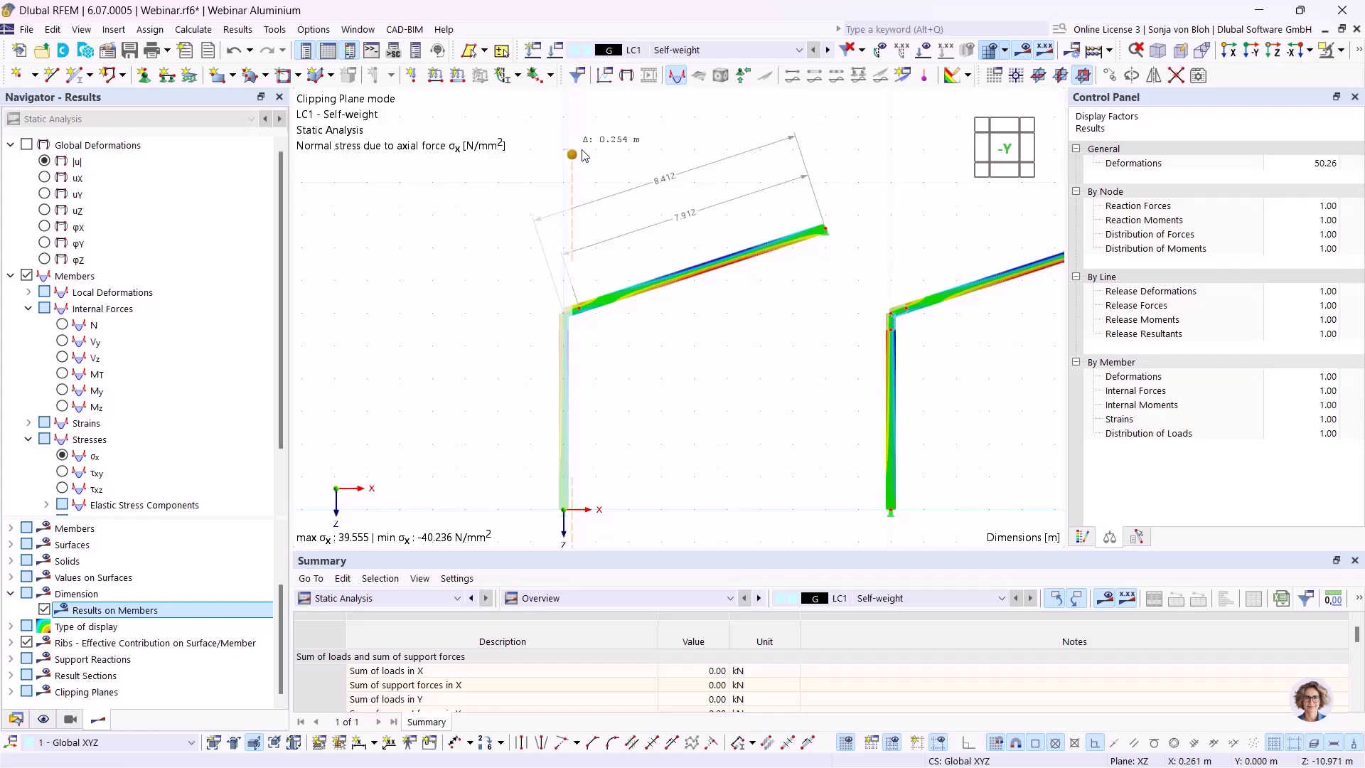
middle_click_drag(619, 350, 702, 417, "ctrl")
scroll(673, 440, "up", 5)
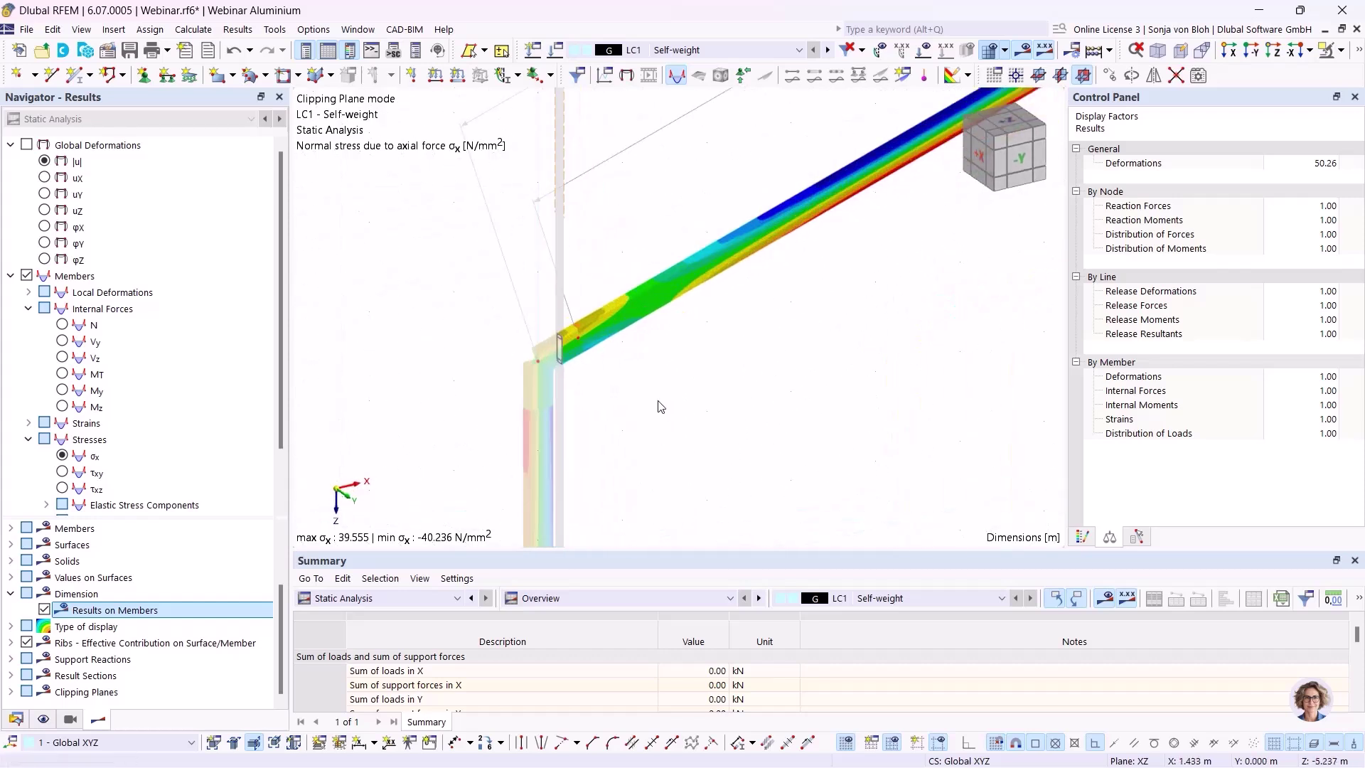
scroll(535, 327, "up", 5)
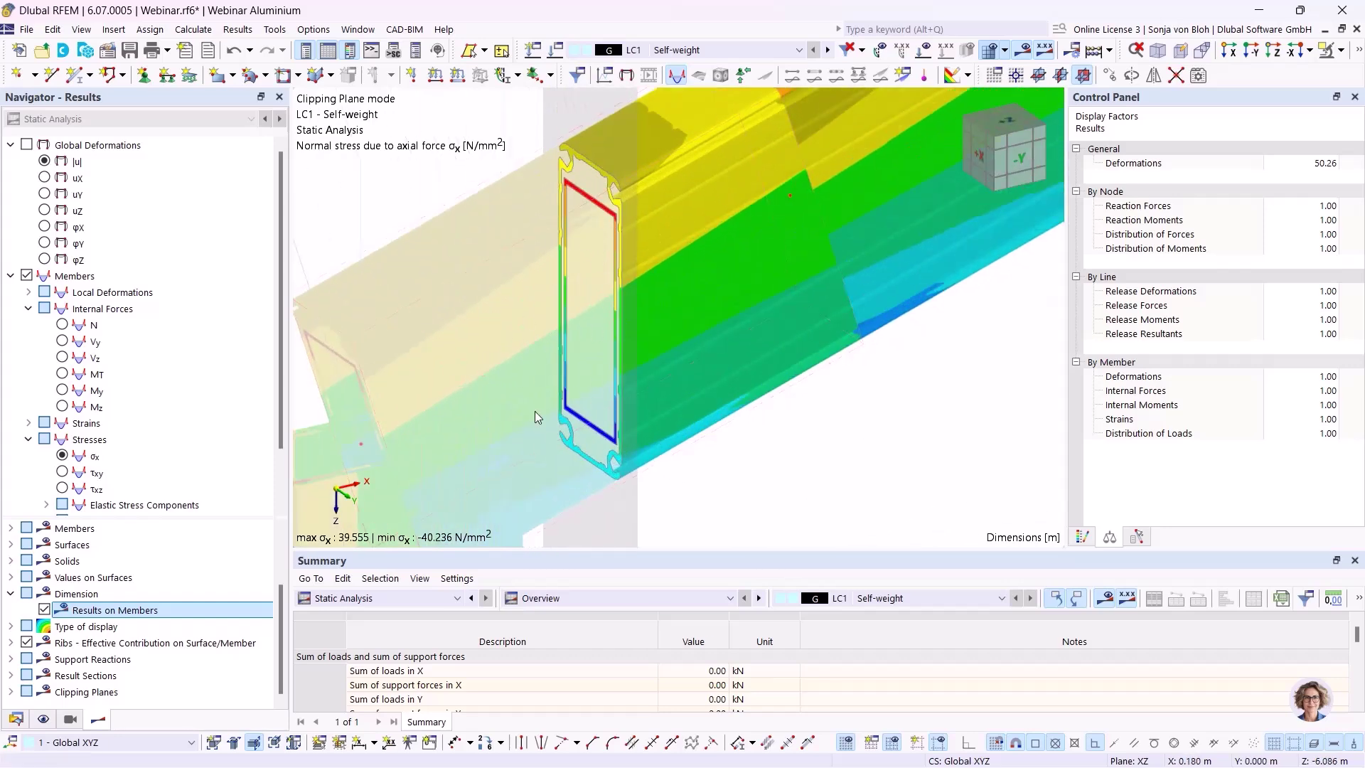
scroll(573, 368, "down", 8)
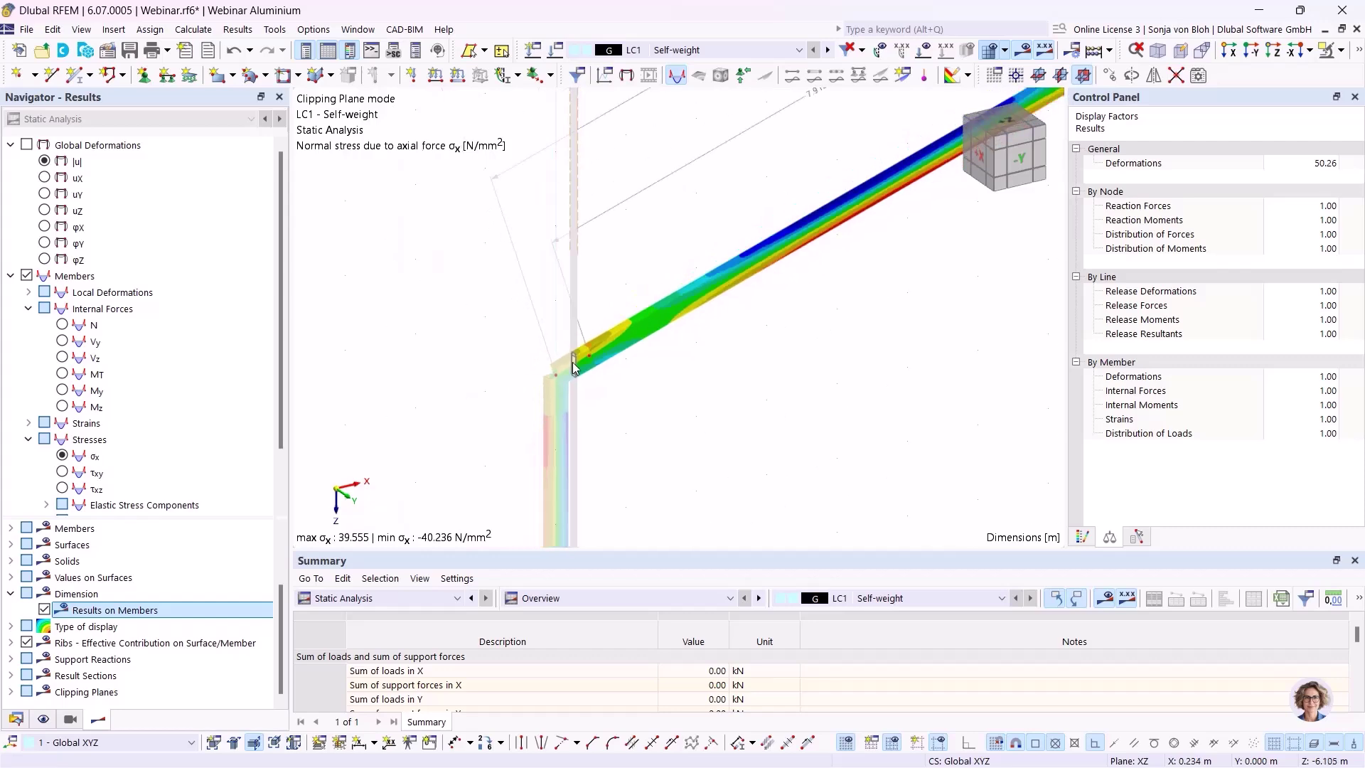
- Move clipping plane 2 farther along the first frame's rafter, past the corner reinforcement, and inspect the stresses in the cut section
left_click_drag(583, 194, 617, 195)
scroll(616, 352, "up", 6)
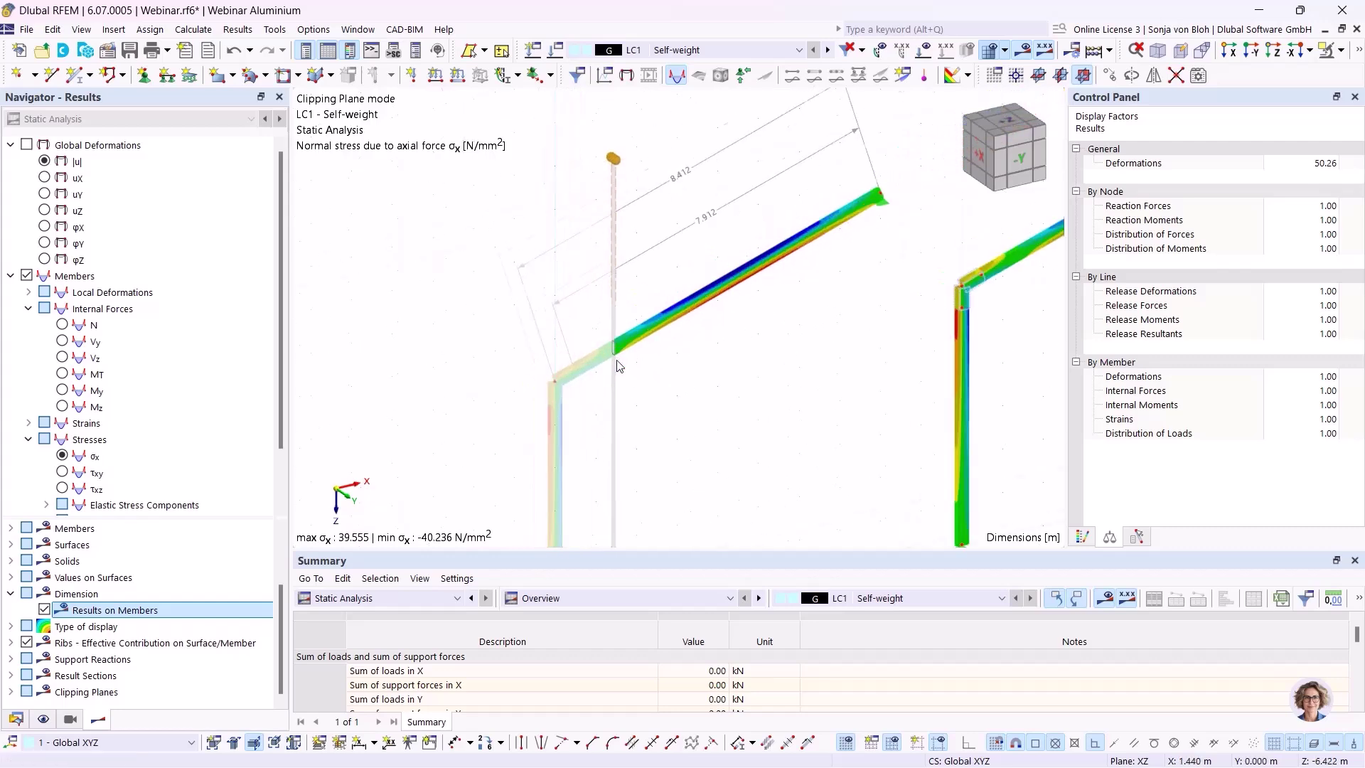
scroll(606, 334, "up", 4)
scroll(585, 388, "down", 8)
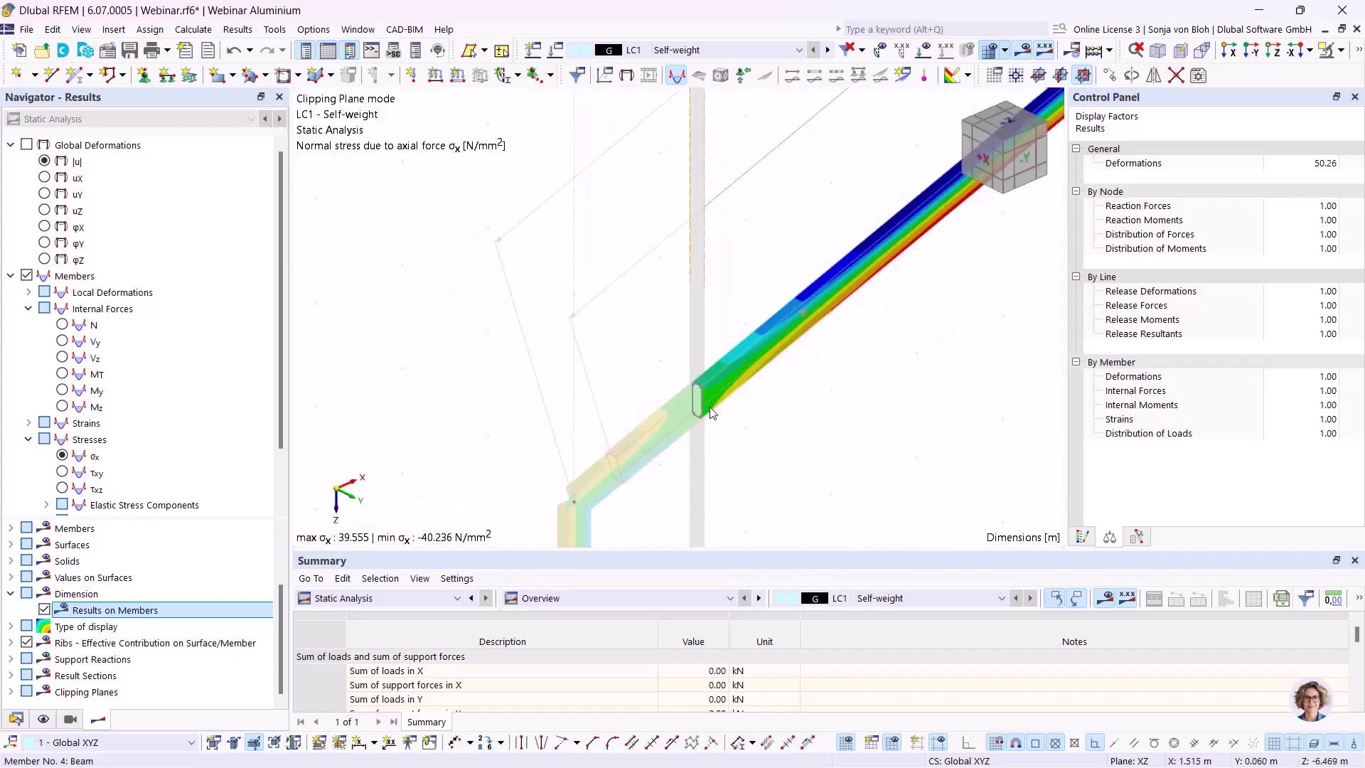
scroll(687, 418, "up", 8)
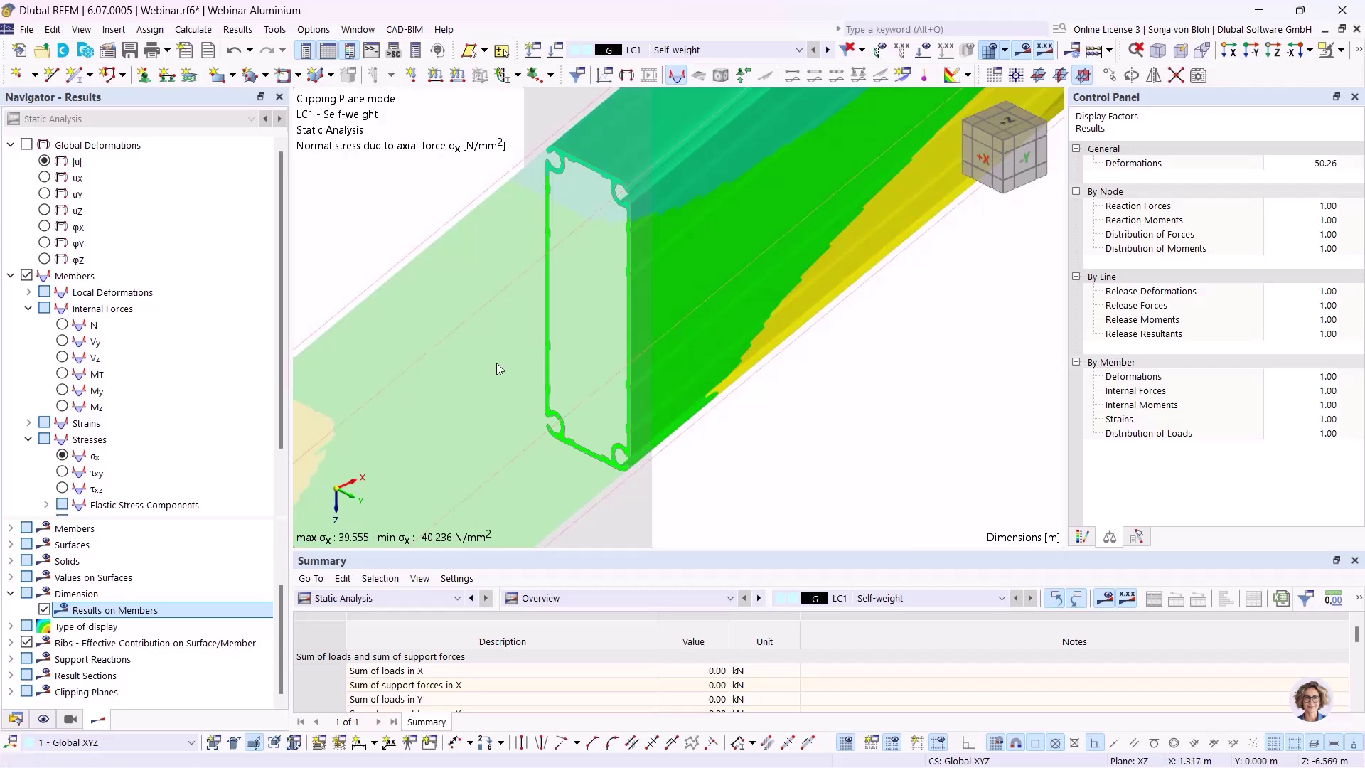
mouse_move(637, 357)
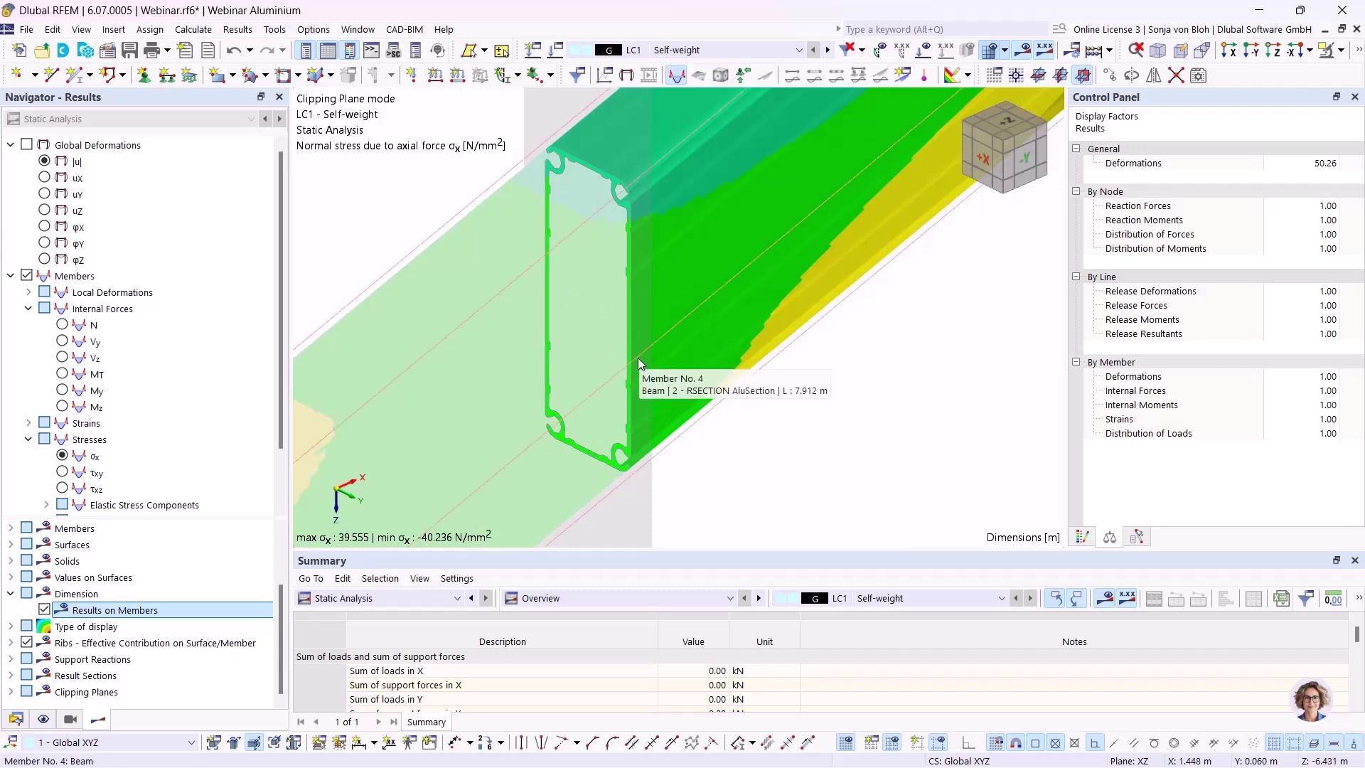